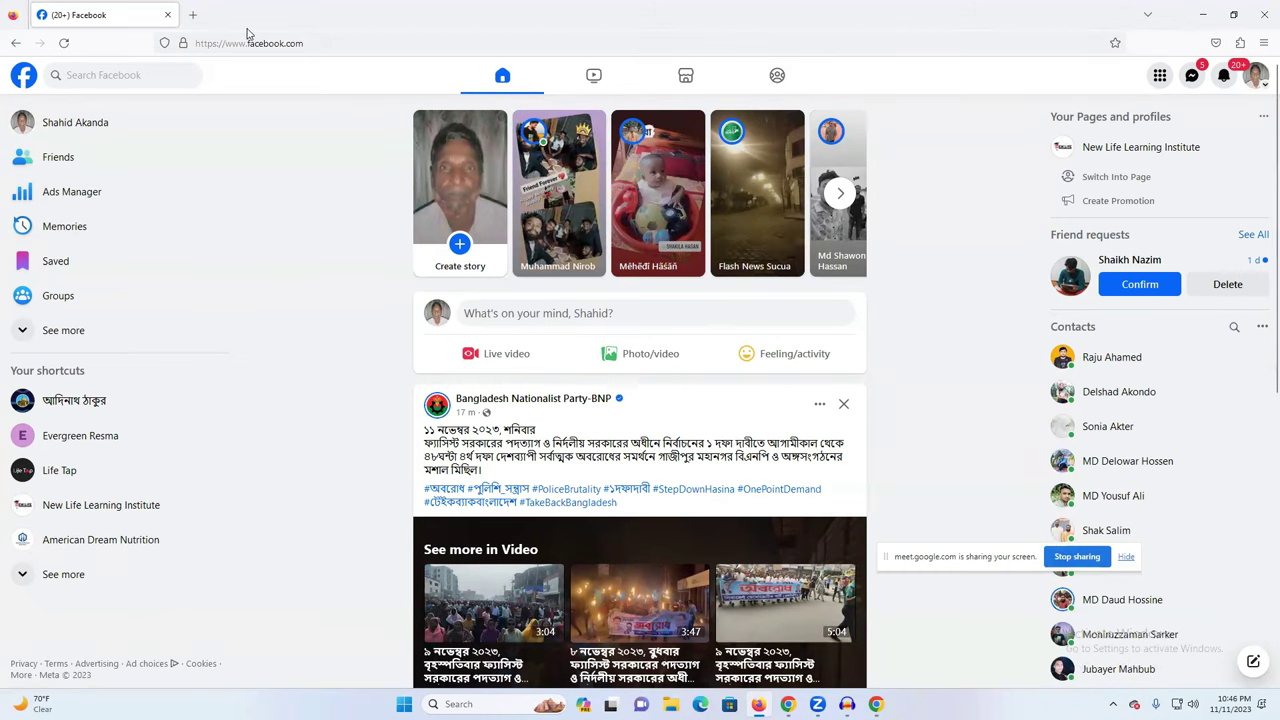
Step: Search the web for "facebook ads manager" in a new browser tab
click(193, 15)
text(a)
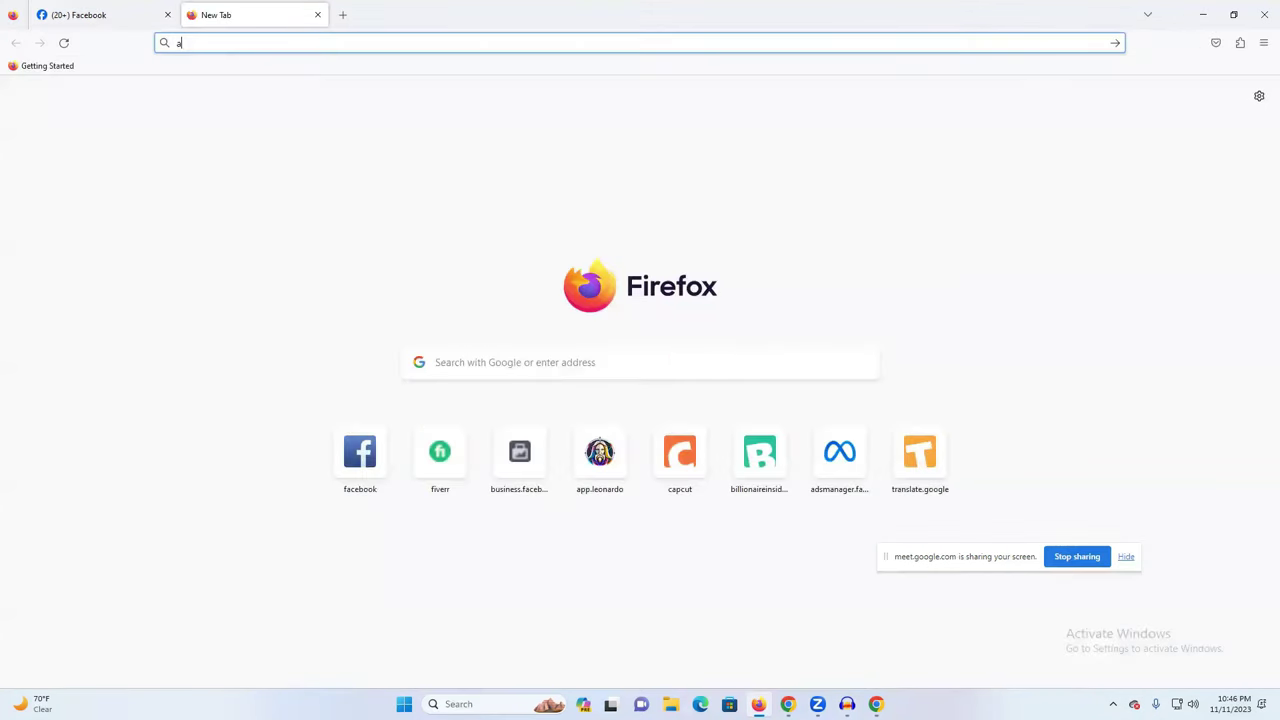
text(d)
click(258, 100)
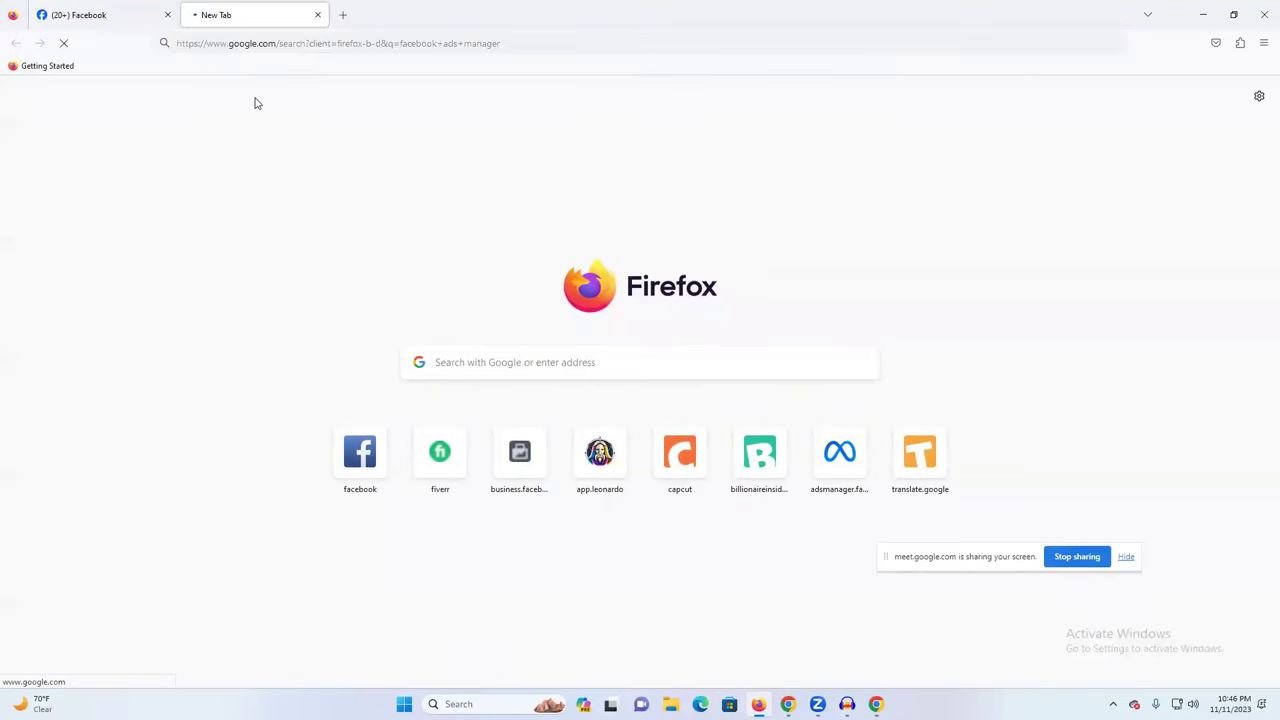
Step: Return to the Facebook home page and open Ads Manager from its shortcuts
click(86, 14)
click(86, 205)
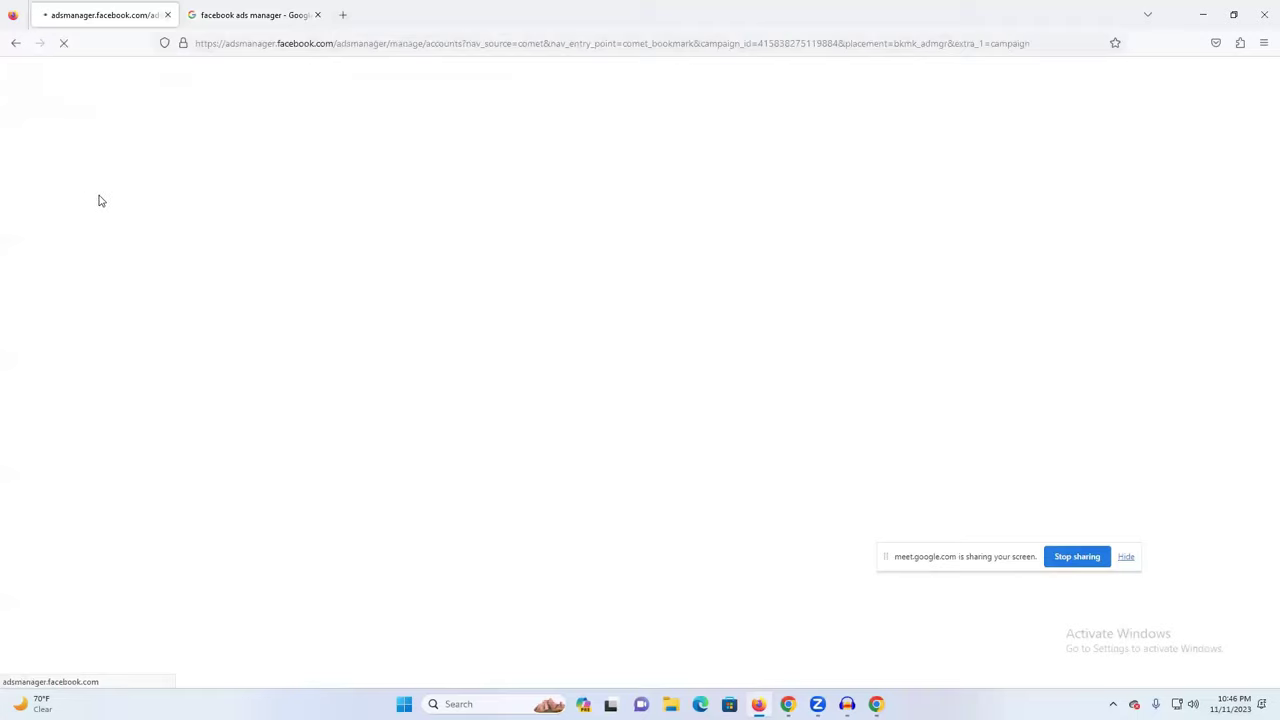
Step: View the "Meta Ads Manager account" search result, check it against the loaded Ads Manager, and close the extra browser tab
click(250, 15)
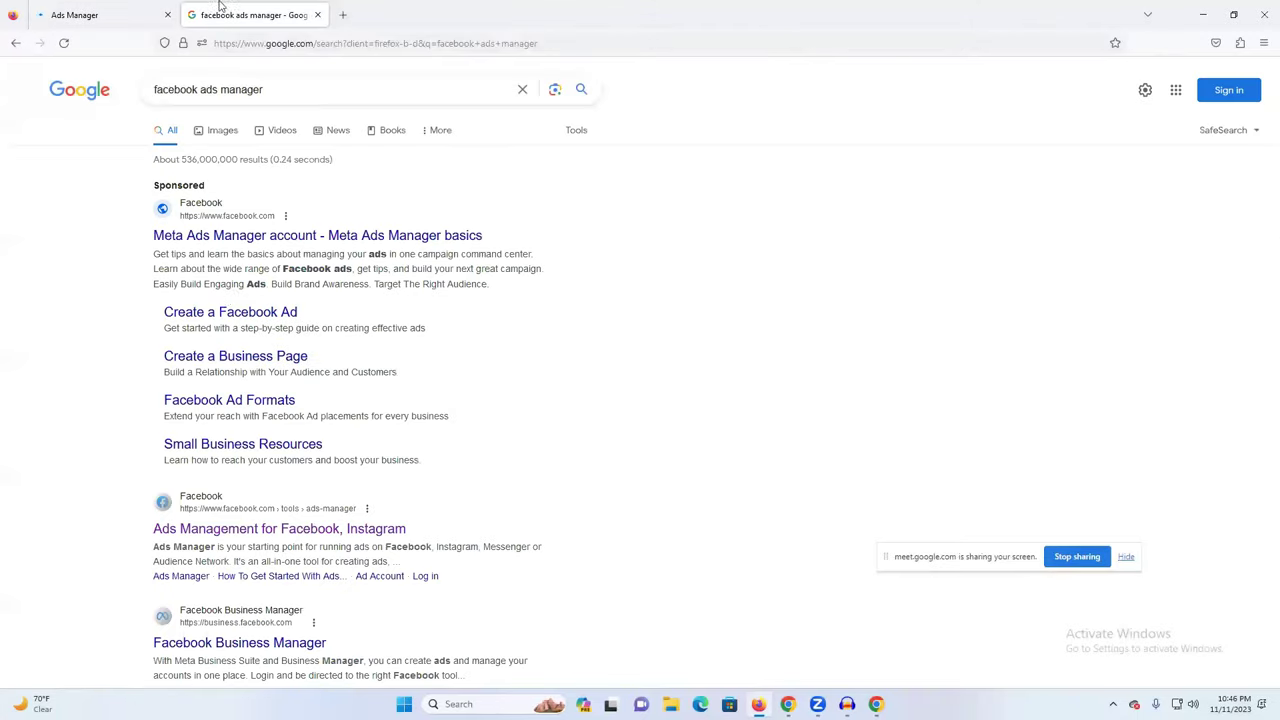
click(203, 238)
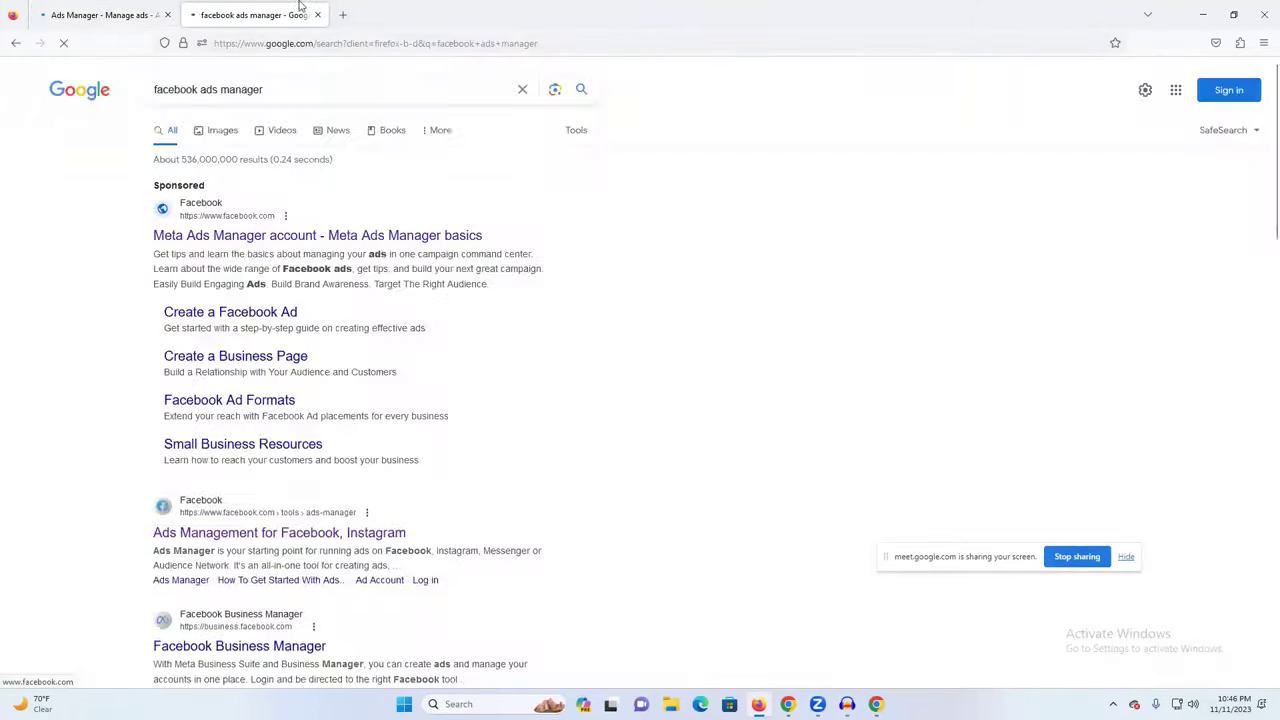
click(134, 14)
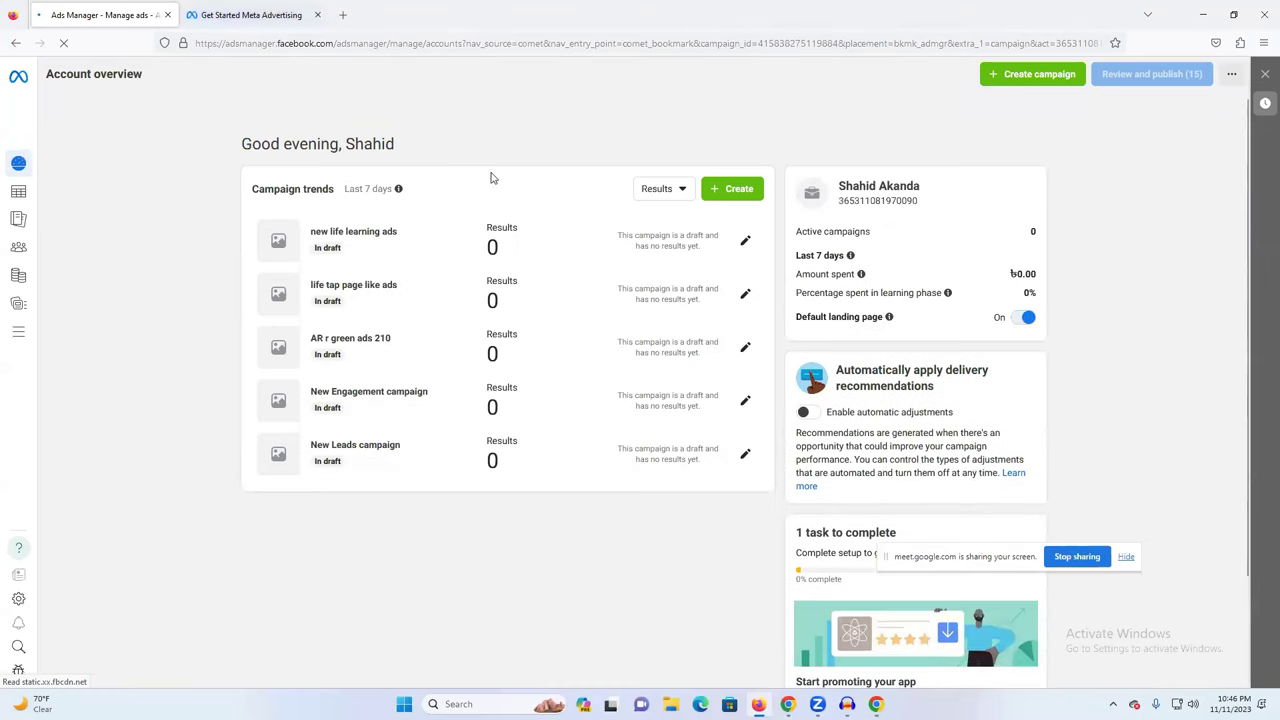
click(200, 14)
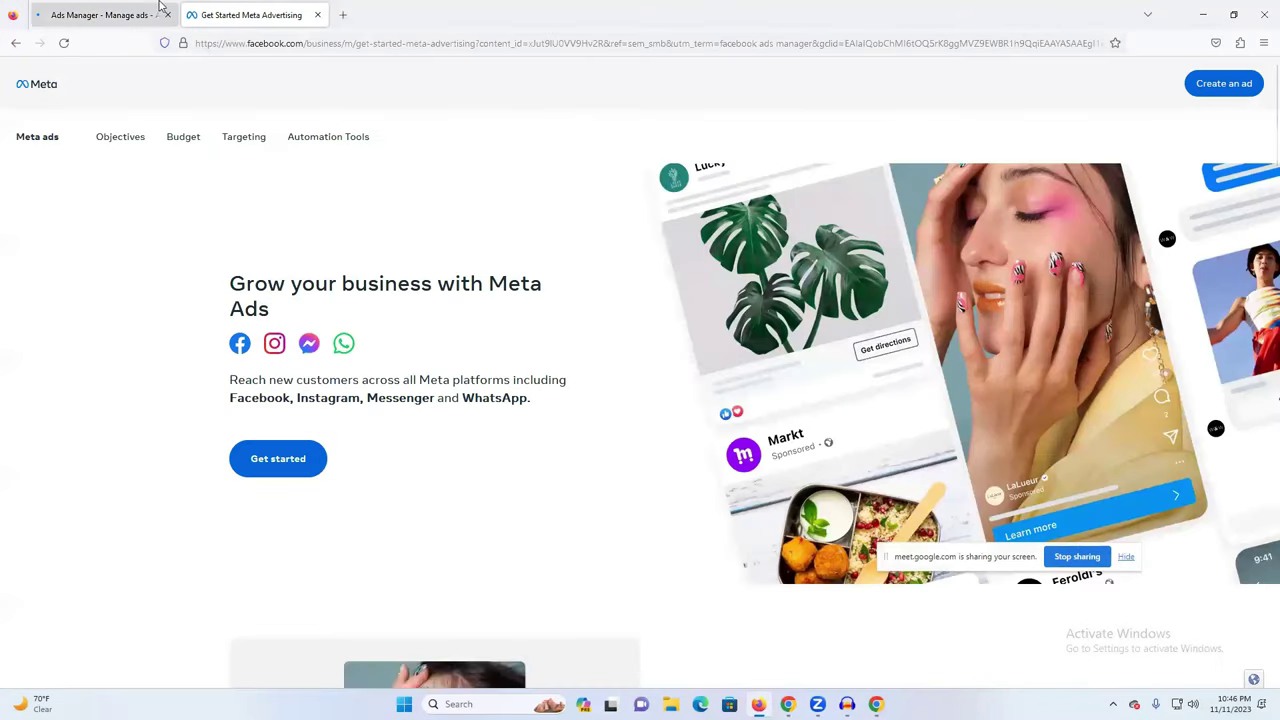
click(317, 14)
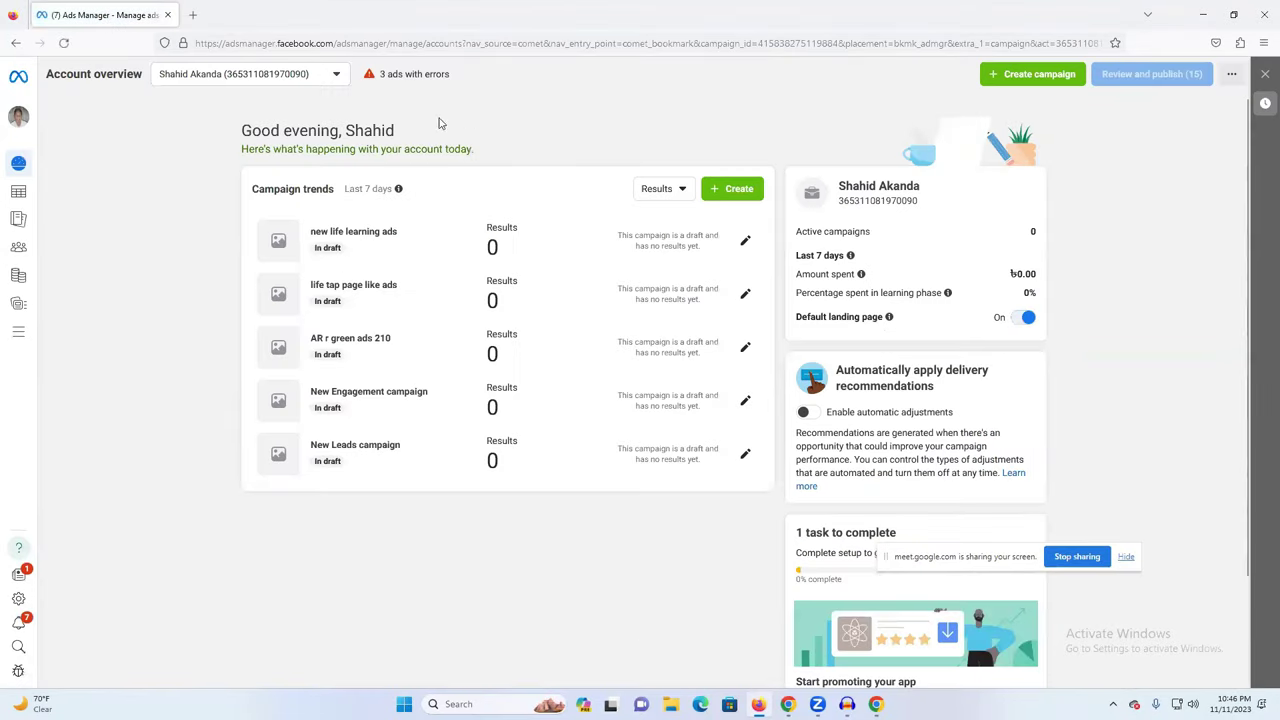
Step: Expand the list of ad accounts and switch to the Lifetao ad account
click(242, 77)
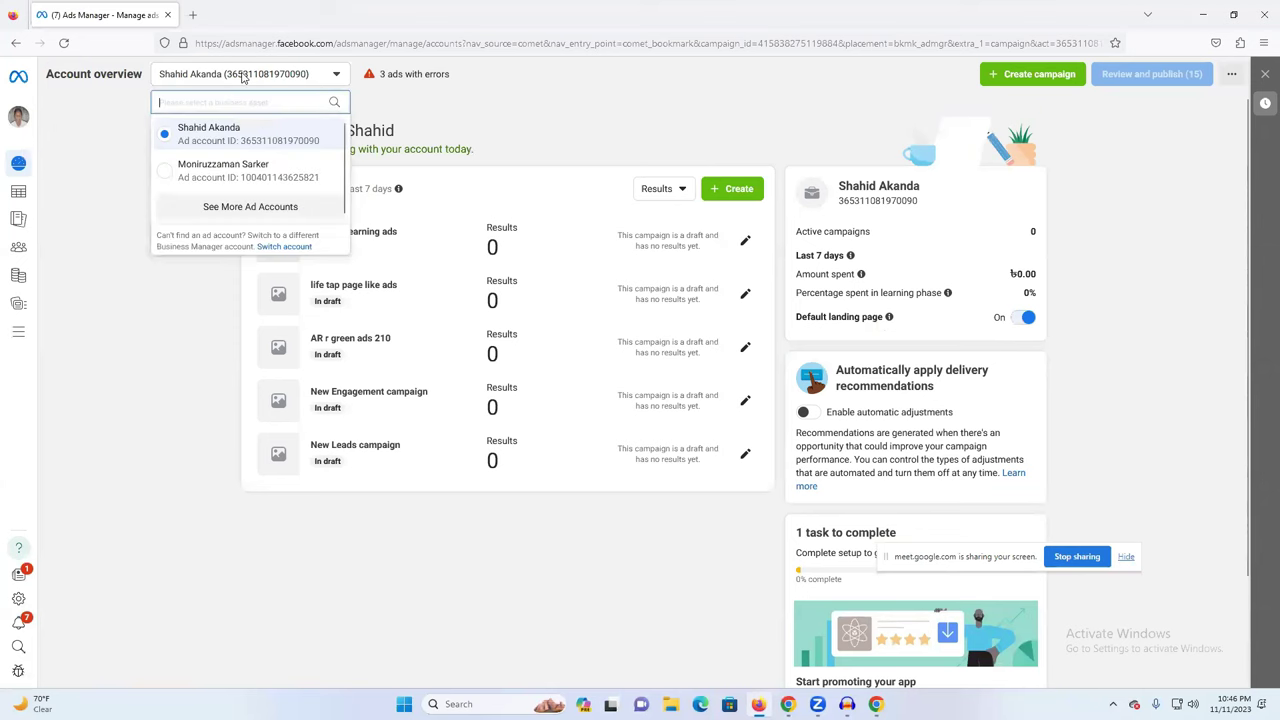
click(250, 206)
scroll(250, 320, down, 1)
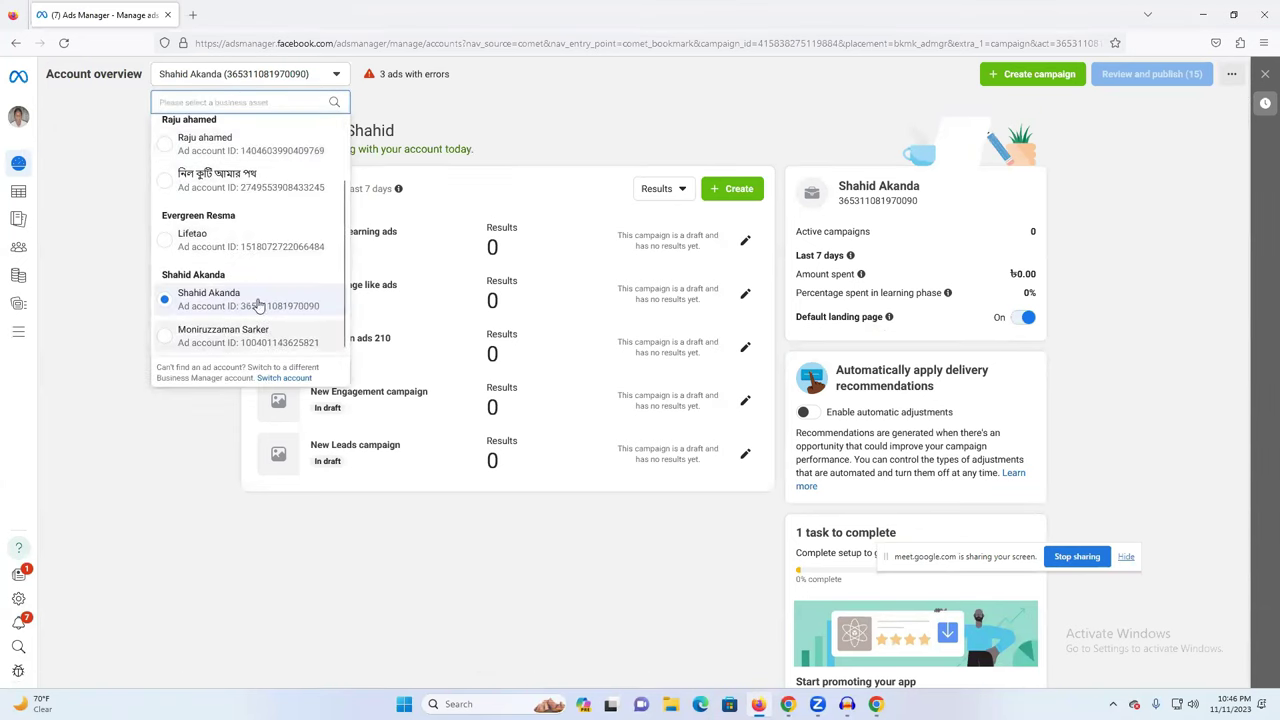
click(232, 250)
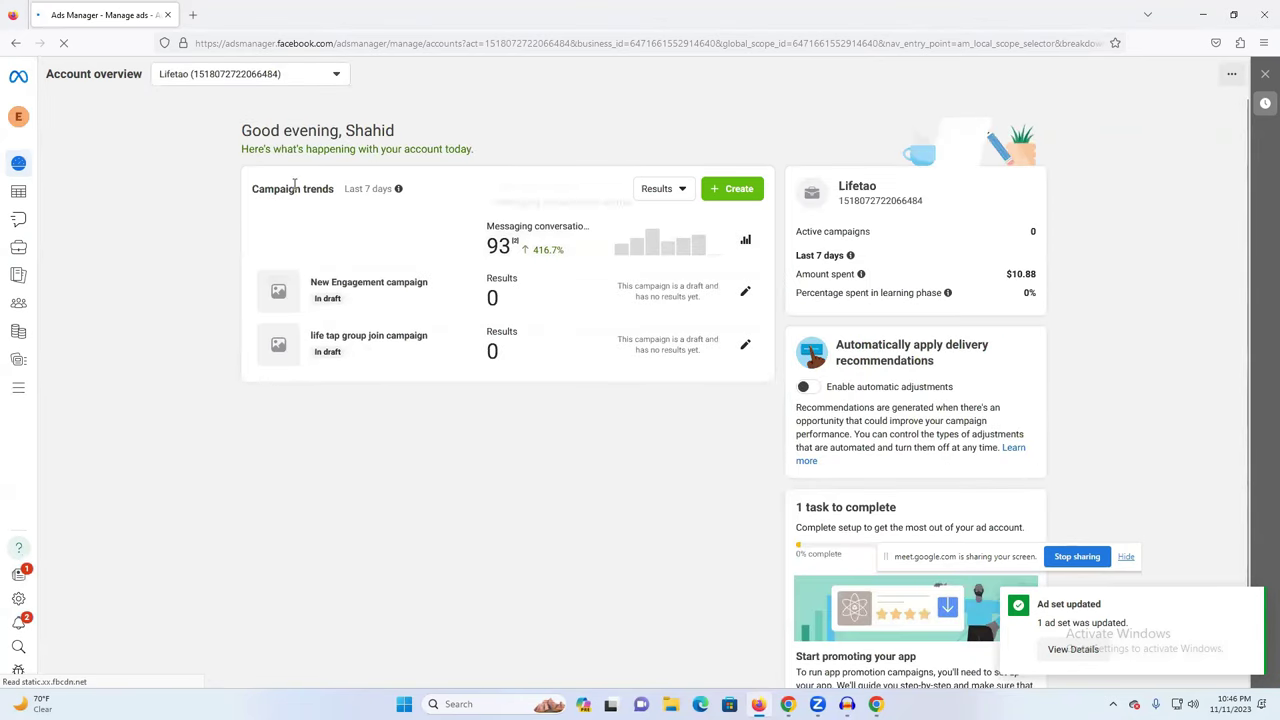
Step: Open the account's campaigns table, turn off all four campaigns, and dismiss the Additional information notice
click(18, 191)
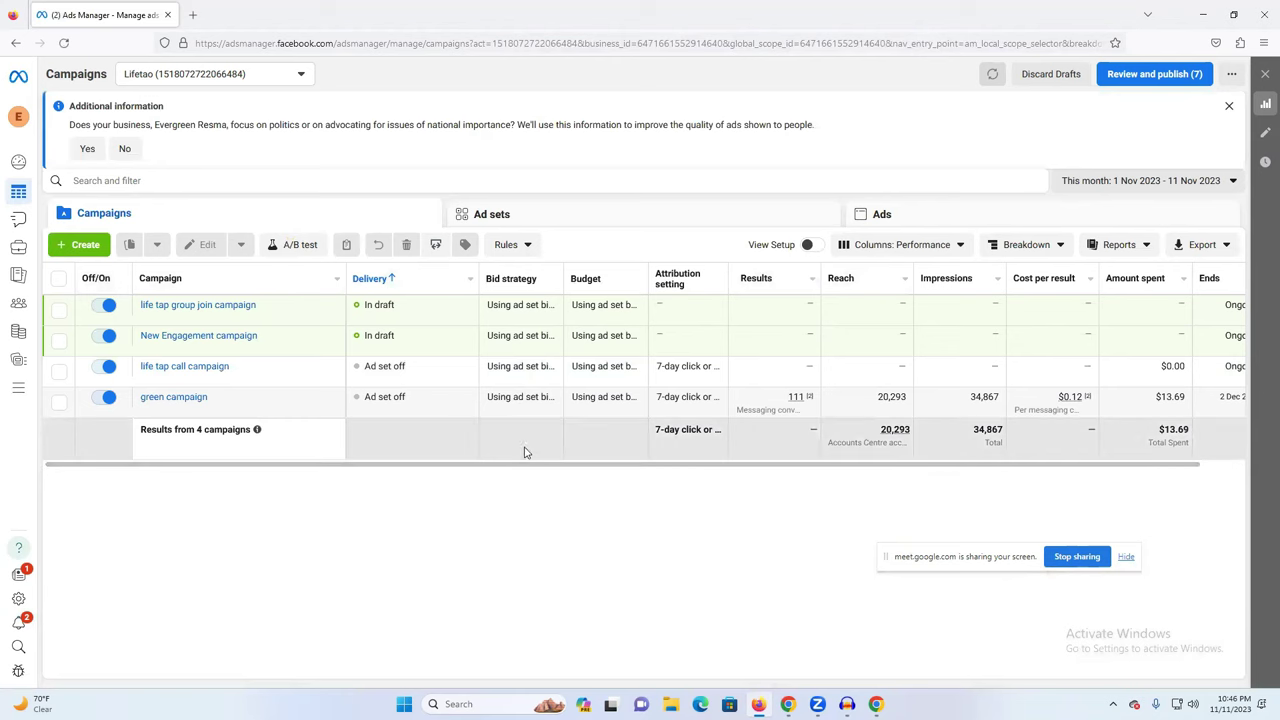
click(104, 305)
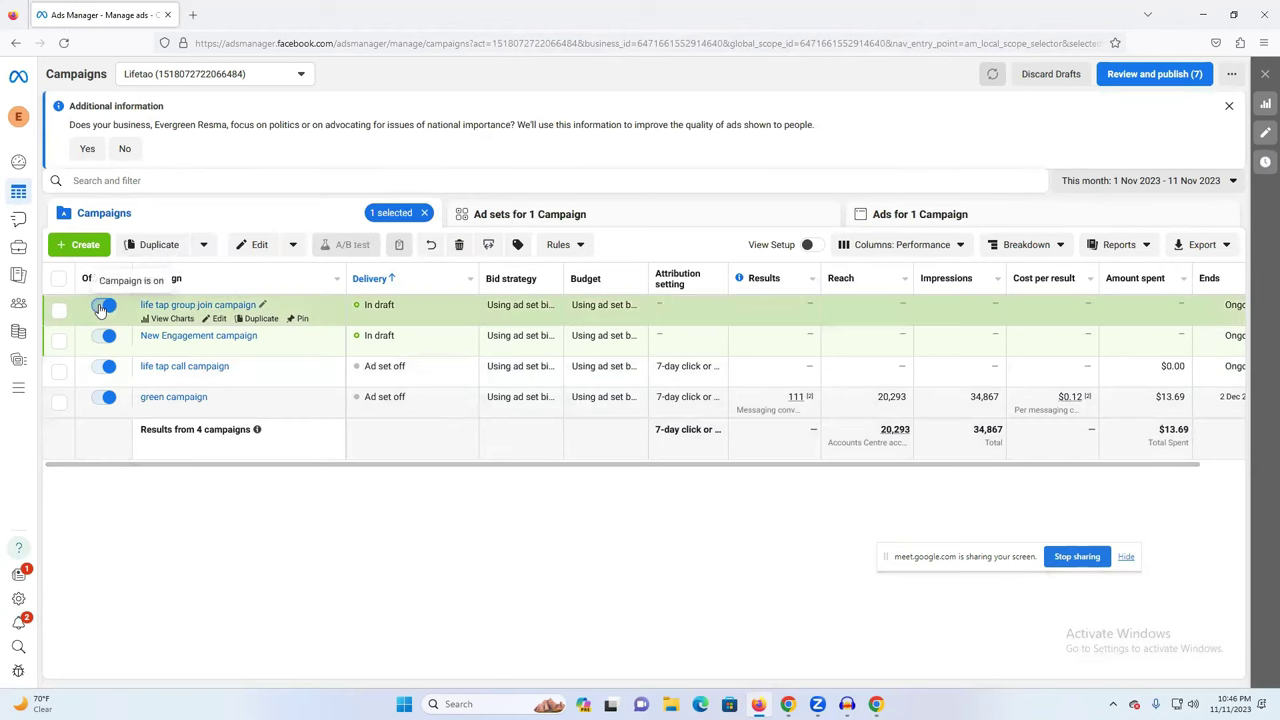
click(106, 336)
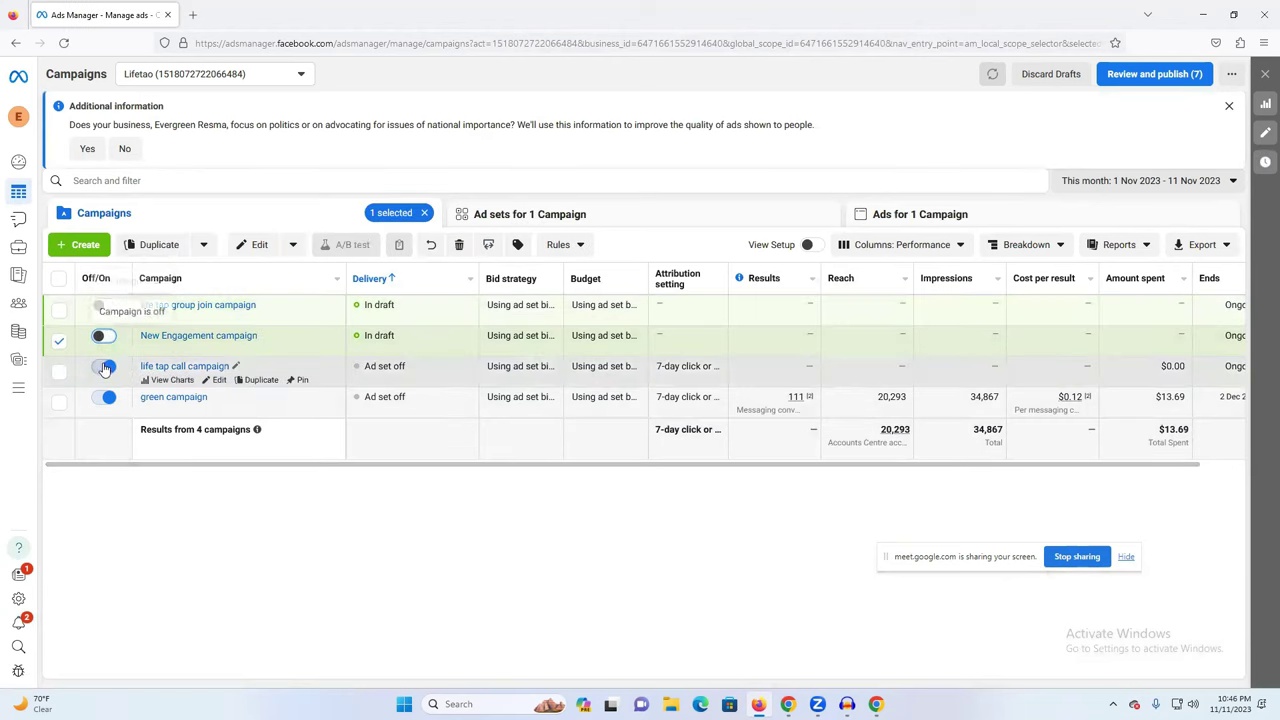
click(106, 366)
click(106, 399)
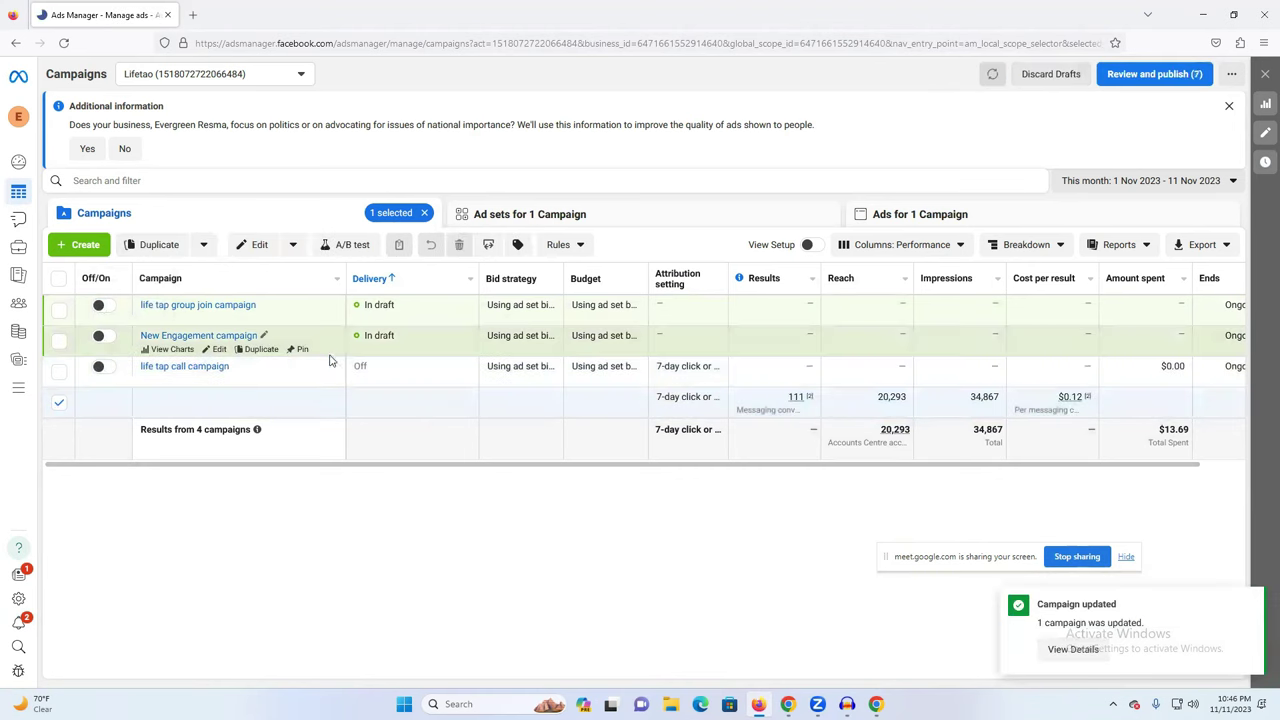
click(424, 213)
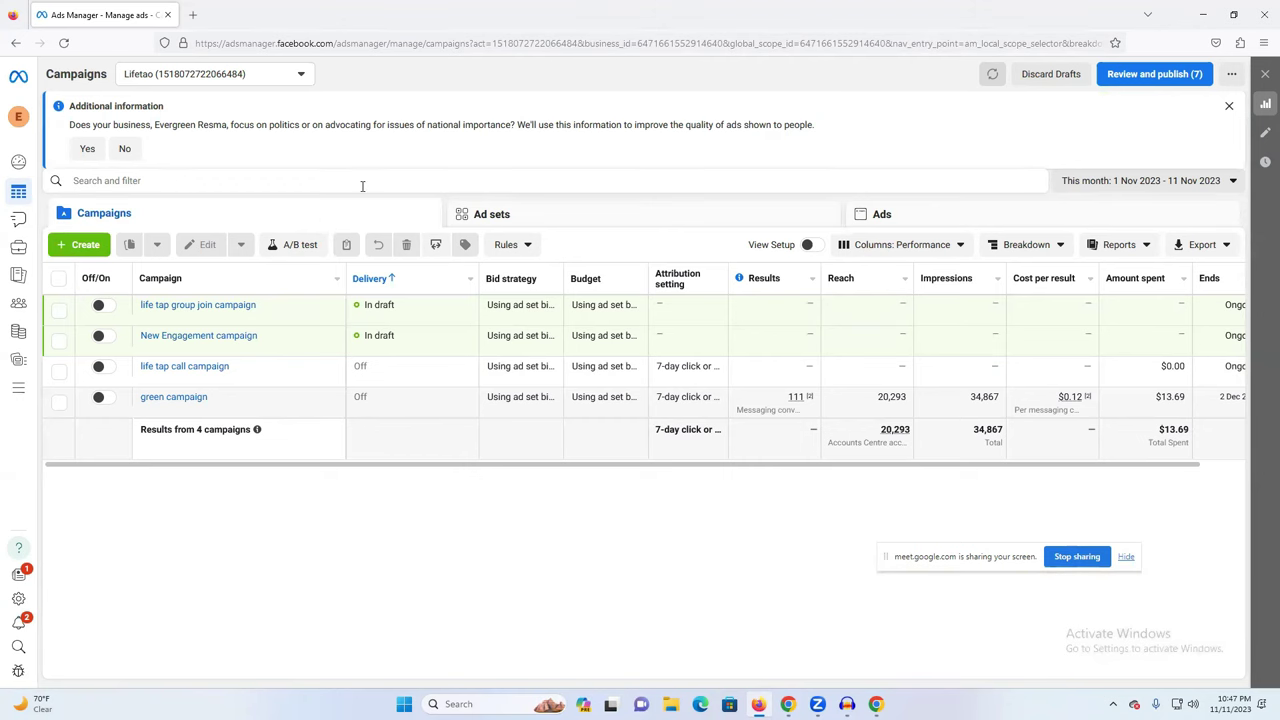
click(1229, 105)
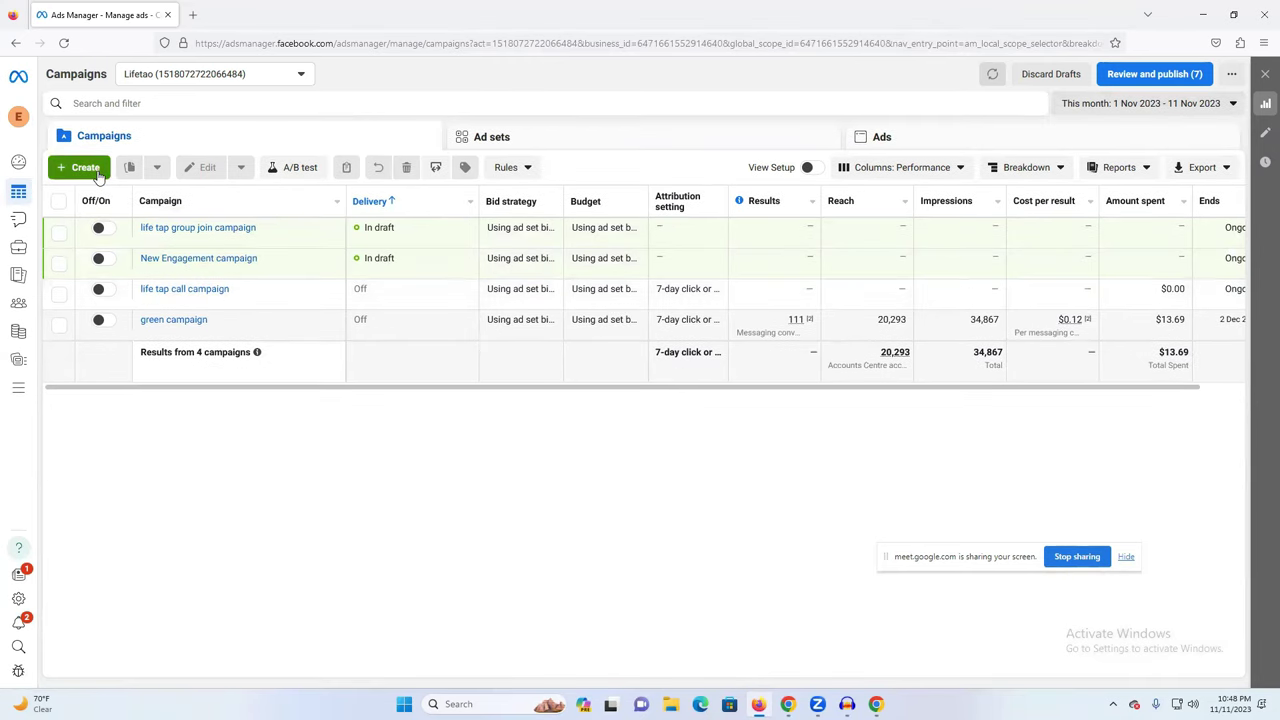
Step: Create a new campaign with the Leads objective
click(73, 168)
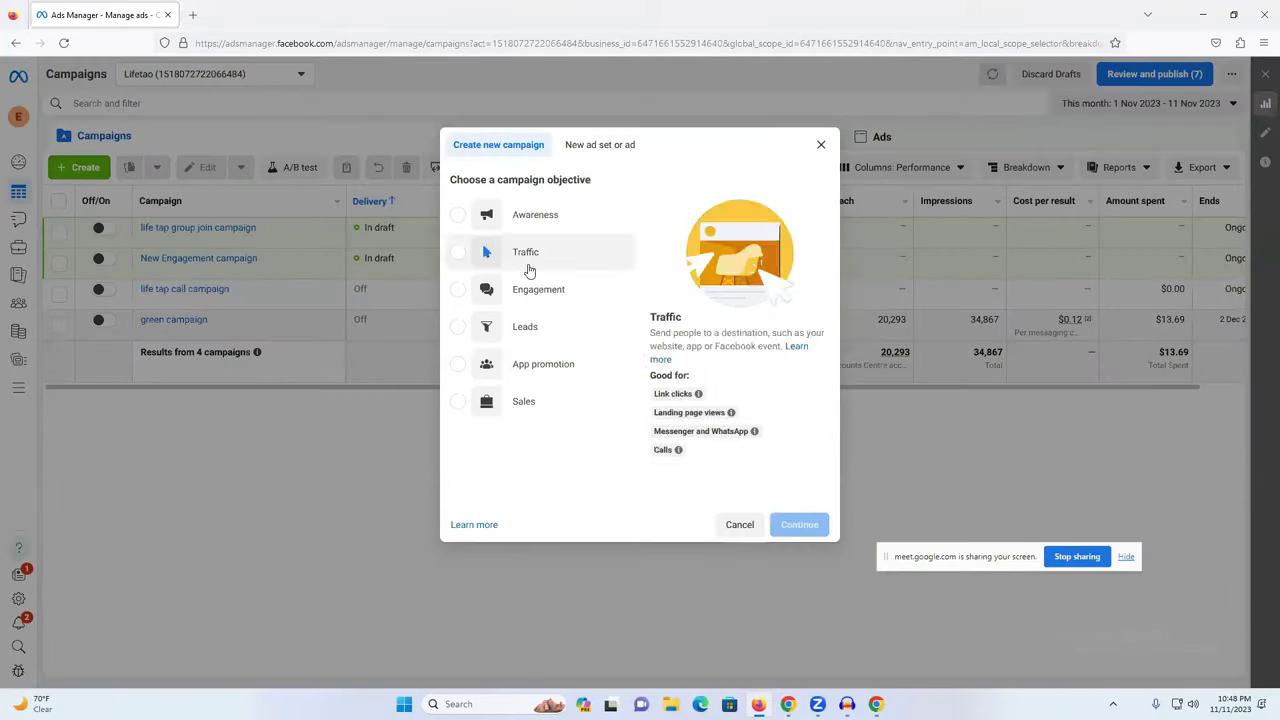
mouse_move(505, 289)
click(531, 327)
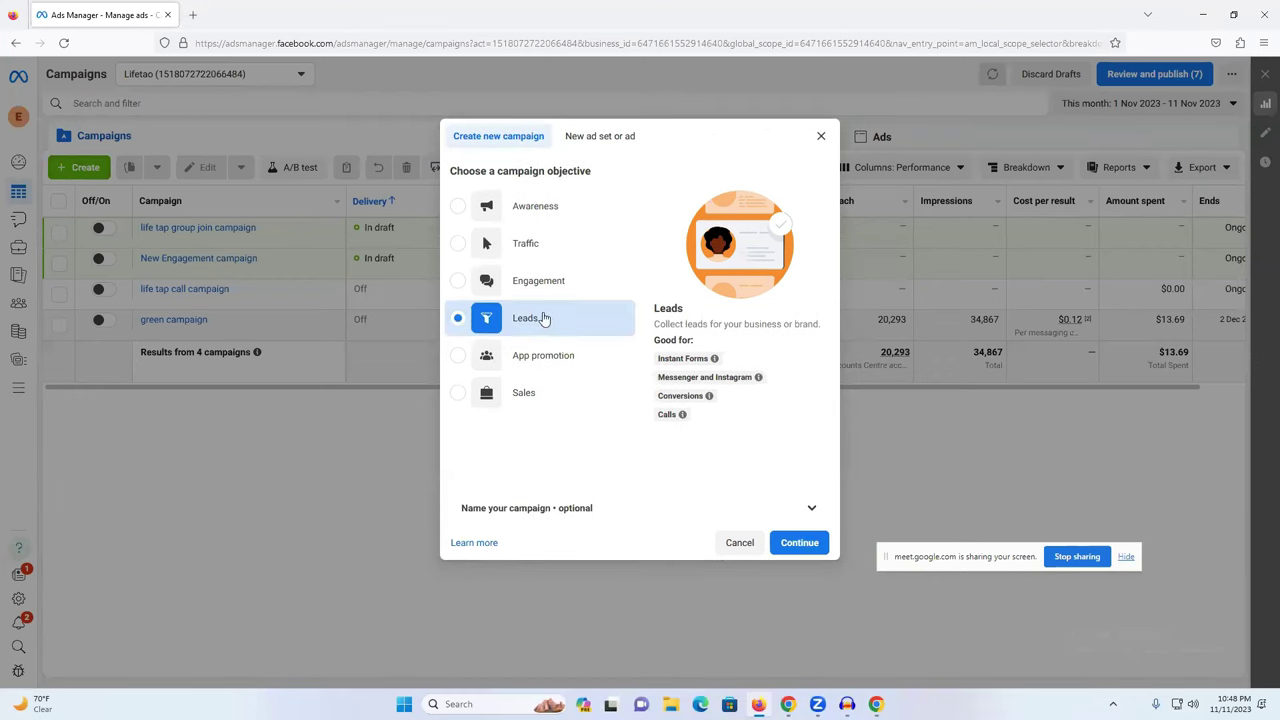
click(799, 544)
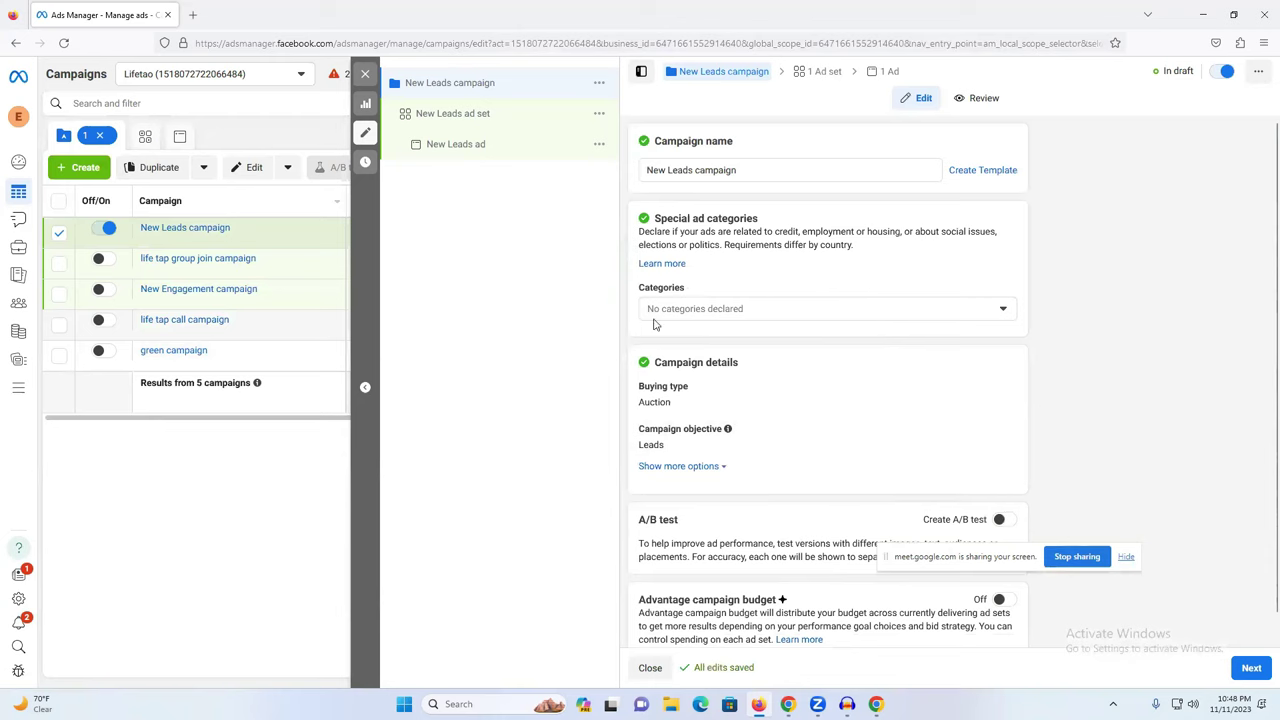
Step: Rename the new campaign "New life it Leads campaign"
click(751, 170)
drag(751, 170, 633, 170)
click(756, 170)
text(New lif)
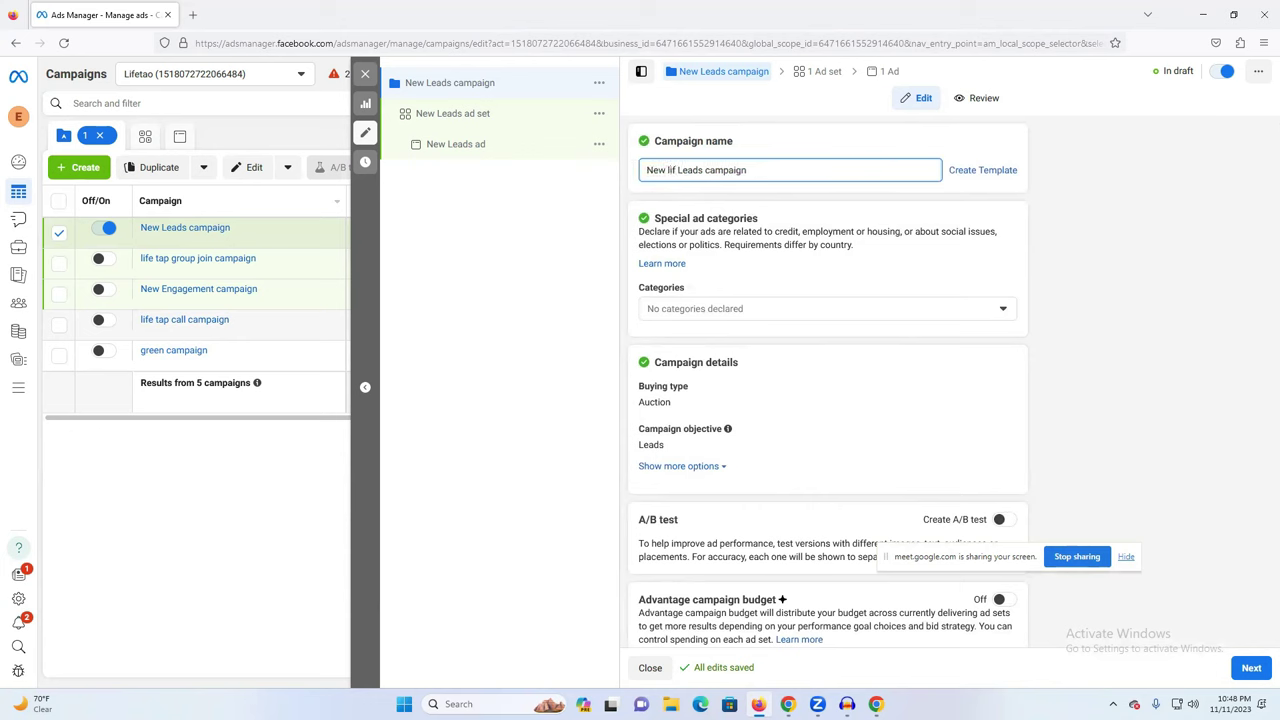
text(e)
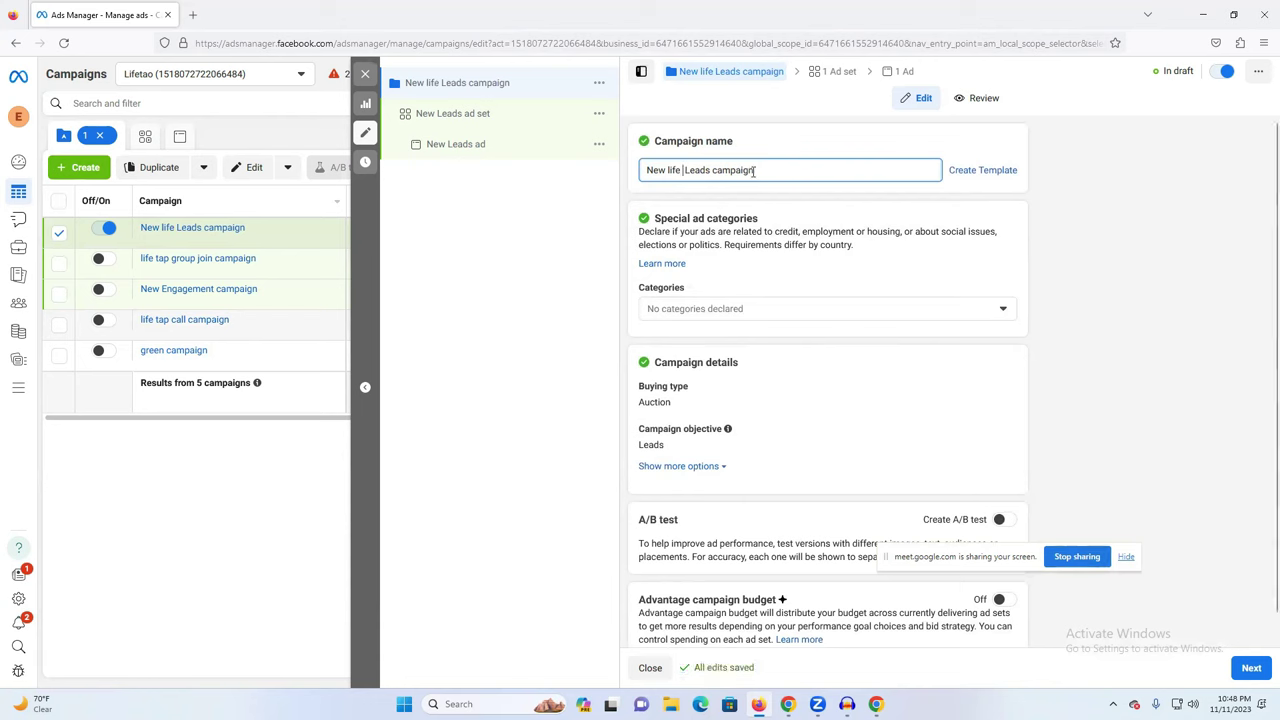
text(tLea)
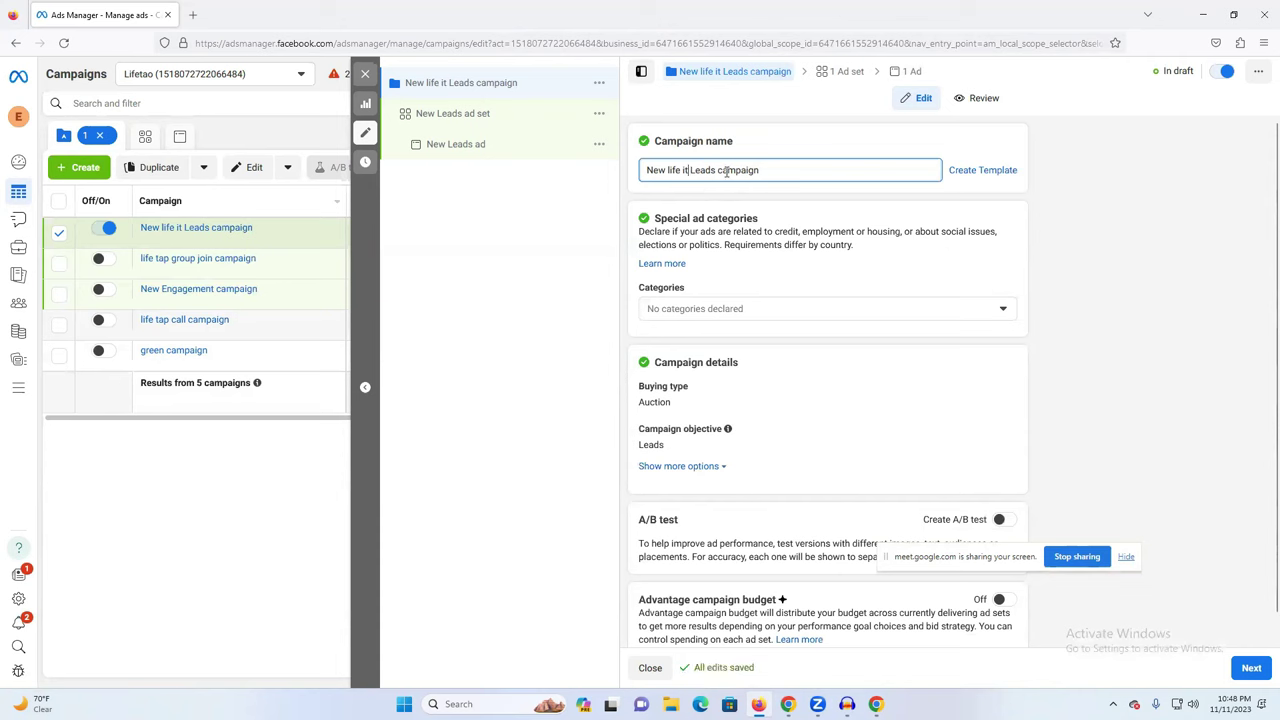
scroll(826, 292, down, 1)
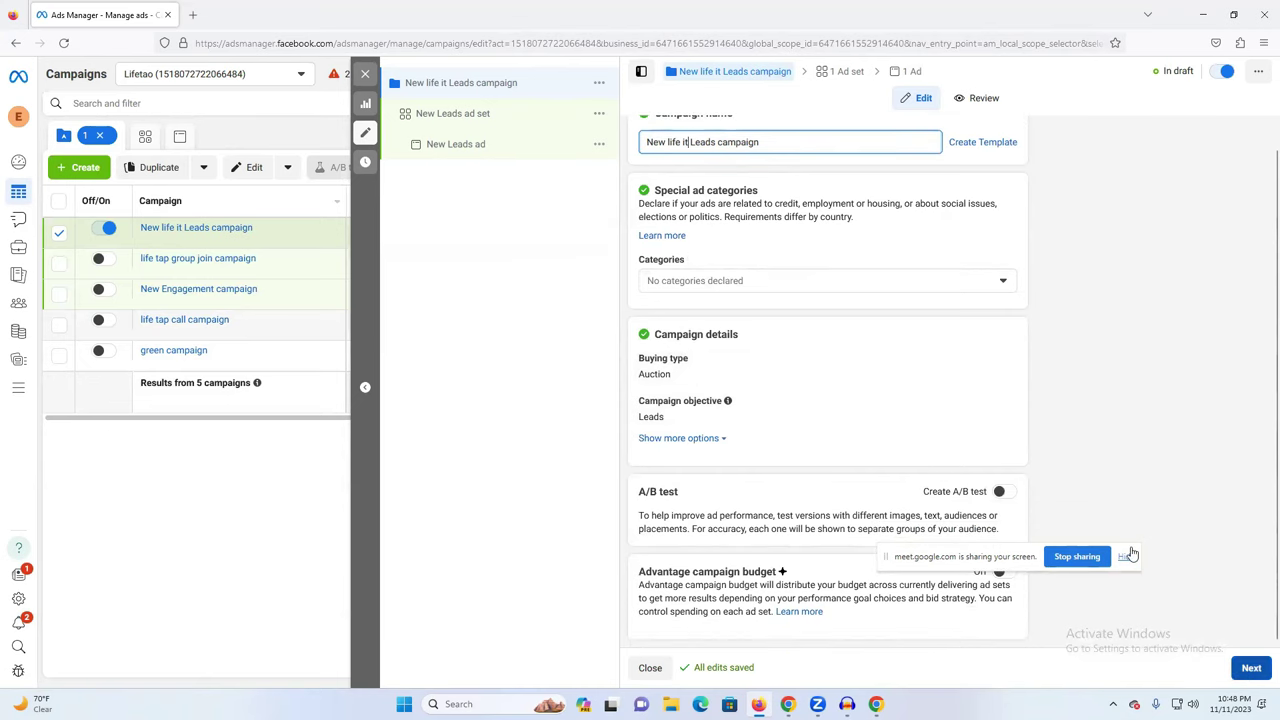
scroll(725, 172, up, 1)
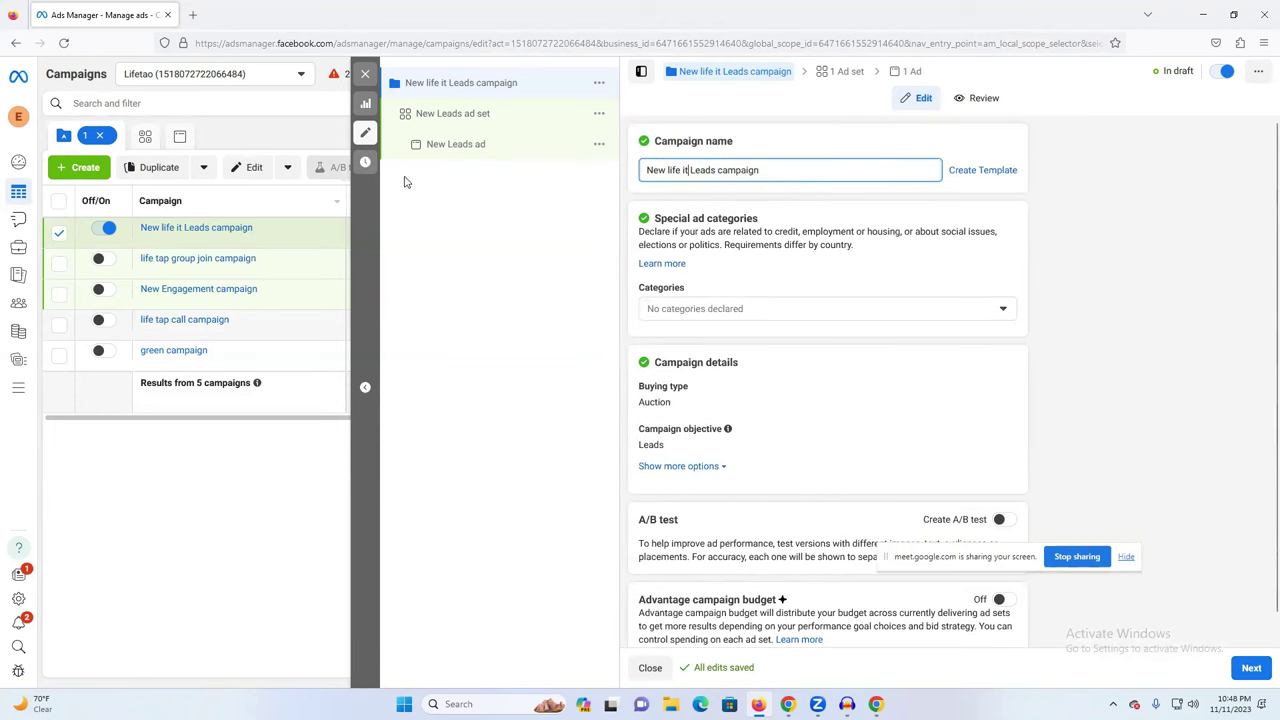
drag(668, 170, 756, 171)
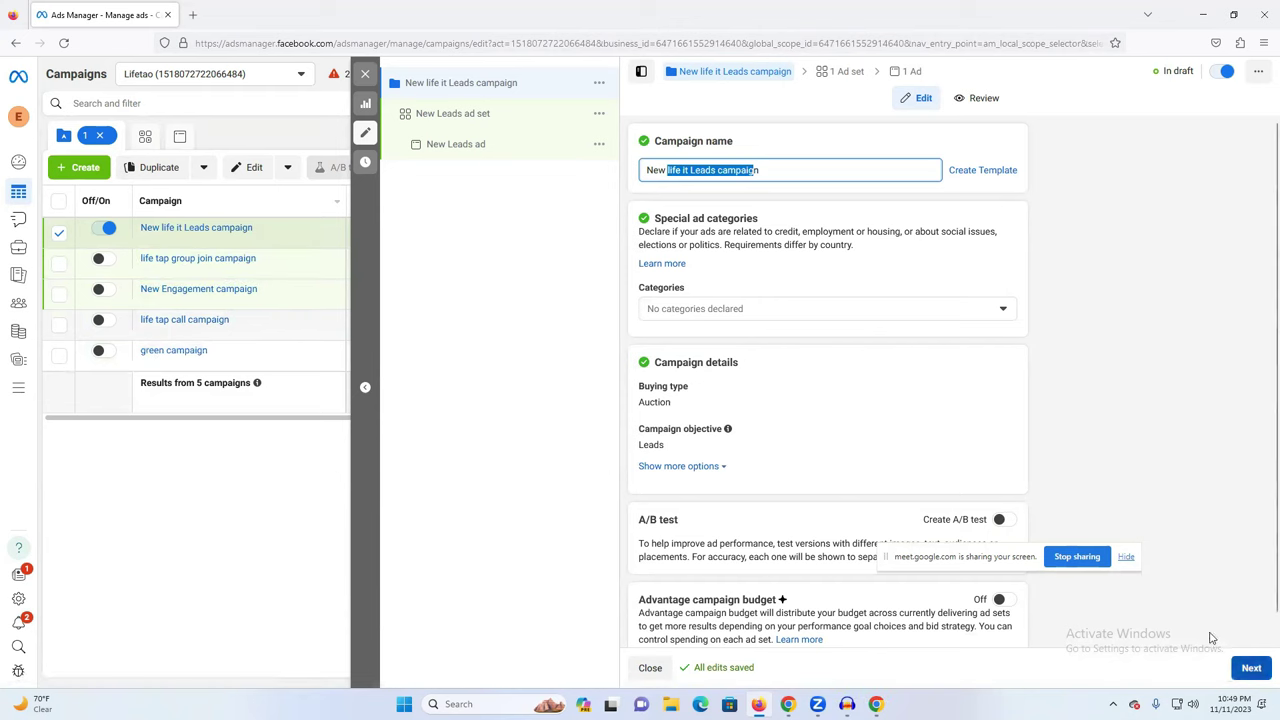
Step: Continue to the ad set level and rename the ad set "it Leads ad set"
click(1251, 670)
click(1251, 670)
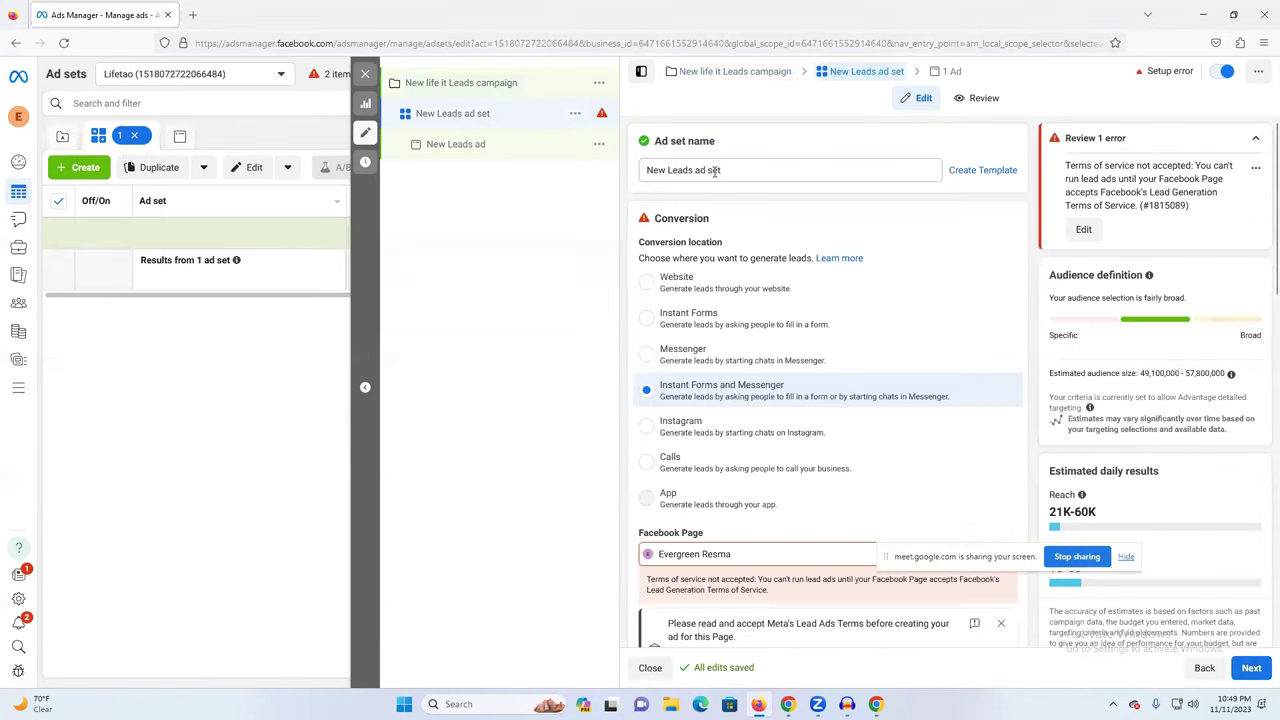
drag(665, 171, 647, 170)
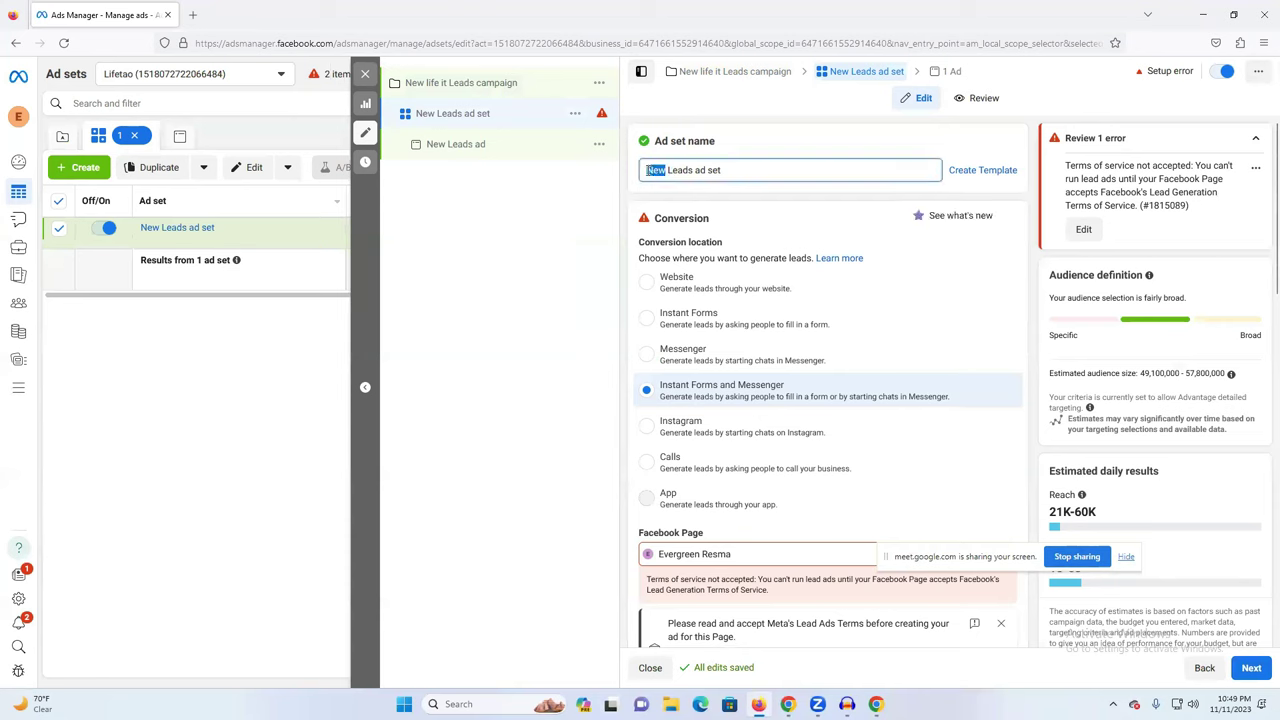
text(it)
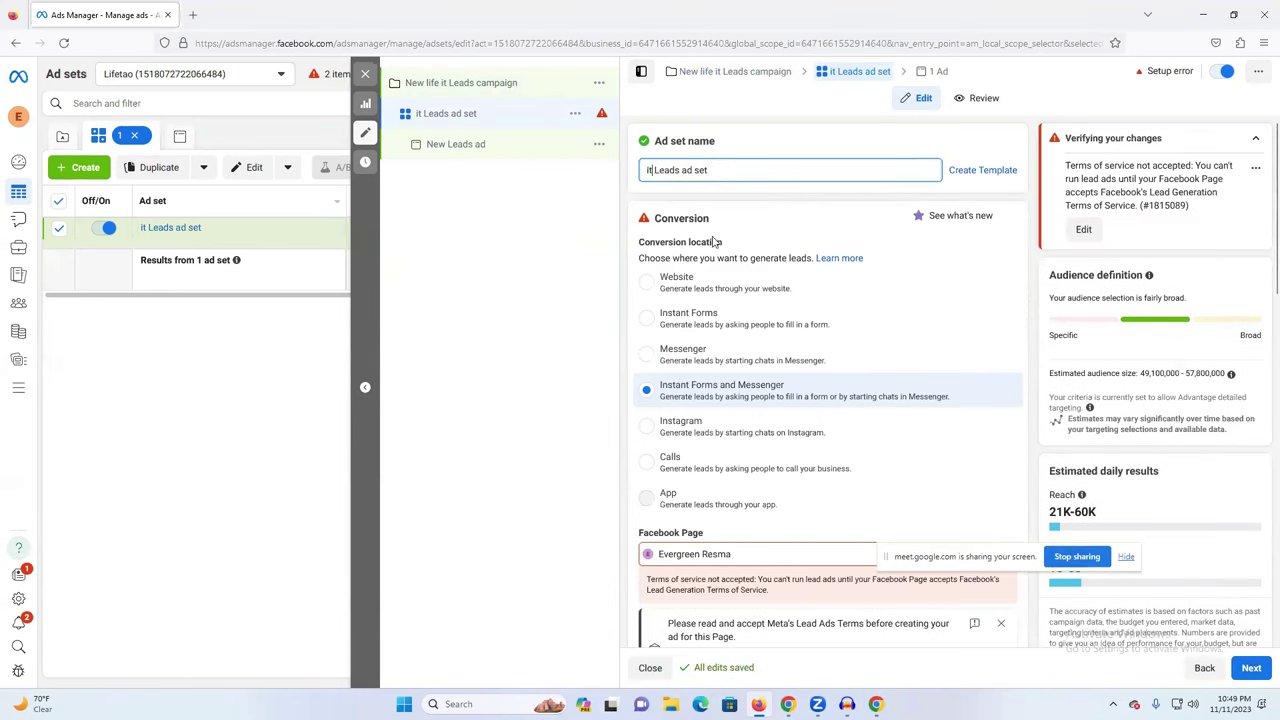
Step: Set the ad set's conversion location to Instant Forms and review the conversion options
scroll(700, 243, down, 1)
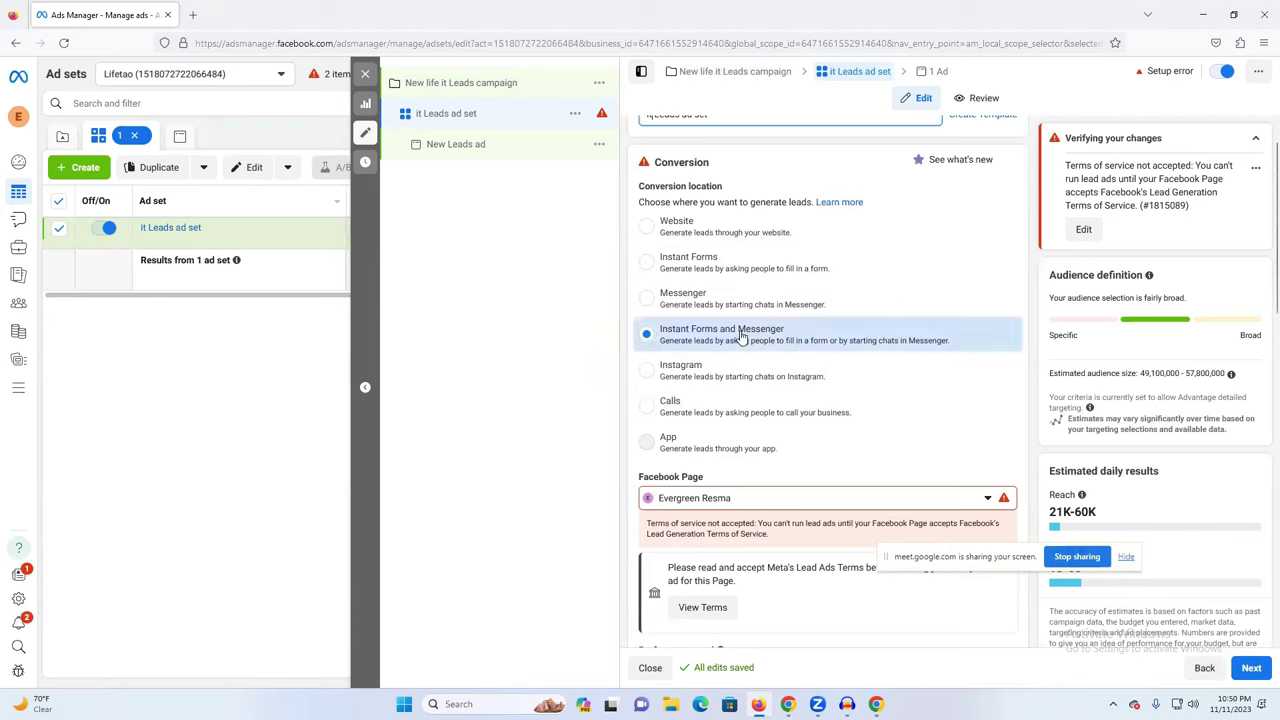
click(779, 267)
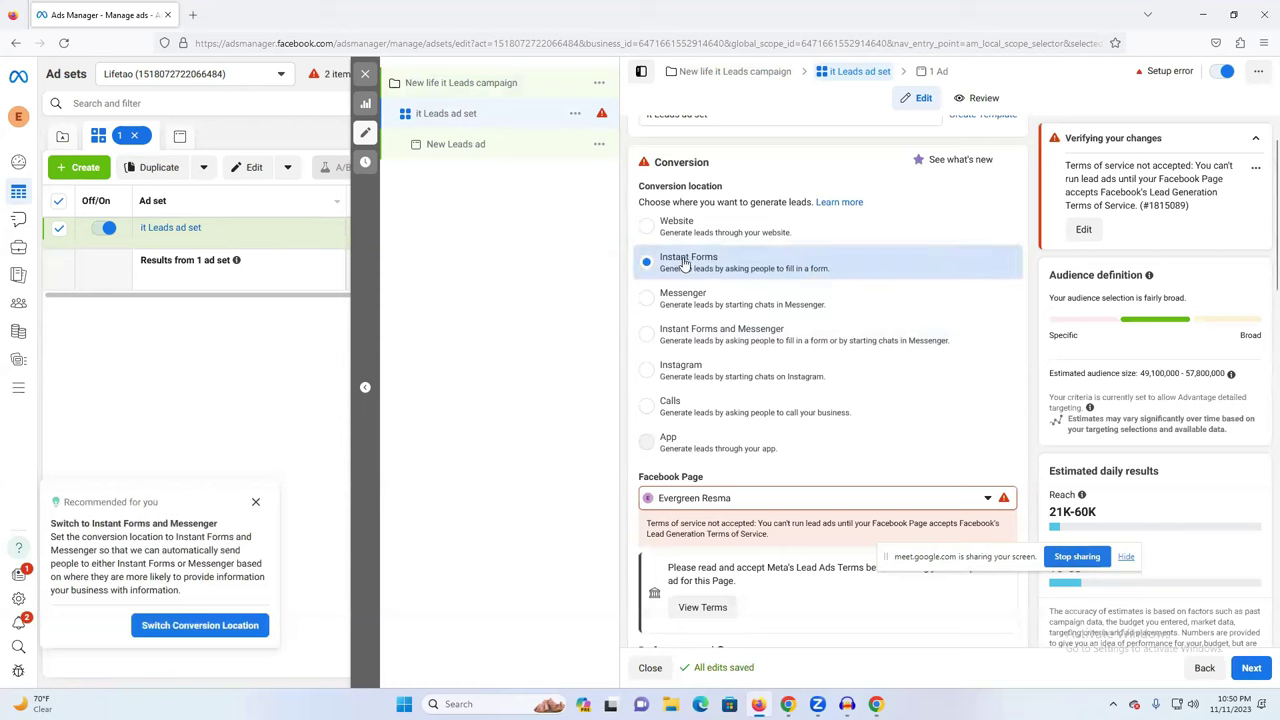
scroll(750, 283, down, 1)
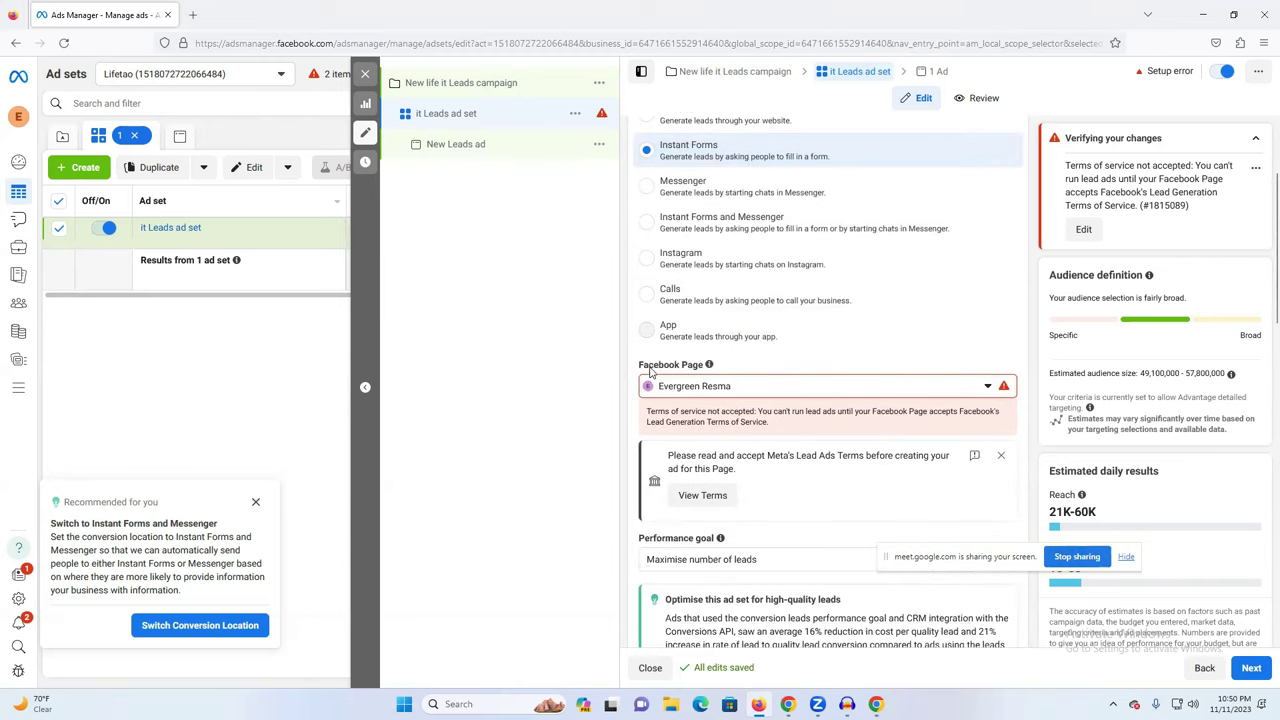
scroll(820, 297, up, 1)
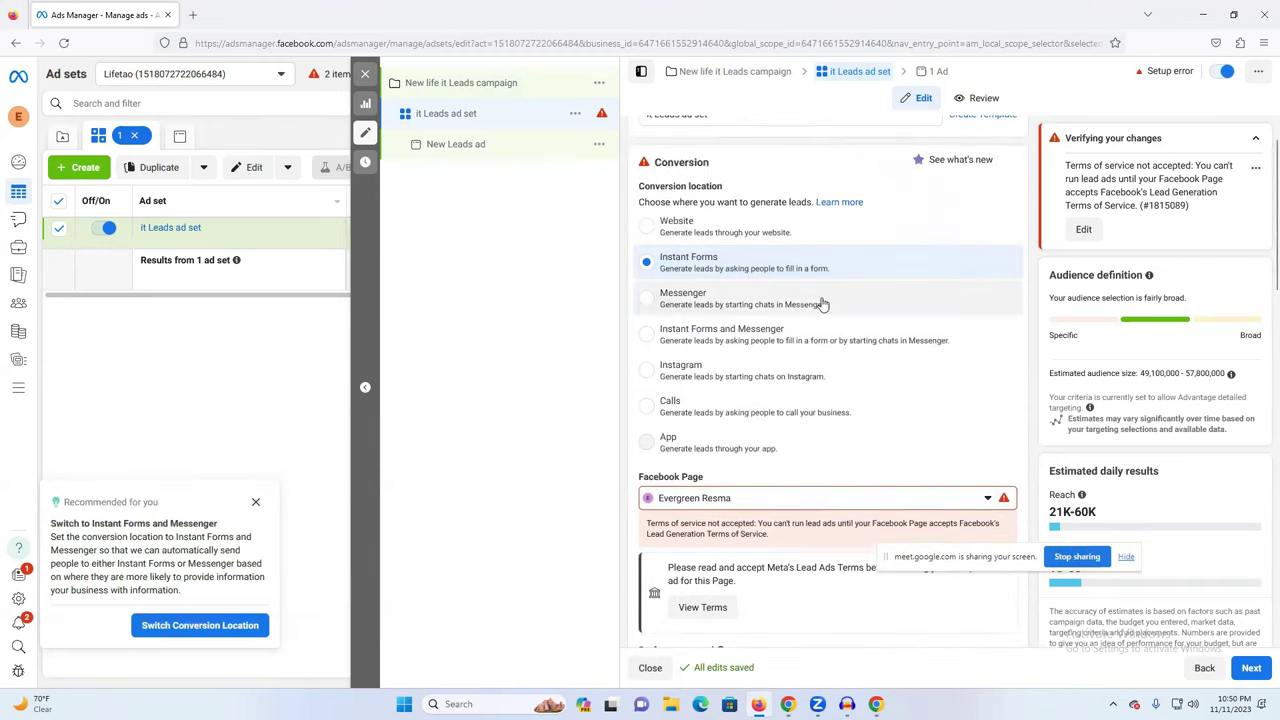
drag(639, 203, 731, 206)
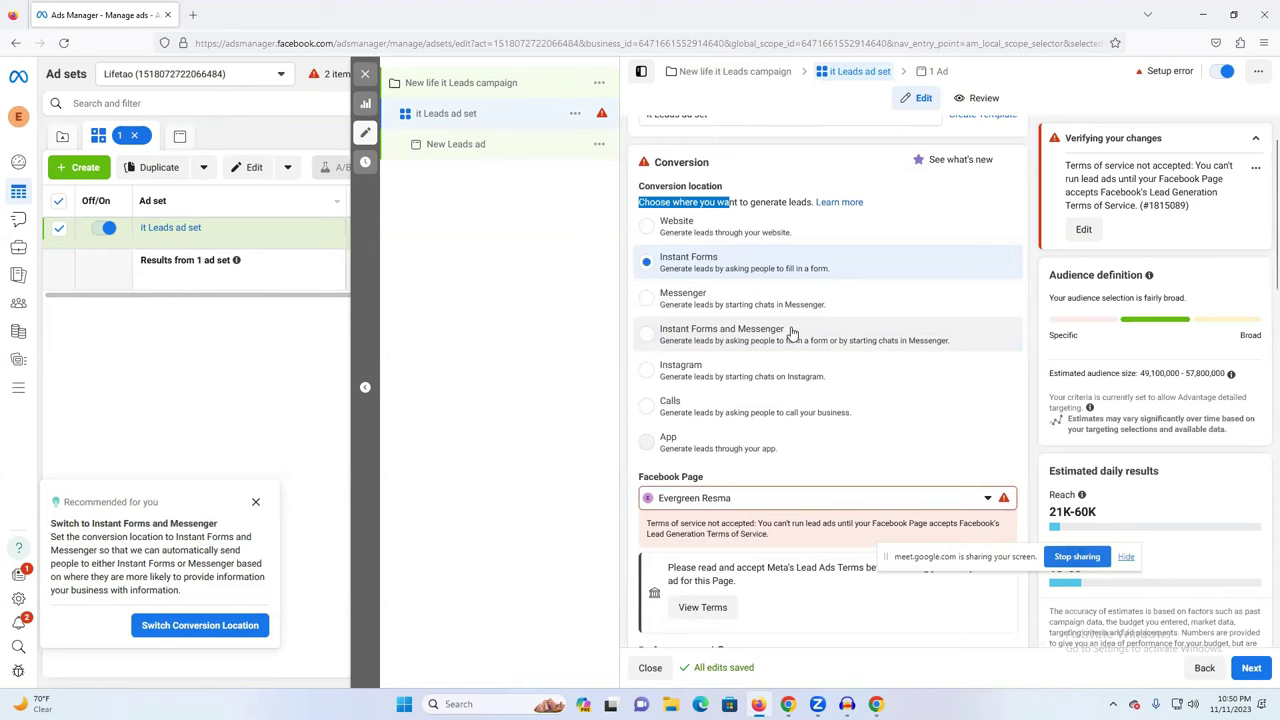
scroll(860, 420, down, 1)
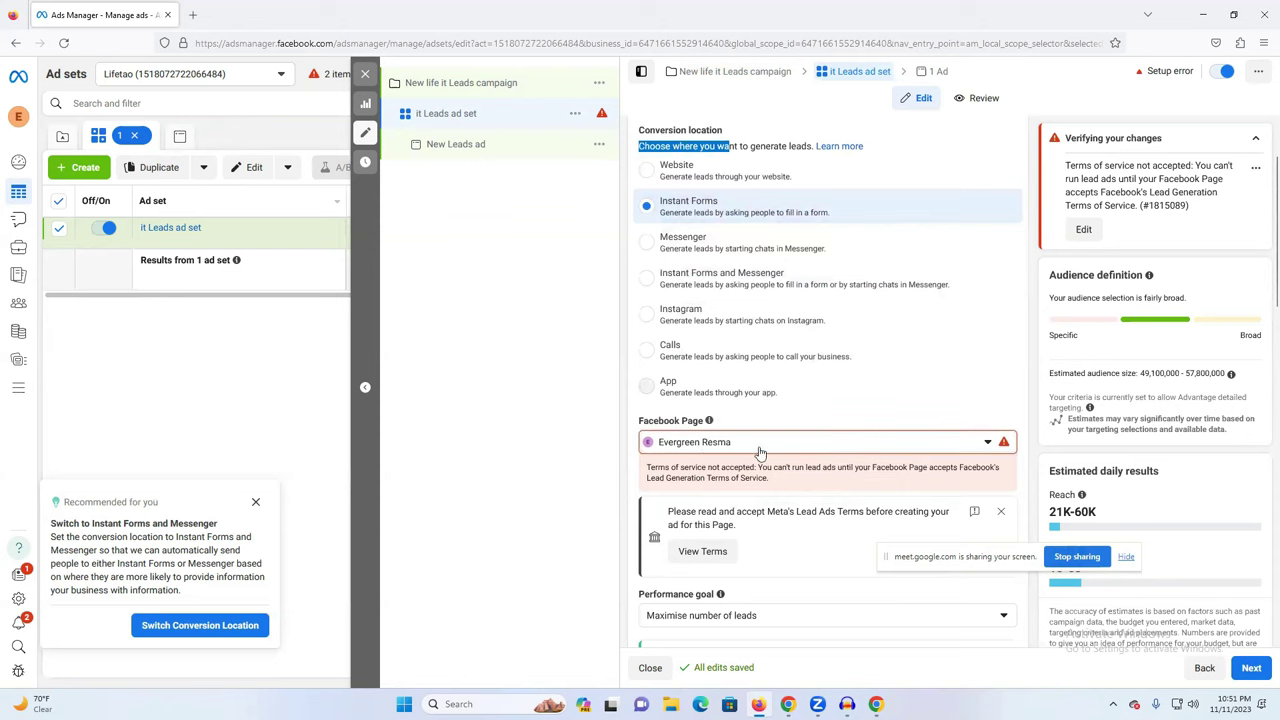
Step: Dismiss the Lead Ads Terms notice and set the ad set's Facebook Page to the second of the two same-named freelancer Pages under Personal
click(1001, 511)
click(749, 446)
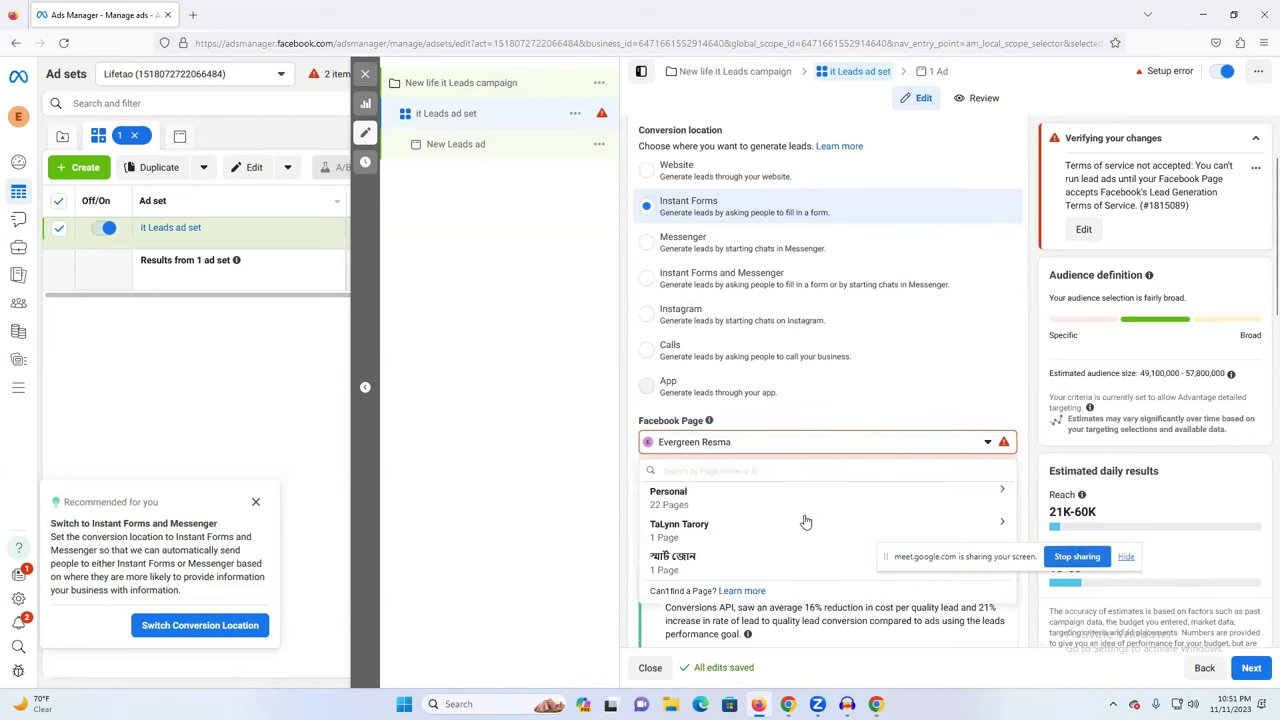
click(731, 499)
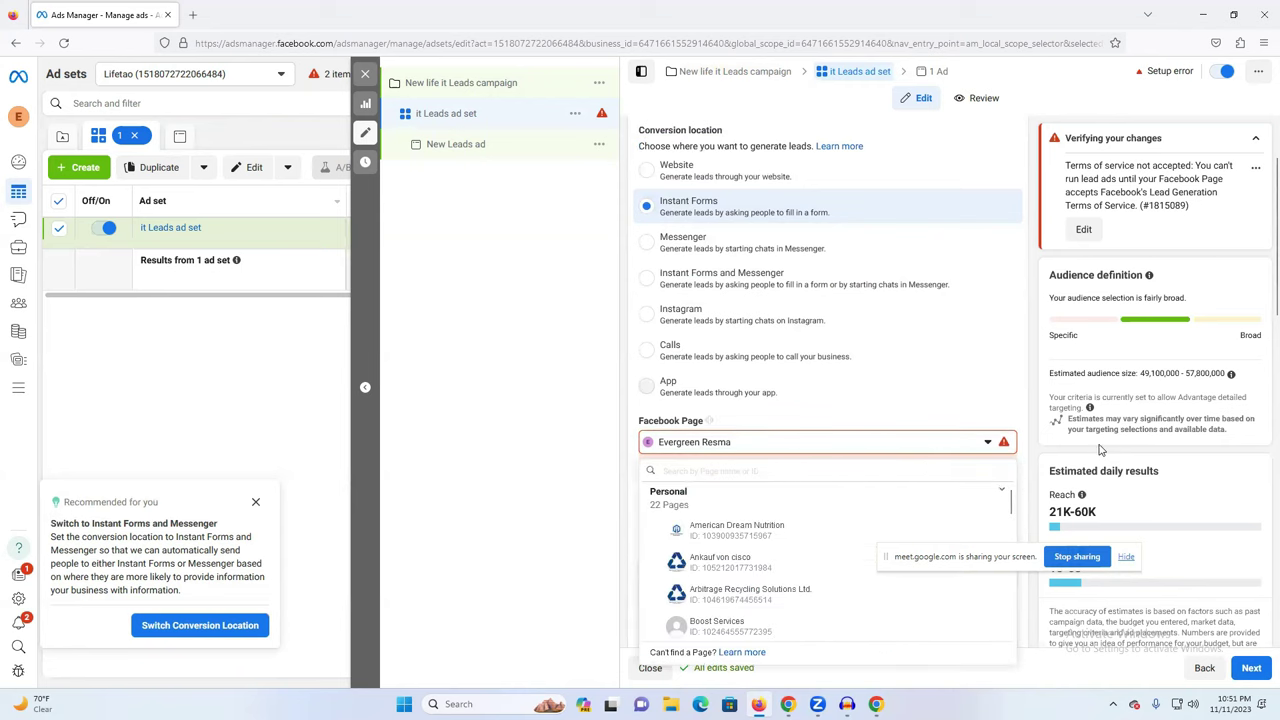
scroll(776, 395, down, 3)
scroll(778, 400, down, 5)
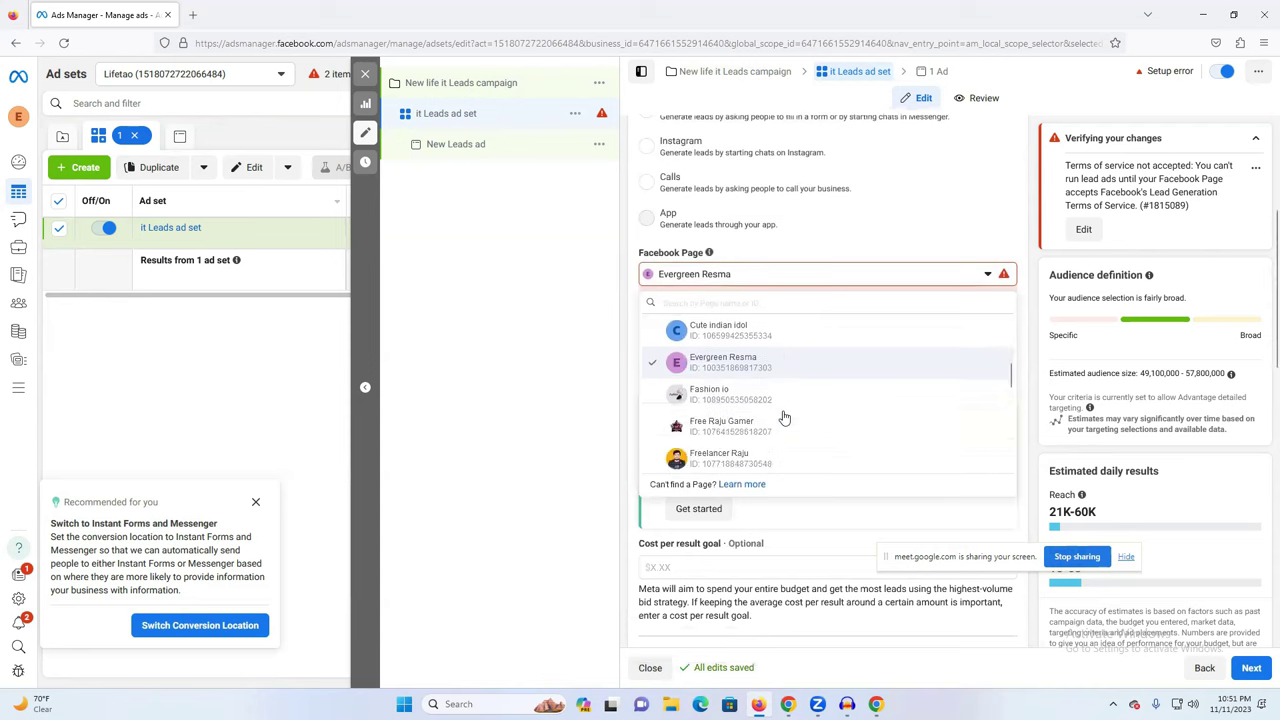
scroll(784, 417, down, 2)
scroll(782, 430, down, 5)
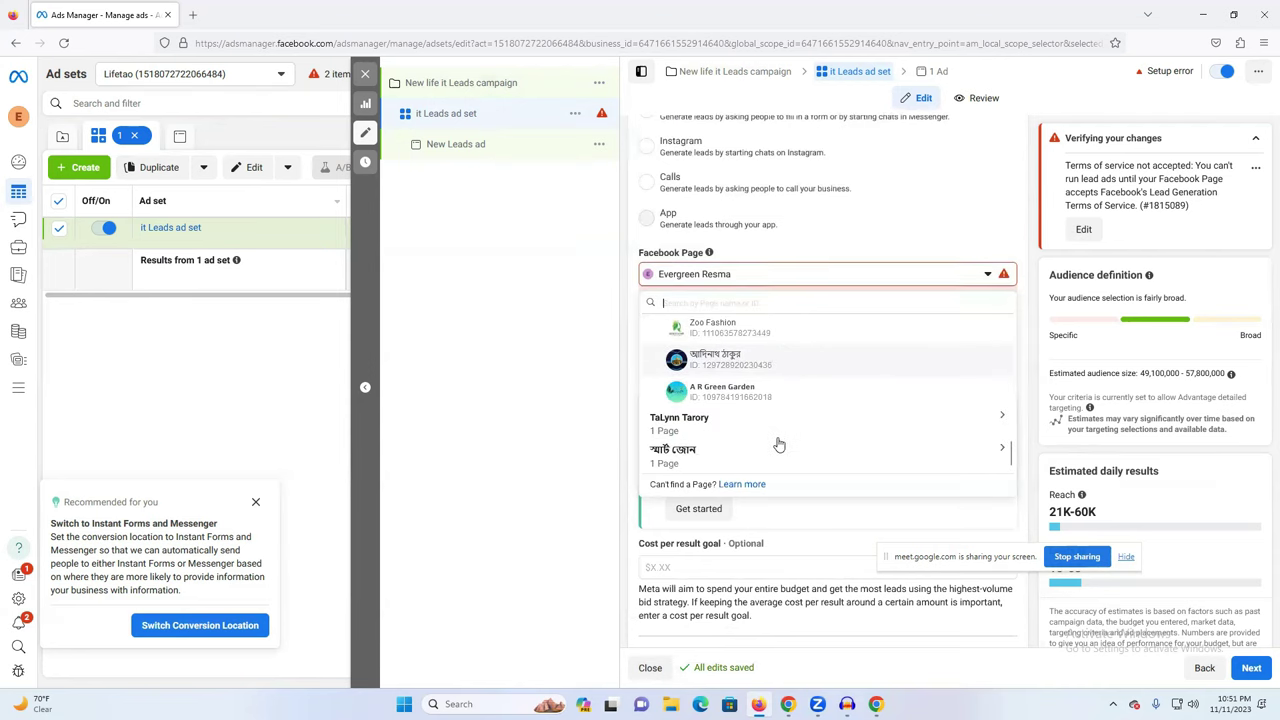
scroll(779, 443, up, 2)
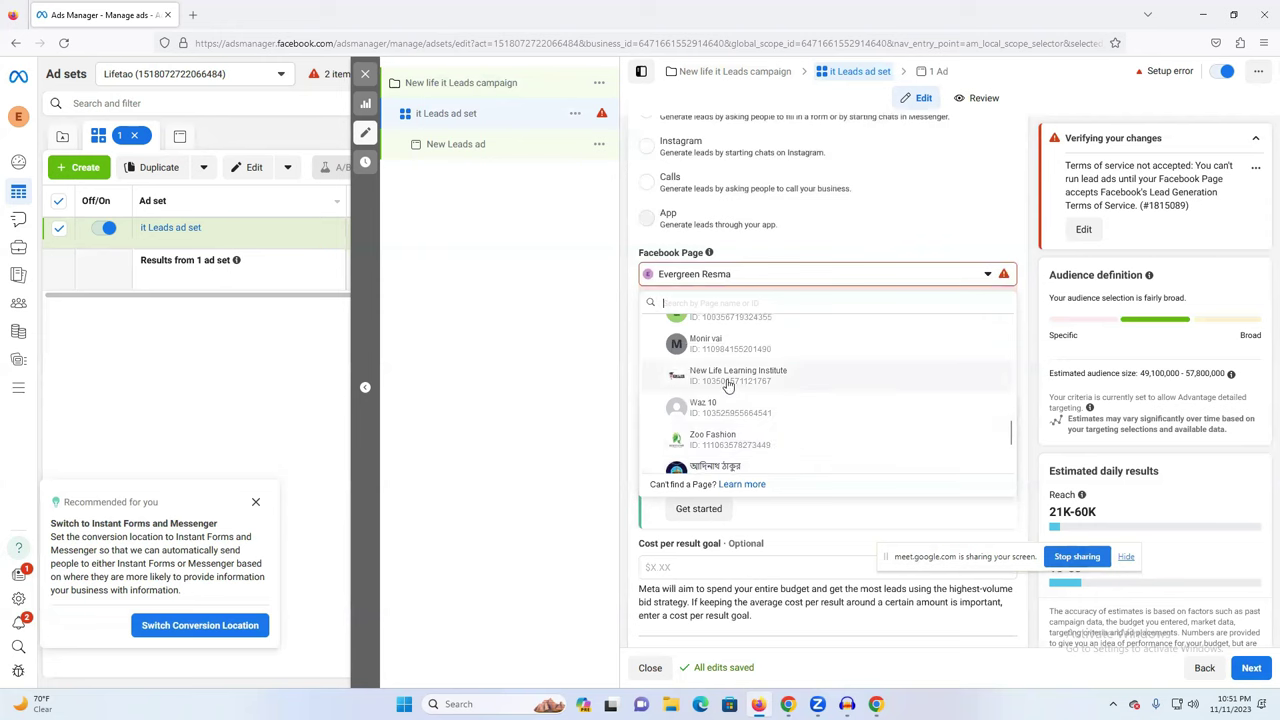
scroll(756, 383, up, 5)
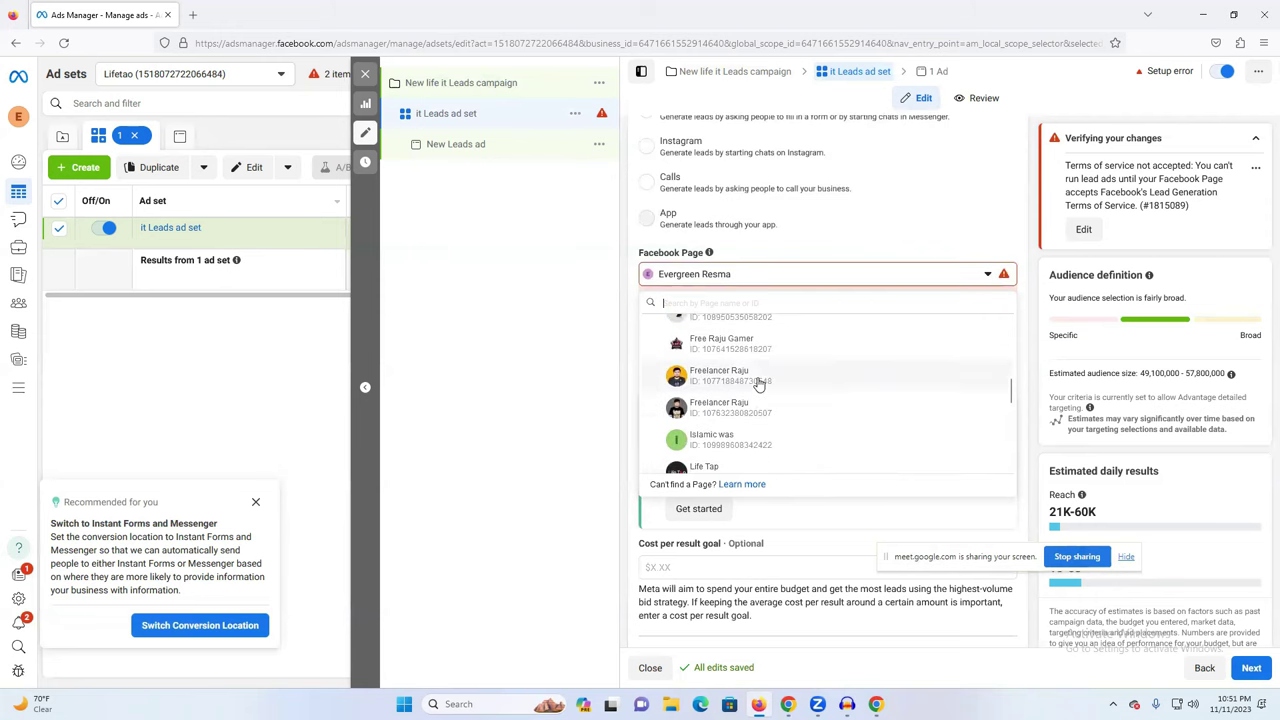
scroll(758, 383, up, 5)
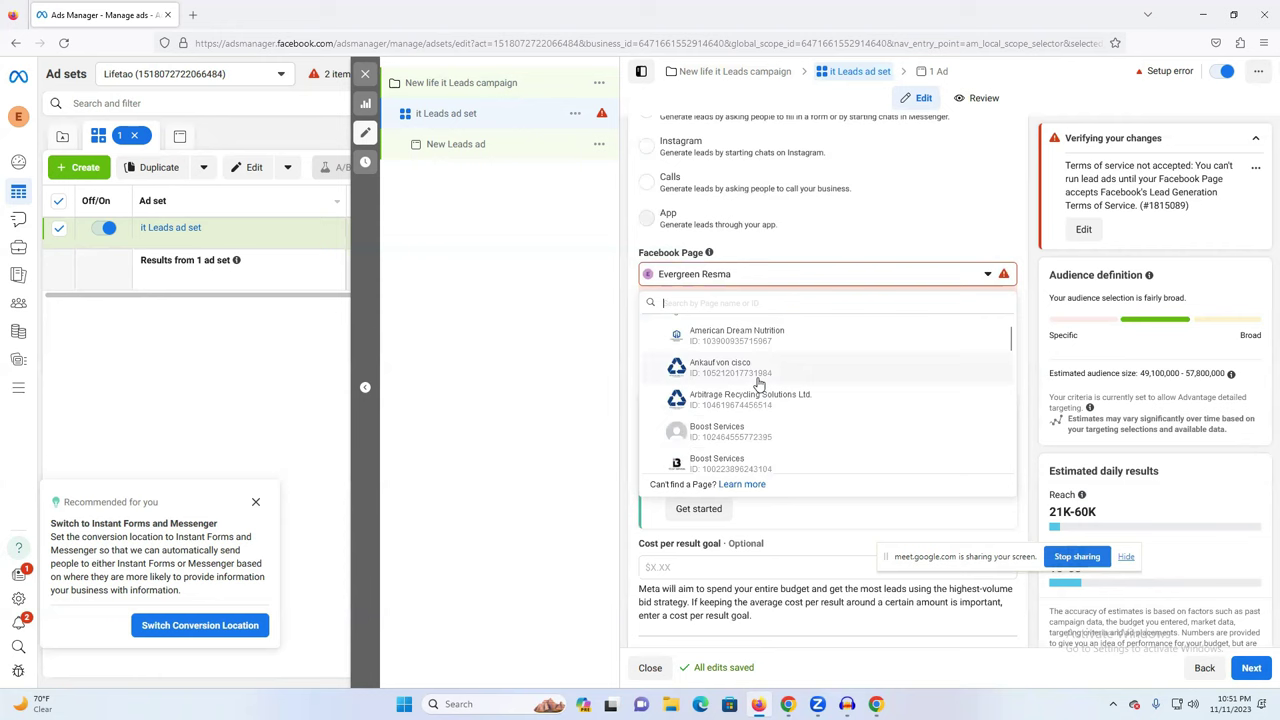
scroll(758, 383, up, 1)
scroll(758, 383, down, 4)
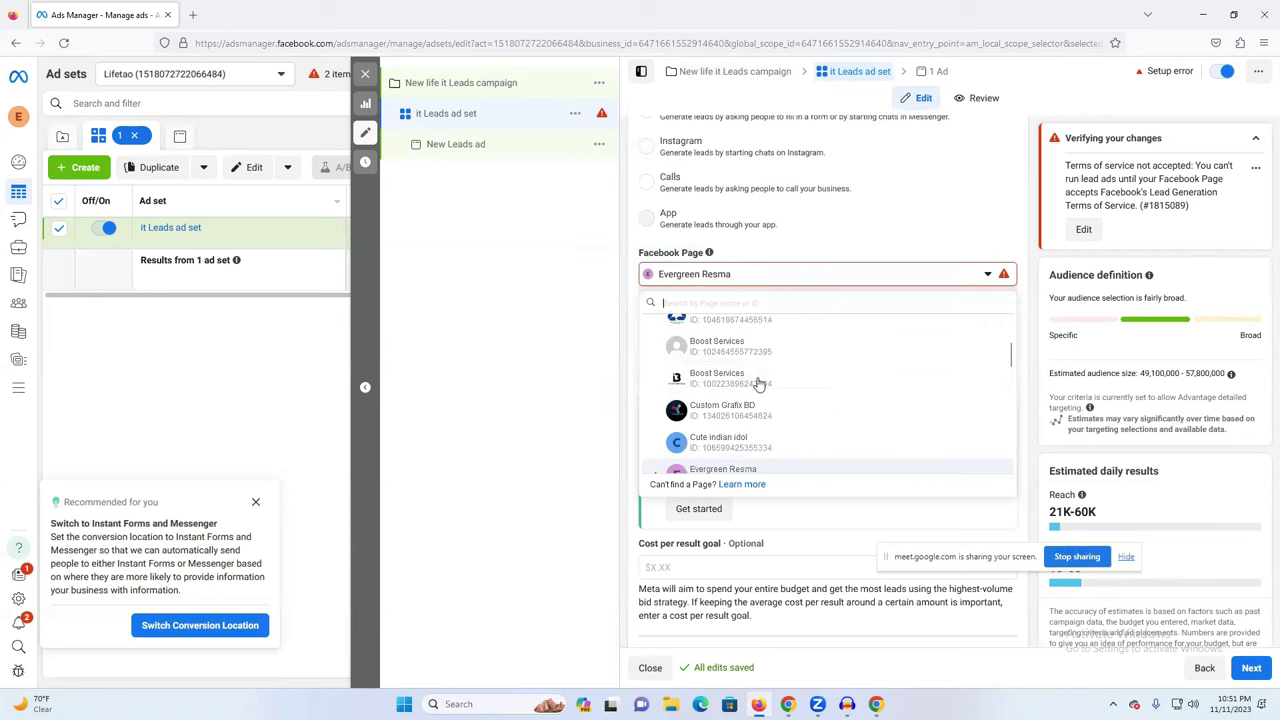
scroll(758, 383, down, 1)
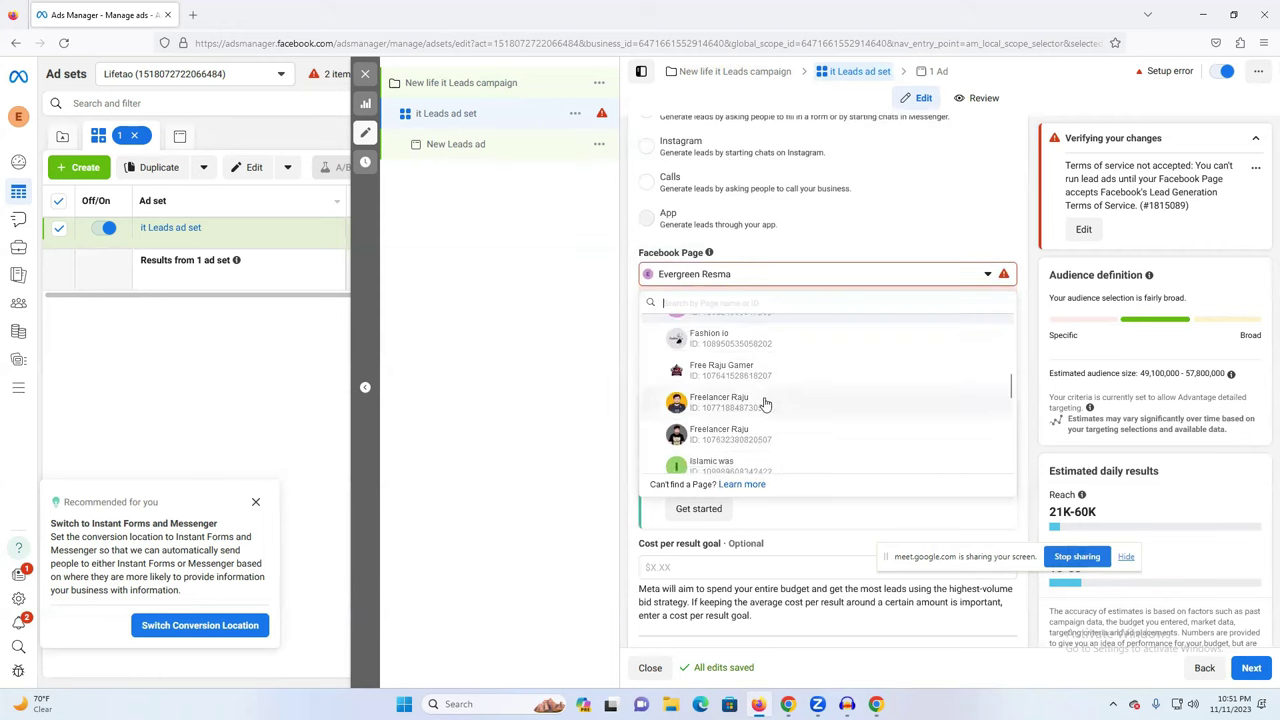
click(756, 437)
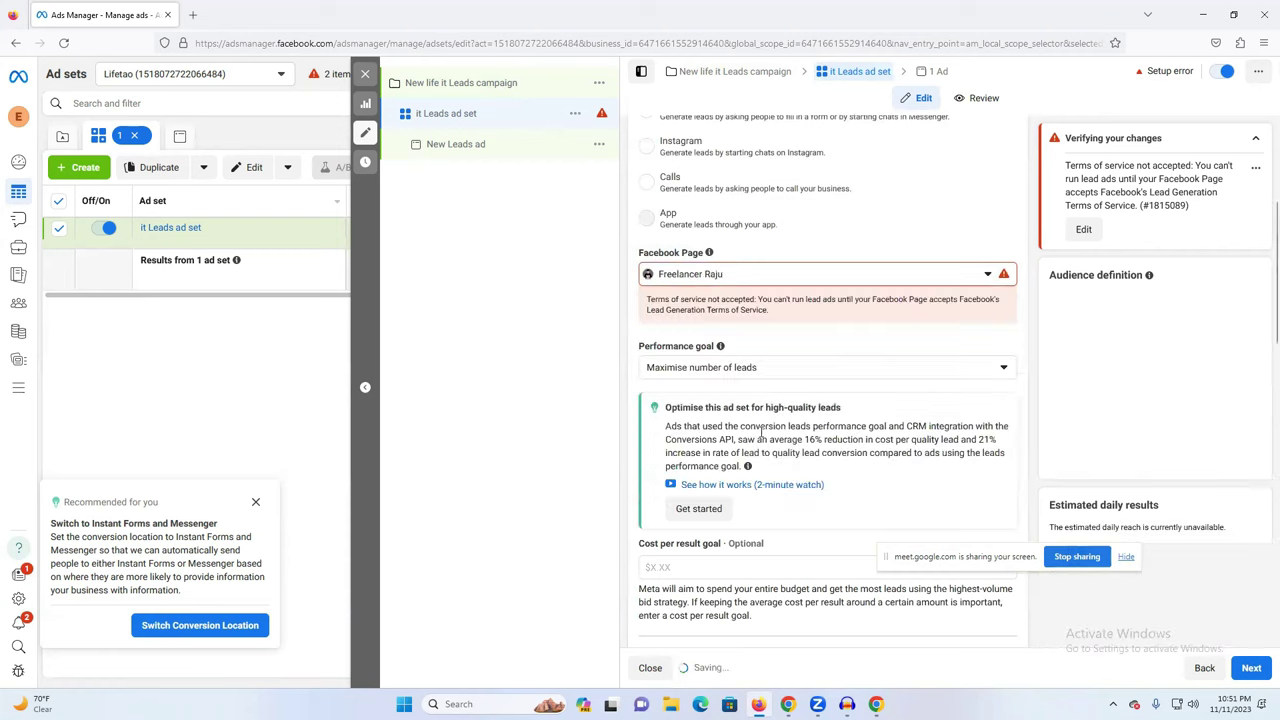
Step: Switch the ad set's Facebook Page to the first of the two same-named freelancer Pages
click(743, 276)
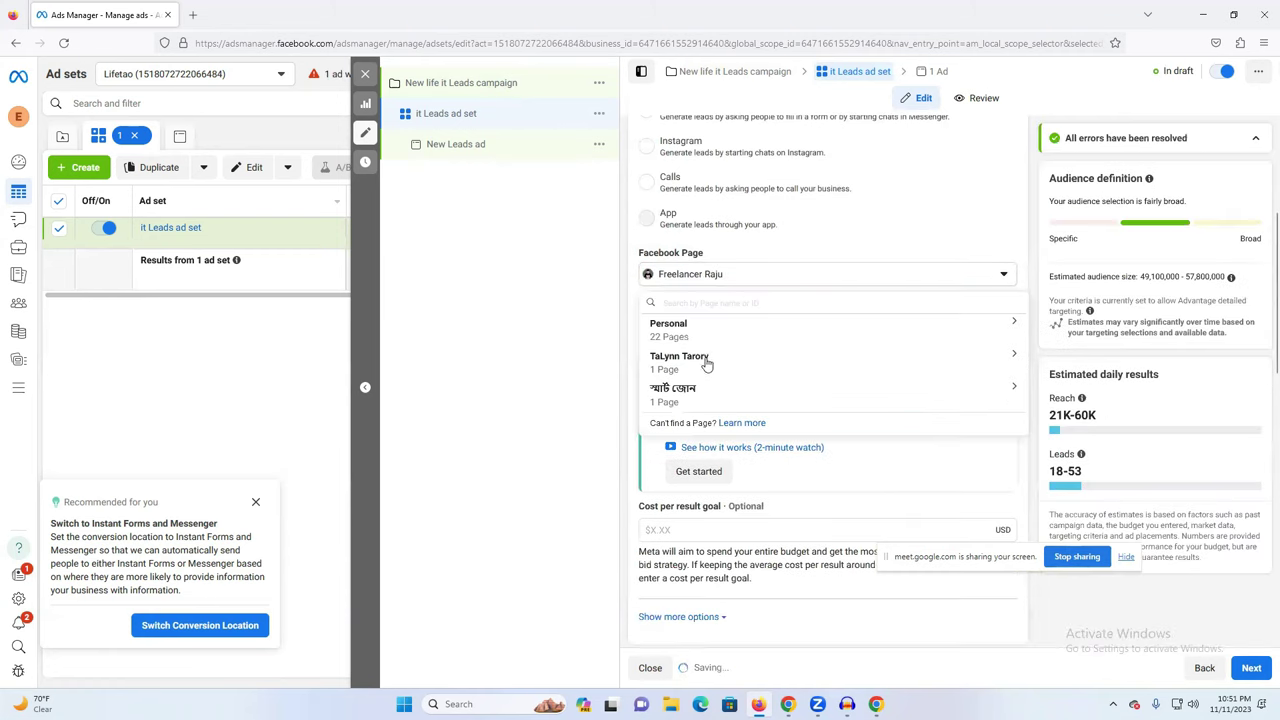
scroll(743, 423, down, 5)
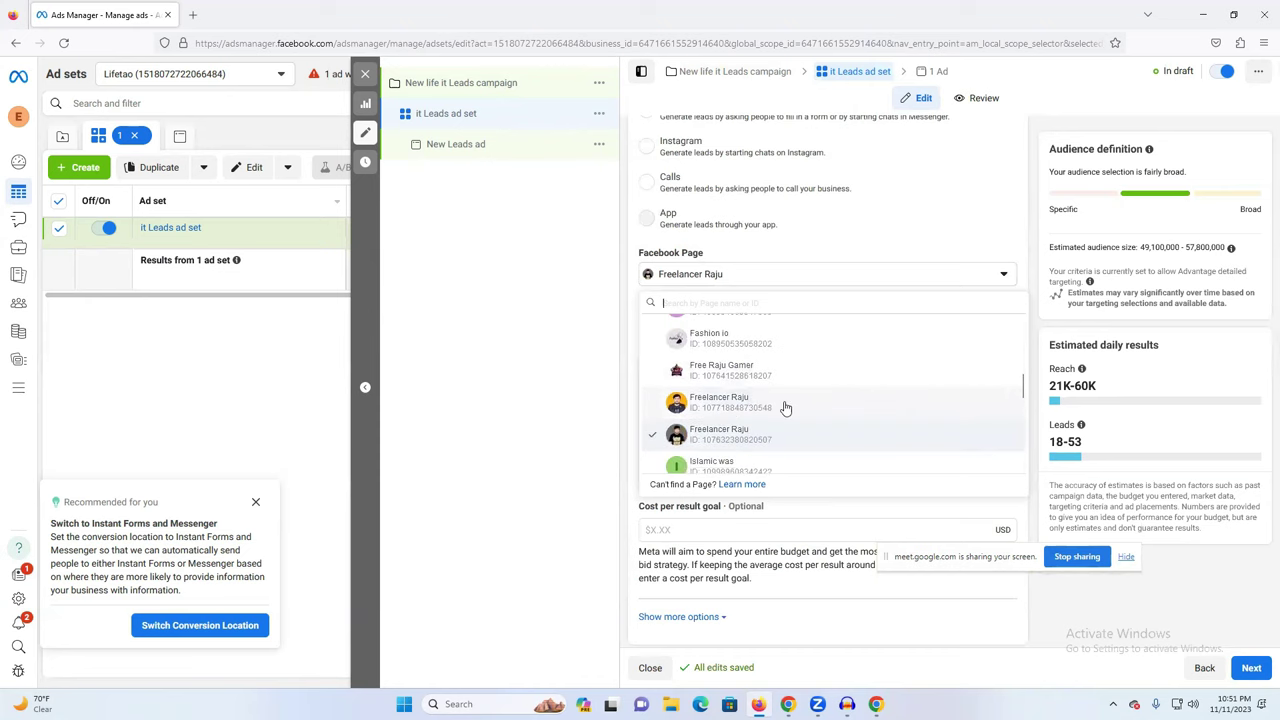
click(786, 409)
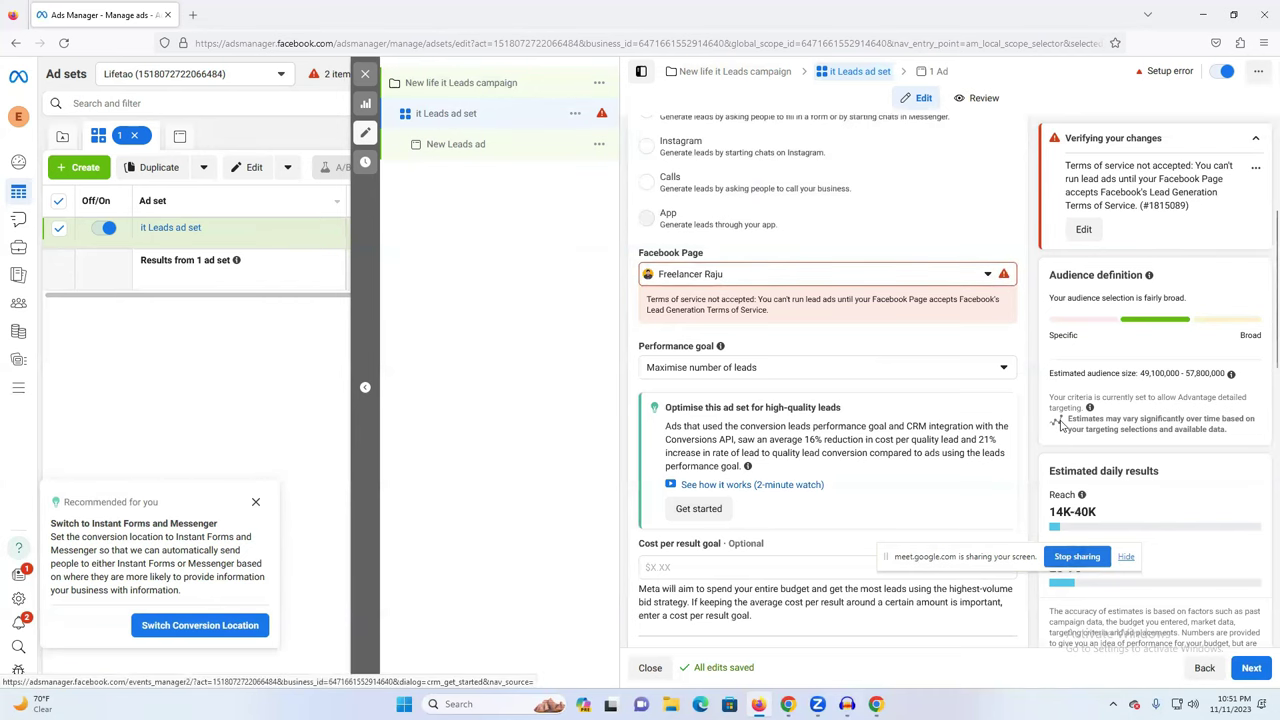
Step: Submit the blank feedback form about the terms-of-service error and close the thank-you message
scroll(746, 381, down, 1)
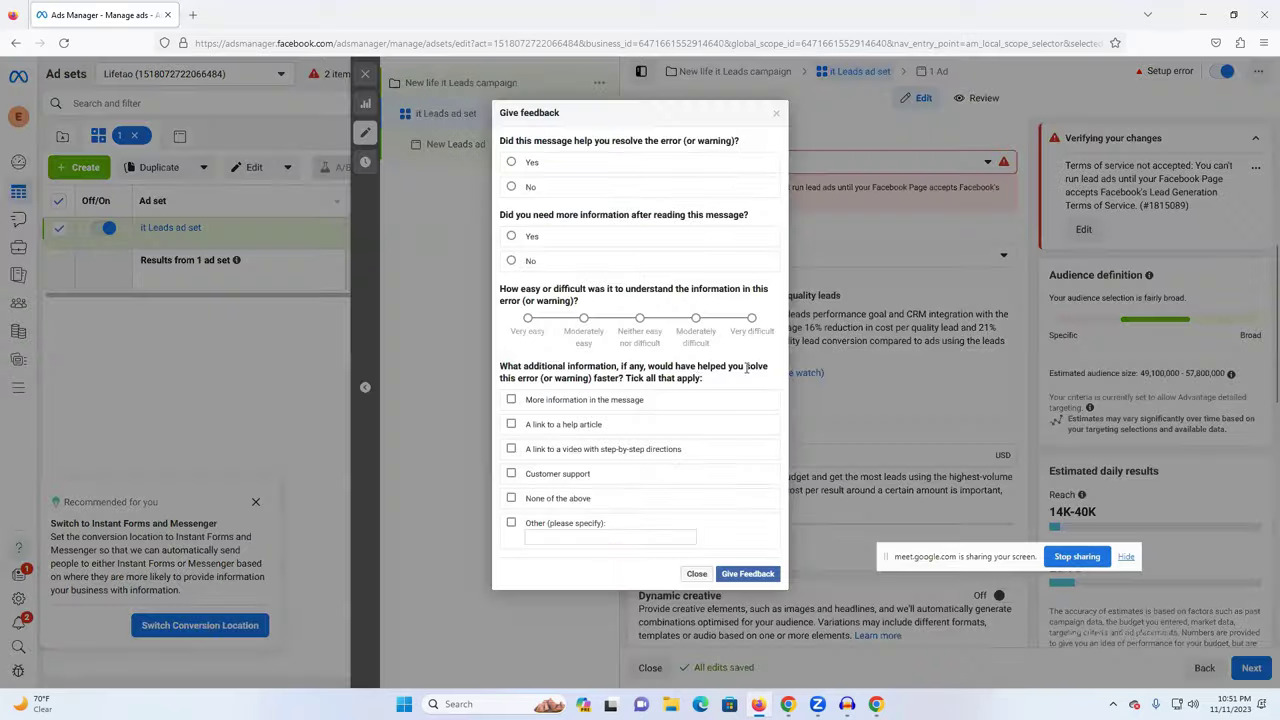
click(748, 574)
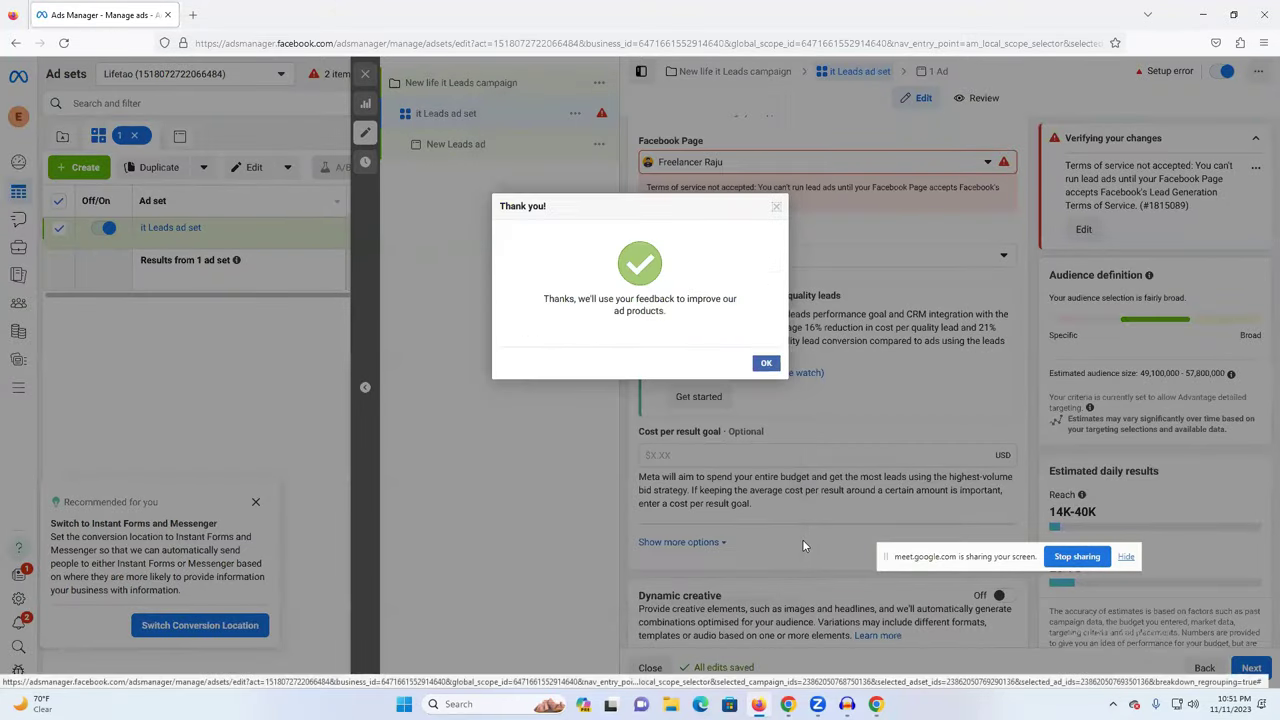
click(763, 365)
click(980, 168)
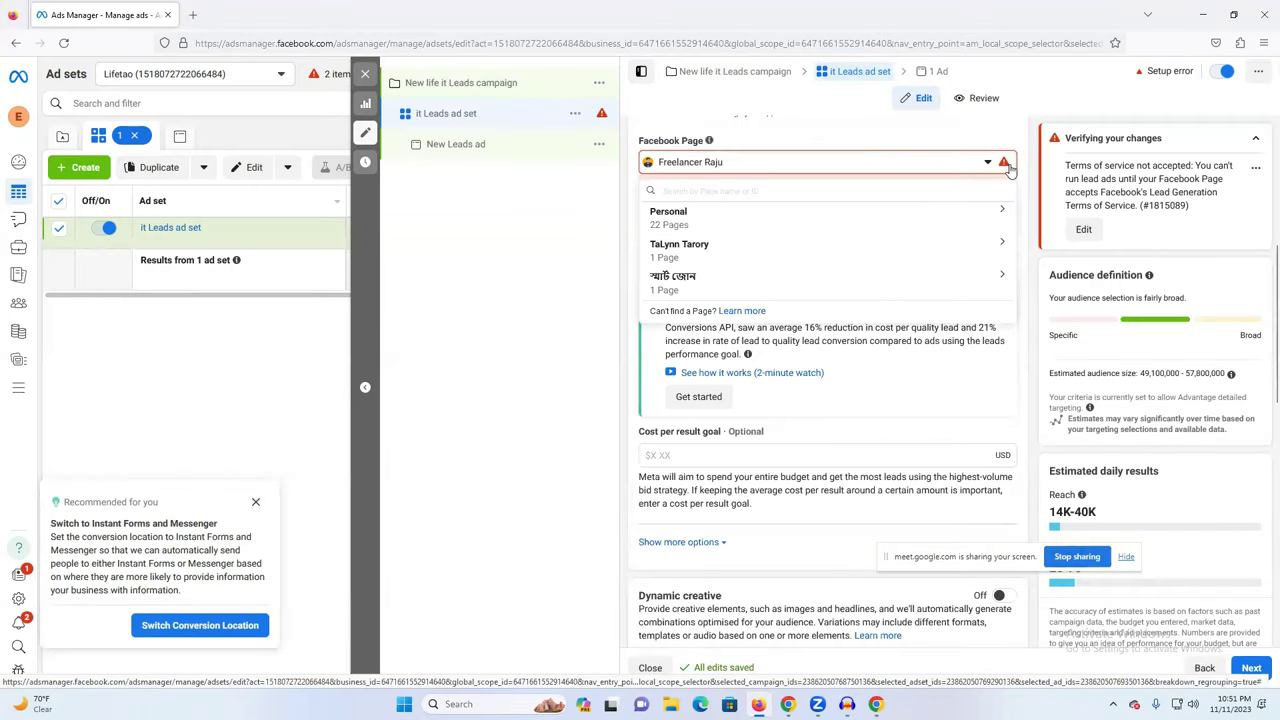
click(675, 155)
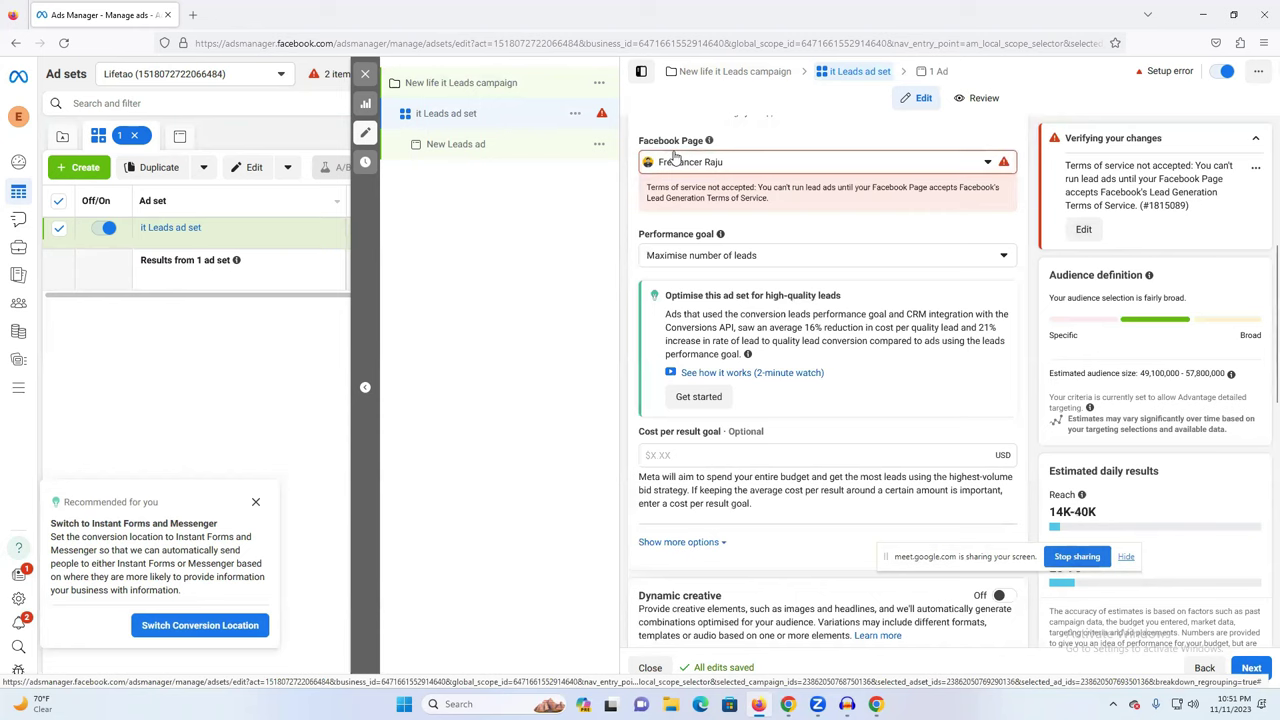
Step: Try the performance goal "Maximise number of conversion leads", and set it back to "Maximise number of leads"
click(750, 258)
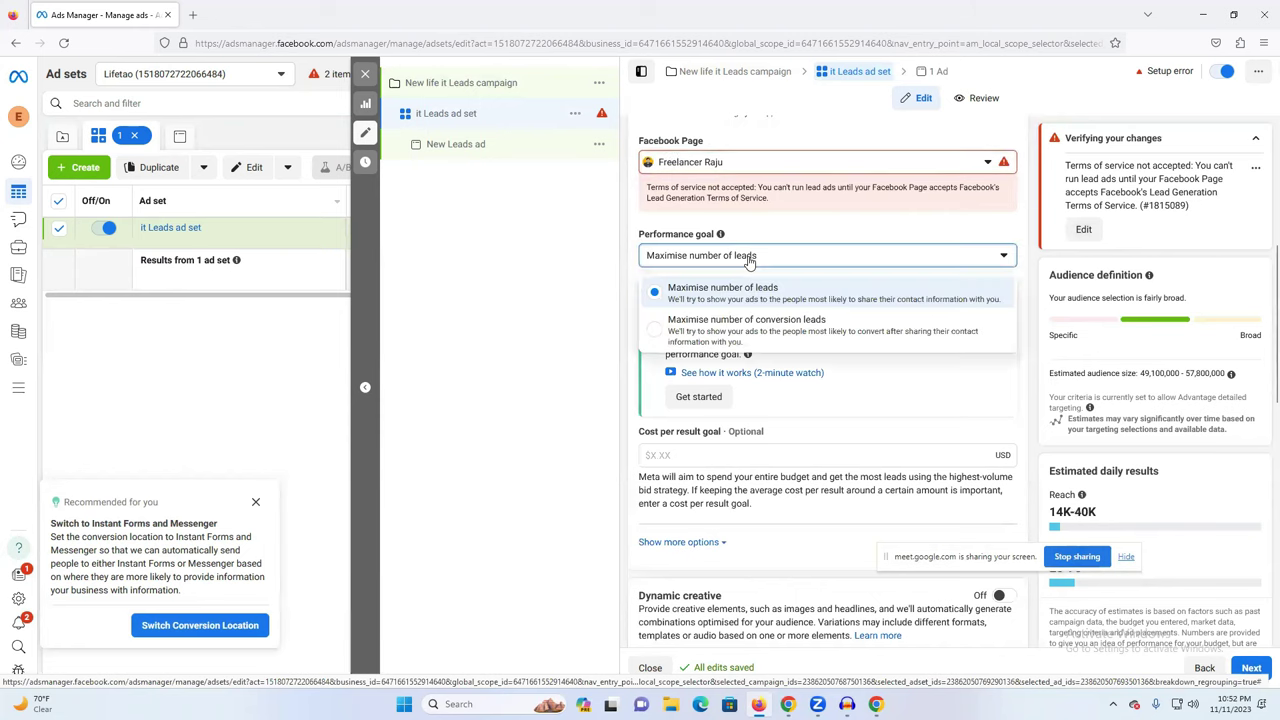
click(697, 334)
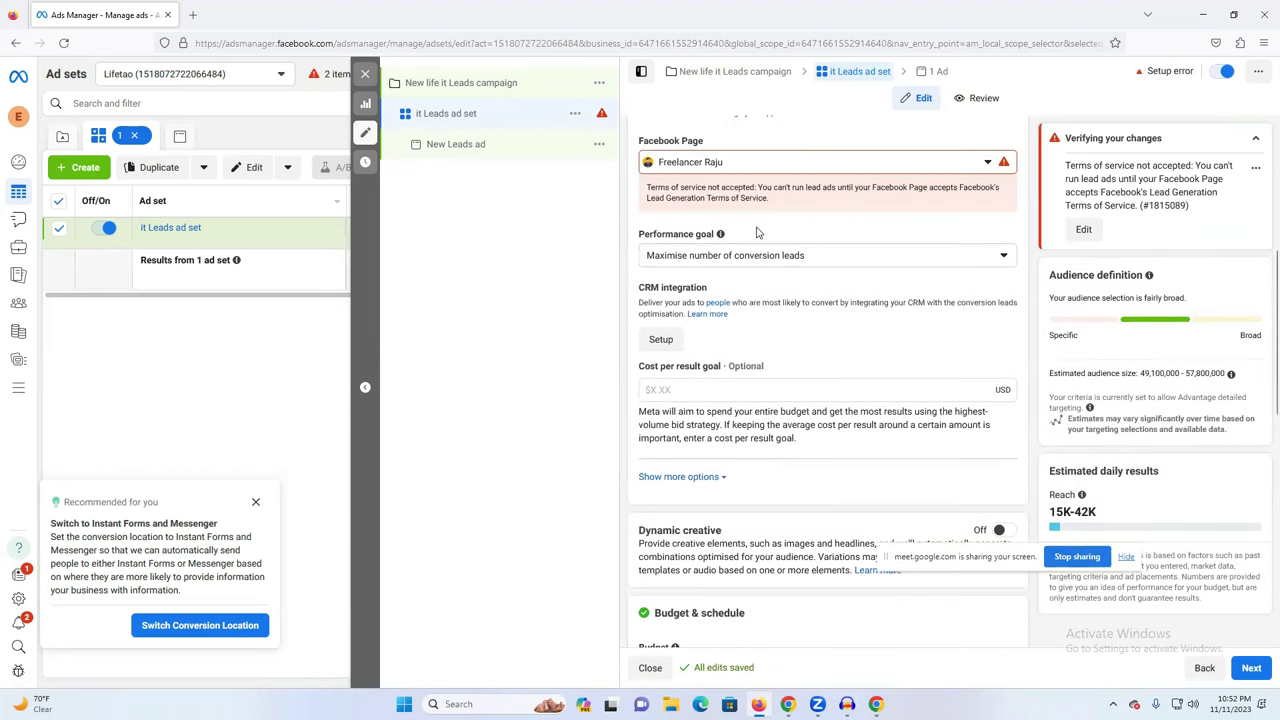
click(740, 258)
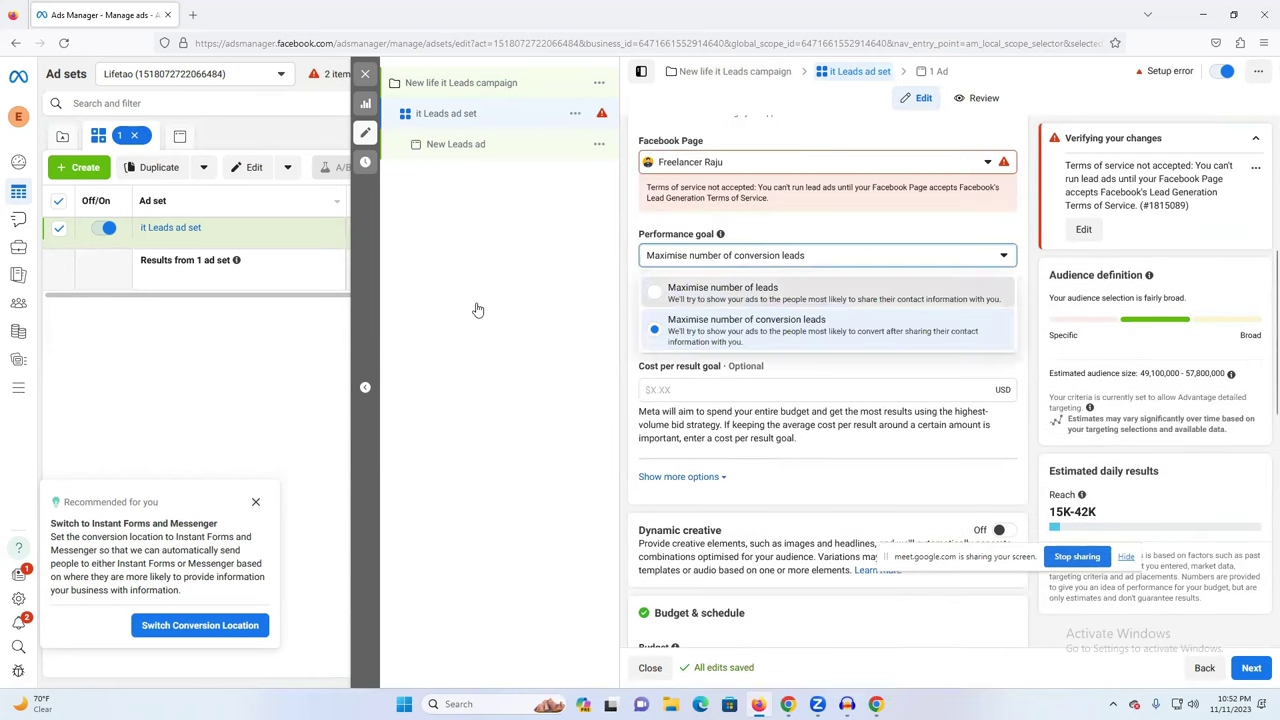
click(722, 290)
Step: Open the high-quality leads optimisation setup in a separate tab, and view the "About lead ads" video in the ad set
click(698, 360)
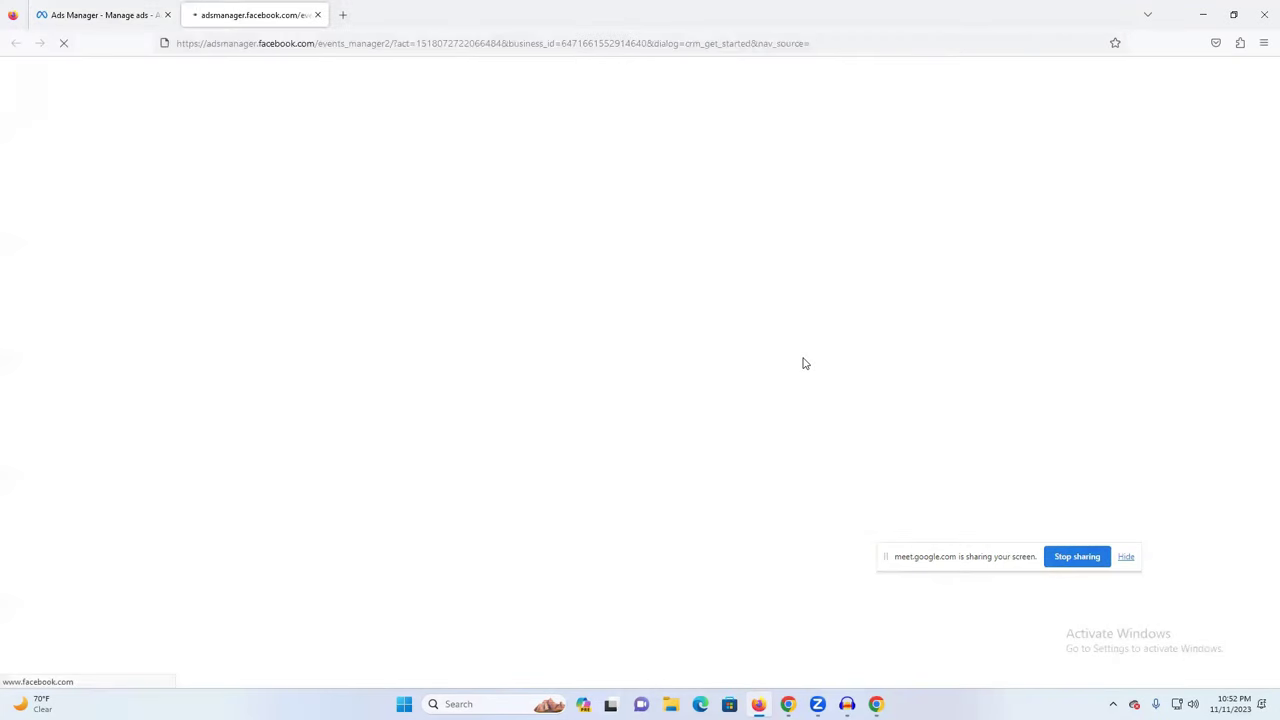
click(90, 14)
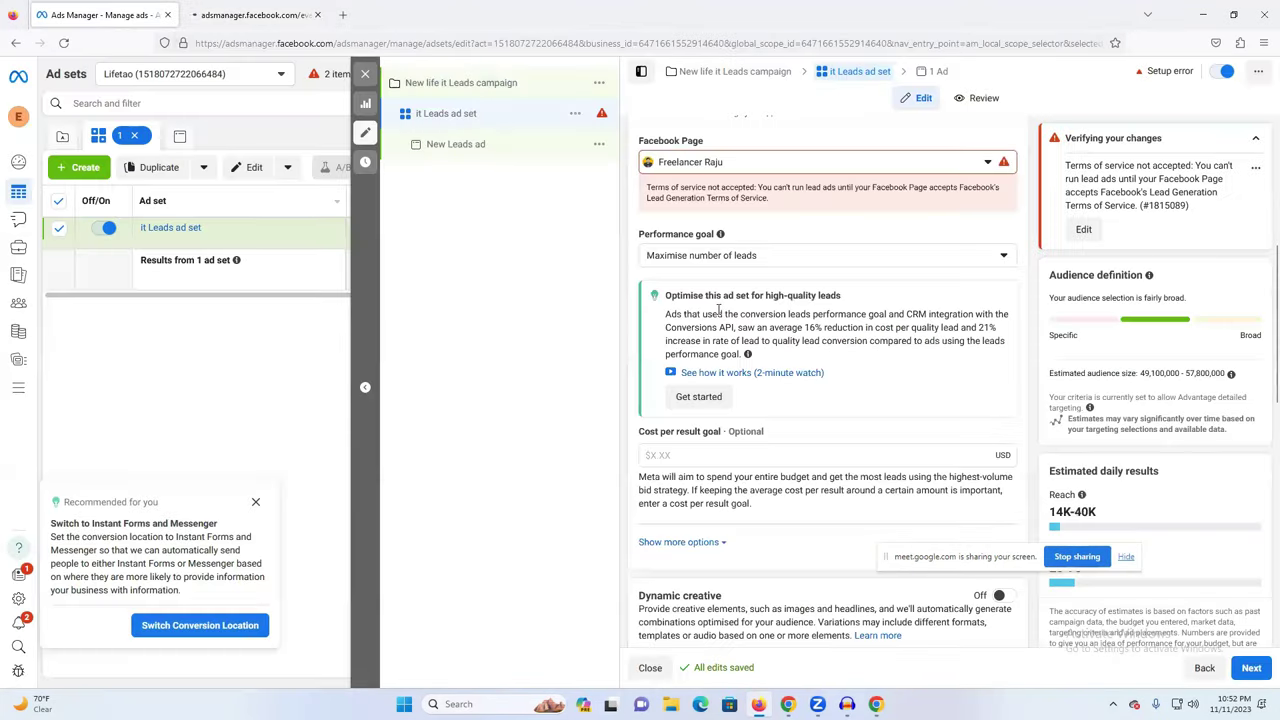
click(760, 374)
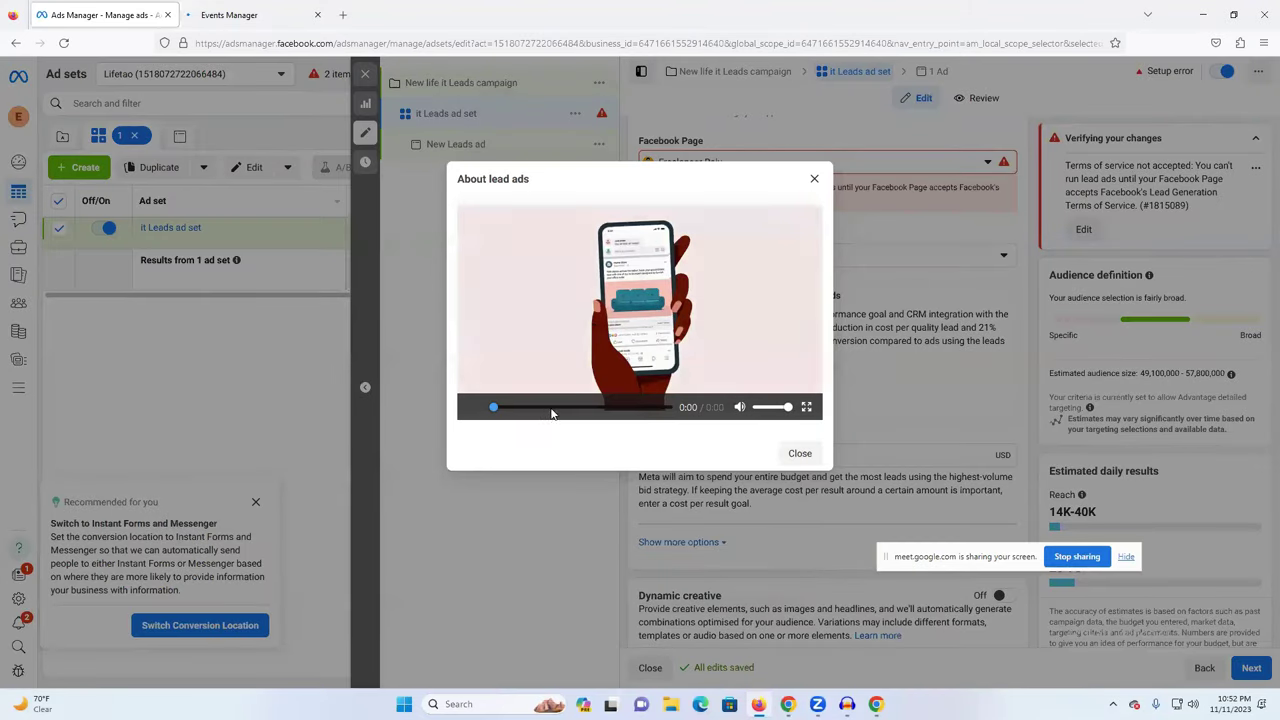
click(814, 180)
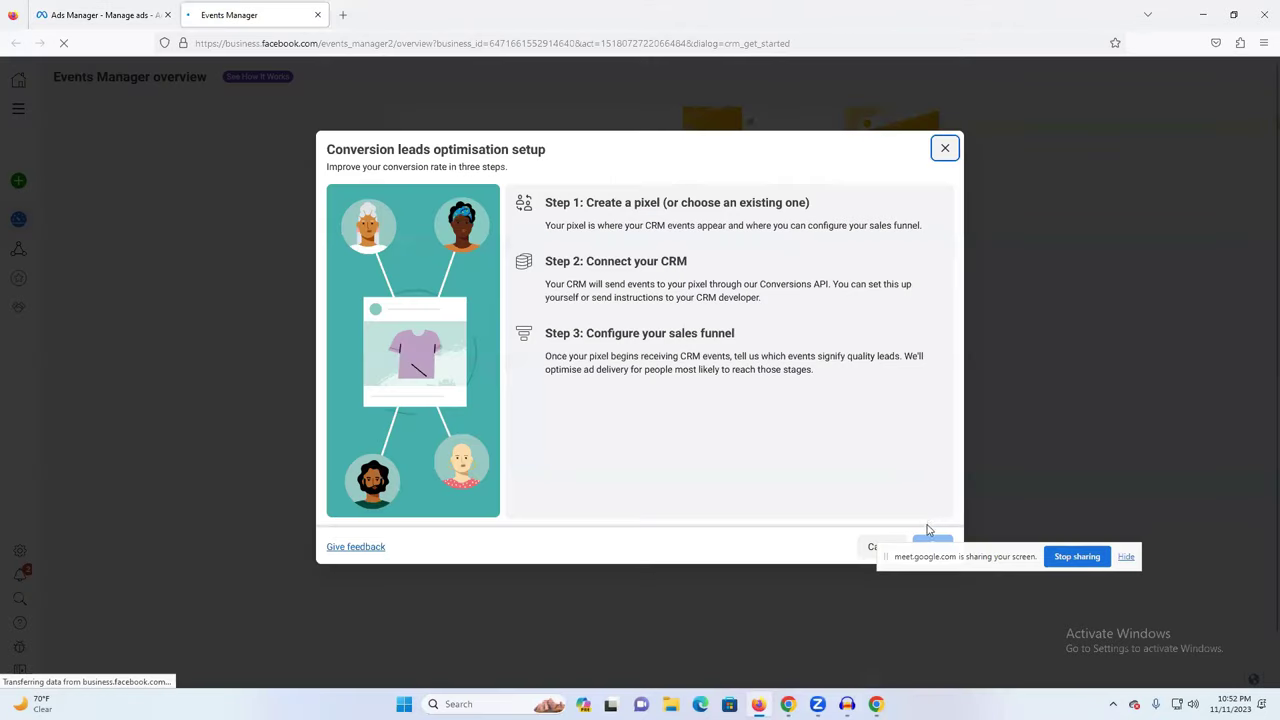
Step: Review the conversion leads CRM setup in Events Manager up to pixel creation, then exit it and return to the ad set
click(931, 532)
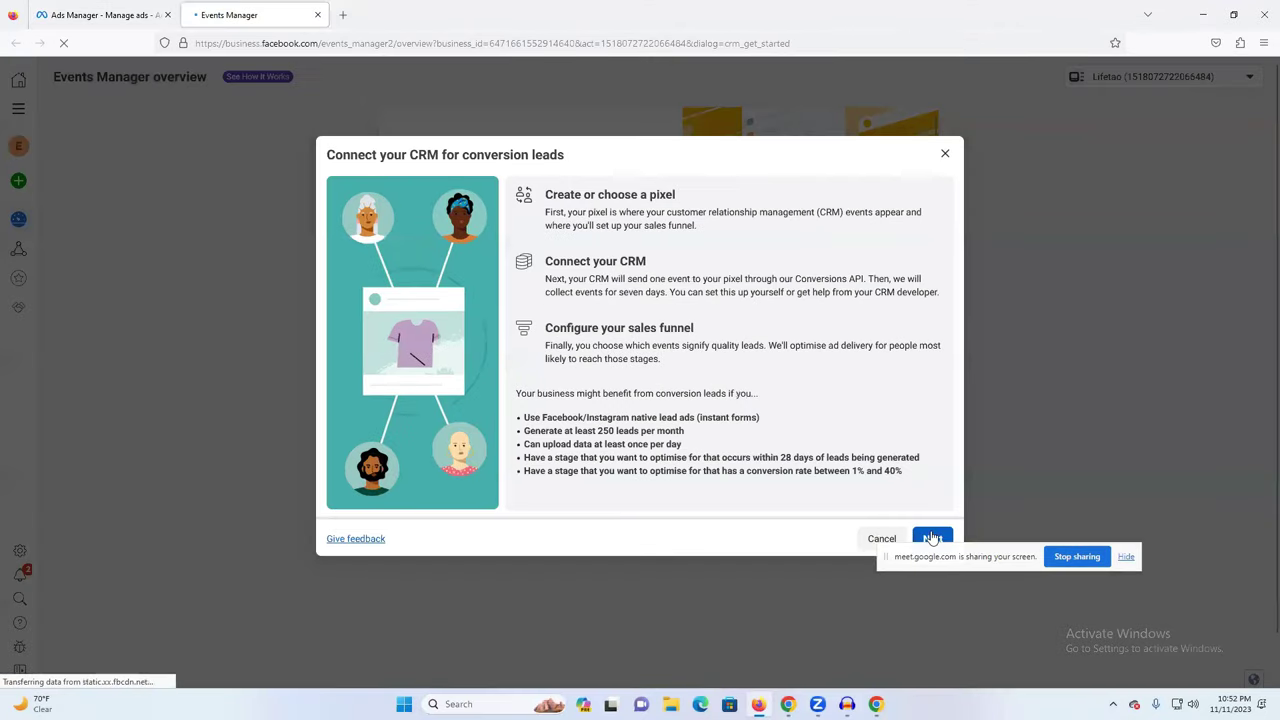
click(934, 534)
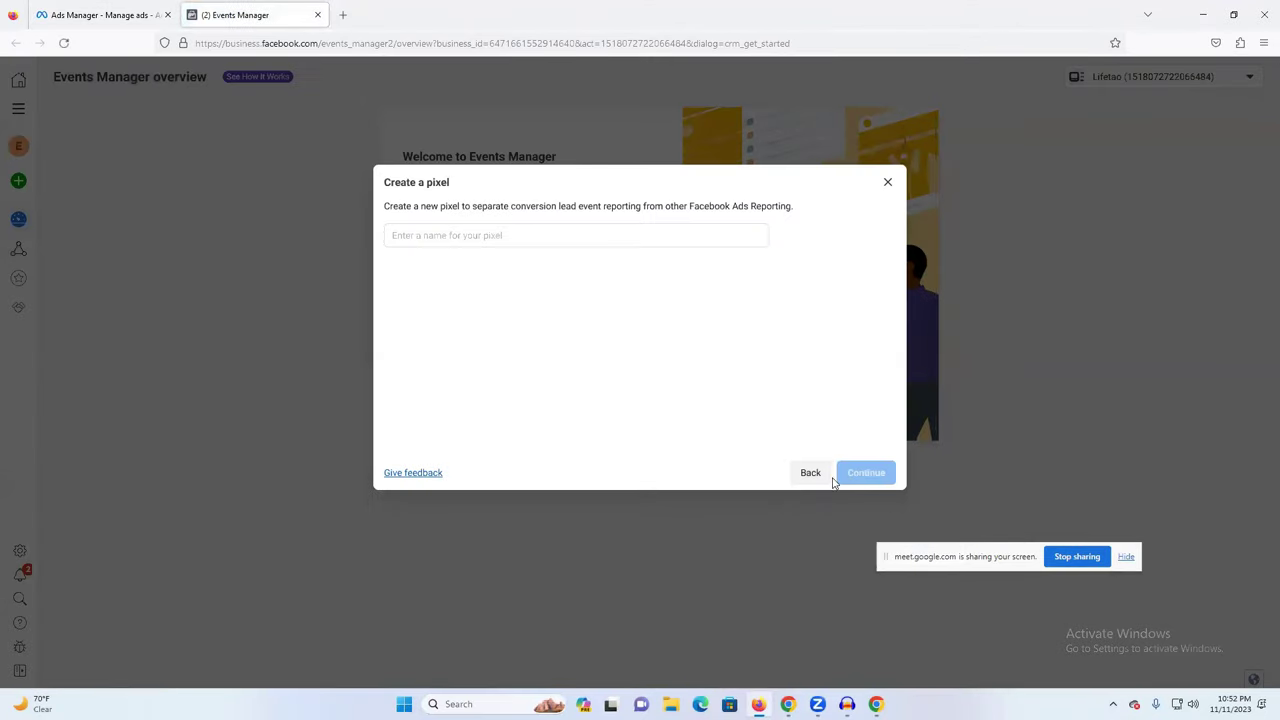
click(821, 479)
click(928, 538)
click(886, 181)
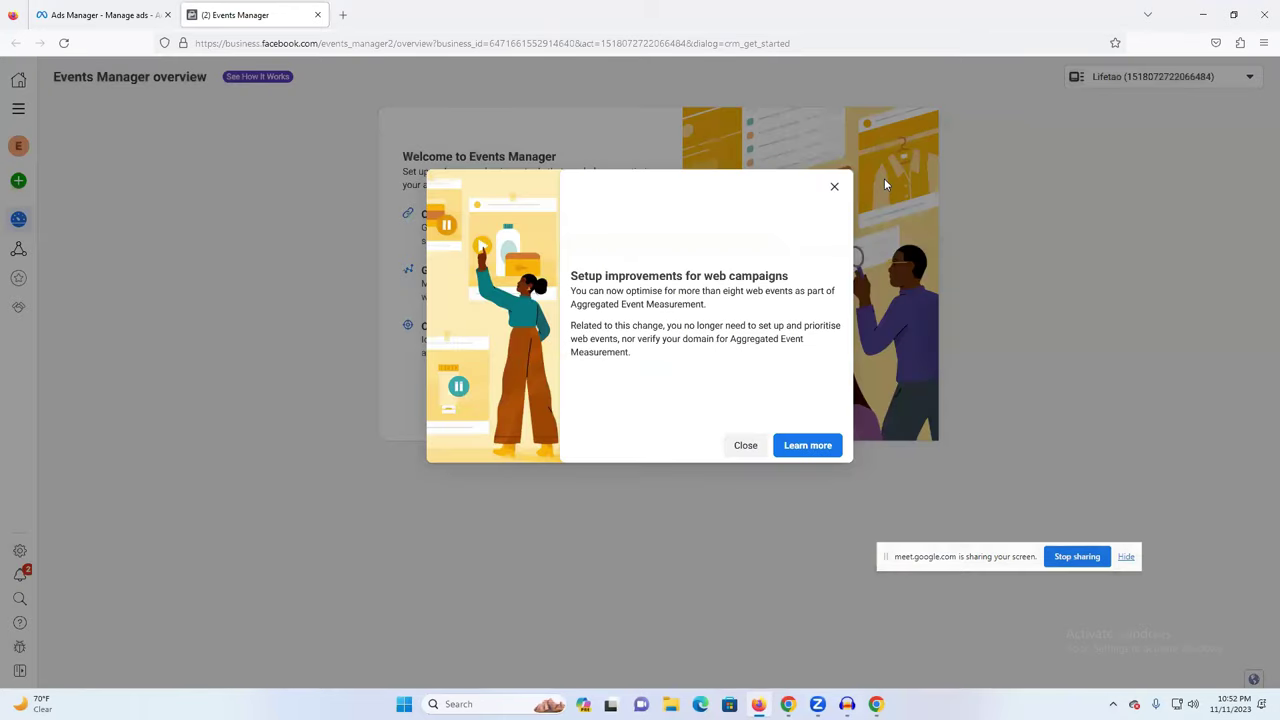
click(827, 454)
click(140, 15)
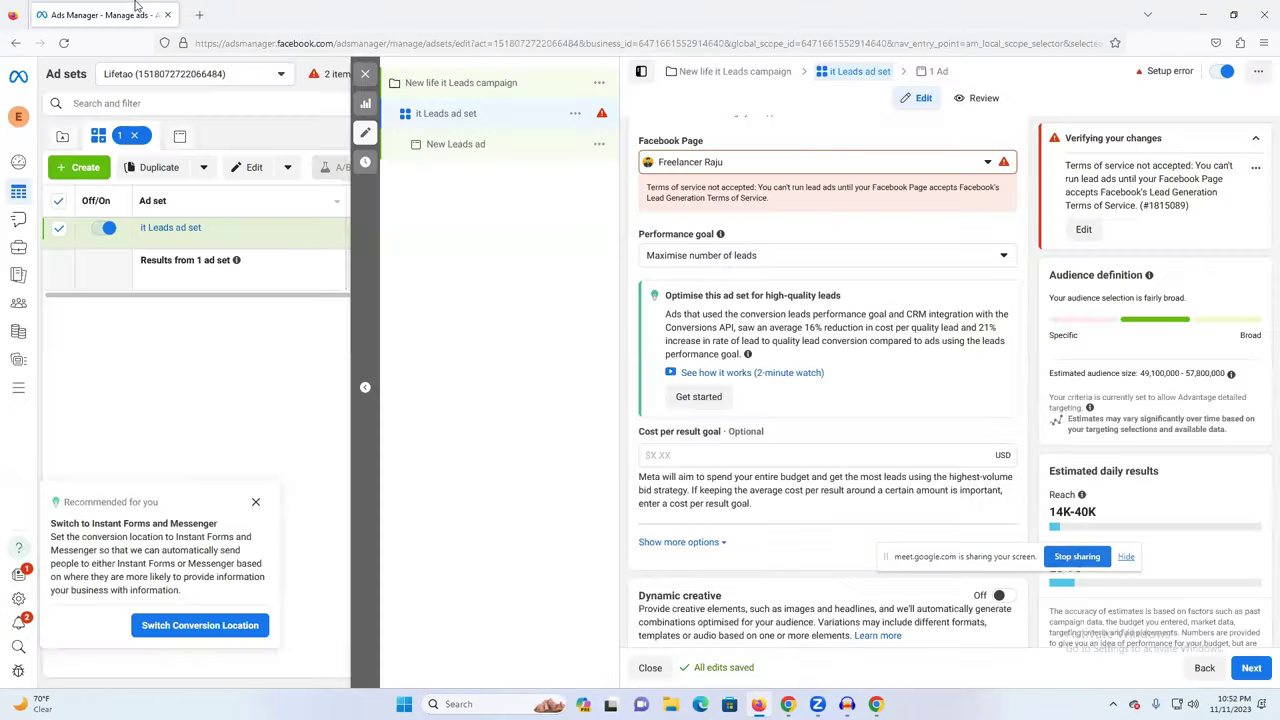
Step: Change the ad set's Facebook Page to the other freelancer Page with the same name in the personal Pages list
scroll(860, 389, down, 2)
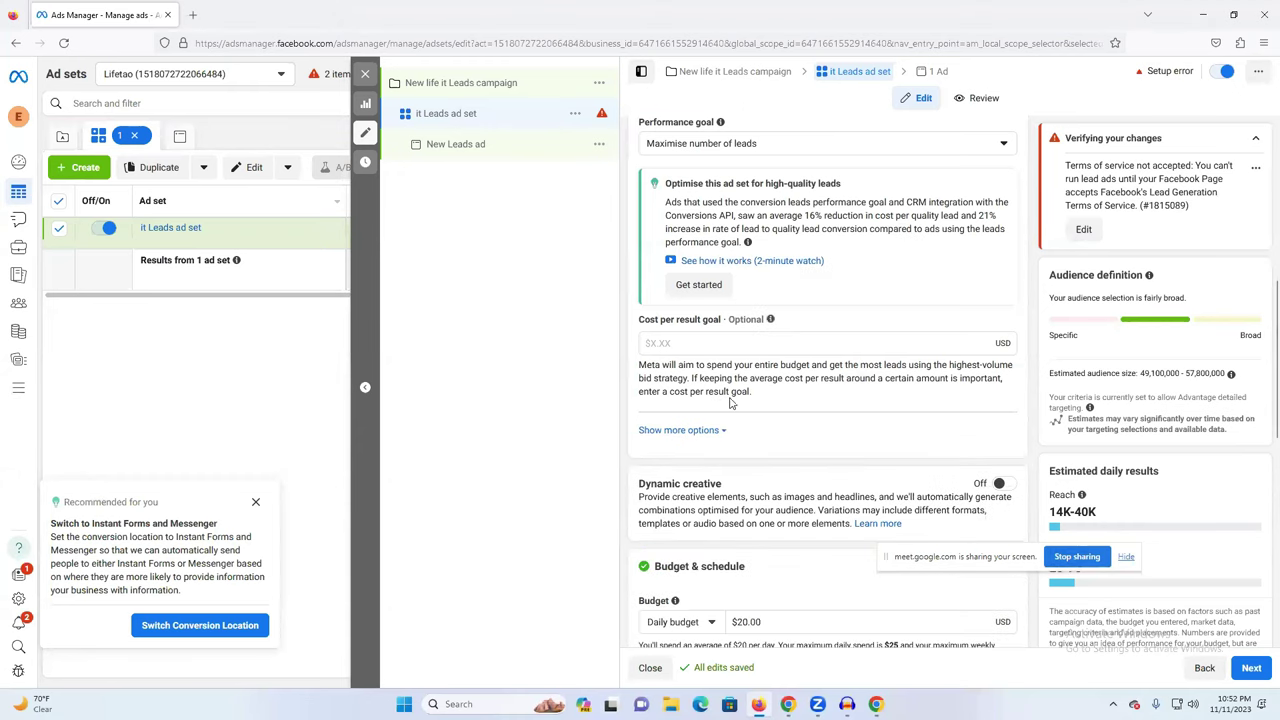
scroll(826, 361, up, 3)
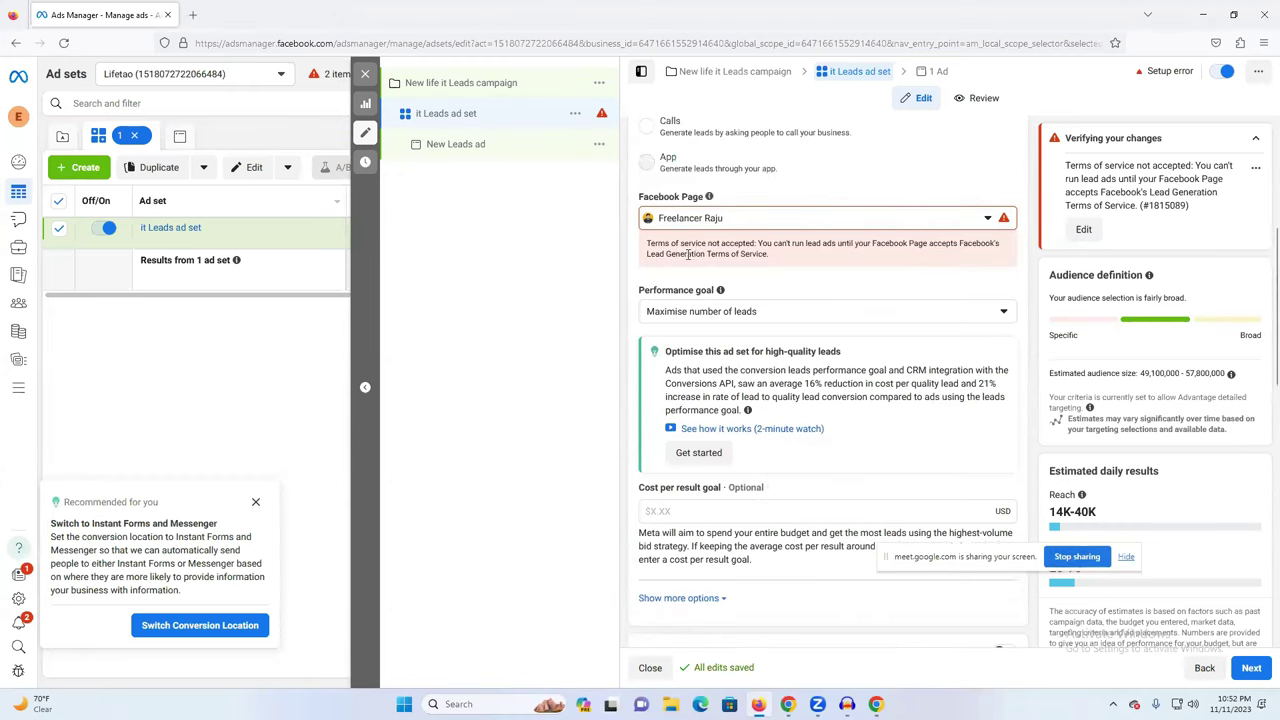
scroll(835, 300, up, 4)
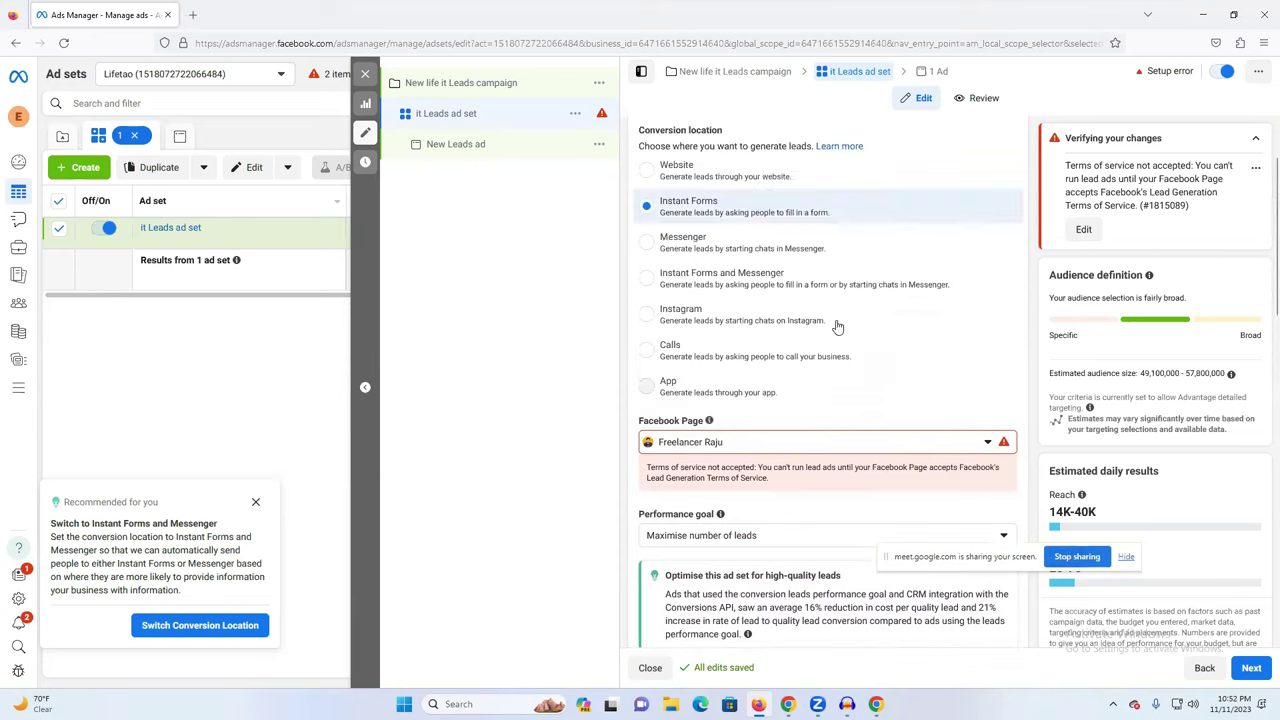
click(1000, 446)
click(813, 450)
click(813, 450)
scroll(783, 495, down, 3)
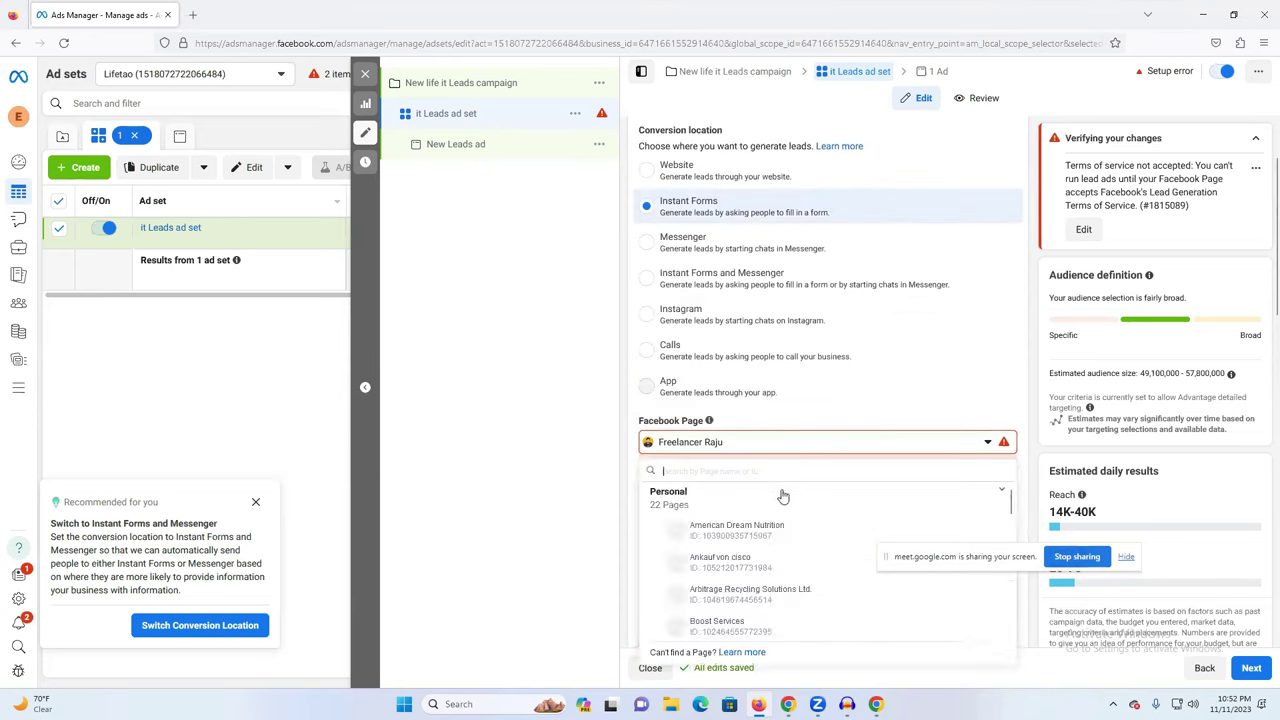
scroll(760, 550, down, 3)
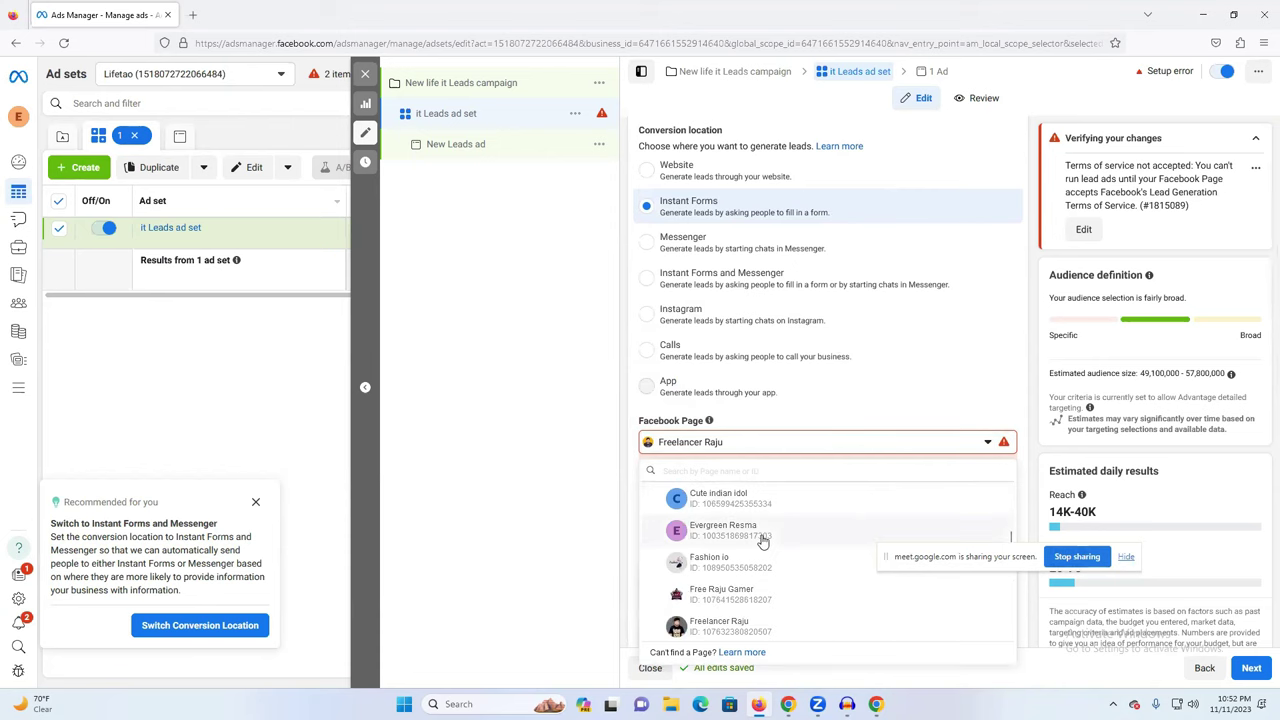
scroll(760, 577, down, 2)
scroll(758, 575, up, 2)
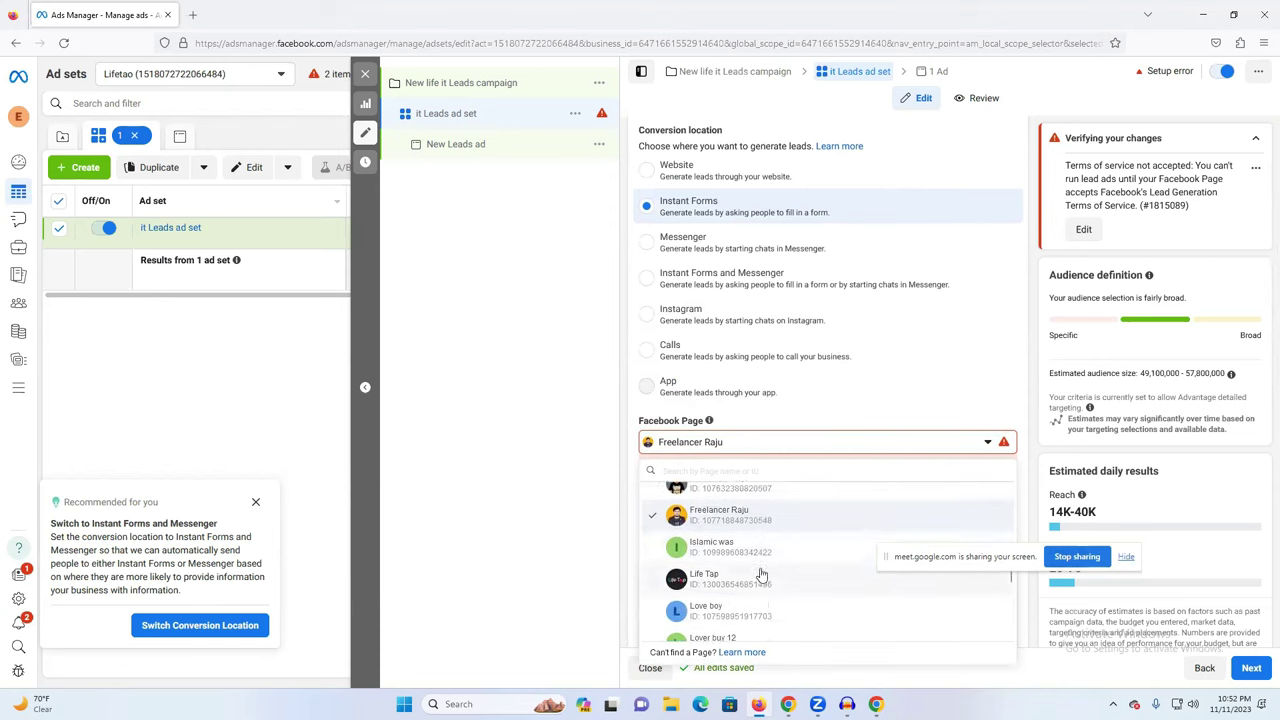
scroll(750, 570, down, 4)
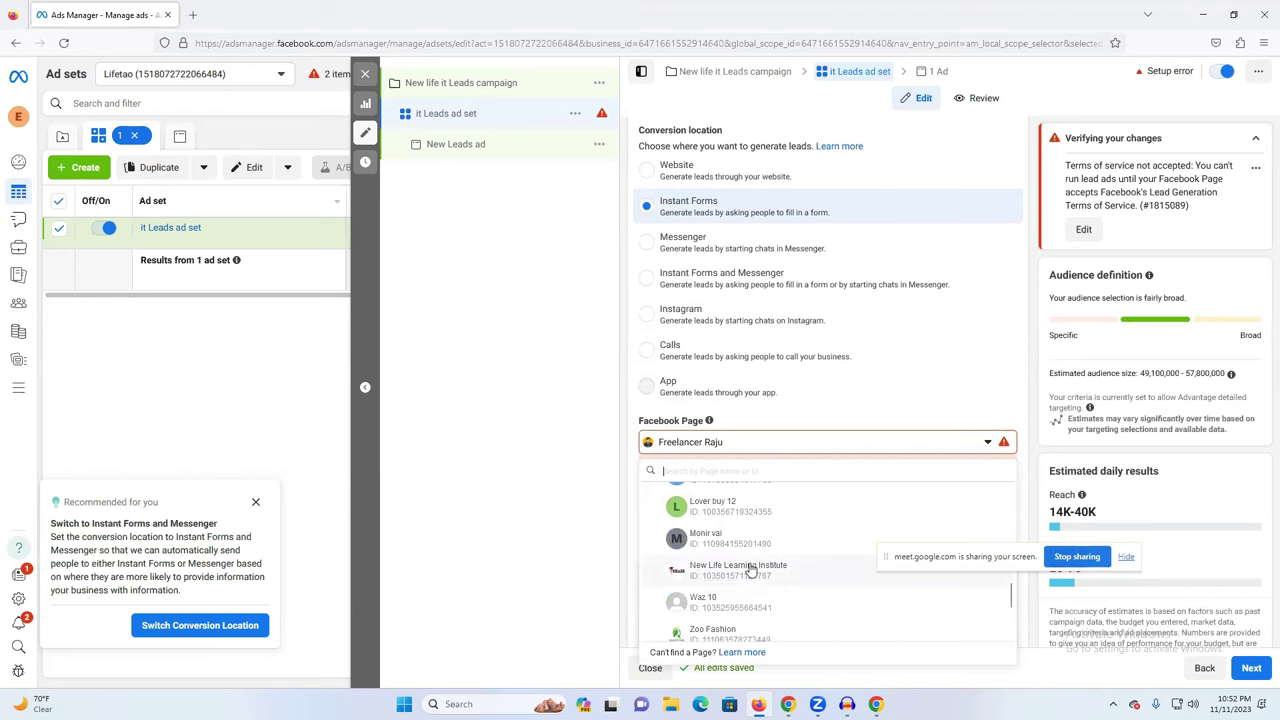
scroll(768, 574, down, 3)
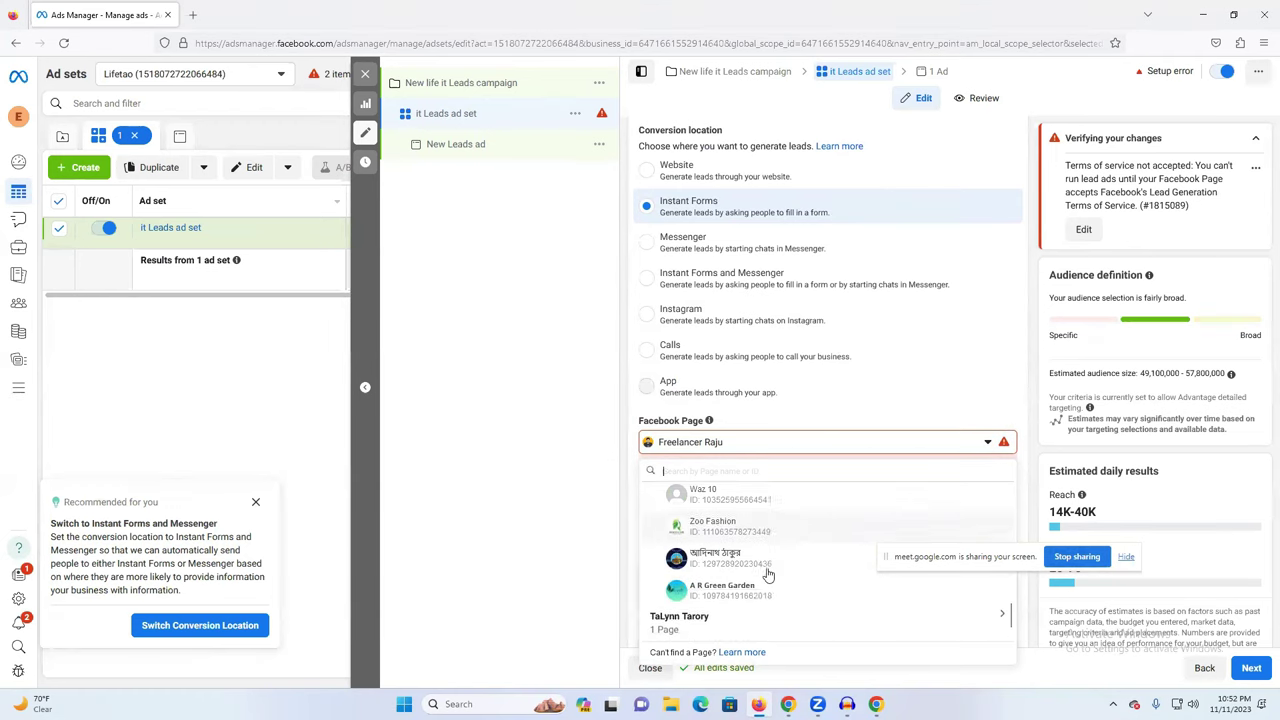
scroll(768, 574, up, 3)
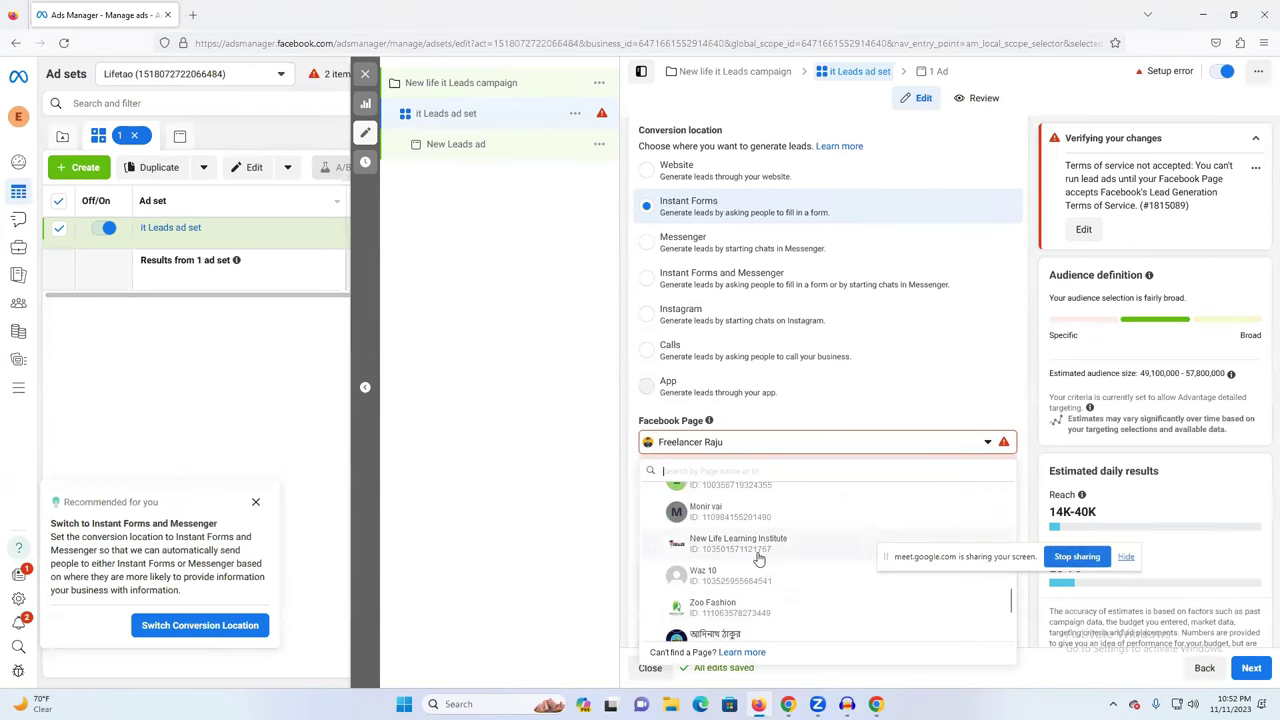
scroll(760, 565, up, 3)
scroll(756, 556, up, 1)
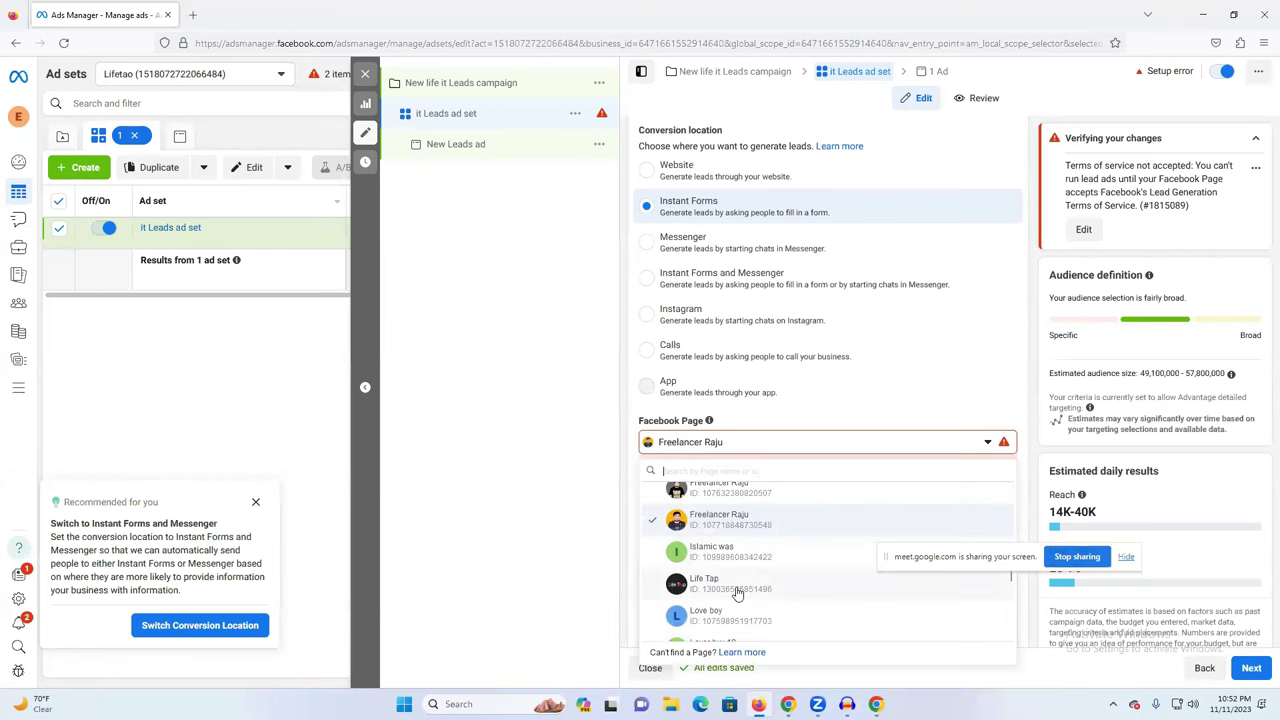
click(743, 500)
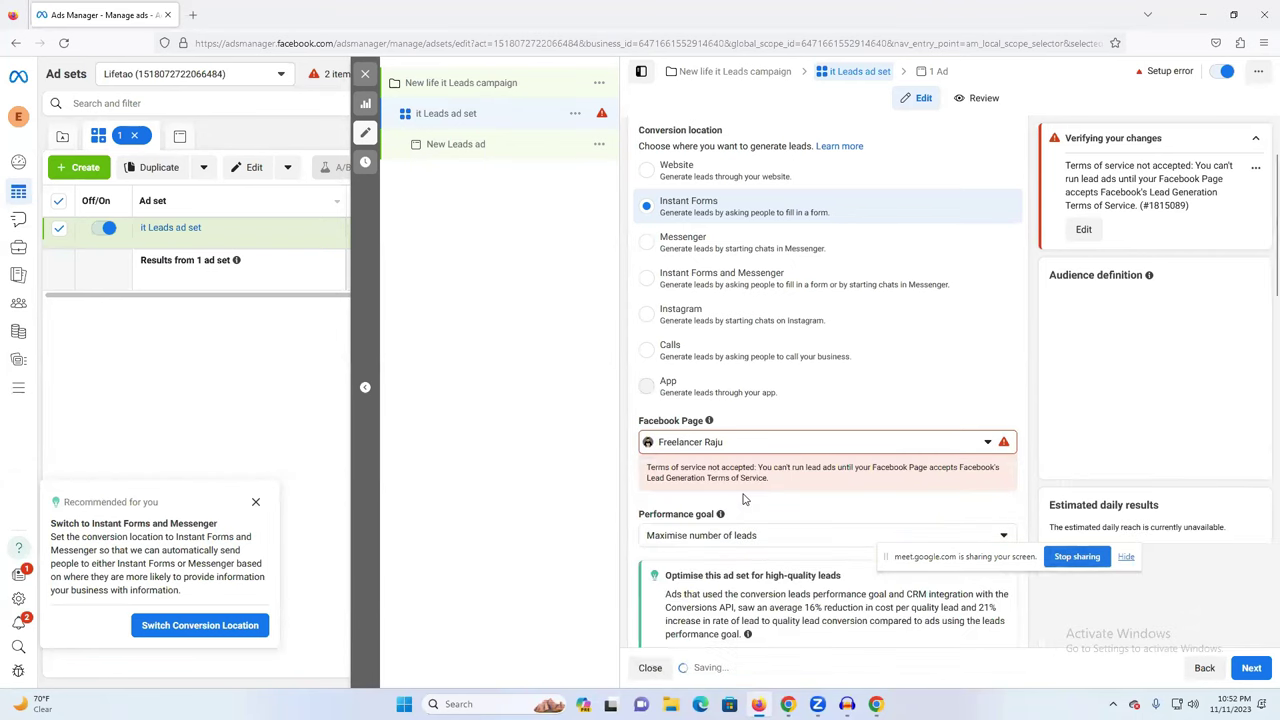
Step: Set the ad set's Facebook Page to "New Life Learning Institute" from the personal Pages
scroll(631, 459, down, 2)
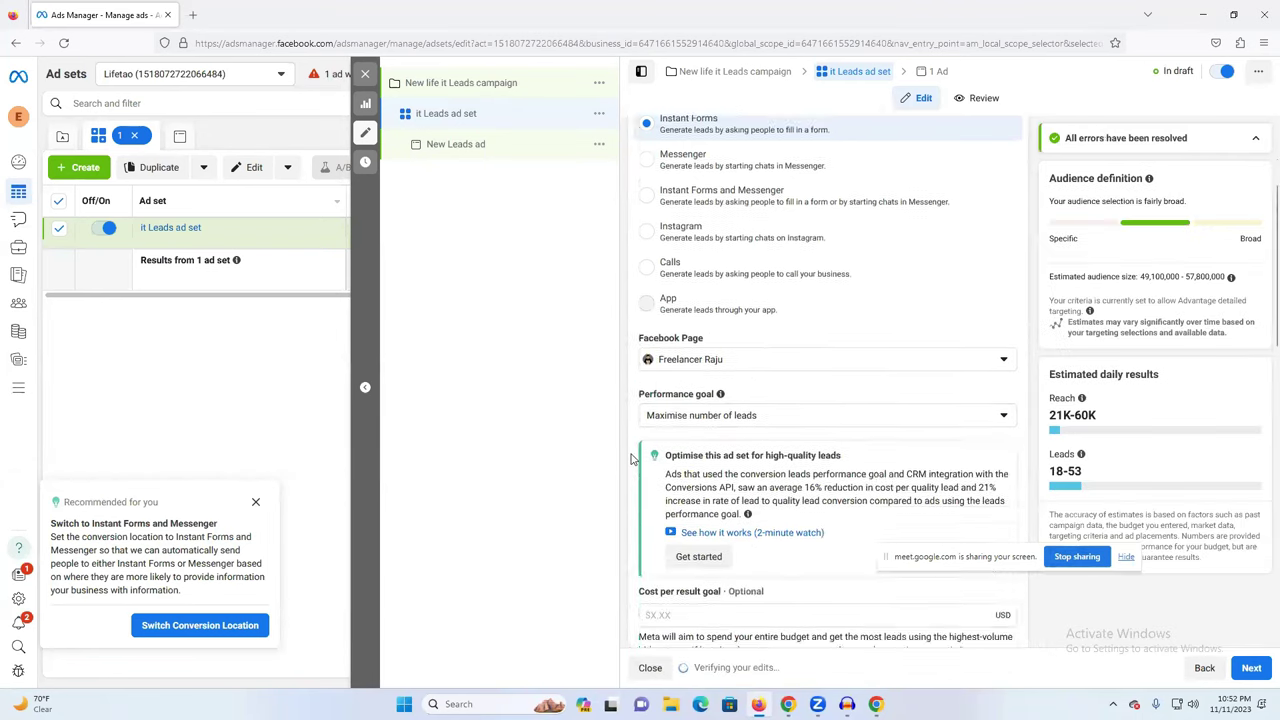
click(763, 277)
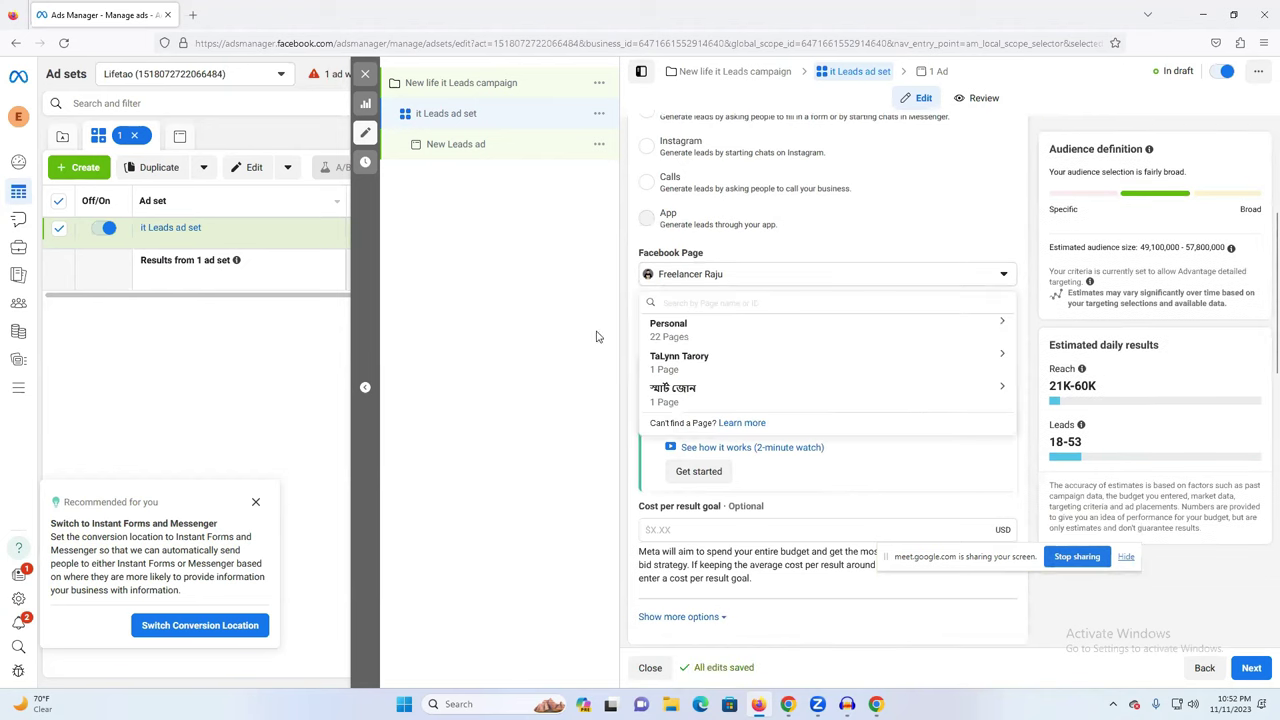
click(547, 309)
click(759, 281)
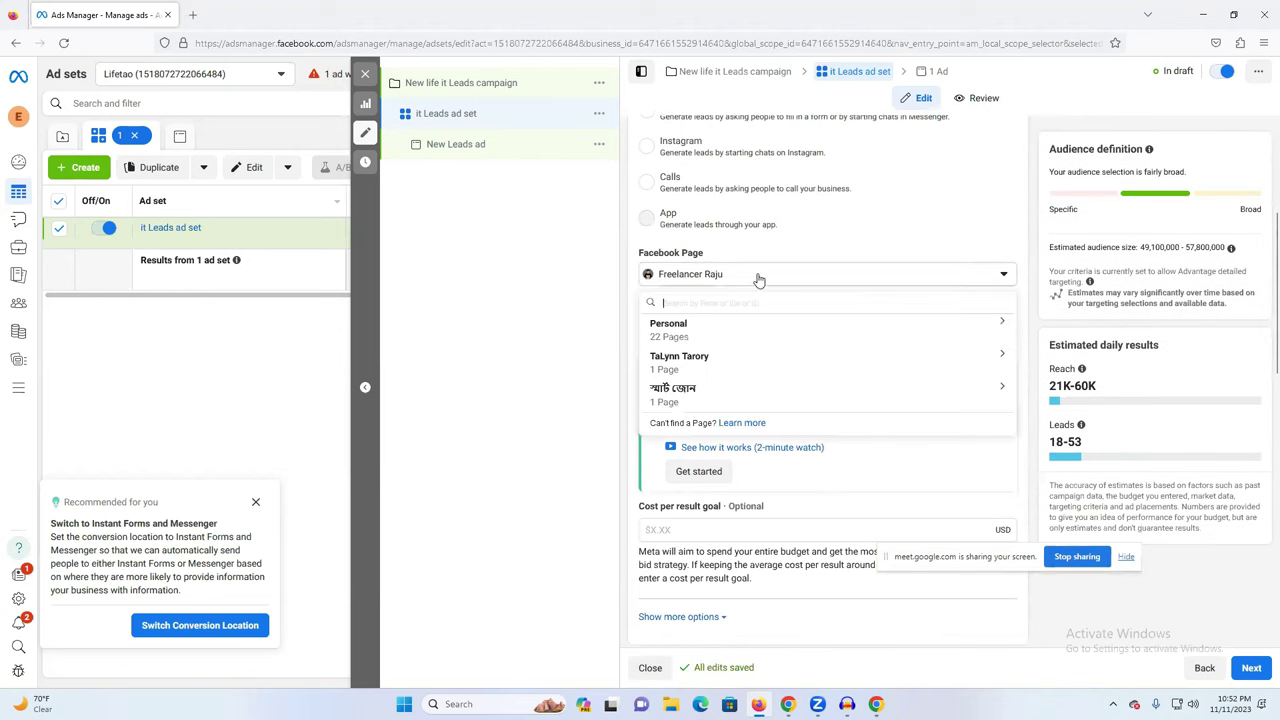
click(720, 336)
scroll(760, 410, down, 2)
scroll(752, 425, down, 5)
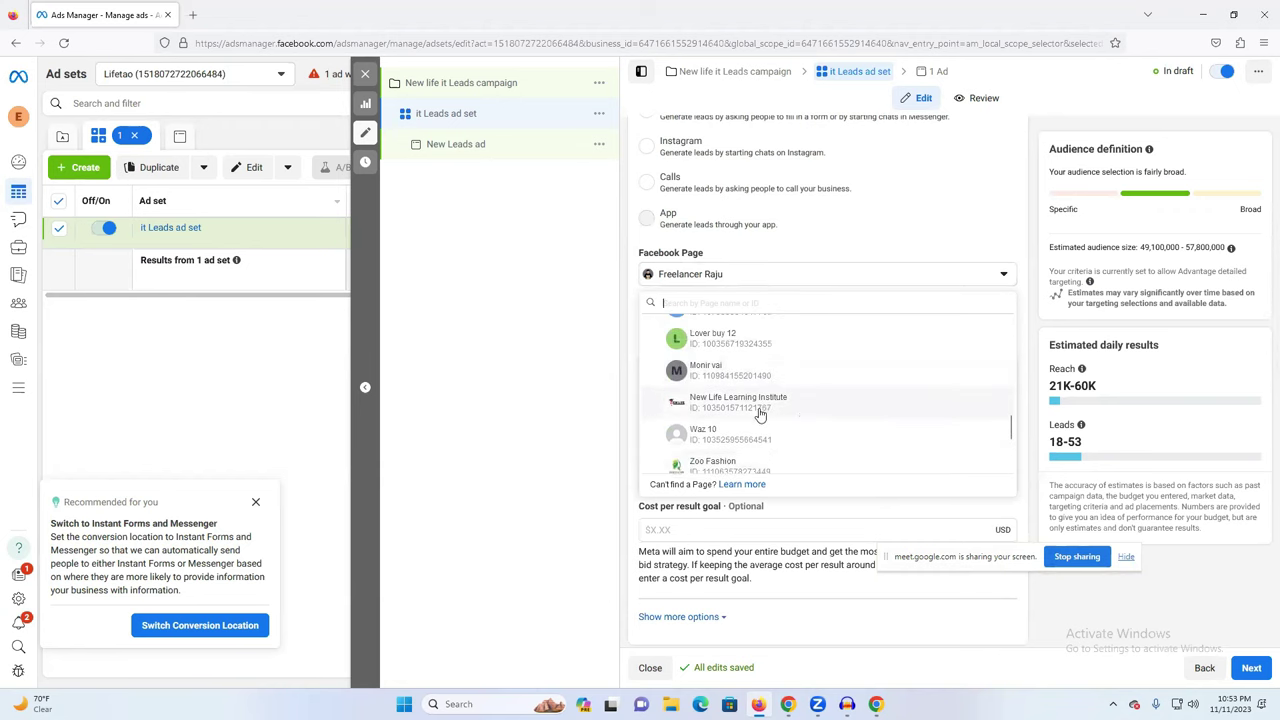
click(826, 406)
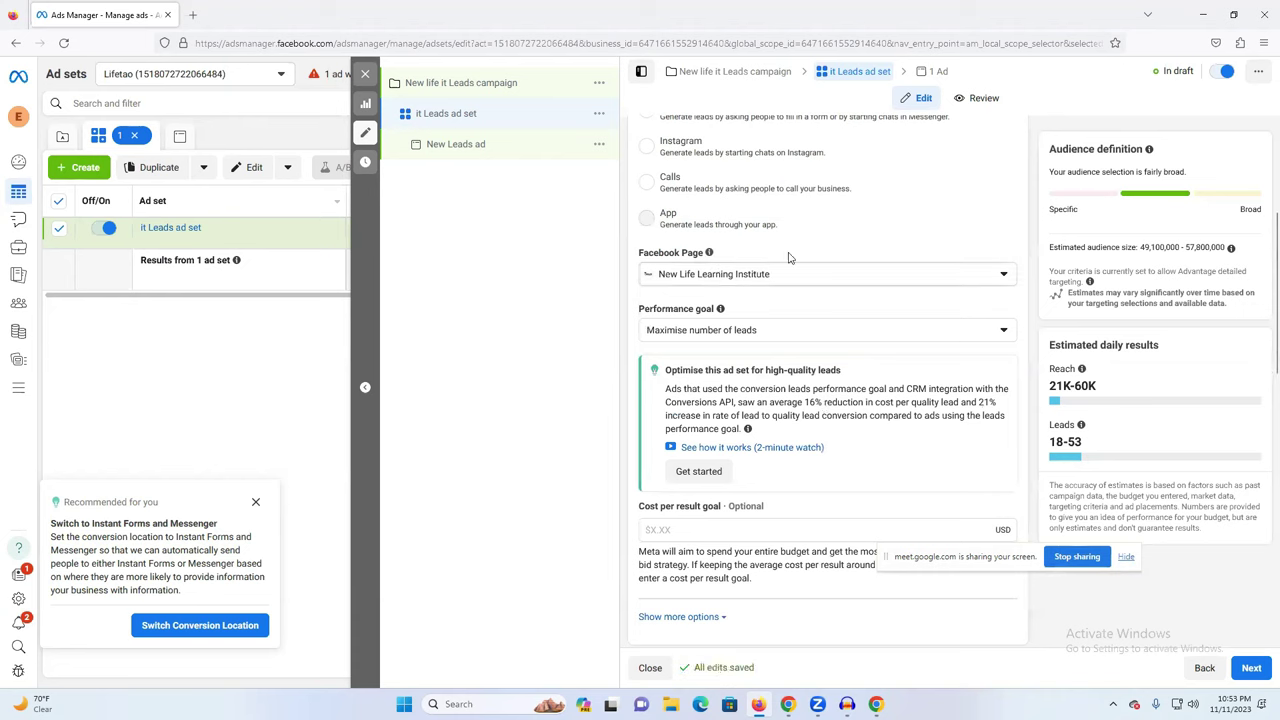
Step: Pick 11/11/2023 as the start date in the ad set's budget and schedule settings
scroll(745, 302, up, 1)
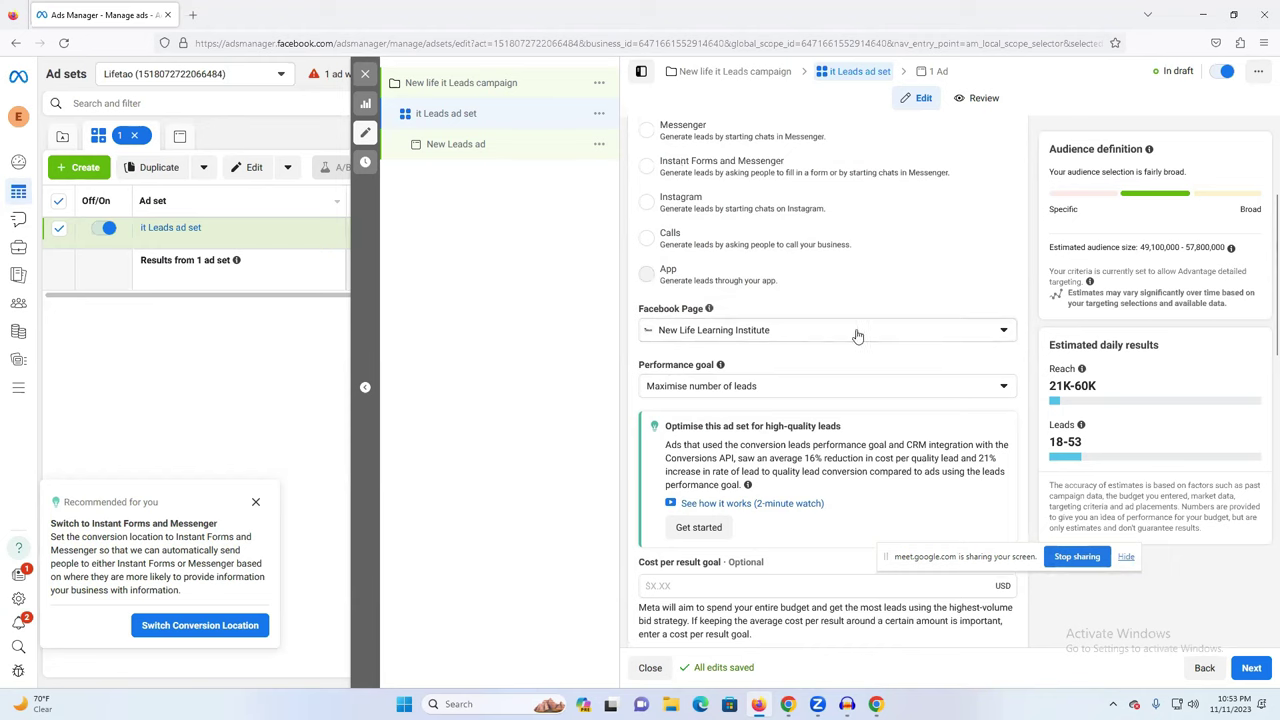
scroll(830, 334, up, 3)
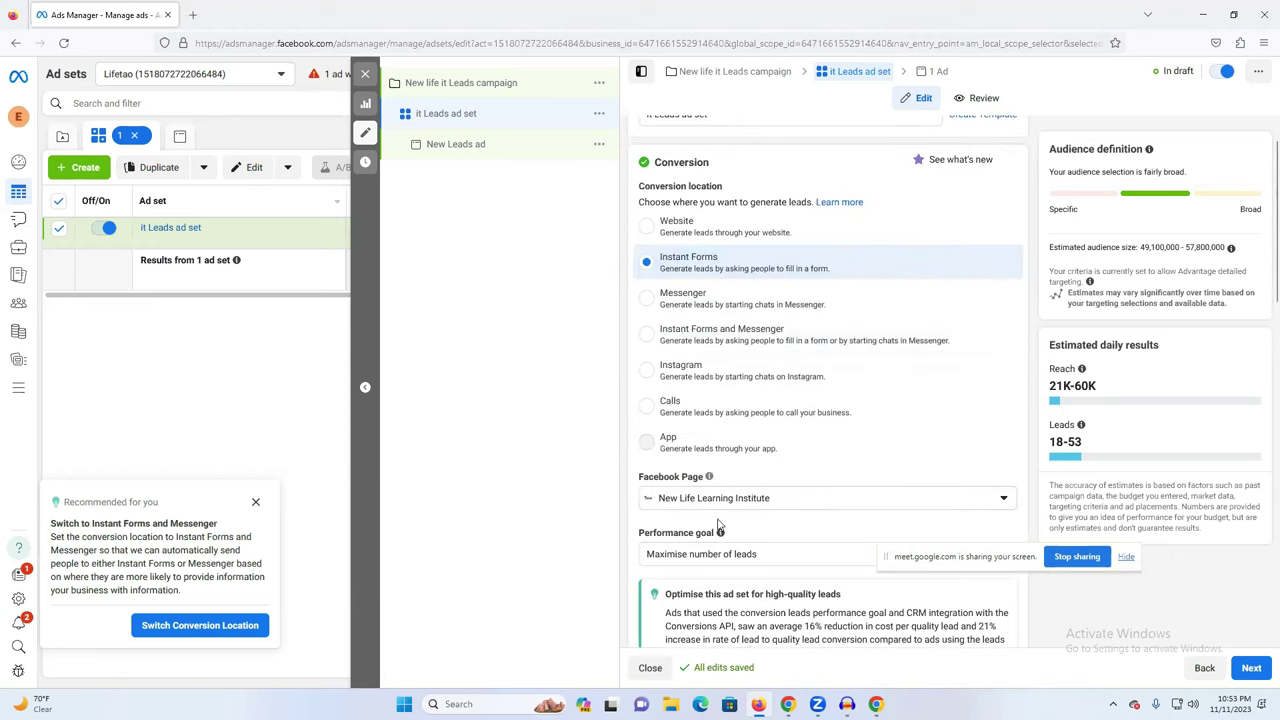
scroll(752, 388, down, 2)
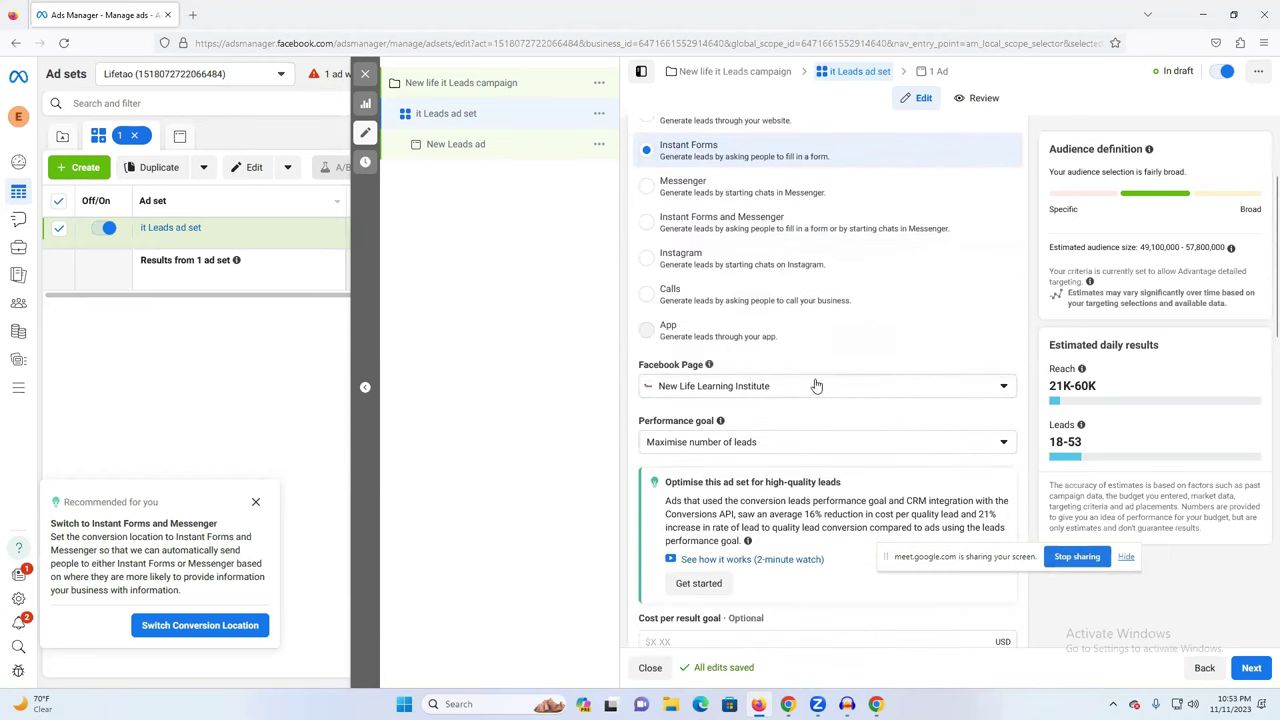
scroll(814, 383, down, 5)
scroll(827, 383, down, 2)
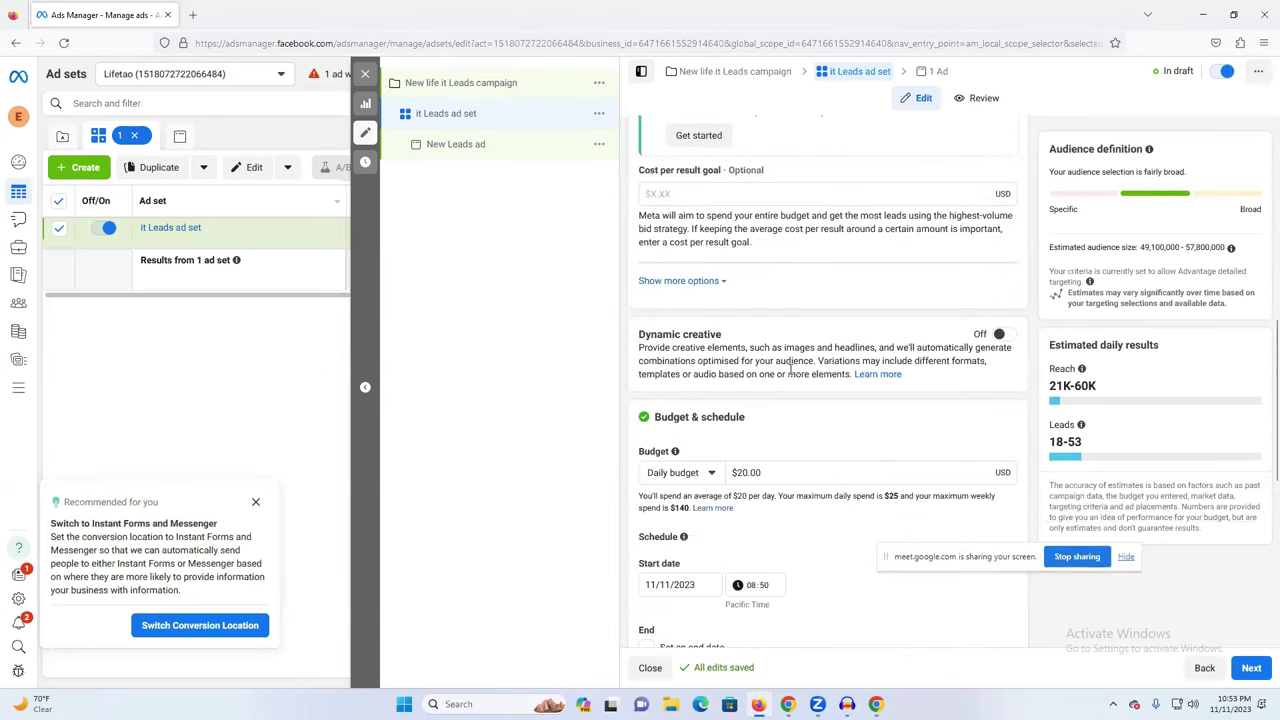
scroll(705, 308, down, 1)
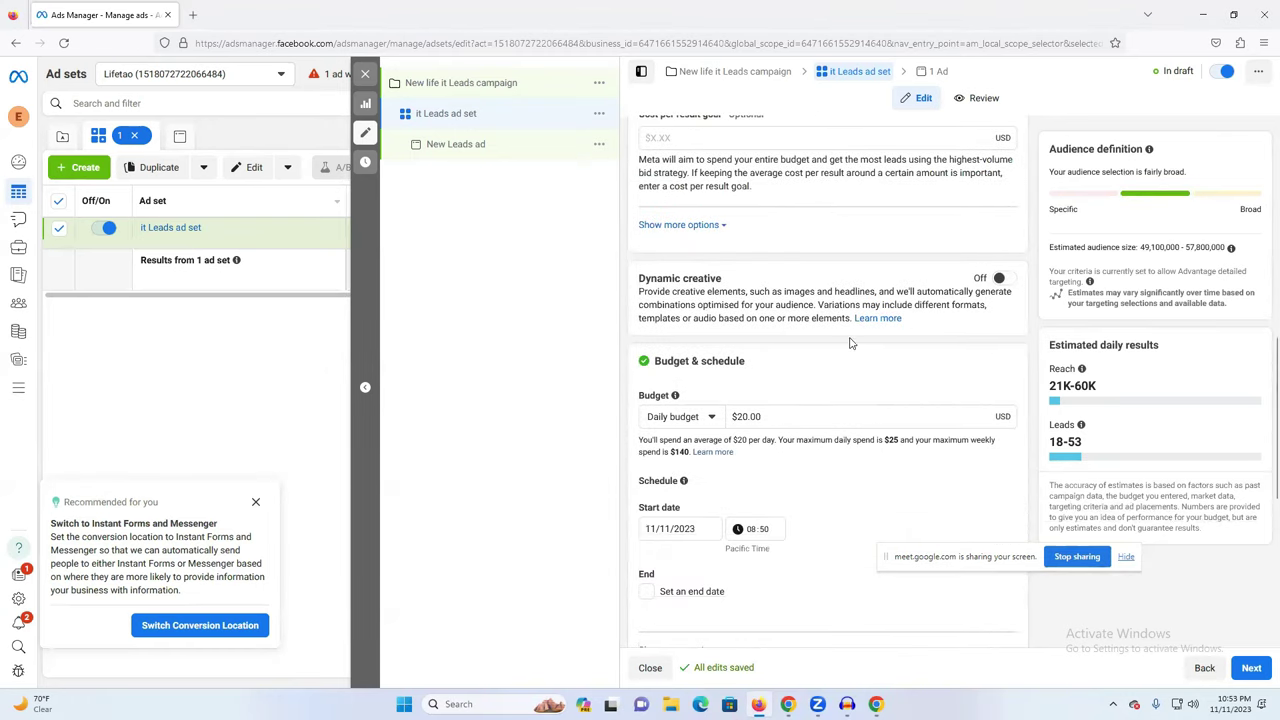
scroll(750, 415, down, 3)
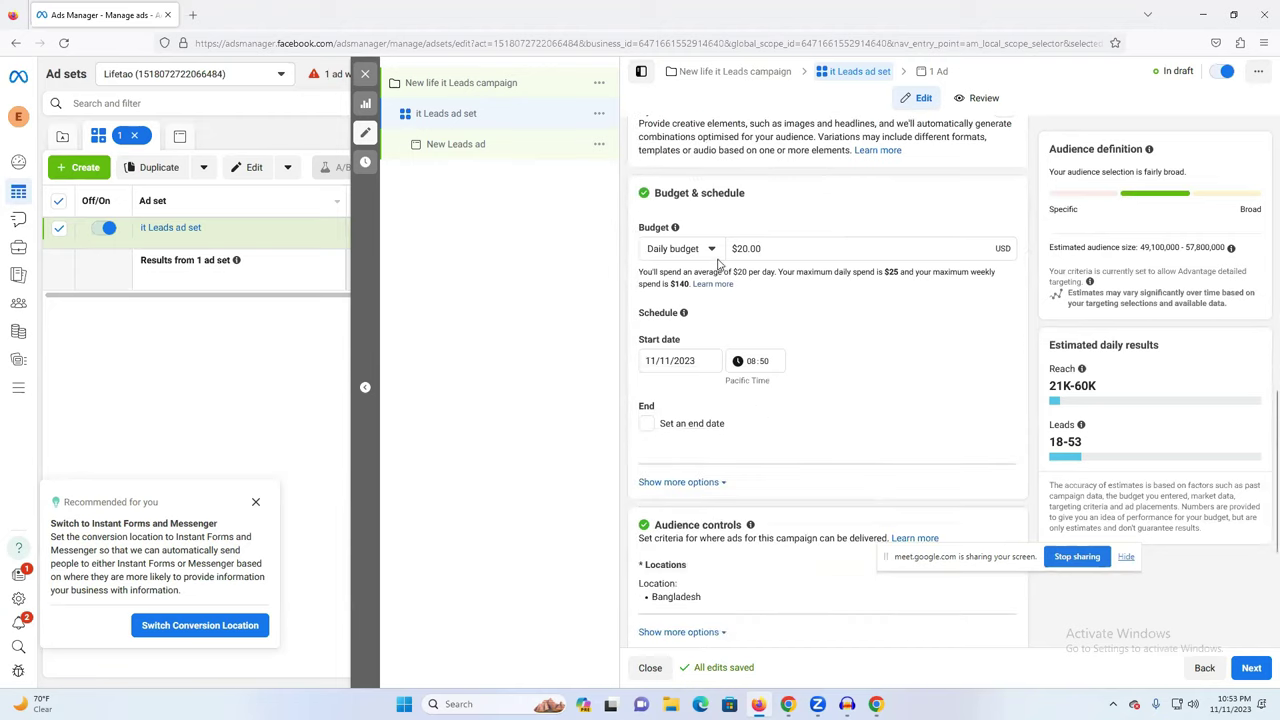
click(665, 360)
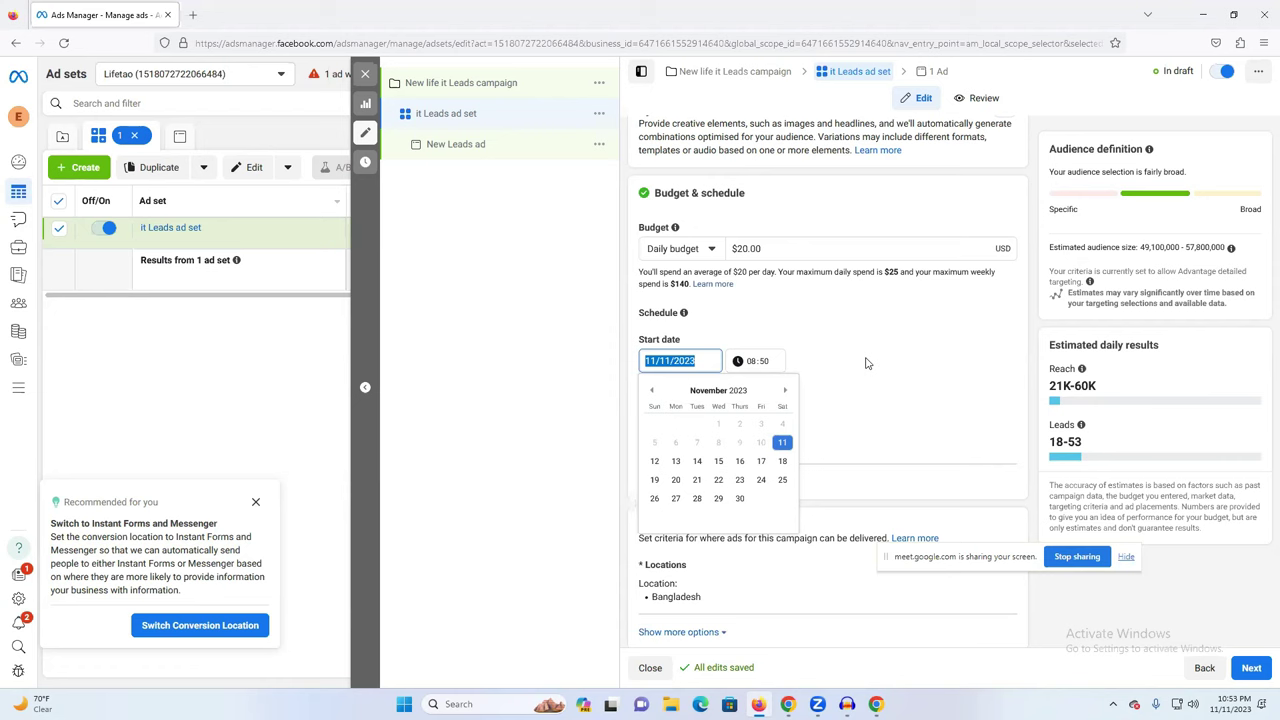
click(787, 444)
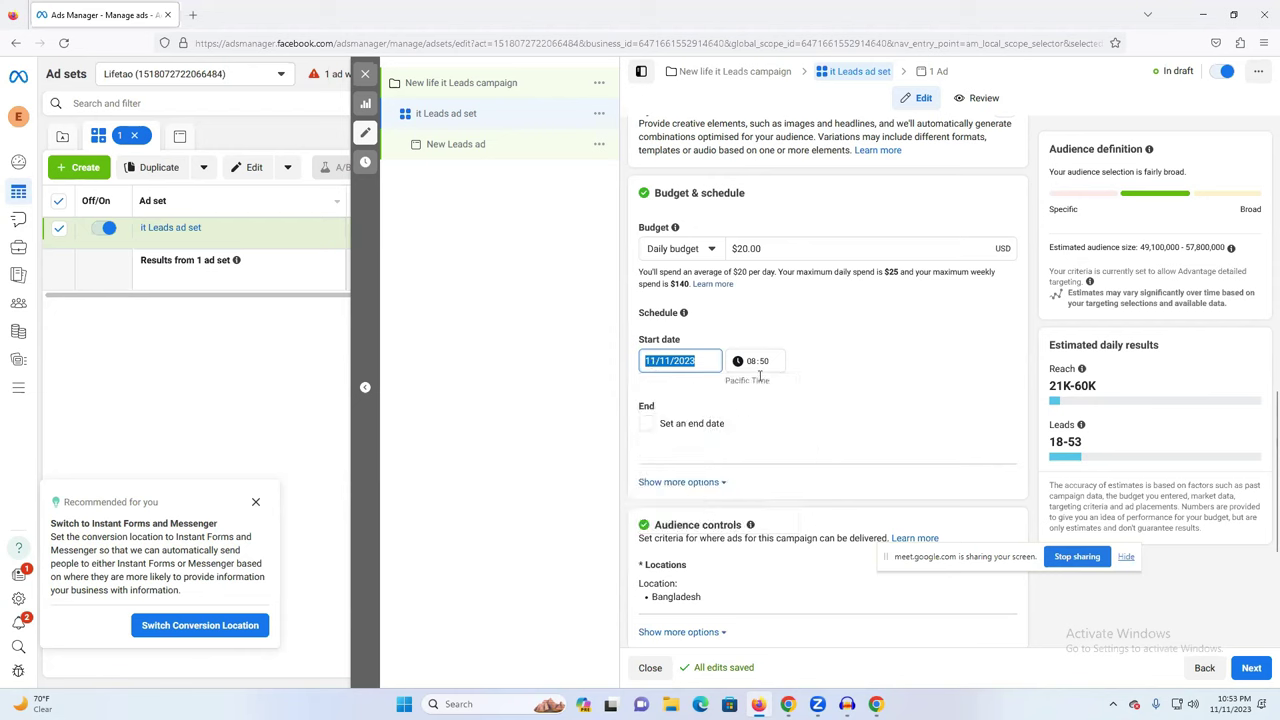
Step: Try an end date of 20/11/2023 for the ad set's schedule, and remove the end date again
click(646, 423)
click(692, 455)
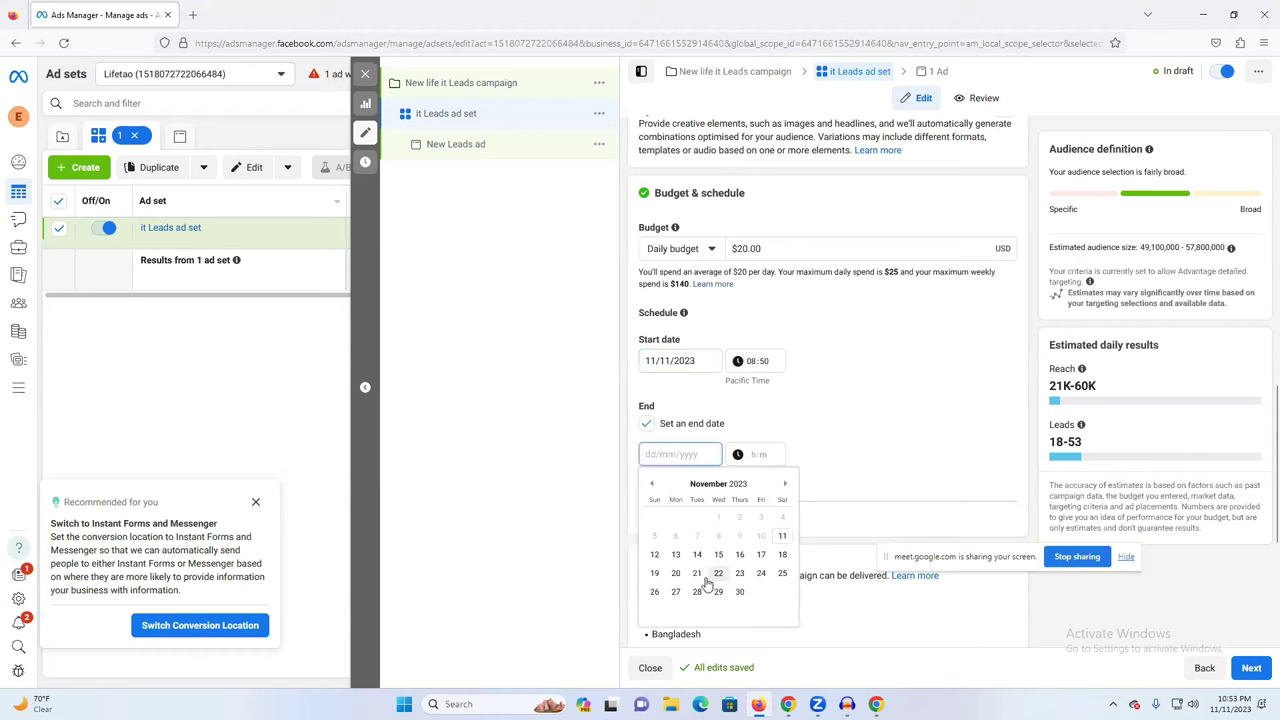
click(676, 573)
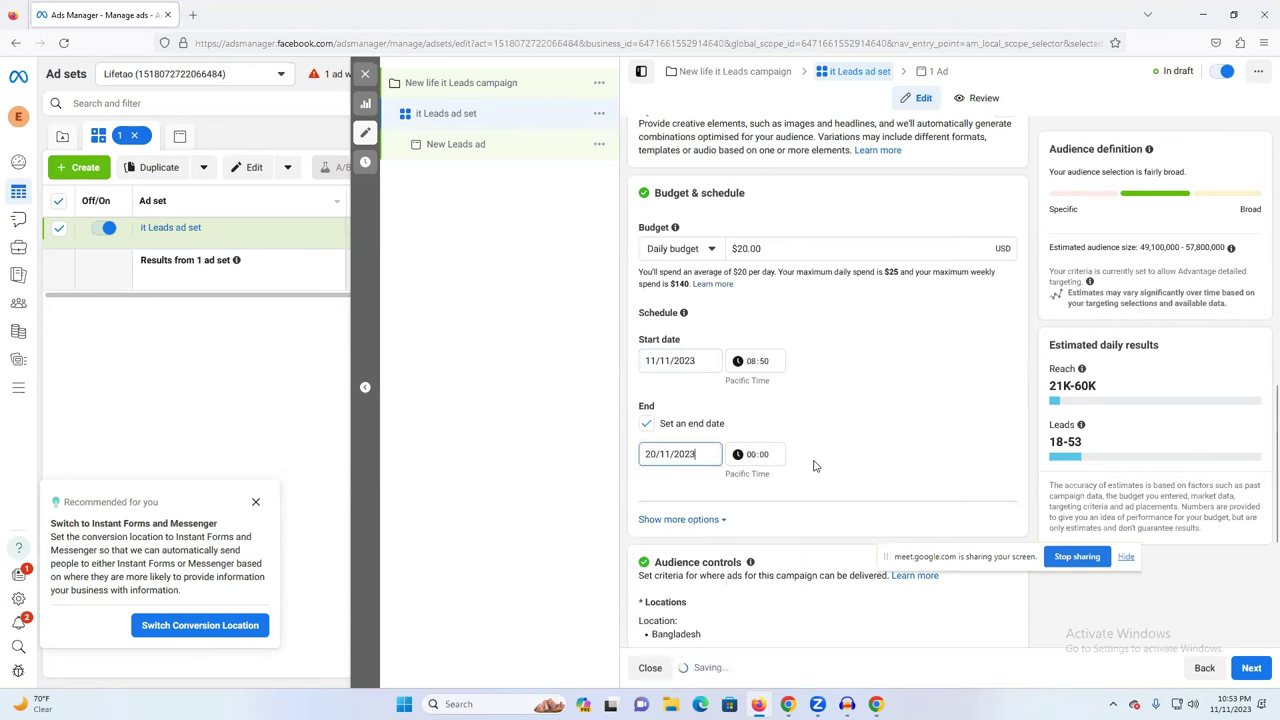
click(751, 455)
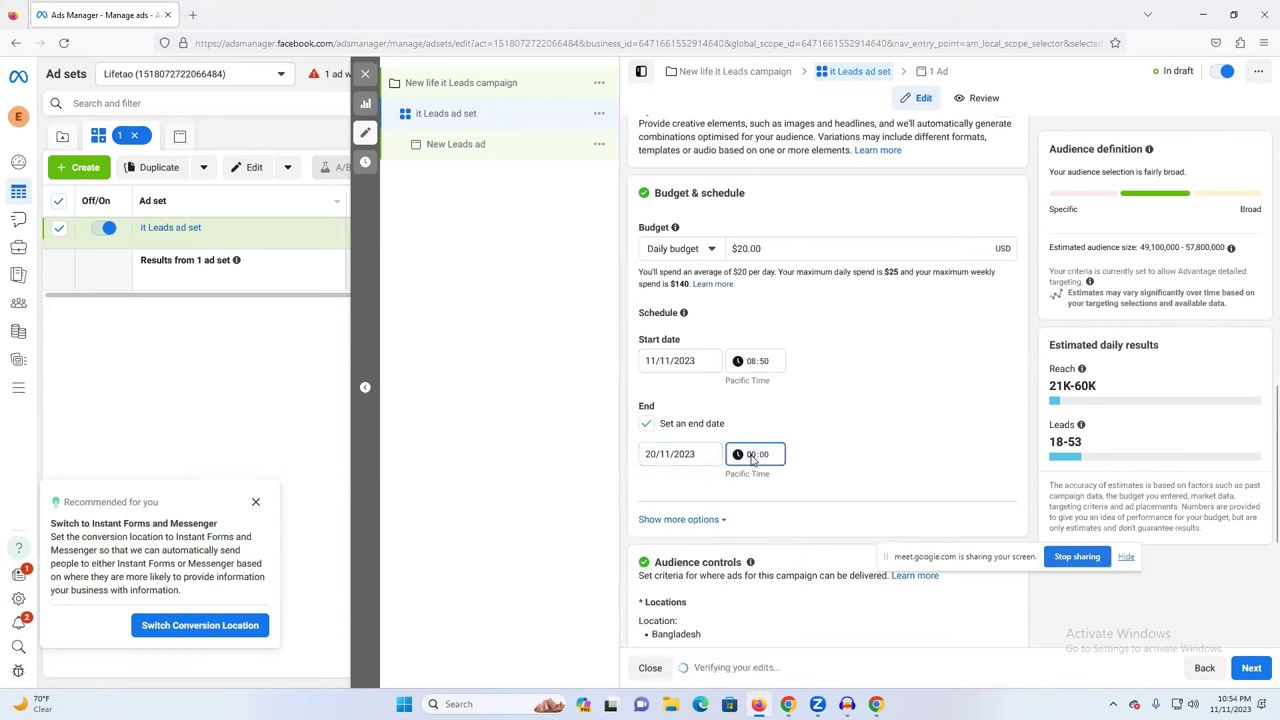
click(646, 425)
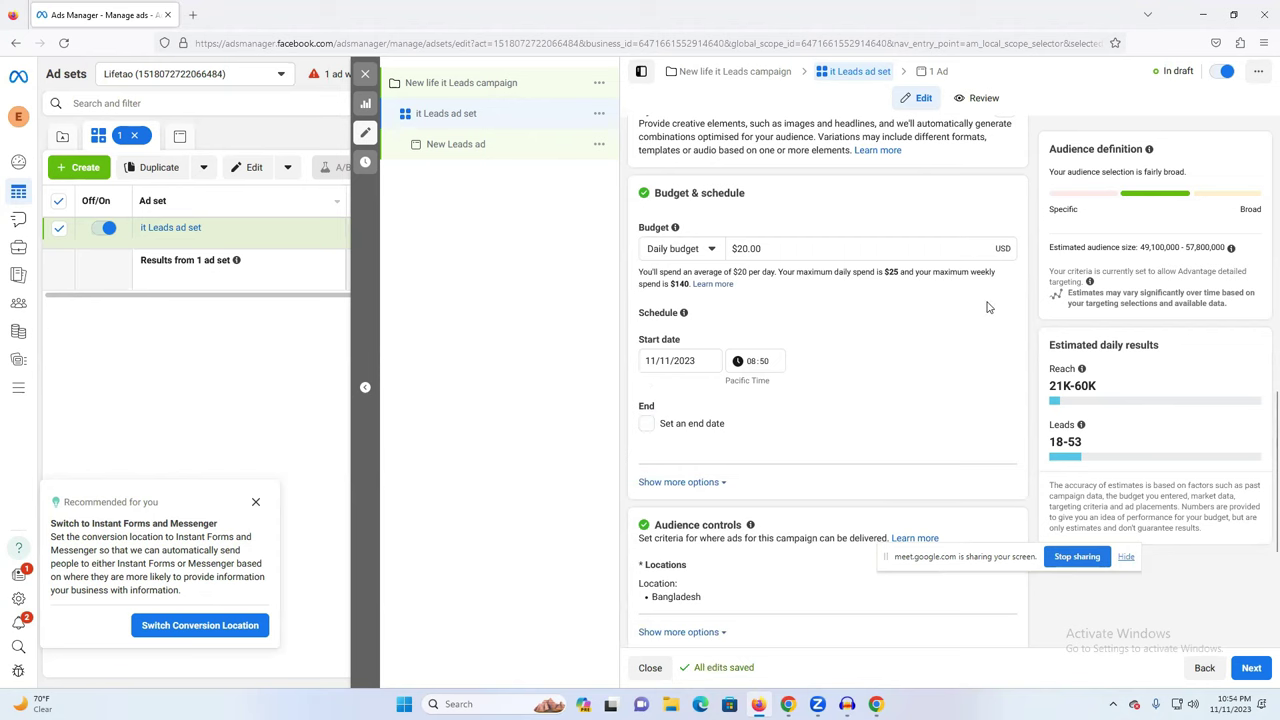
Step: Add the country India to the included audience locations alongside Bangladesh
scroll(988, 307, down, 1)
mouse_move(1000, 461)
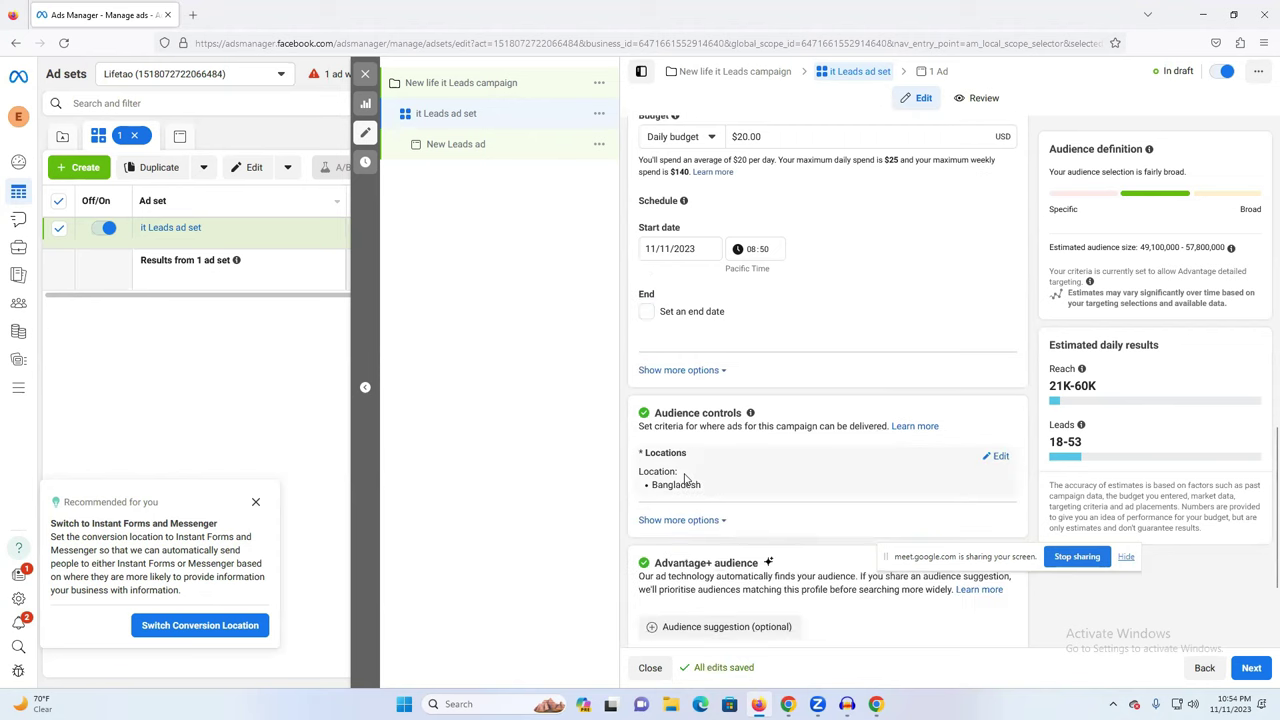
click(998, 458)
scroll(716, 380, down, 2)
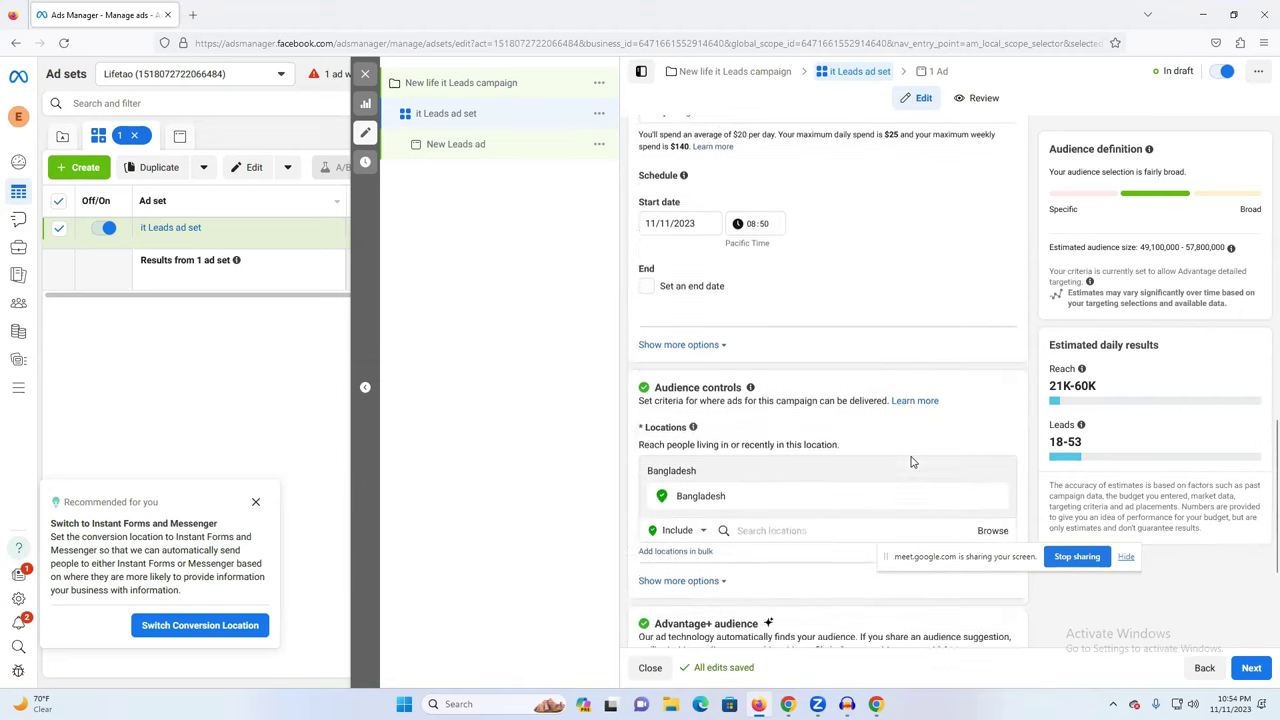
mouse_move(784, 366)
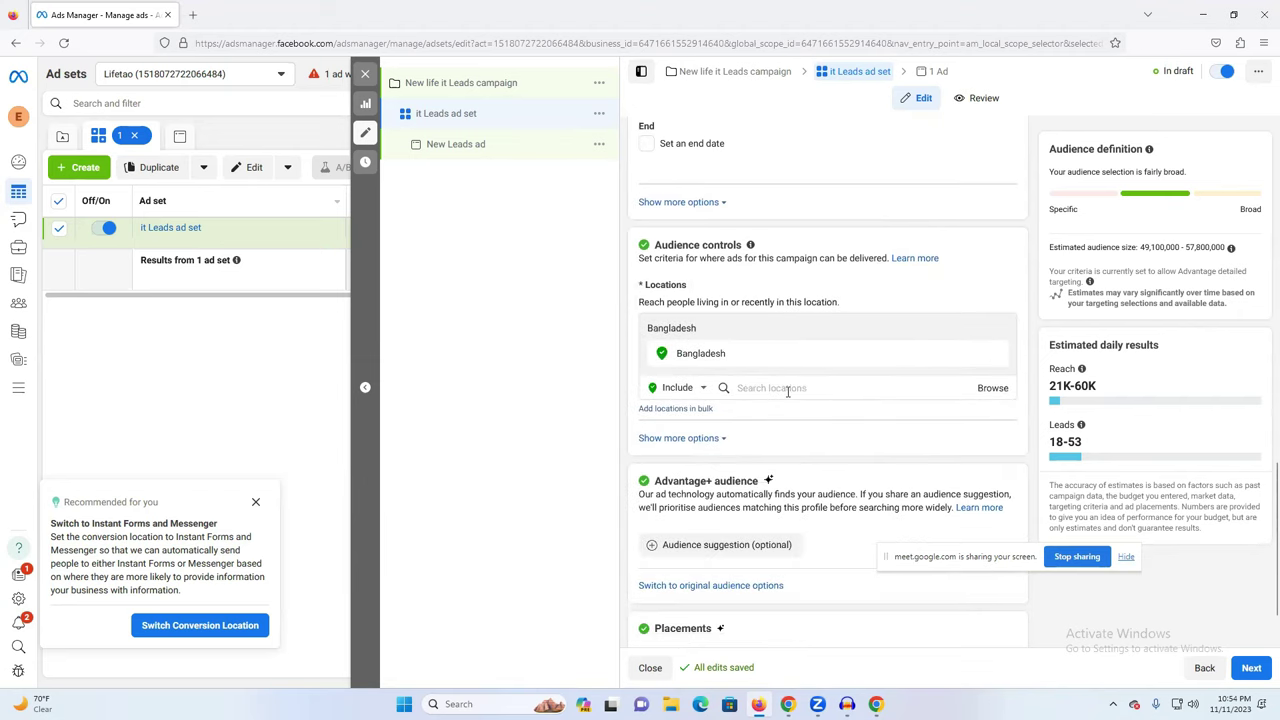
click(787, 388)
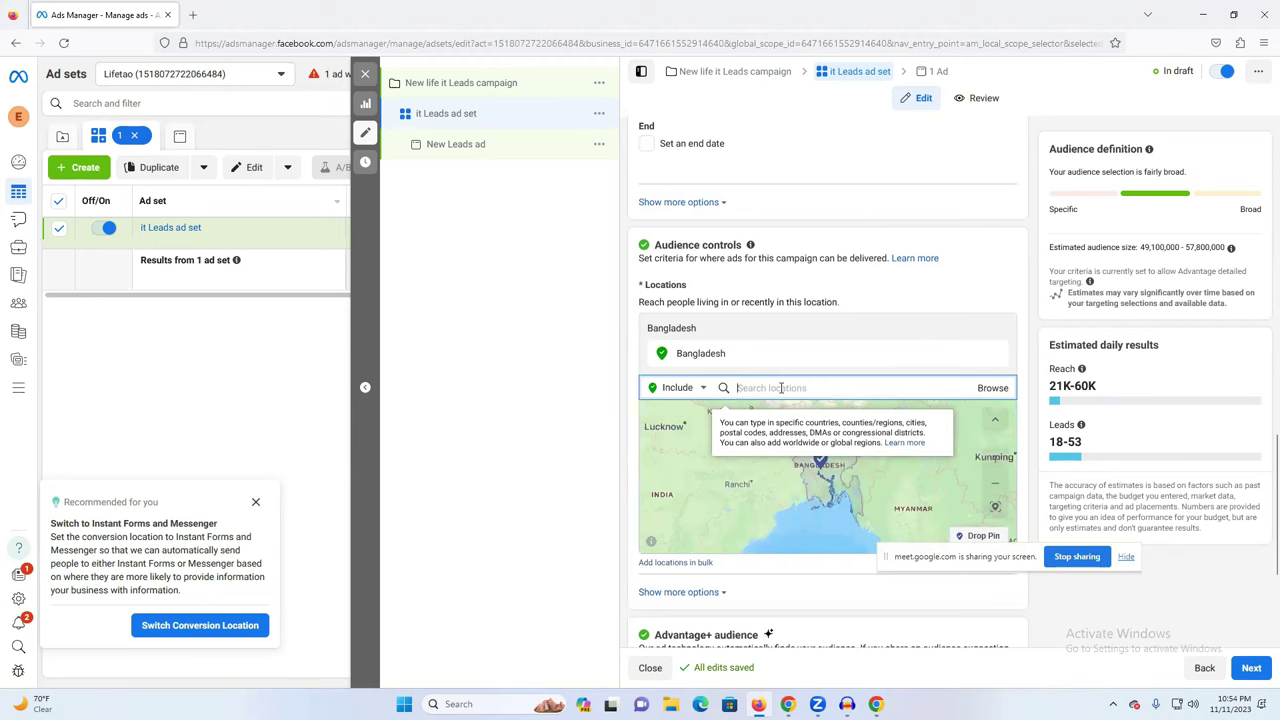
text(ind)
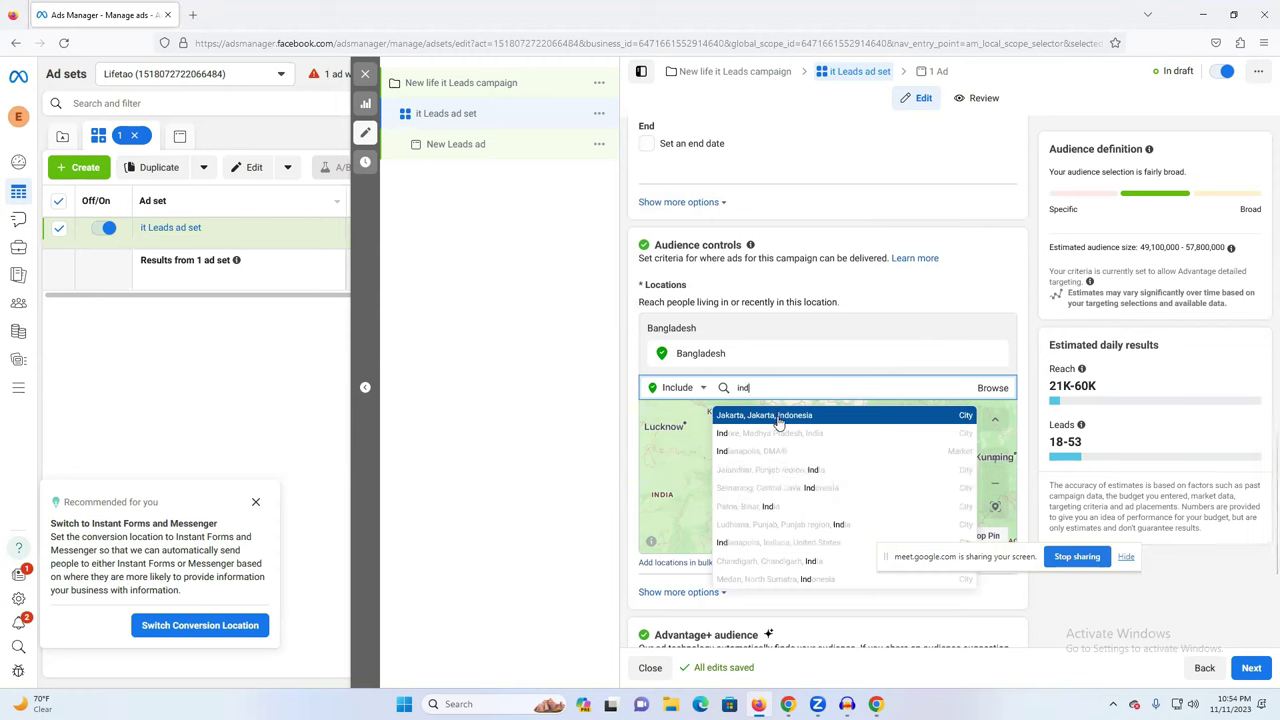
text(a)
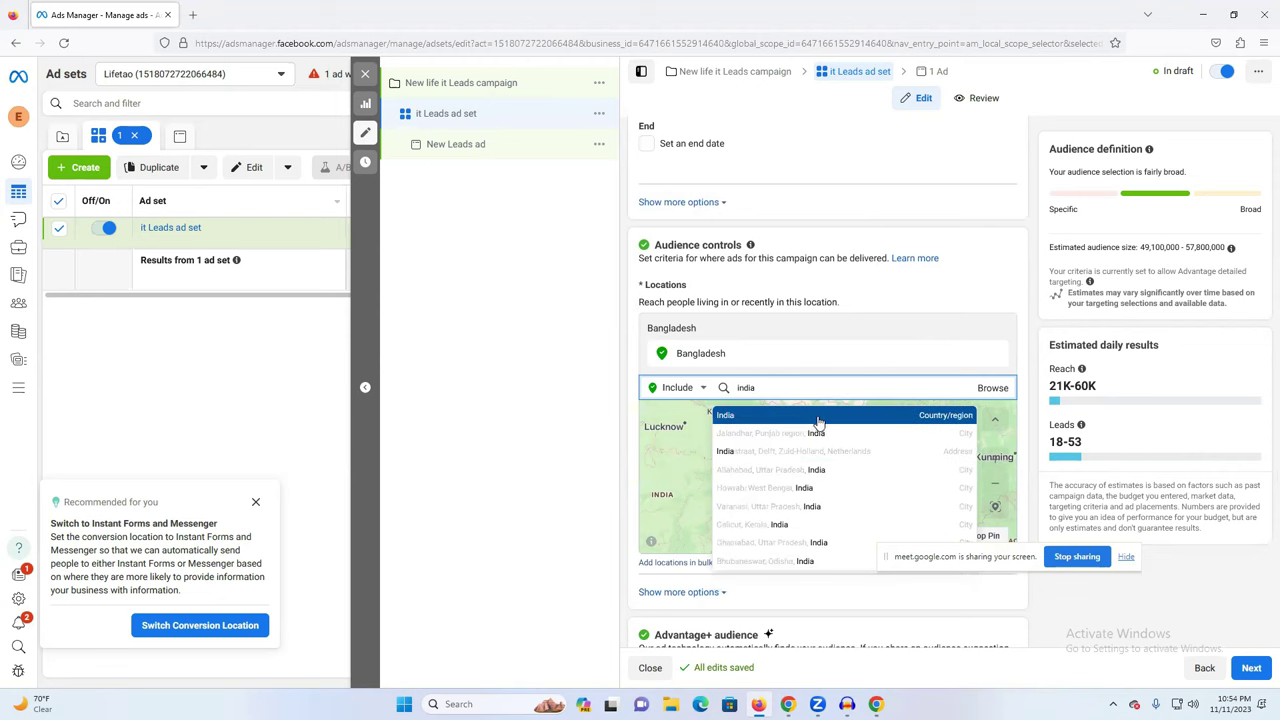
click(818, 422)
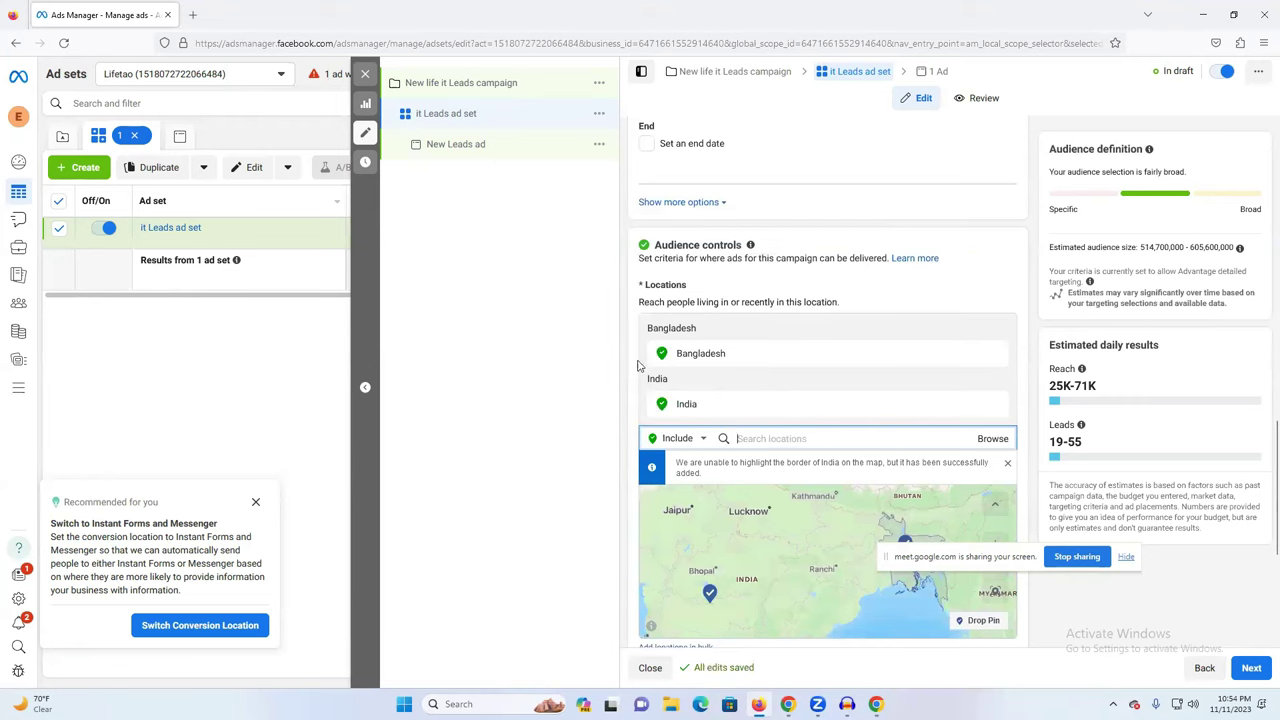
Step: Expand the ad set's optional audience suggestion and set the maximum age to 45
scroll(791, 381, down, 4)
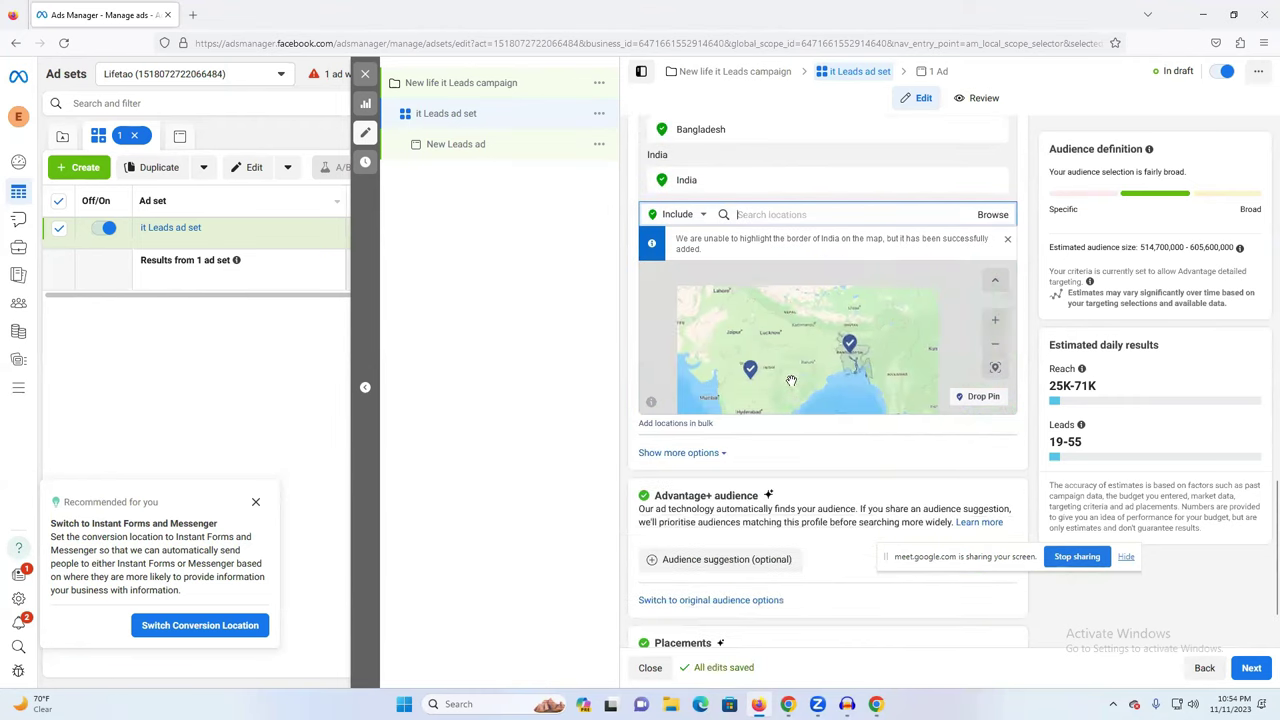
click(674, 559)
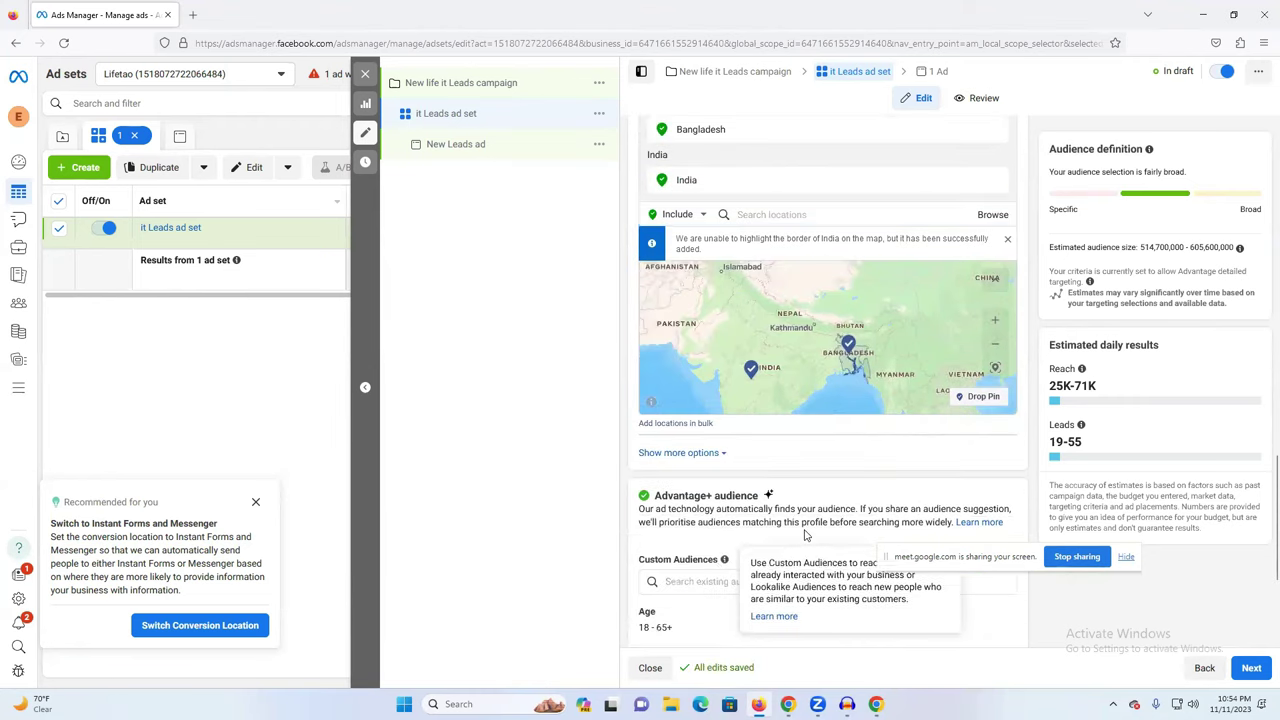
scroll(805, 535, down, 3)
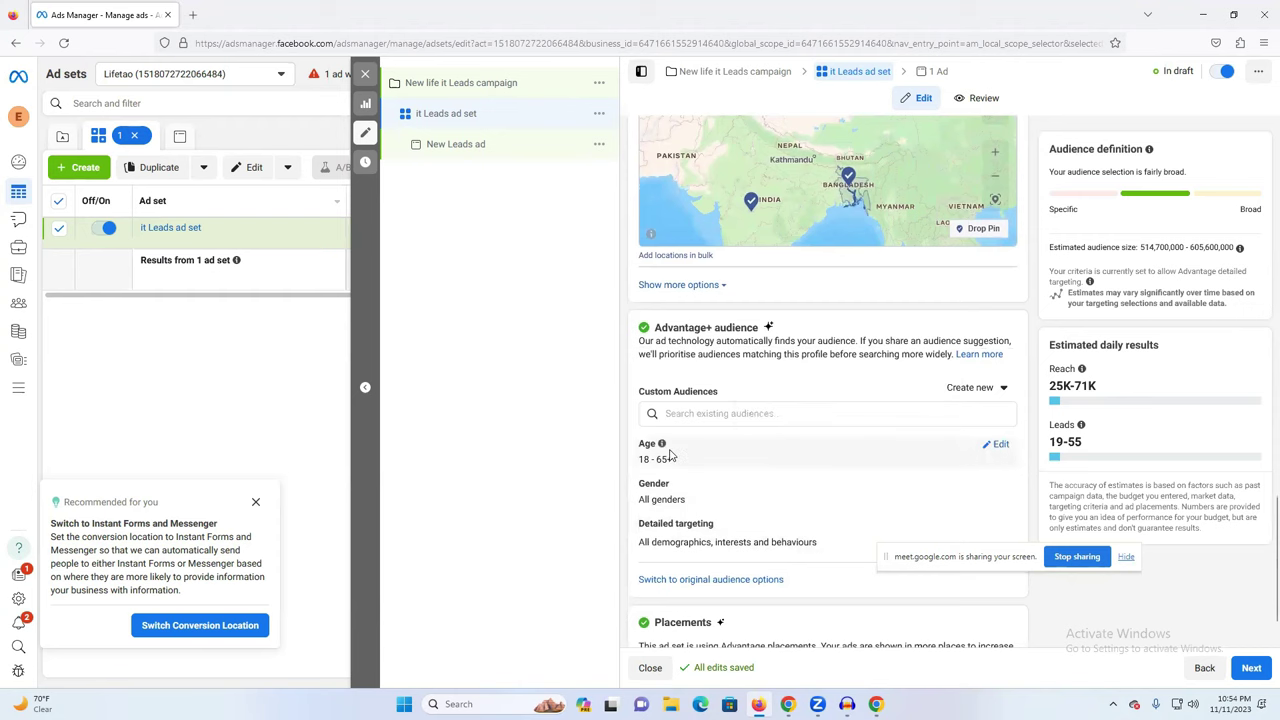
click(996, 445)
scroll(951, 449, down, 1)
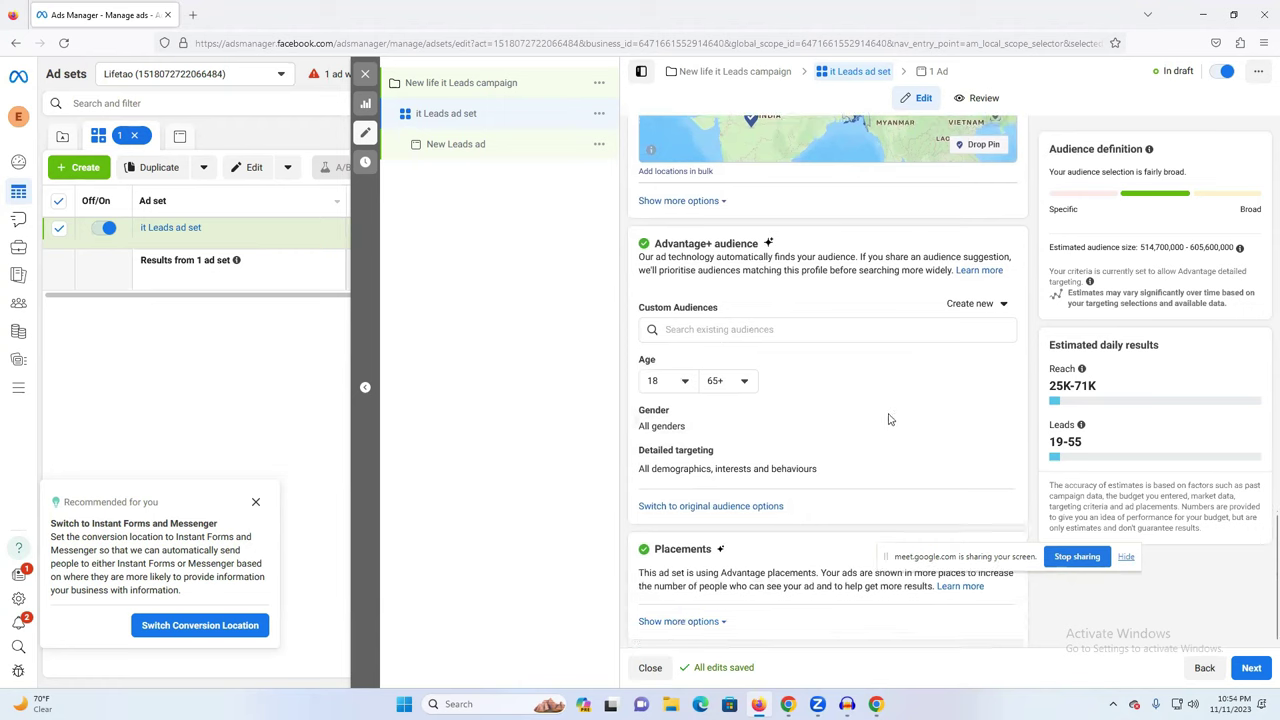
click(733, 388)
scroll(758, 465, up, 3)
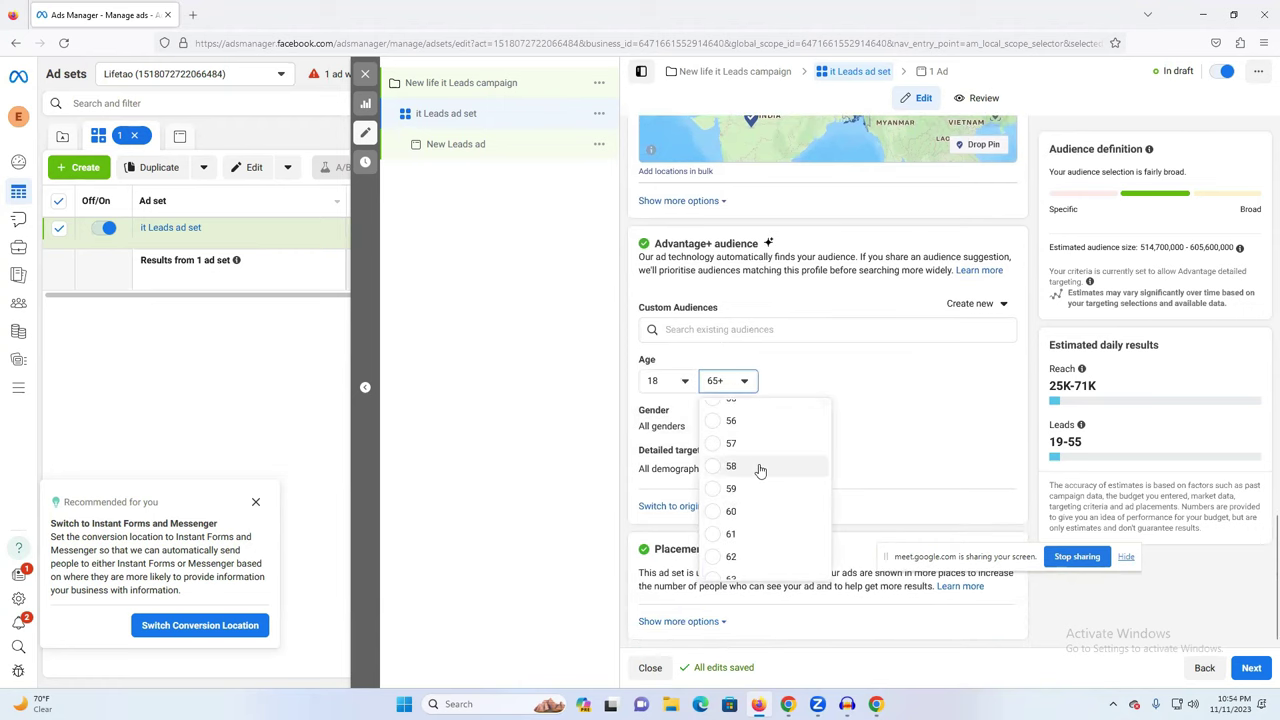
scroll(760, 470, down, 3)
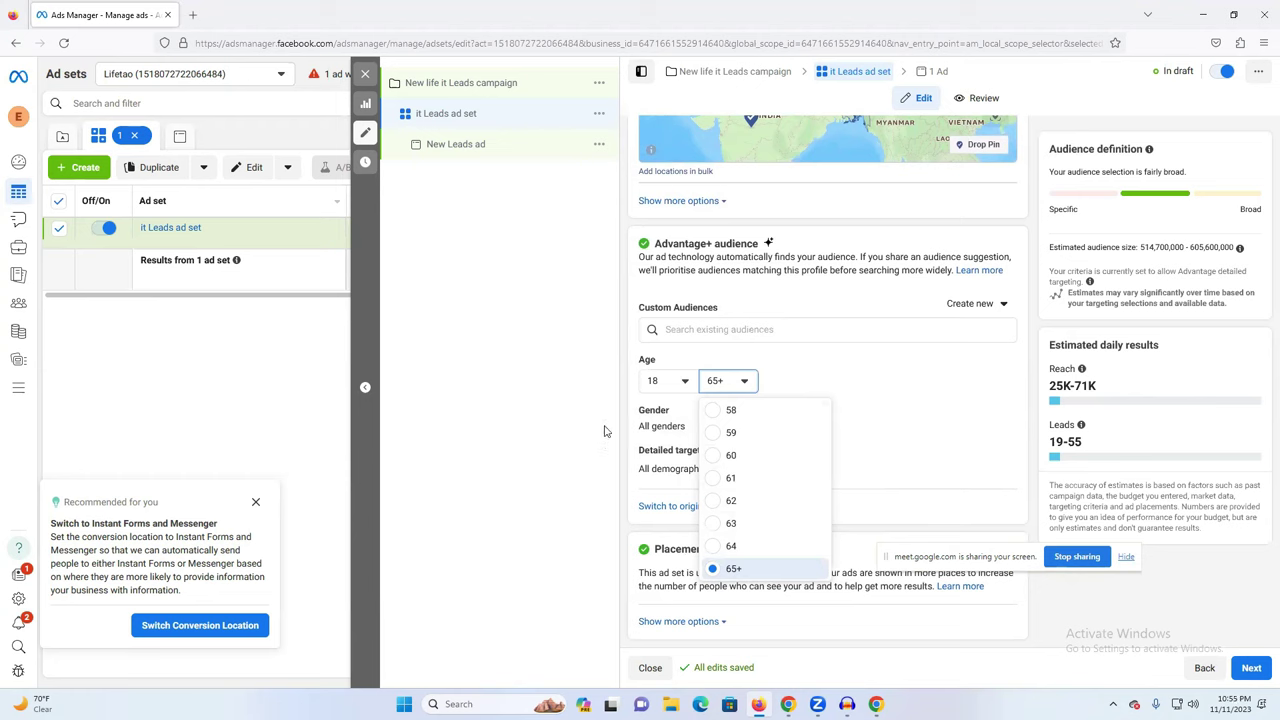
scroll(740, 475, up, 3)
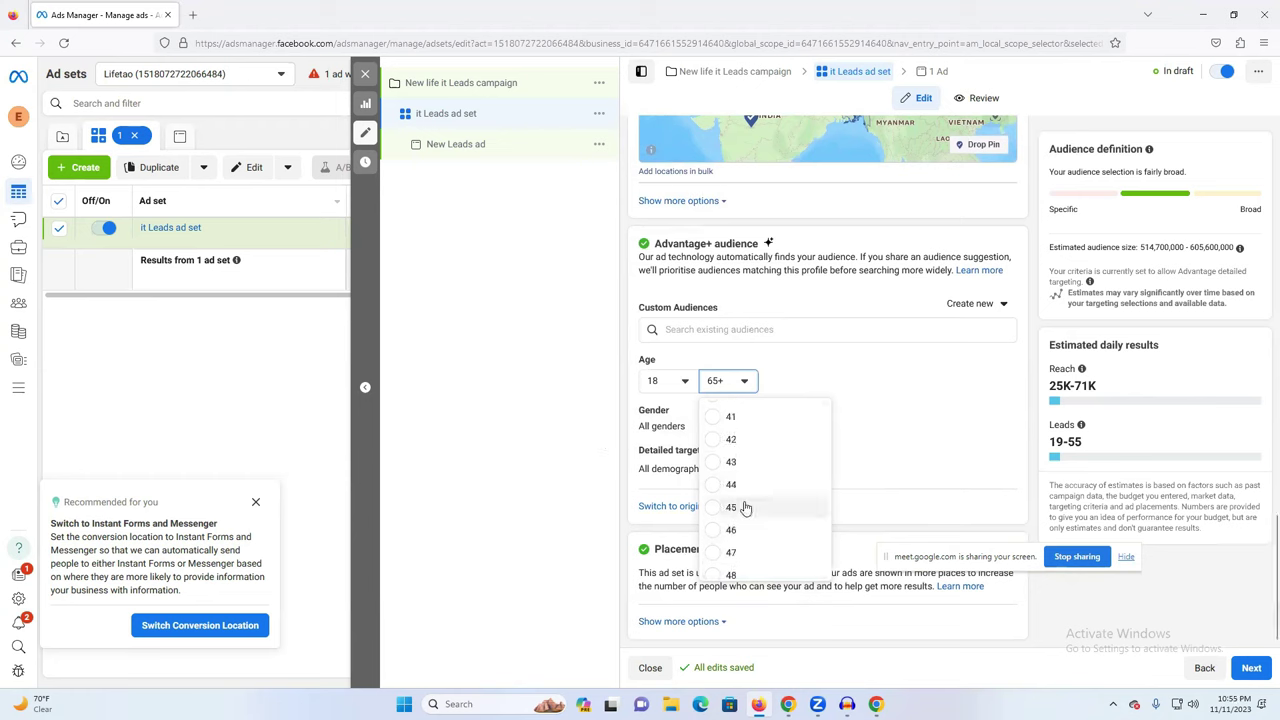
scroll(735, 540, up, 1)
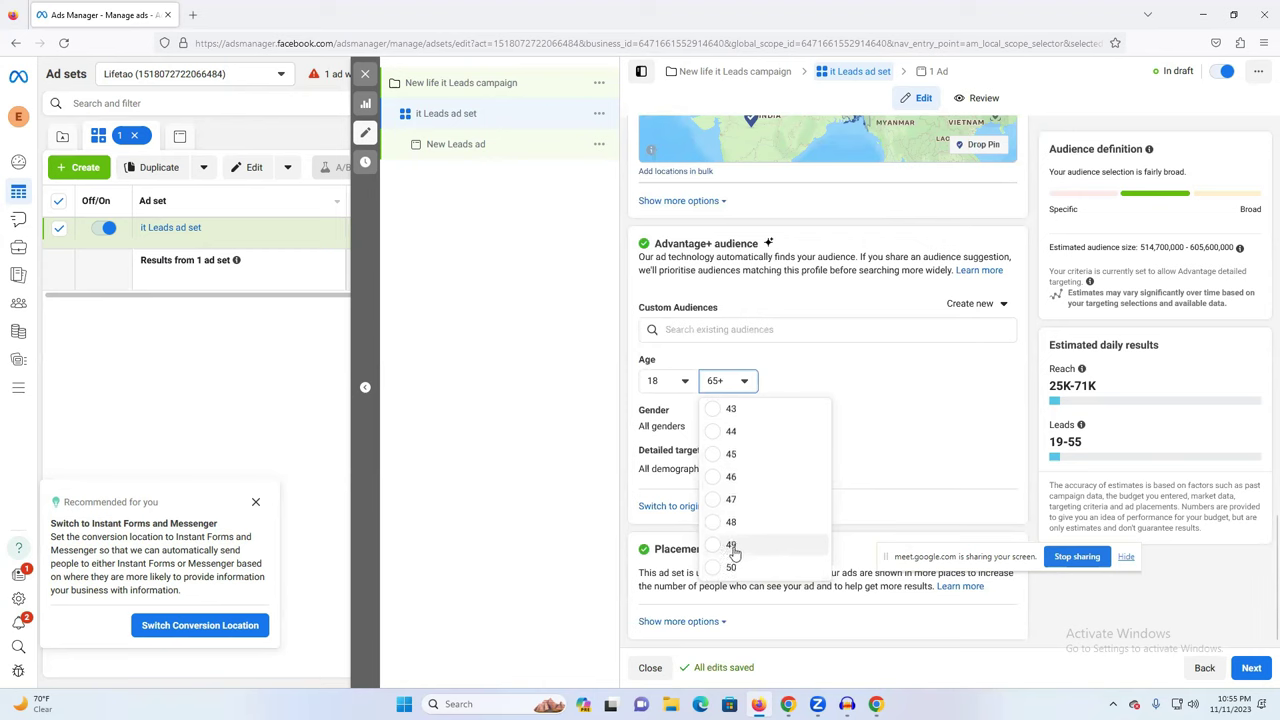
click(728, 451)
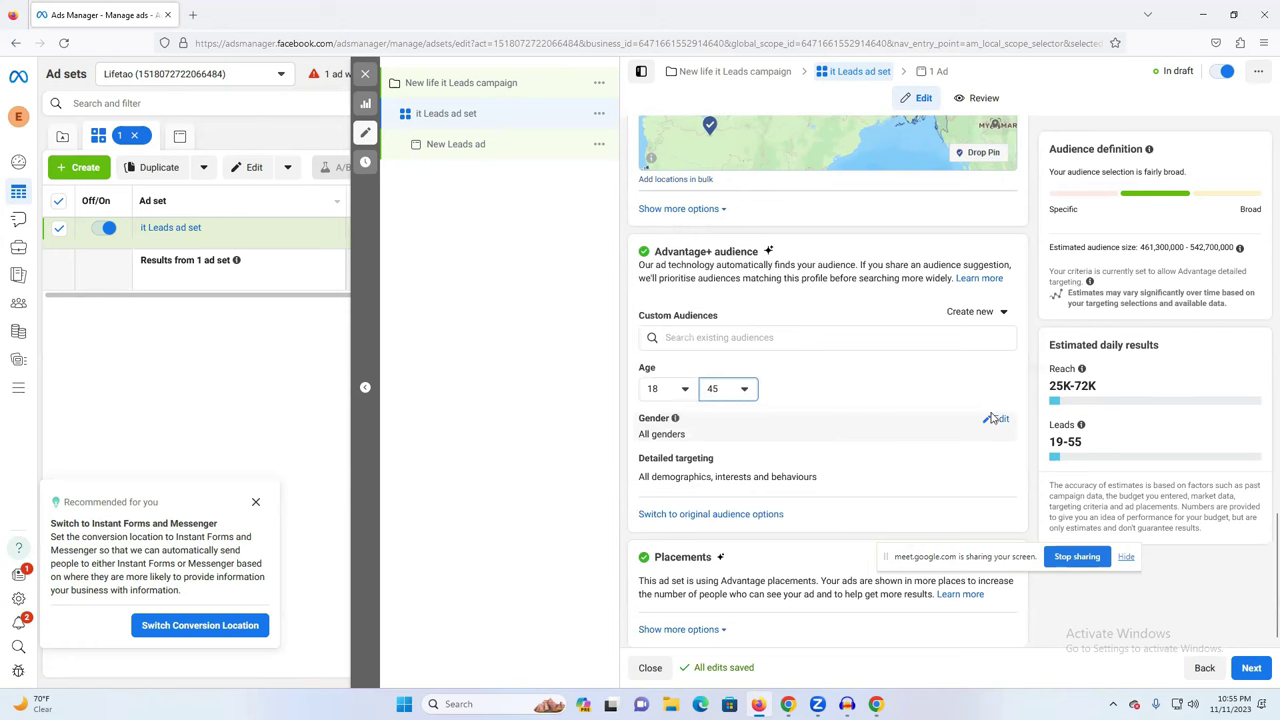
Step: Try Men as the audience gender, and set the gender back to All
click(999, 421)
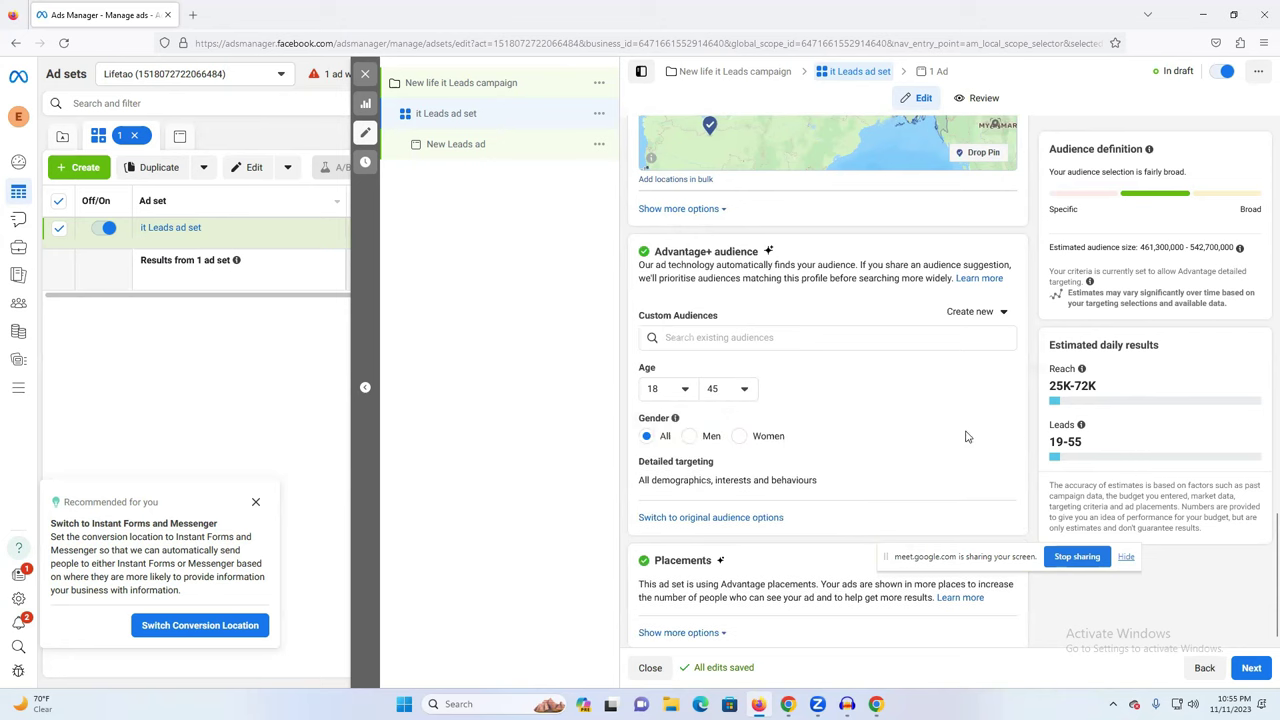
mouse_move(675, 418)
click(691, 440)
click(647, 437)
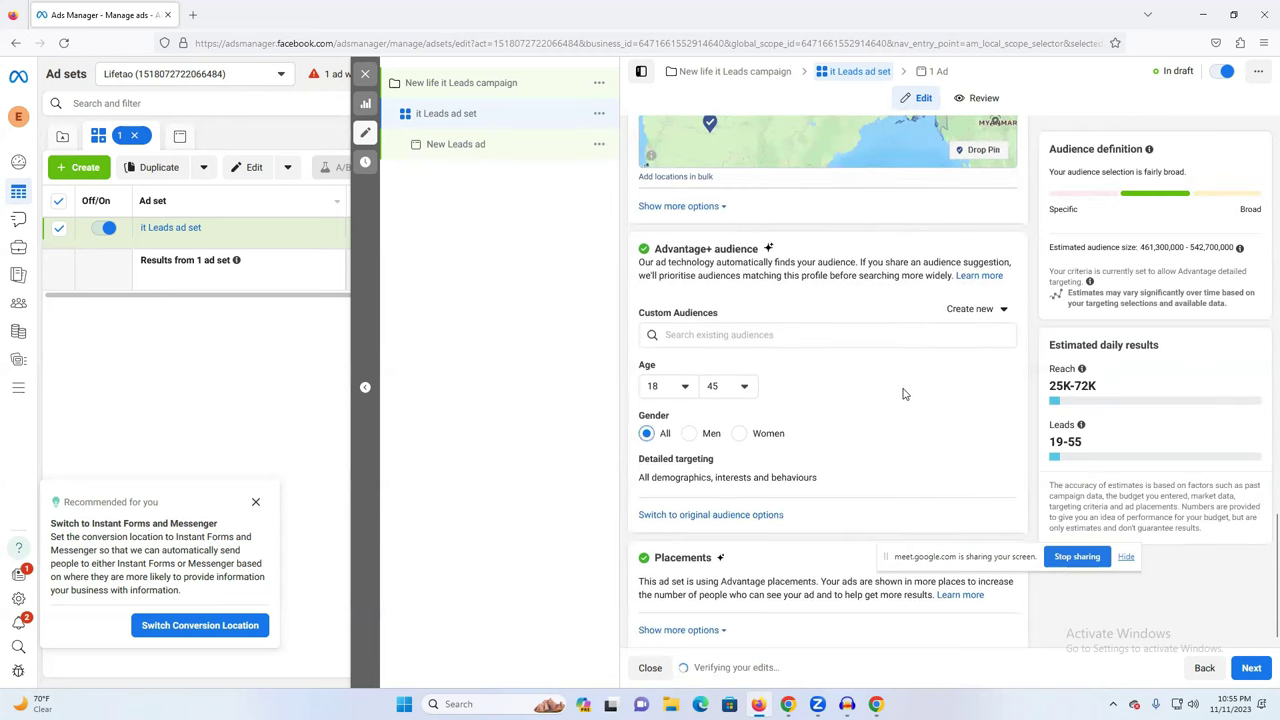
Step: Open detailed targeting for editing and browse to the education levels under Demographics > Education
click(1000, 458)
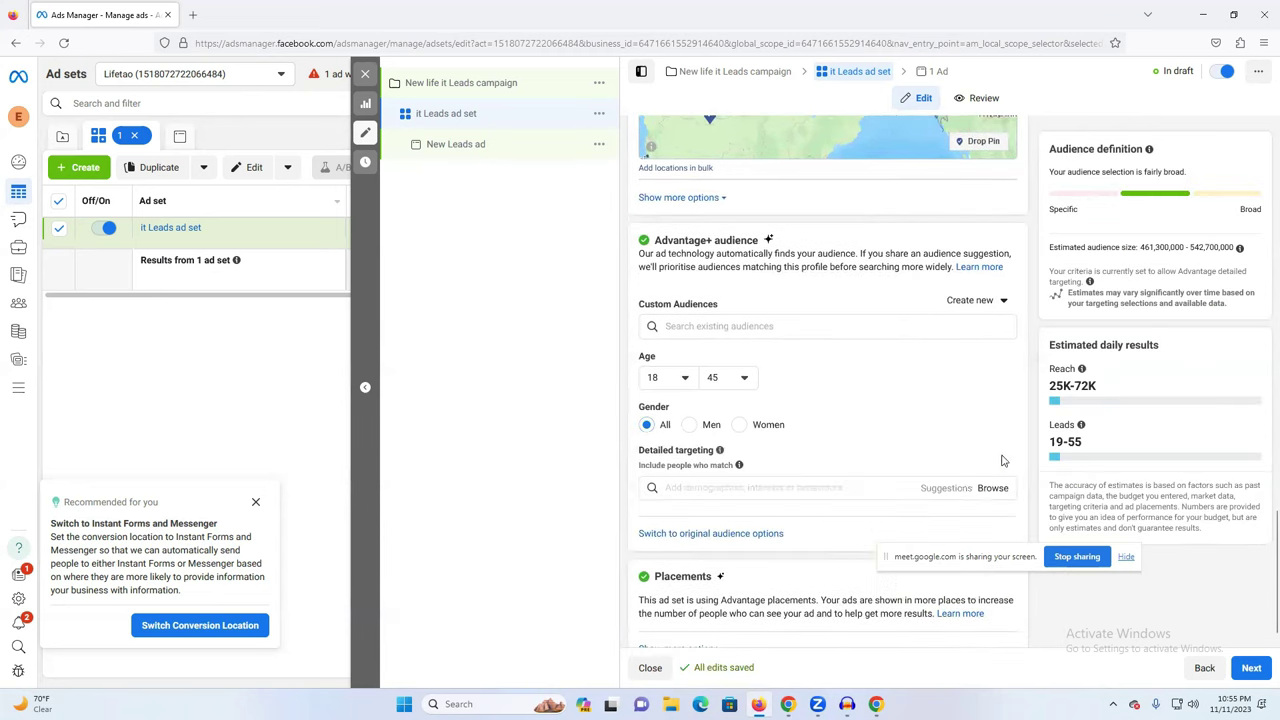
click(773, 461)
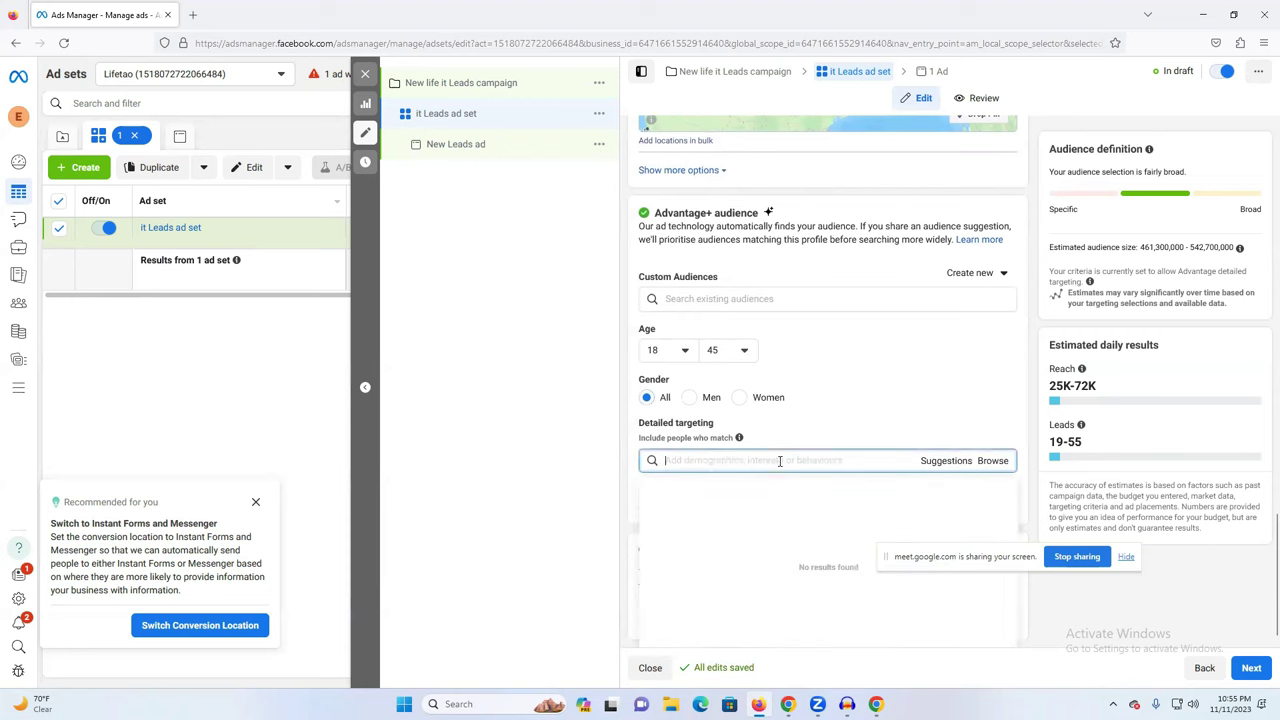
click(993, 460)
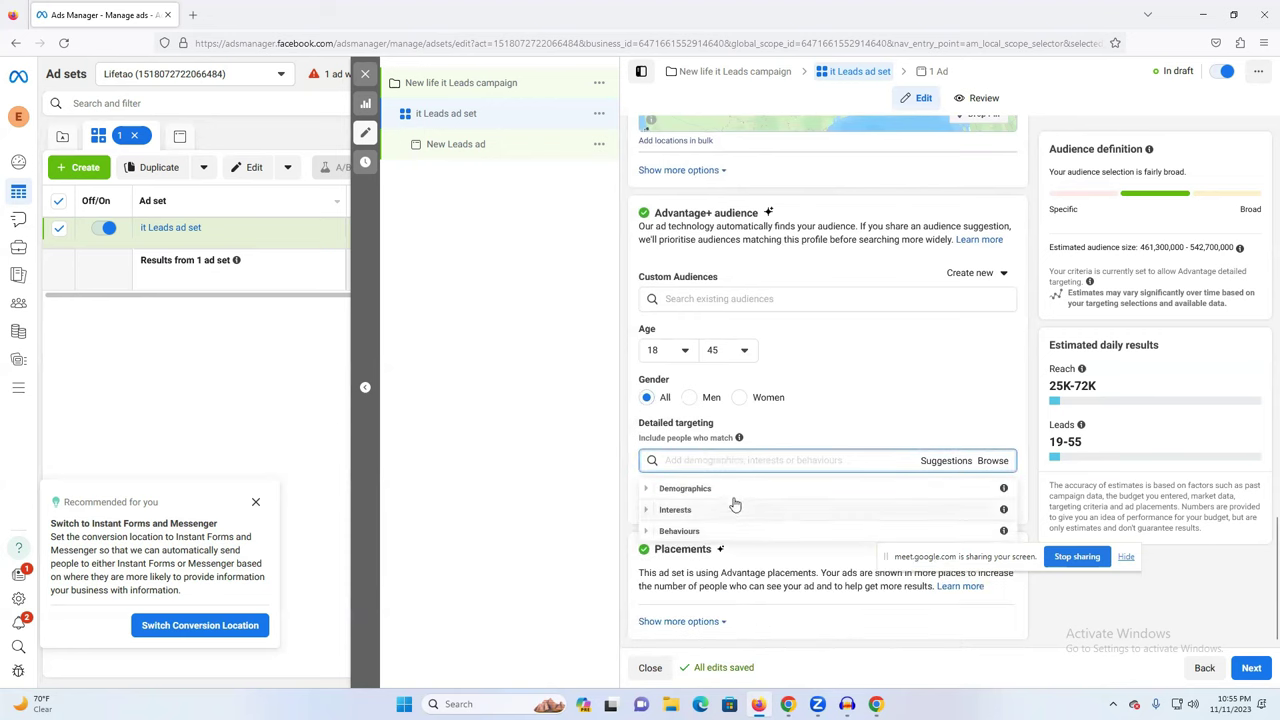
click(740, 490)
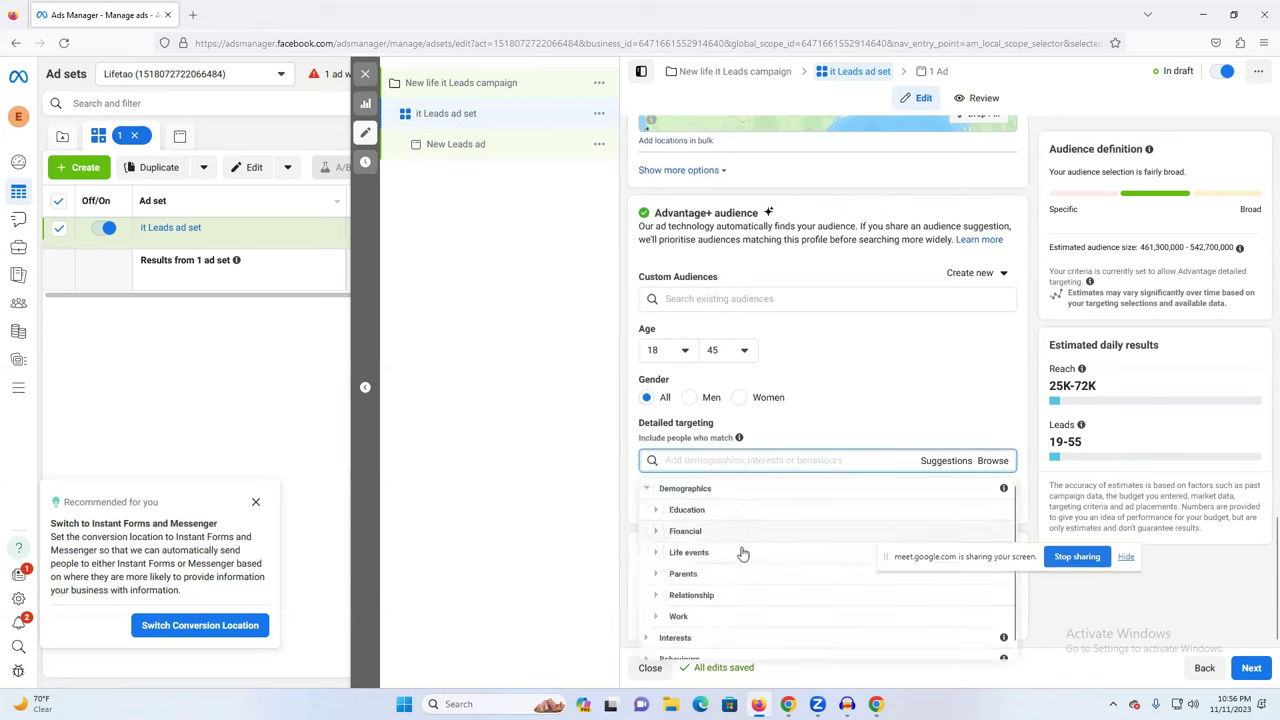
click(722, 516)
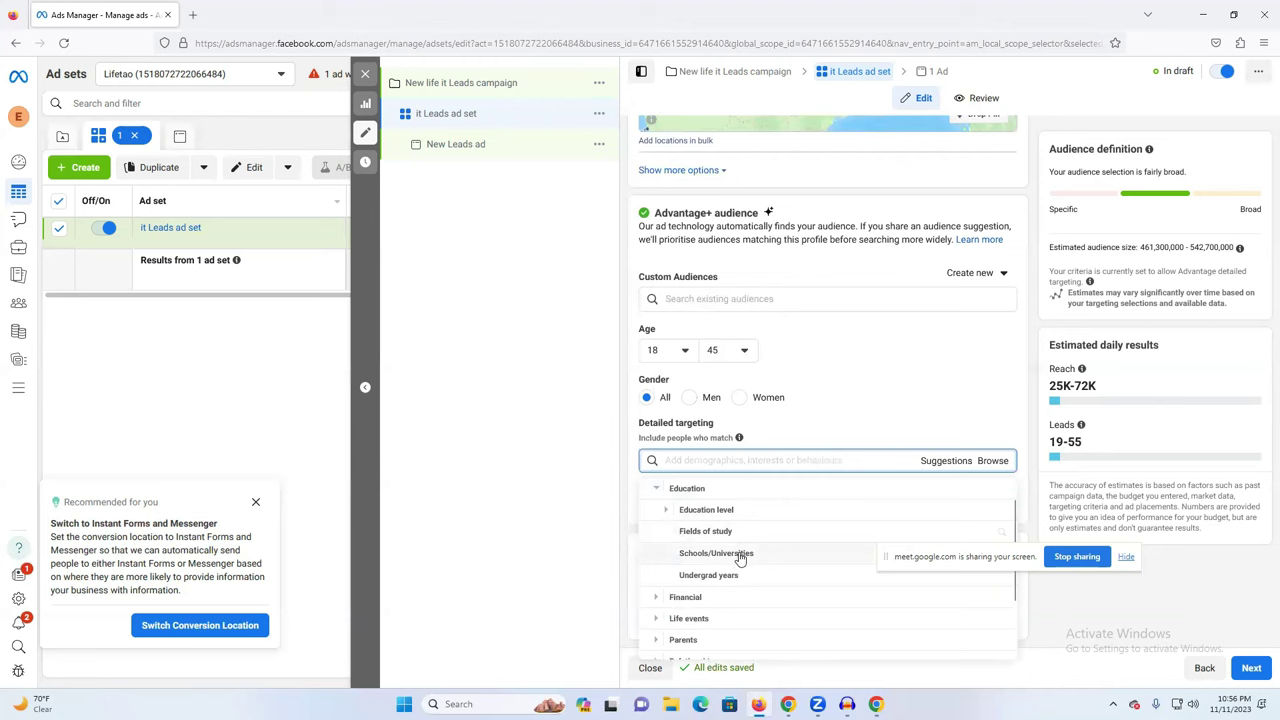
click(740, 558)
click(647, 494)
click(757, 512)
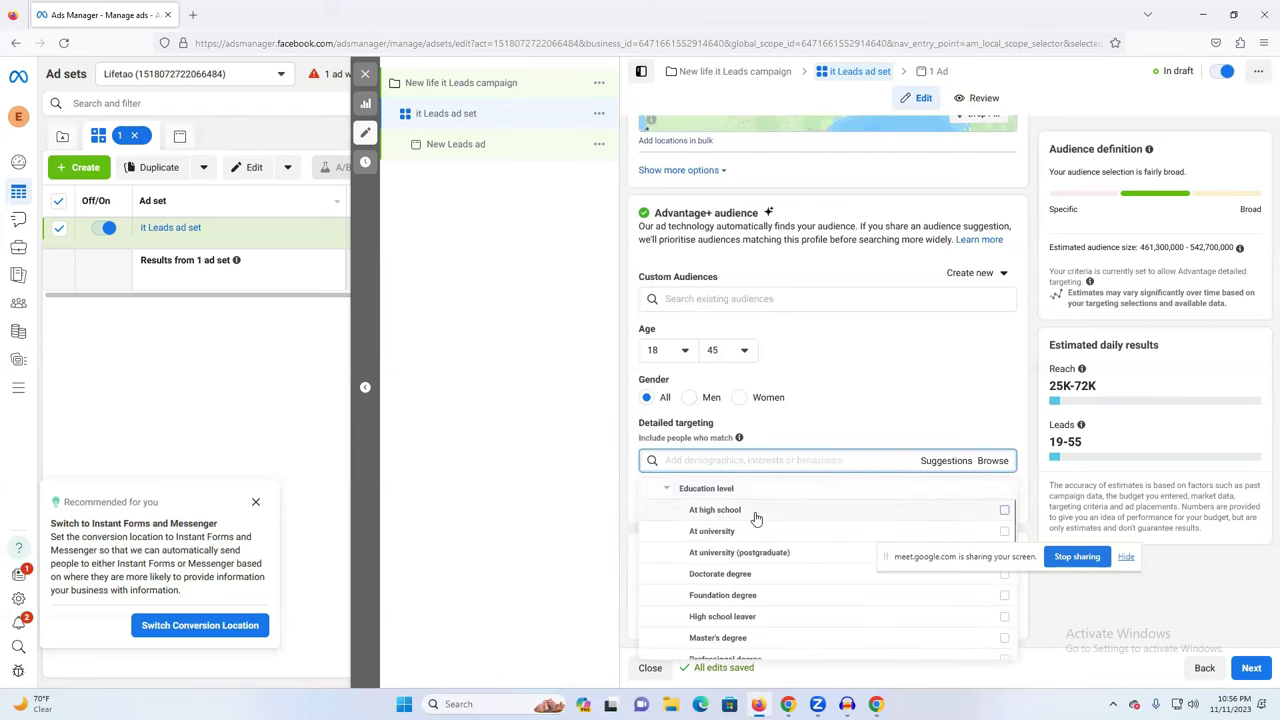
Step: Include every education level from At high school through Some university in the detailed targeting, covering all university, degree and high school options
click(1002, 512)
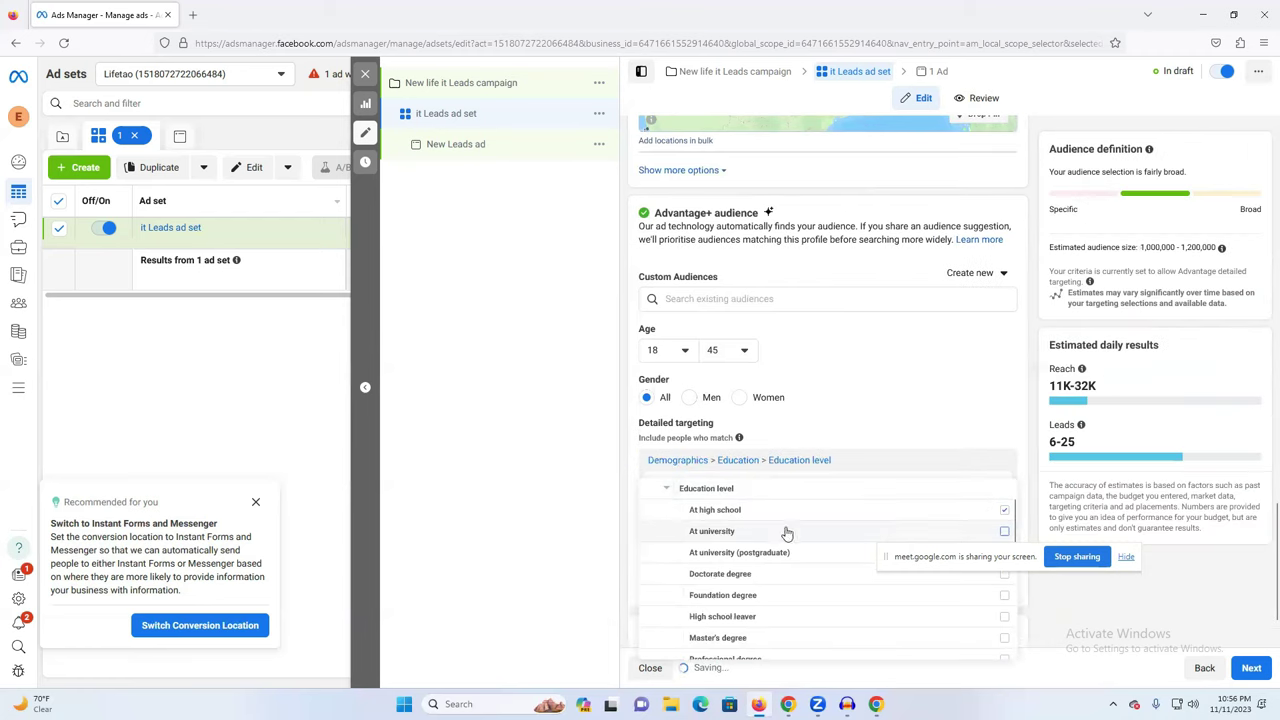
click(1004, 531)
click(1003, 555)
click(1004, 574)
click(1004, 620)
click(1002, 640)
click(998, 596)
scroll(944, 595, down, 1)
click(1004, 603)
click(1004, 625)
click(1004, 645)
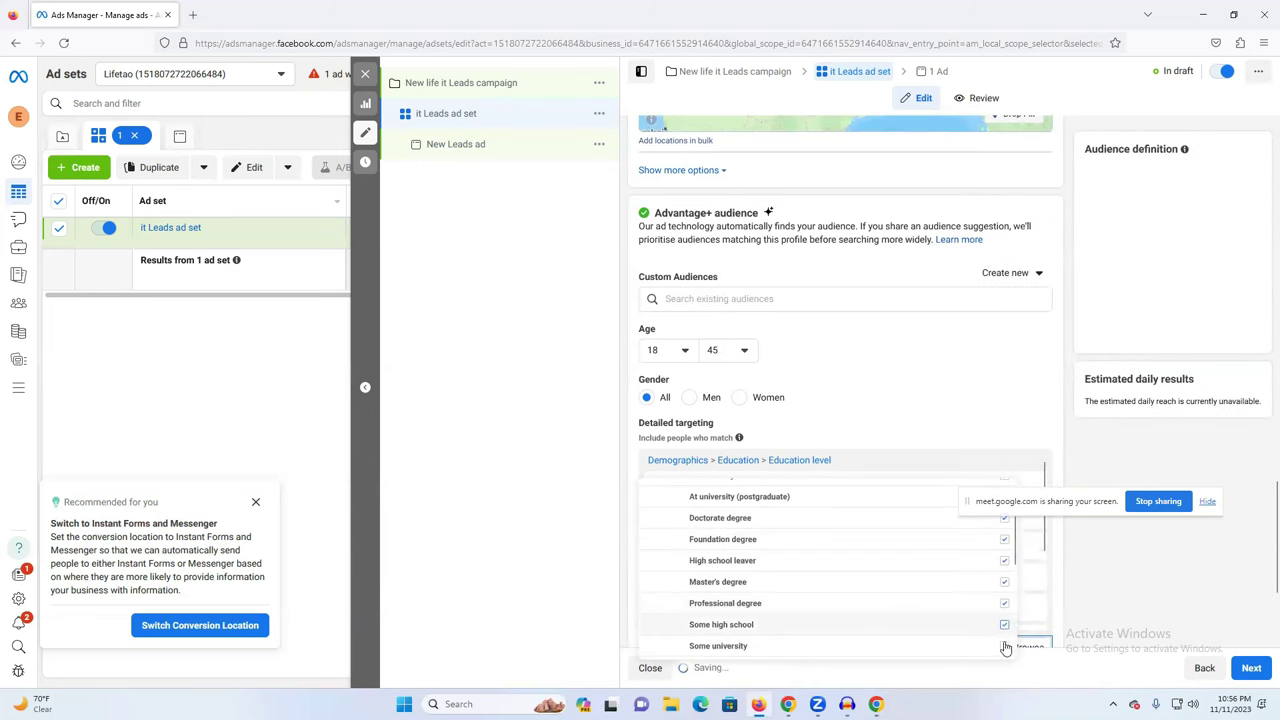
click(590, 497)
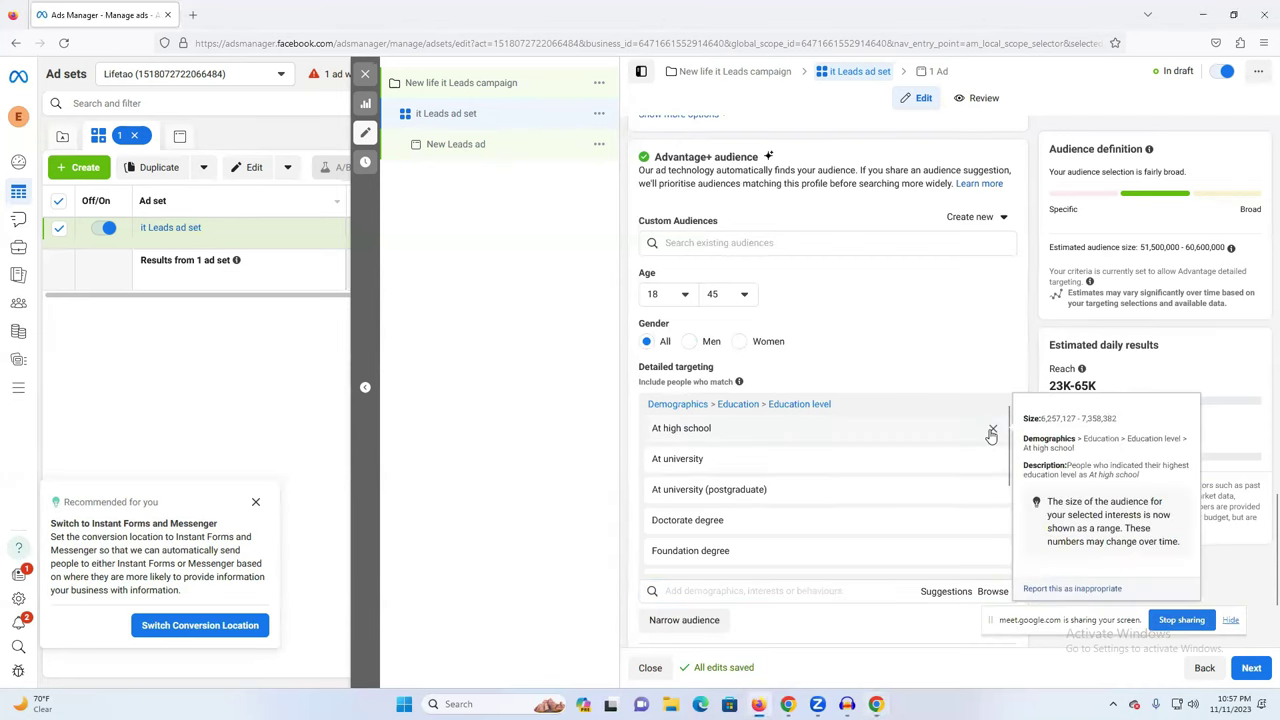
Step: Remove At high school from the education levels included in the detailed targeting
click(992, 431)
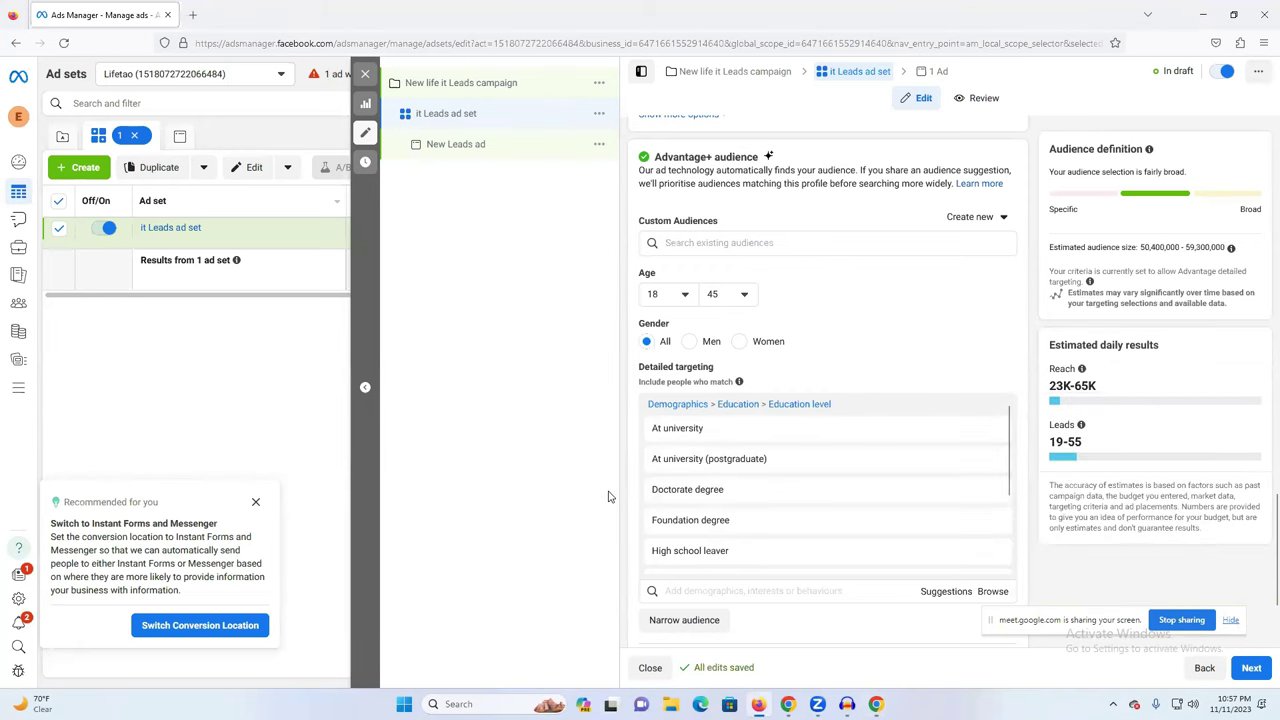
scroll(700, 540, down, 2)
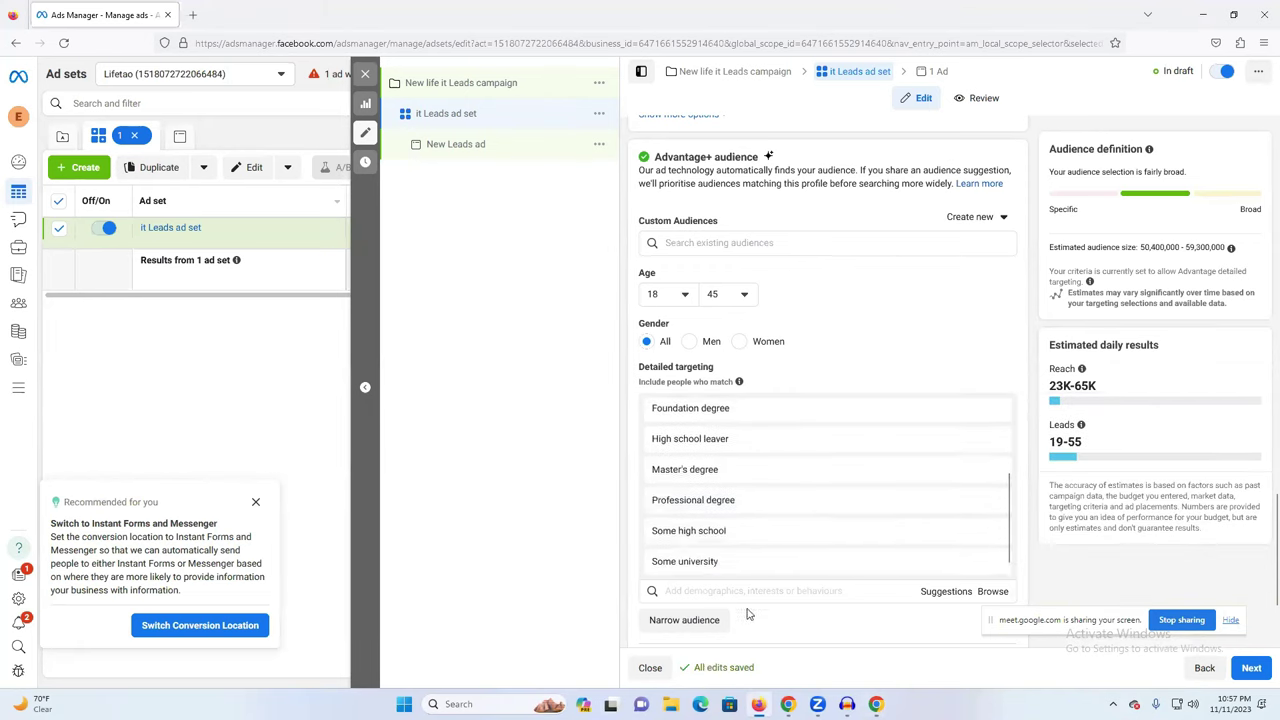
Step: Close the ad set editor, reopen the it Leads ad set and review its conversion, audience and placement settings
click(650, 668)
mouse_move(257, 230)
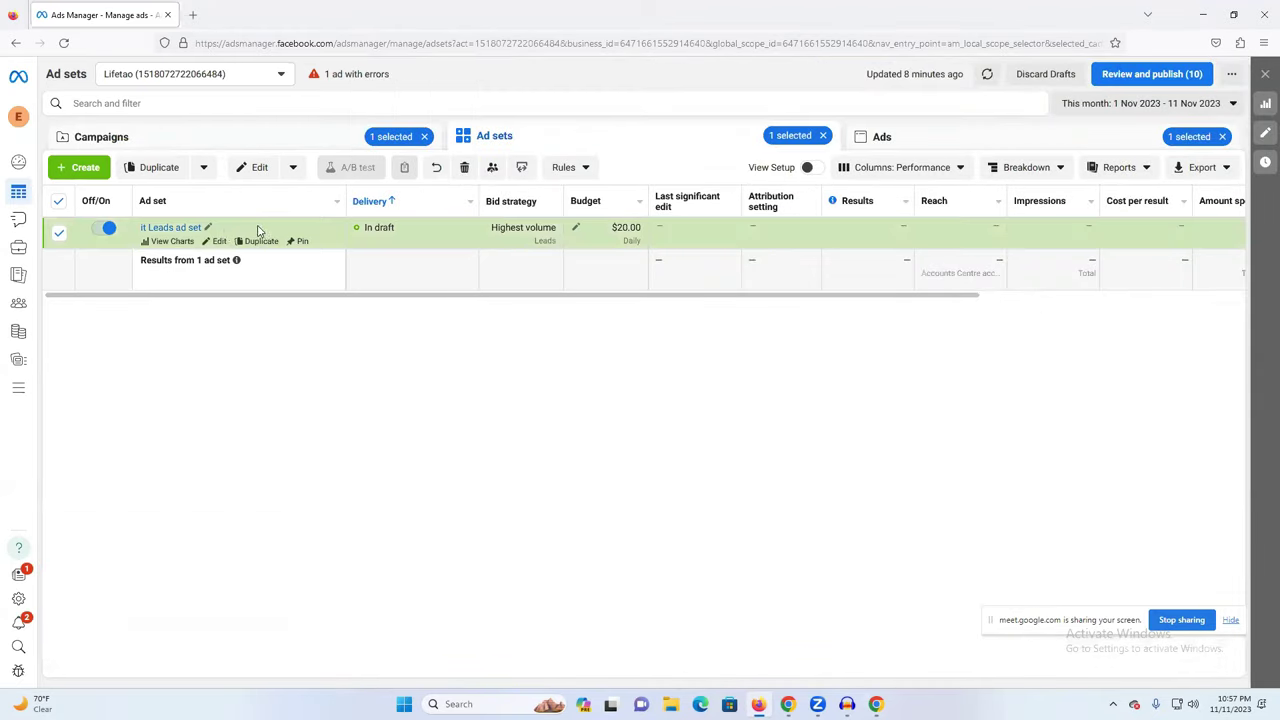
click(213, 243)
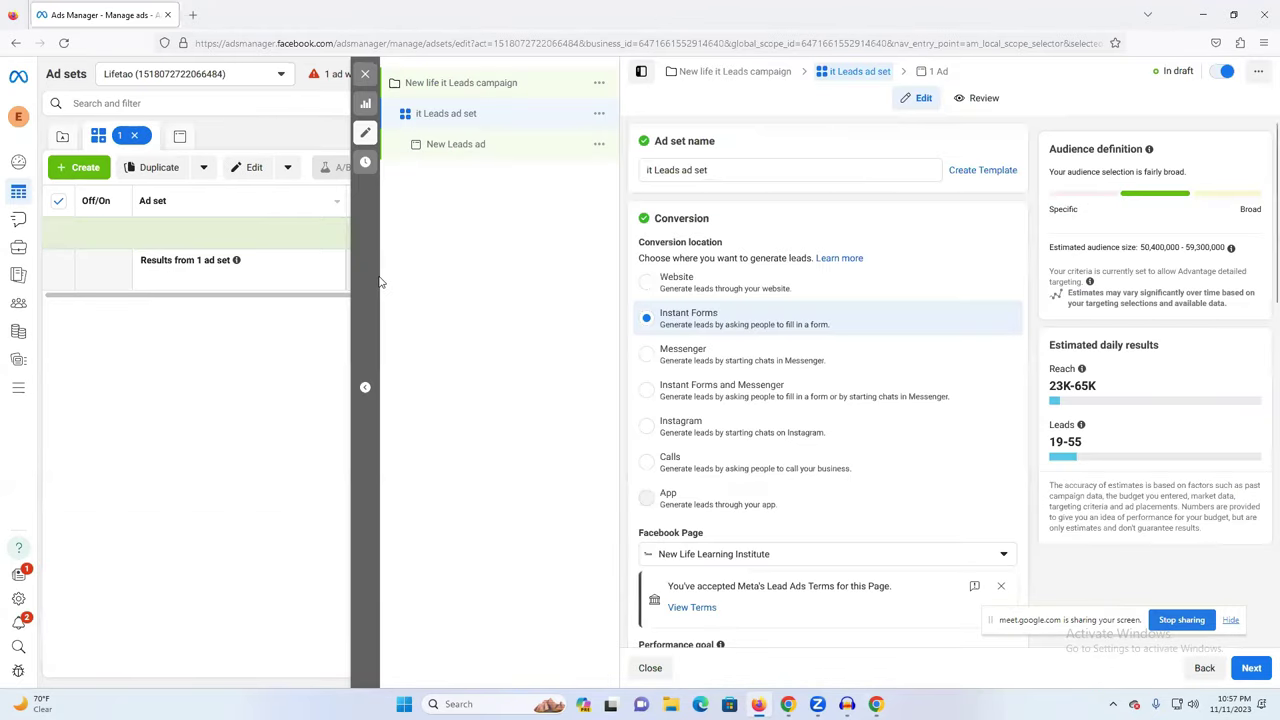
scroll(760, 480, down, 1)
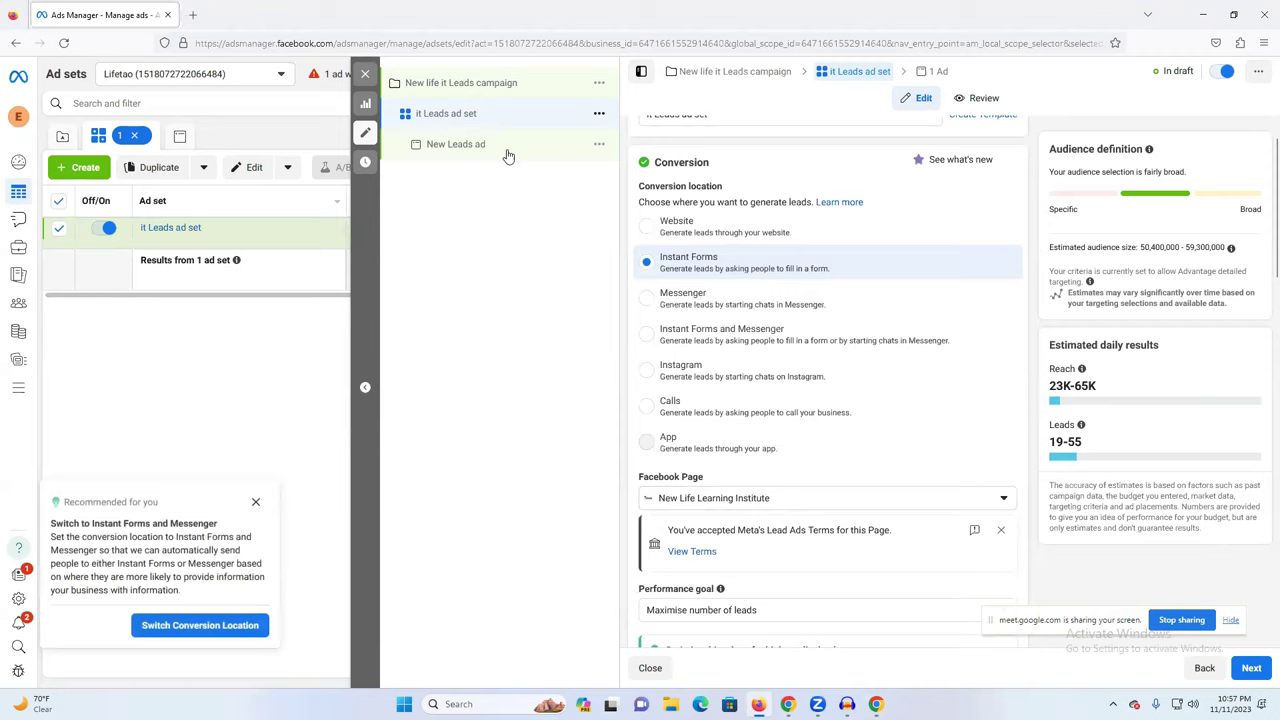
scroll(670, 342, down, 1)
scroll(670, 342, down, 15)
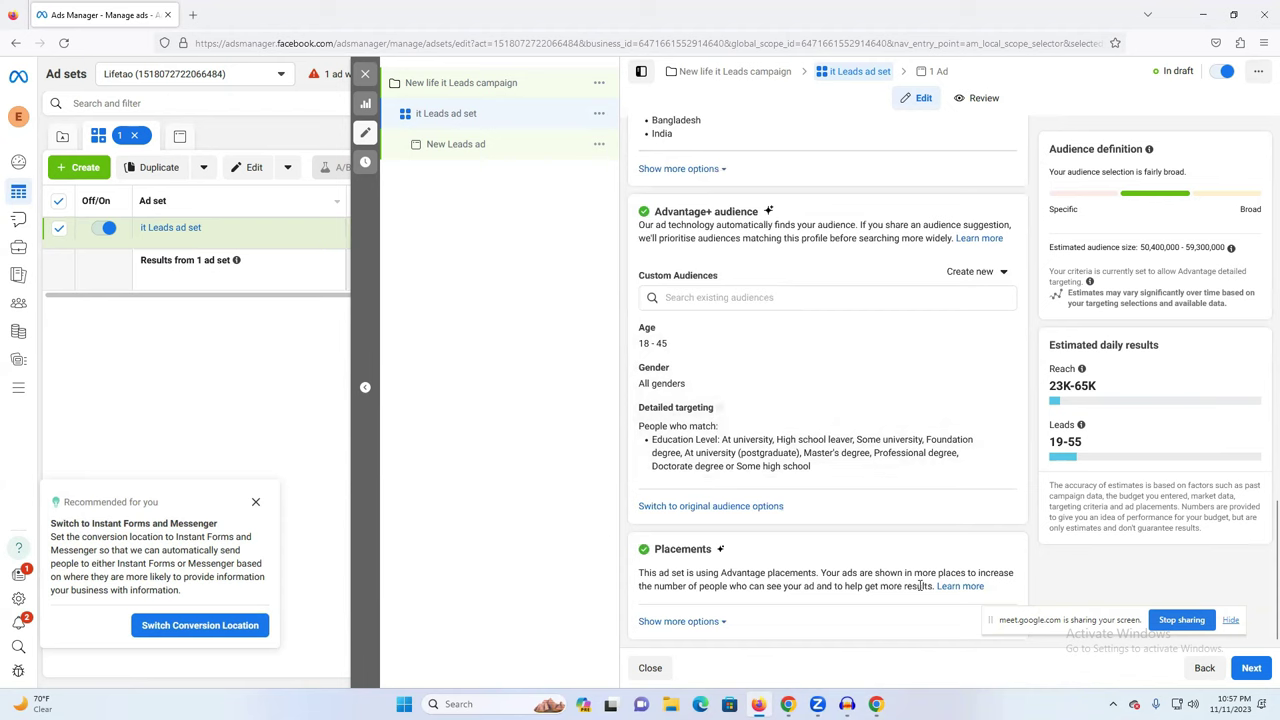
Step: Proceed from the ad set to its ad and rename the ad "it Leads ad"
click(1257, 676)
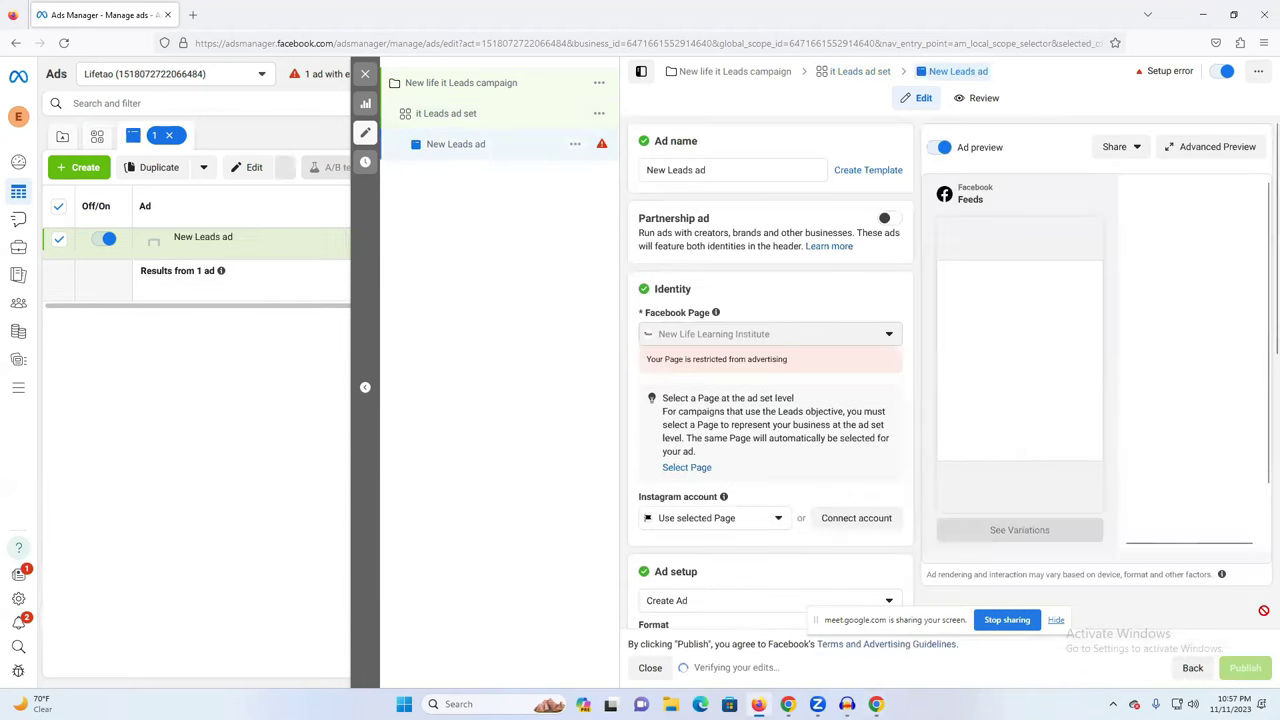
double_click(660, 170)
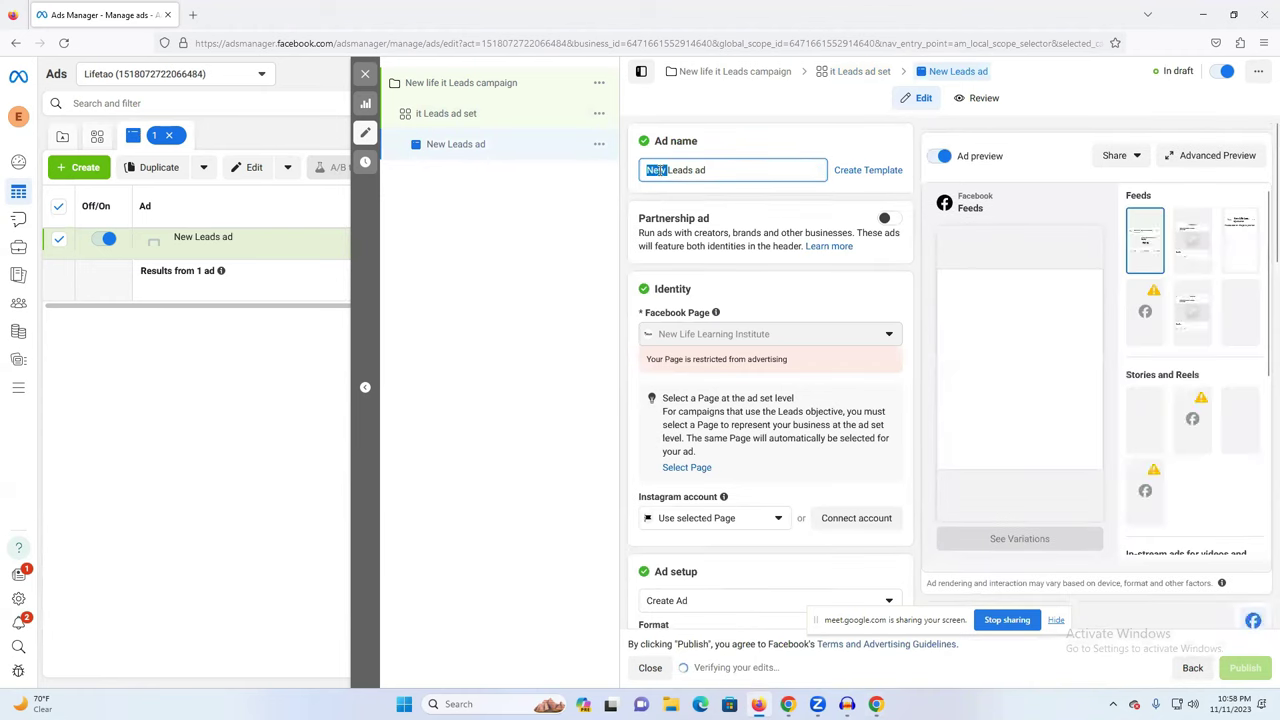
key(BackSpace)
text(it)
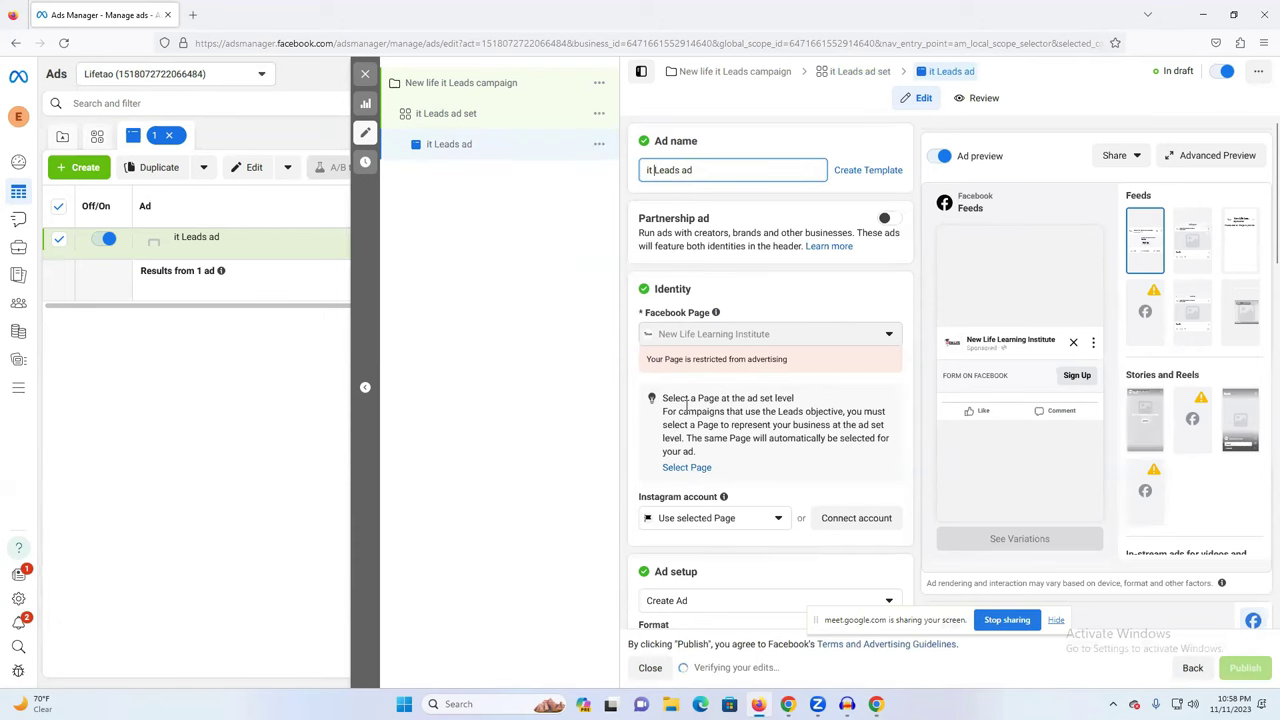
Step: Go from the ad's identity settings to the ad set's Page selection and choose the first of the two freelancer Pages
drag(676, 360, 769, 359)
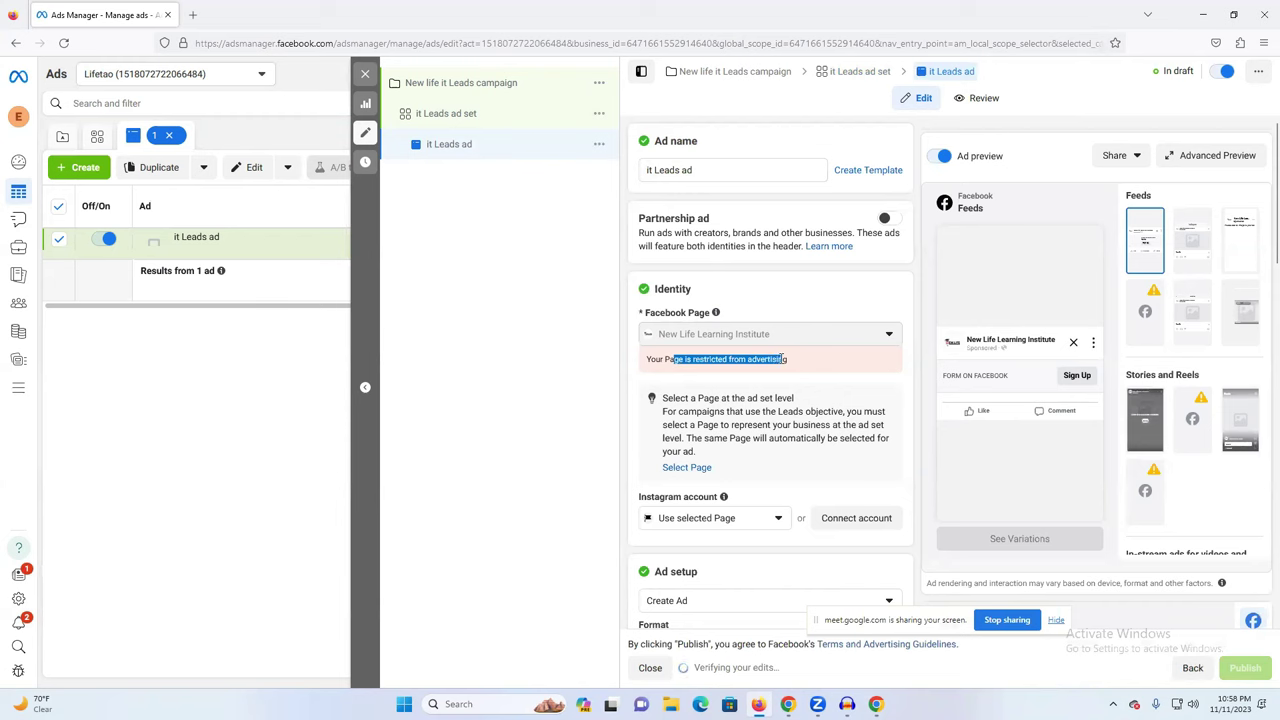
click(689, 468)
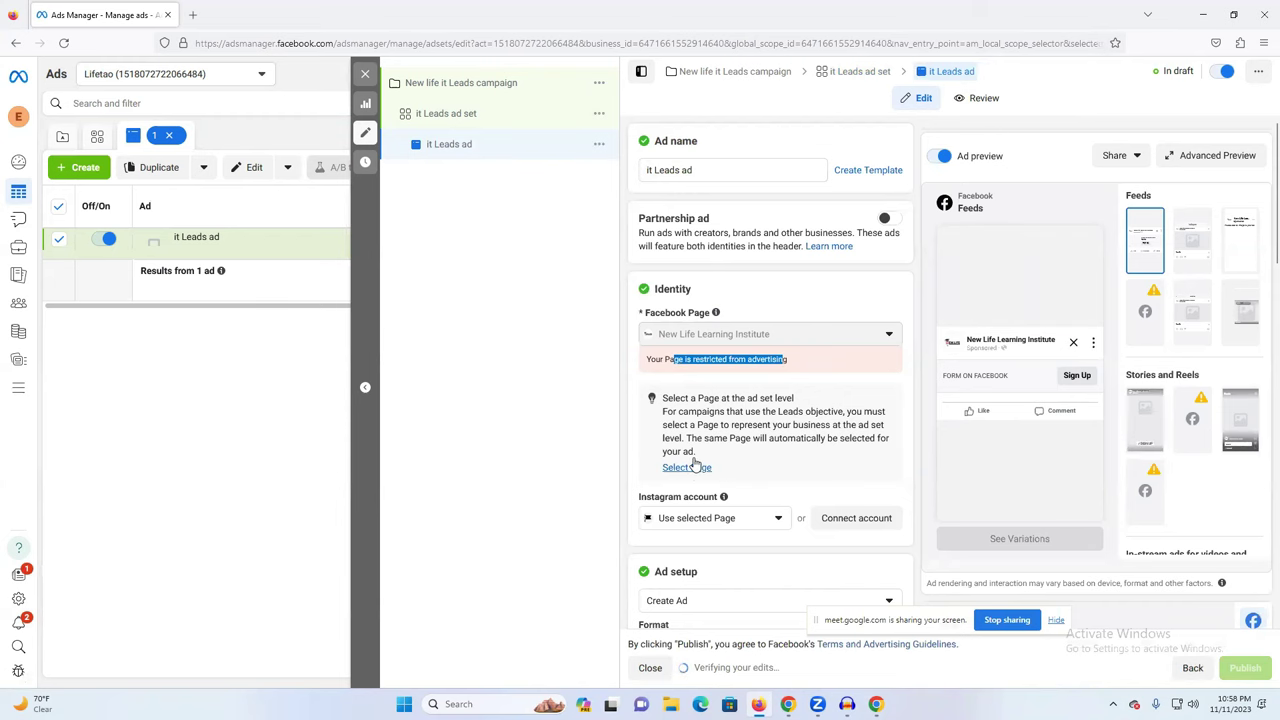
scroll(711, 443, down, 5)
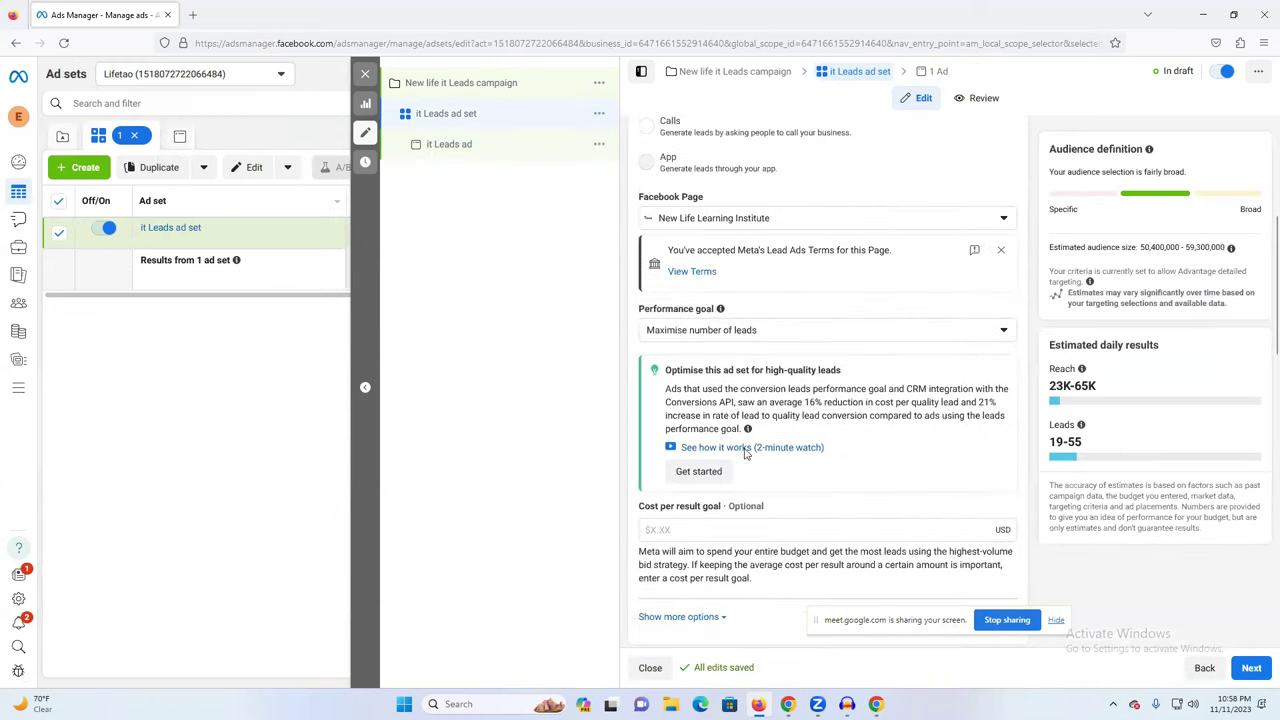
click(987, 220)
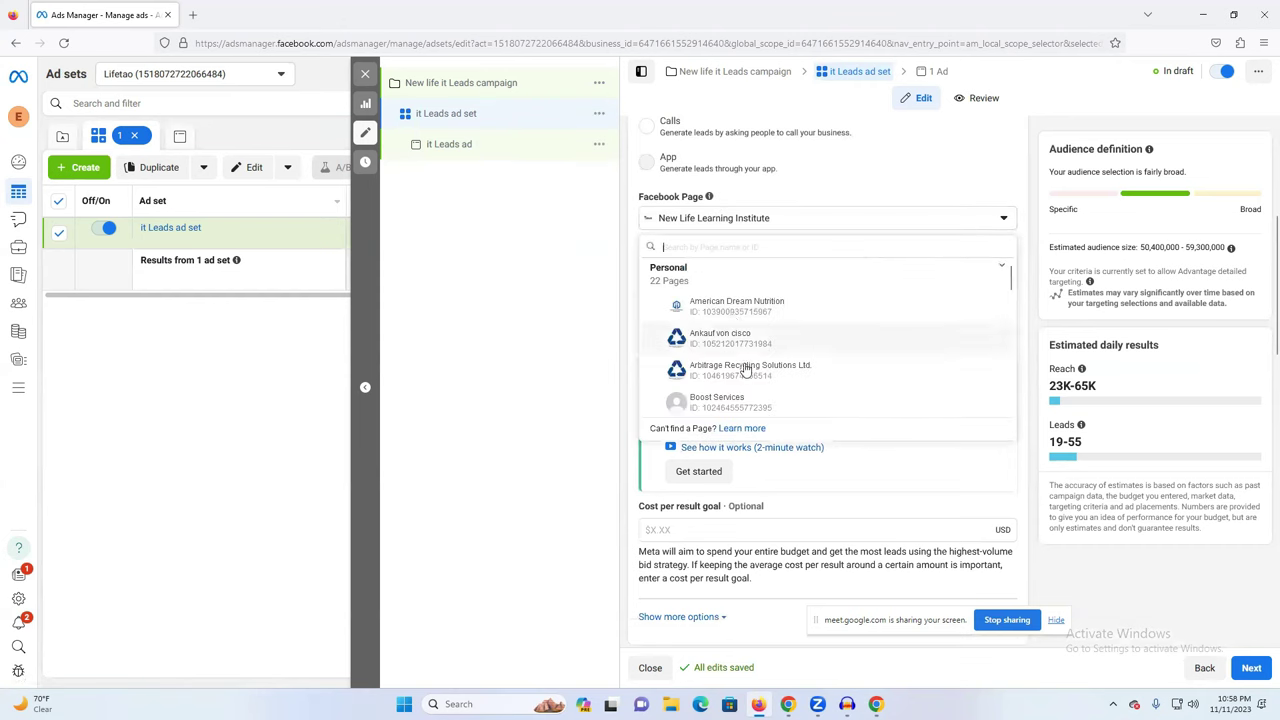
scroll(750, 366, down, 3)
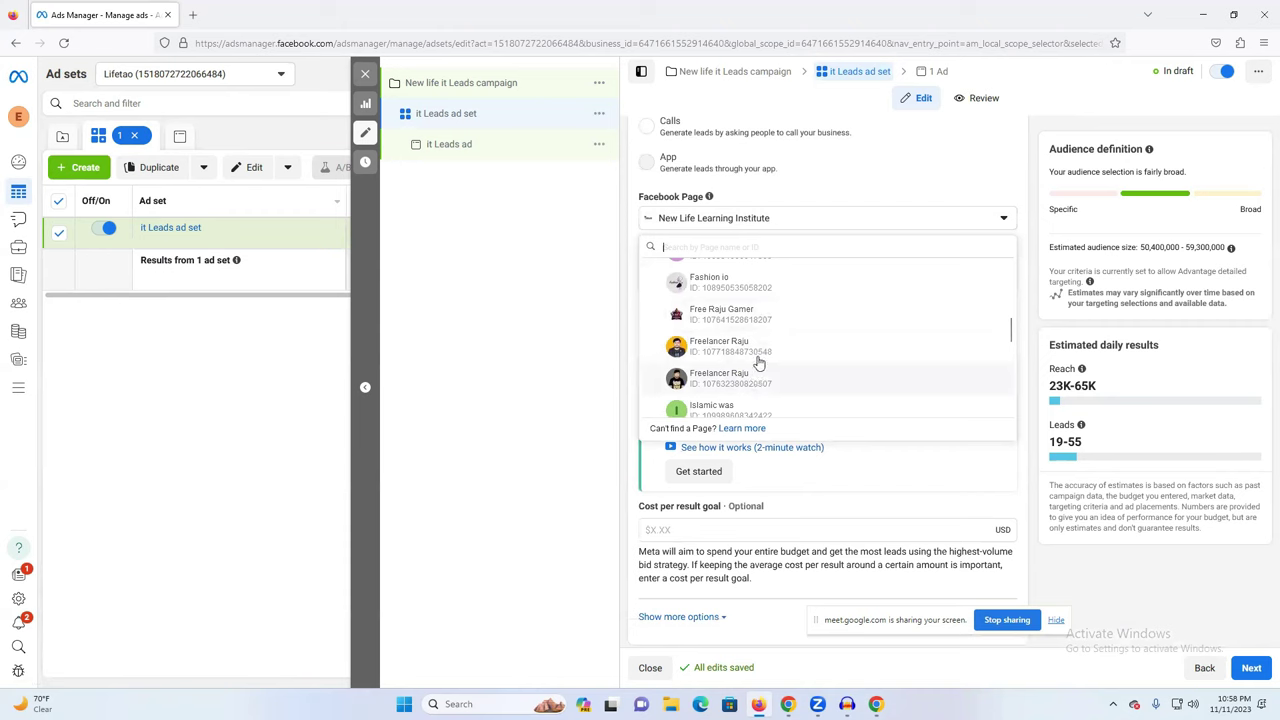
click(740, 350)
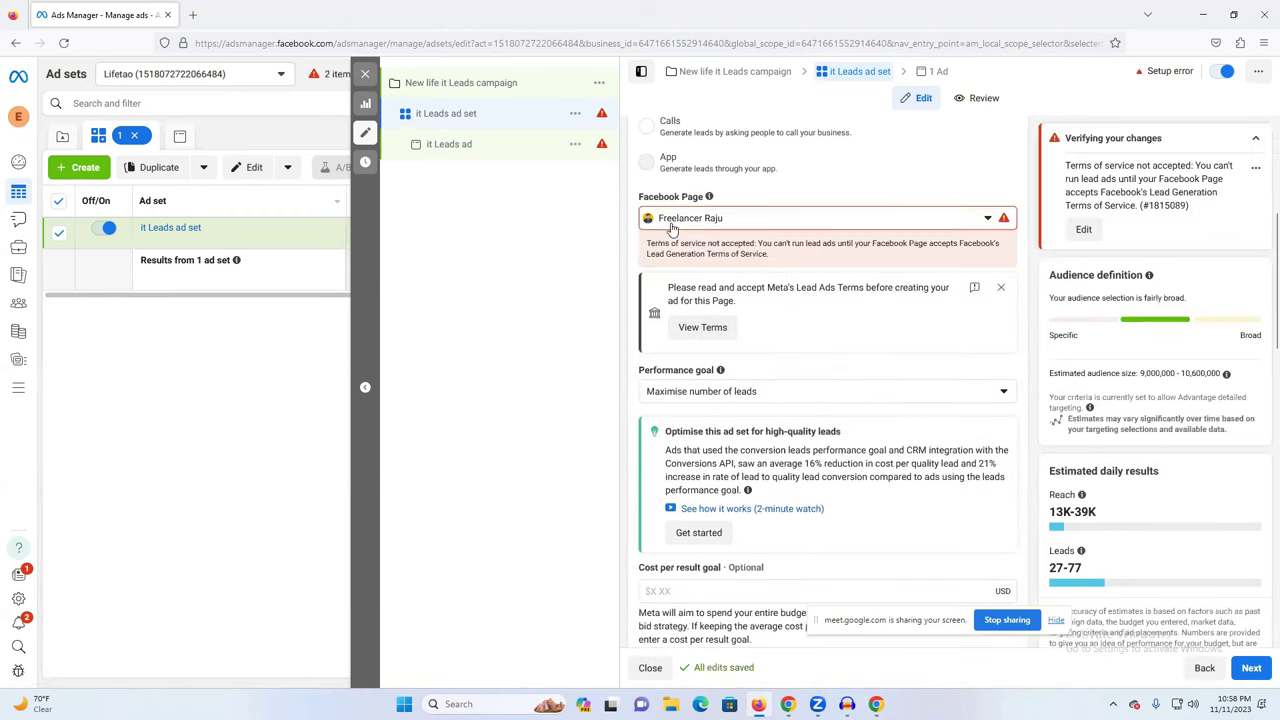
Step: Read and accept Meta's Lead Ad Terms for the selected Facebook Page, and proceed from the ad set to its ad
click(704, 333)
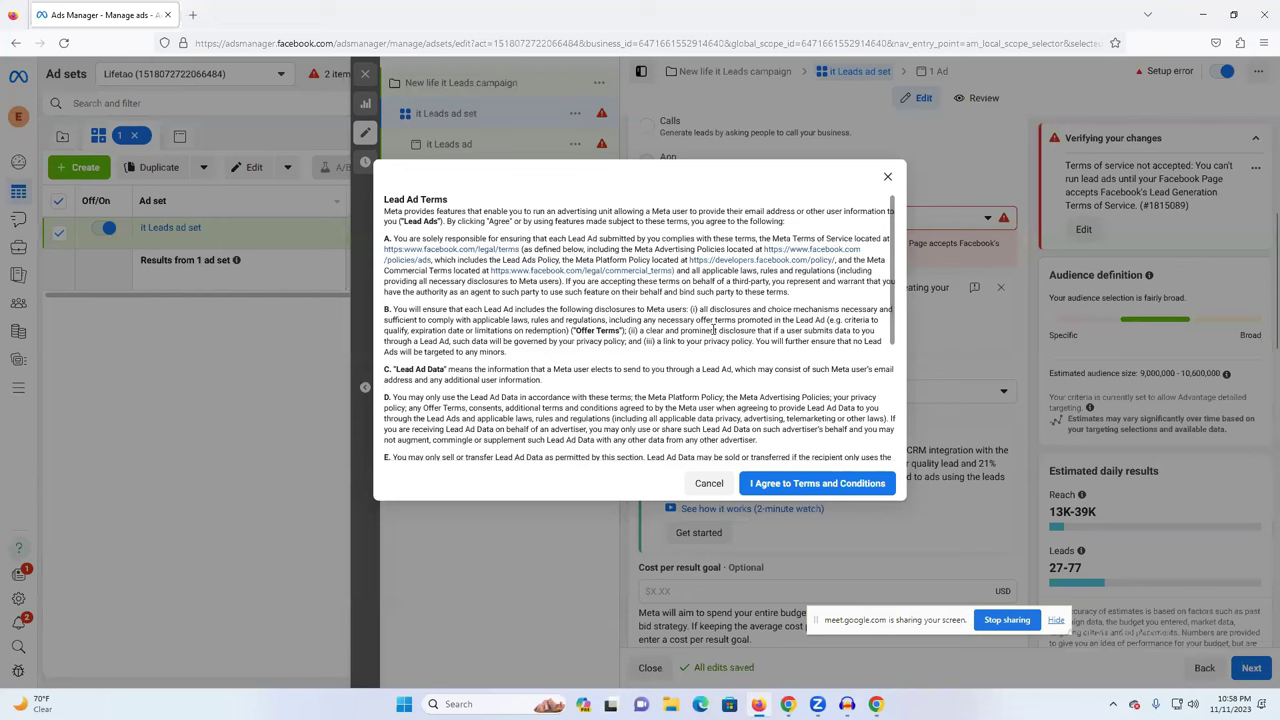
scroll(729, 413, down, 5)
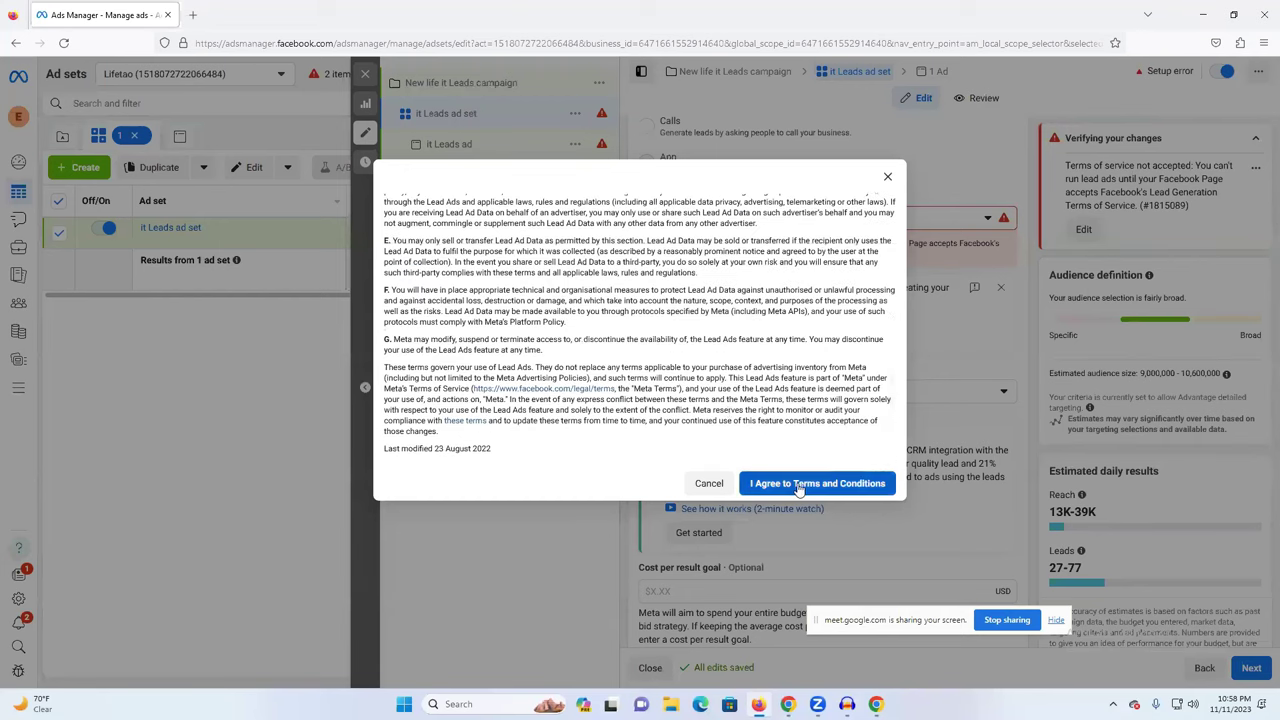
click(796, 487)
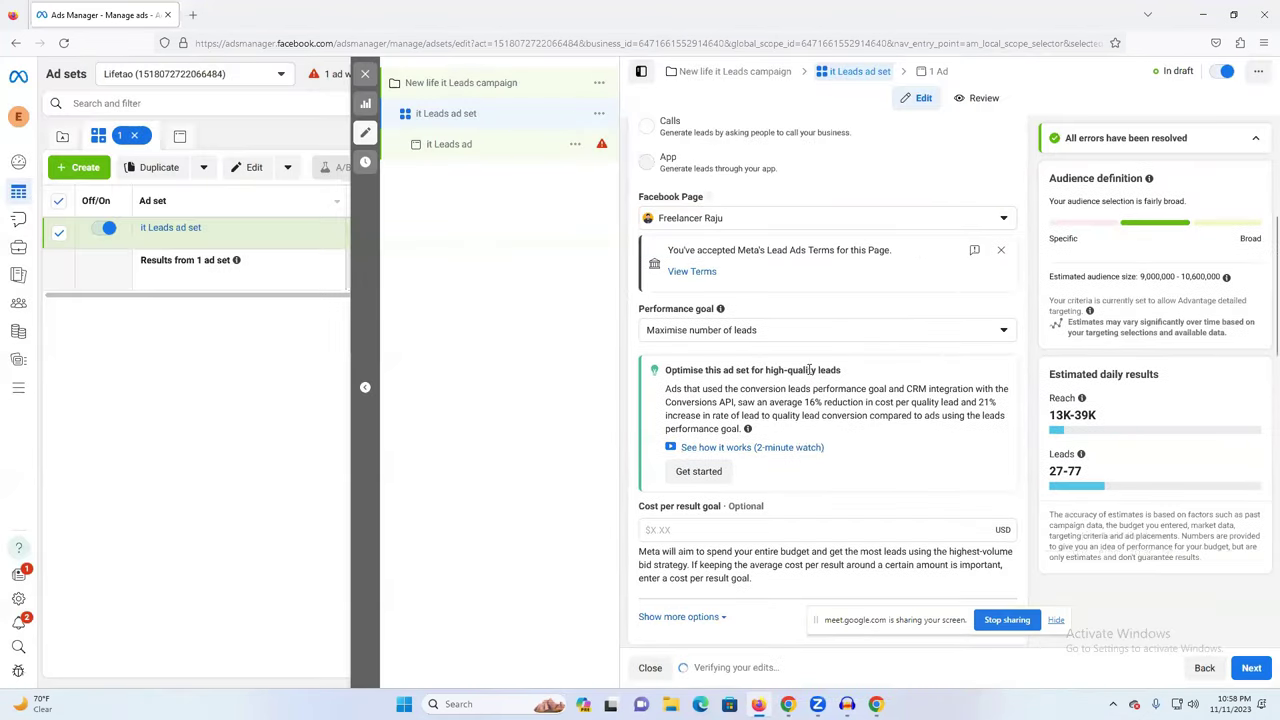
scroll(805, 375, down, 10)
click(1256, 669)
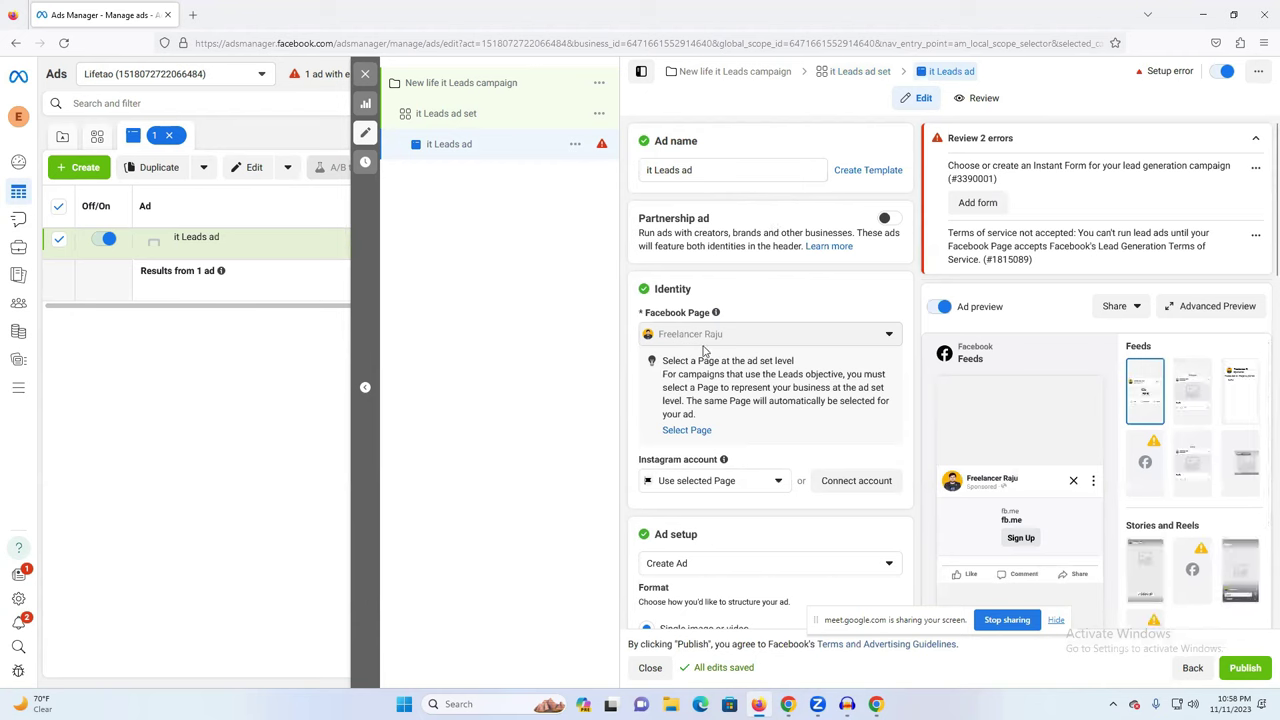
Step: Upload the Bengali digital marketing course image (1280 × 1280) from the computer as the media for the single-image ad
drag(660, 361, 818, 361)
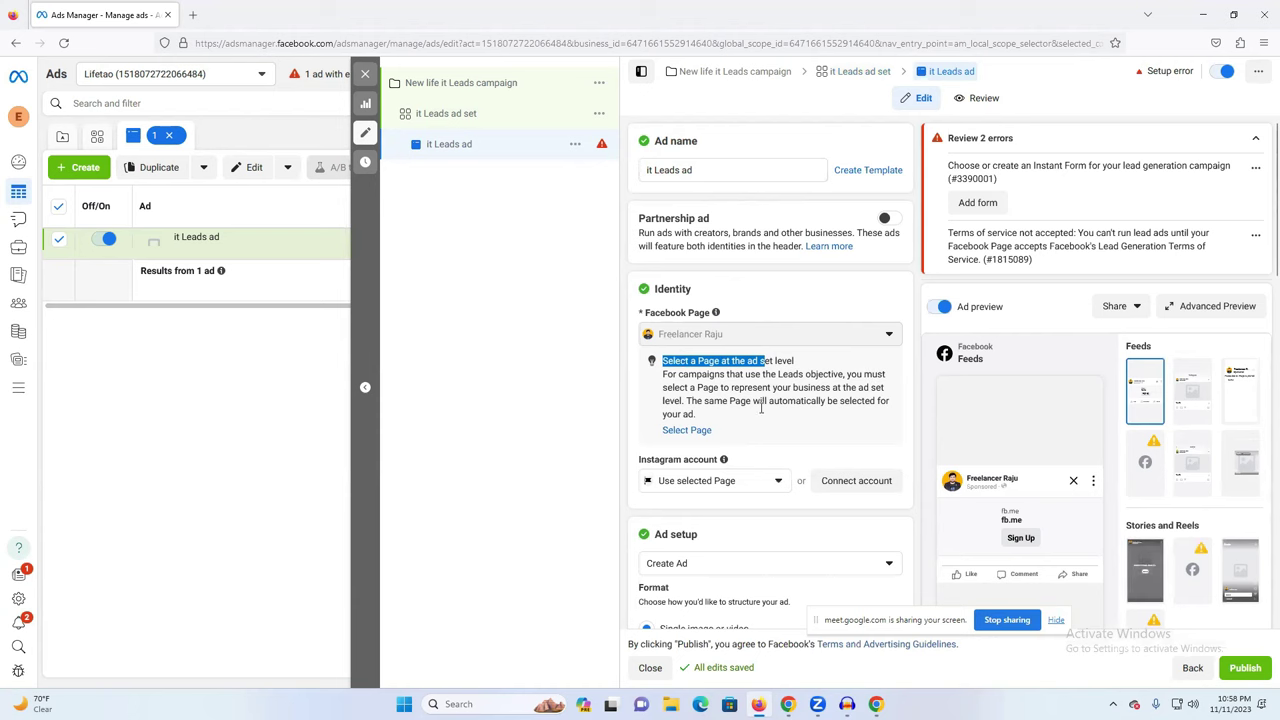
scroll(761, 407, down, 1)
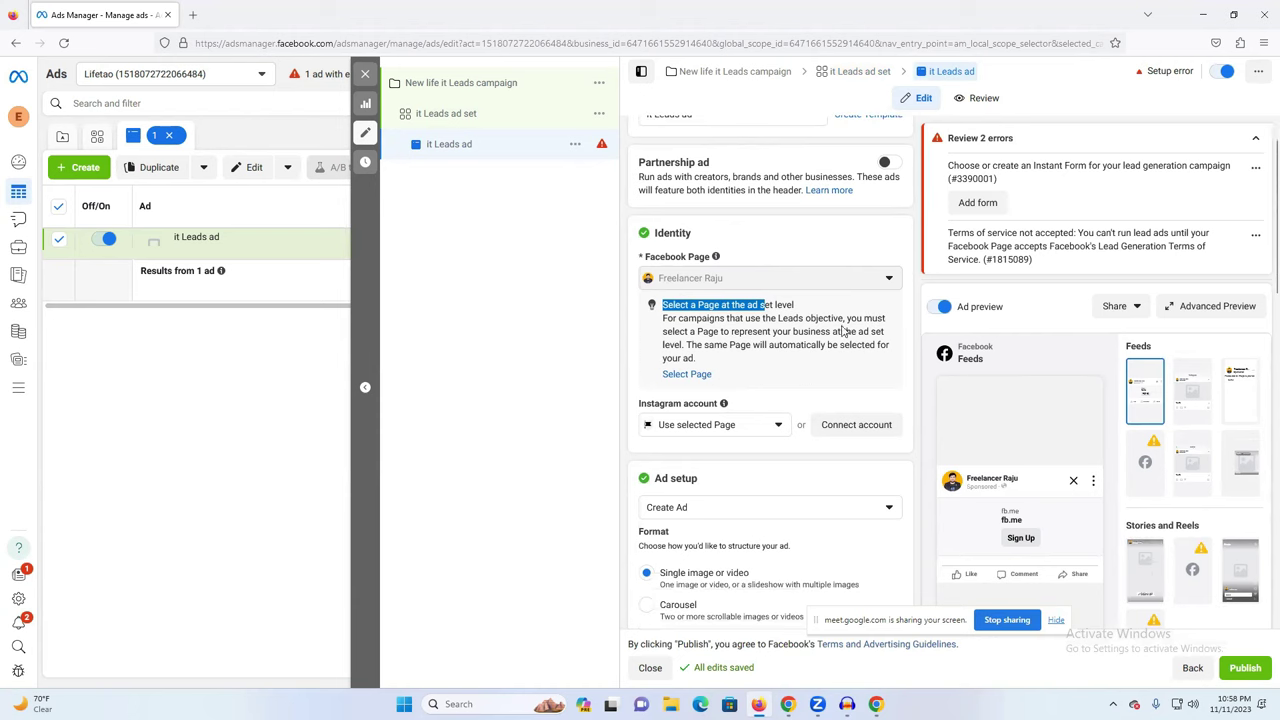
scroll(768, 331, down, 2)
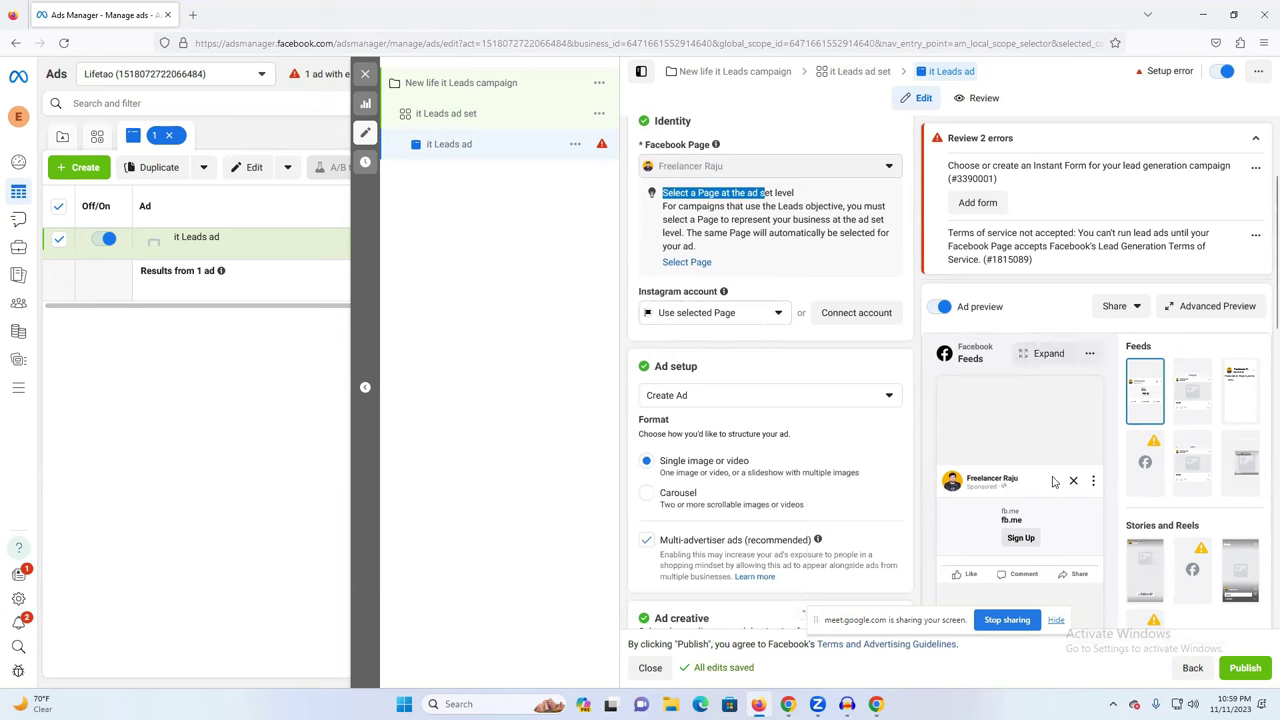
scroll(823, 452, down, 3)
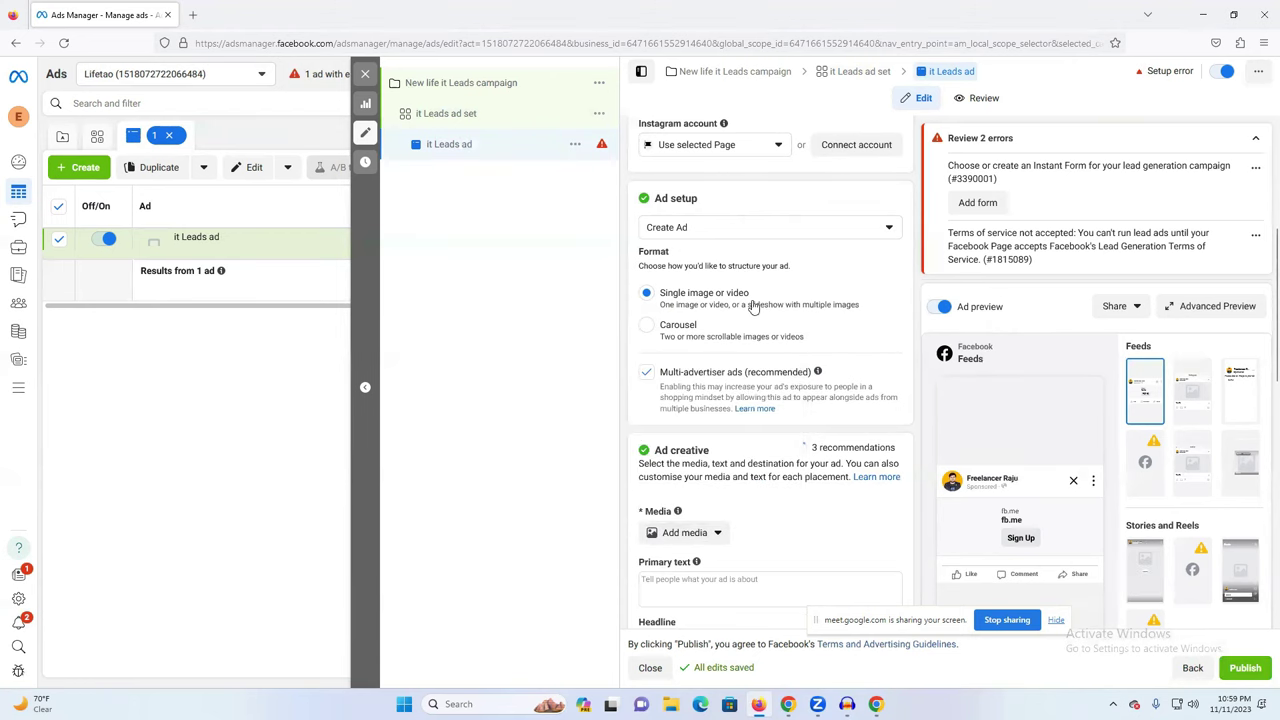
scroll(810, 313, down, 2)
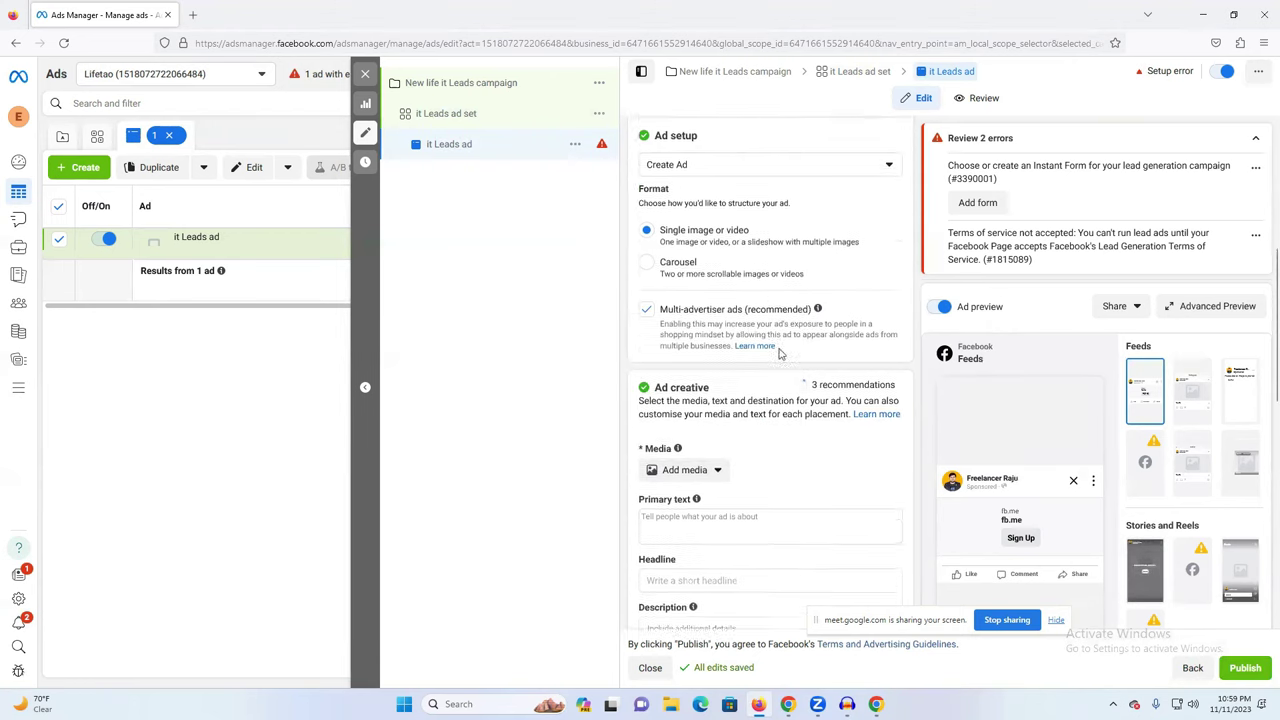
click(688, 421)
click(686, 452)
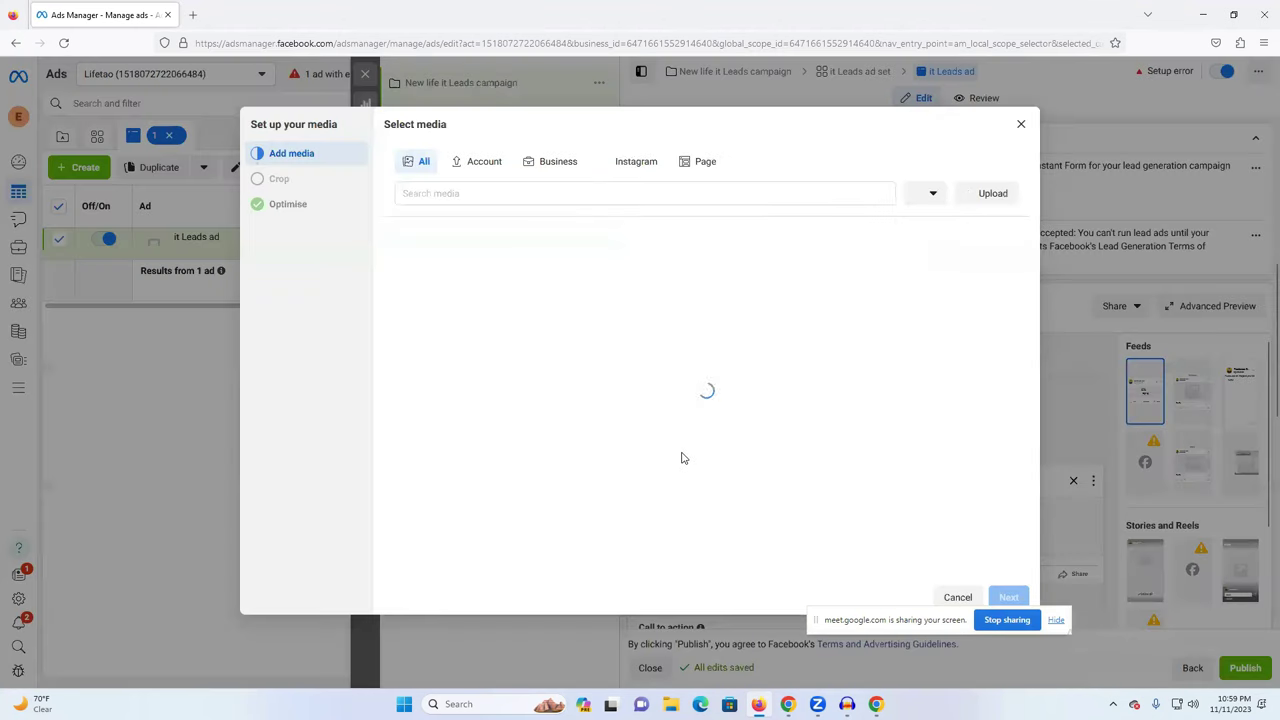
click(971, 203)
click(122, 168)
click(526, 337)
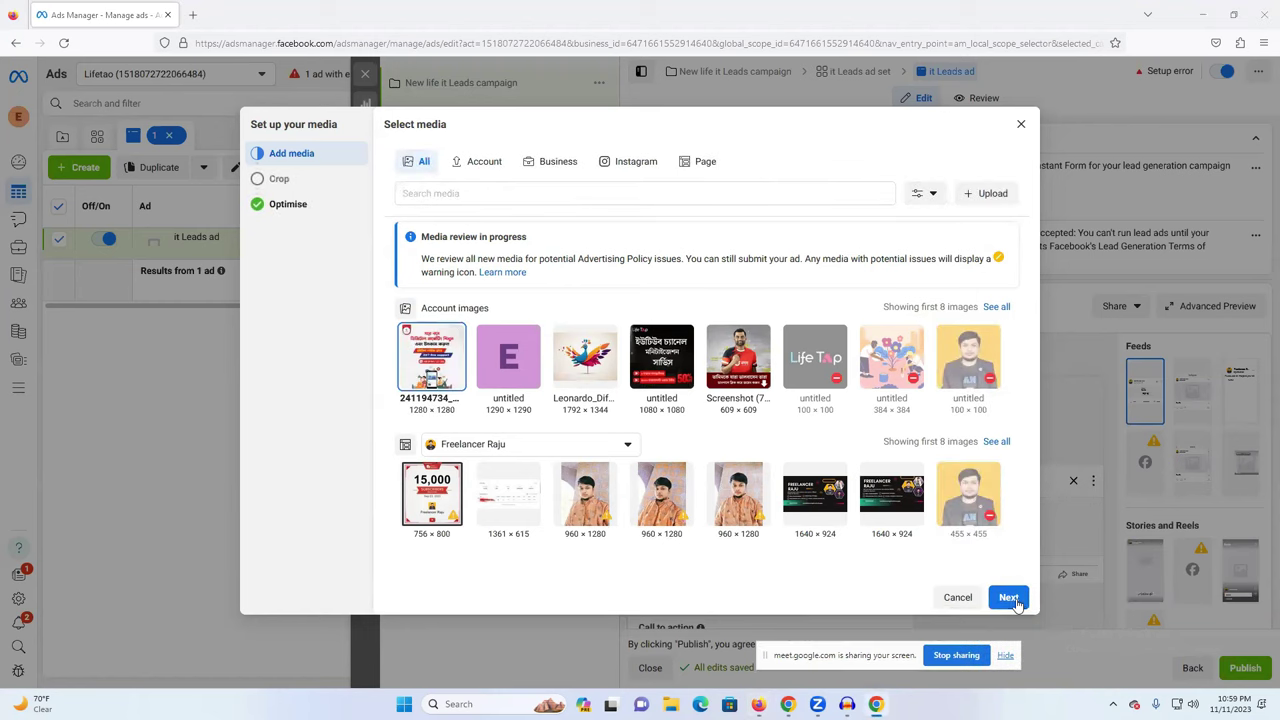
Step: Keep the original crop for every placement and all Advantage+ creative optimisations on, and finish the media setup
click(1009, 598)
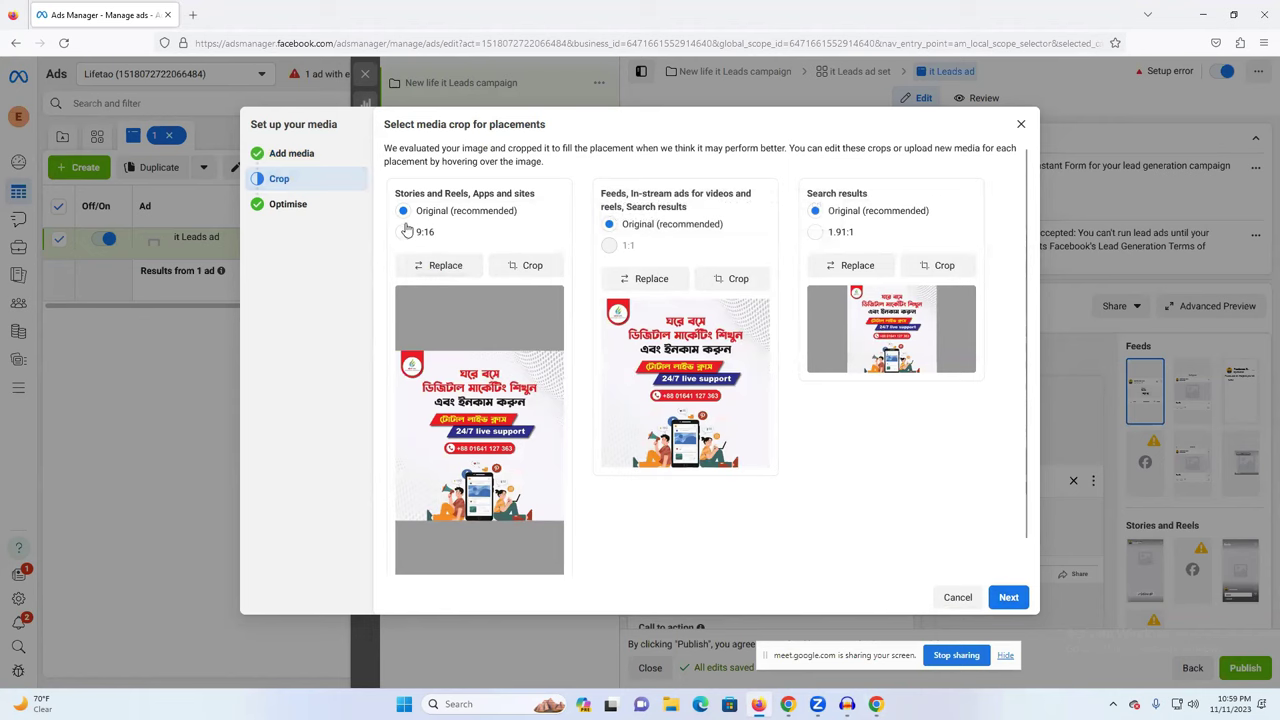
click(1009, 598)
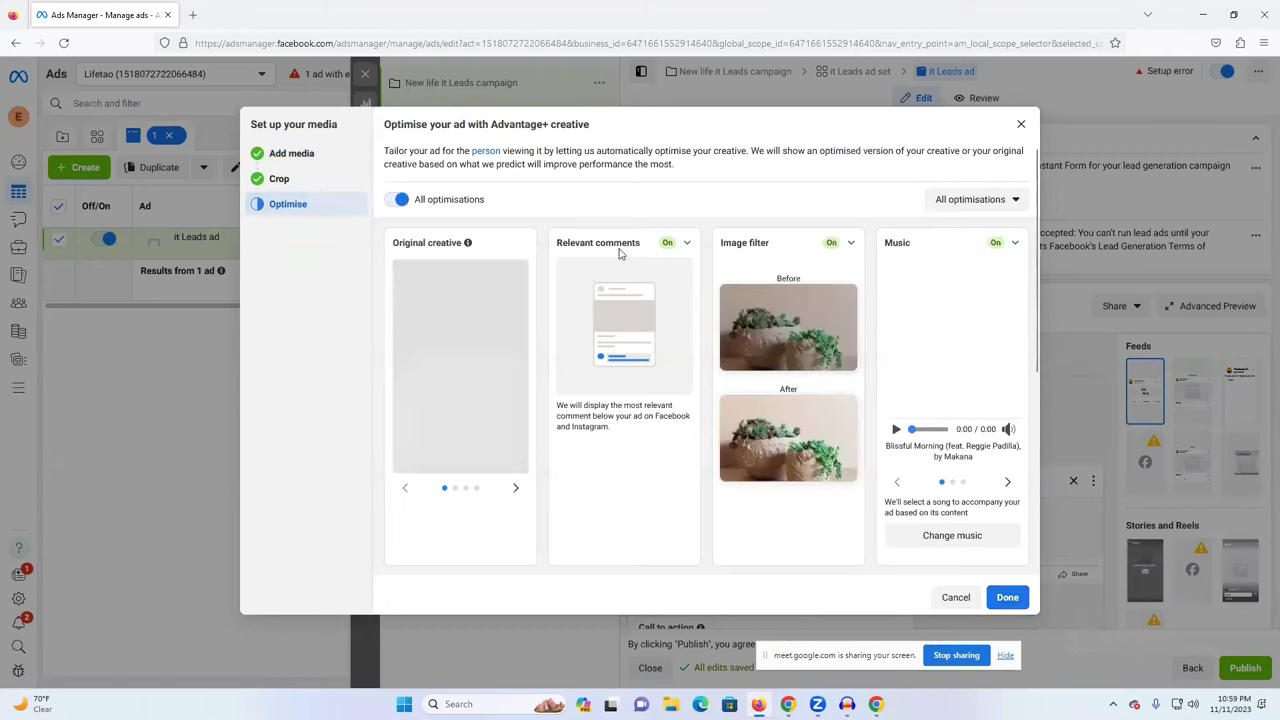
scroll(810, 430, down, 1)
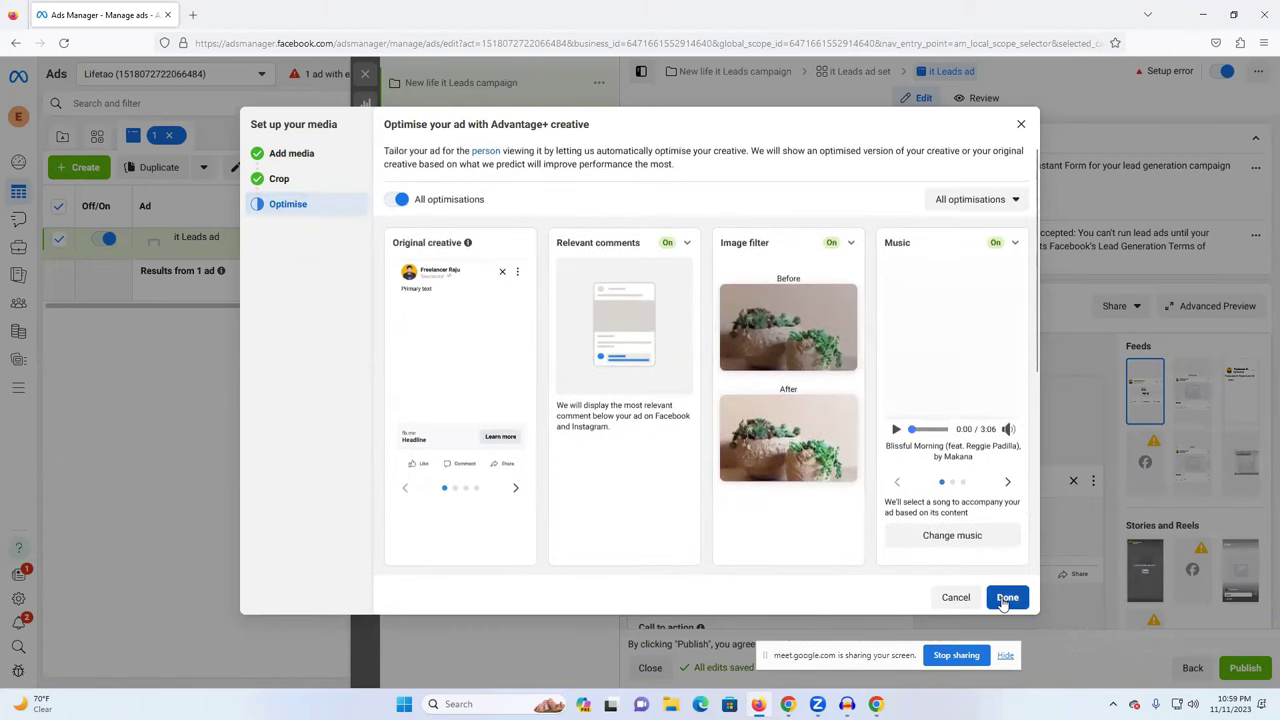
click(1006, 598)
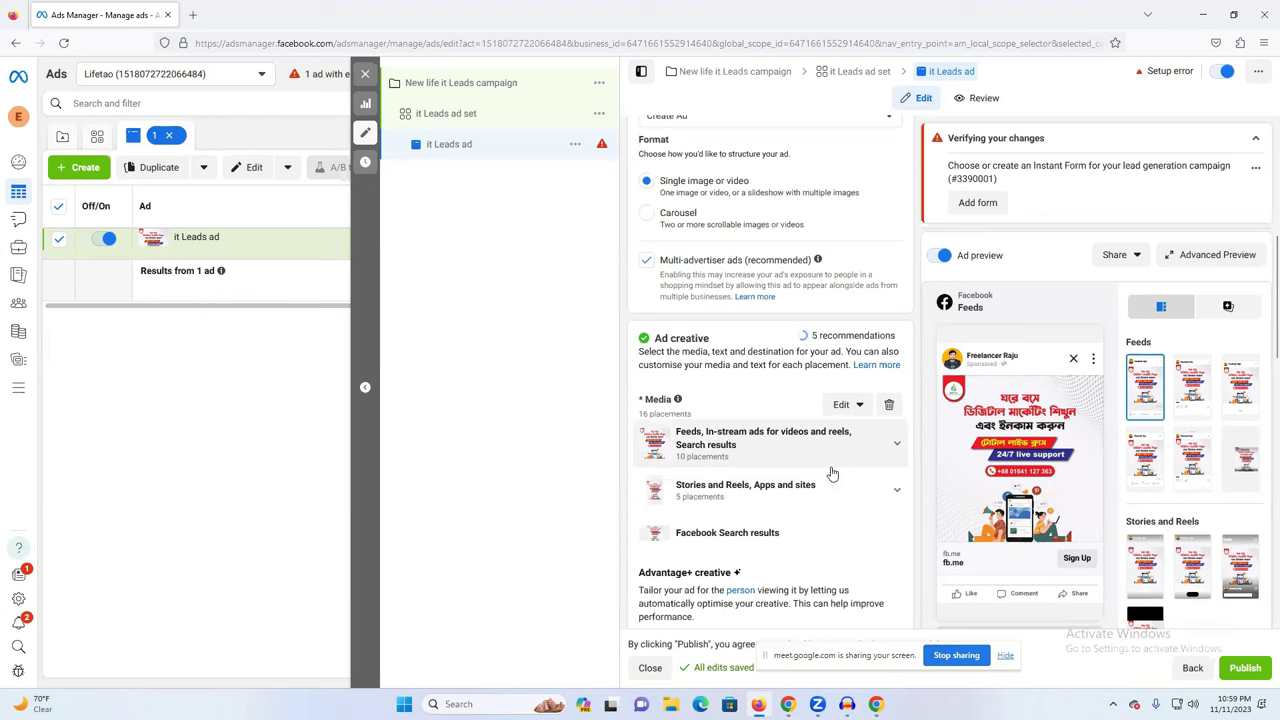
Step: Go past the Advantage+ creative summary and start editing the ad's primary text
scroll(832, 473, down, 3)
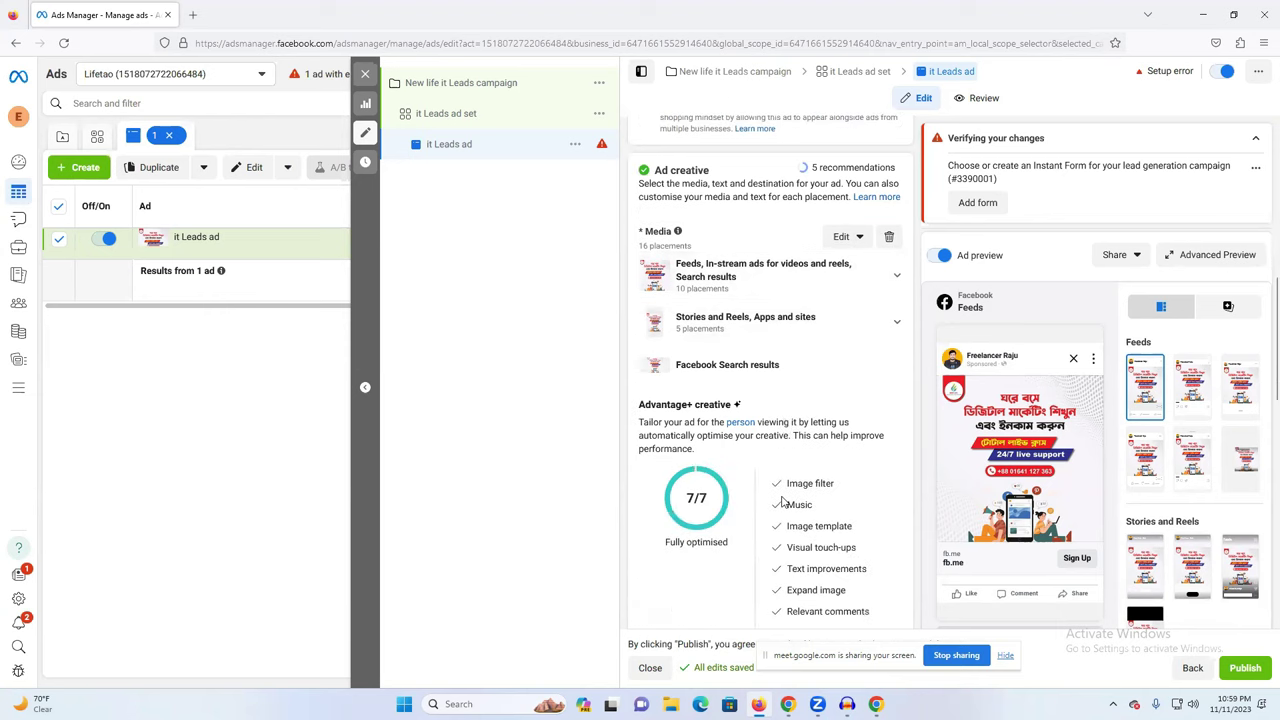
scroll(792, 475, down, 2)
click(705, 432)
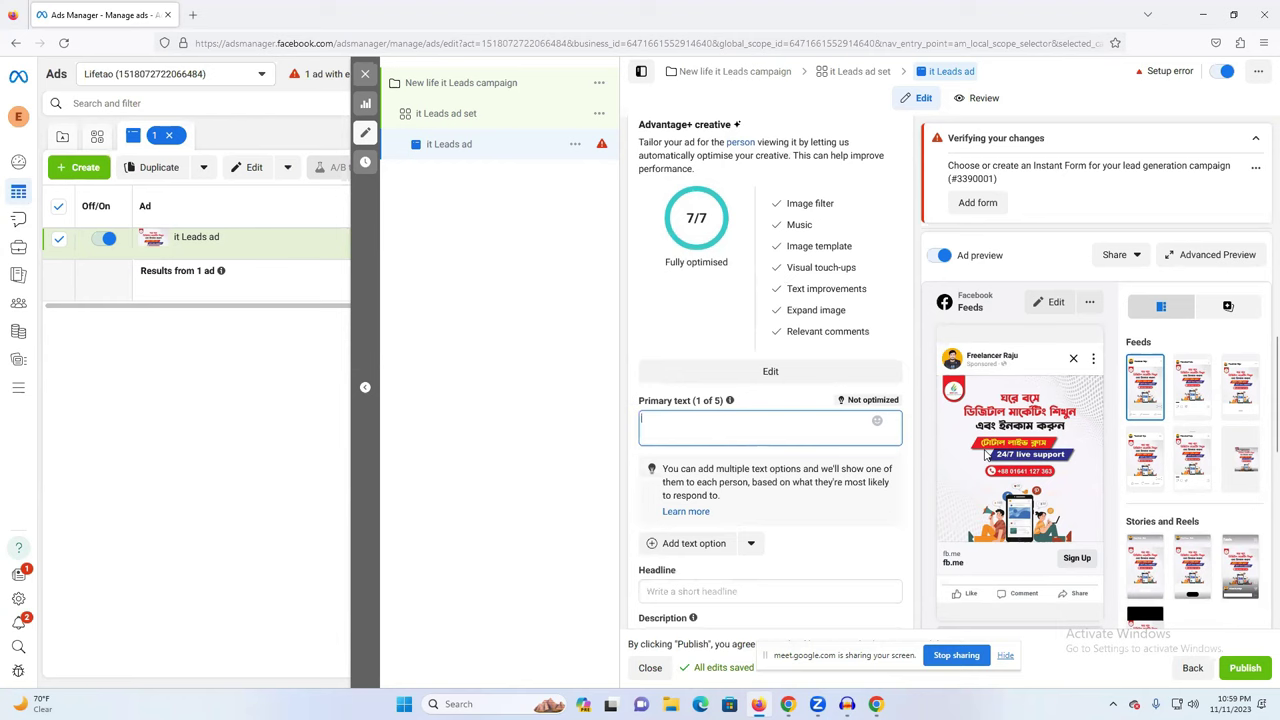
scroll(772, 560, down, 1)
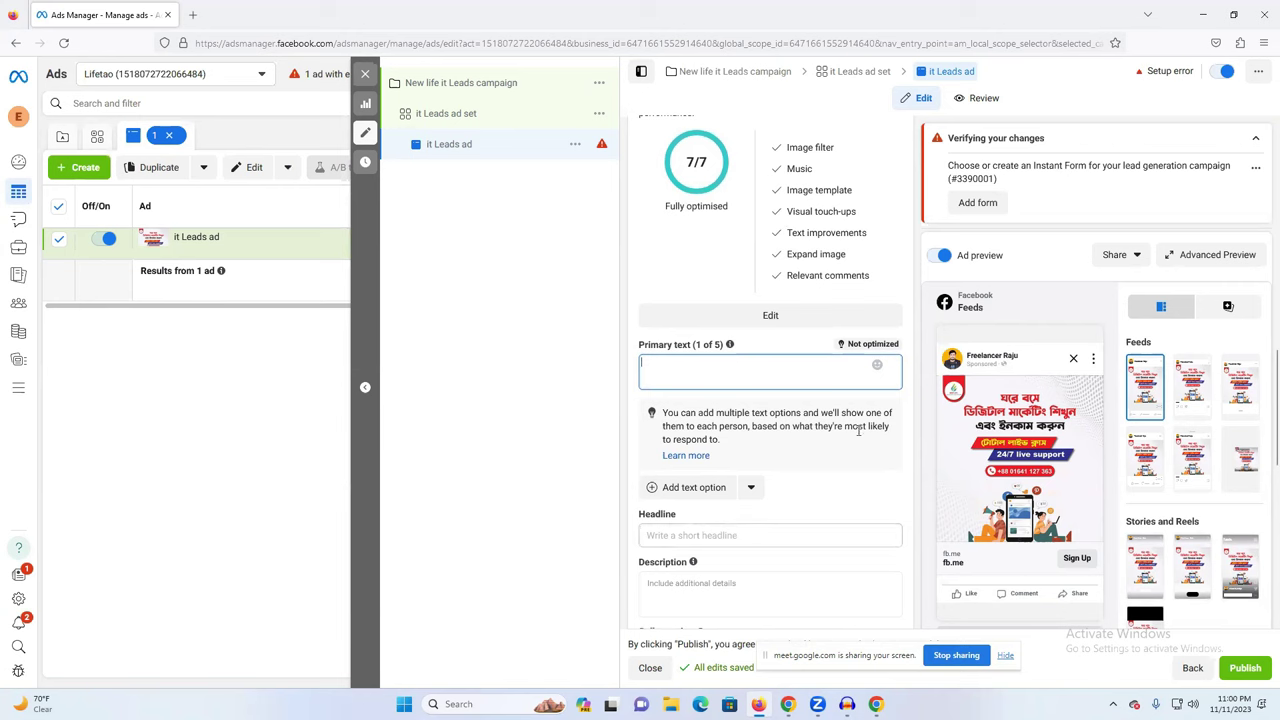
Step: Switch to Chrome, open Google Translate in a new tab and clear its source text, with Bengali as the source language
mouse_move(788, 704)
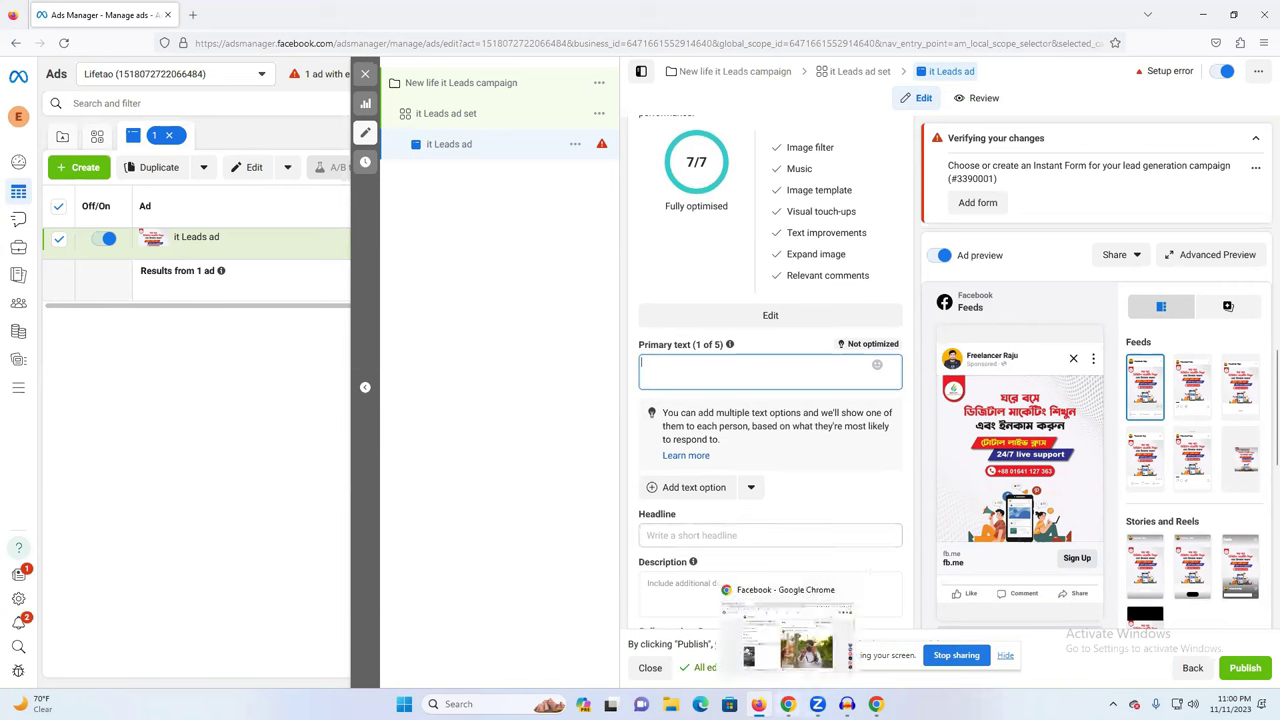
click(790, 640)
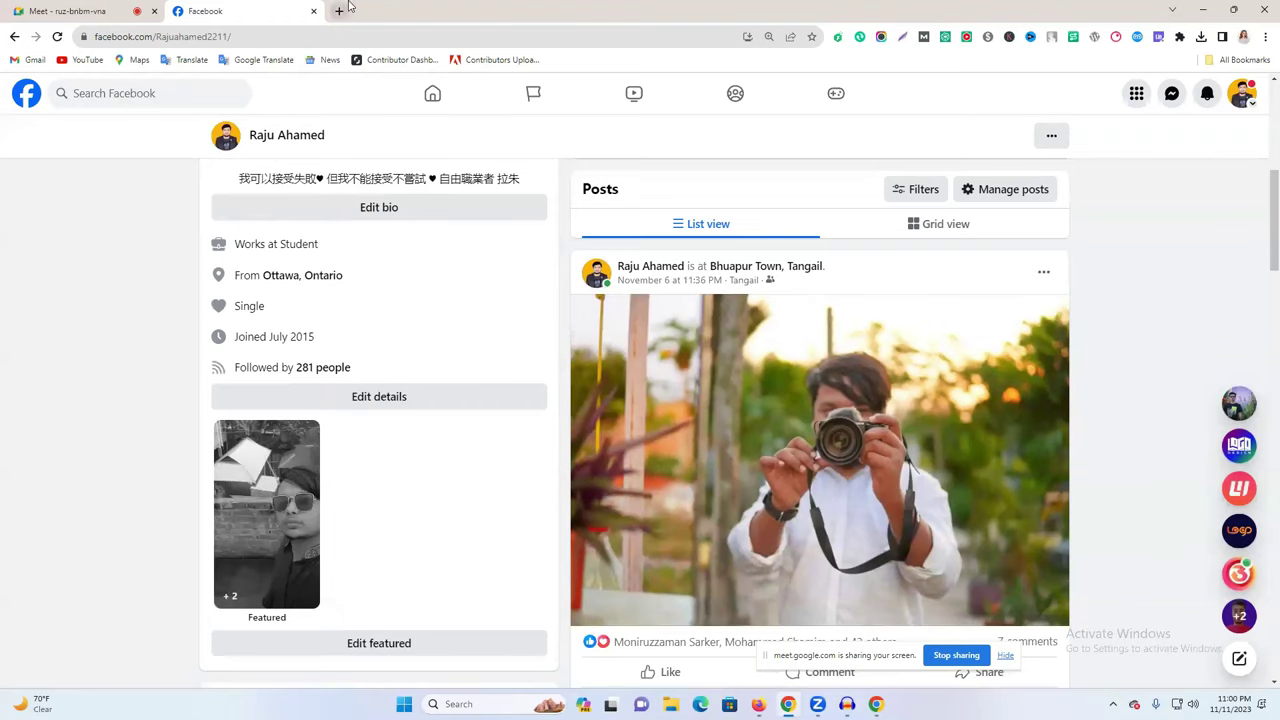
key(ctrl+t)
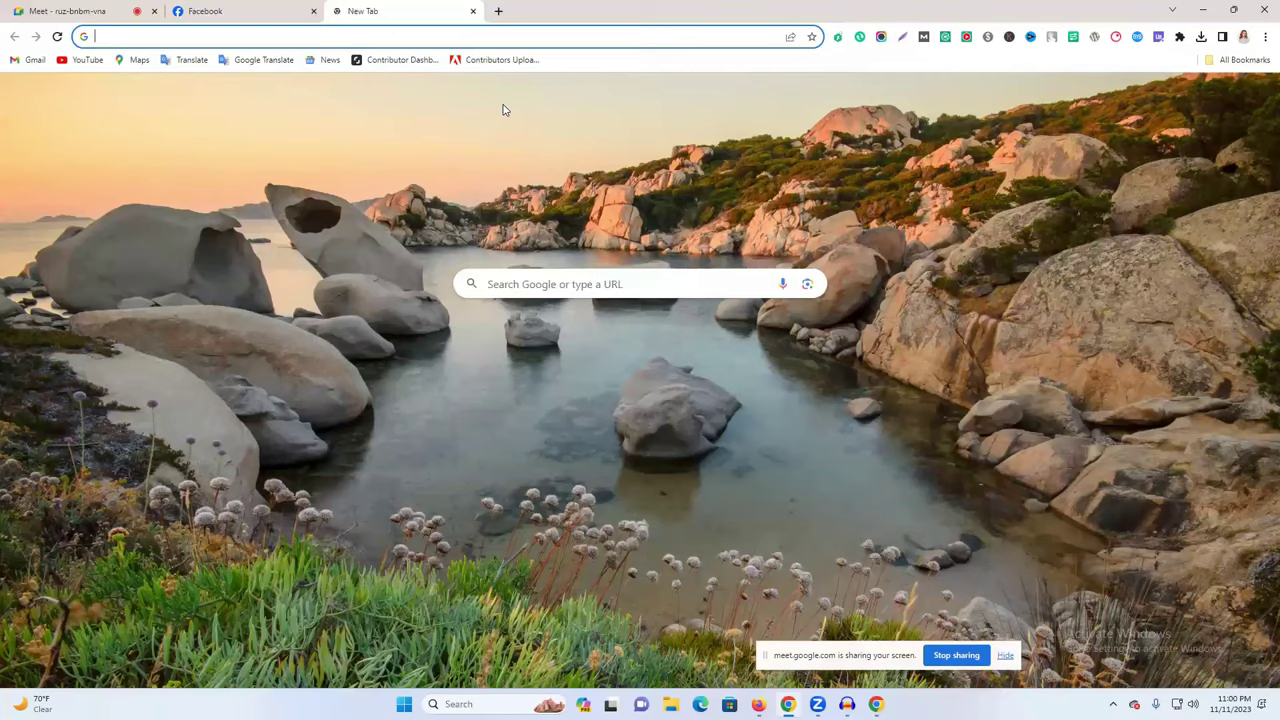
key(ctrl+v)
key(Return)
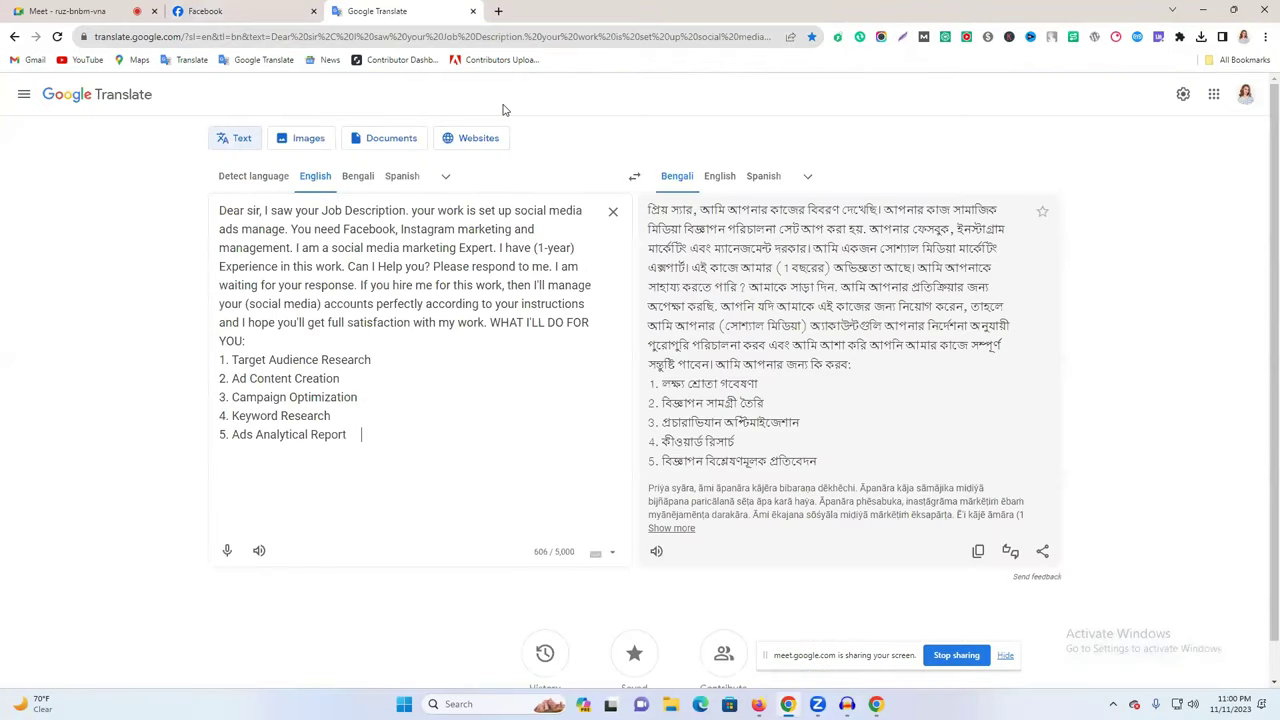
click(613, 211)
click(357, 176)
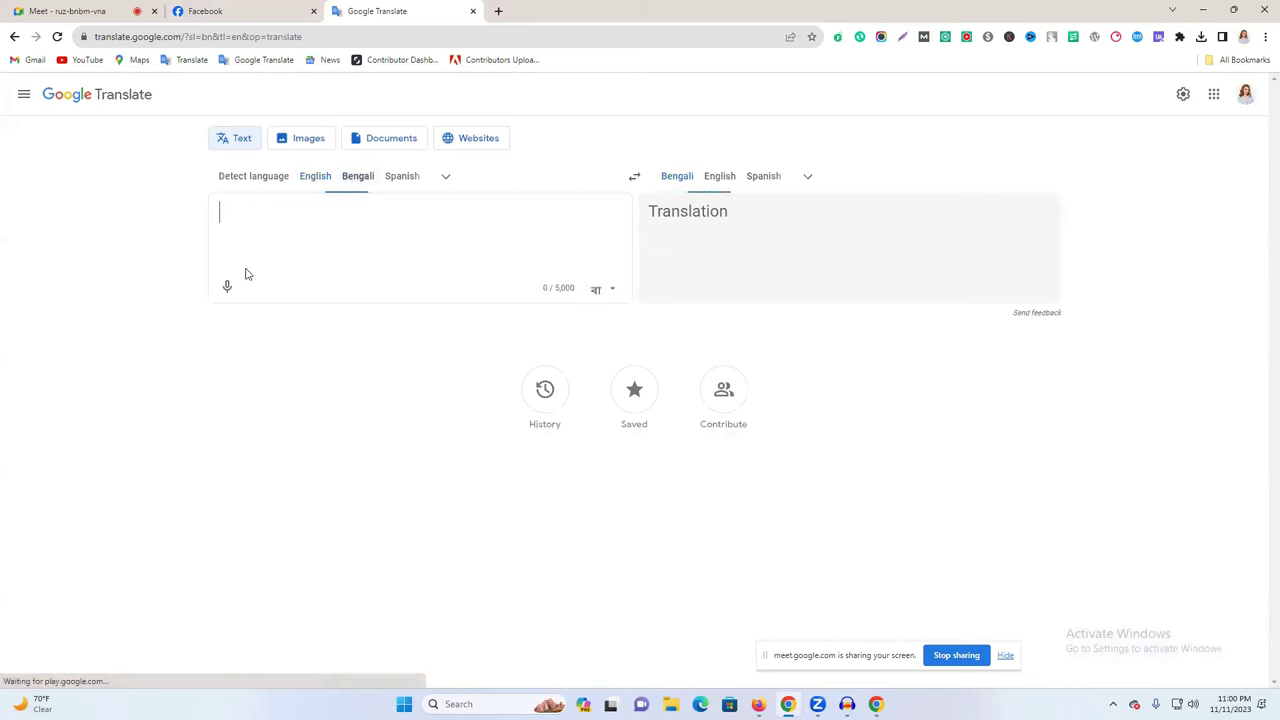
Step: Dictate the Bengali source text "ফিফটি পার্সেন্ট ডিসকাউন্টে কোর্সটা ডিজিটাল মার্কেটিং এর কোর্স করতে চাইলে যোগাযোগ করুন বা ফর্মটি ফিলাপ করুন"
click(227, 287)
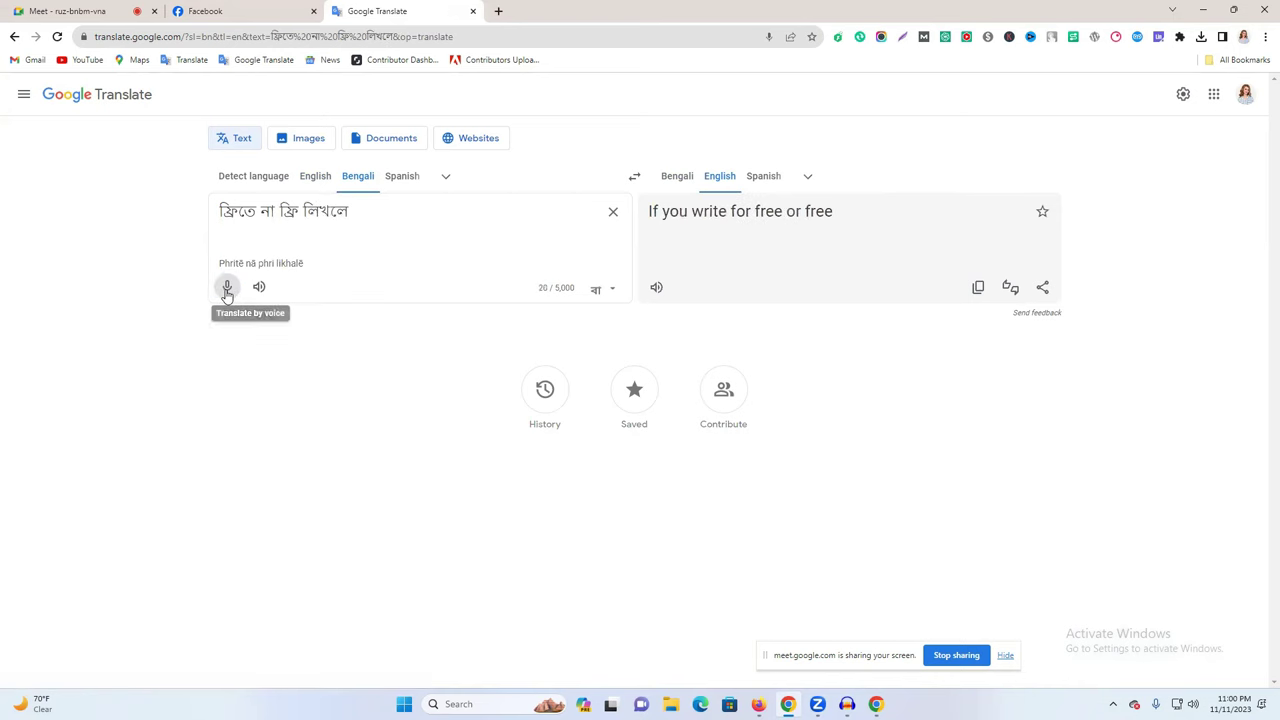
click(227, 289)
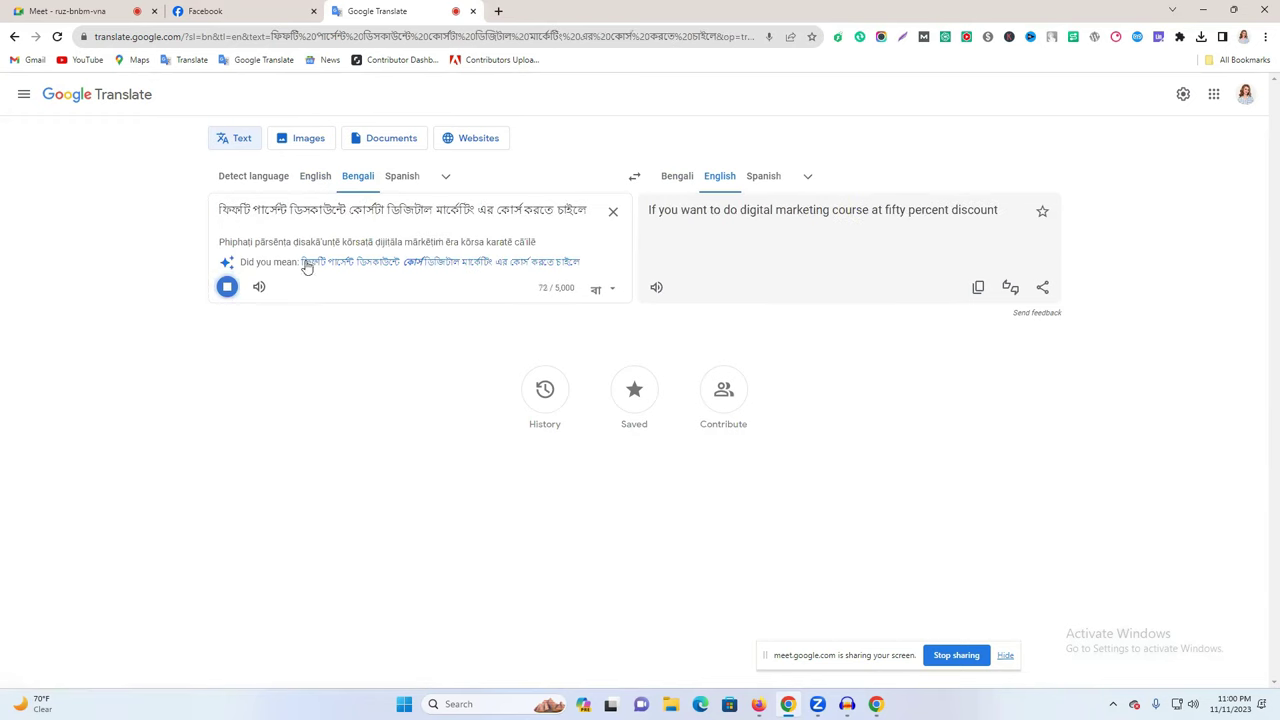
click(227, 289)
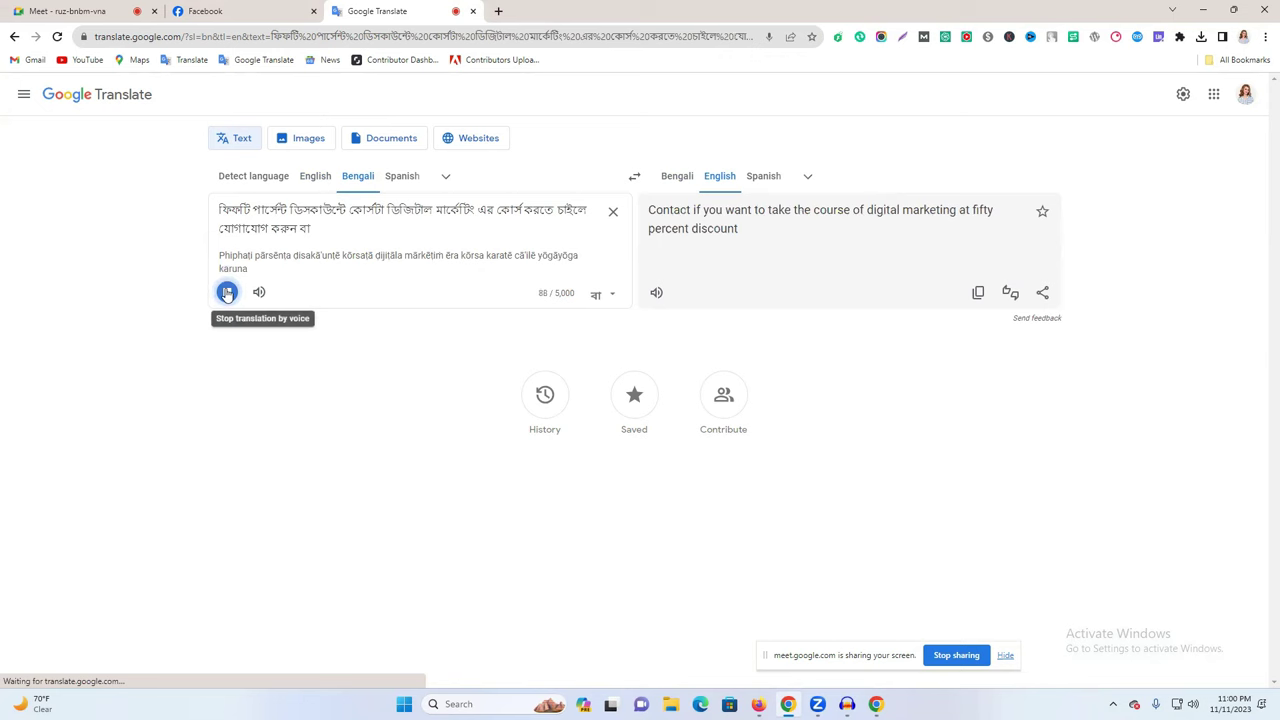
click(227, 291)
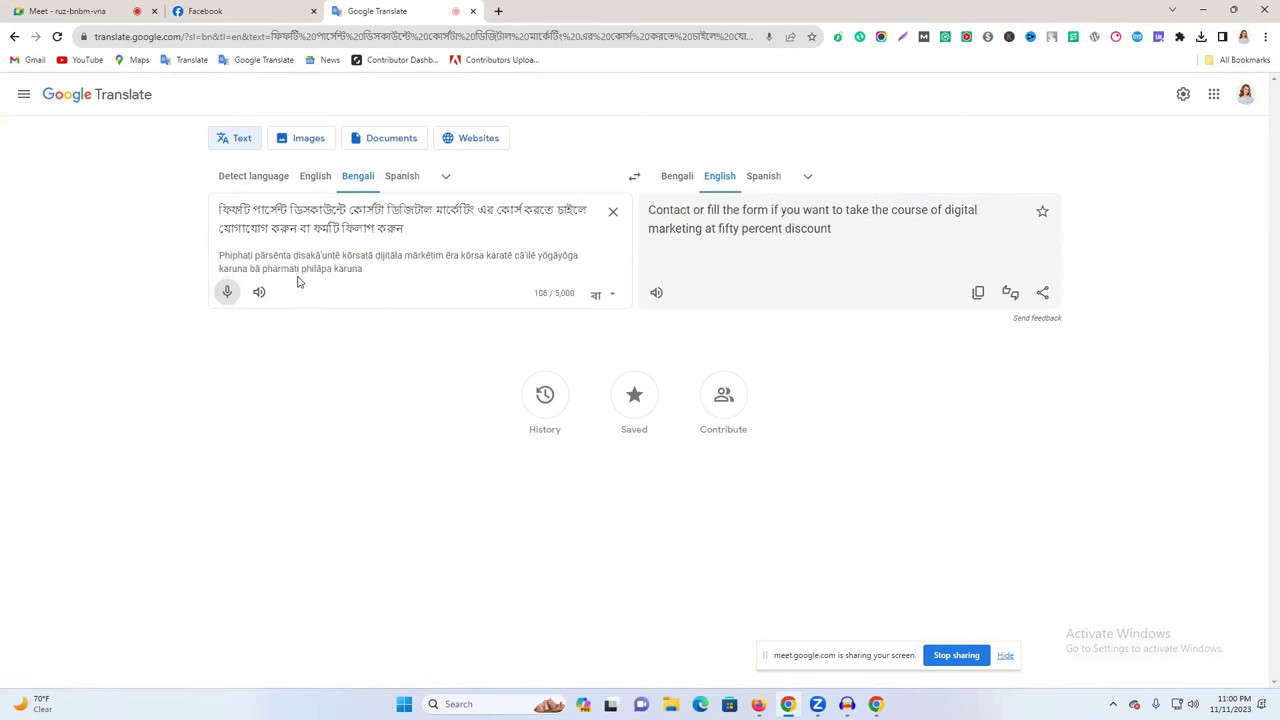
Step: Replace the spelled-out "ফিফটি পার্সেন্ট" at the start of the Bengali text with "৫০%"
drag(253, 212, 194, 216)
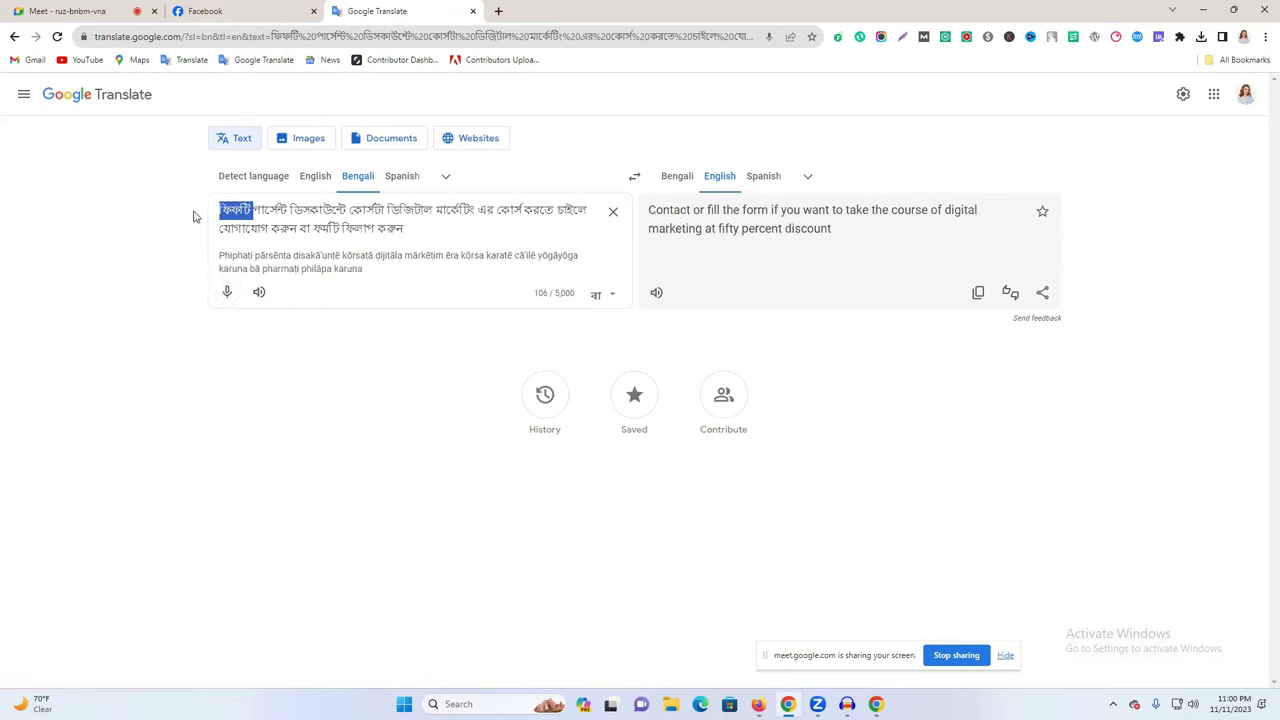
text(৫০)
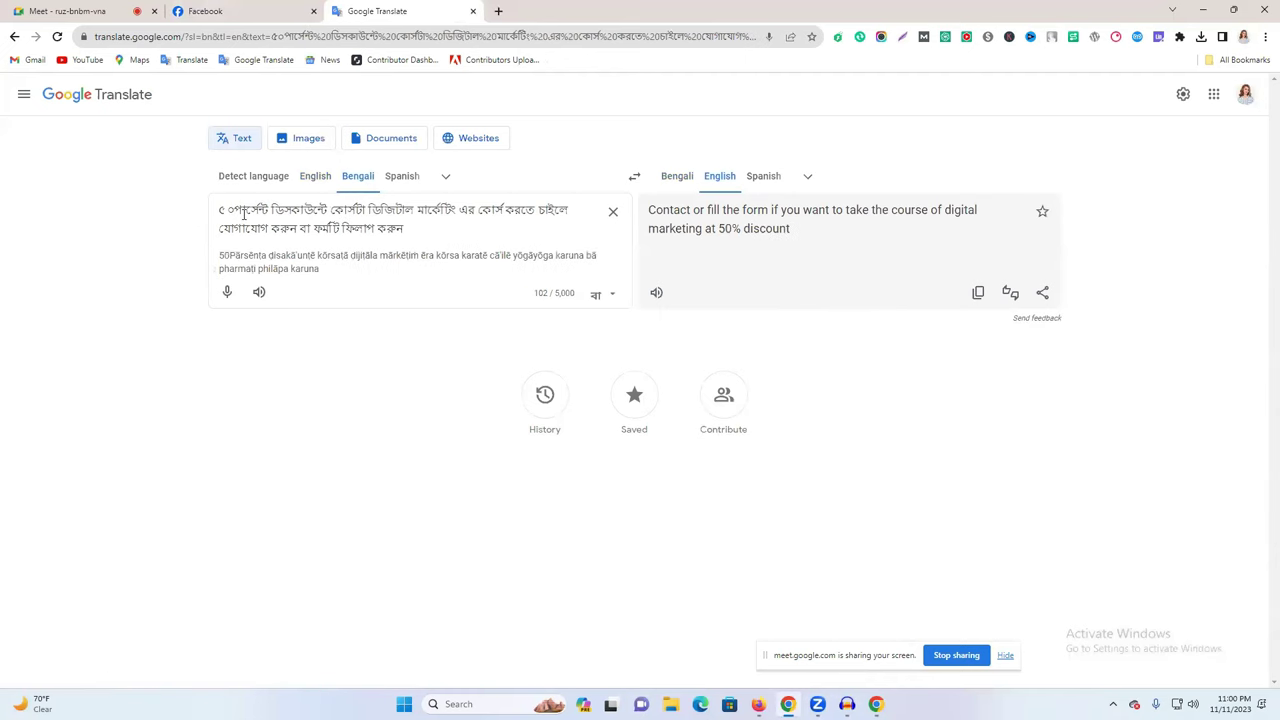
text(%)
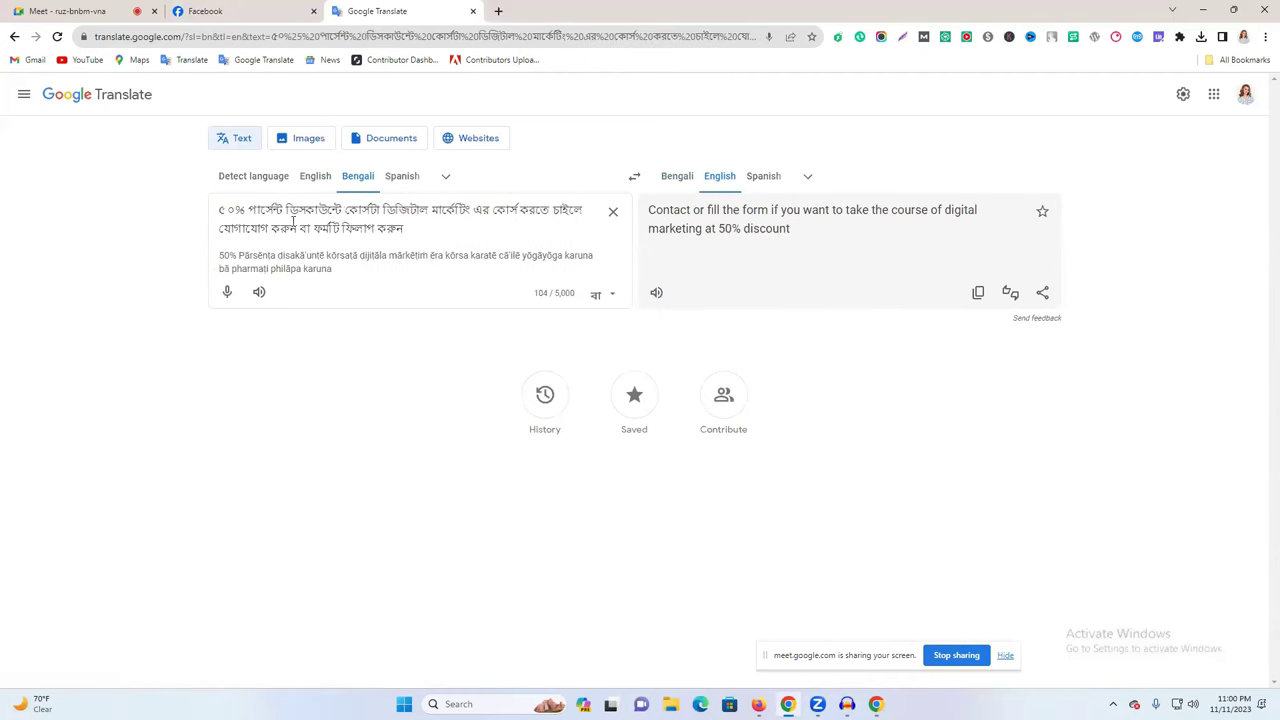
double_click(272, 212)
key(BackSpace)
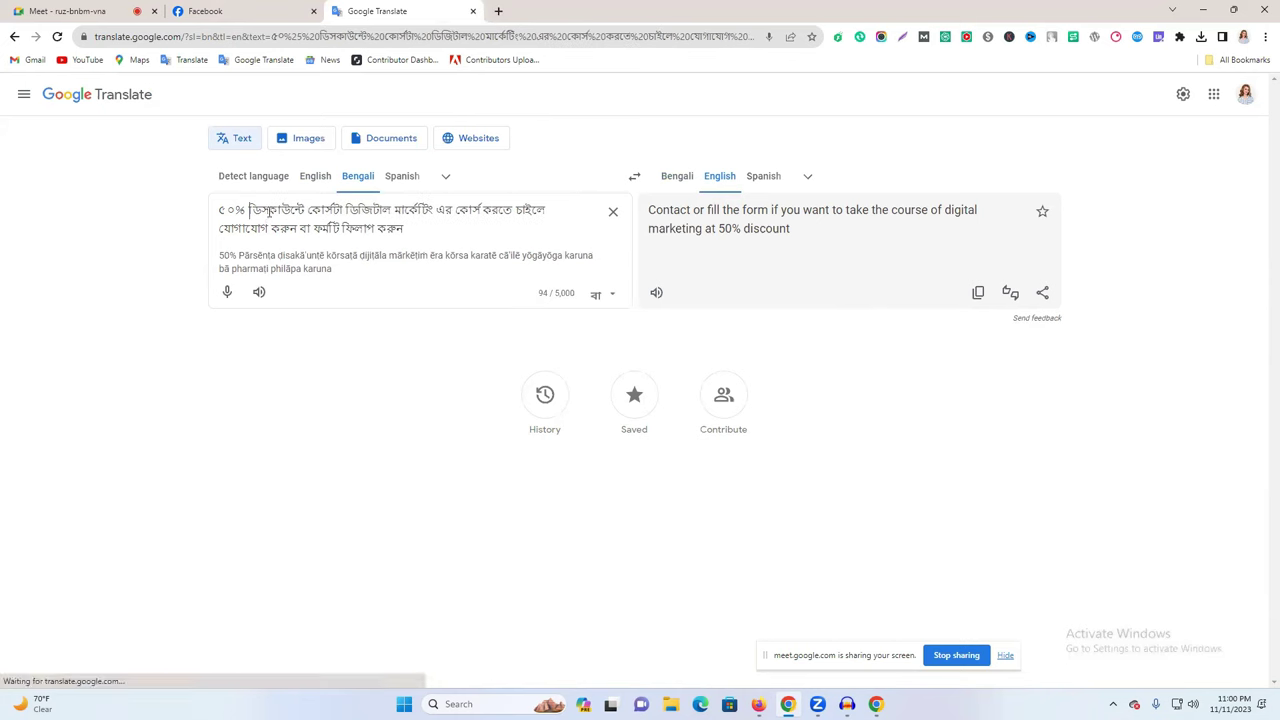
Step: Move the word "কোর্সটা" in the Bengali text to directly after "মার্কেটিং"
double_click(327, 212)
key(ctrl+c)
right_click(337, 210)
click(380, 240)
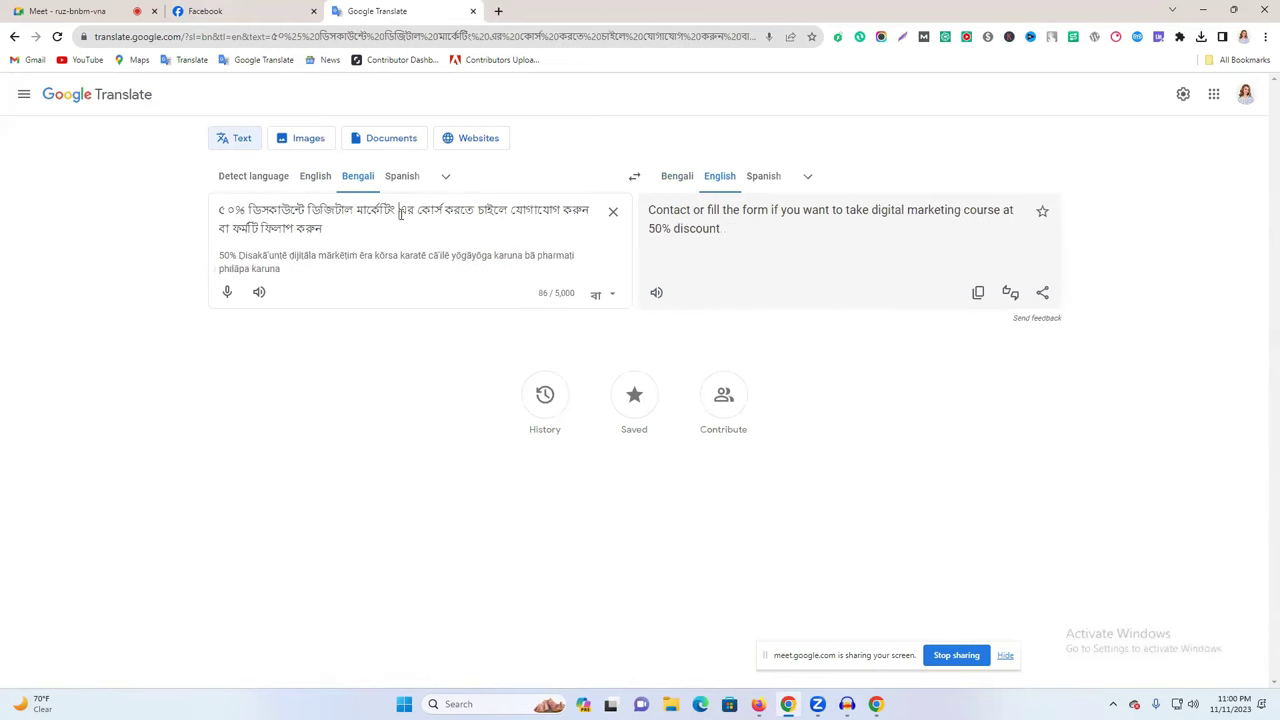
key(ctrl+v)
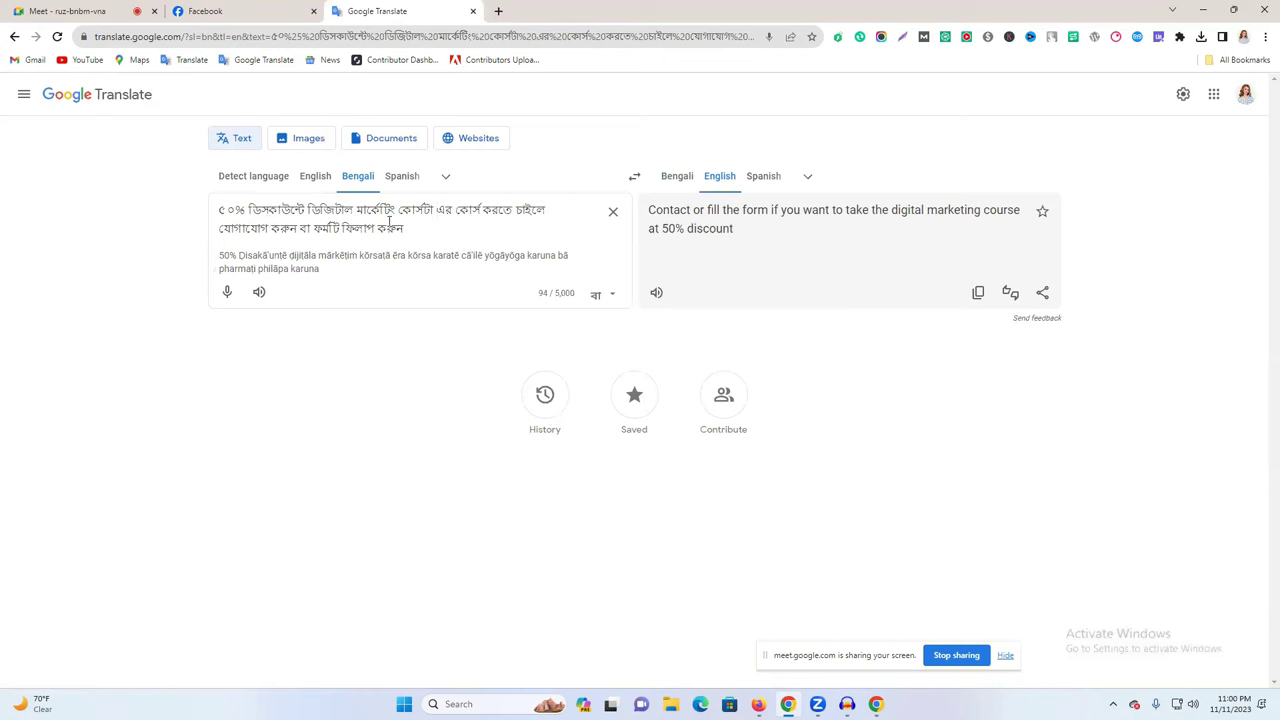
Step: Delete "কোর্সটা এর" from the Bengali text so the phrase reads "ডিজিটাল মার্কেটিং কোর্স করতে চাইলে"
double_click(446, 211)
click(484, 212)
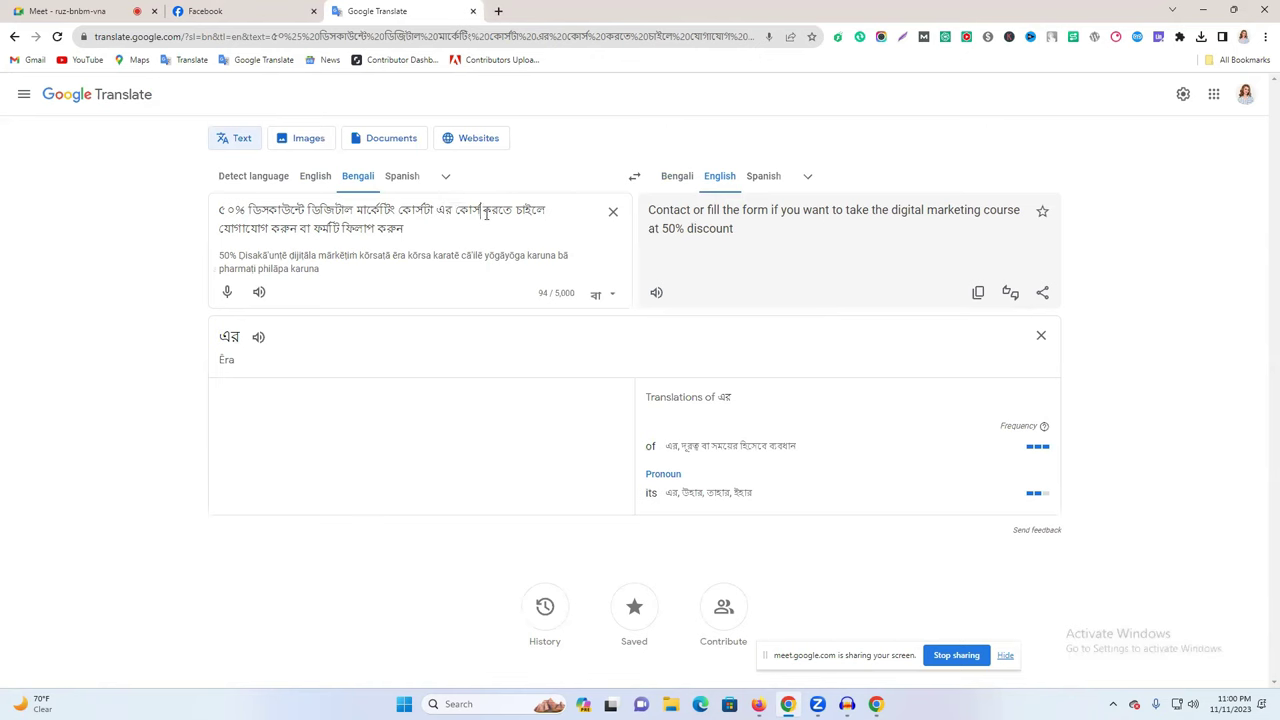
drag(456, 211, 399, 211)
key(BackSpace)
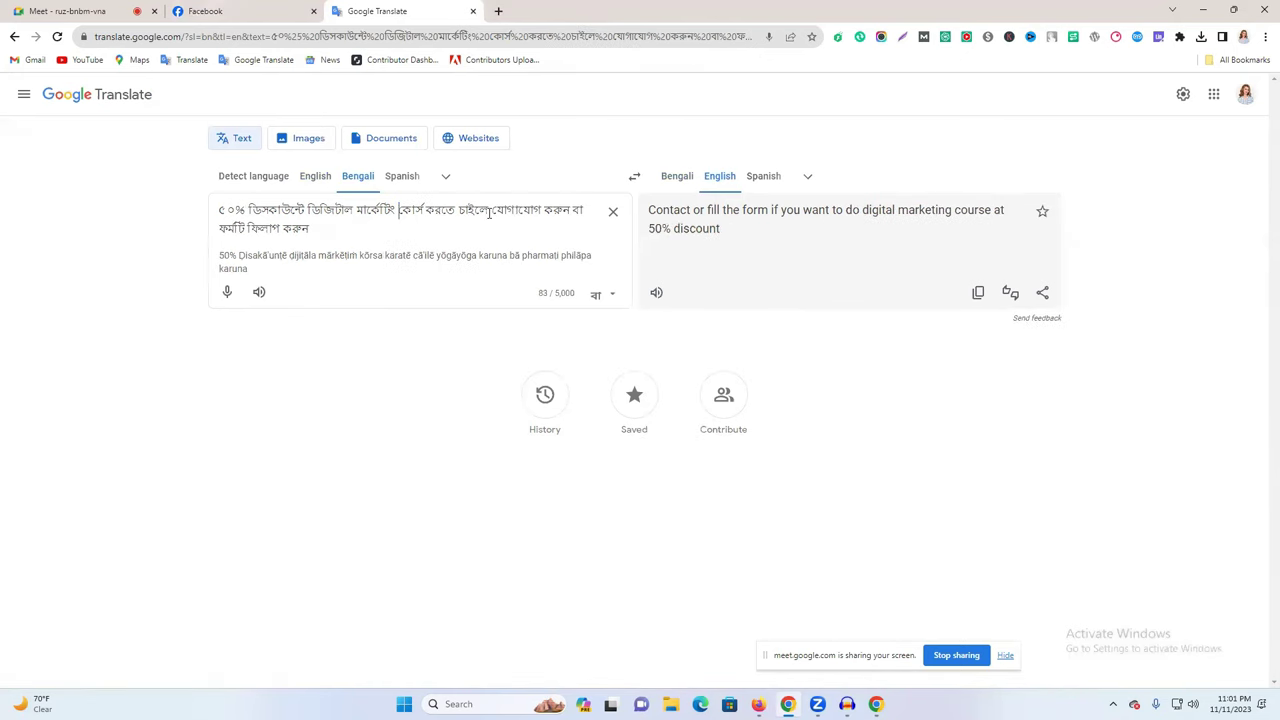
Step: Replace "যোগাযোগ করুন বা" with "SIGNUP" before "ফর্মটি" in the source text, using English as the source language
drag(489, 212, 569, 213)
key(BackSpace)
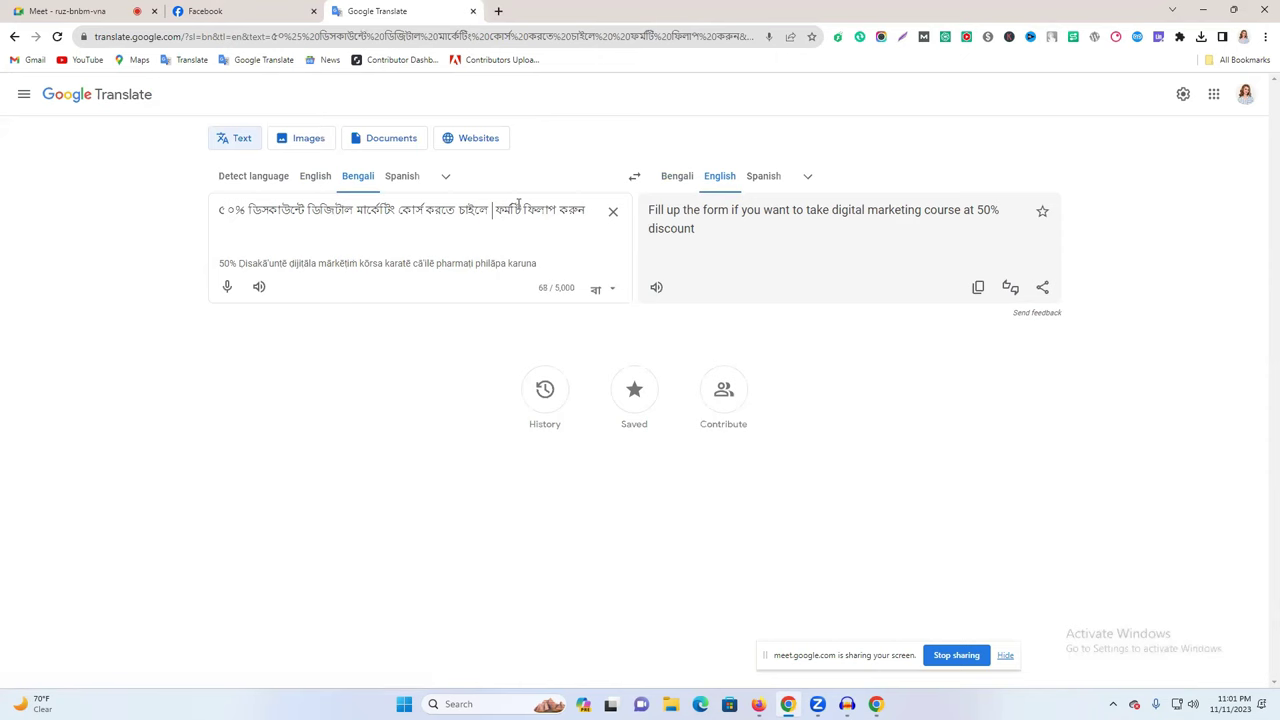
click(324, 176)
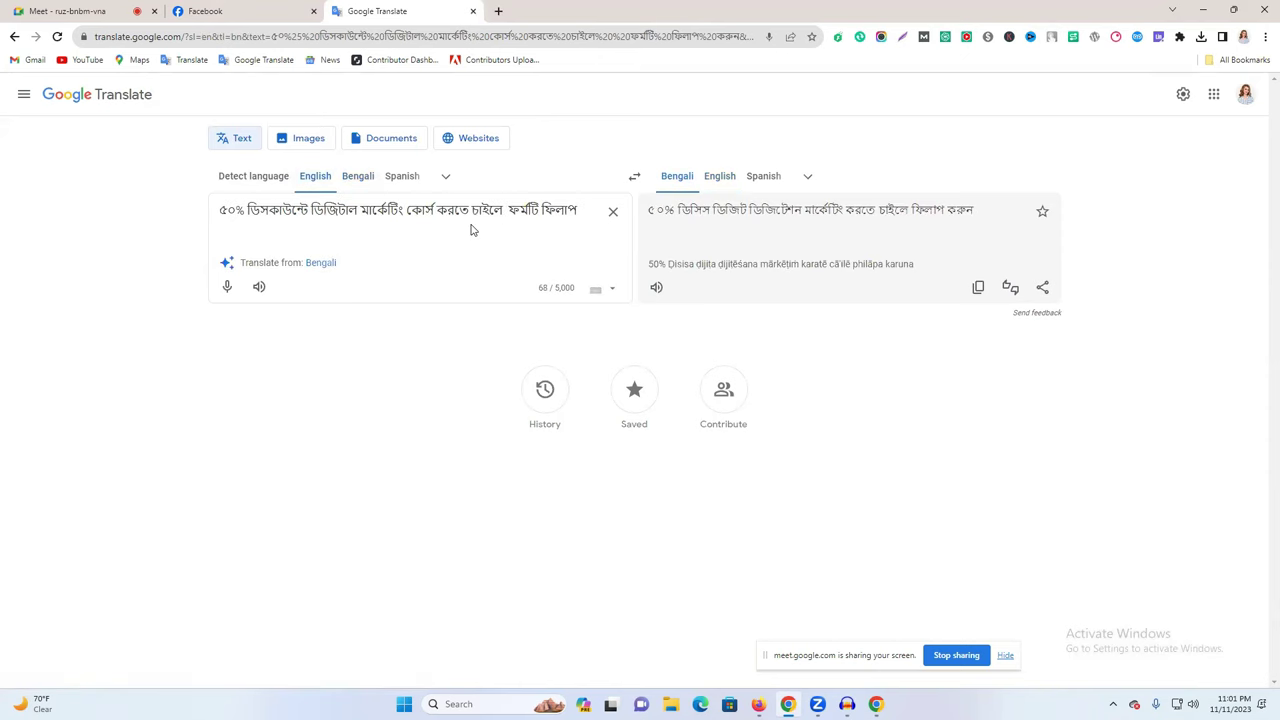
text(SING)
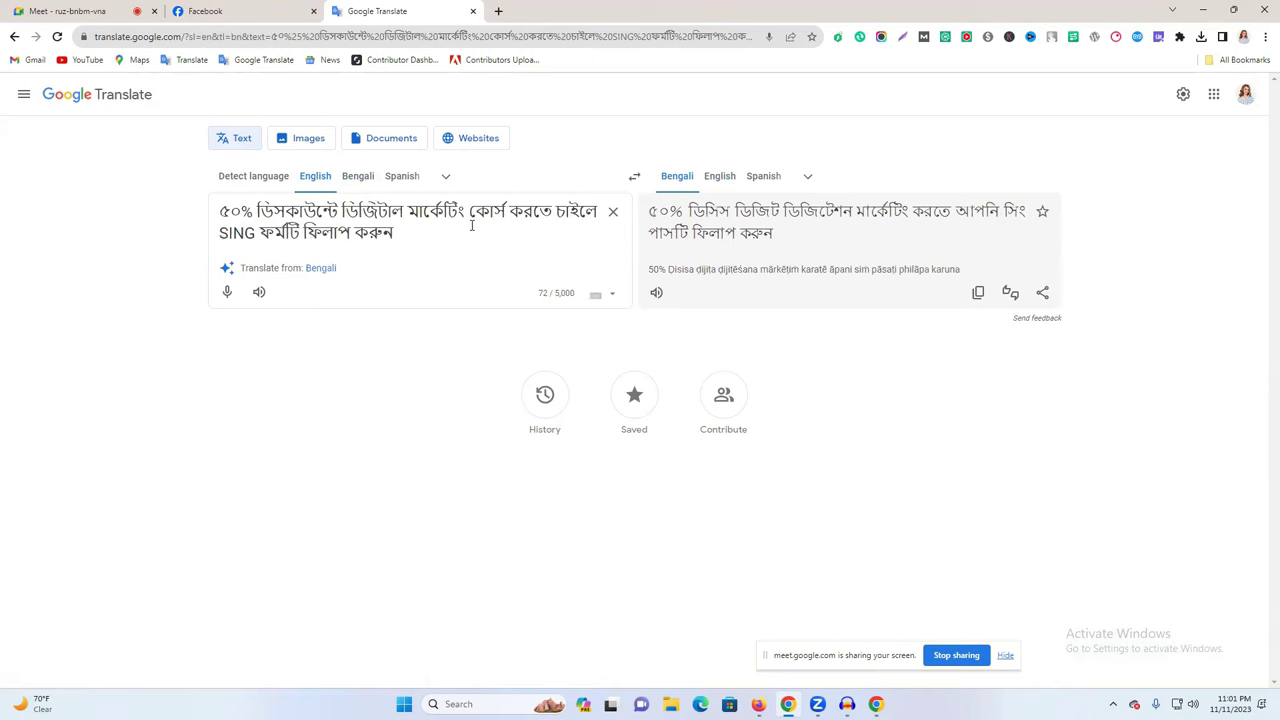
key(BackSpace)
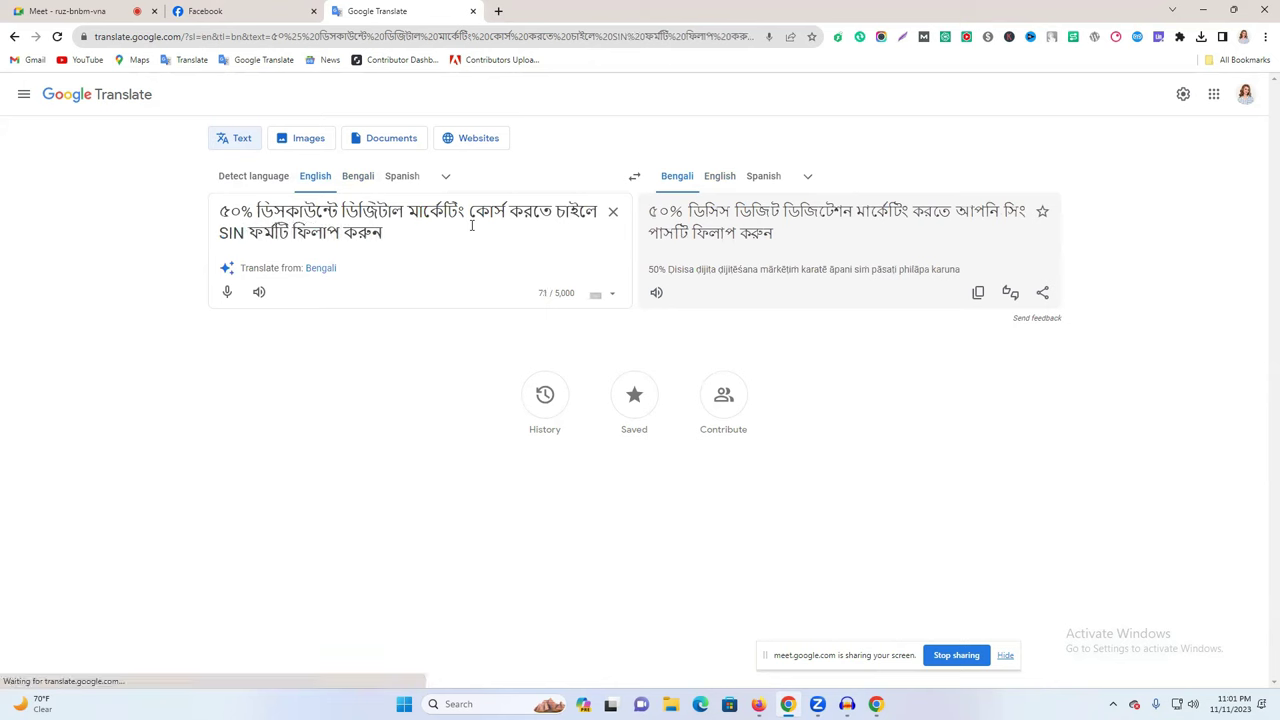
key(BackSpace)
text(HN)
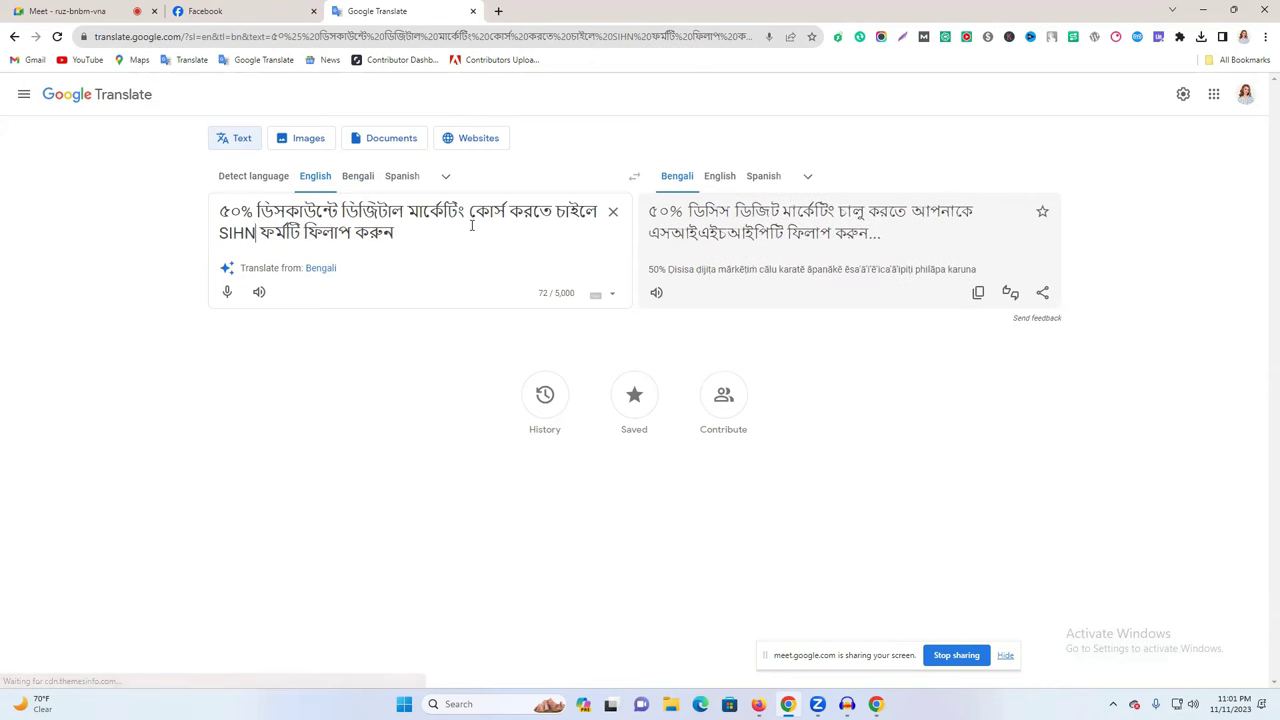
key(BackSpace)
key(BackSpace)
key(BackSpace)
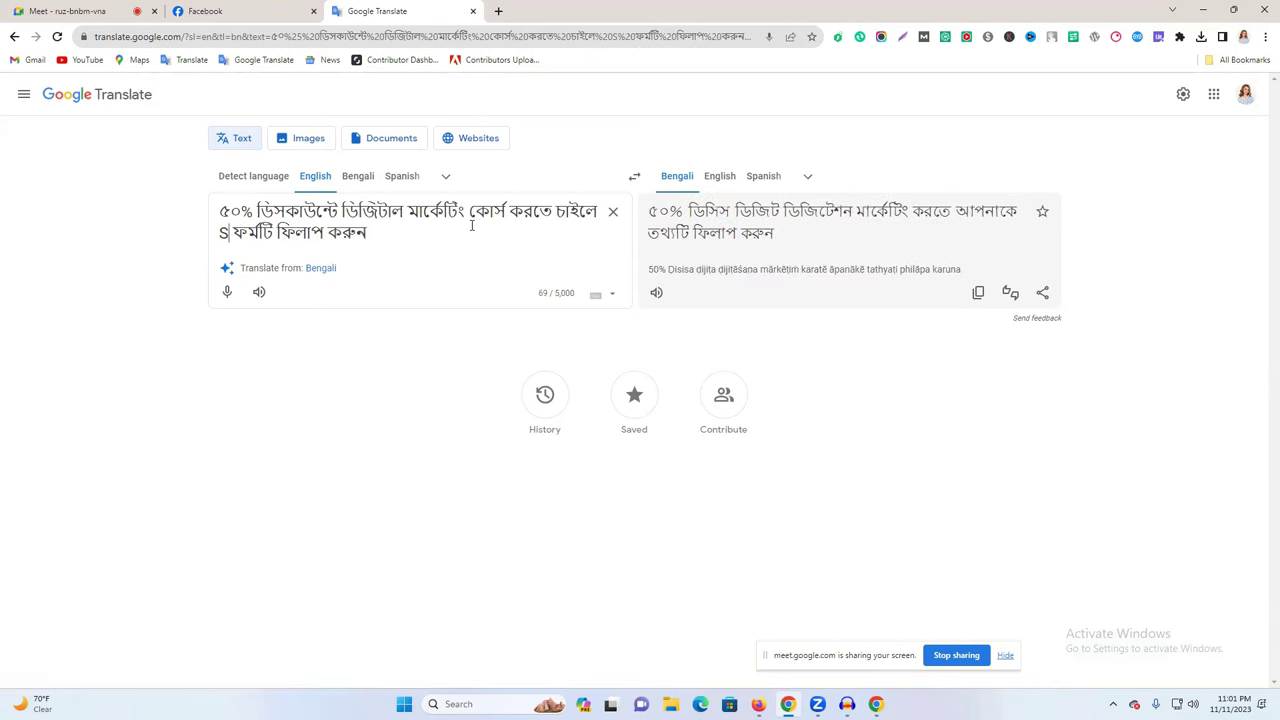
text(I)
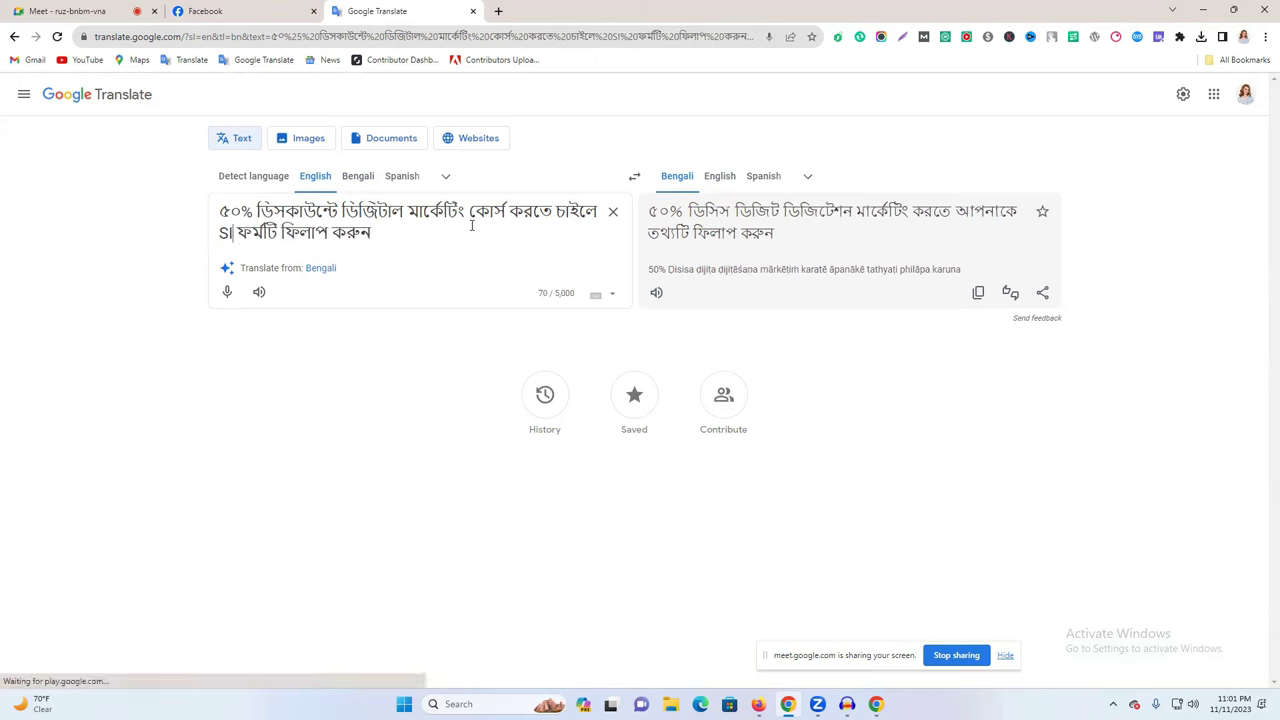
text(GNU)
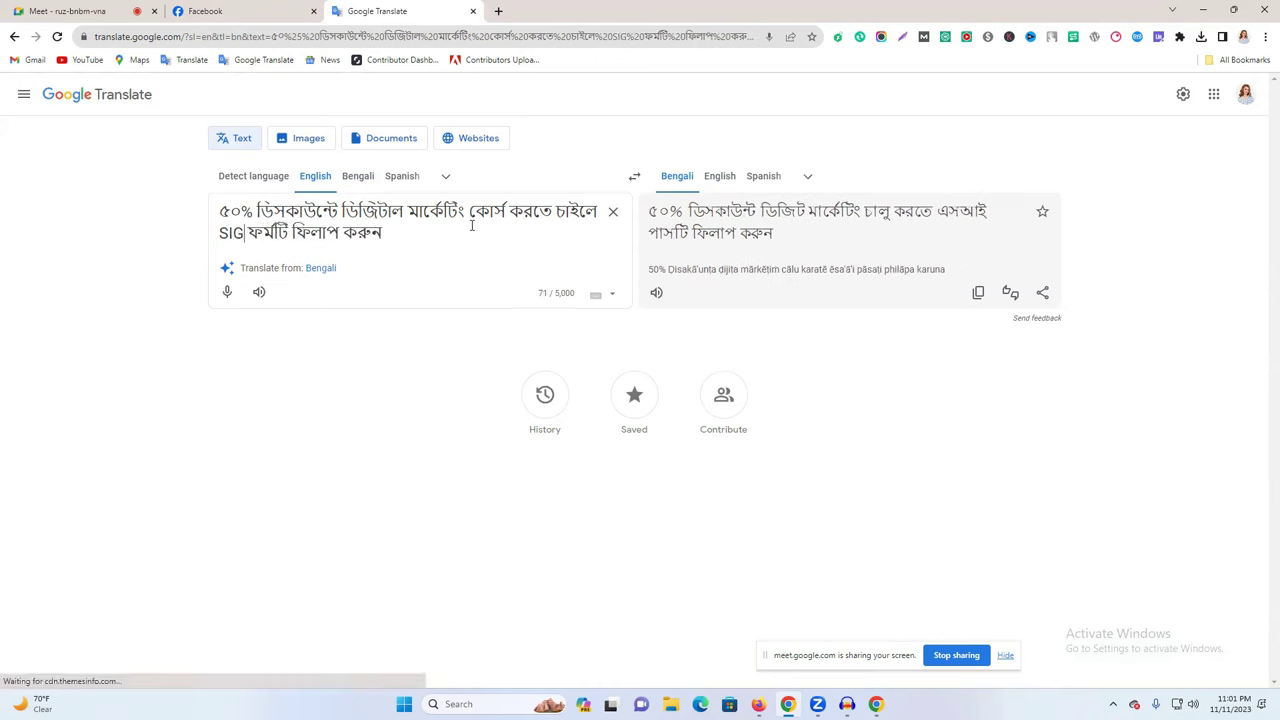
text(P)
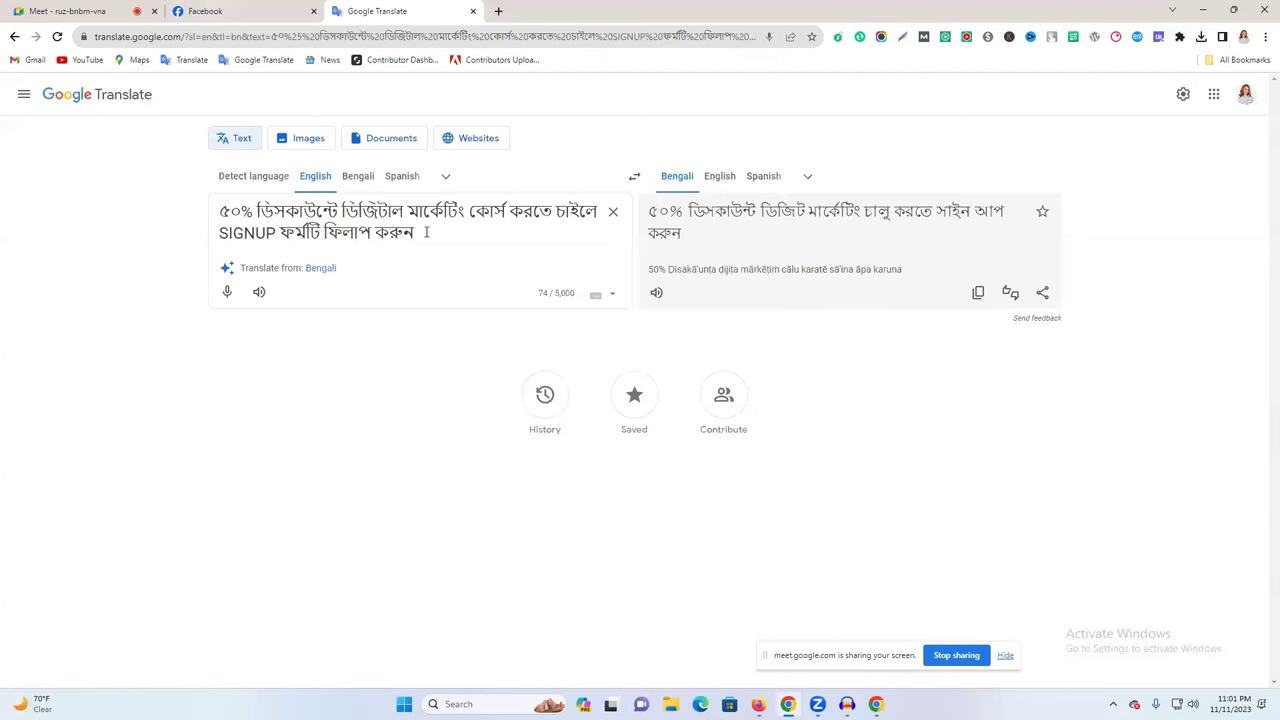
Step: Copy the whole source text and paste it as the ad's primary text in Ads Manager
key(ctrl+a)
right_click(371, 232)
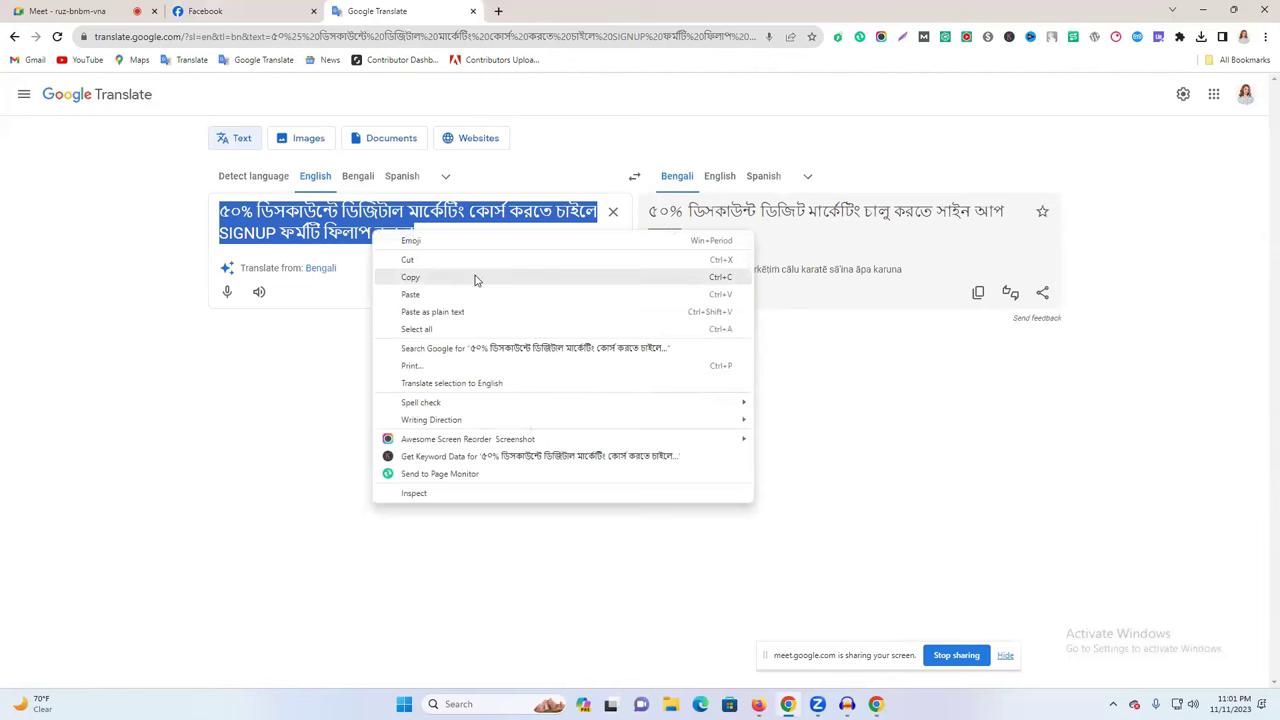
click(477, 277)
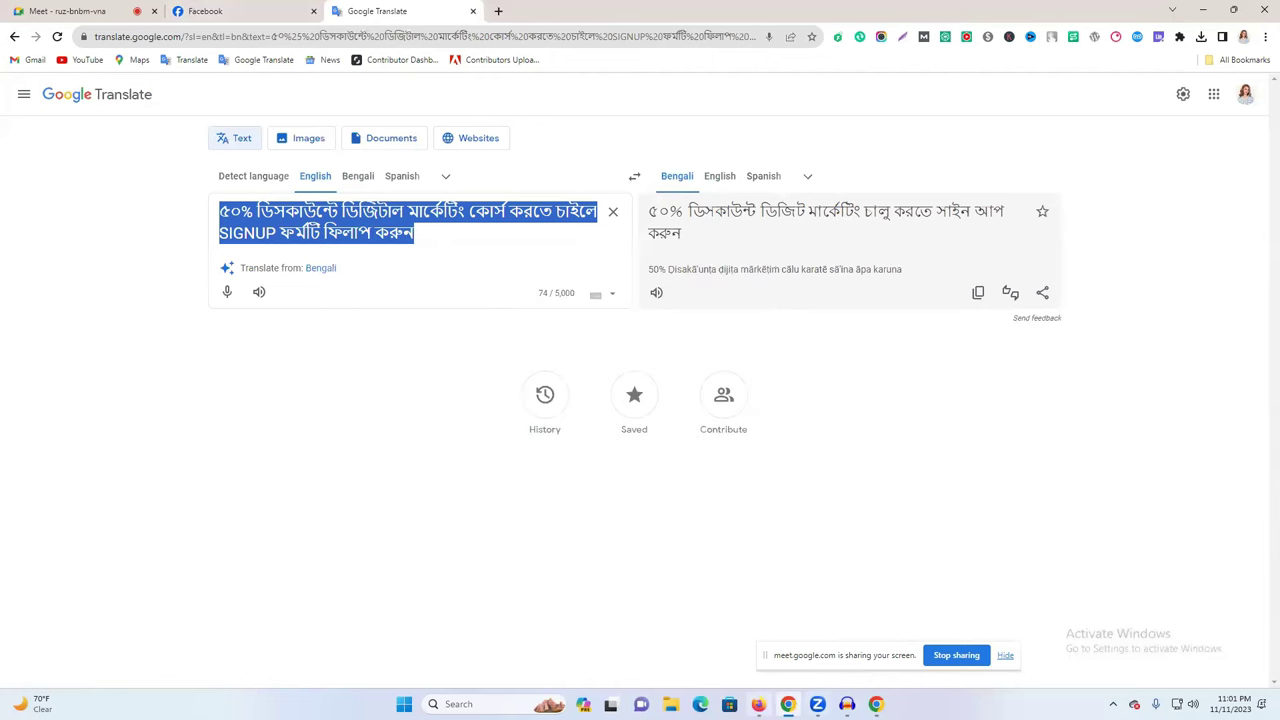
click(758, 704)
key(ctrl+v)
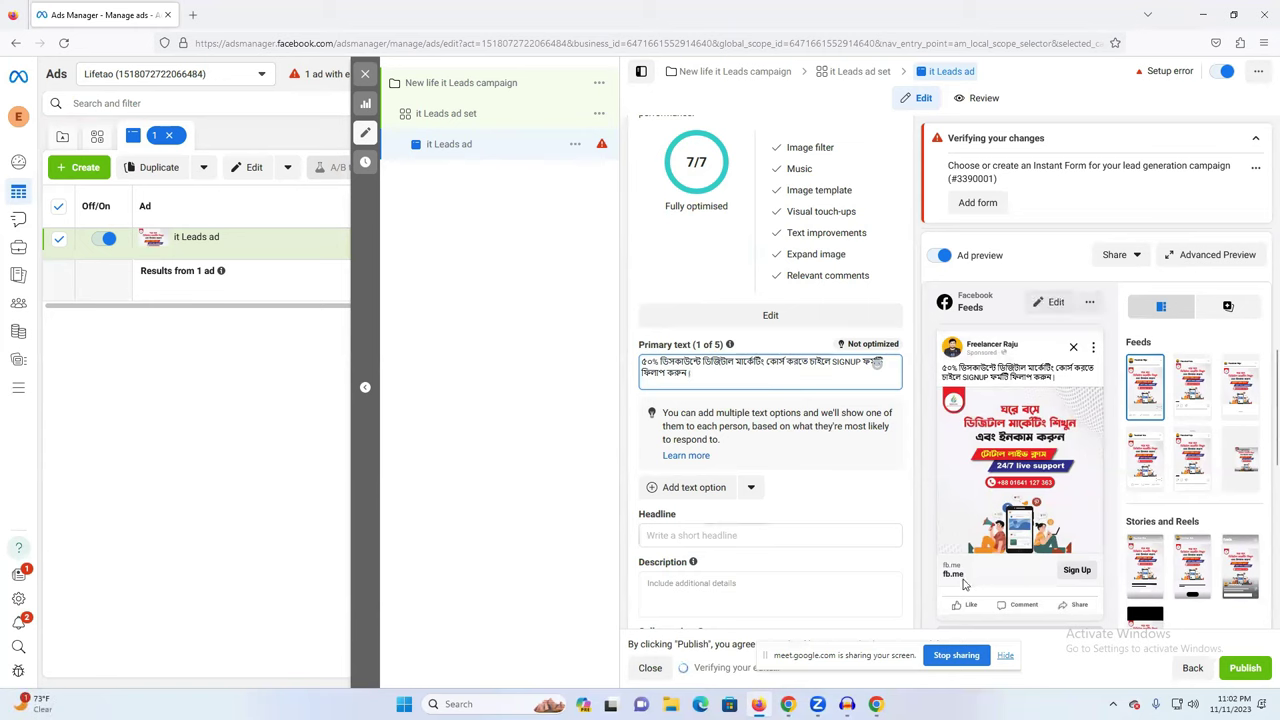
scroll(782, 531, down, 2)
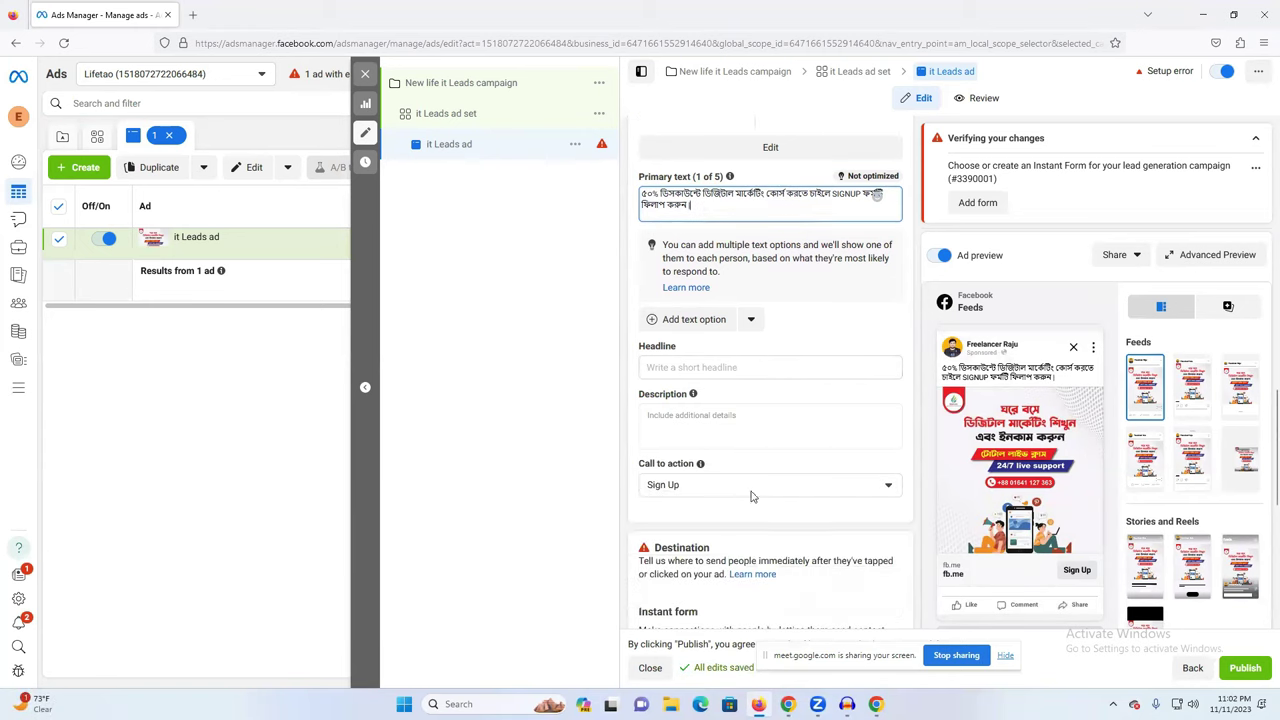
click(698, 368)
text(k)
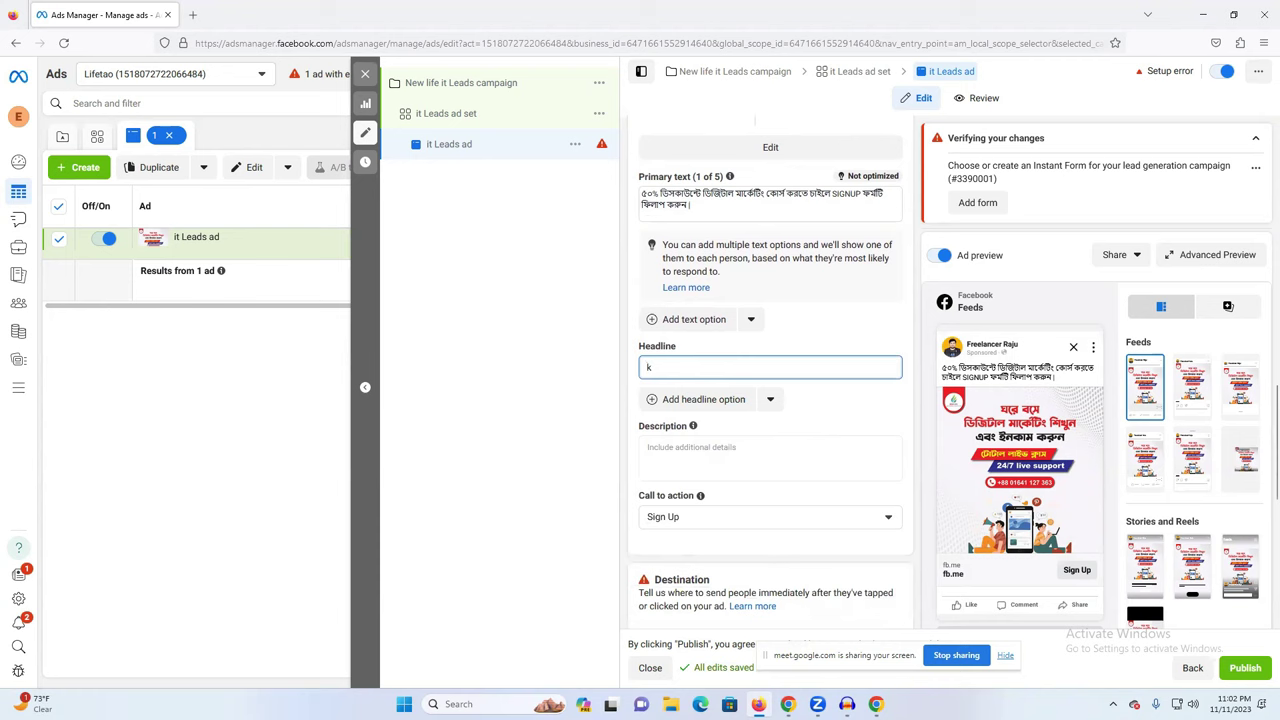
text(kk)
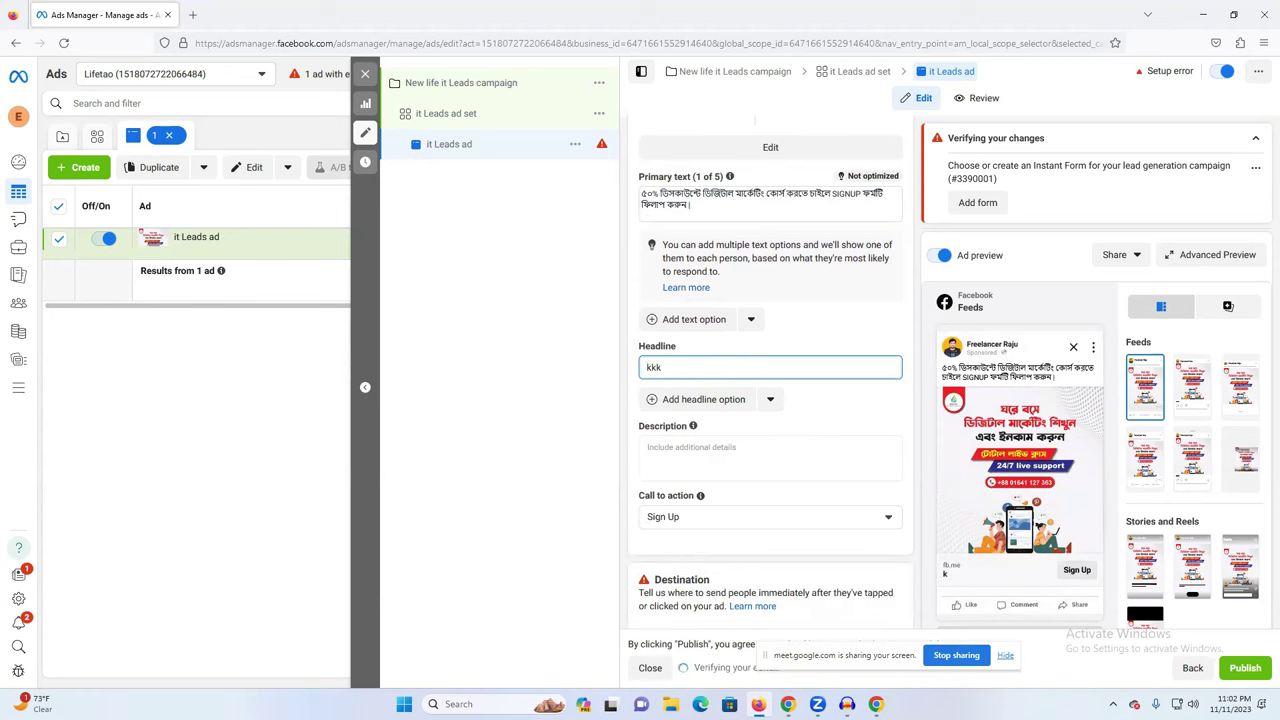
key(BackSpace)
key(BackSpace)
key(BackSpace)
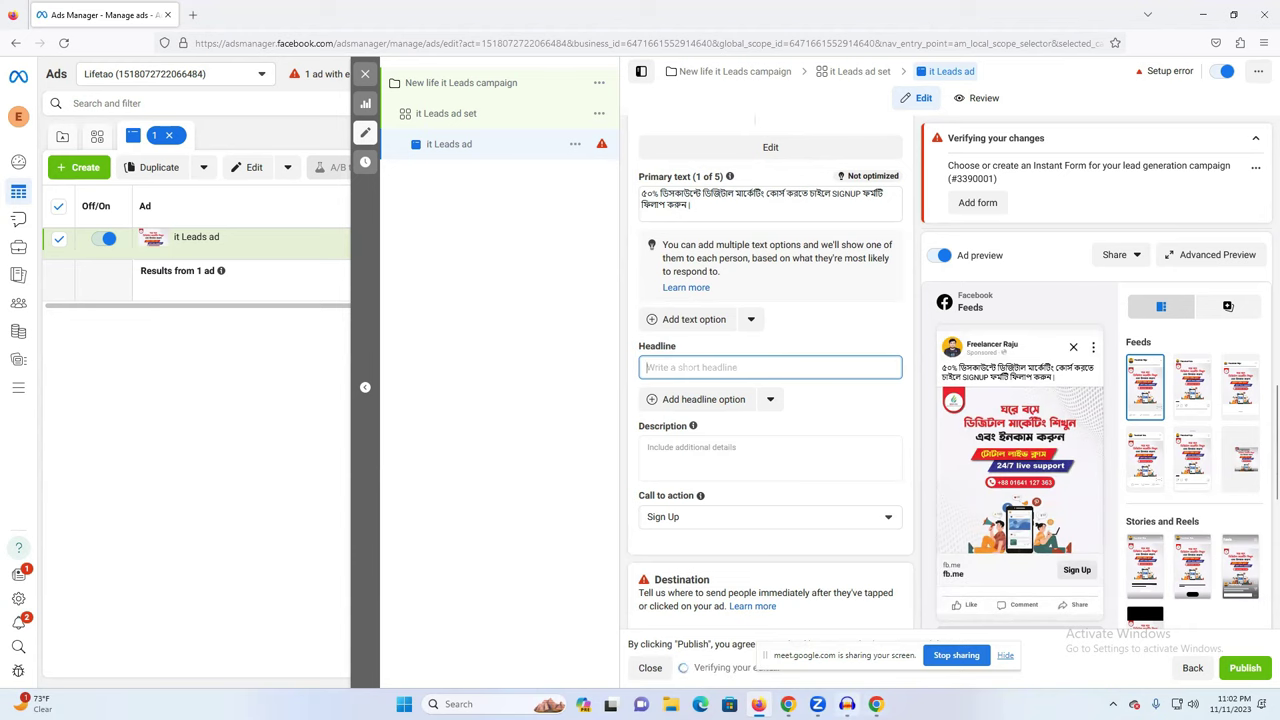
Step: Switch to Google Translate and insert "Button" after "SIGNUP" in the source text
mouse_move(788, 704)
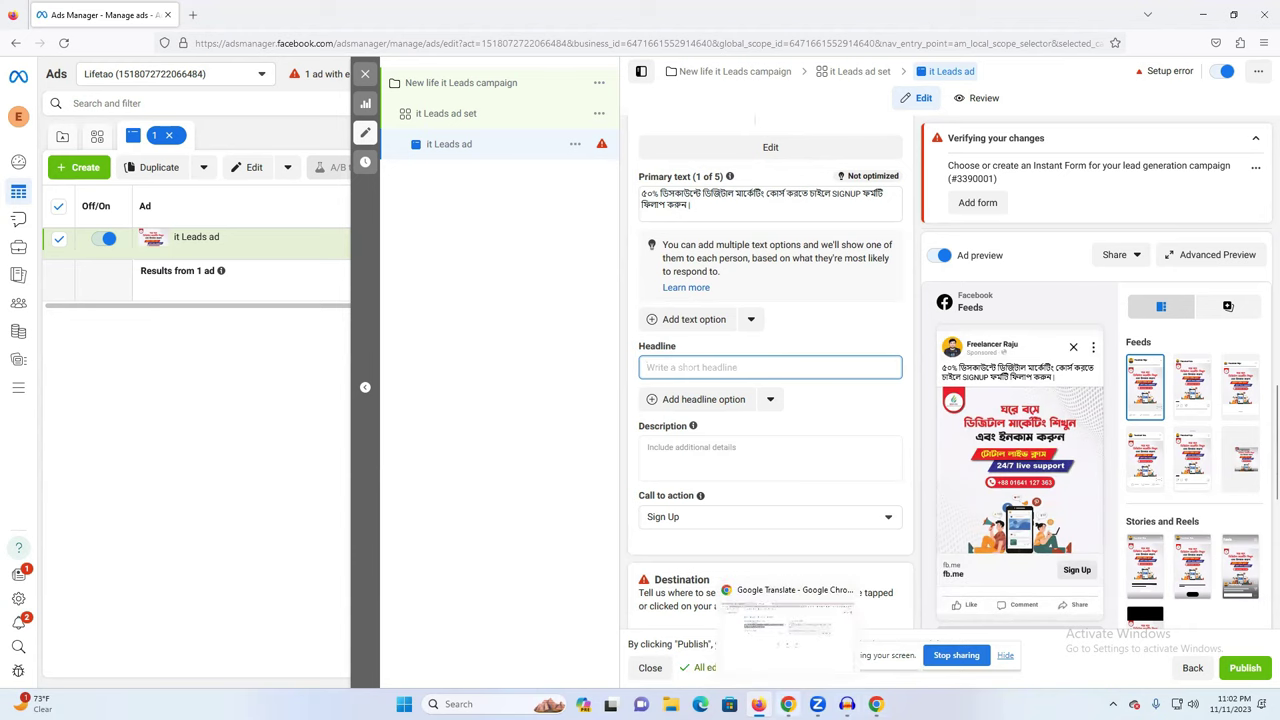
click(788, 620)
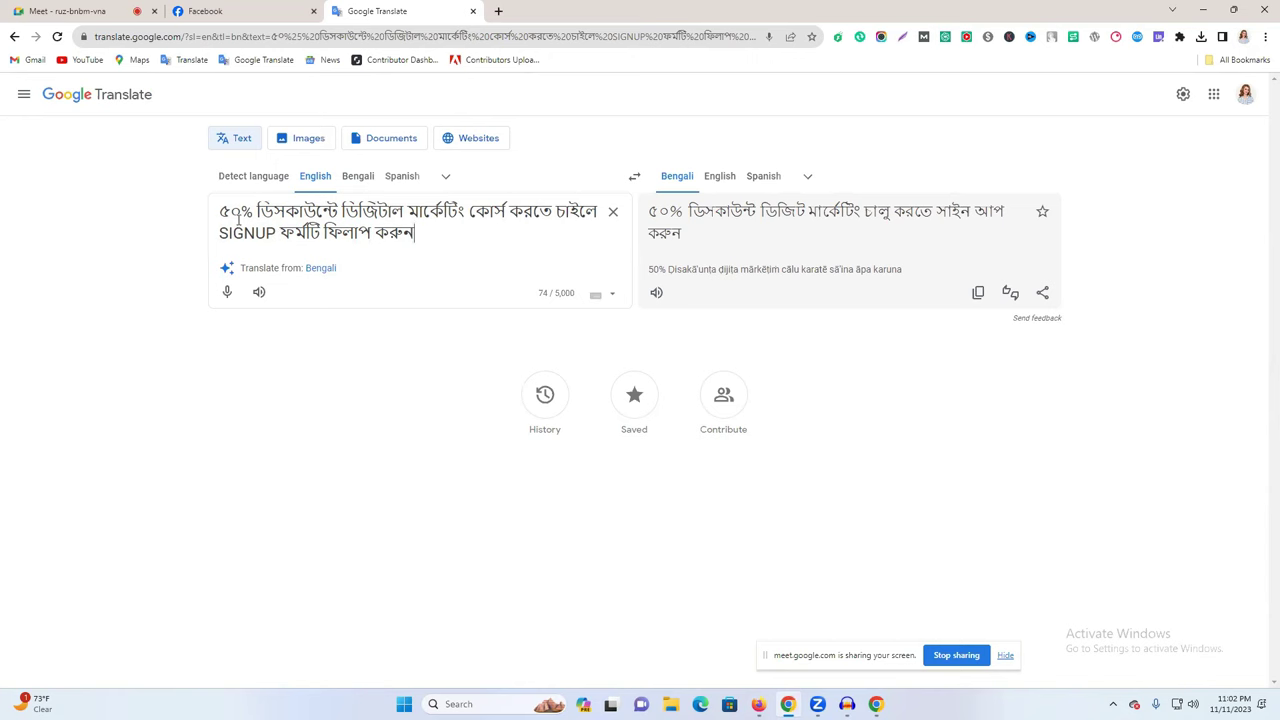
drag(220, 232, 258, 232)
text(Bu)
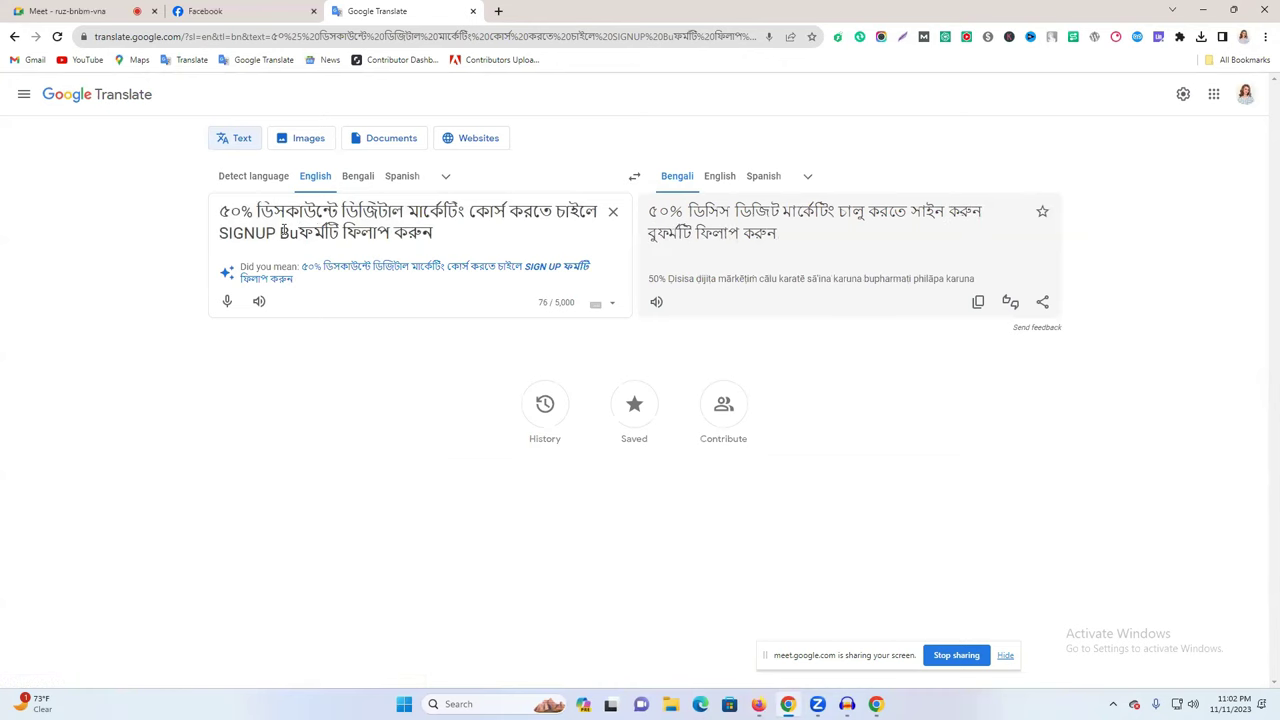
text(tton)
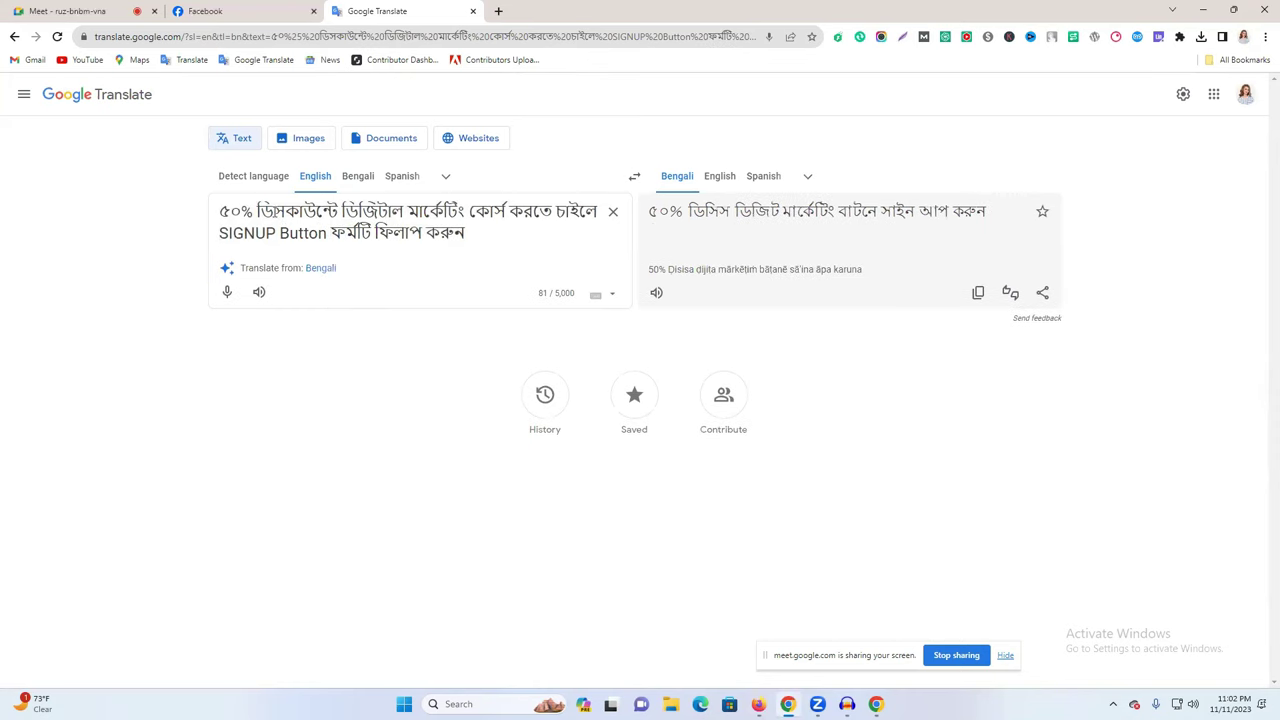
Step: Search Google for "emoji" in a new tab and open the Get Emoji site
click(498, 11)
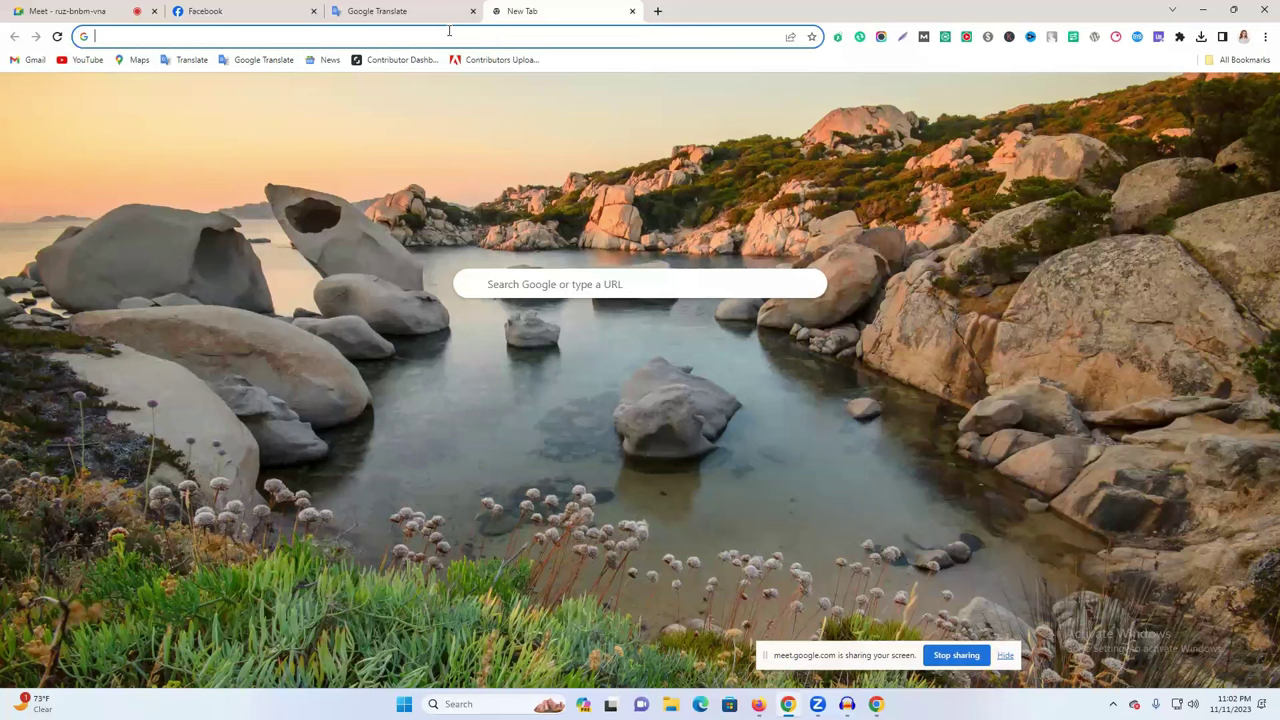
text(emoji)
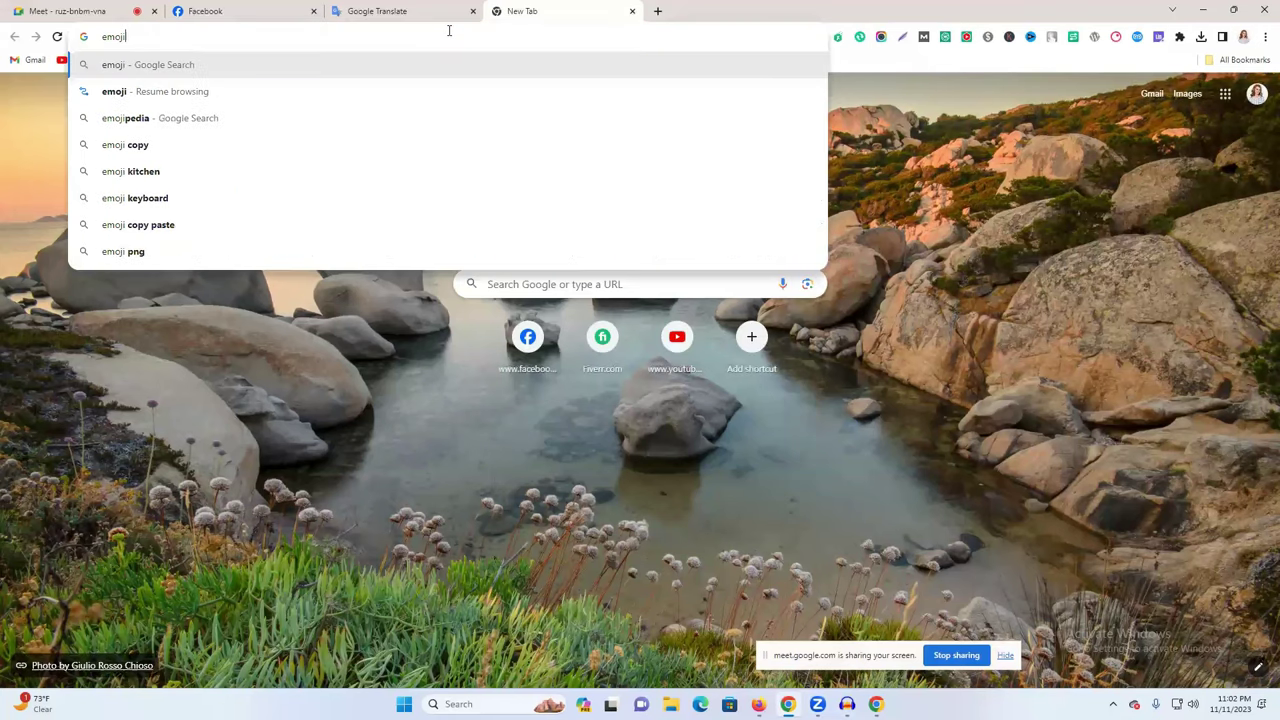
key(Return)
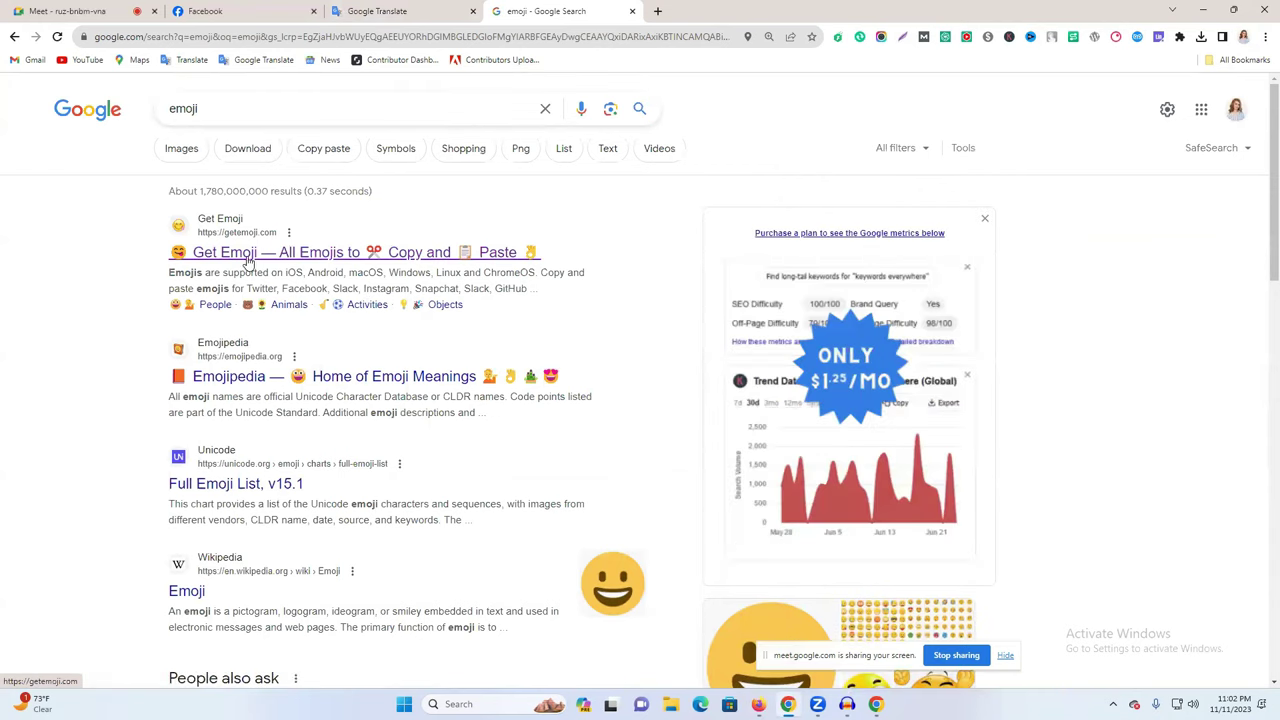
click(248, 258)
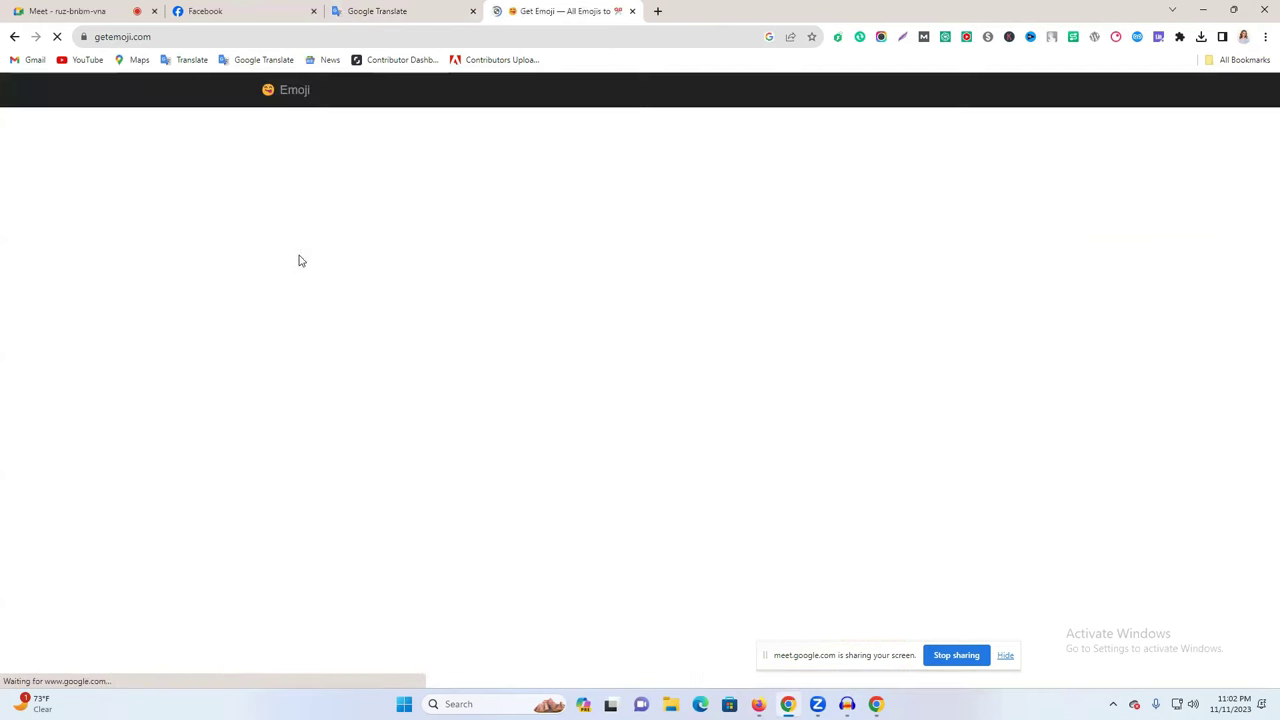
Step: Copy the right-pointing hand emoji from Gestures and Body Parts and paste it after "SIGNUP Button" in the Google Translate source text
scroll(588, 418, down, 6)
scroll(588, 418, down, 3)
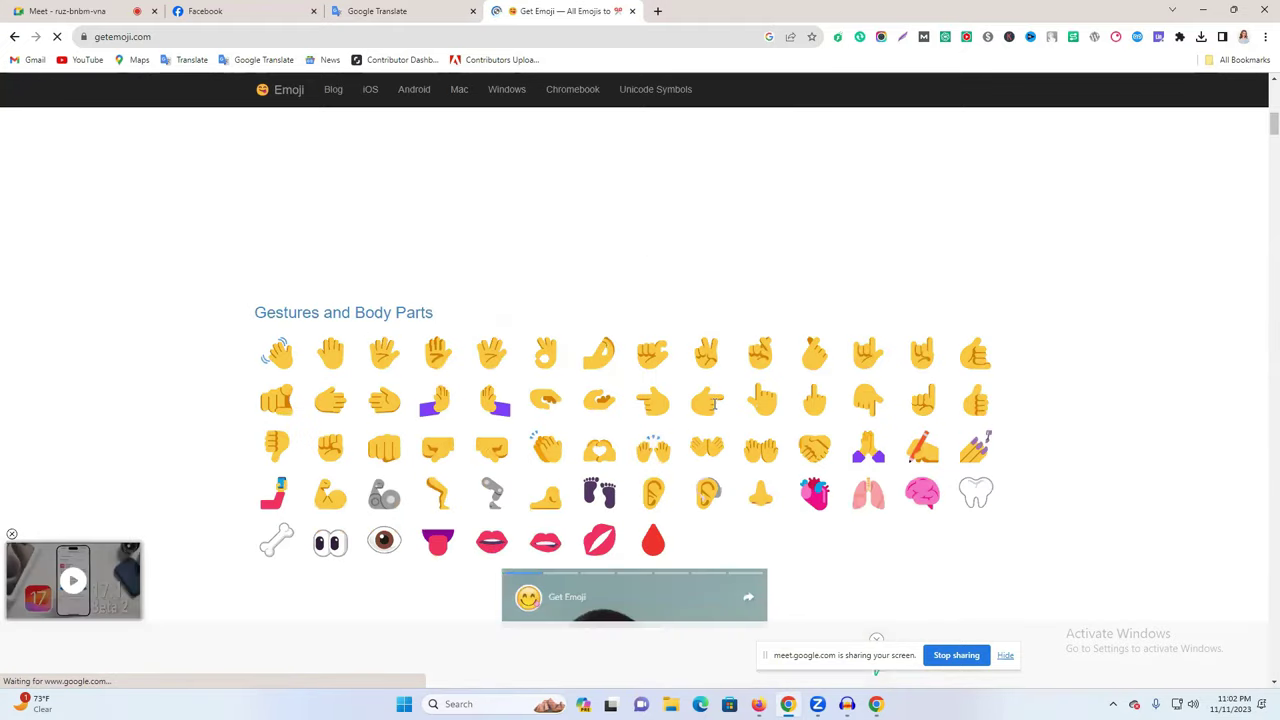
click(714, 403)
right_click(700, 403)
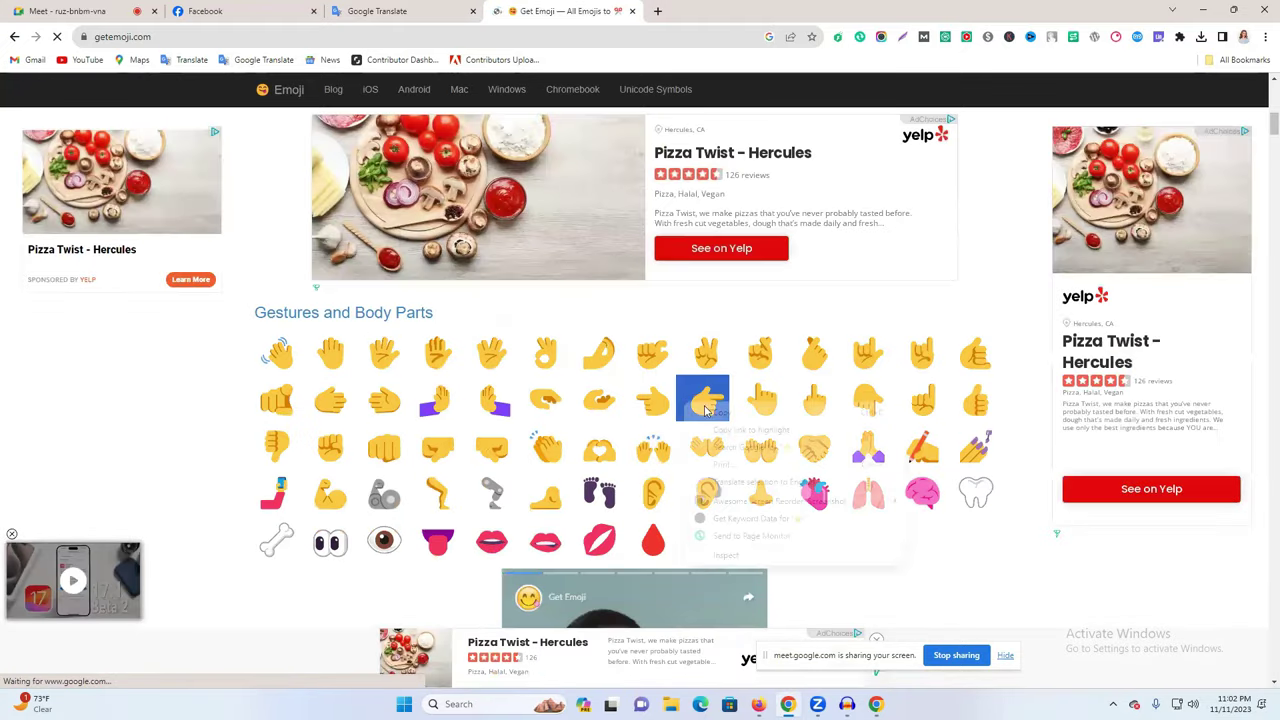
click(725, 410)
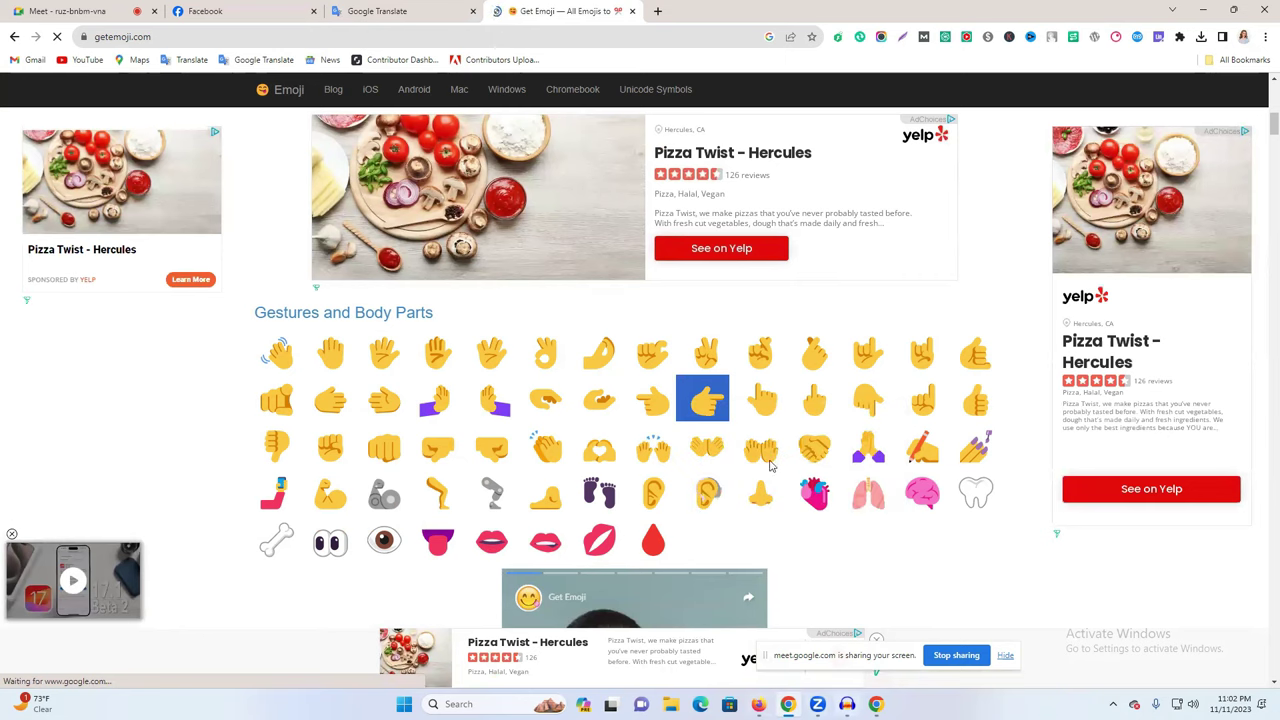
click(400, 11)
key(ctrl+v)
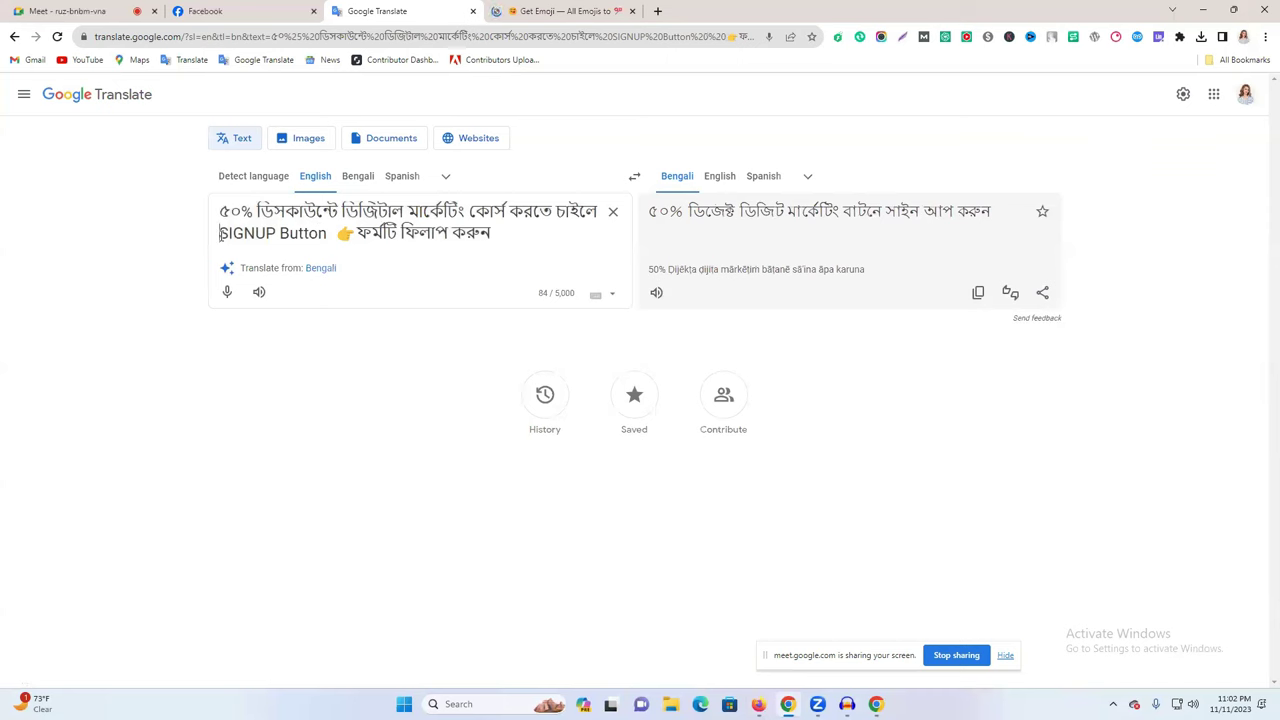
Step: Enclose "SIGNUP Button" in double quotation marks and insert "Click" directly before it
click(222, 233)
text(")
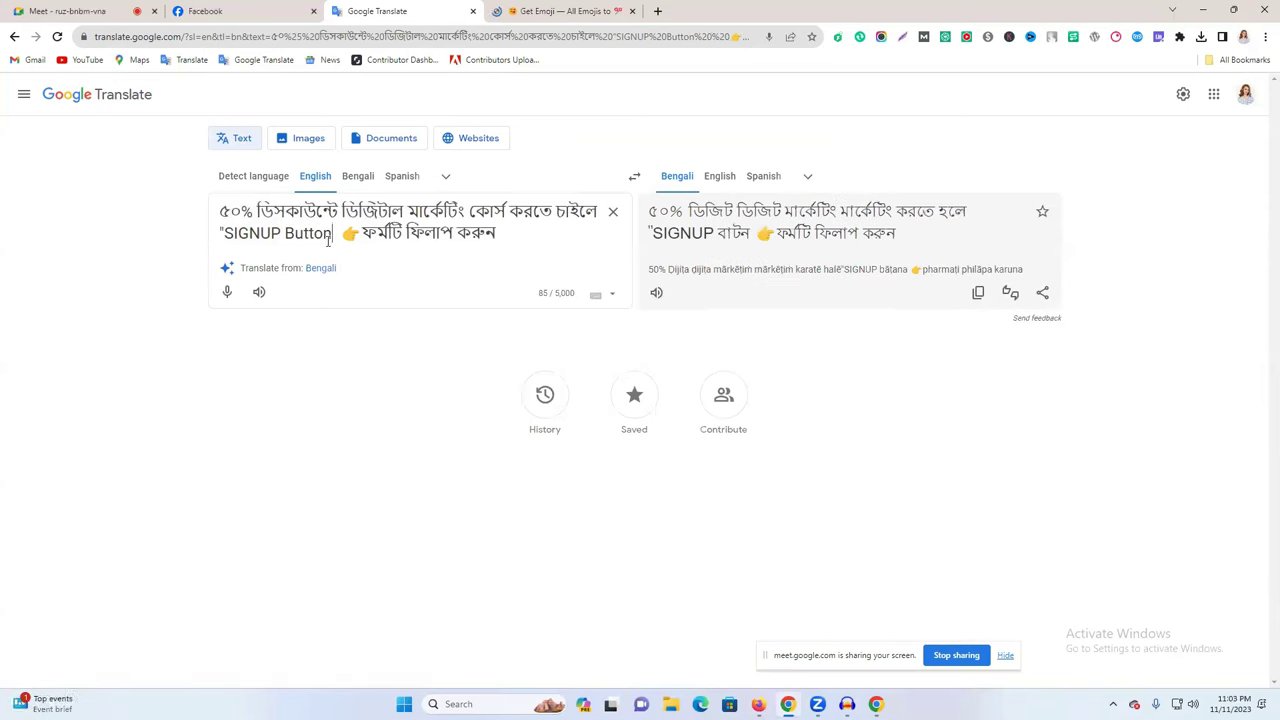
text(")
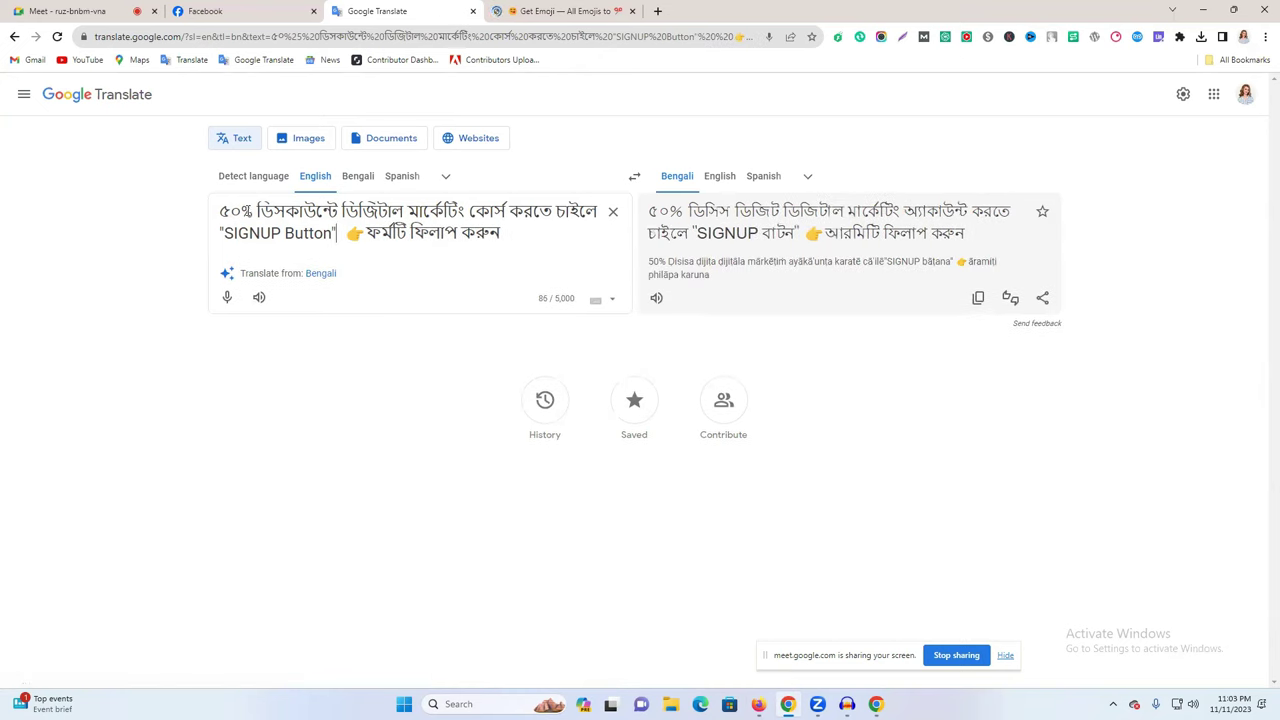
click(221, 228)
text(Click)
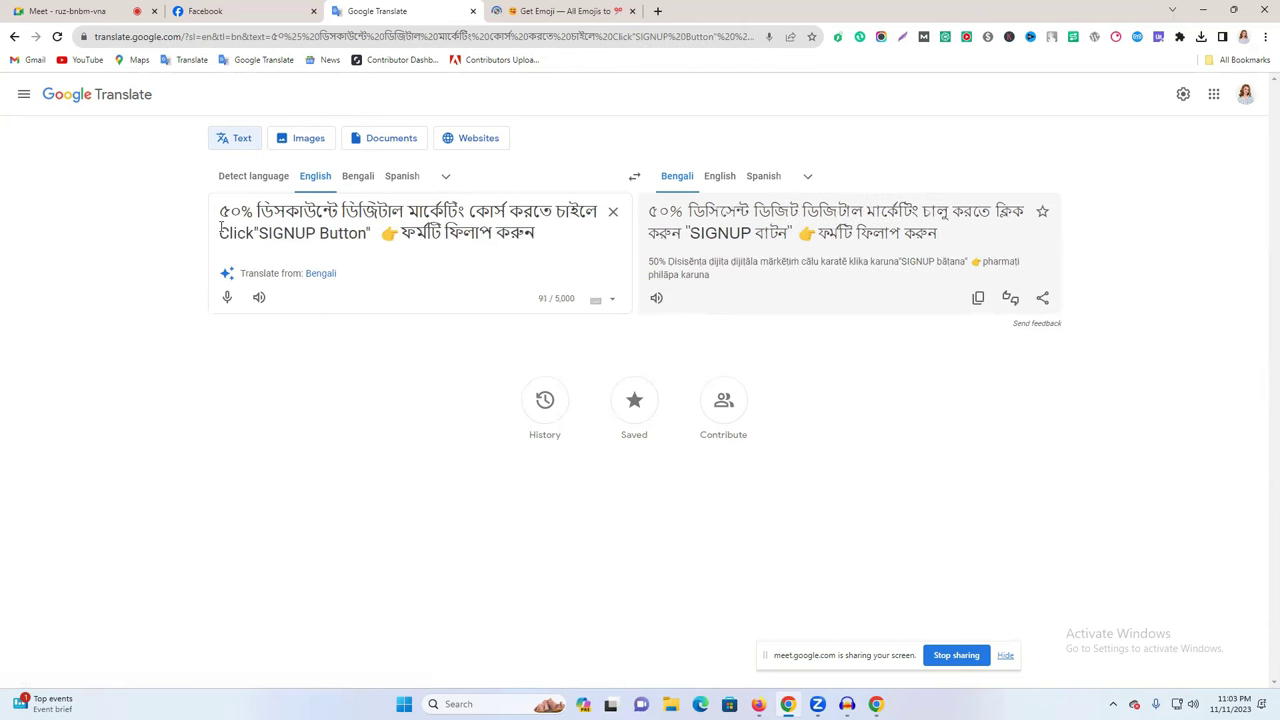
Step: Copy 'Click"SIGNUP Button" 👉' from the source text and paste it as the ad's headline in Ads Manager
drag(373, 231, 284, 233)
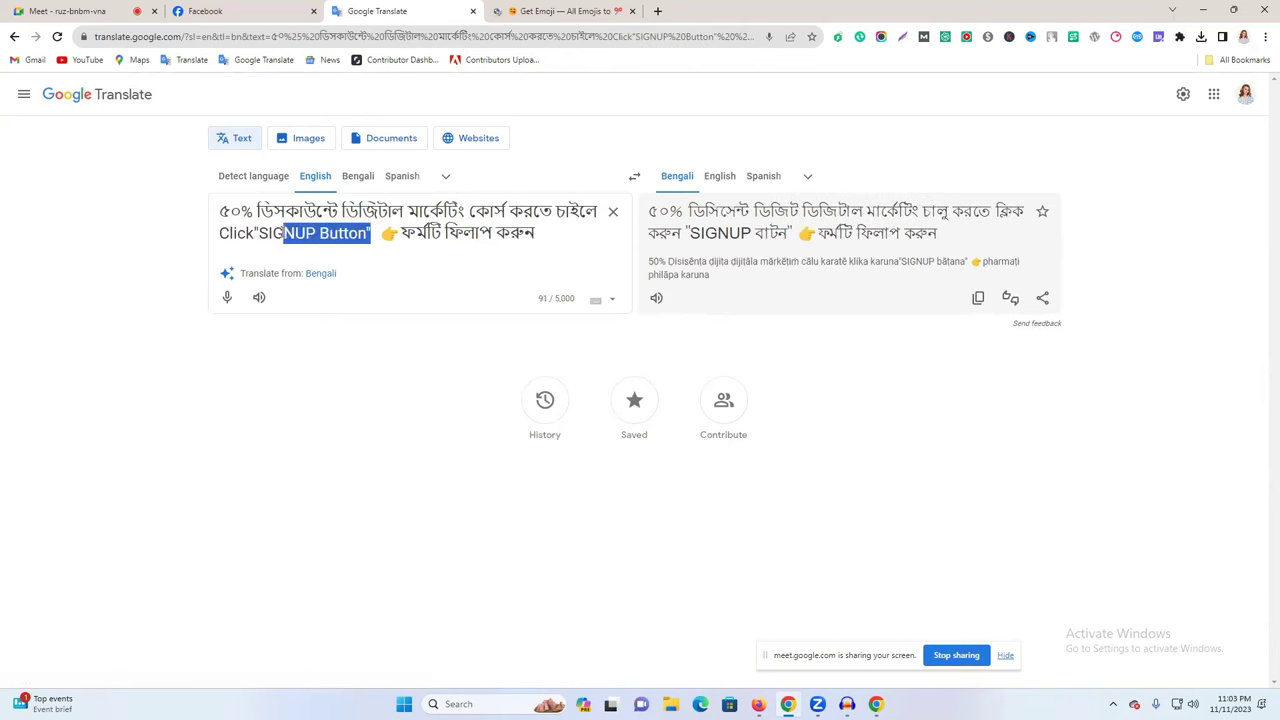
drag(402, 232, 221, 232)
right_click(223, 232)
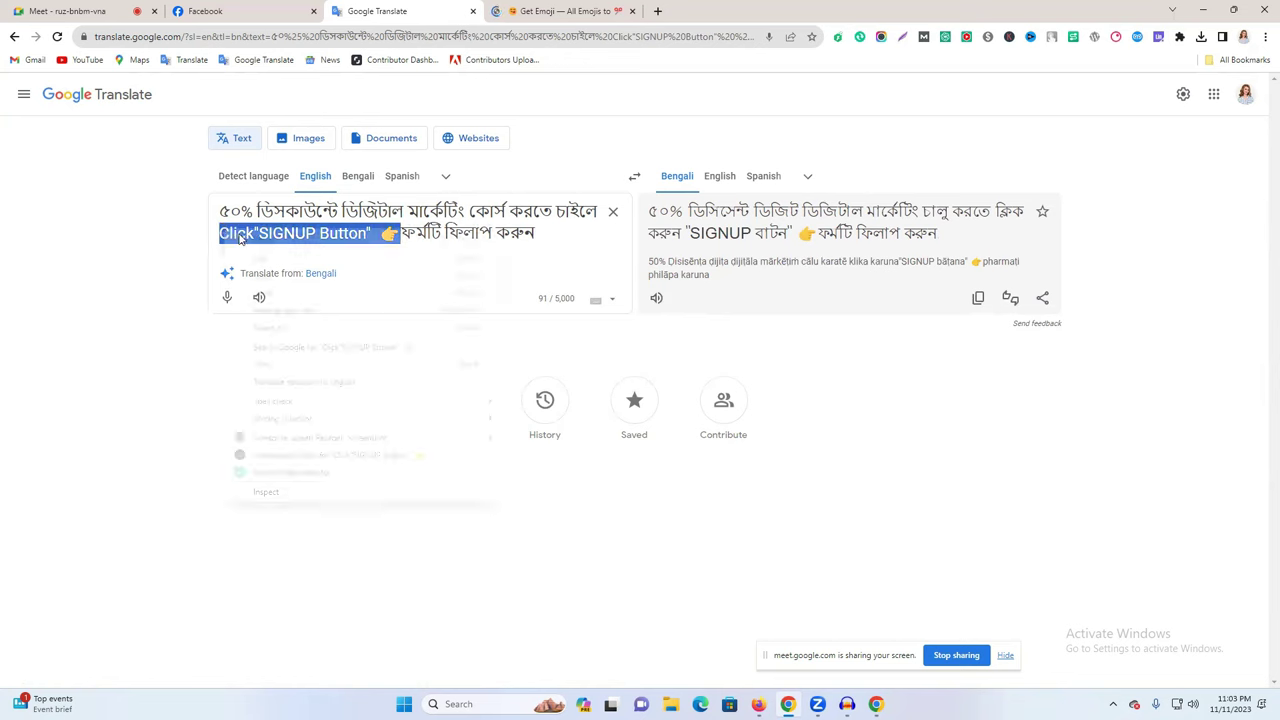
click(259, 258)
click(758, 704)
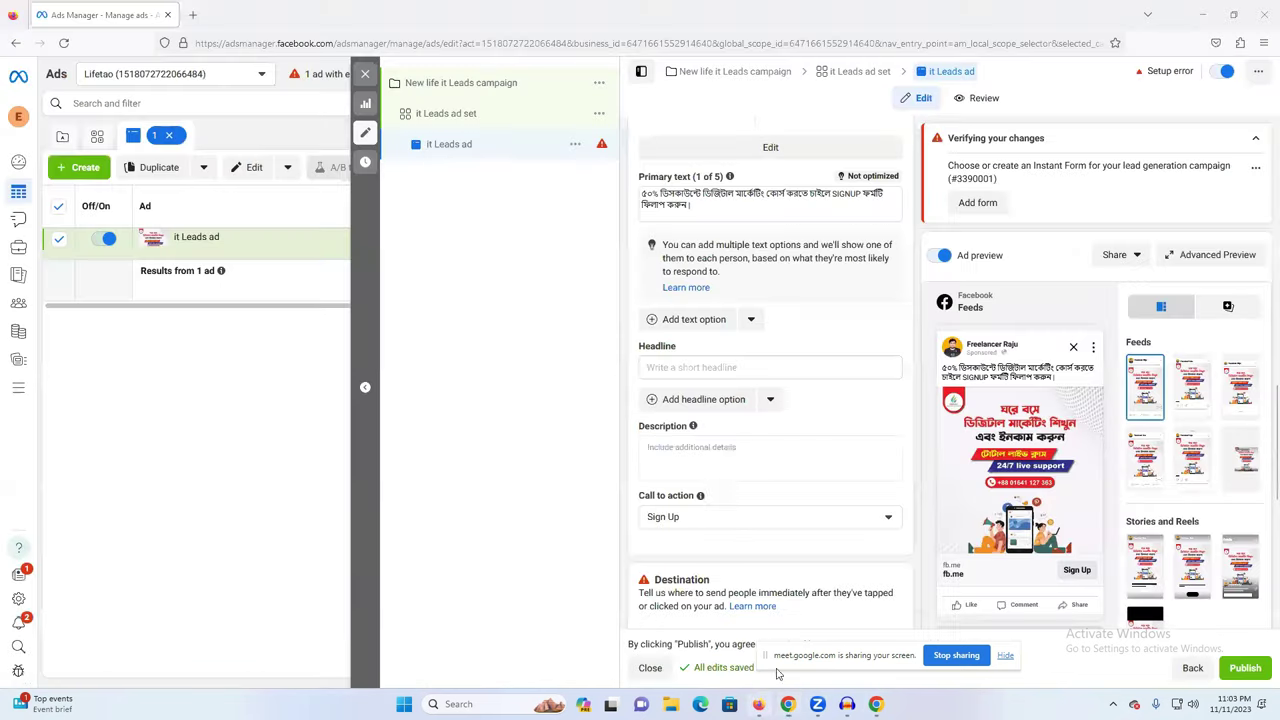
key(ctrl+v)
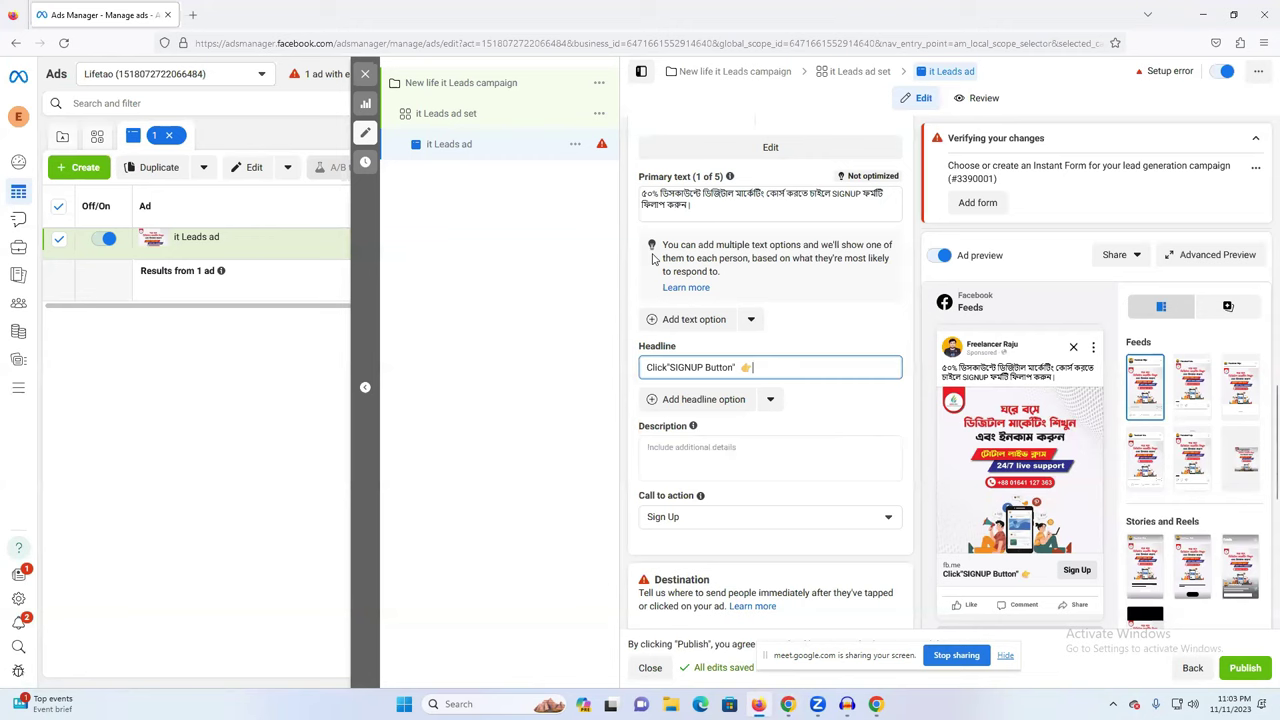
Step: Start creating a new Instant form as the destination of the leads ad
click(688, 465)
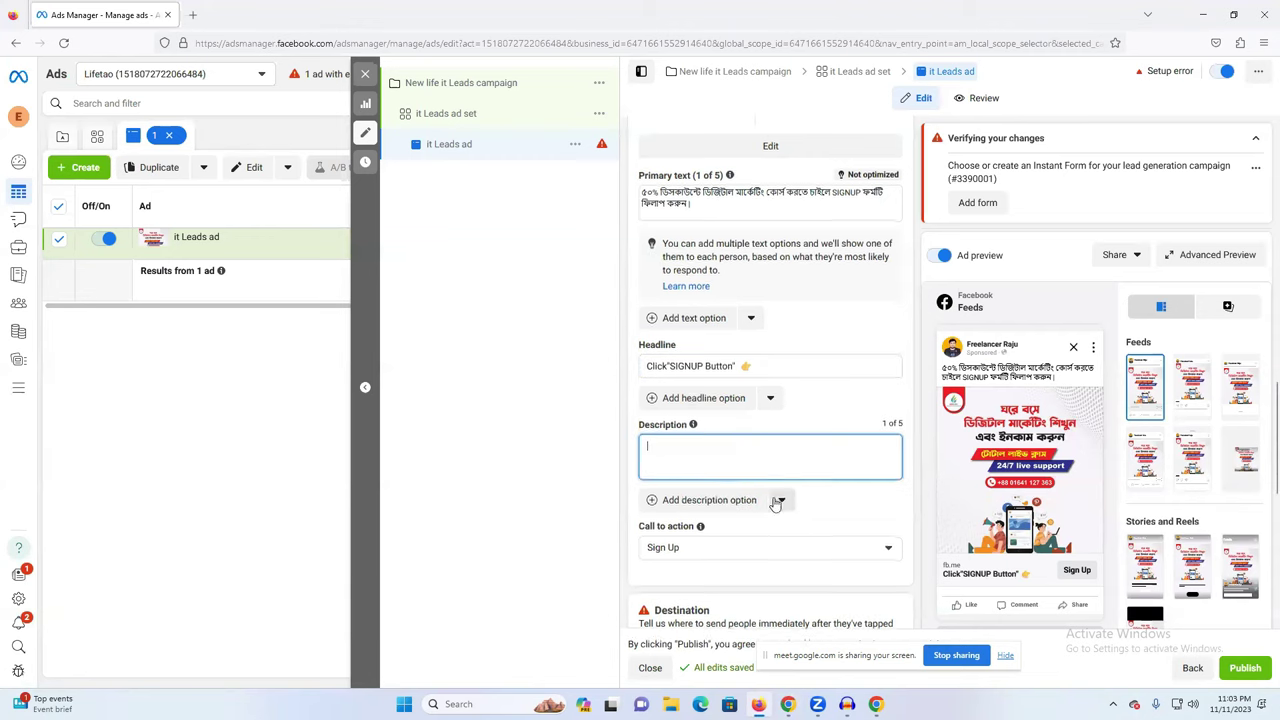
scroll(774, 500, down, 1)
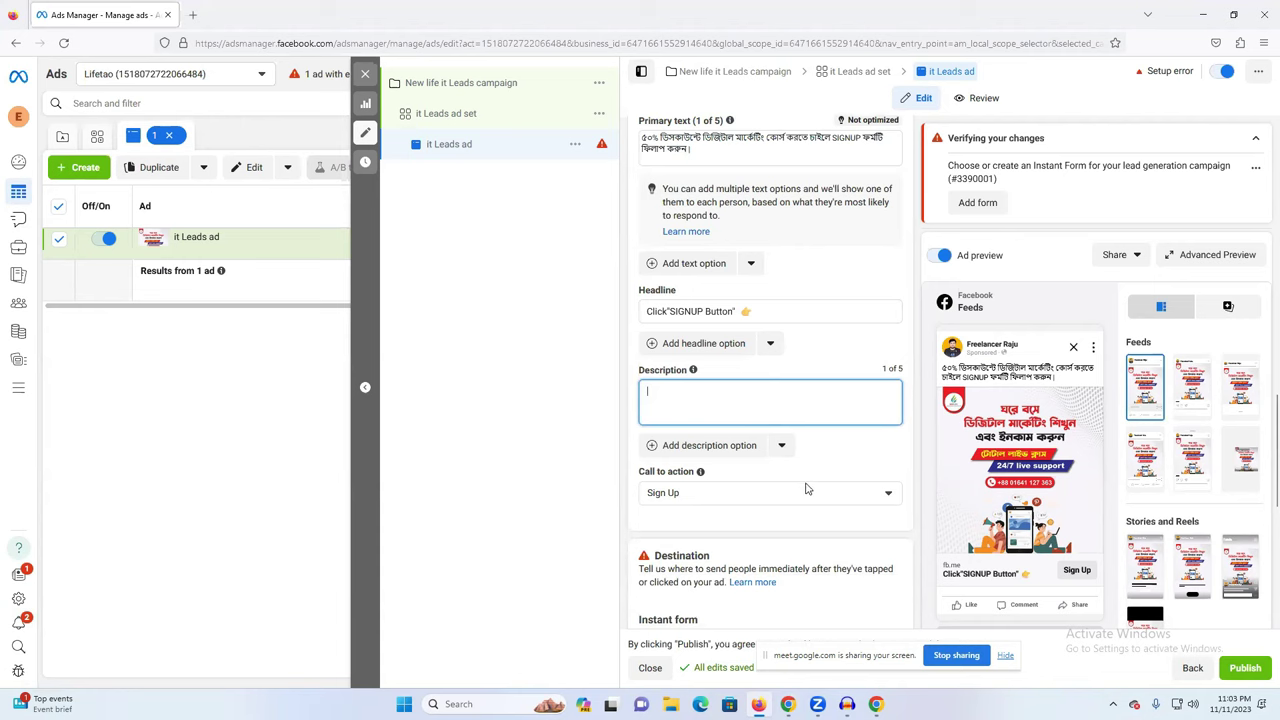
scroll(774, 467, down, 1)
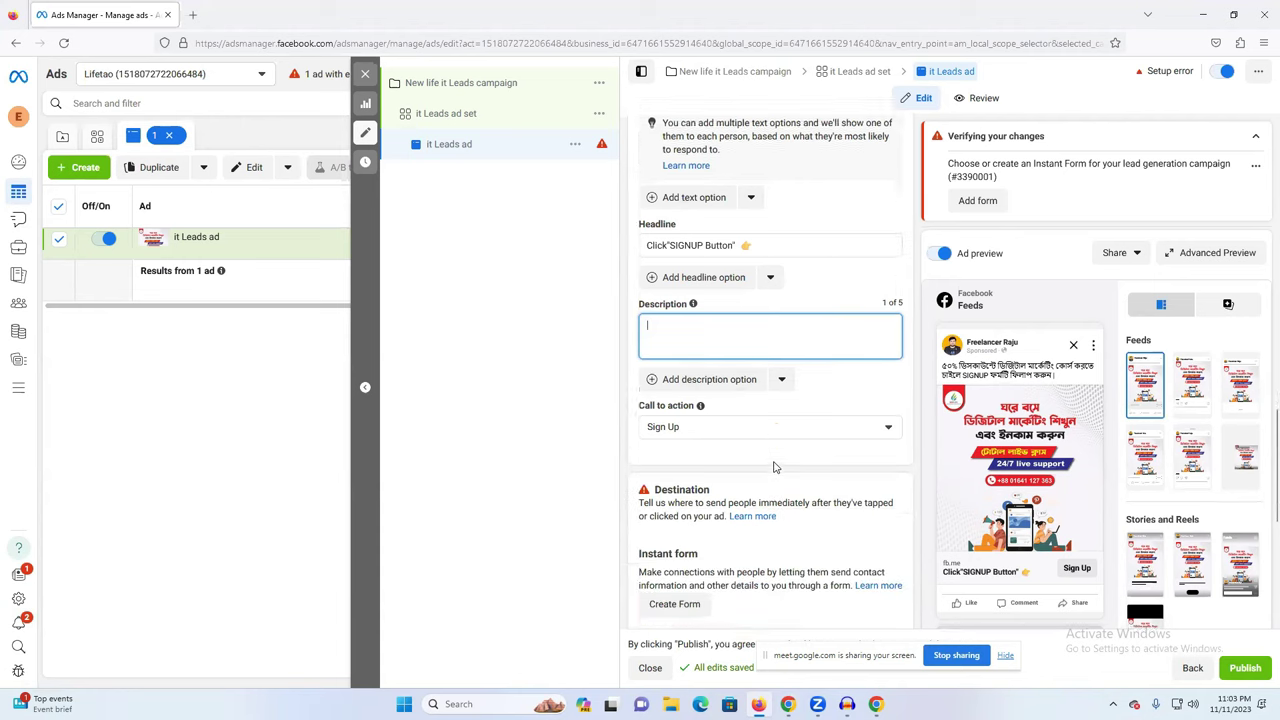
scroll(774, 467, down, 2)
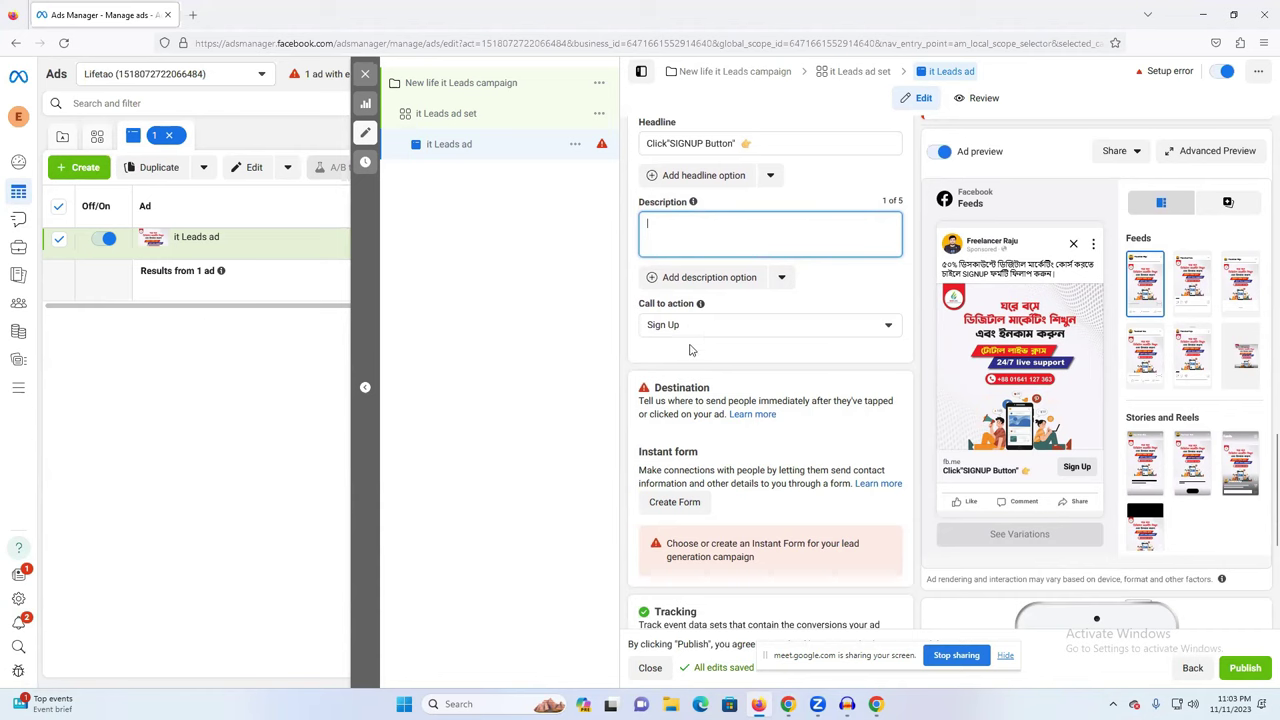
scroll(689, 383, down, 2)
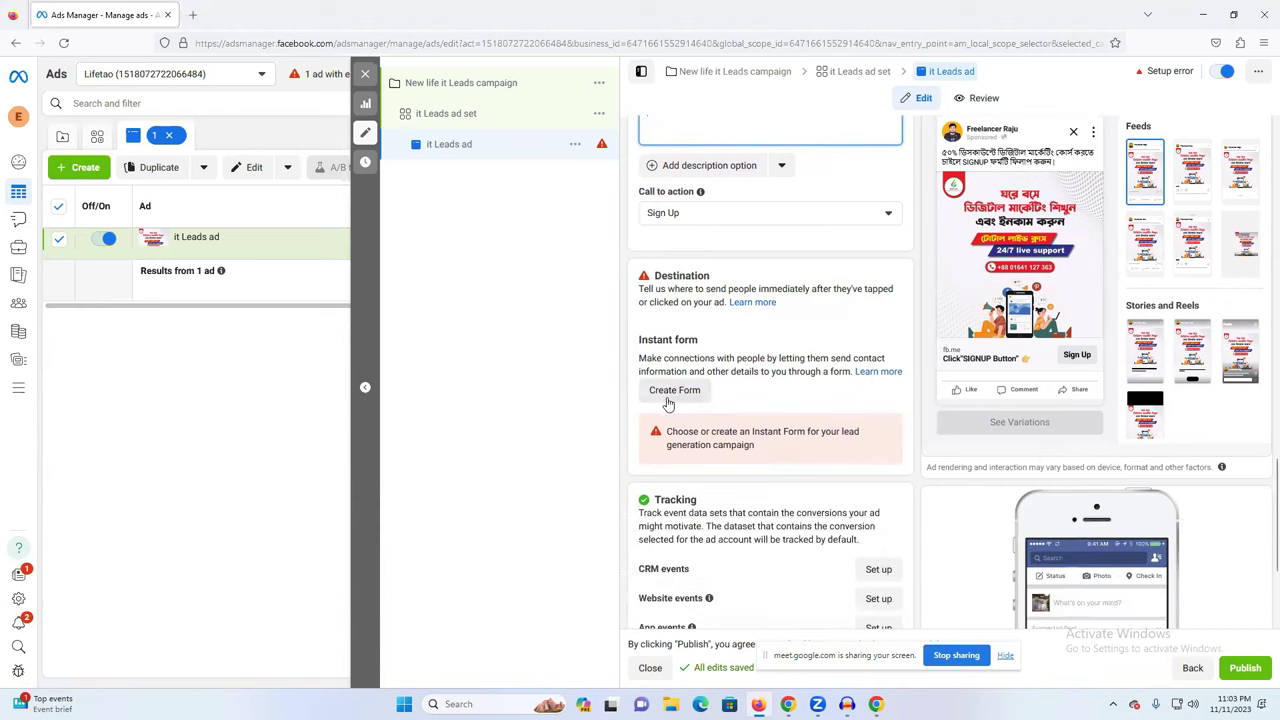
drag(656, 340, 756, 343)
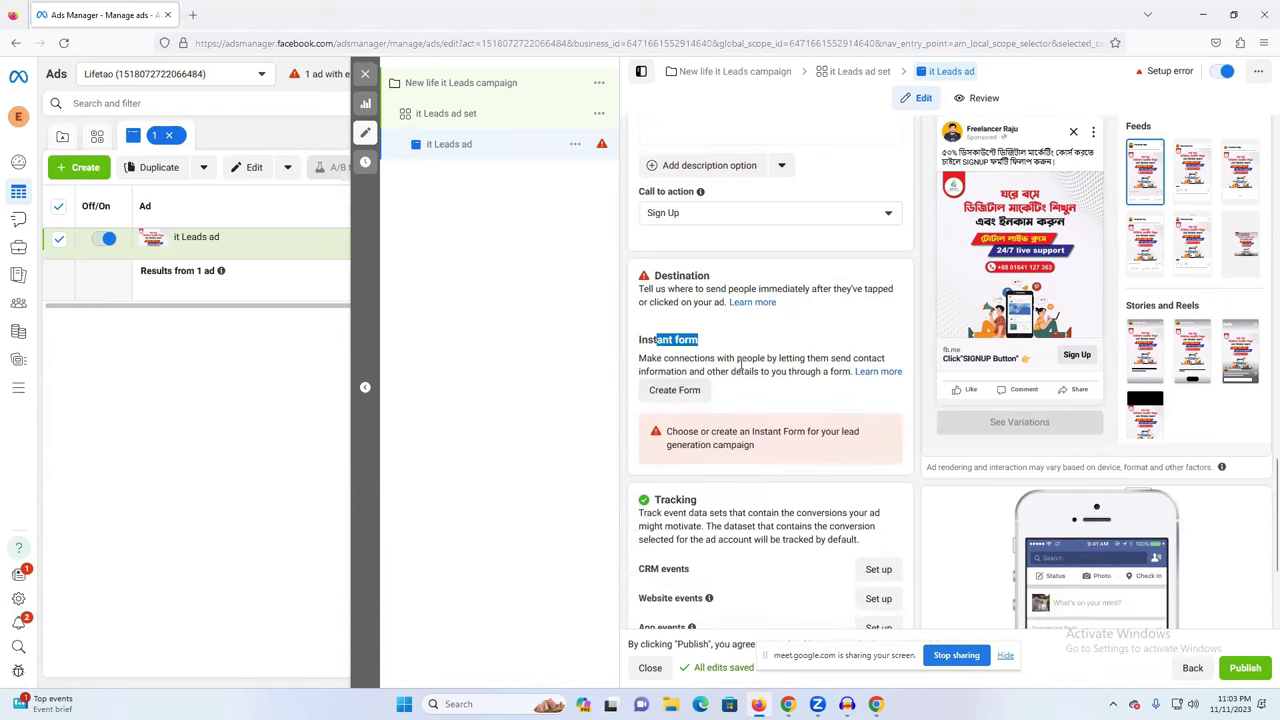
click(680, 393)
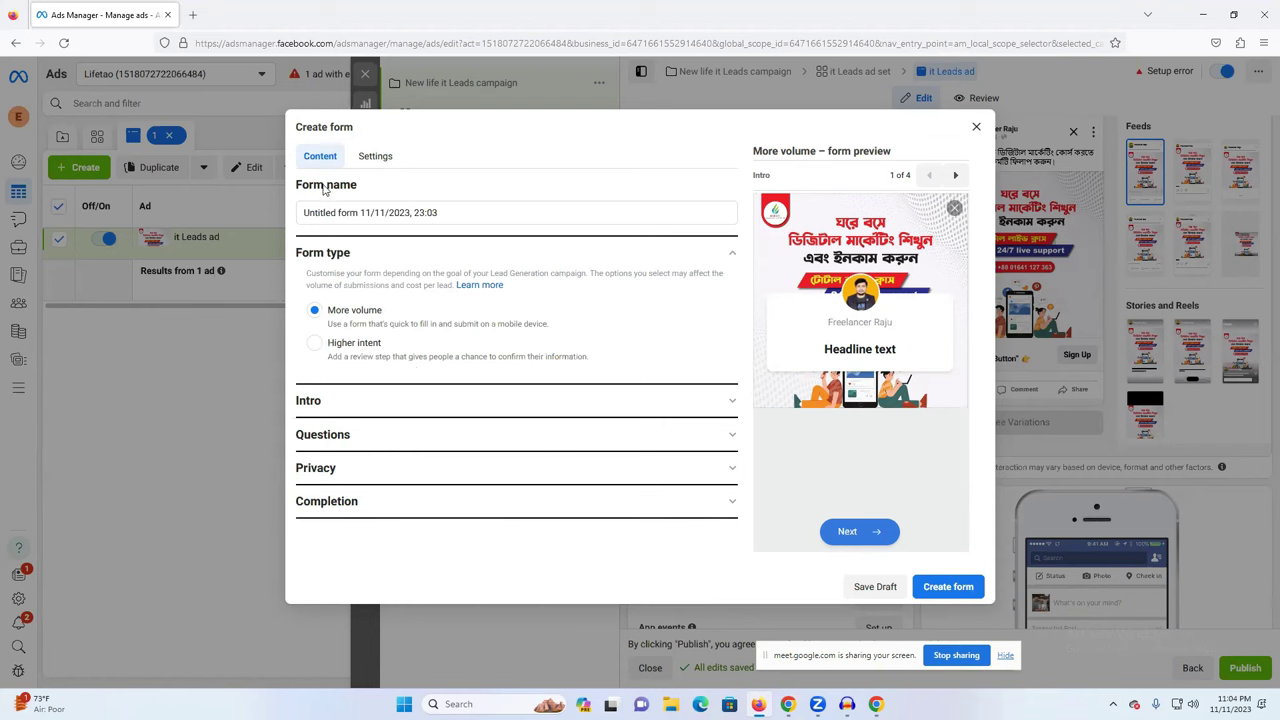
Step: Replace "Untitled form" in the form name with "New Life It" in front of the date and time
drag(295, 184, 362, 191)
triple_click(437, 213)
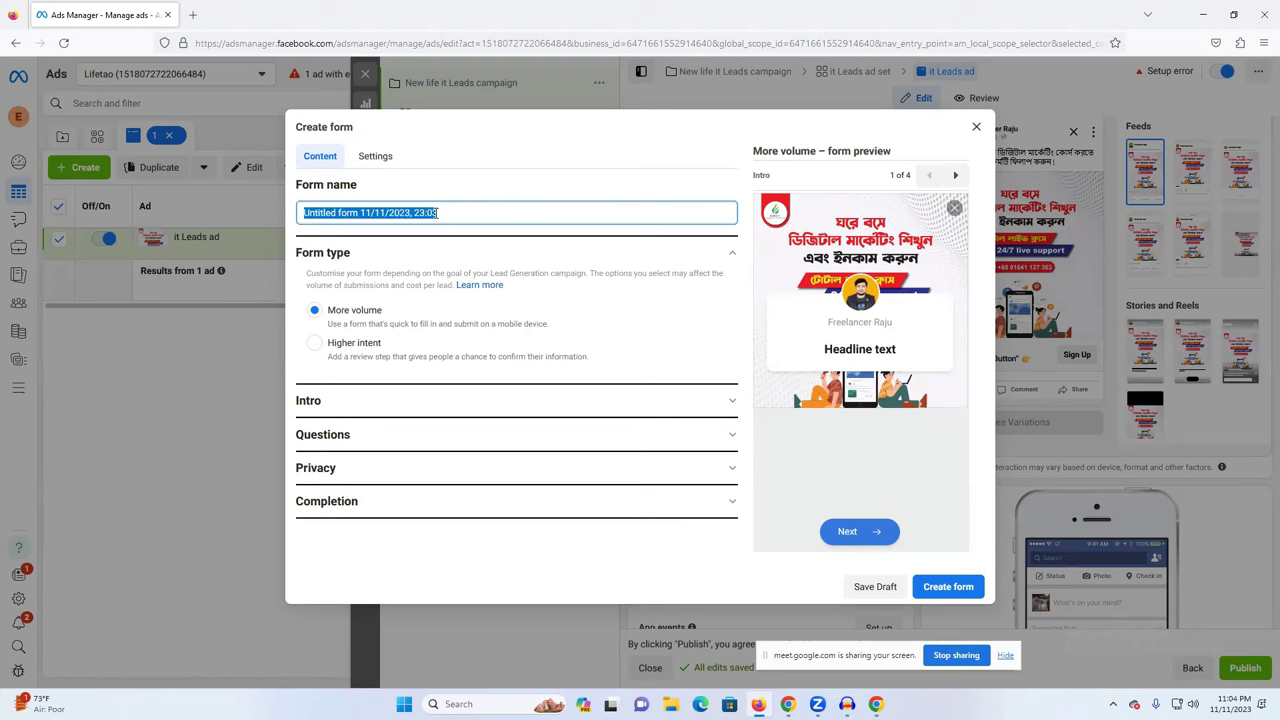
click(433, 212)
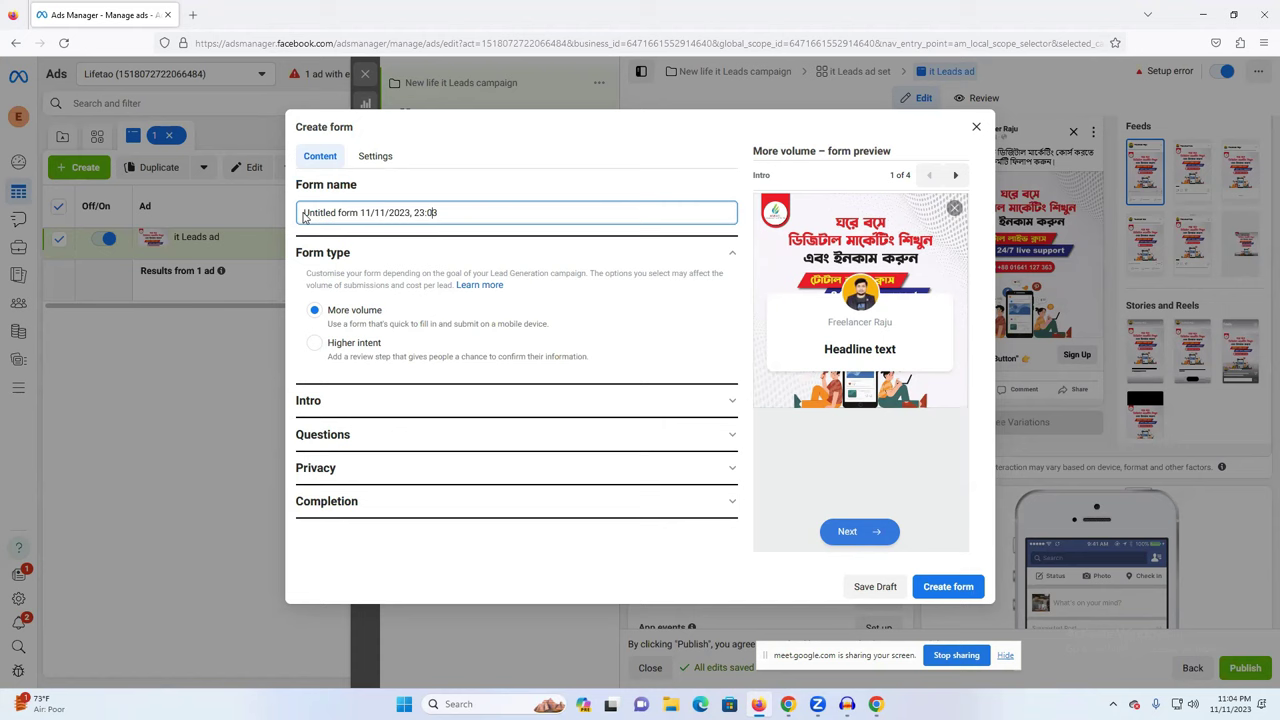
drag(358, 213, 287, 213)
text(New )
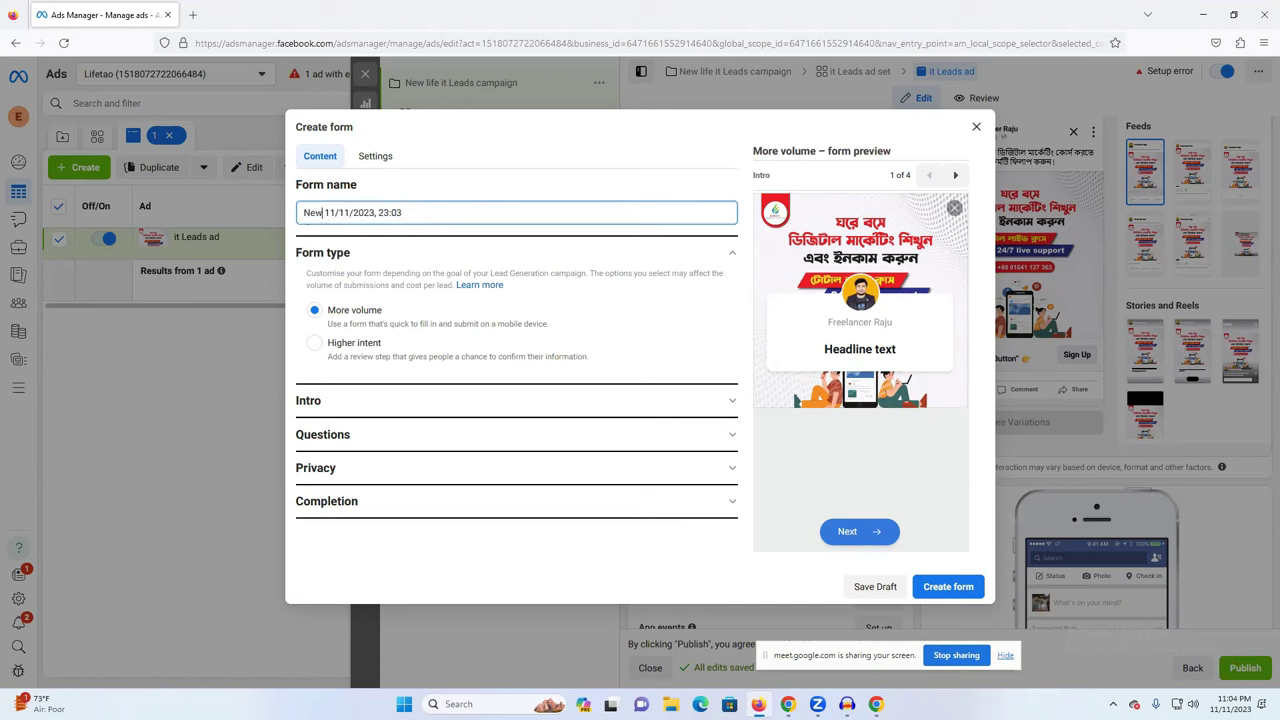
text(Life it)
key(BackSpace)
text(It)
Step: Set the form intro's background image to use an uploaded image and start the image upload
click(400, 410)
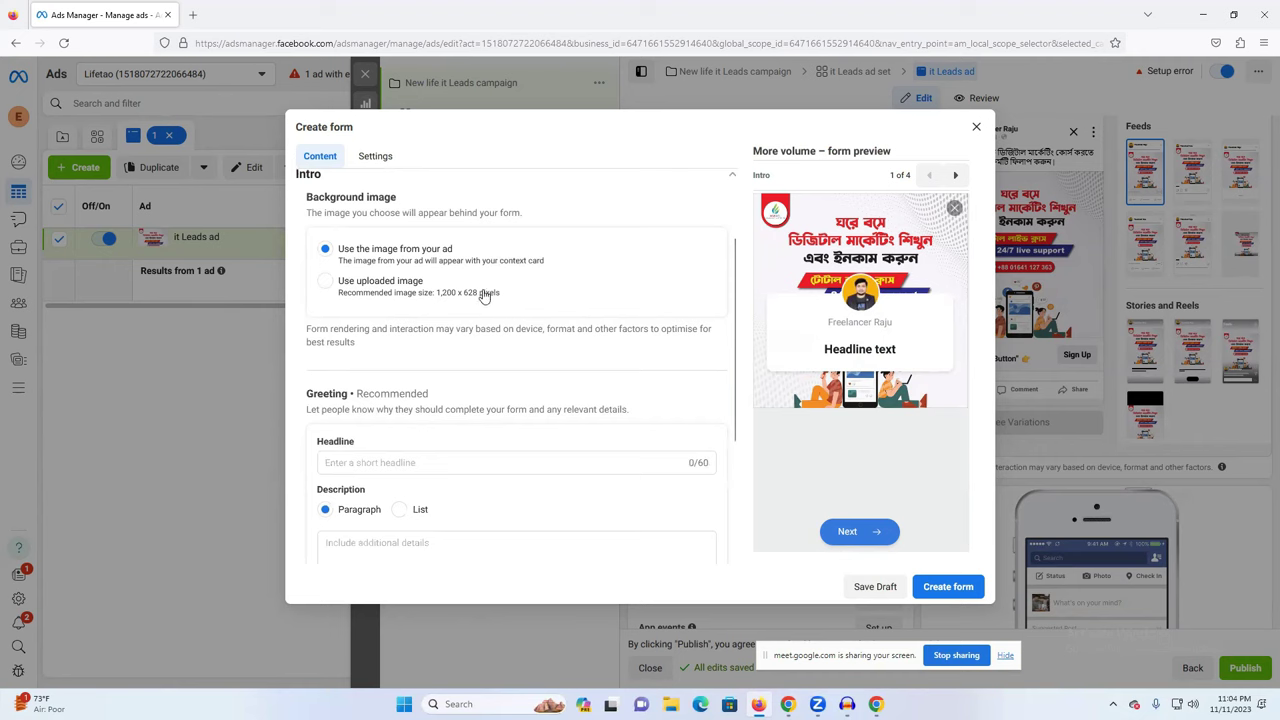
scroll(530, 285, up, 1)
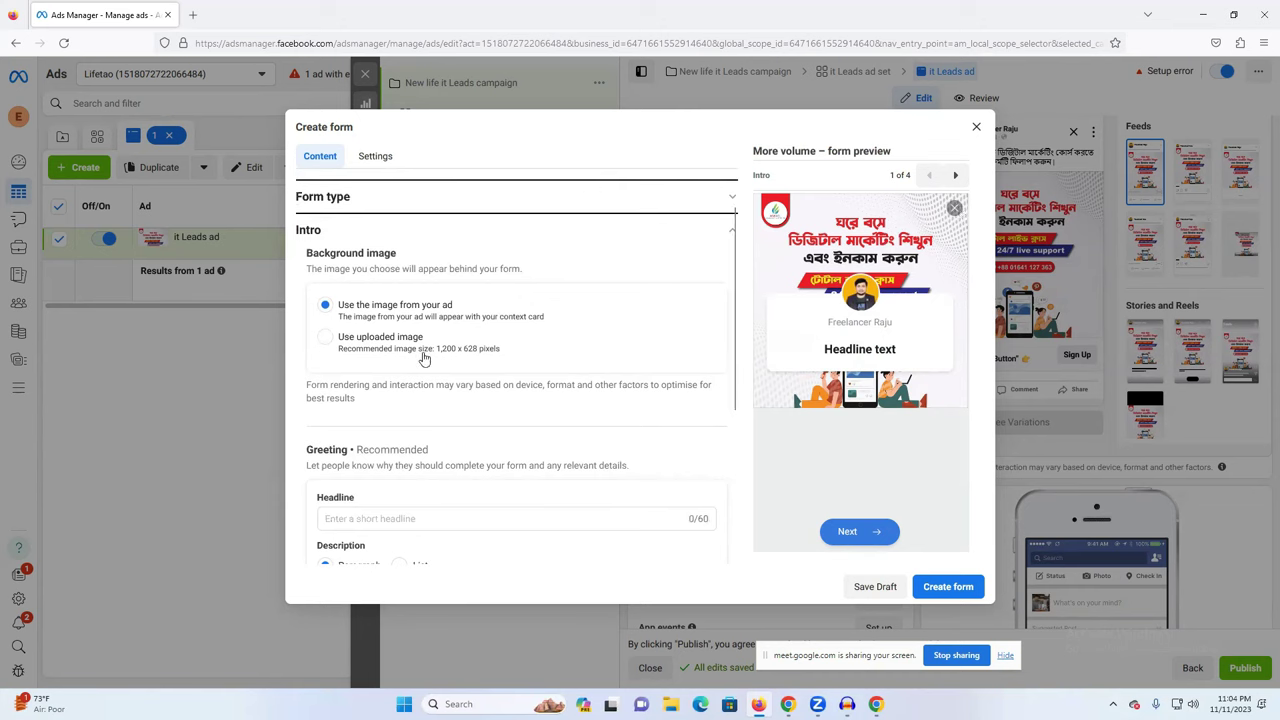
click(360, 349)
click(360, 375)
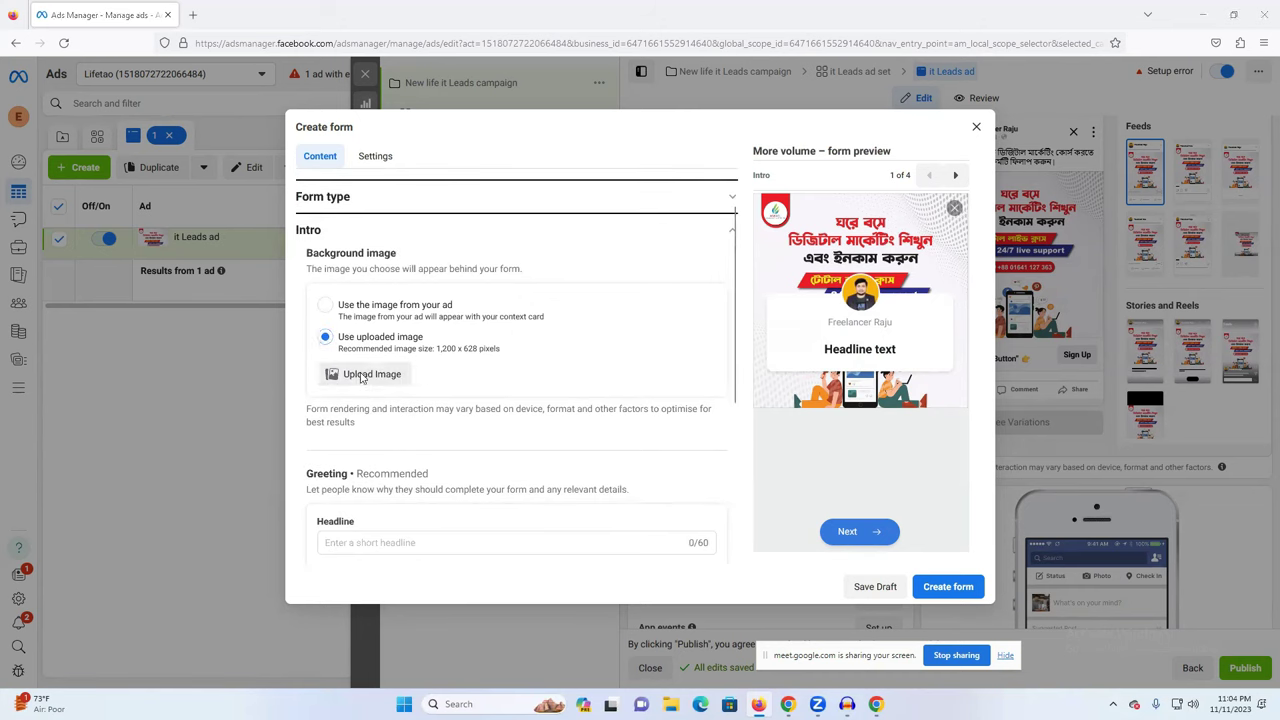
Step: Upload the New Life logo image from Downloads as the form intro's background image
scroll(215, 218, down, 3)
scroll(215, 218, down, 5)
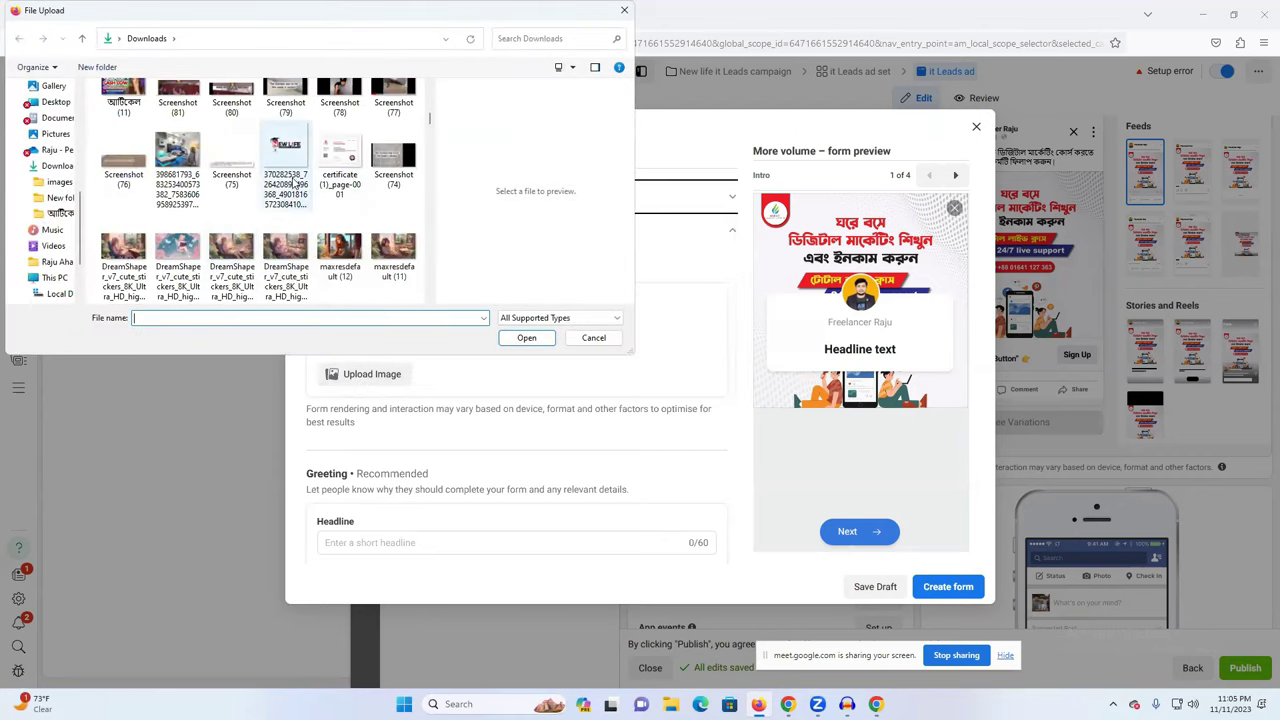
click(285, 162)
click(526, 337)
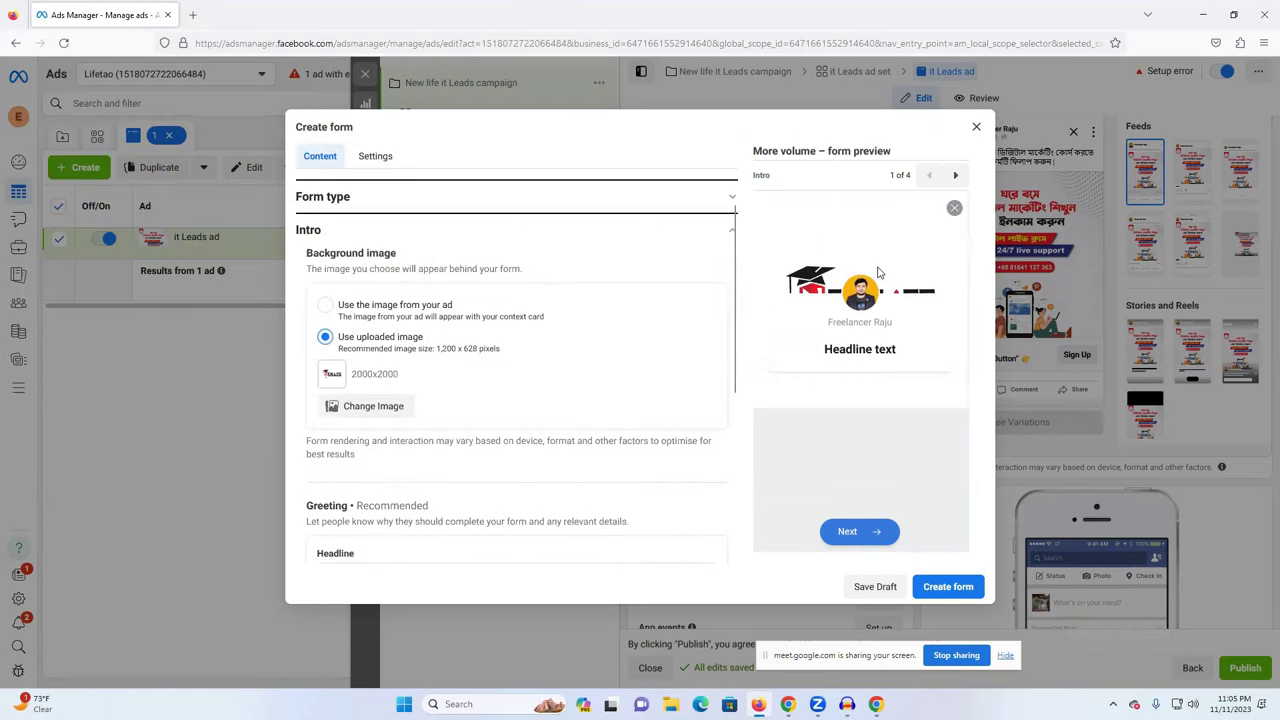
Step: Replace the intro's background image with the digital marketing poster whose file name begins with 241194734 in Downloads
click(352, 406)
click(123, 140)
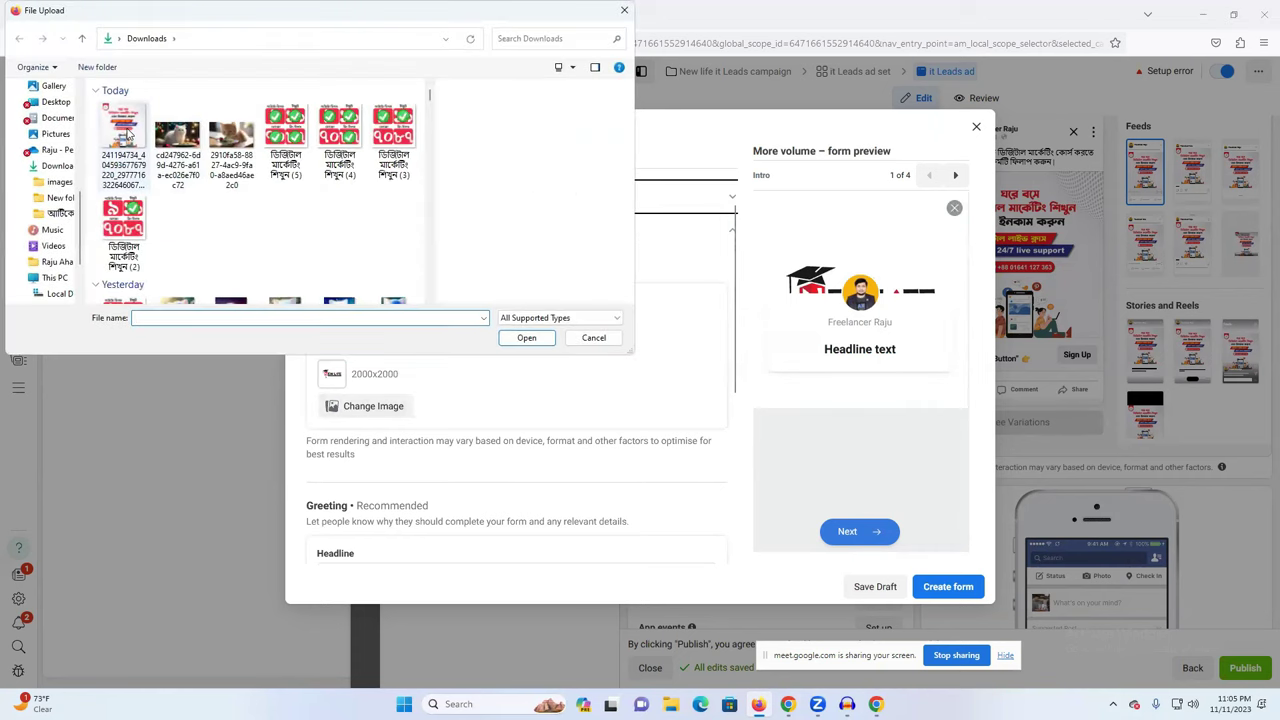
scroll(405, 296, down, 3)
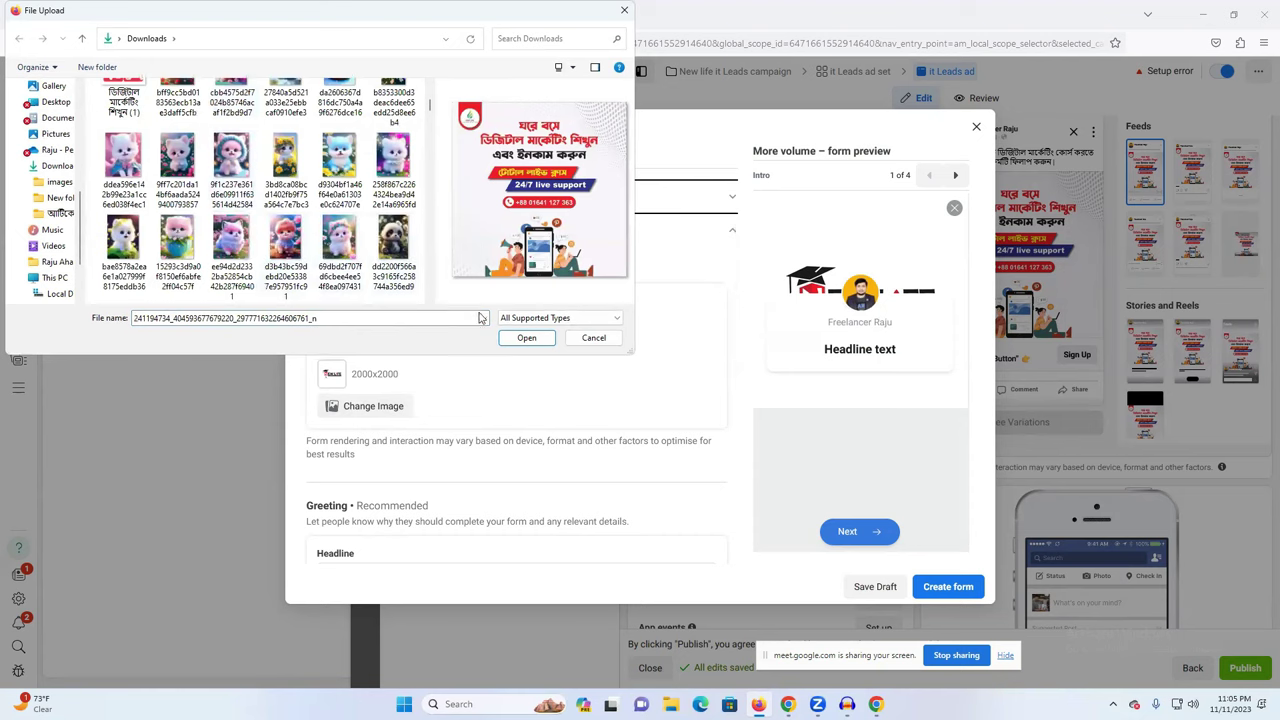
click(526, 338)
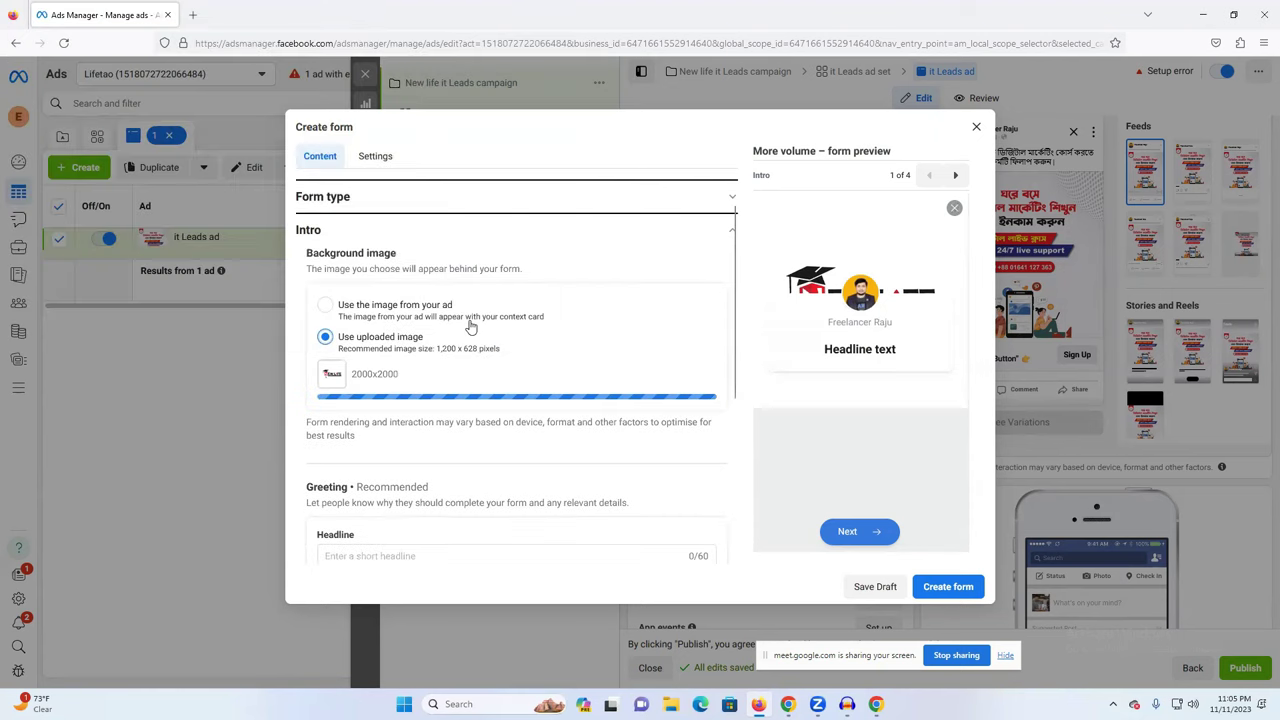
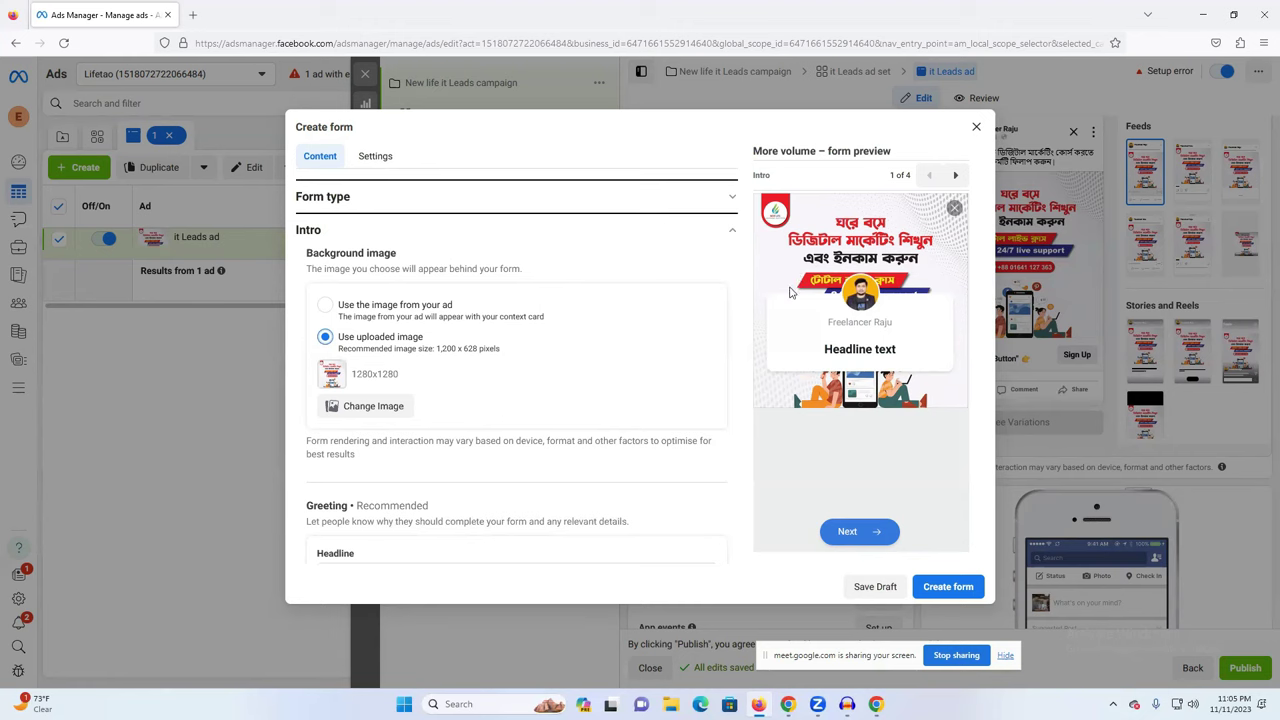
Step: Try a few test letters in the greeting headline, and clear them
scroll(419, 384, down, 2)
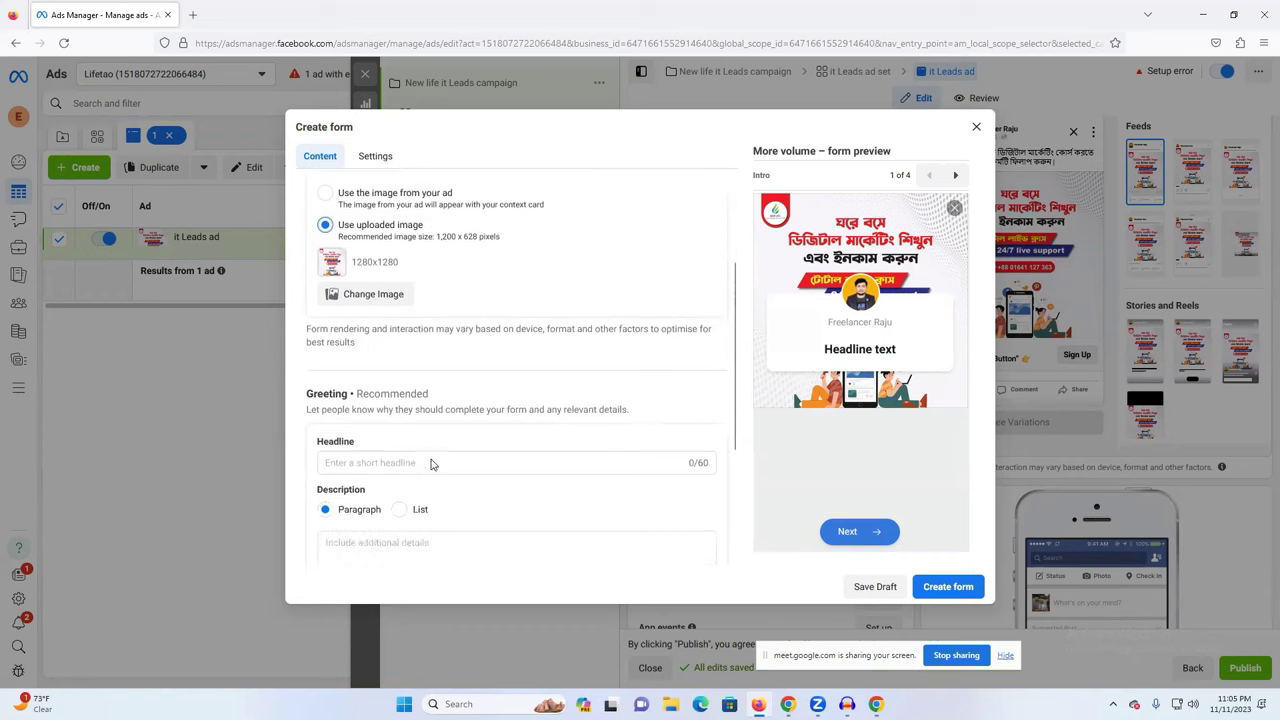
click(382, 462)
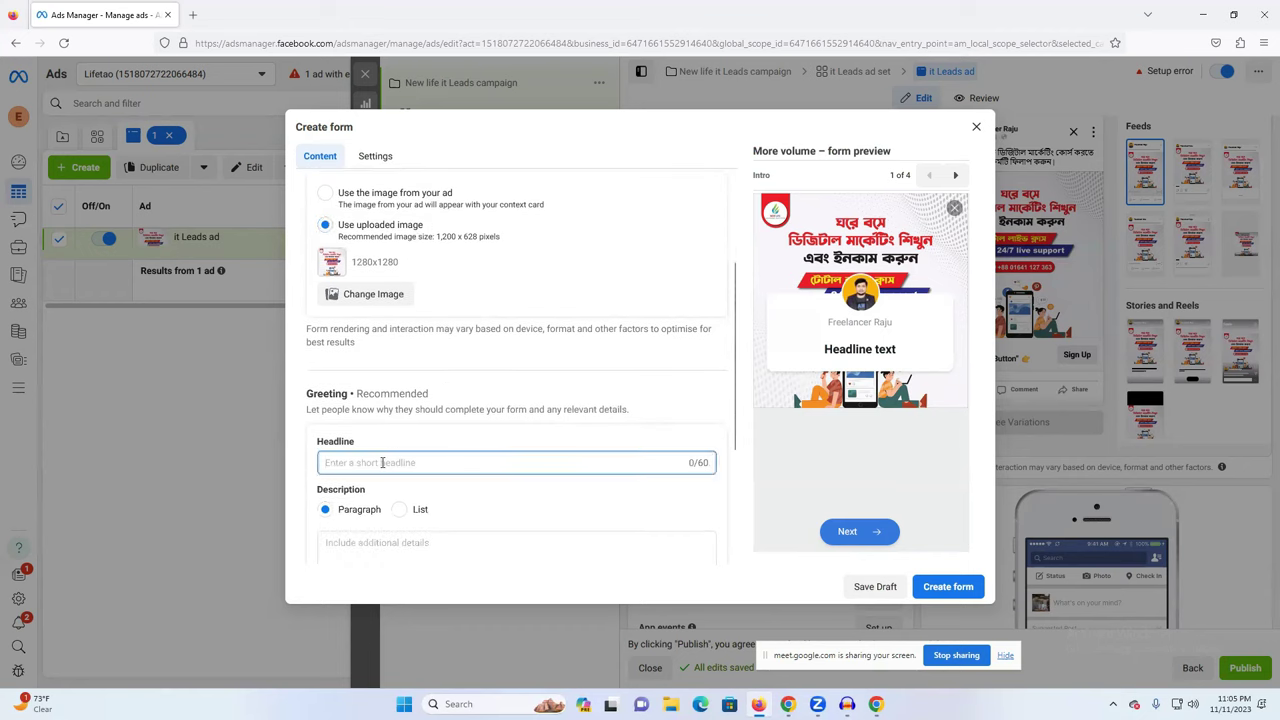
text(hhhh)
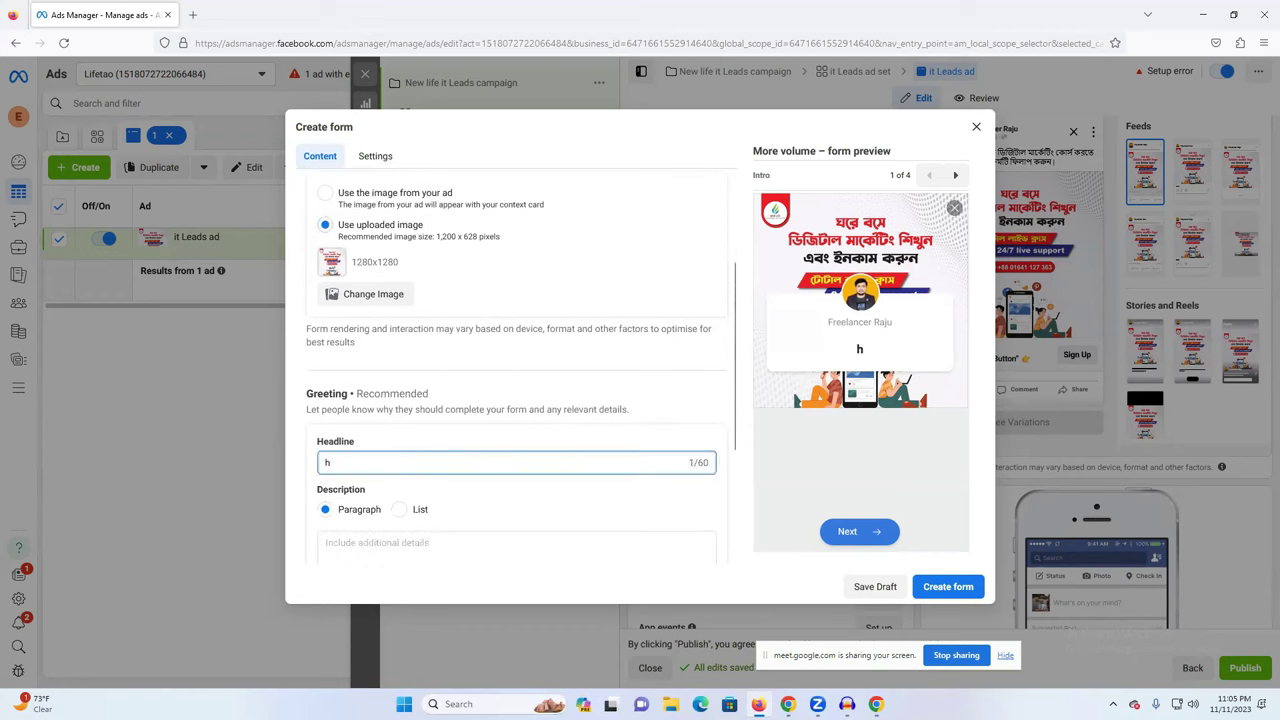
key(BackSpace)
key(BackSpace)
key(BackSpace)
key(BackSpace)
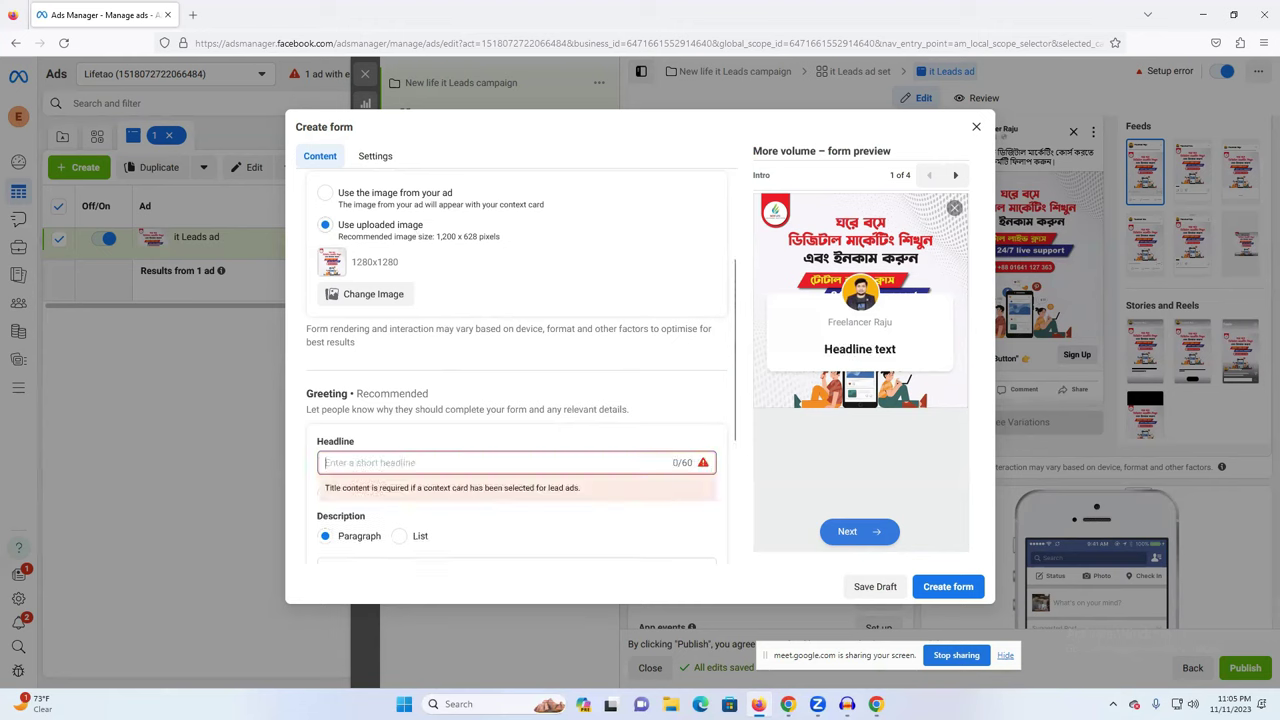
Step: Copy "৫০% ডিসকাউন্টে ডিজিটাল মার্কেটিং কোর্স" from Google Translate in Chrome and paste it as the greeting headline in Ads Manager
scroll(430, 420, down, 1)
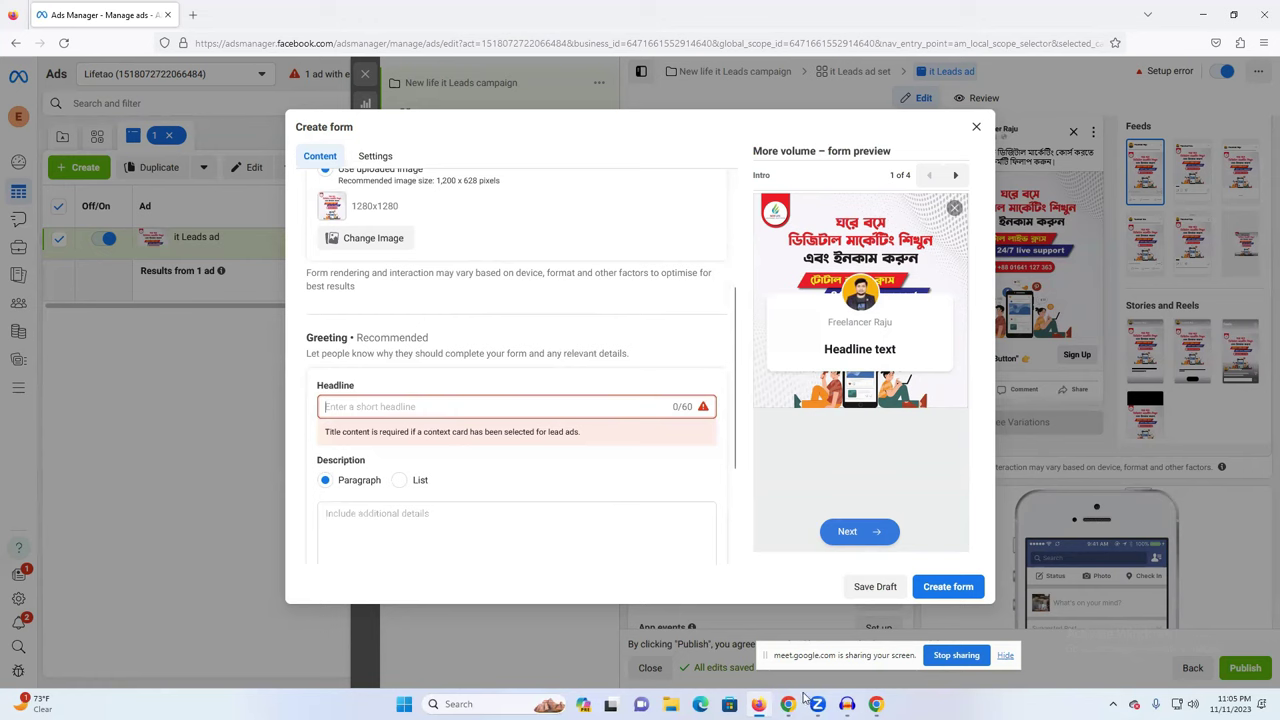
mouse_move(788, 704)
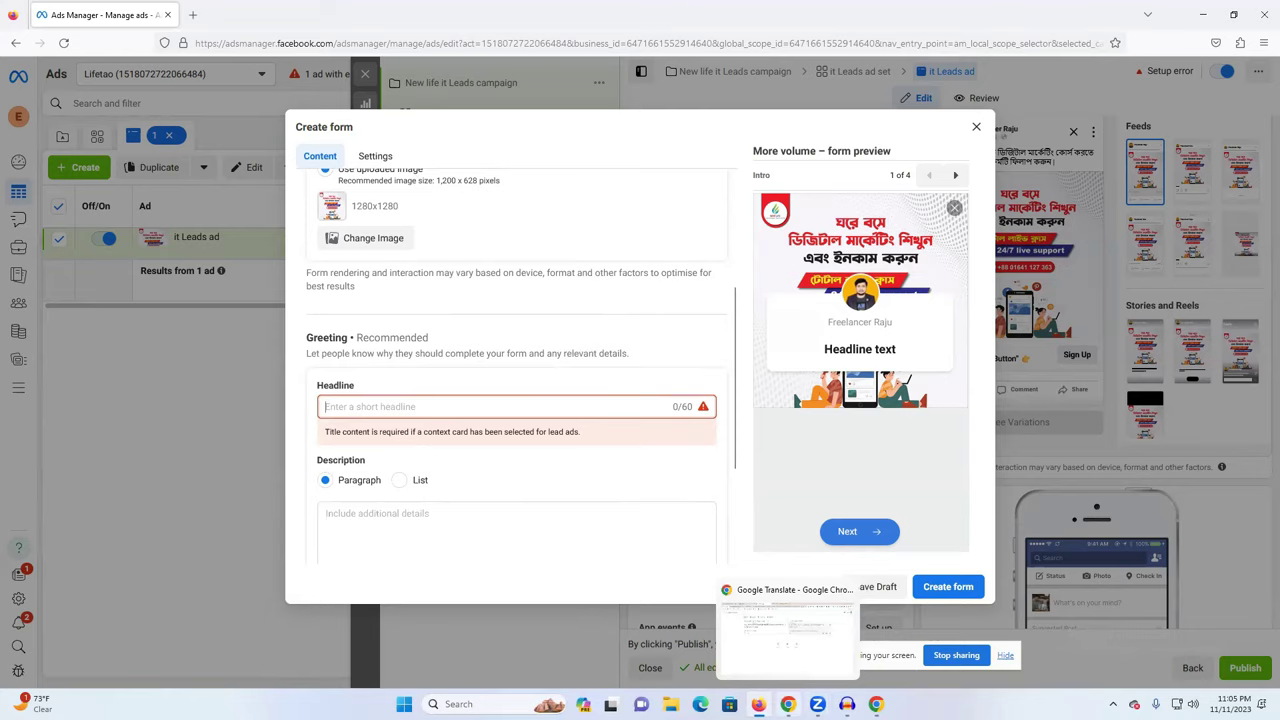
click(790, 625)
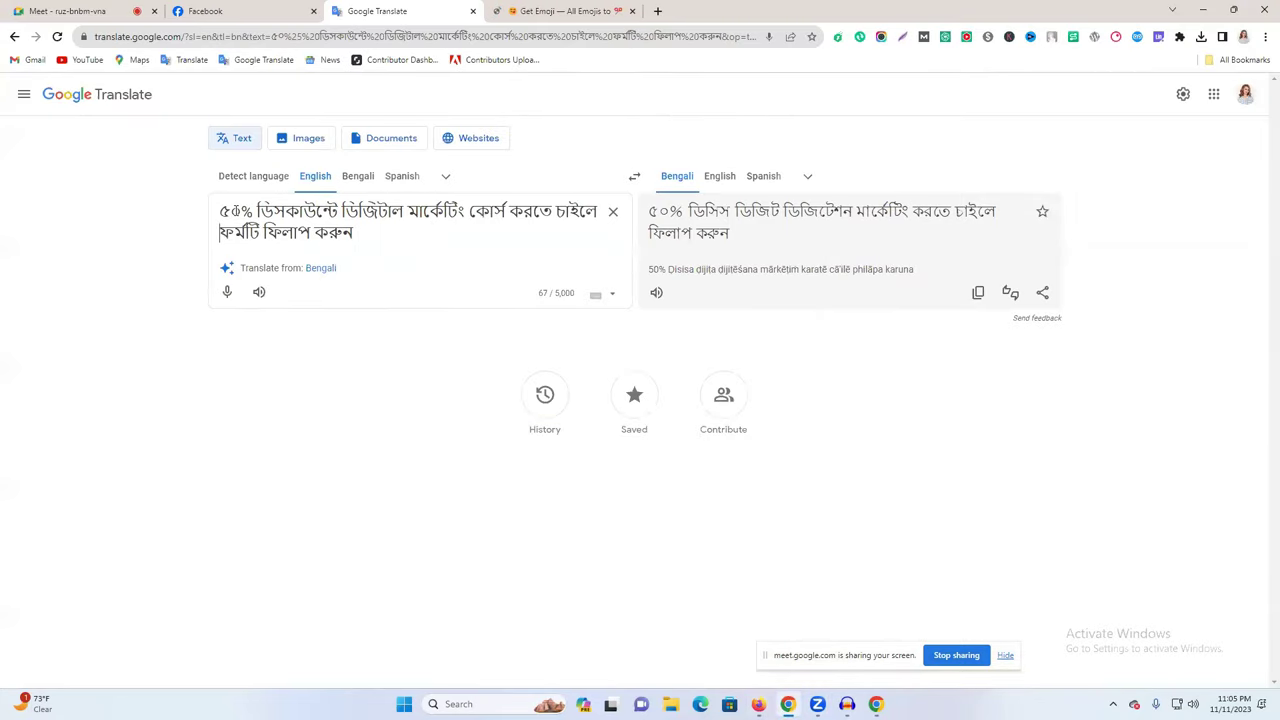
drag(230, 212, 505, 211)
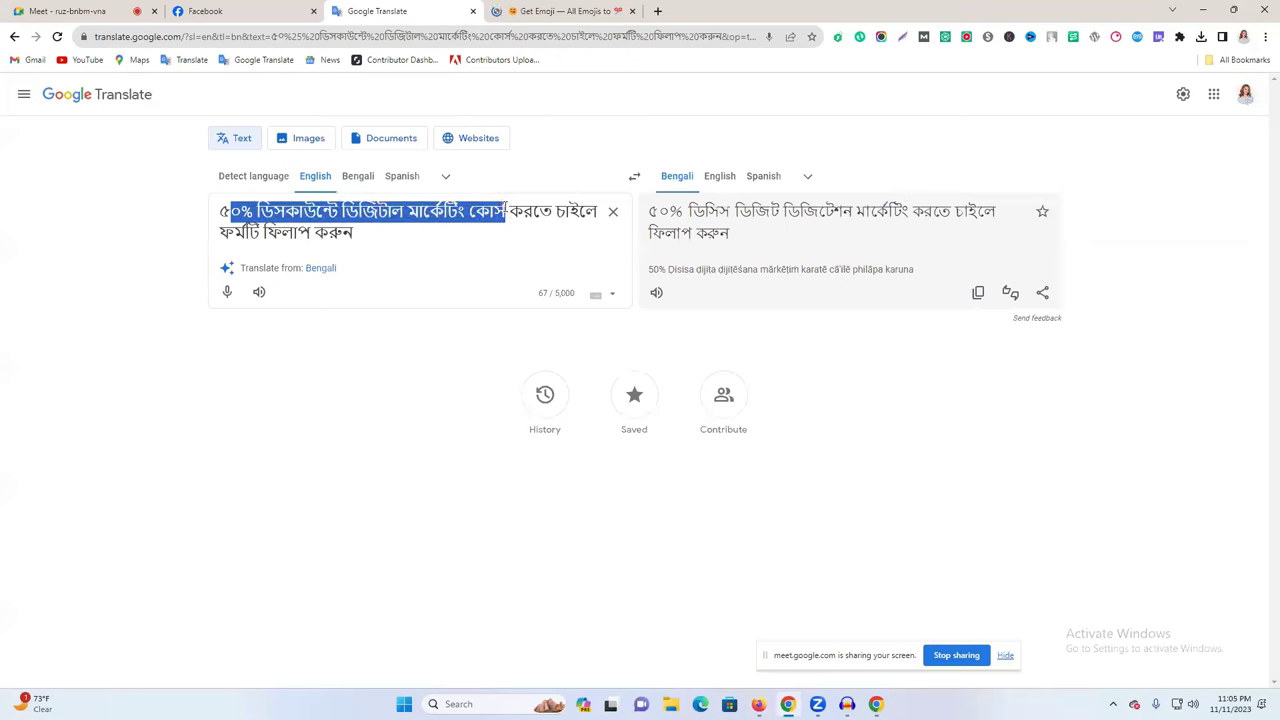
click(267, 211)
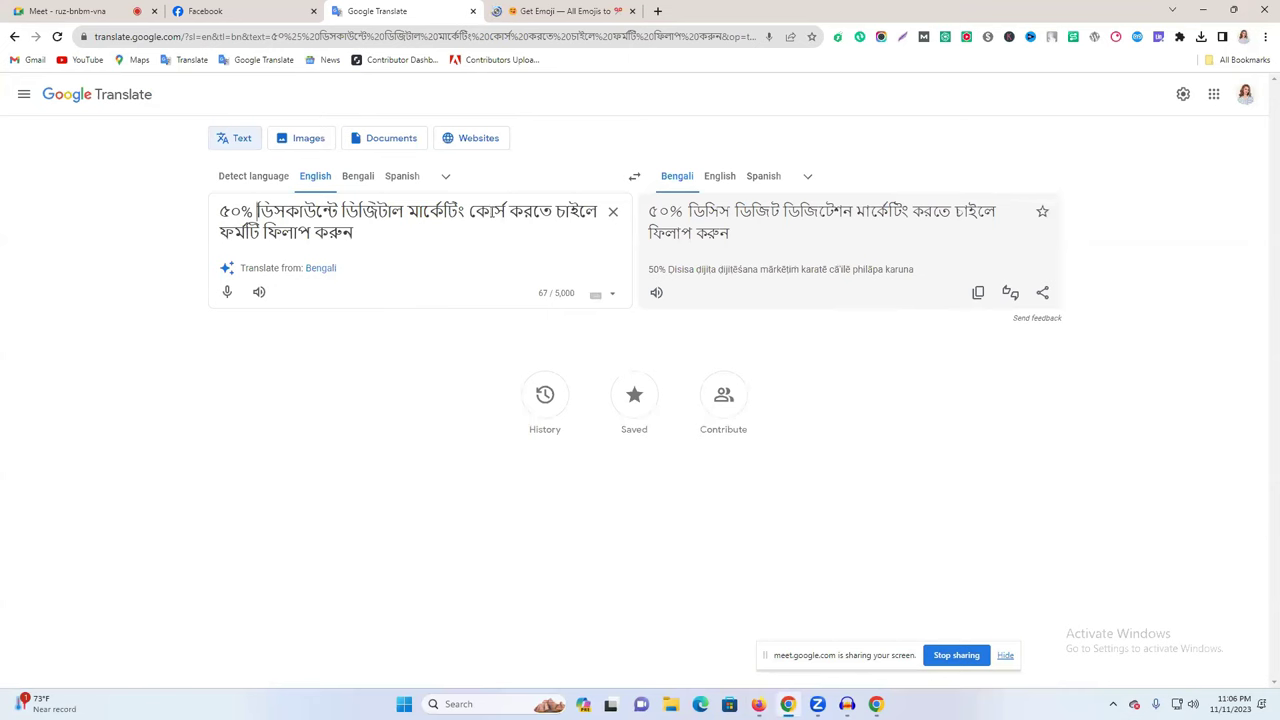
drag(507, 212, 210, 213)
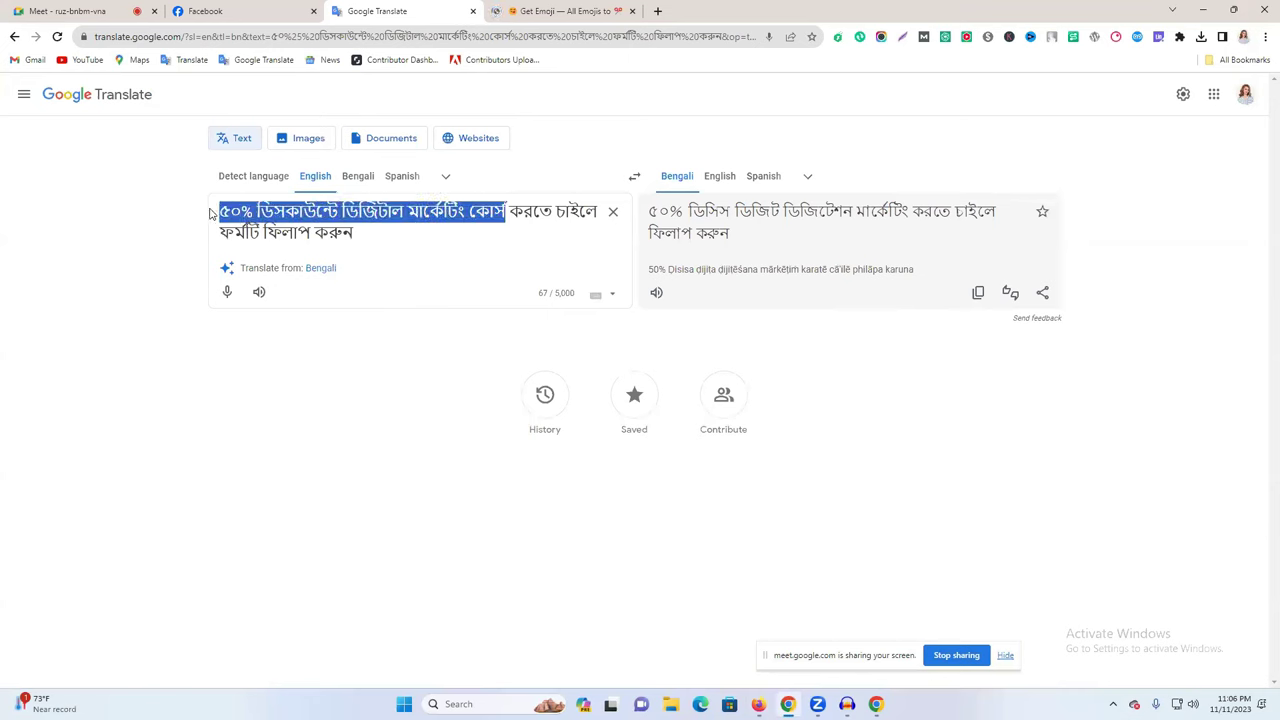
click(758, 704)
click(415, 408)
text(৫০% ডিসকাউন্টে ডিজিটাল মার্কেটিং কোর্স)
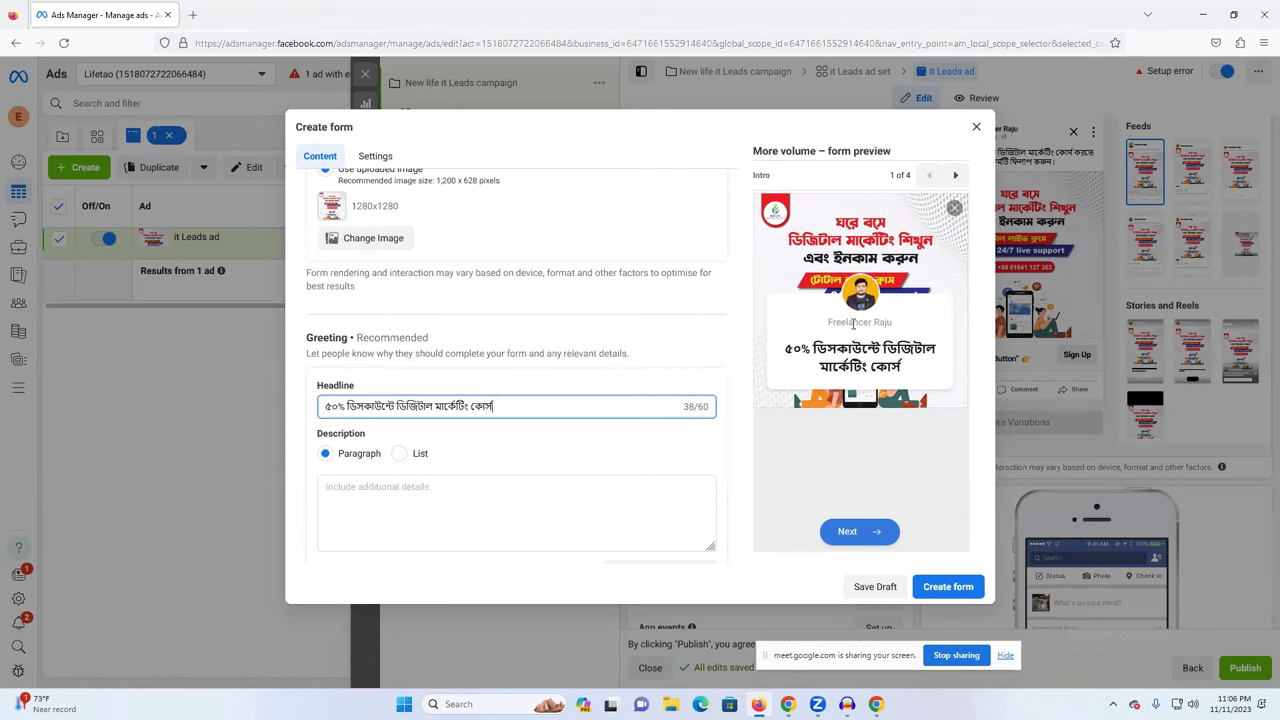
Step: Try the test letter "h" in the greeting description, and clear it
click(381, 496)
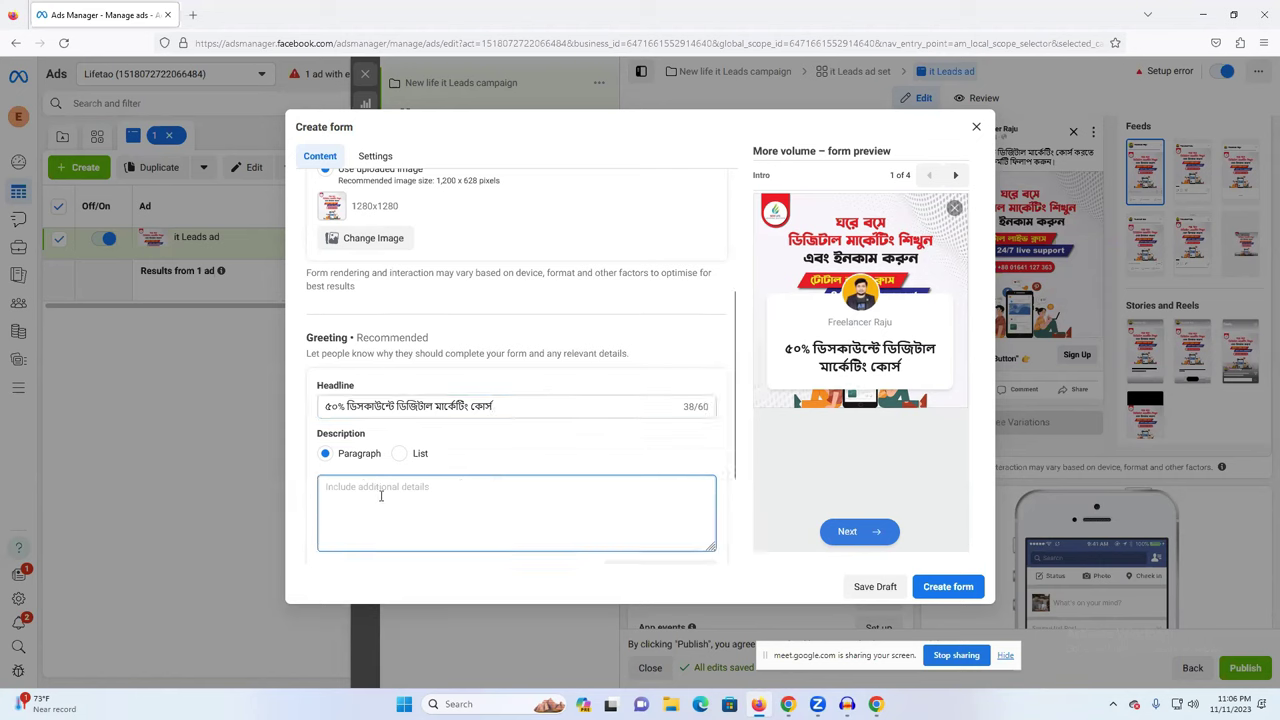
text(h)
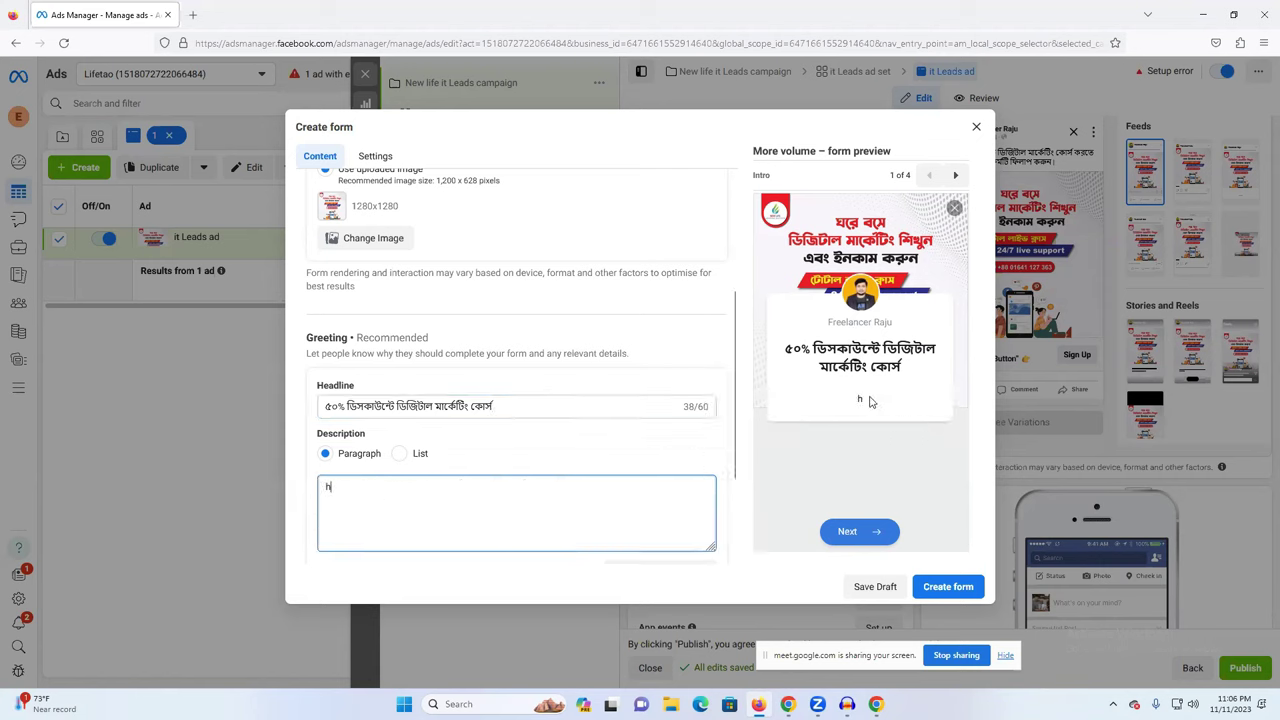
key(BackSpace)
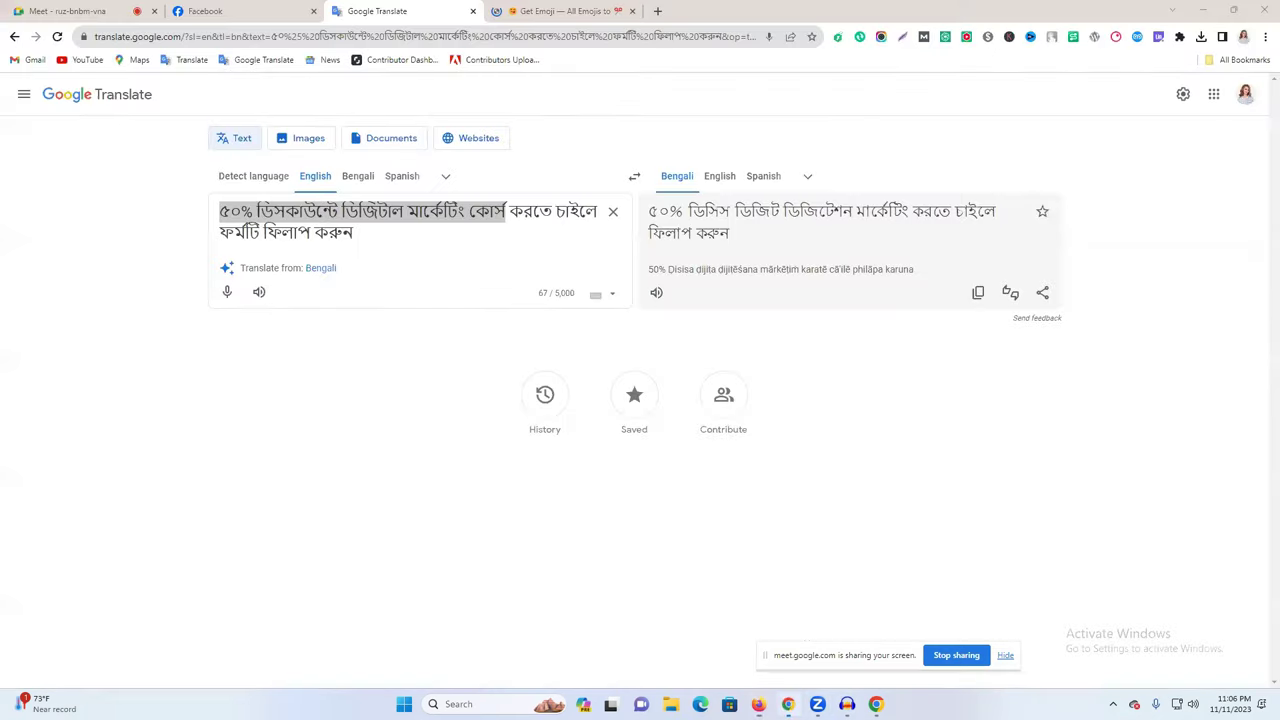
Step: Switch to Google Translate, insert Click"SIGNUP Button" 👉 before "ফর্মটি ফিলাপ করুন" in the source text, and copy the whole sentence
click(788, 704)
click(505, 211)
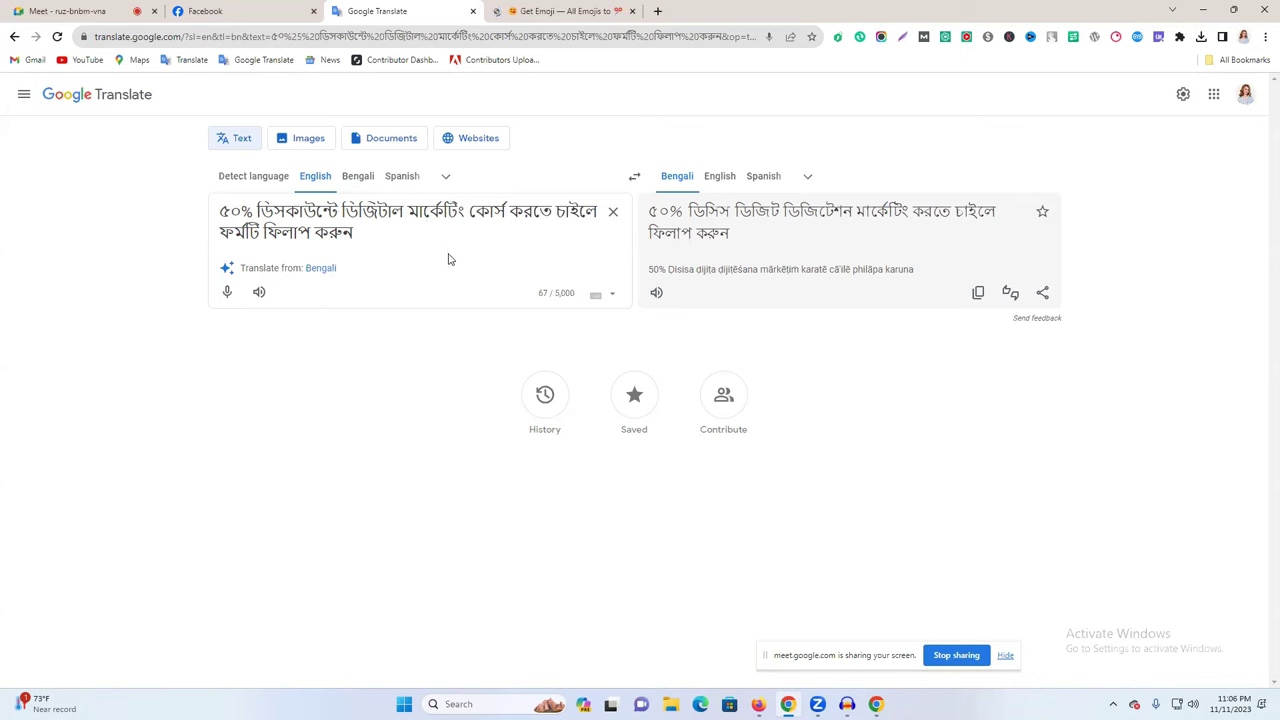
text(Click"SIGNUP Button" 👉)
drag(548, 232, 224, 212)
right_click(270, 216)
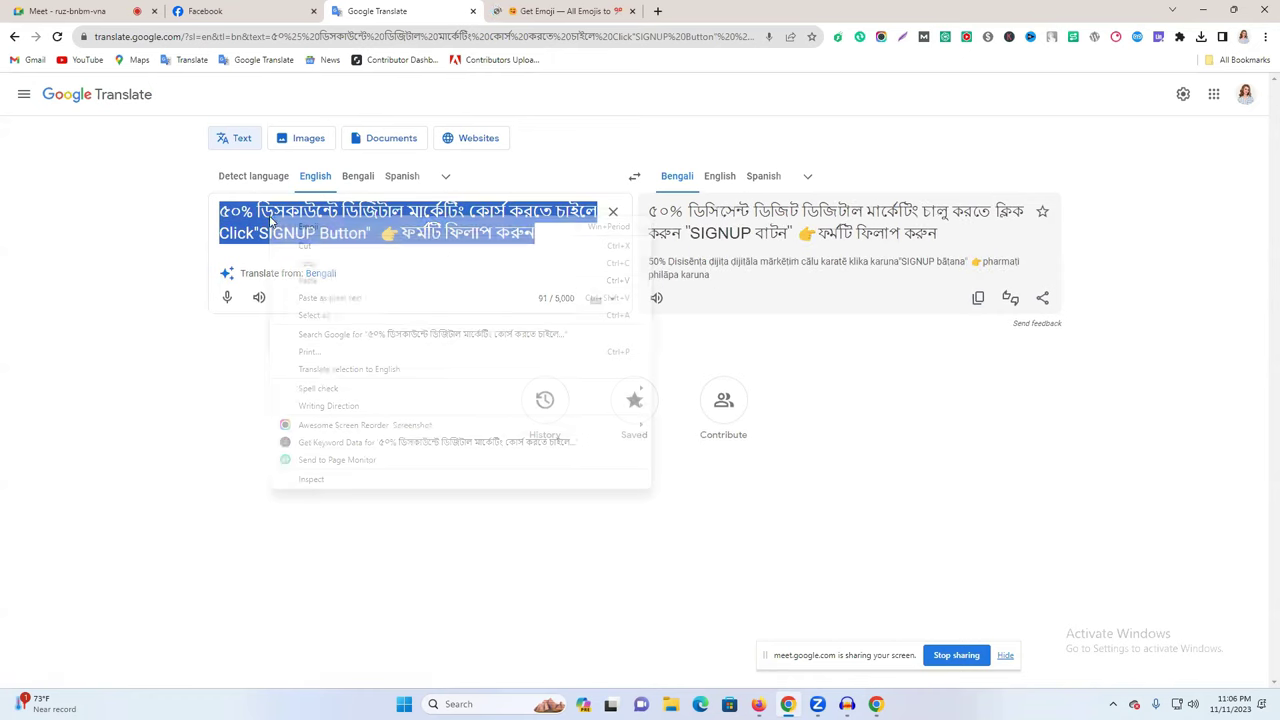
click(390, 268)
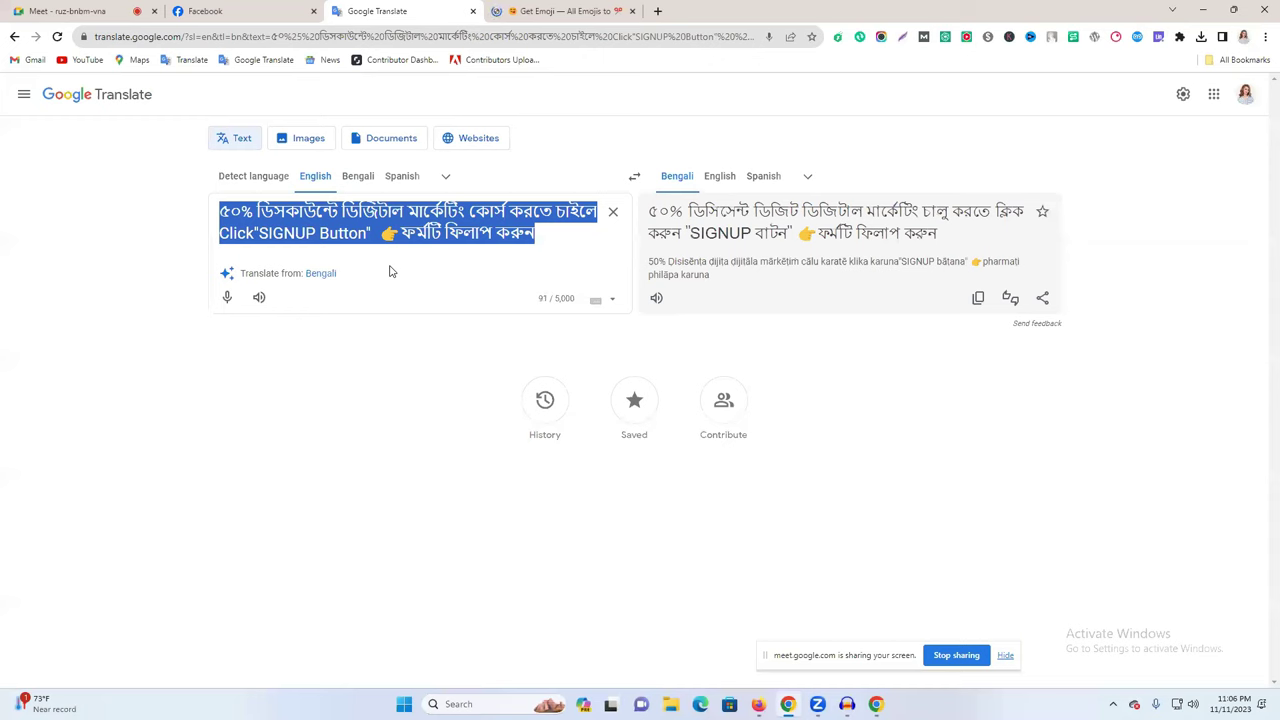
Step: Paste the copied sentence into the greeting description in Ads Manager and remove its opening words "৫০% ডিসকাউন্টে"
click(758, 704)
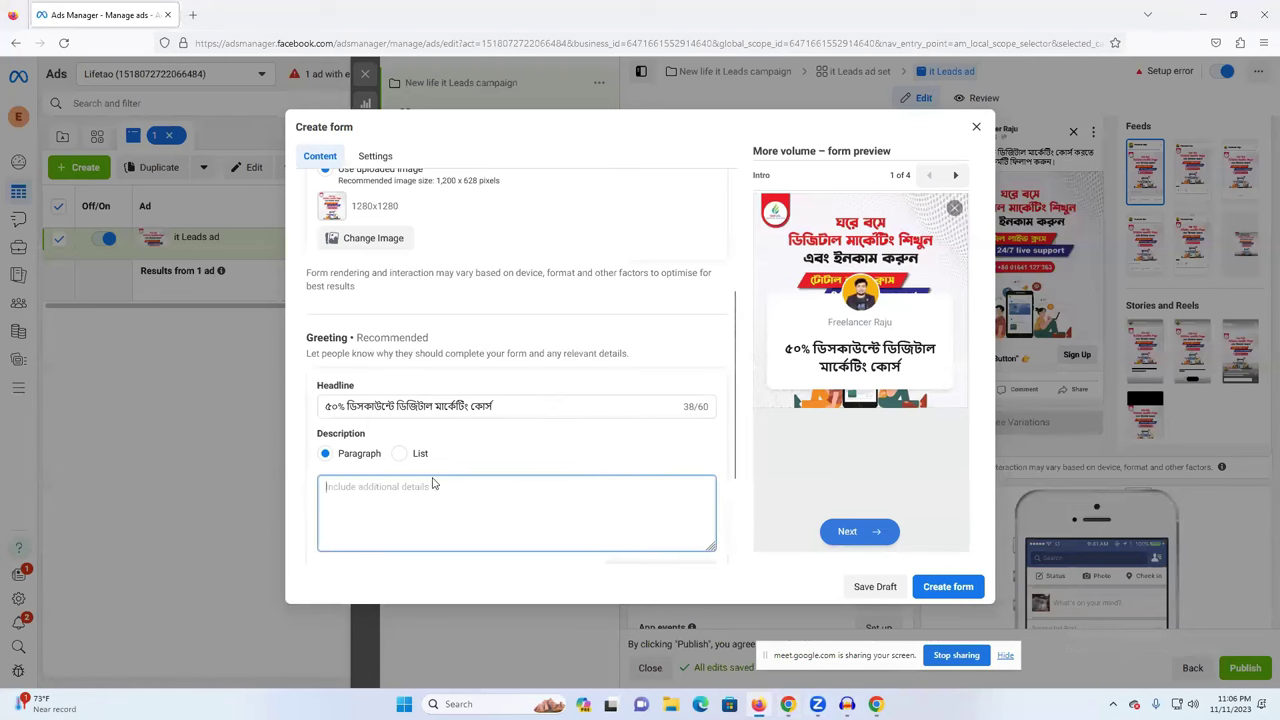
key(ctrl+v)
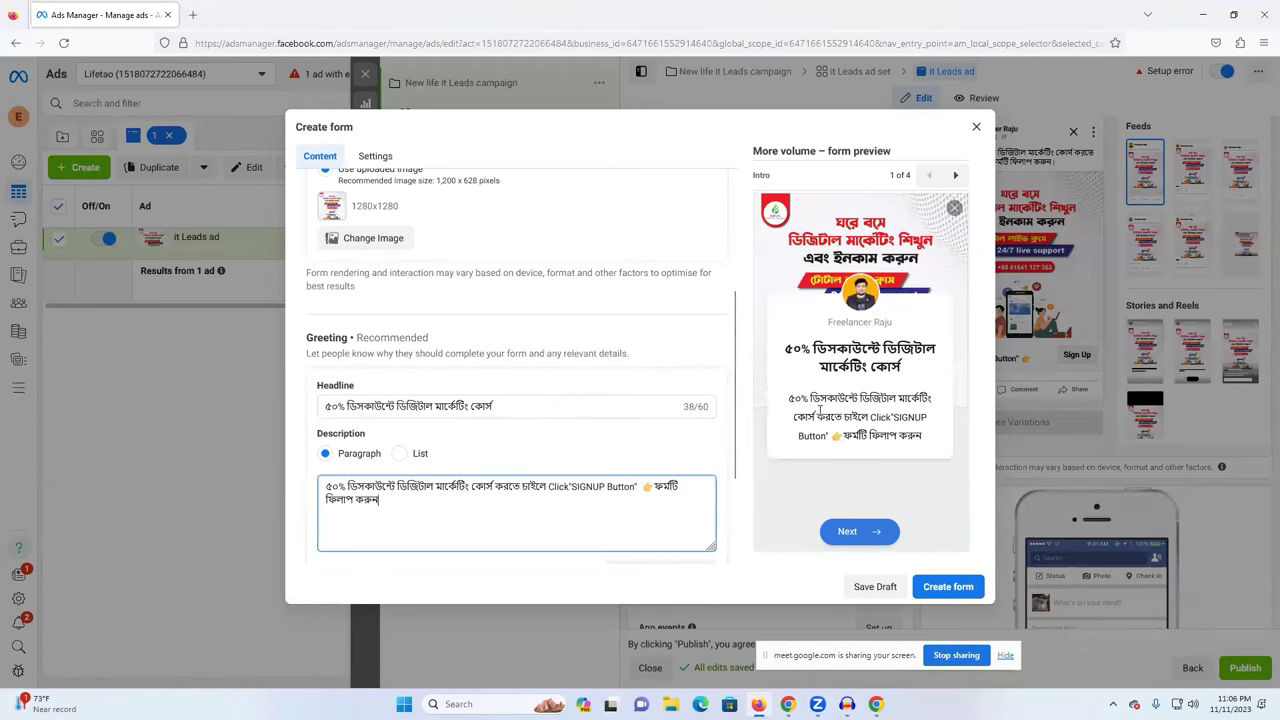
drag(348, 487, 316, 487)
drag(395, 487, 310, 487)
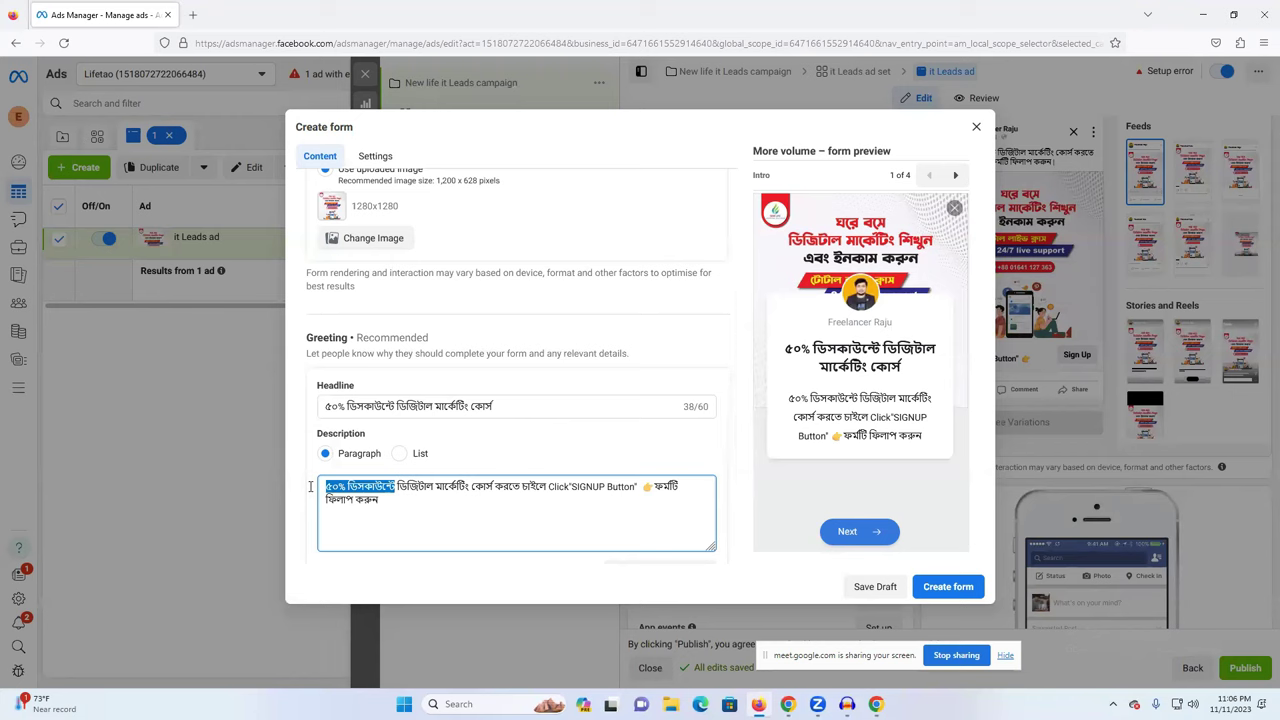
key(BackSpace)
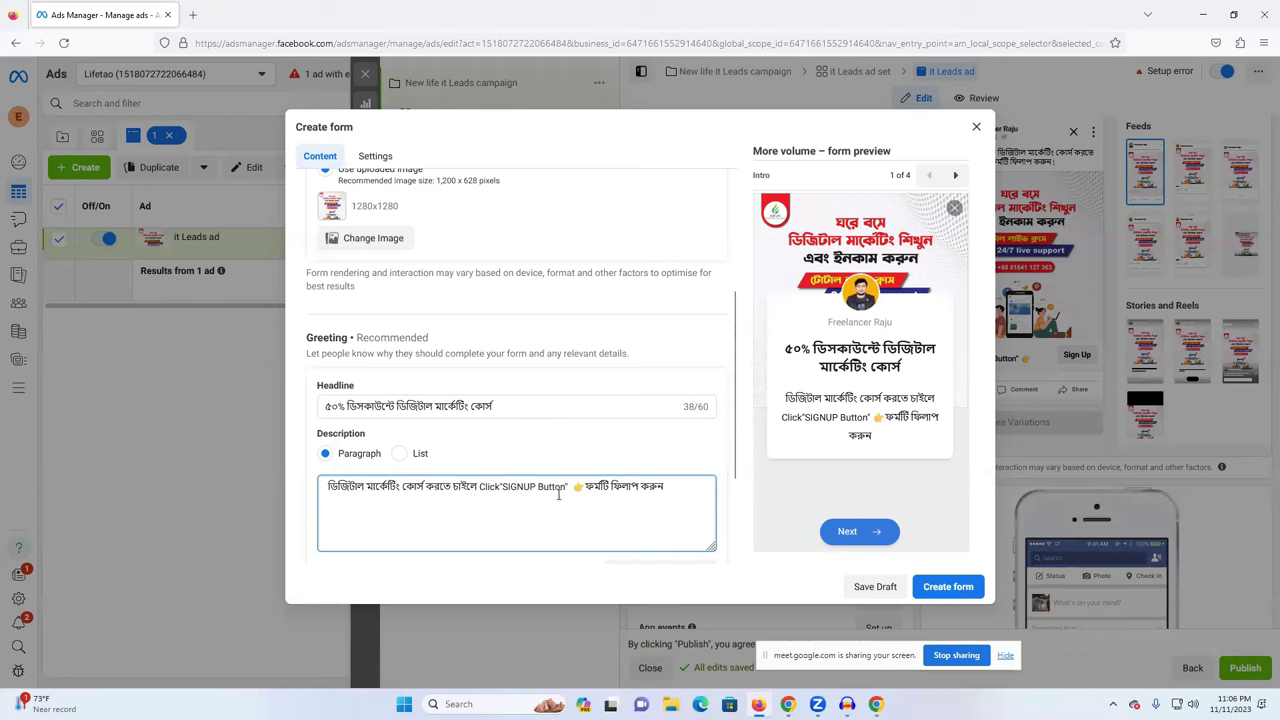
Step: Move the word "Click" in the description from before "SIGNUP Button" to directly after it
double_click(487, 486)
key(BackSpace)
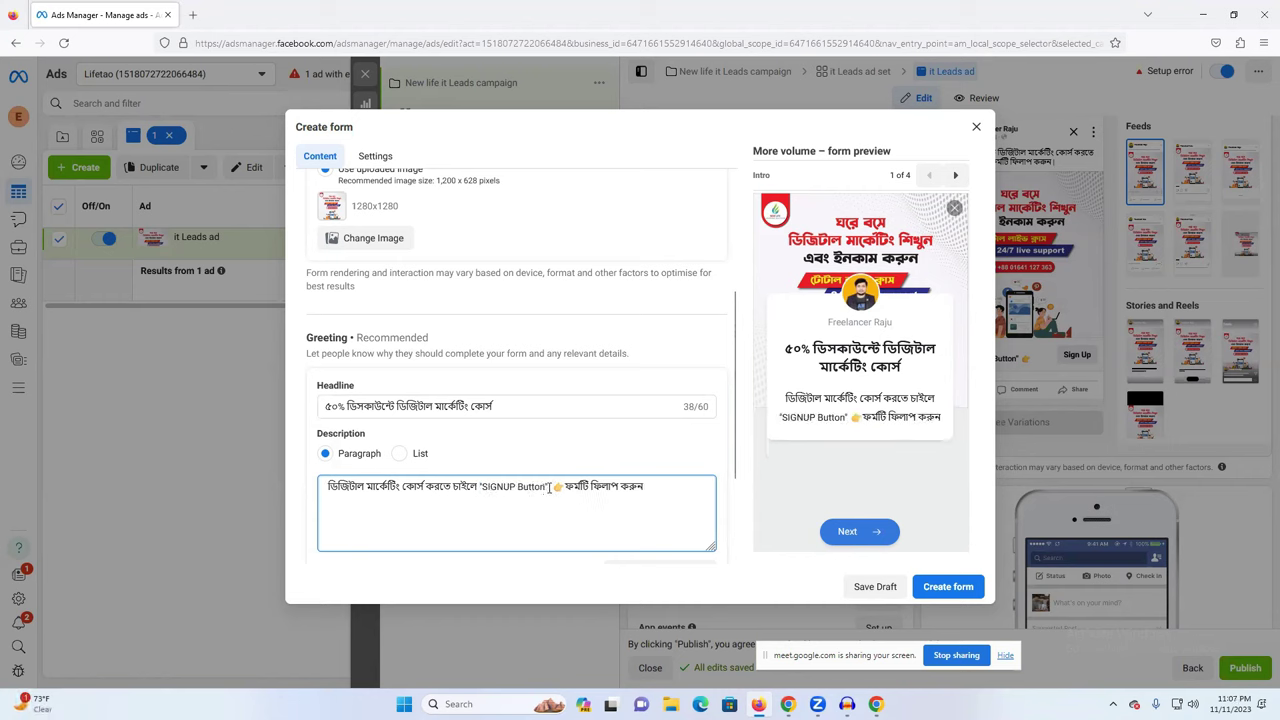
click(549, 487)
text(Click)
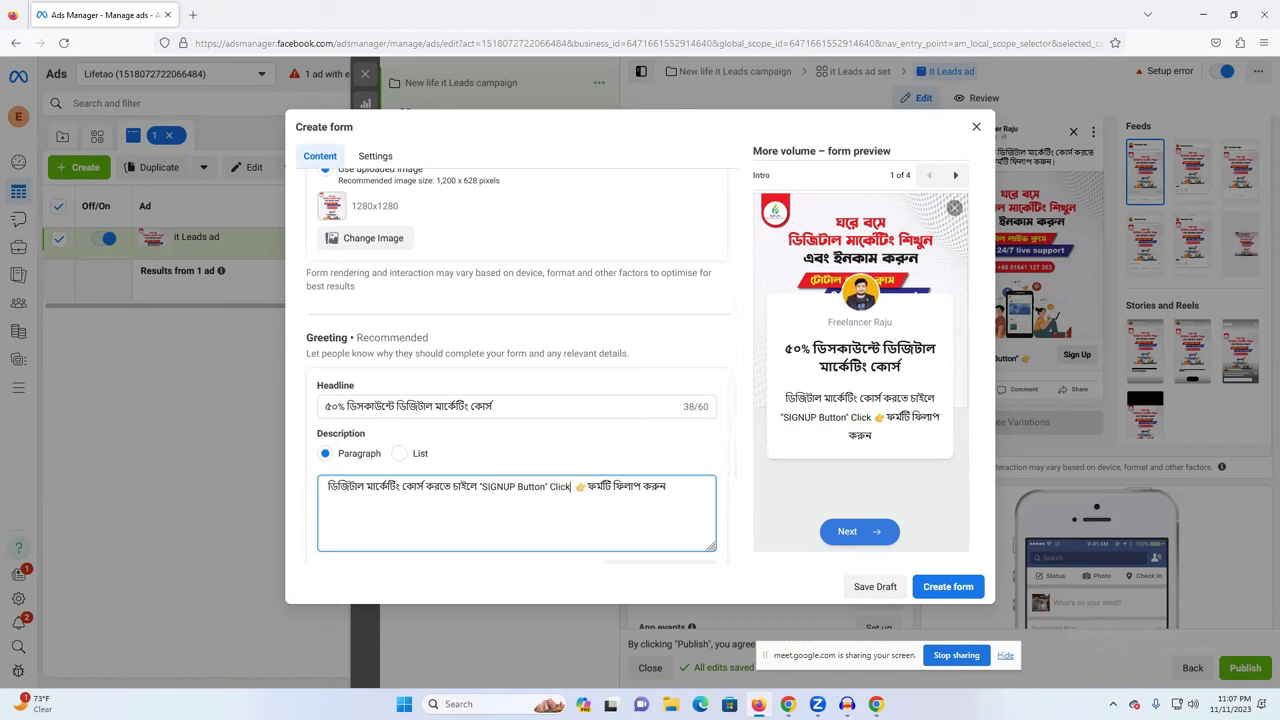
Step: Switch to Google Translate, set the source language to Bengali, dictate the word "করে" by voice, and copy it
mouse_move(788, 704)
click(788, 630)
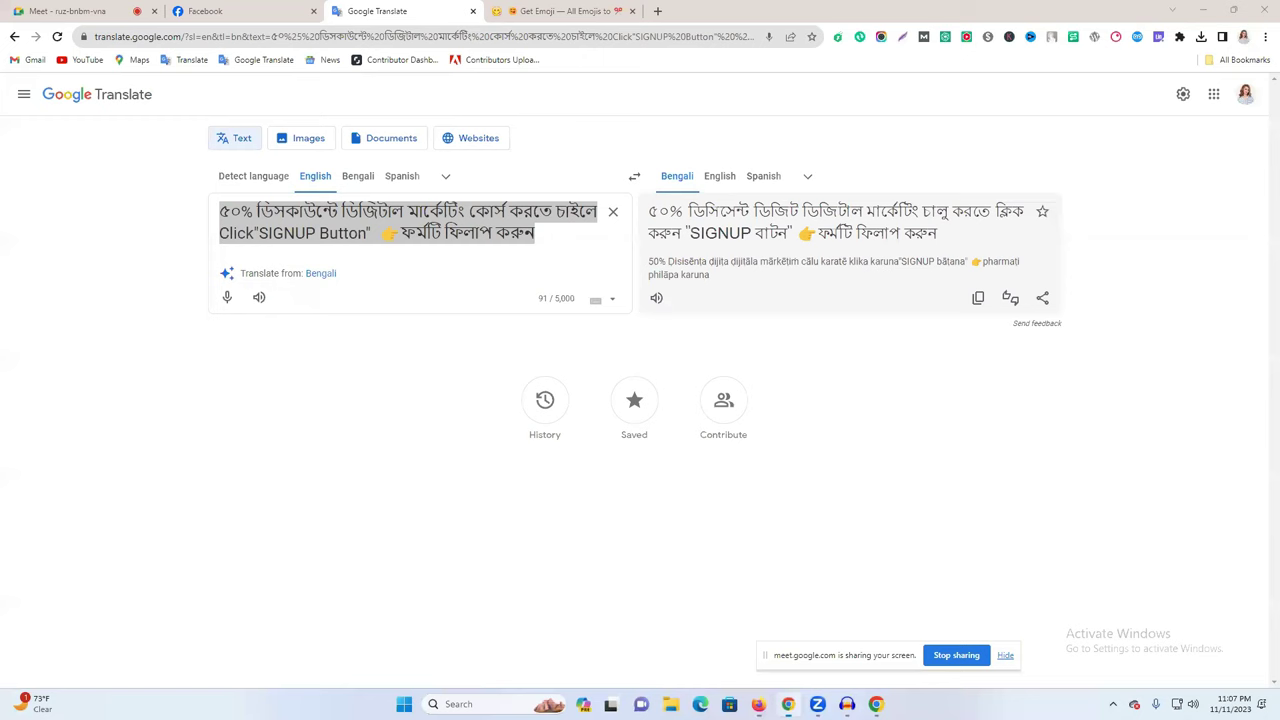
click(232, 300)
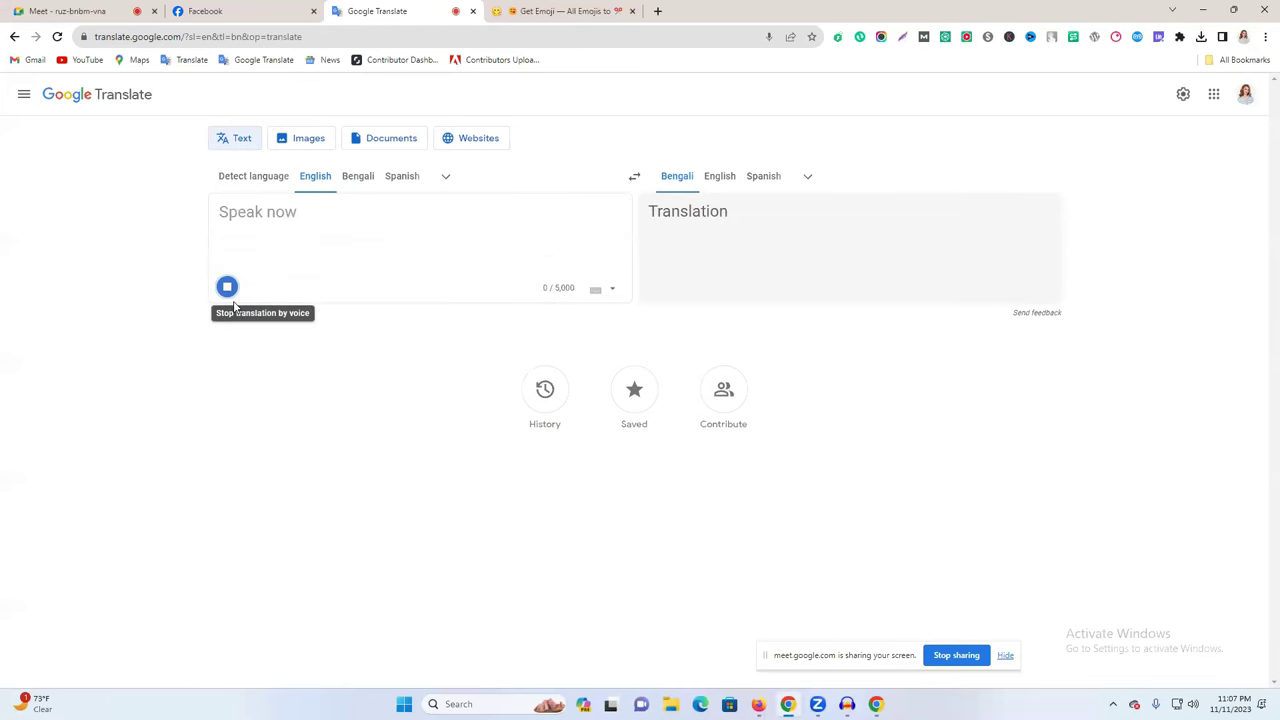
click(350, 180)
click(230, 296)
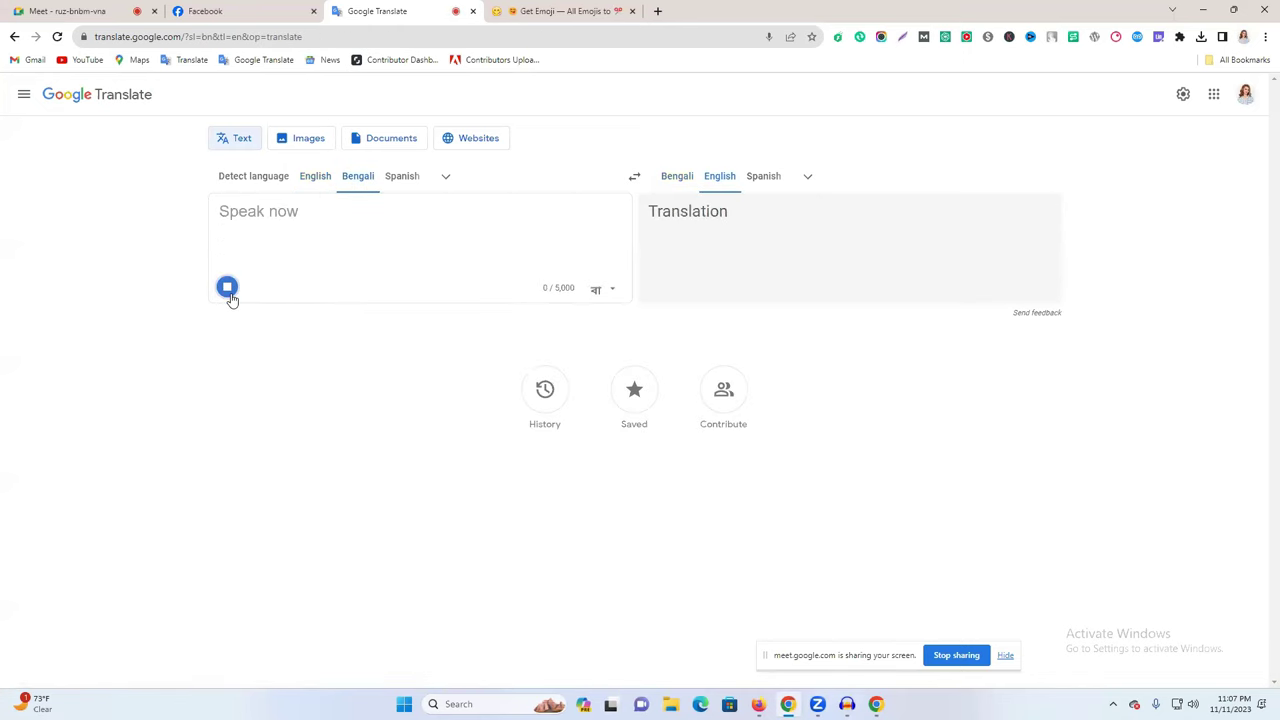
double_click(232, 212)
right_click(232, 212)
click(306, 246)
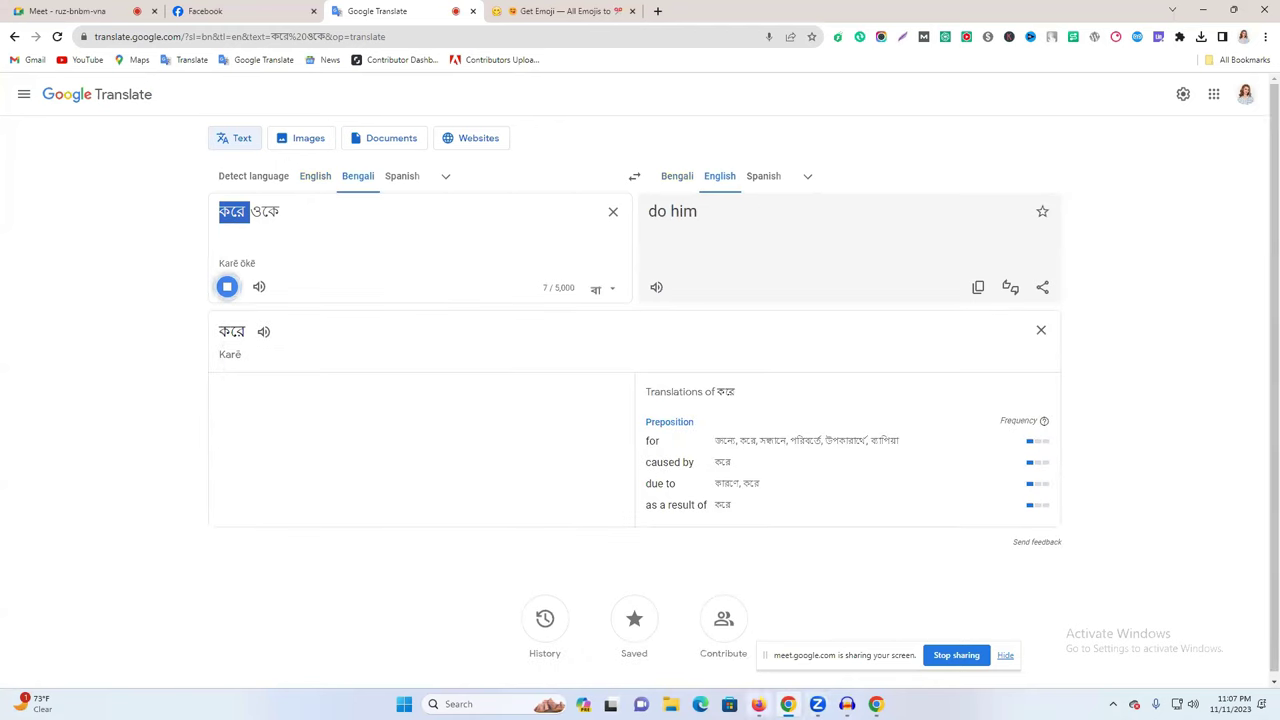
Step: Paste "করে" after "Click" in the Ads Manager form's description, separated by a space
click(758, 704)
click(584, 511)
key(ctrl+v)
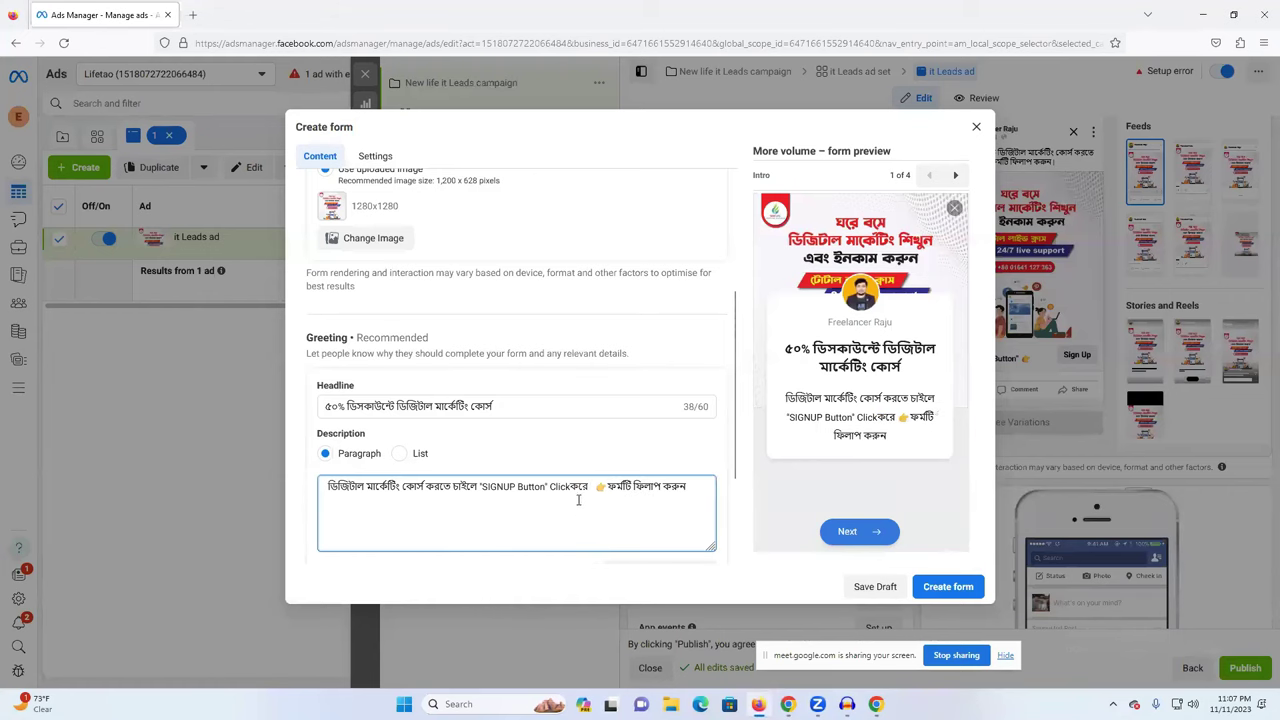
click(573, 488)
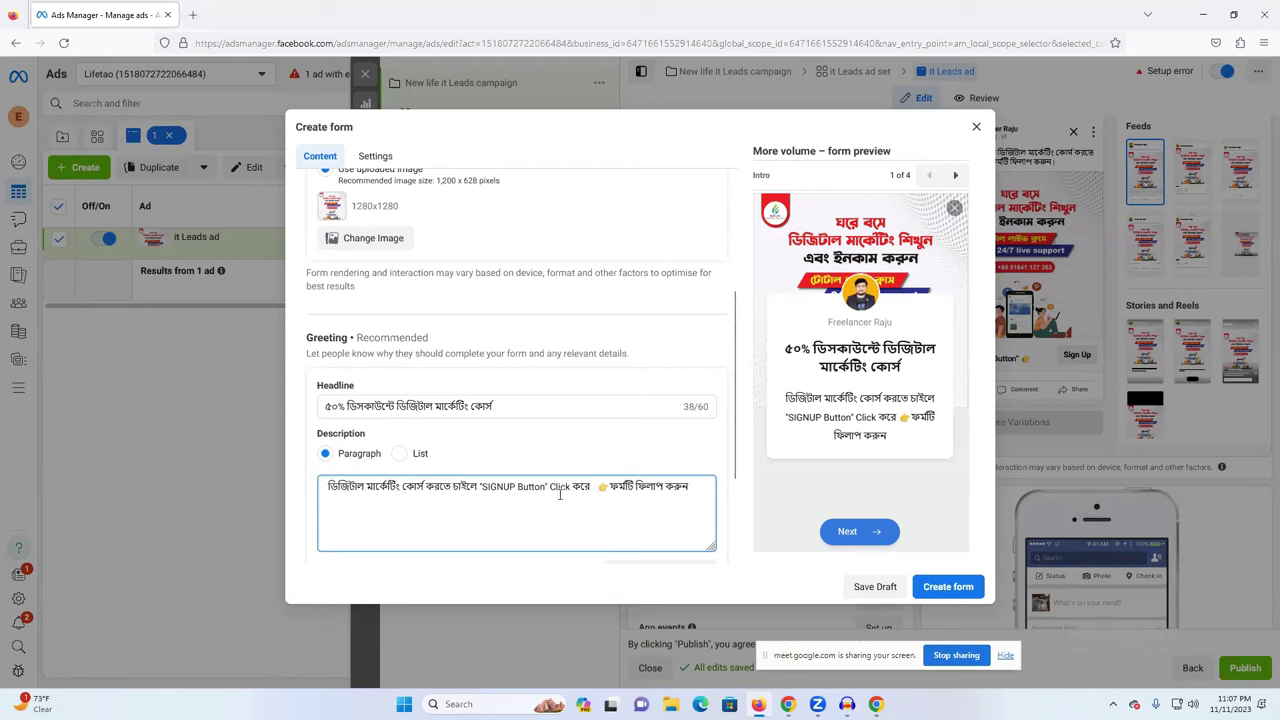
Step: Remove the quotation marks around "SIGNUP Button" and the pointing-hand emoji with its extra space from the greeting description
key(BackSpace)
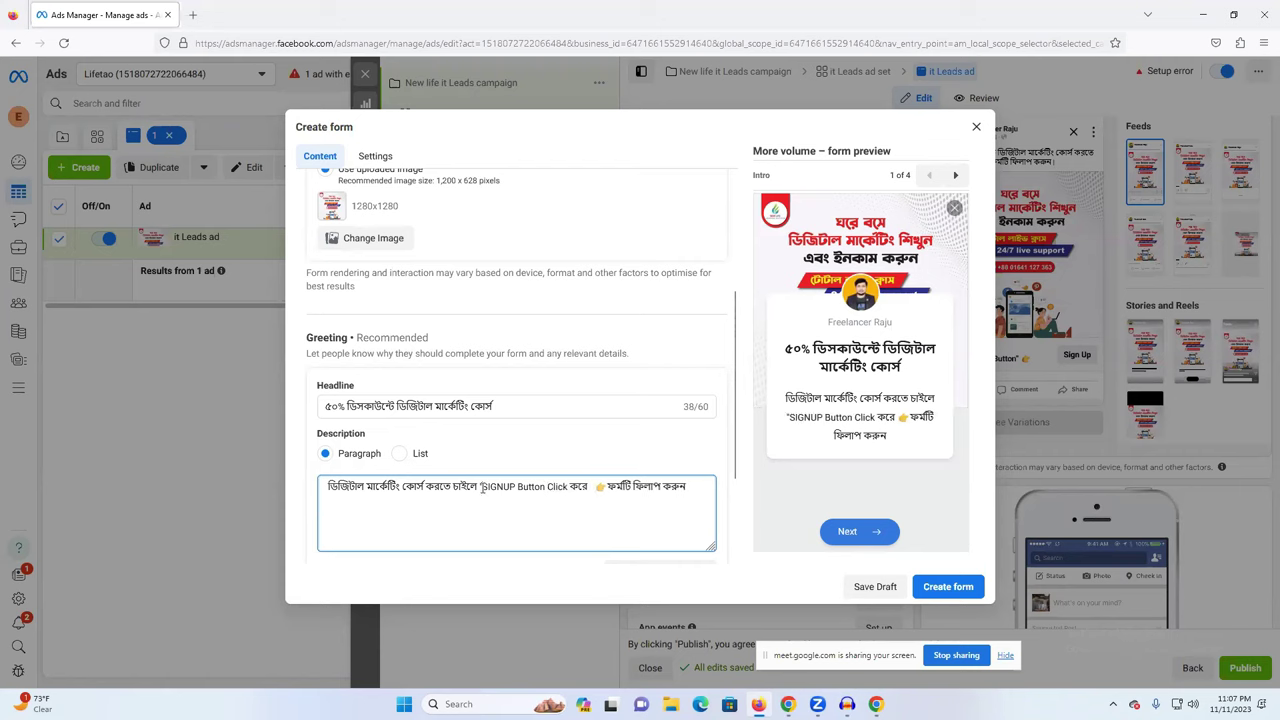
key(BackSpace)
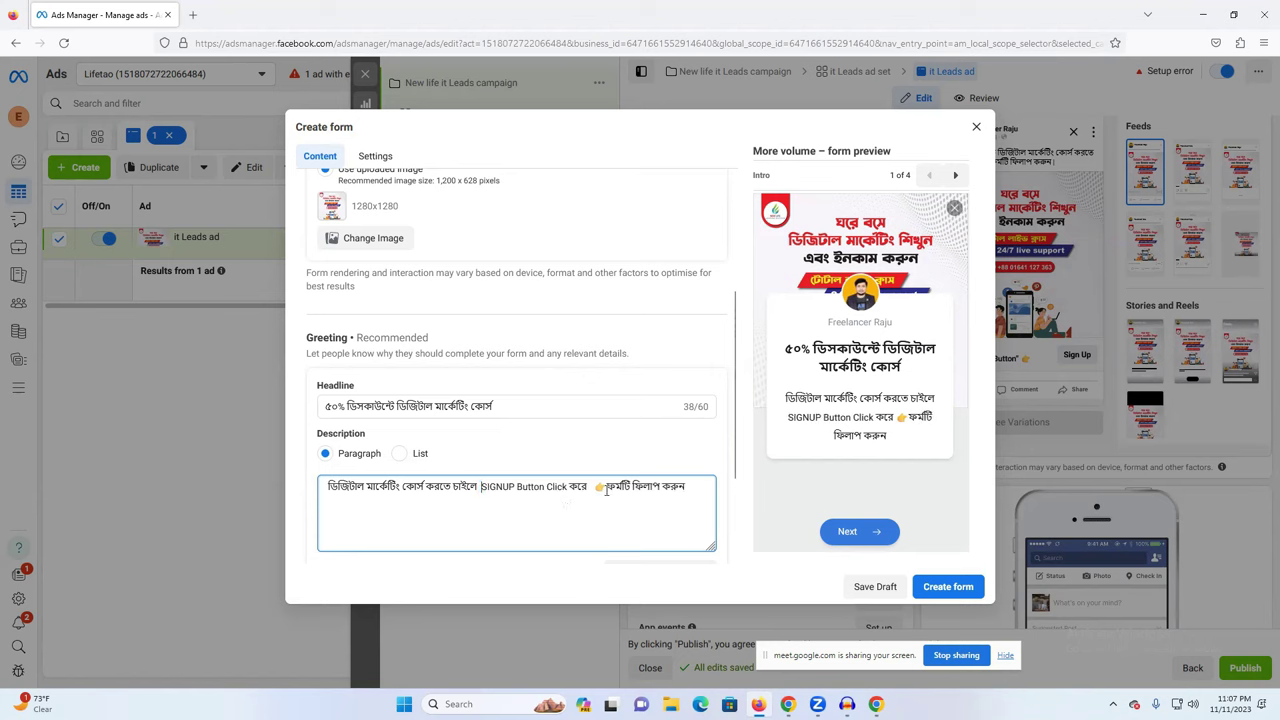
drag(593, 488, 607, 486)
key(BackSpace)
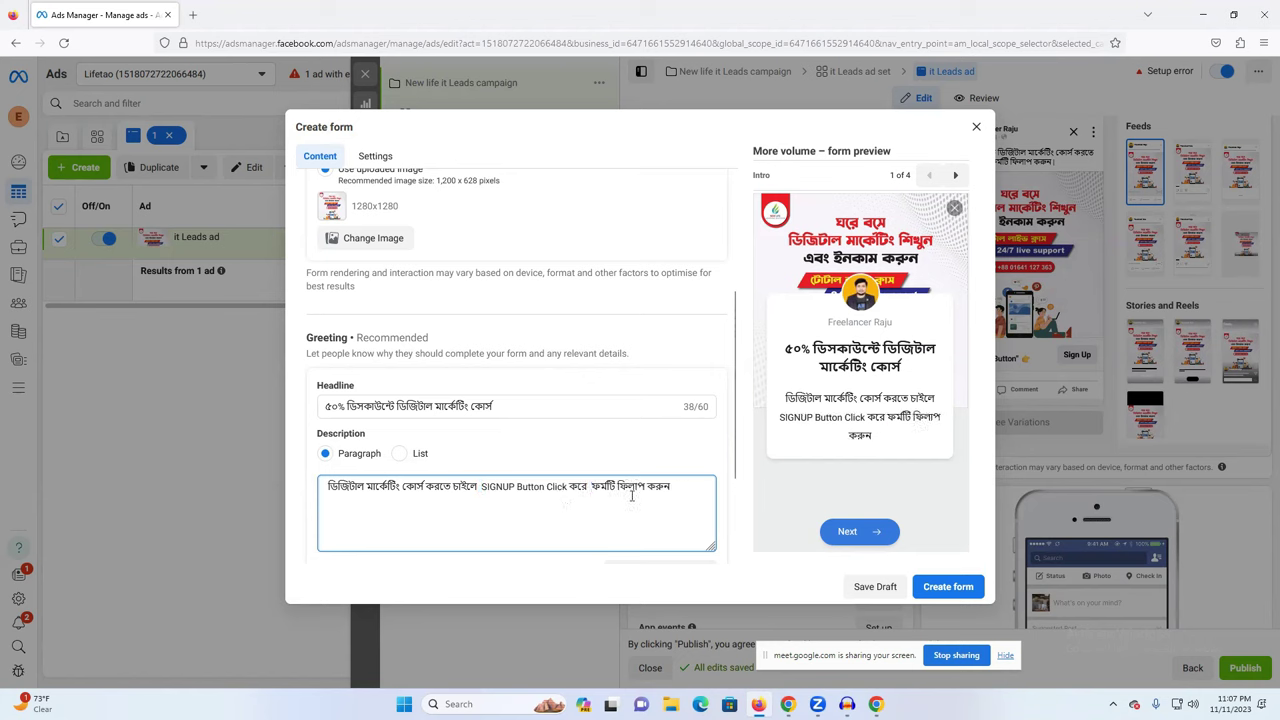
key(BackSpace)
drag(797, 348, 913, 350)
drag(795, 398, 843, 418)
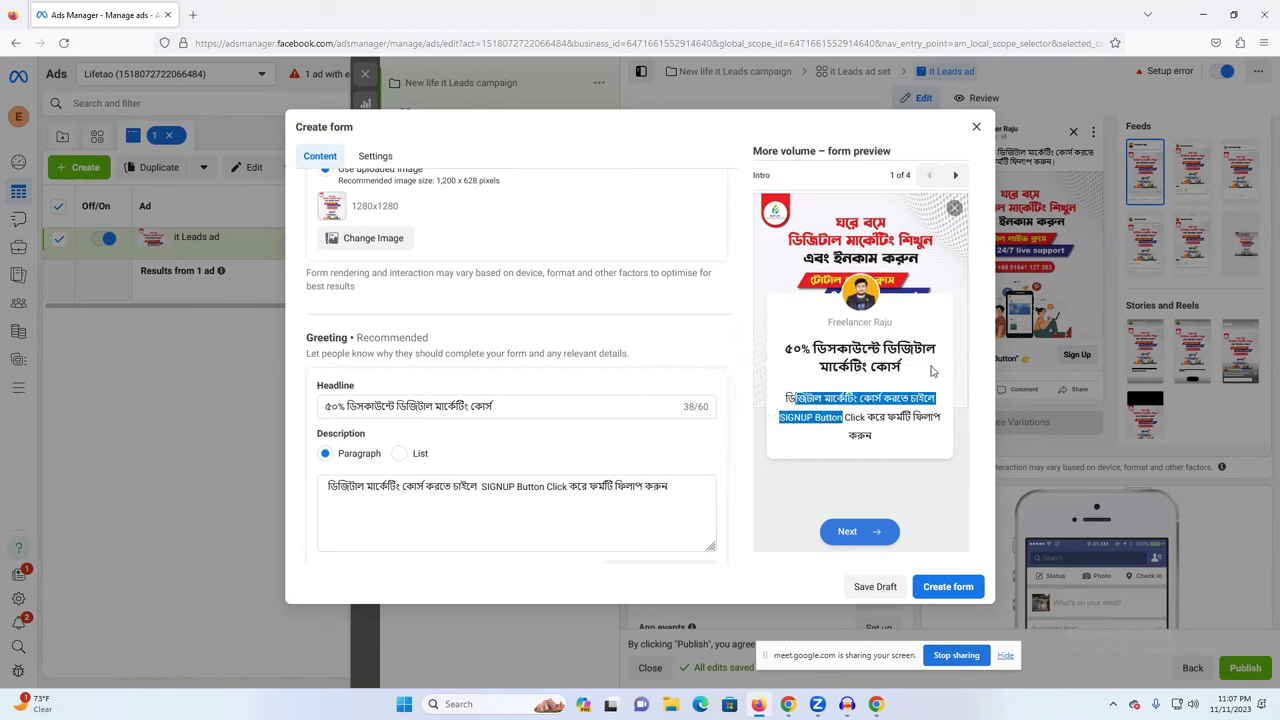
click(895, 485)
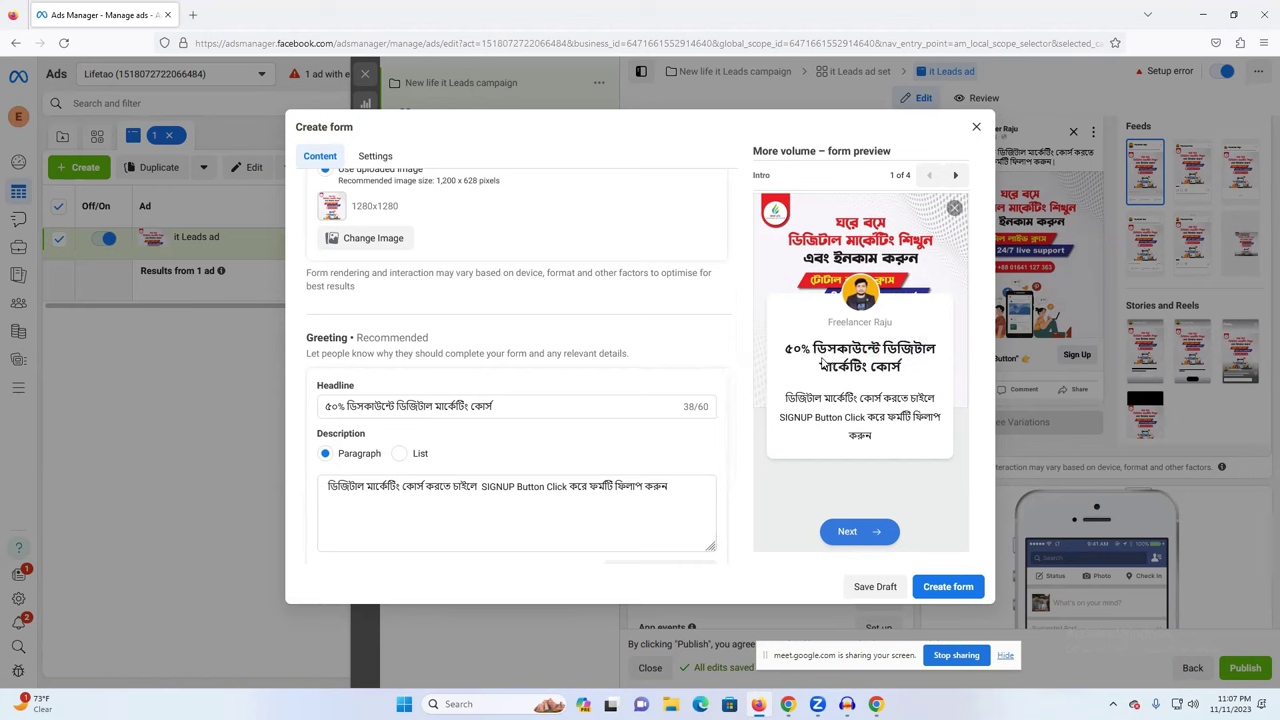
drag(780, 398, 900, 462)
click(907, 482)
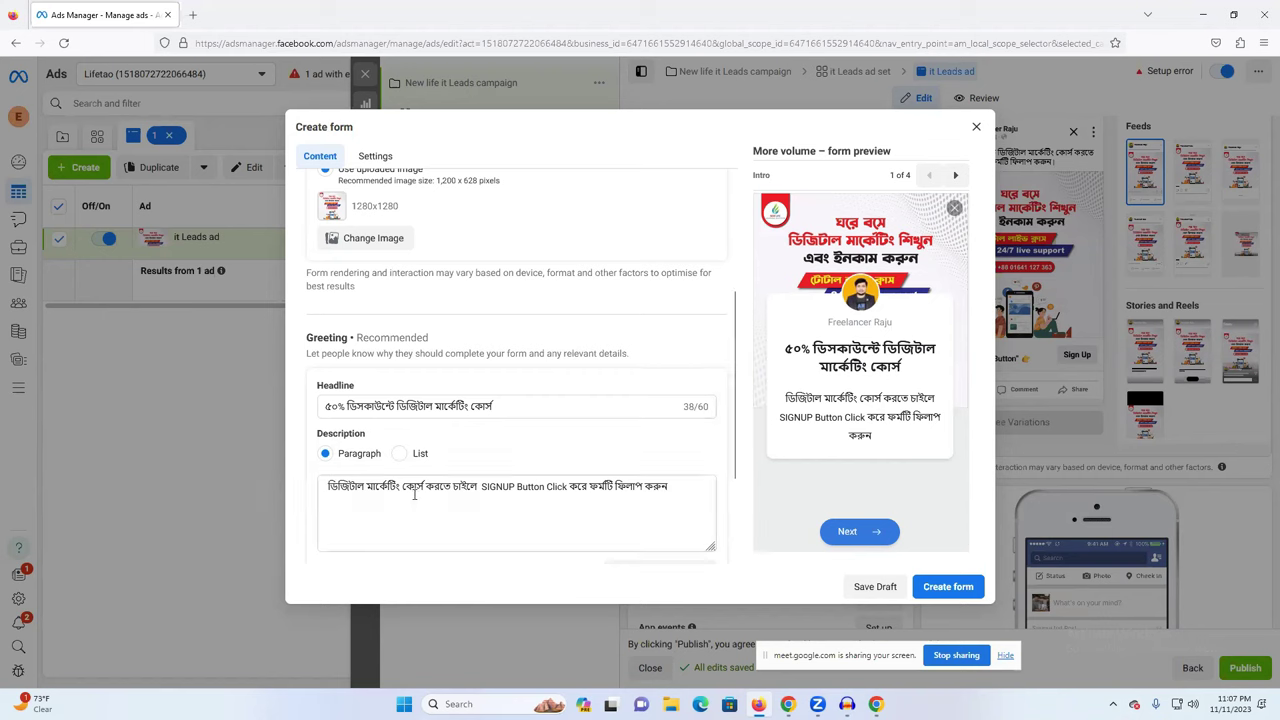
Step: Delete the opening words "ডিজিটাল মার্কেটিং কোর্স" from the greeting description so it starts with "করতে চাইলে"
drag(399, 487, 289, 488)
key(BackSpace)
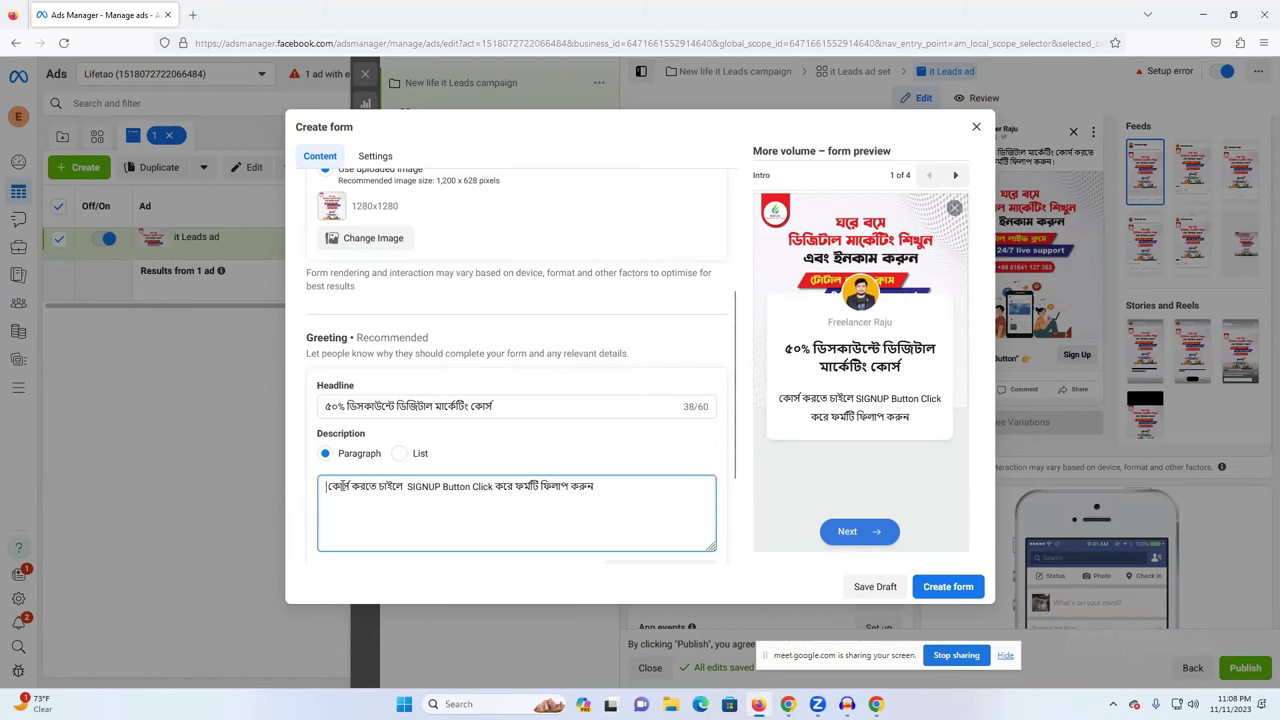
double_click(332, 485)
key(BackSpace)
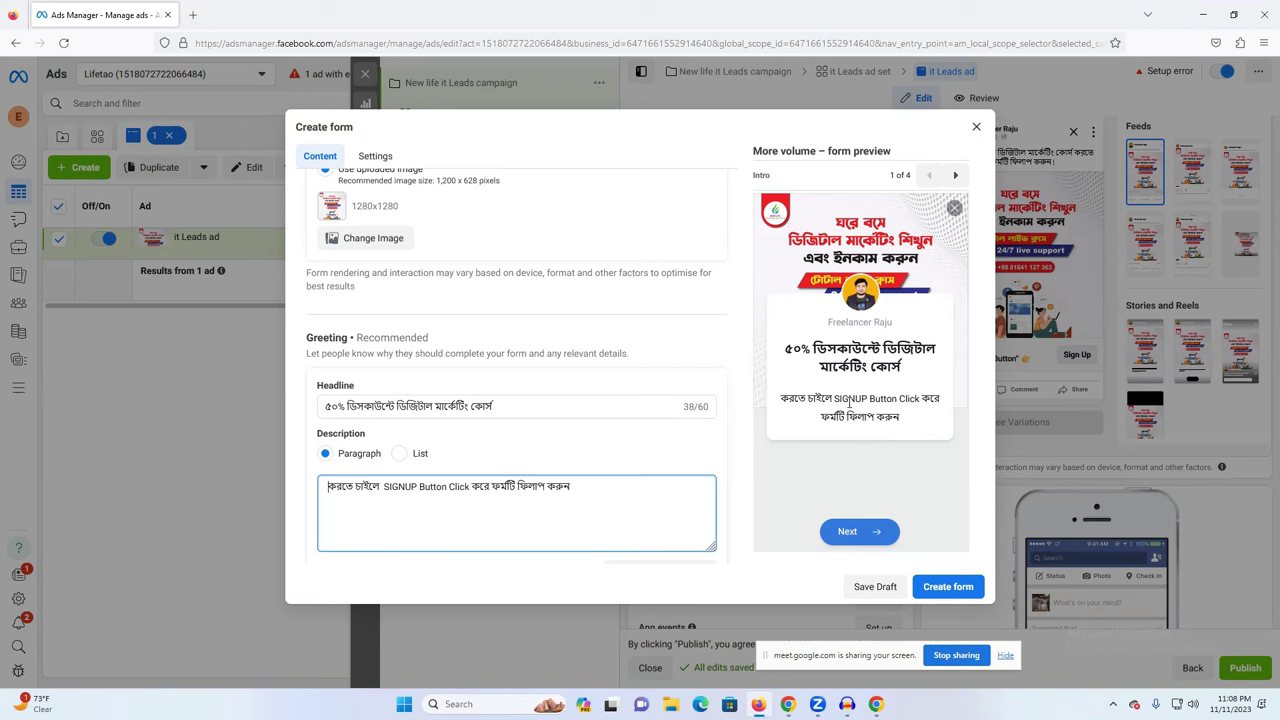
Step: Review the greeting description and check the form preview's contact information page, returning to its intro page
drag(384, 487, 467, 487)
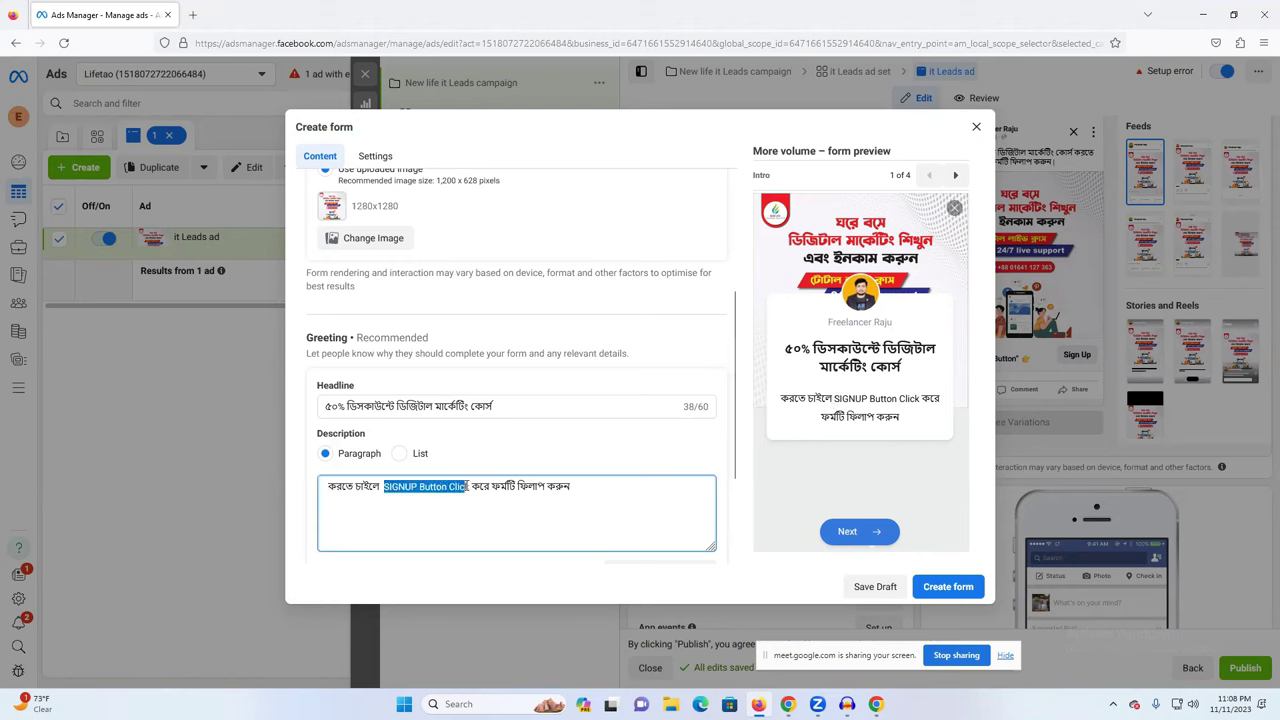
scroll(479, 477, down, 2)
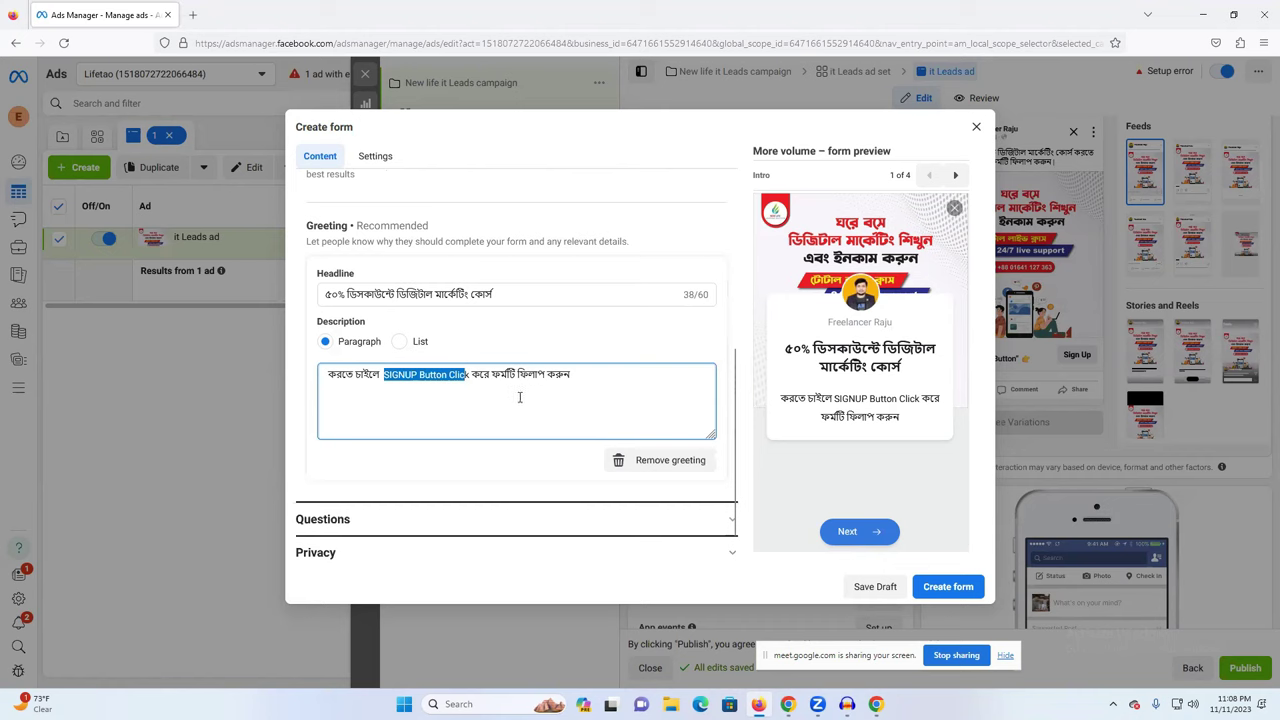
scroll(590, 312, up, 2)
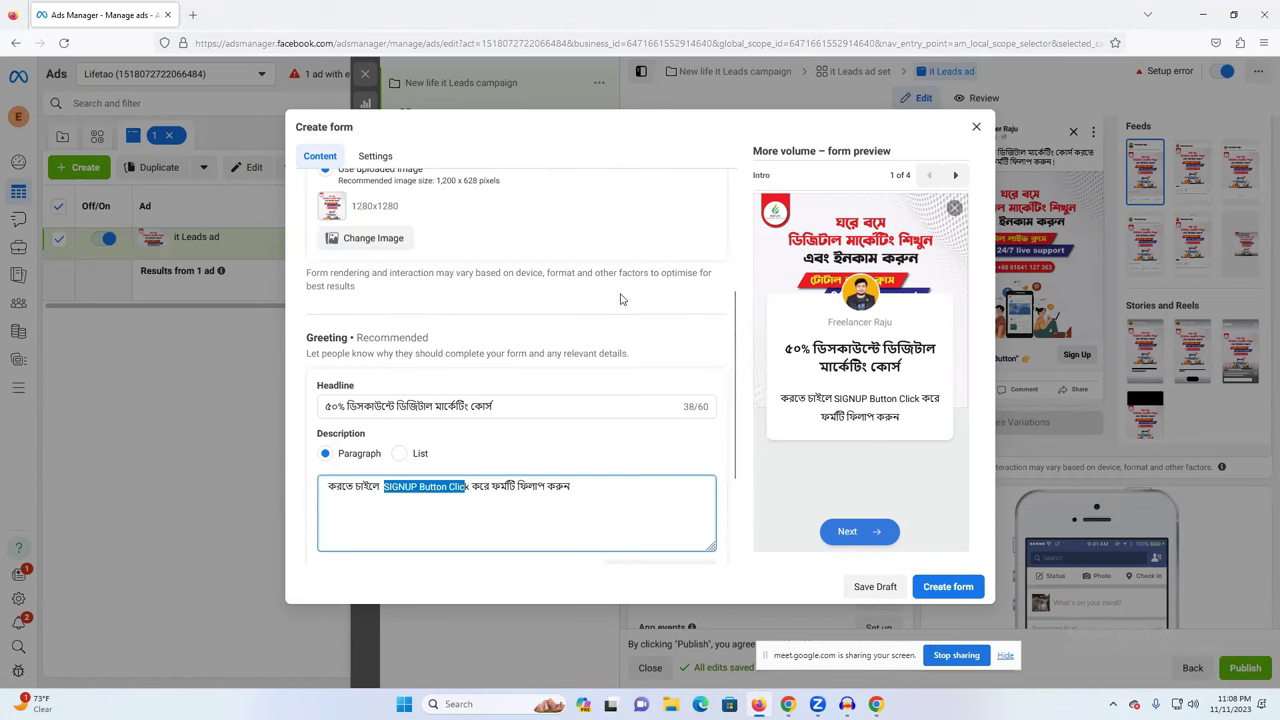
click(955, 175)
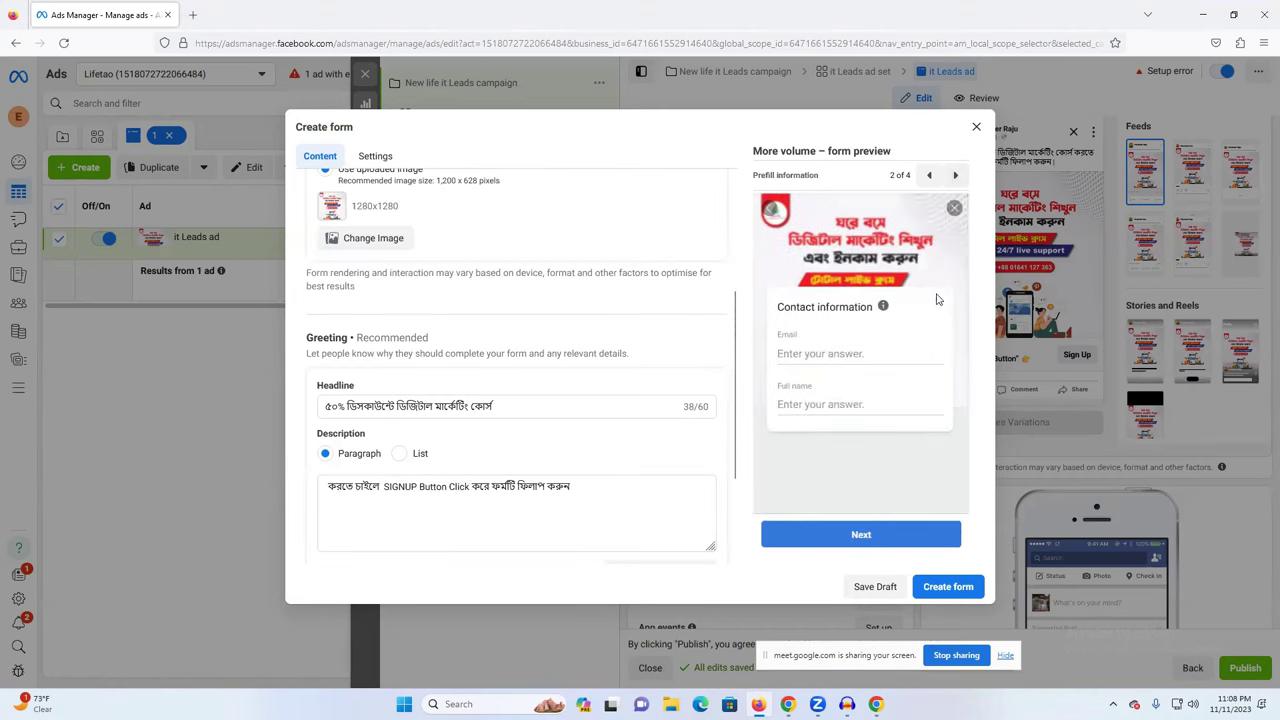
click(929, 175)
scroll(540, 385, down, 2)
scroll(551, 389, up, 5)
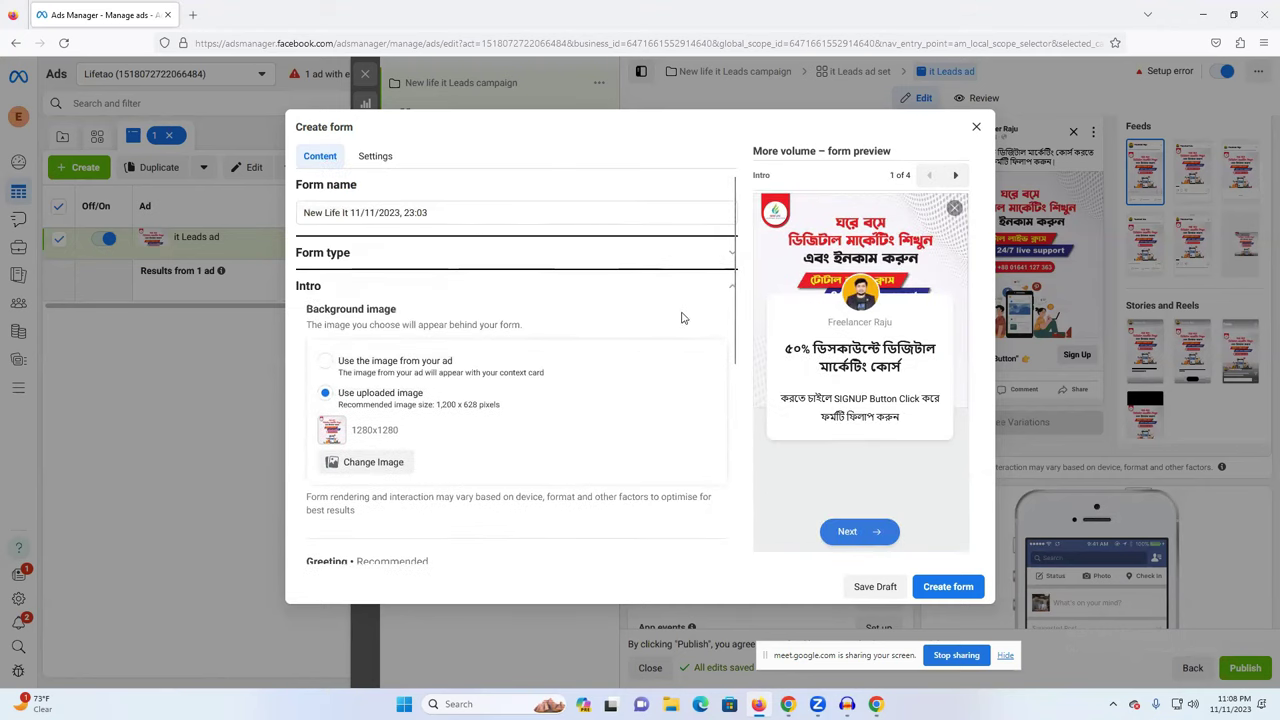
Step: Collapse the form's Intro section, expand Questions, and remove the default Full name and Email prefill fields
click(717, 292)
click(447, 333)
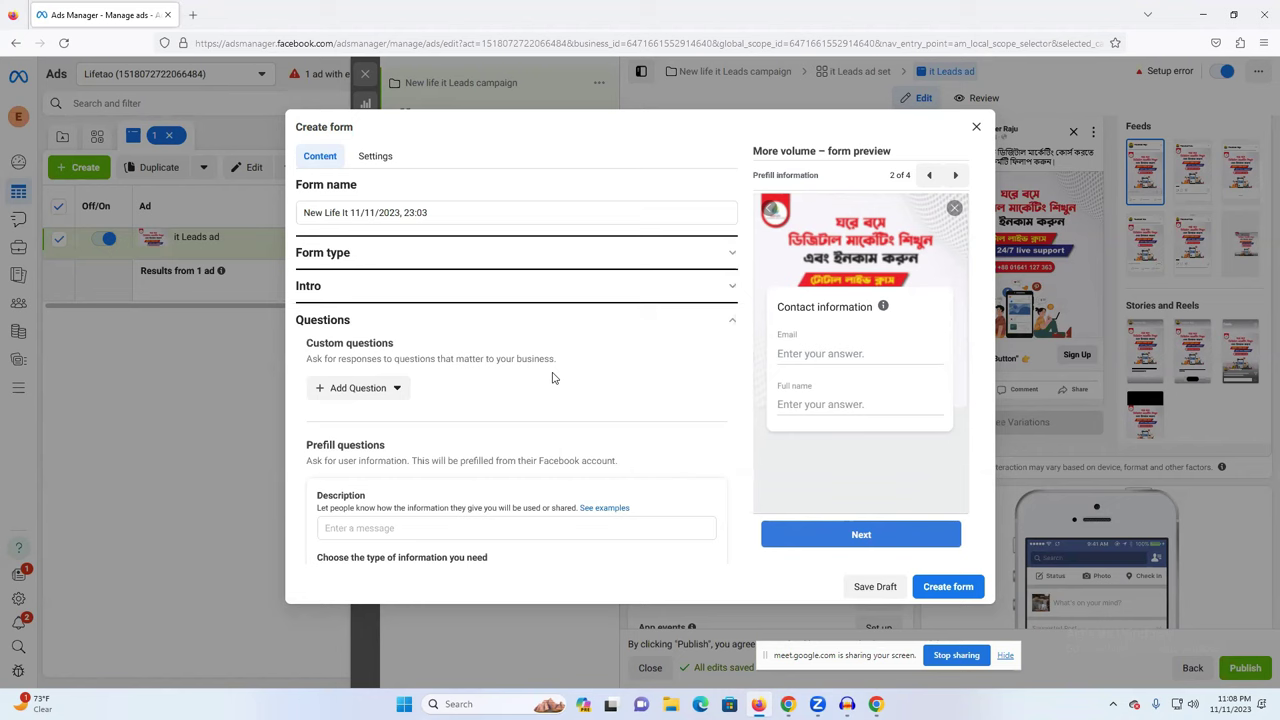
scroll(550, 390, down, 3)
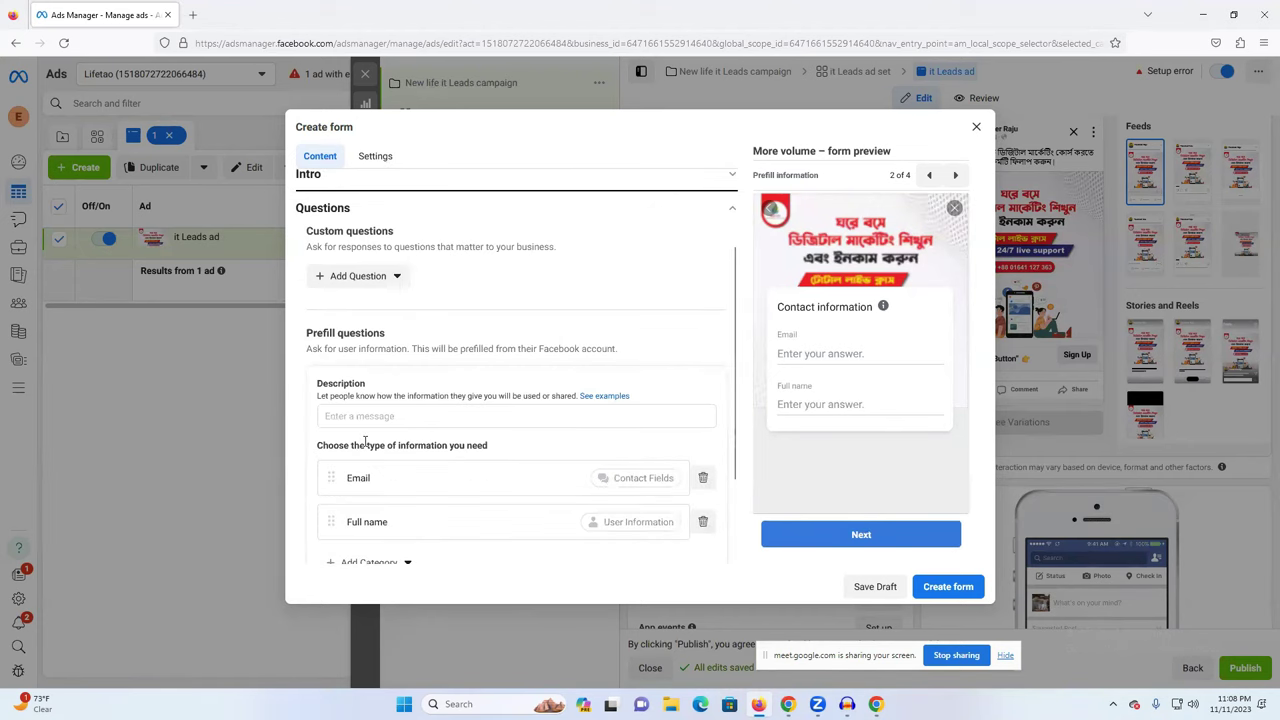
scroll(355, 445, down, 2)
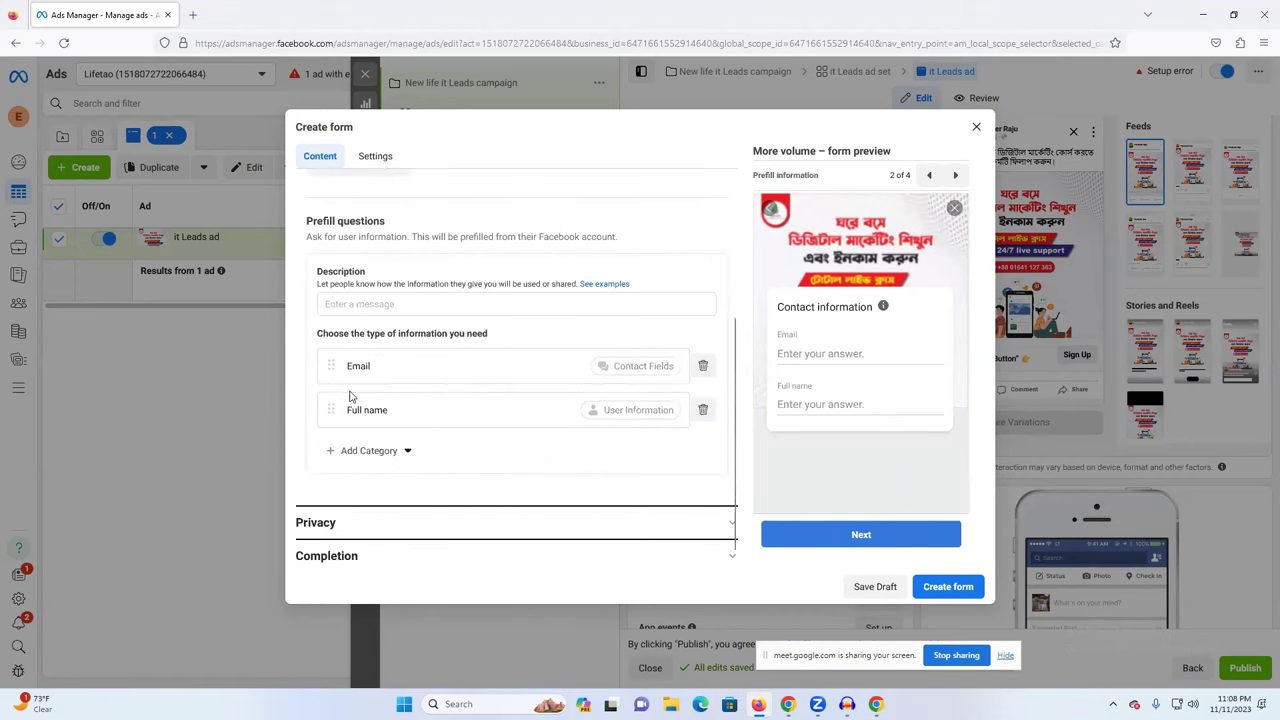
click(703, 411)
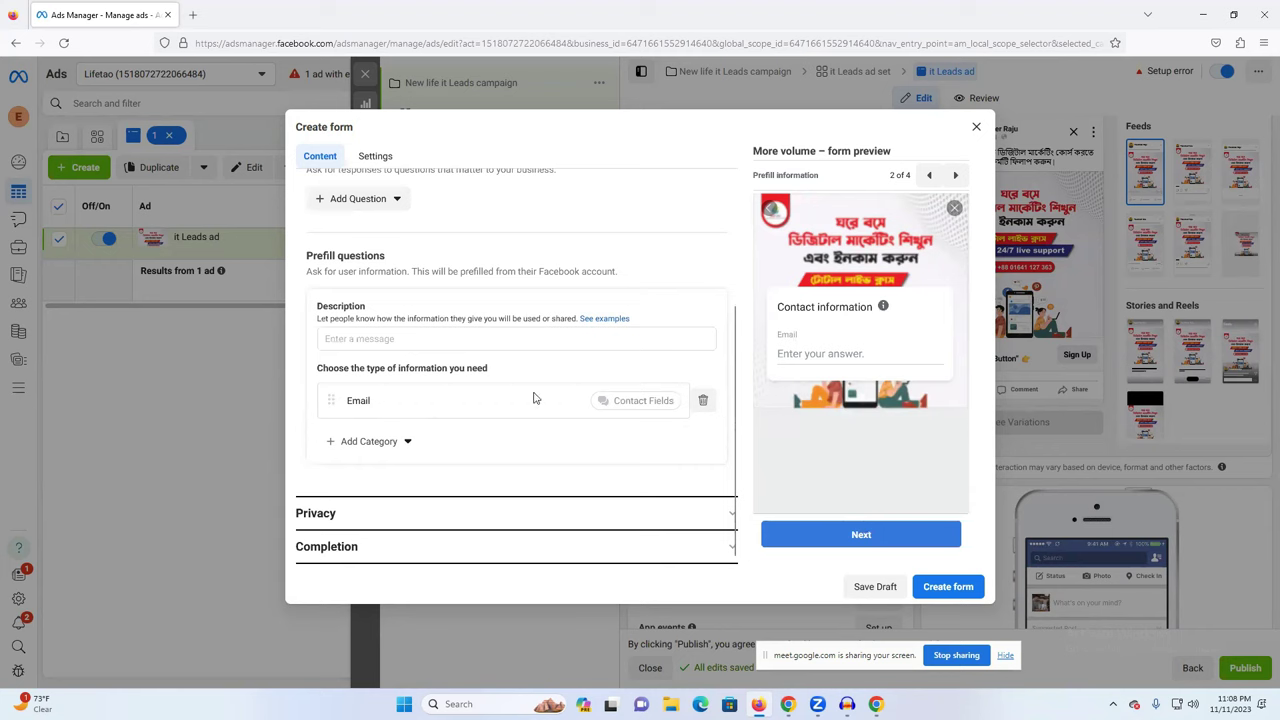
click(704, 401)
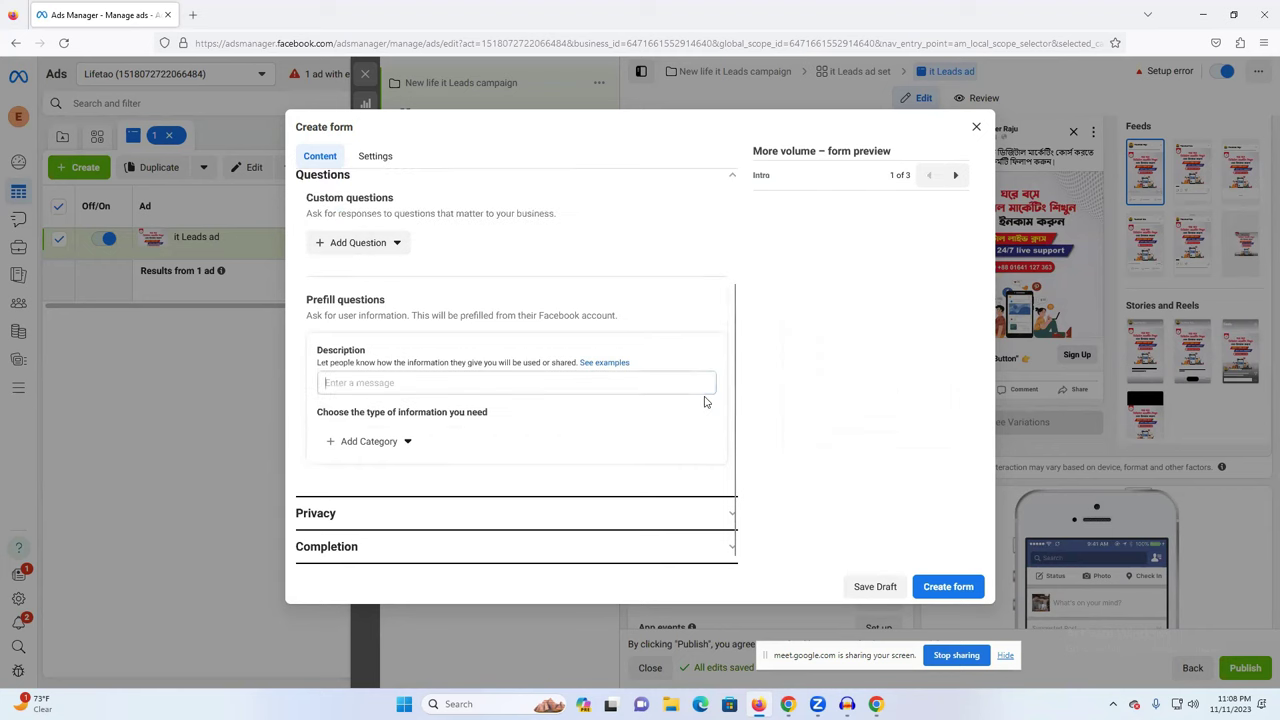
Step: Add Full name from the user information category as a prefill question
click(340, 441)
mouse_move(365, 484)
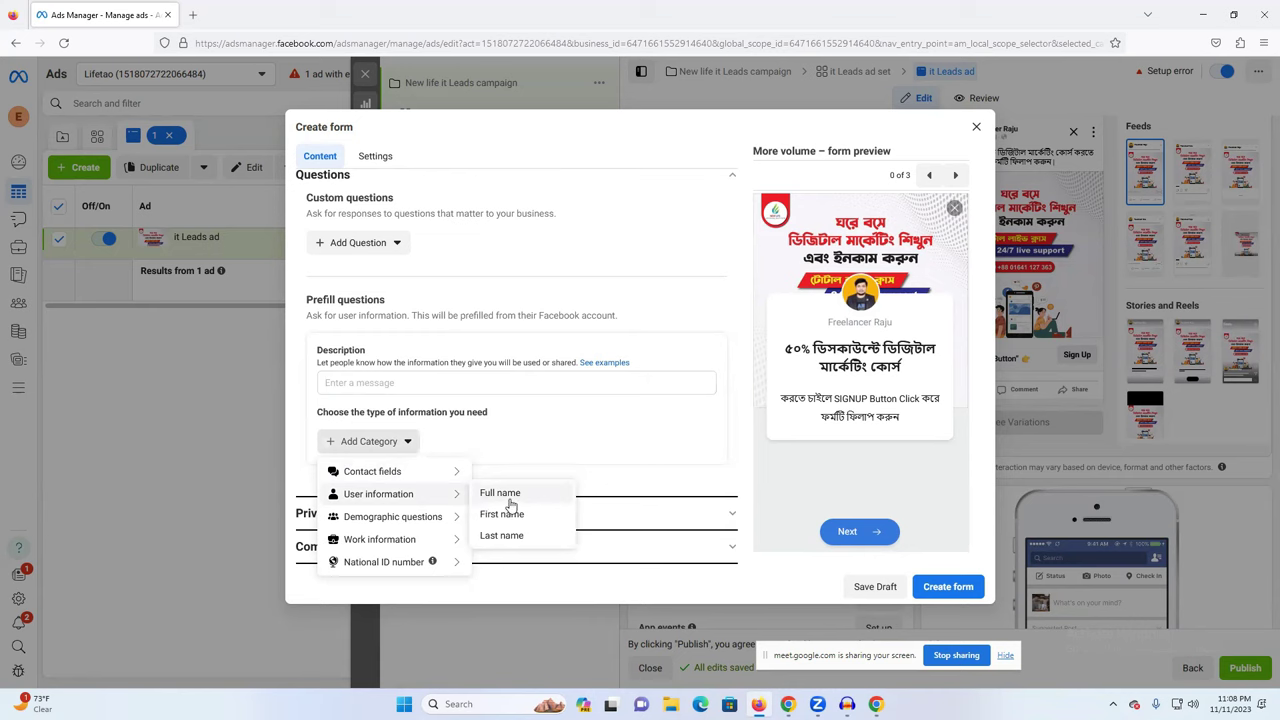
click(511, 497)
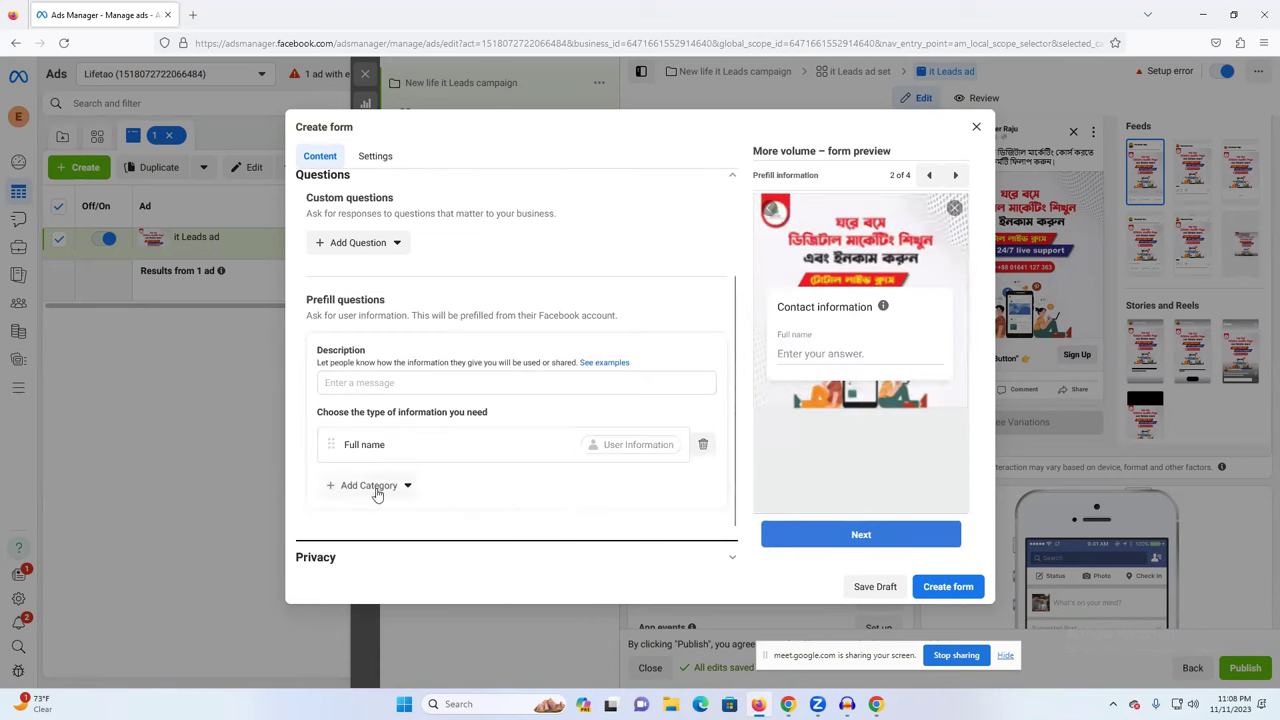
Step: Add Email from the contact fields category as a prefill question and keep it ordered below Full name
click(340, 489)
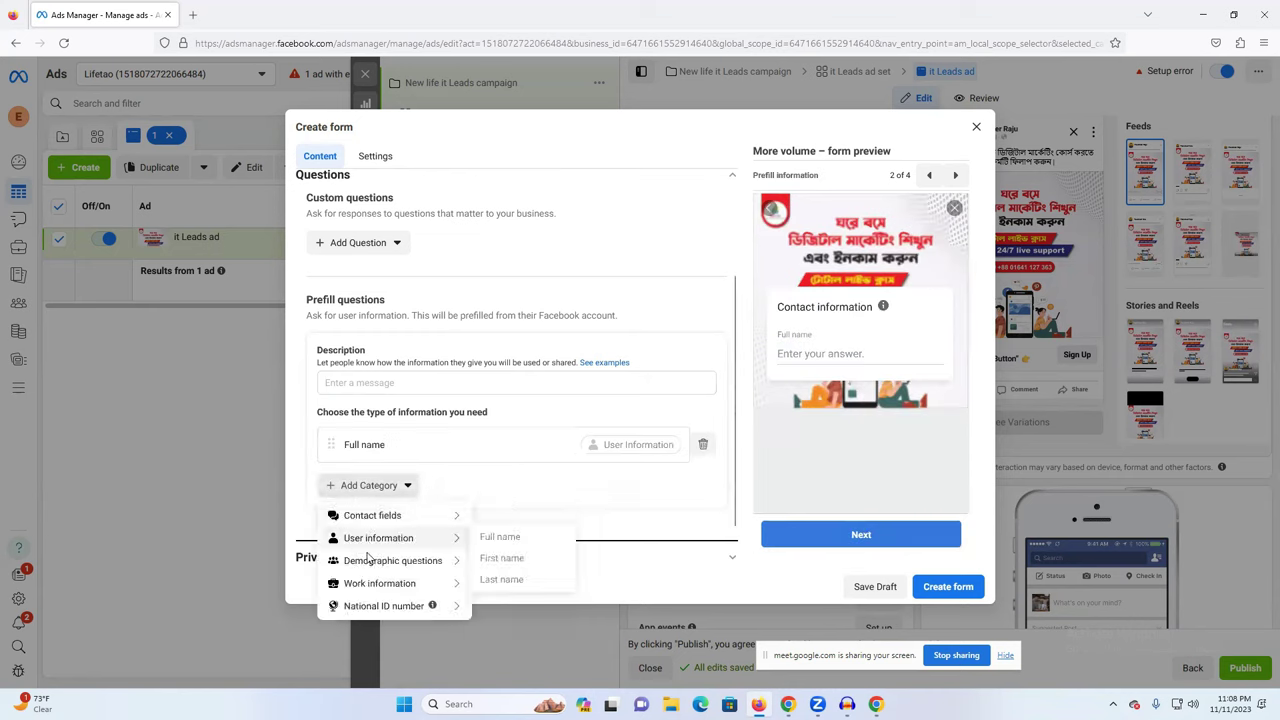
mouse_move(366, 563)
mouse_move(396, 513)
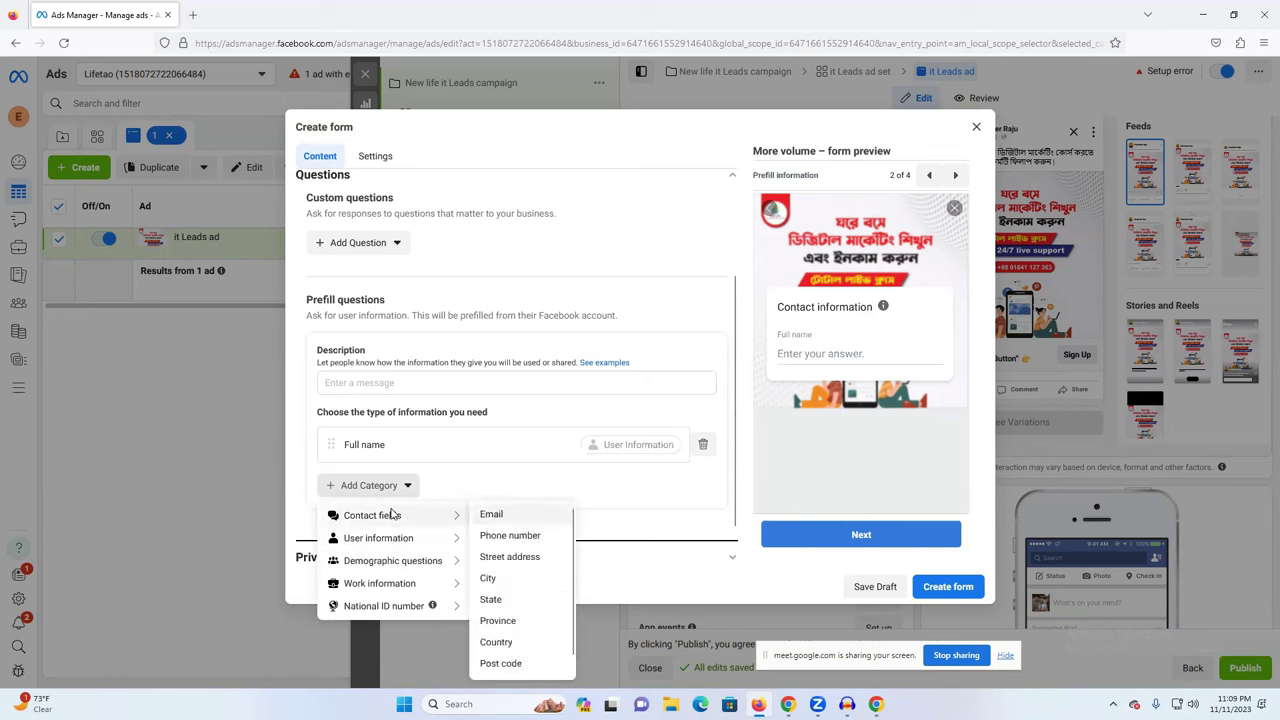
click(494, 515)
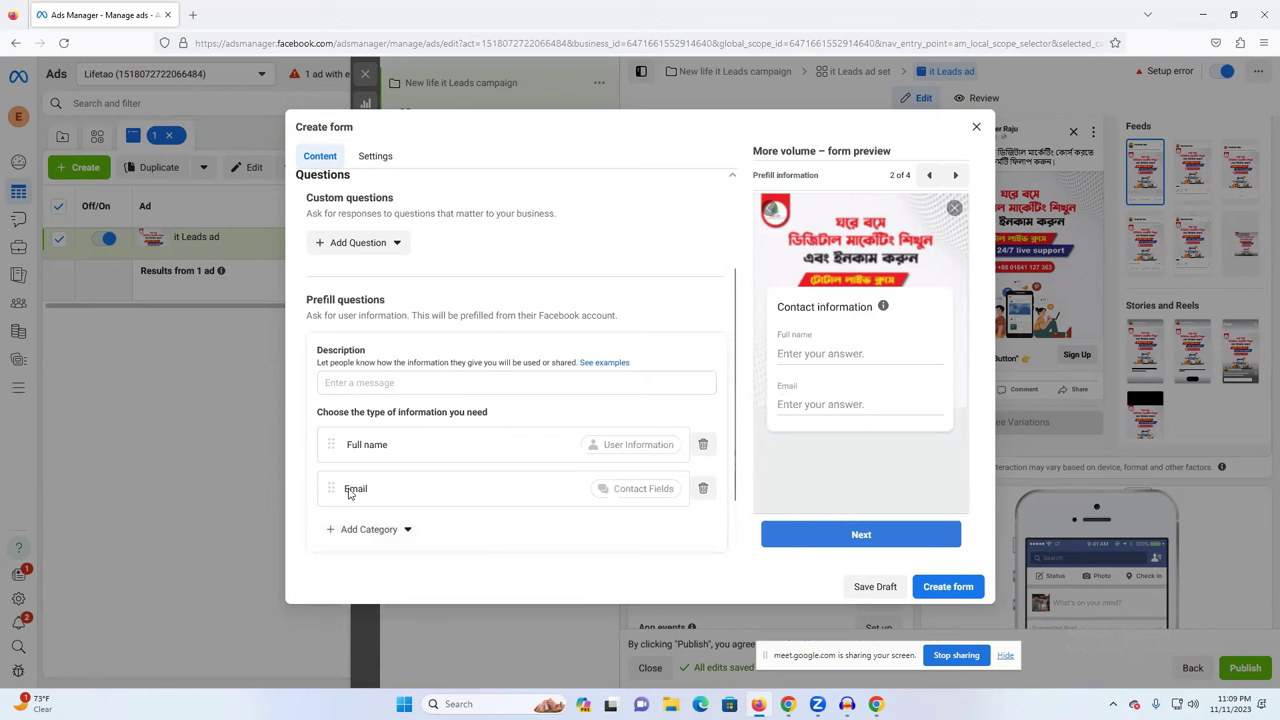
drag(338, 489, 330, 444)
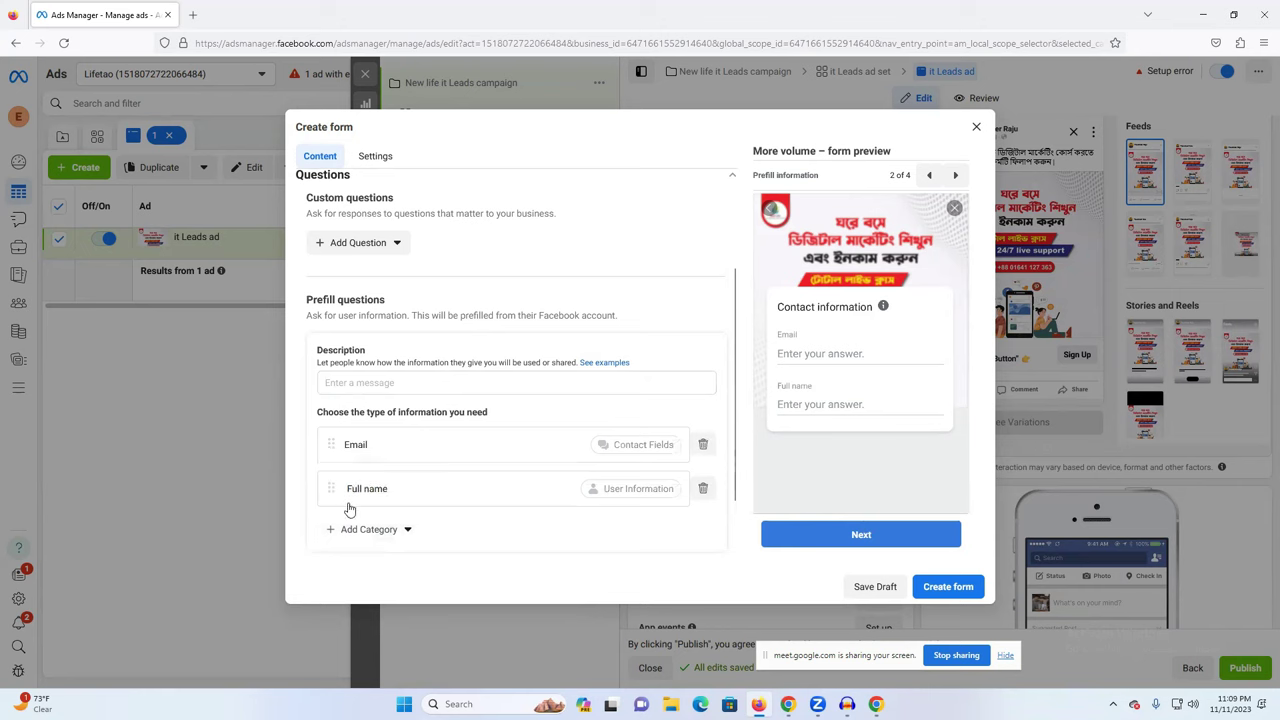
drag(331, 489, 336, 440)
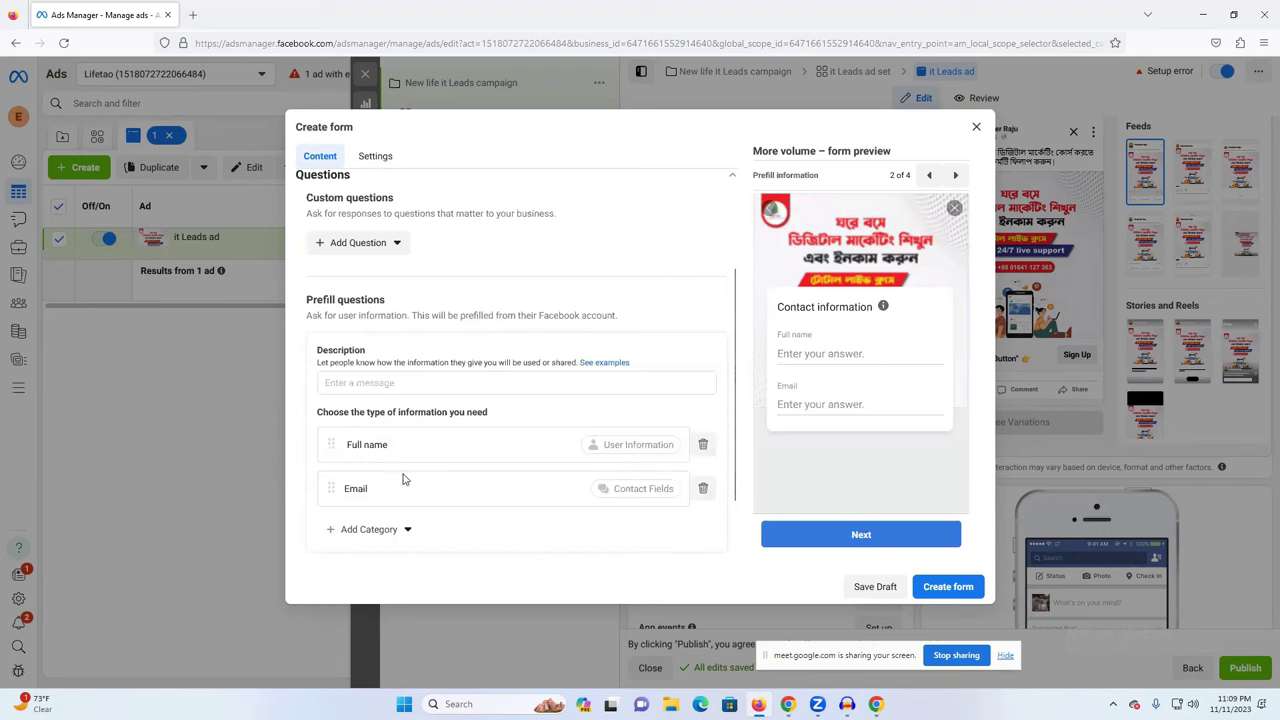
Step: Add Phone number from the contact fields category as a prefill question below Email
scroll(405, 478, down, 2)
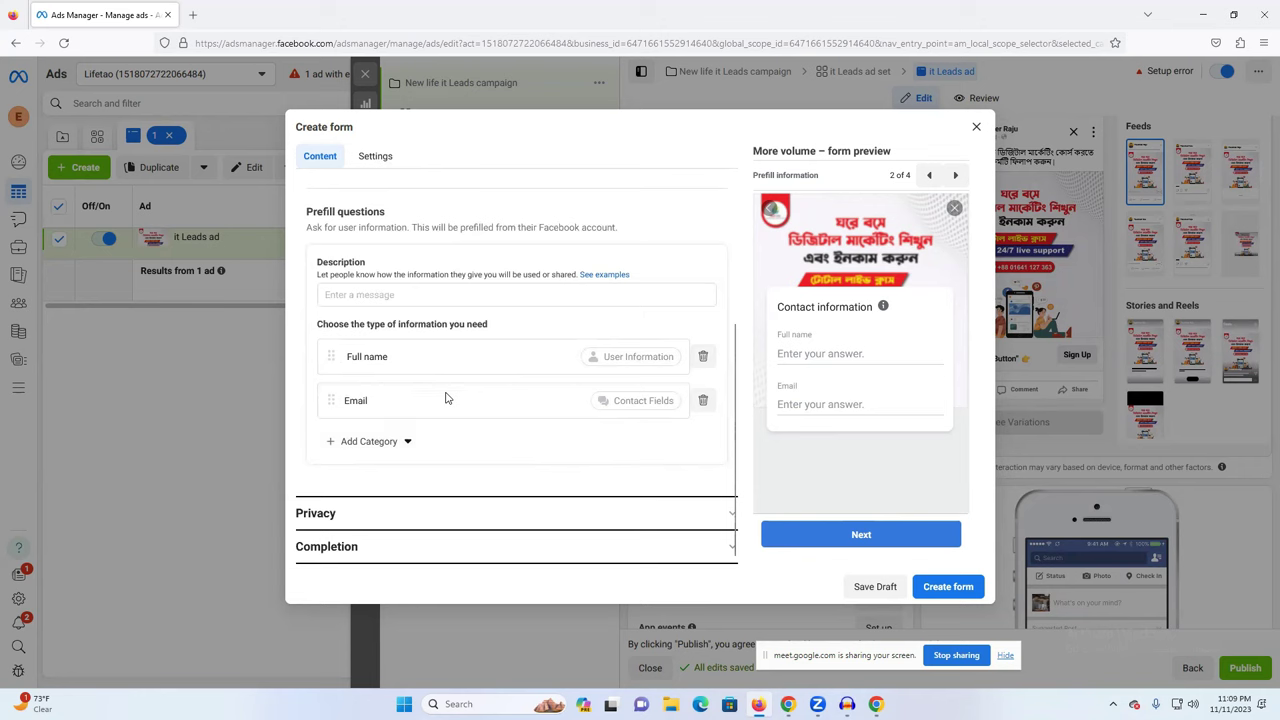
click(366, 442)
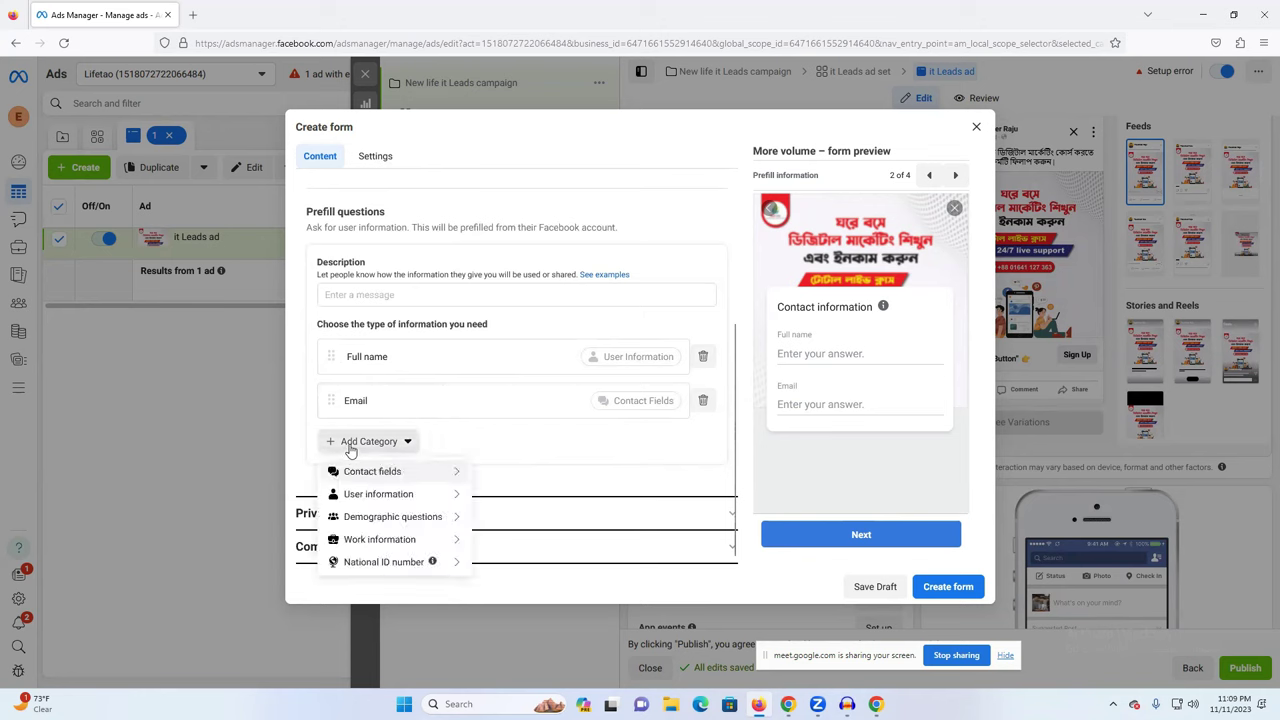
mouse_move(368, 478)
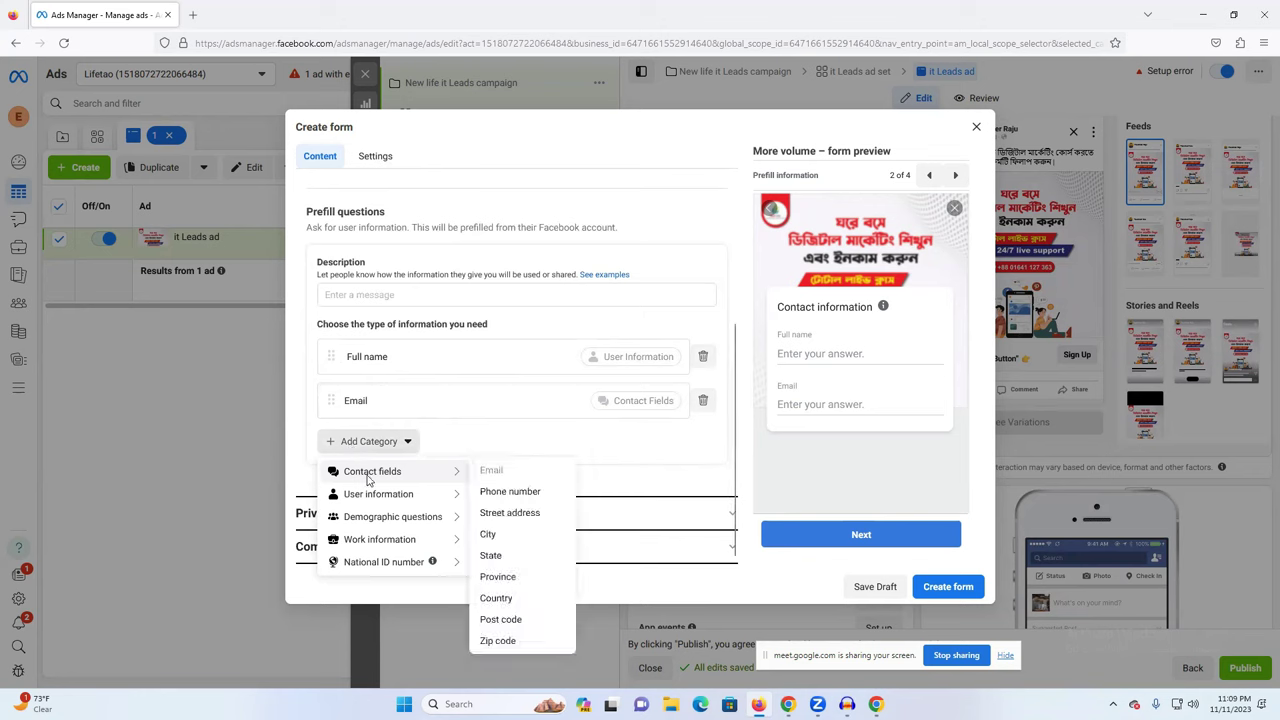
click(507, 493)
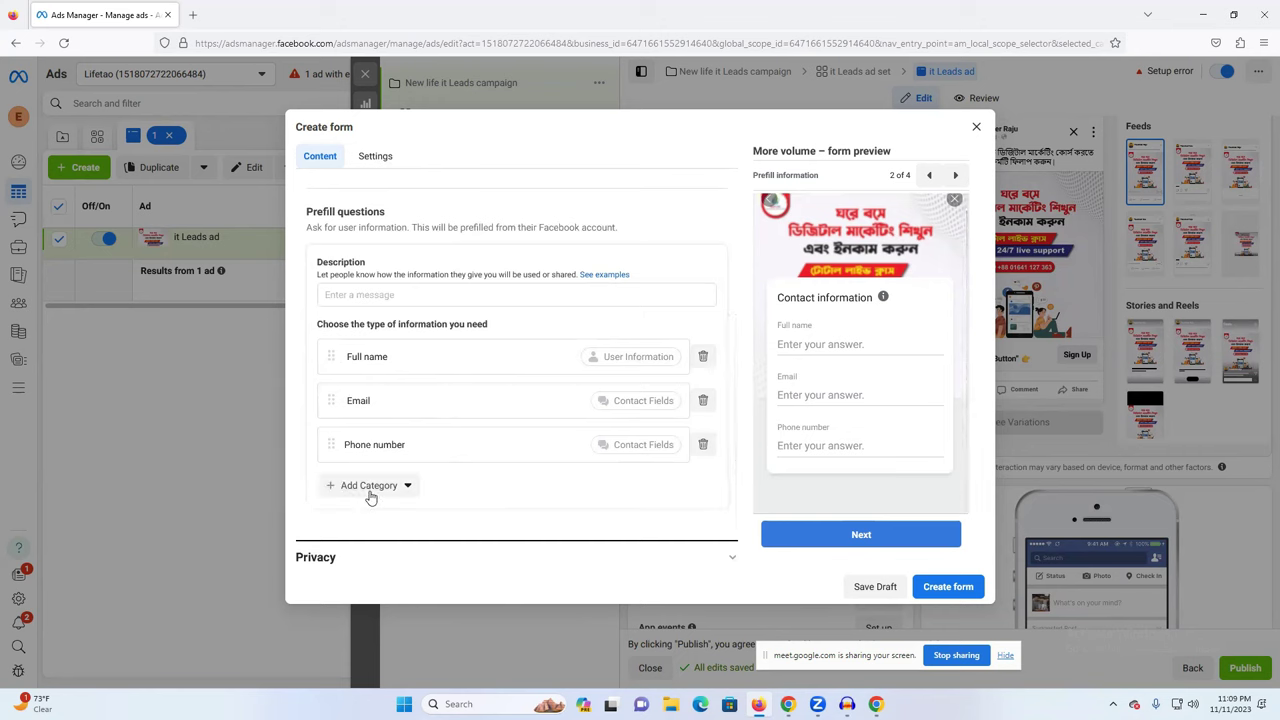
Step: Add Gender from the demographic questions category as a prefill question
click(369, 492)
mouse_move(378, 537)
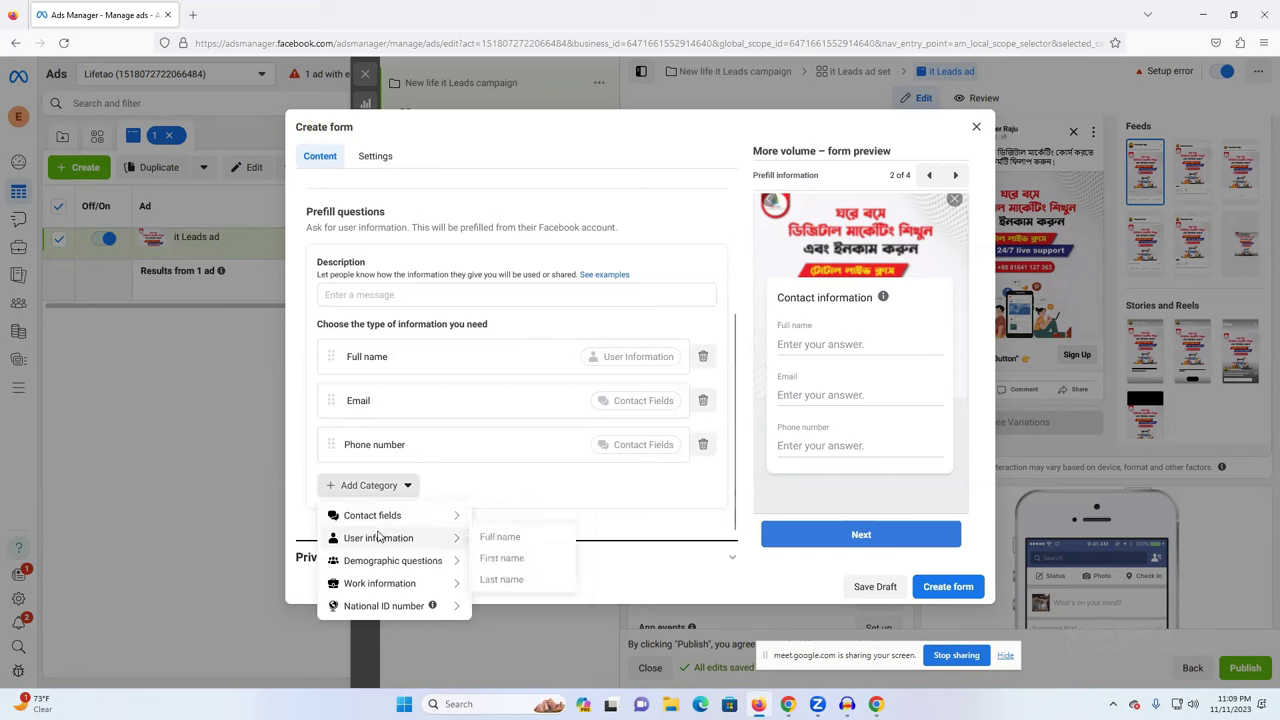
mouse_move(366, 585)
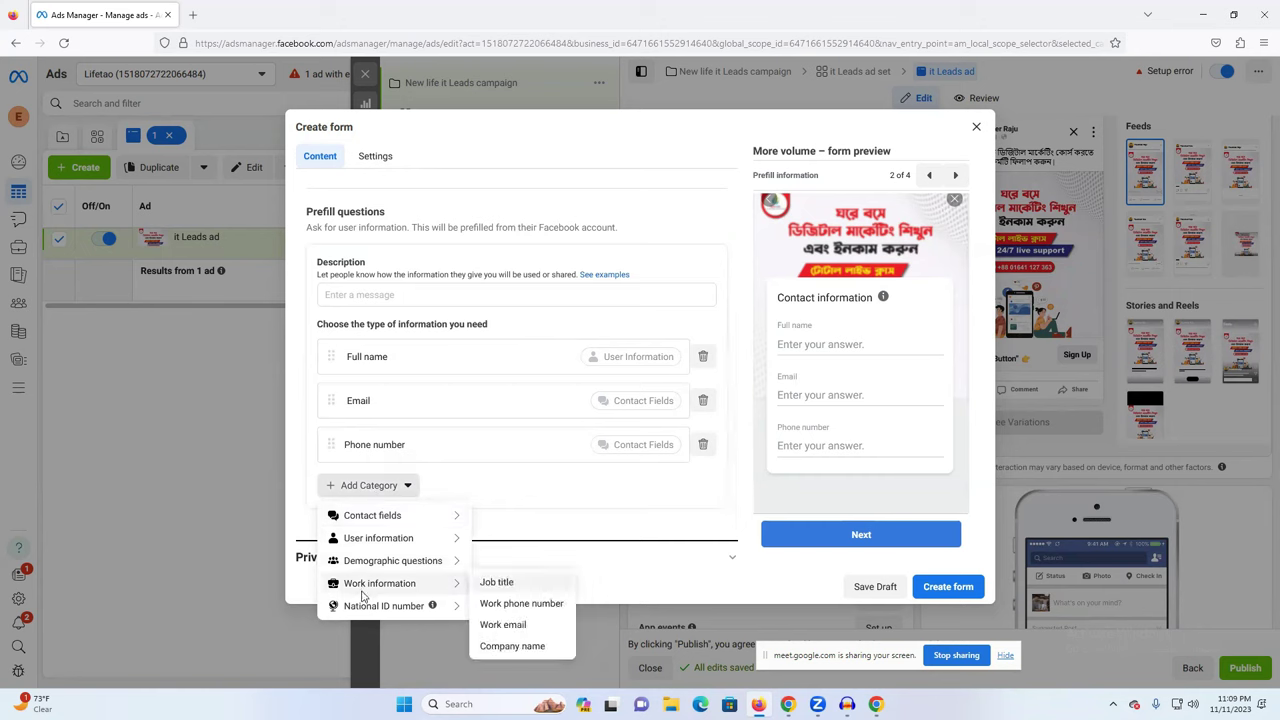
mouse_move(366, 562)
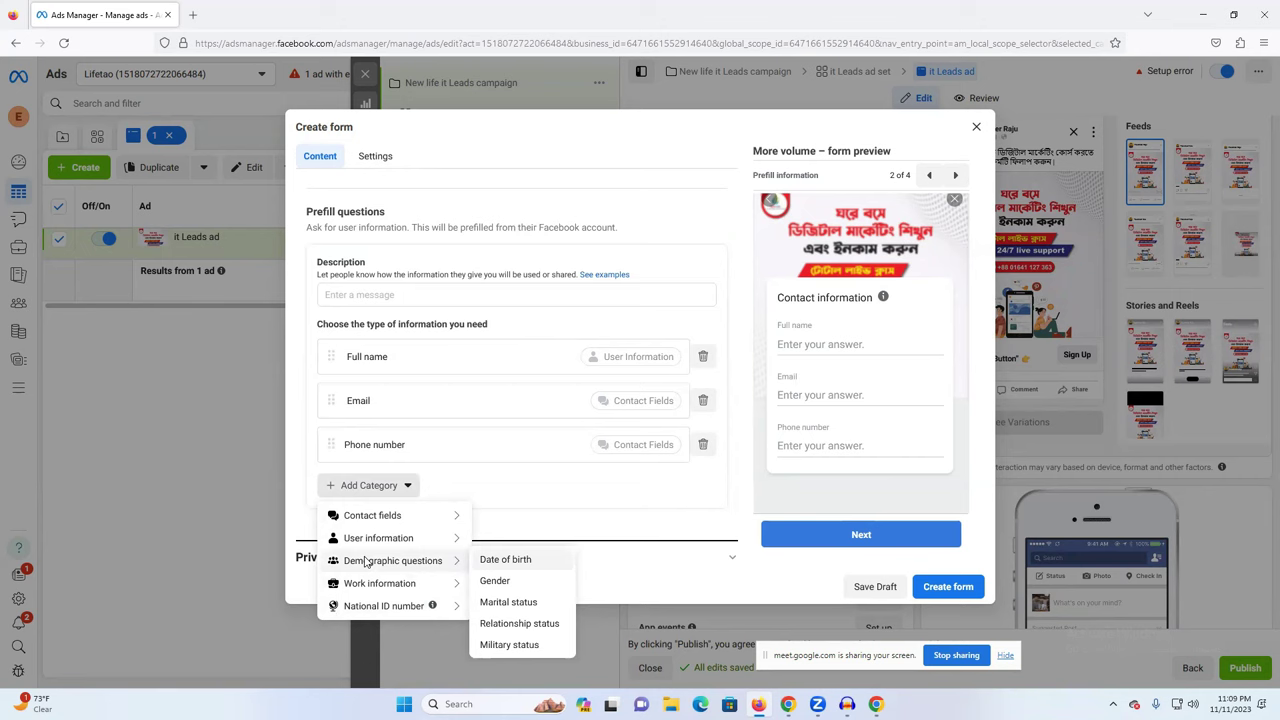
click(505, 586)
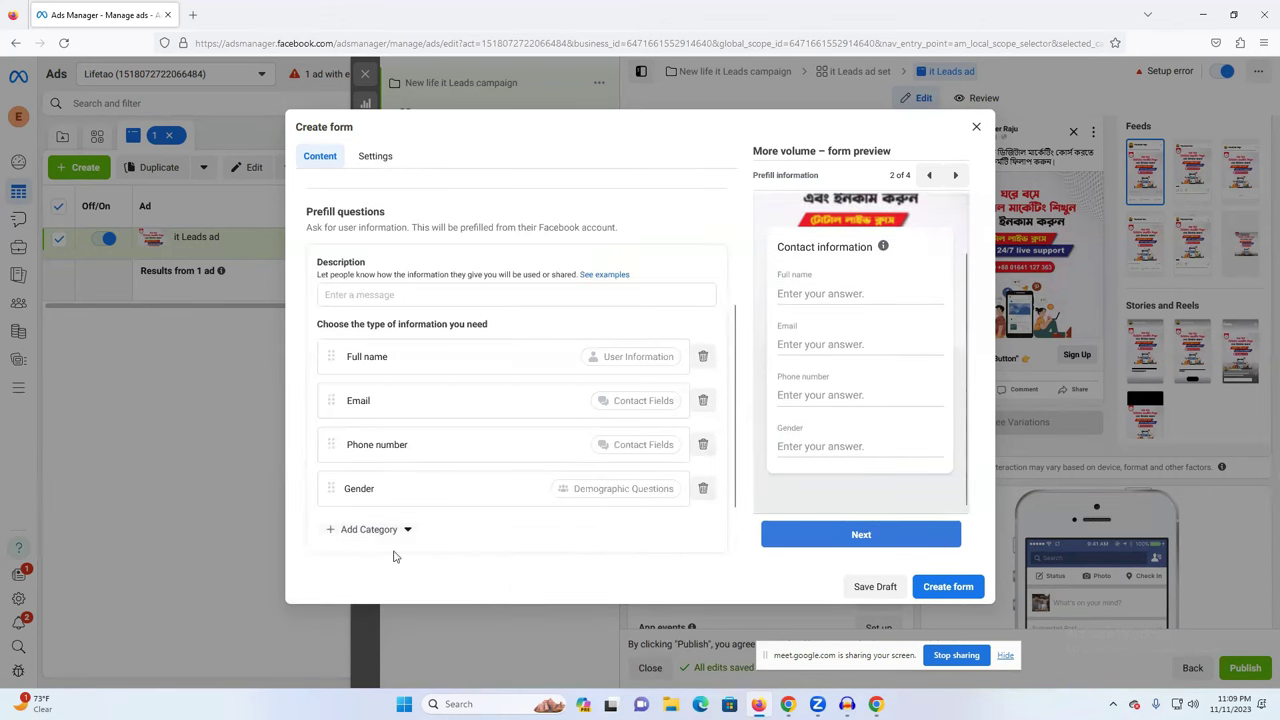
click(360, 530)
mouse_move(381, 576)
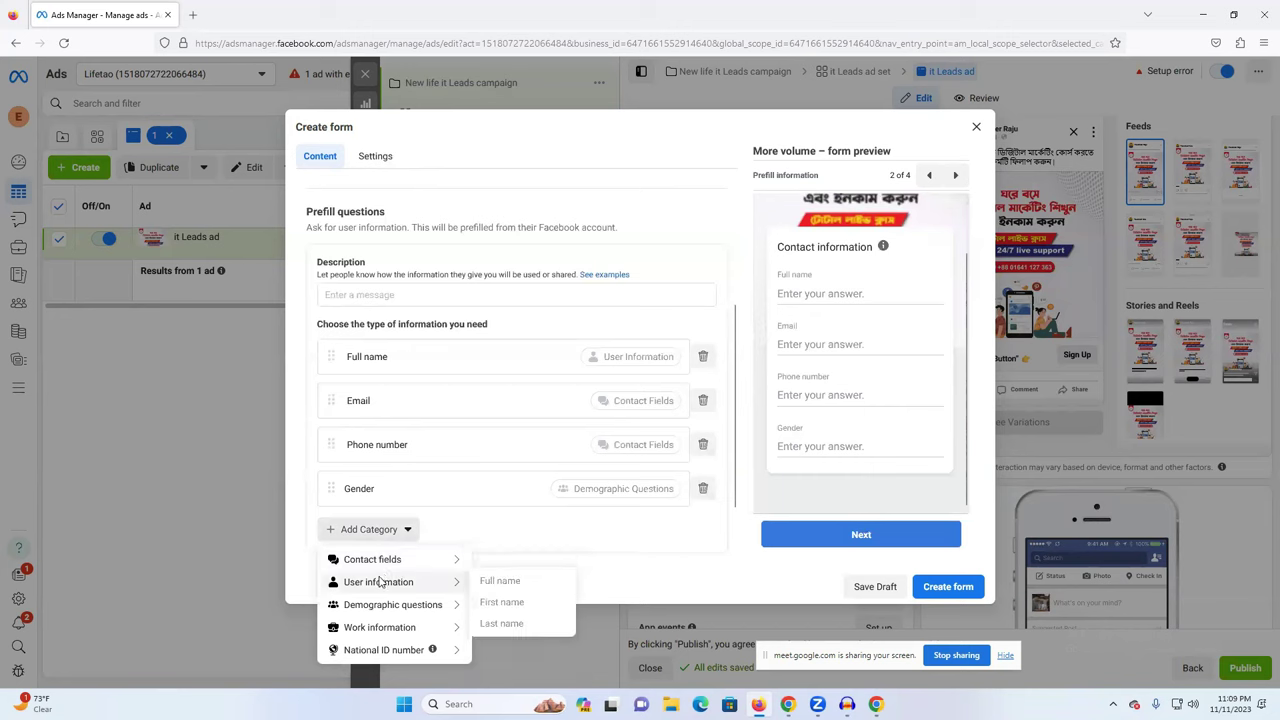
mouse_move(372, 605)
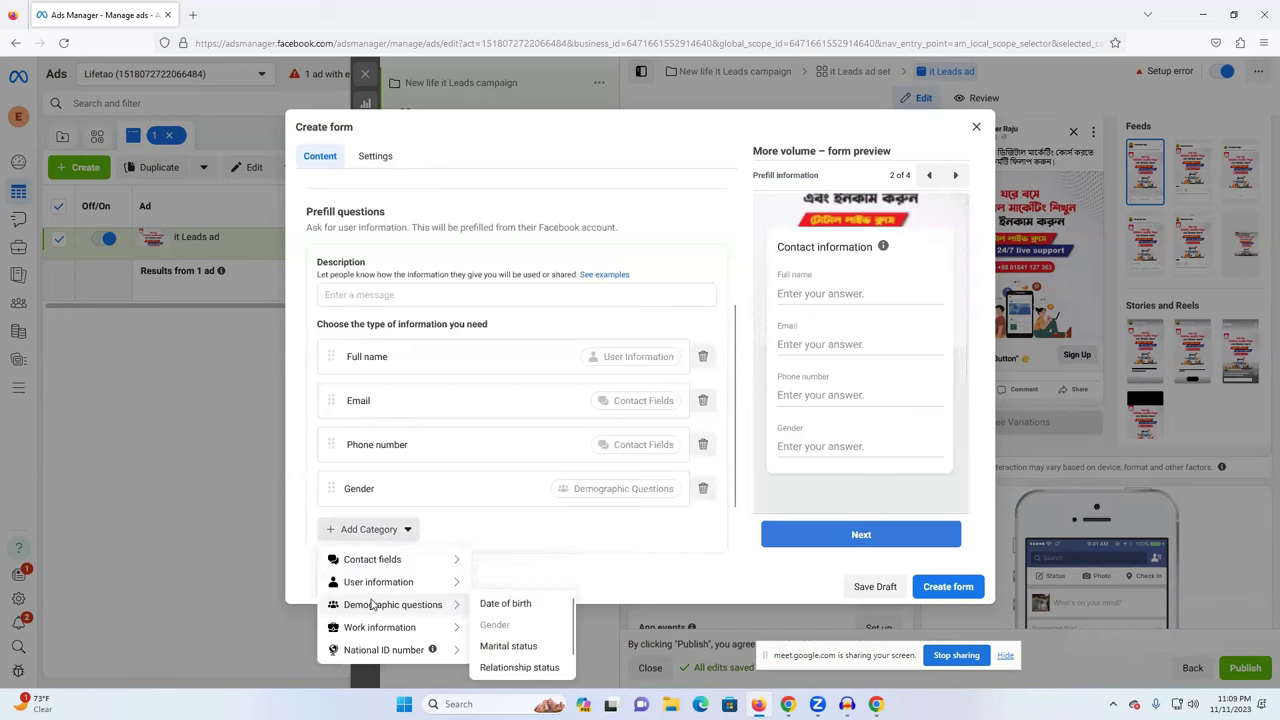
click(505, 604)
drag(320, 531, 322, 488)
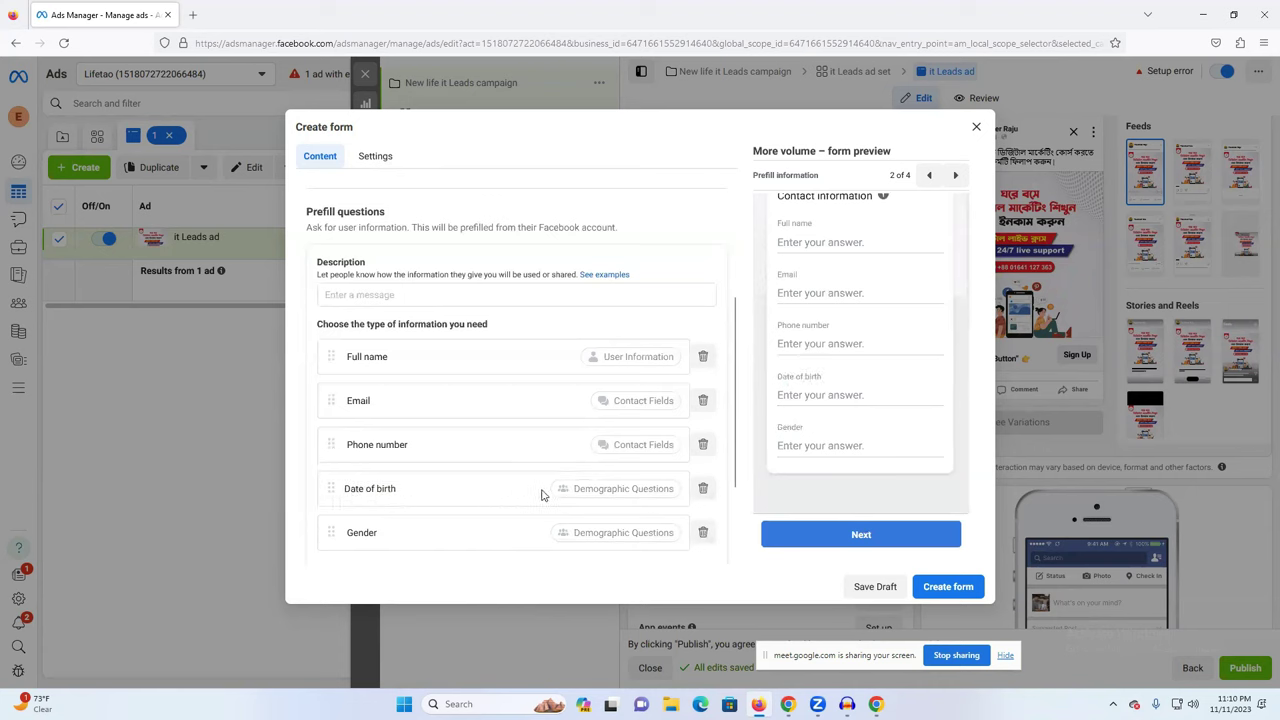
click(701, 490)
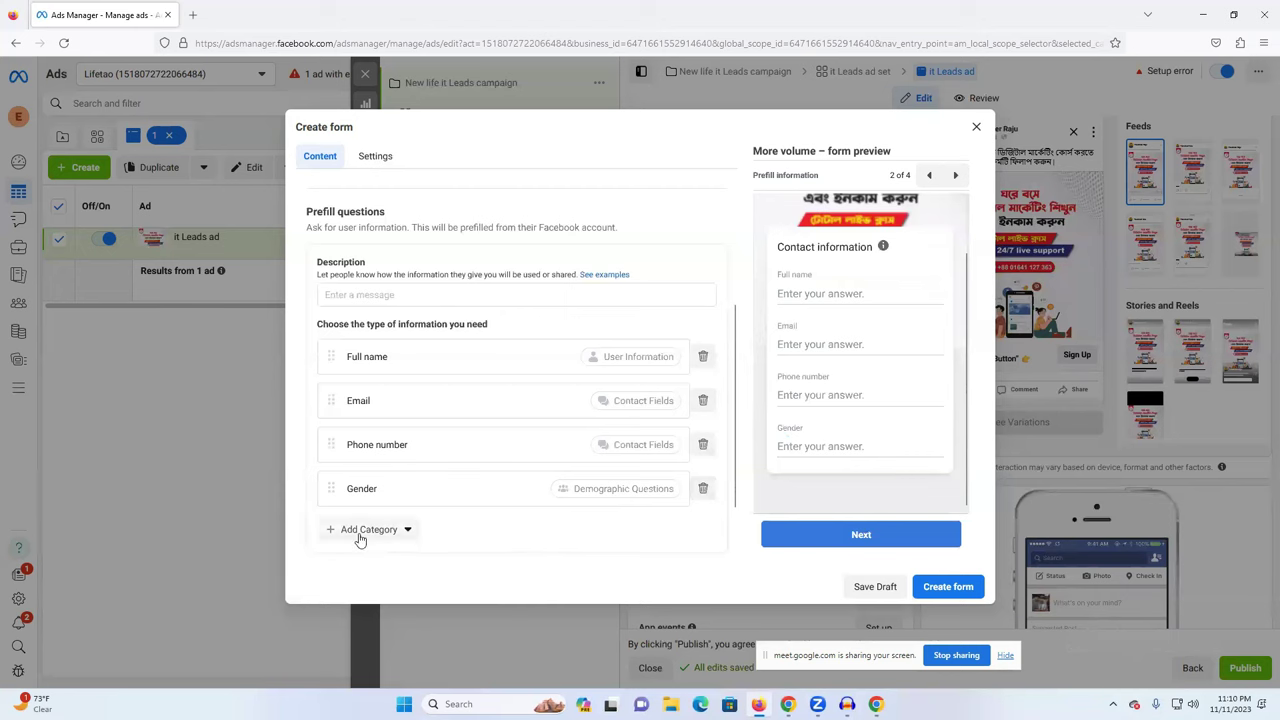
Step: Remove Gender from the prefill questions and look through the work information and national ID number categories
click(703, 489)
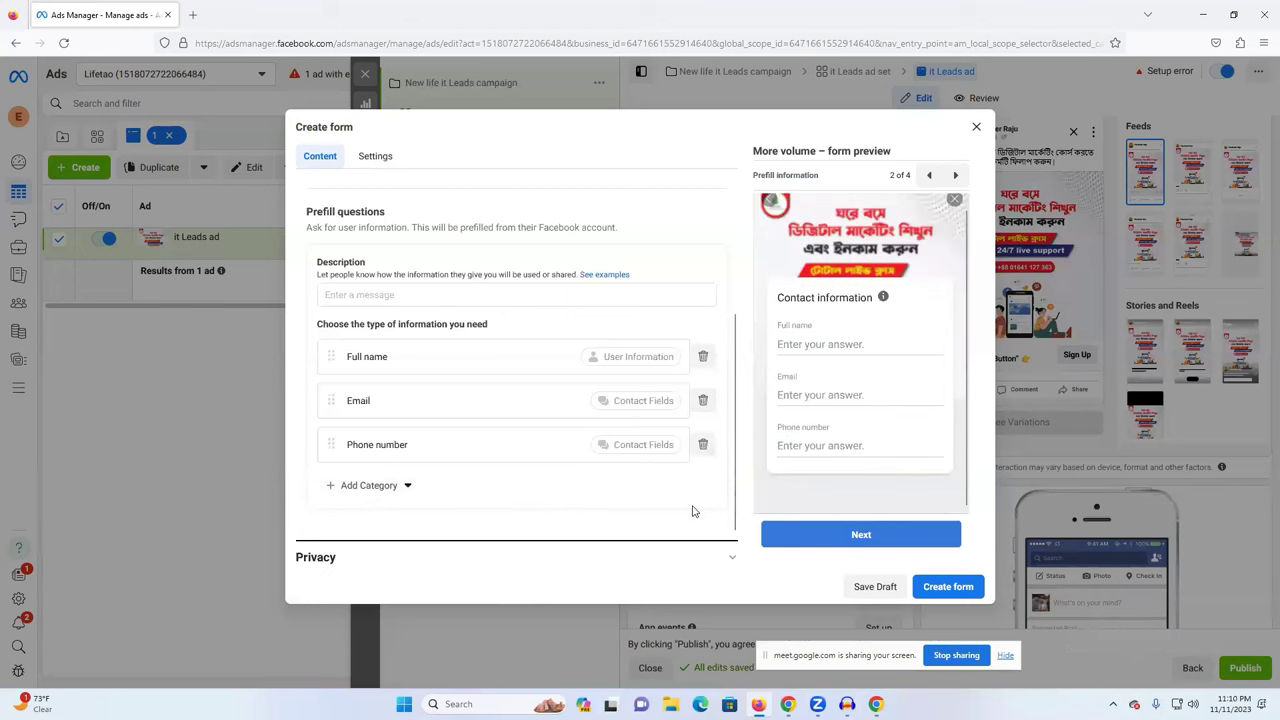
click(360, 488)
mouse_move(342, 542)
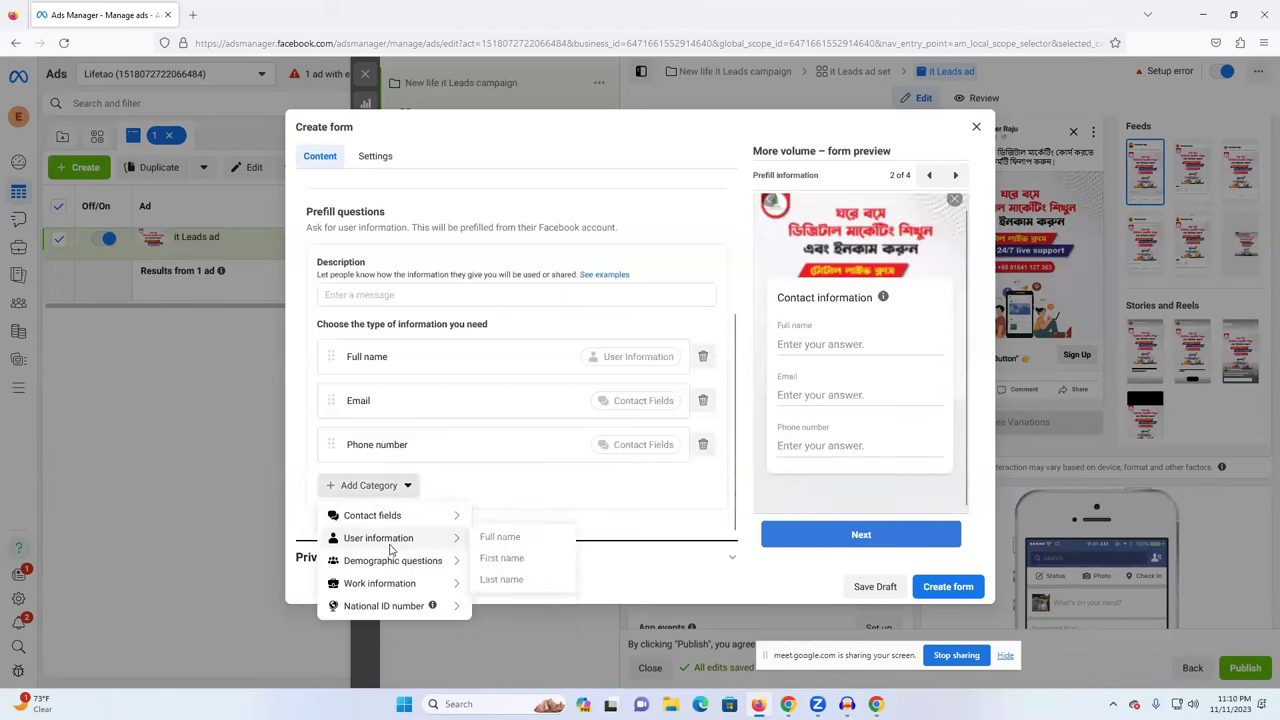
mouse_move(393, 564)
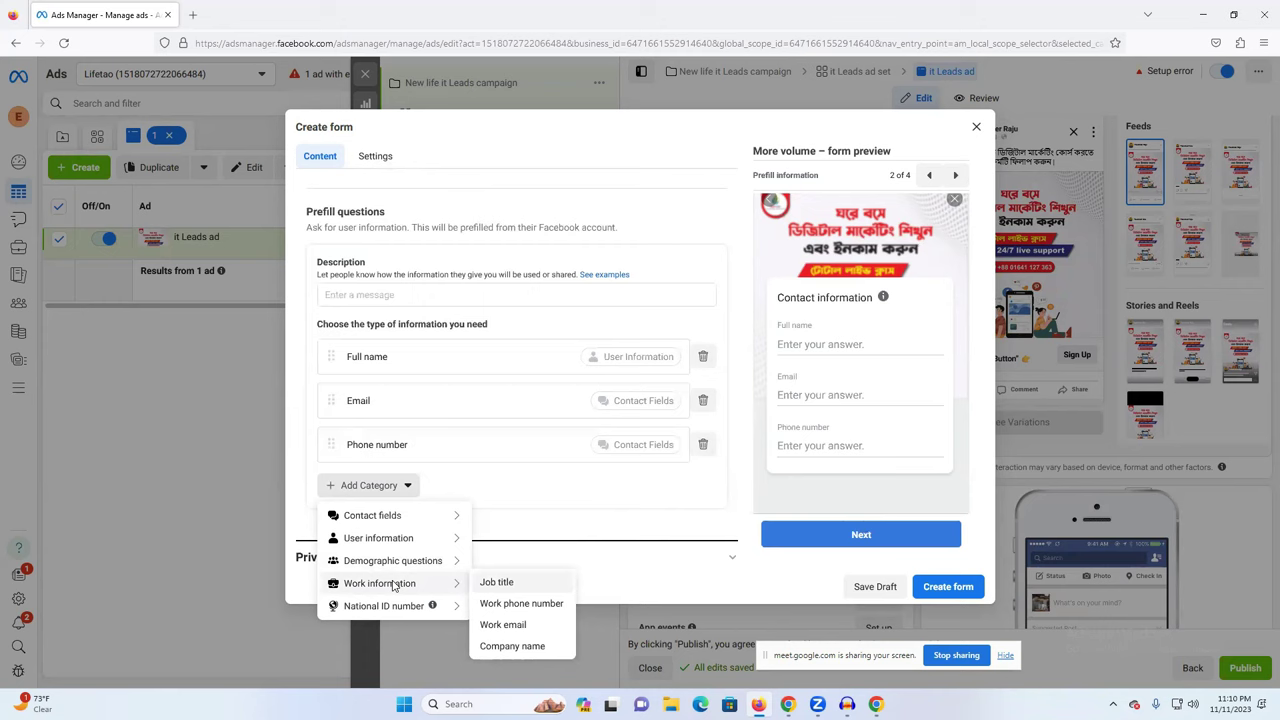
mouse_move(367, 606)
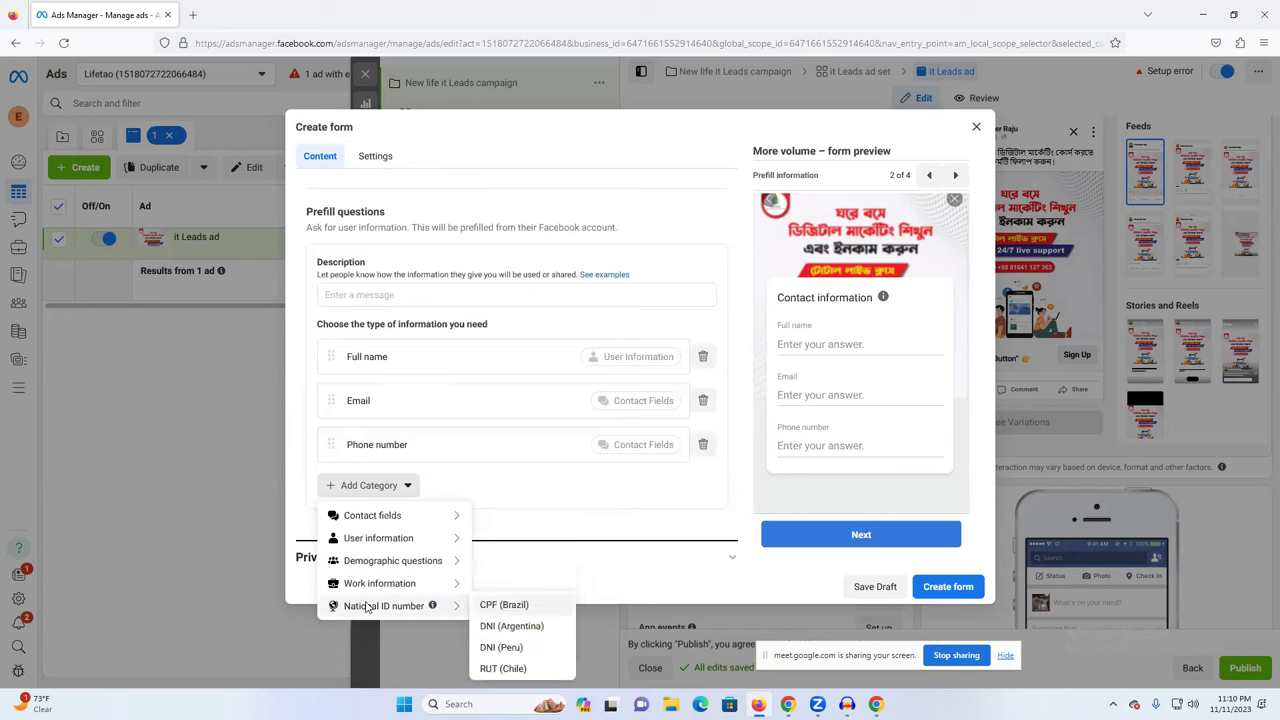
scroll(505, 635, down, 3)
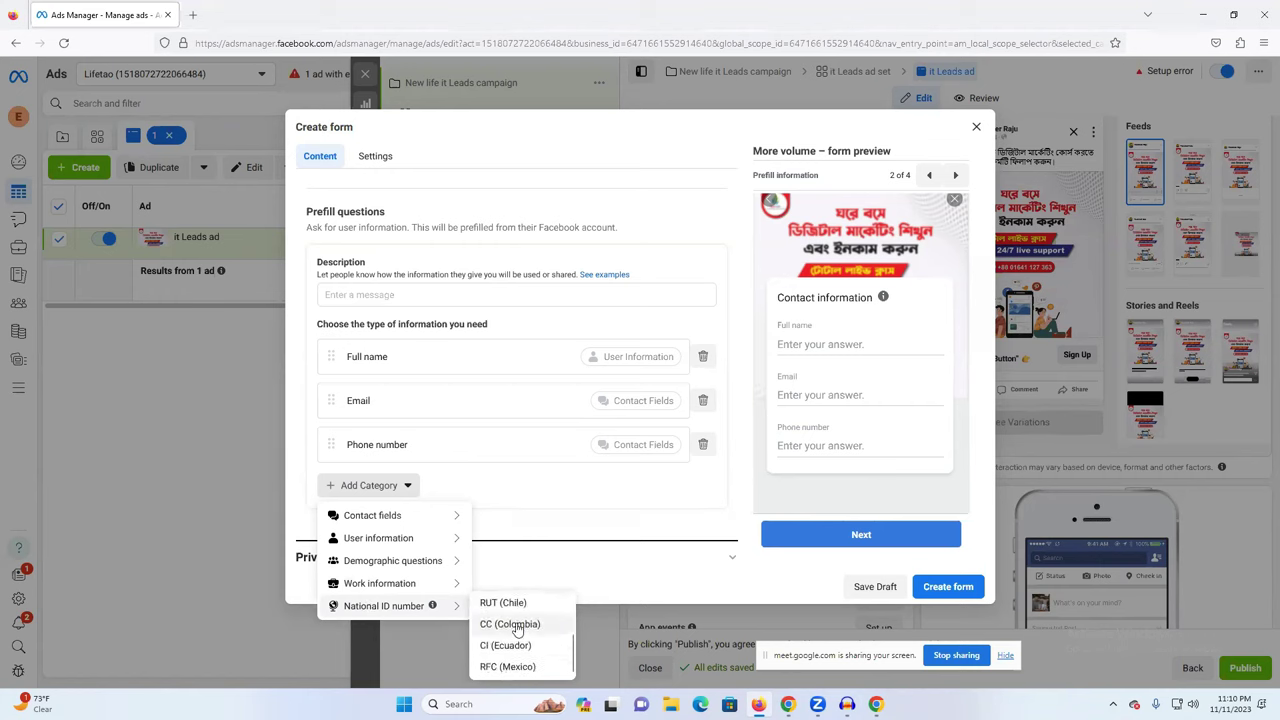
scroll(520, 645, up, 3)
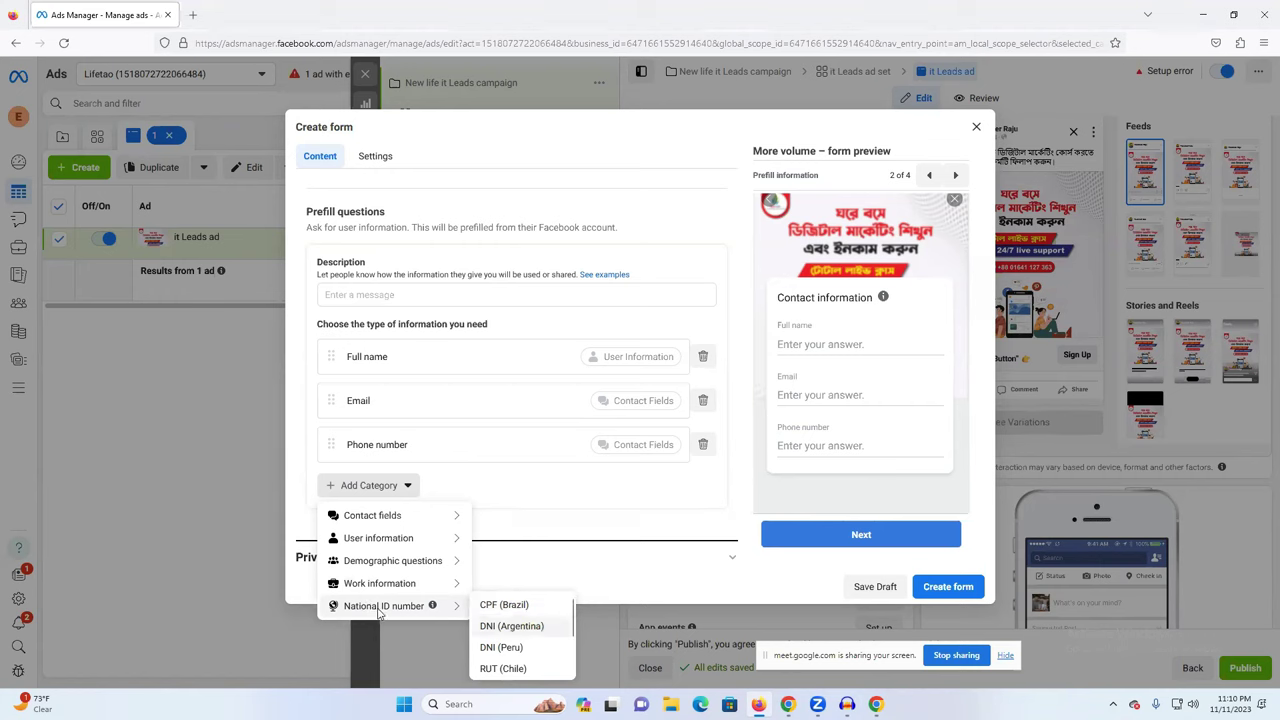
click(521, 507)
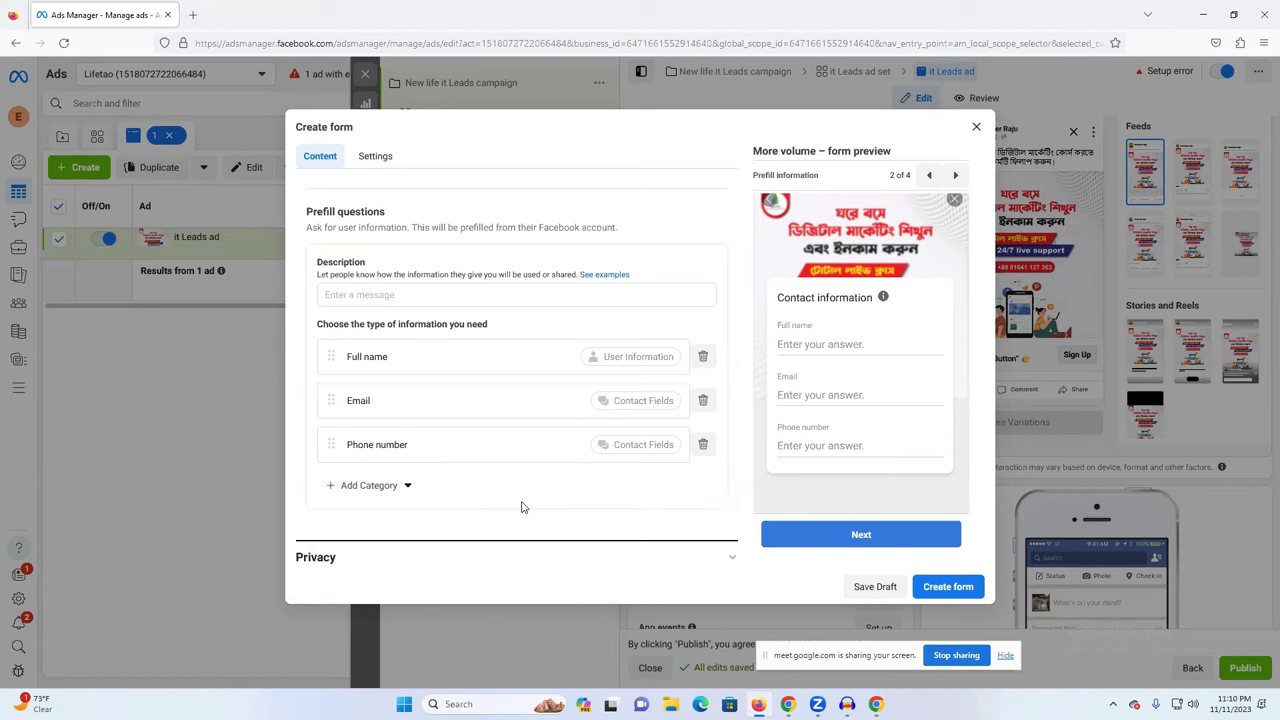
Step: Add Street address from the contact fields category as a prefill question below Phone number
click(369, 487)
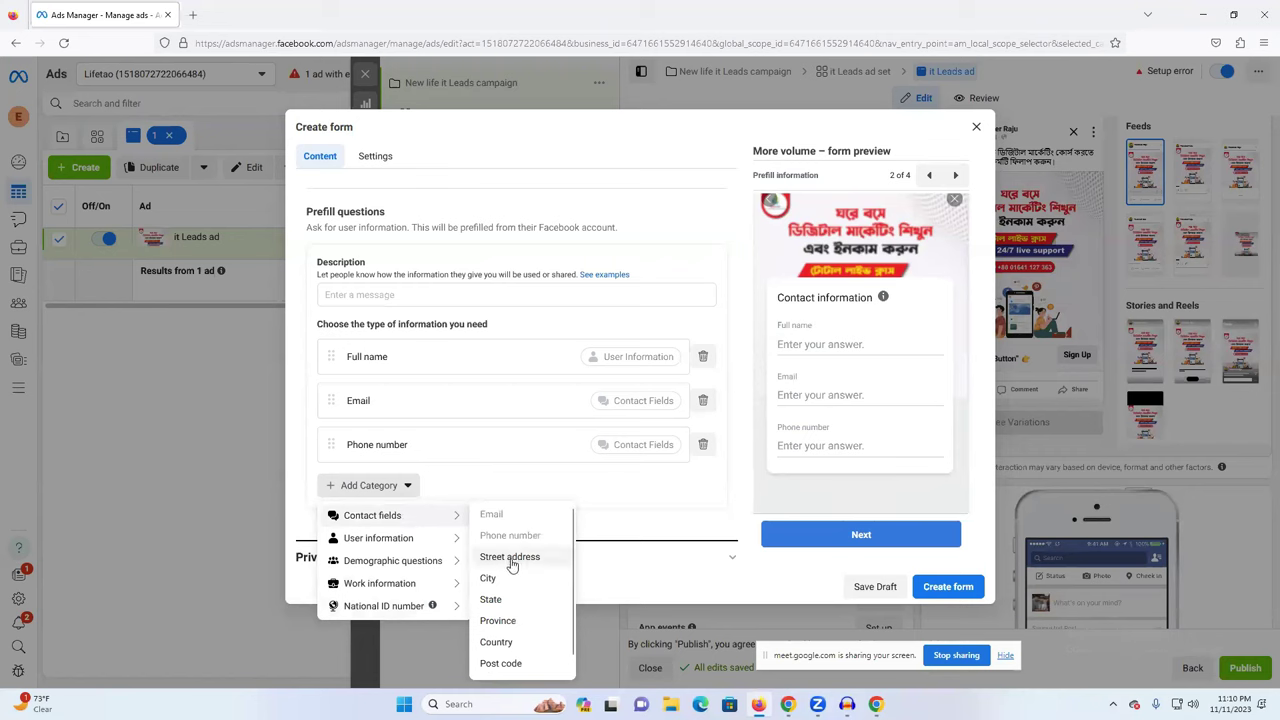
click(511, 560)
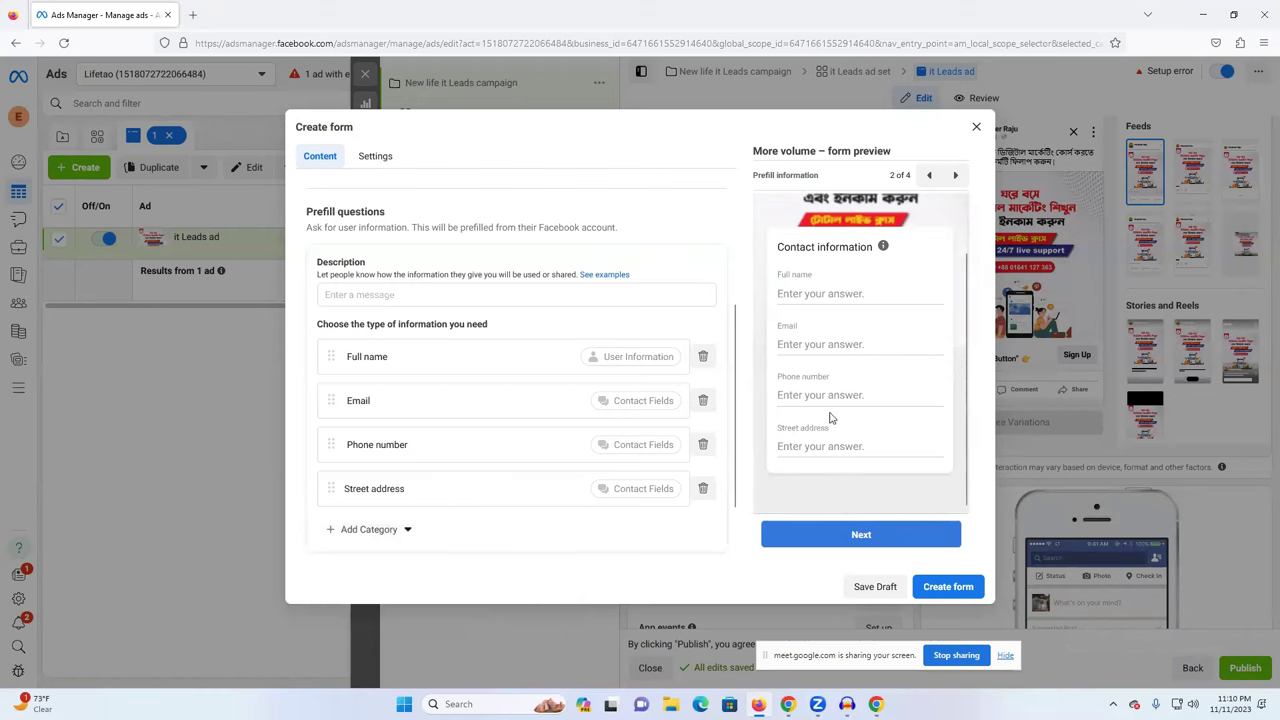
scroll(803, 320, up, 2)
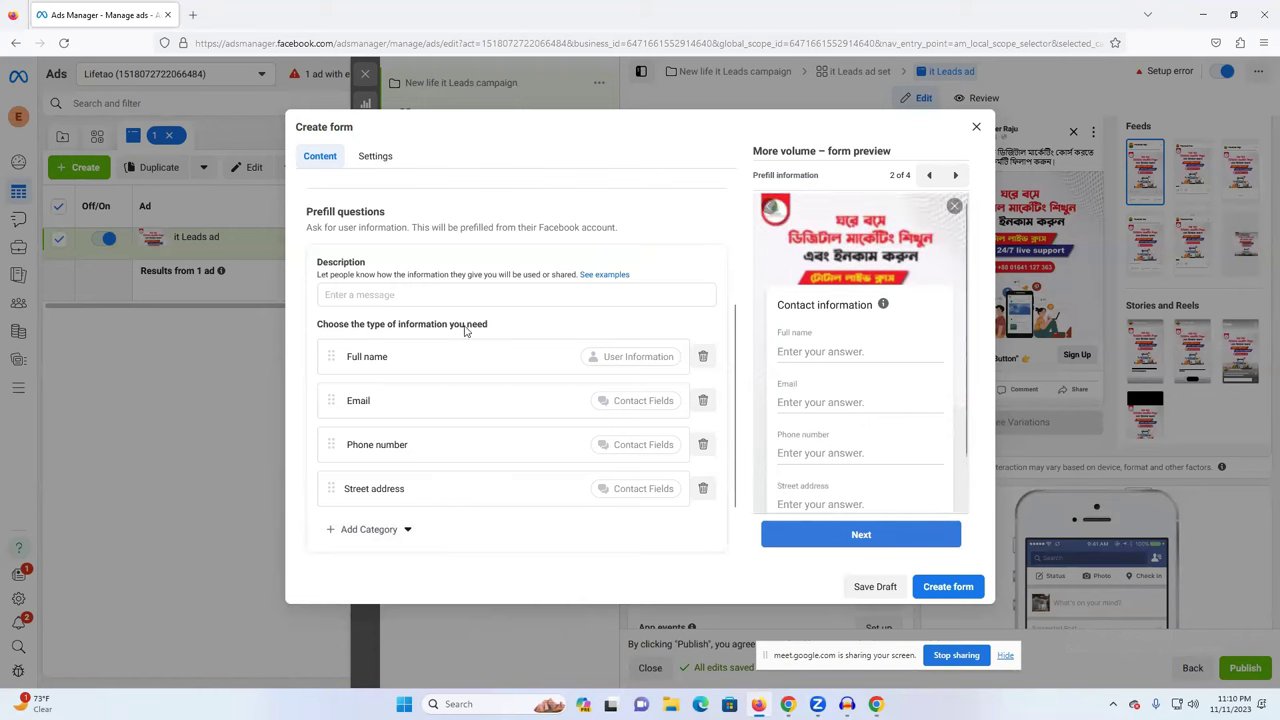
Step: Switch to Google Translate, clear the old text and dictate "আপনার সঠিক ইনফর্মেশন দিয়ে ফর্মটি ফিলাপ করুন" in Bengali, accepting the suggested spelling correction
click(371, 300)
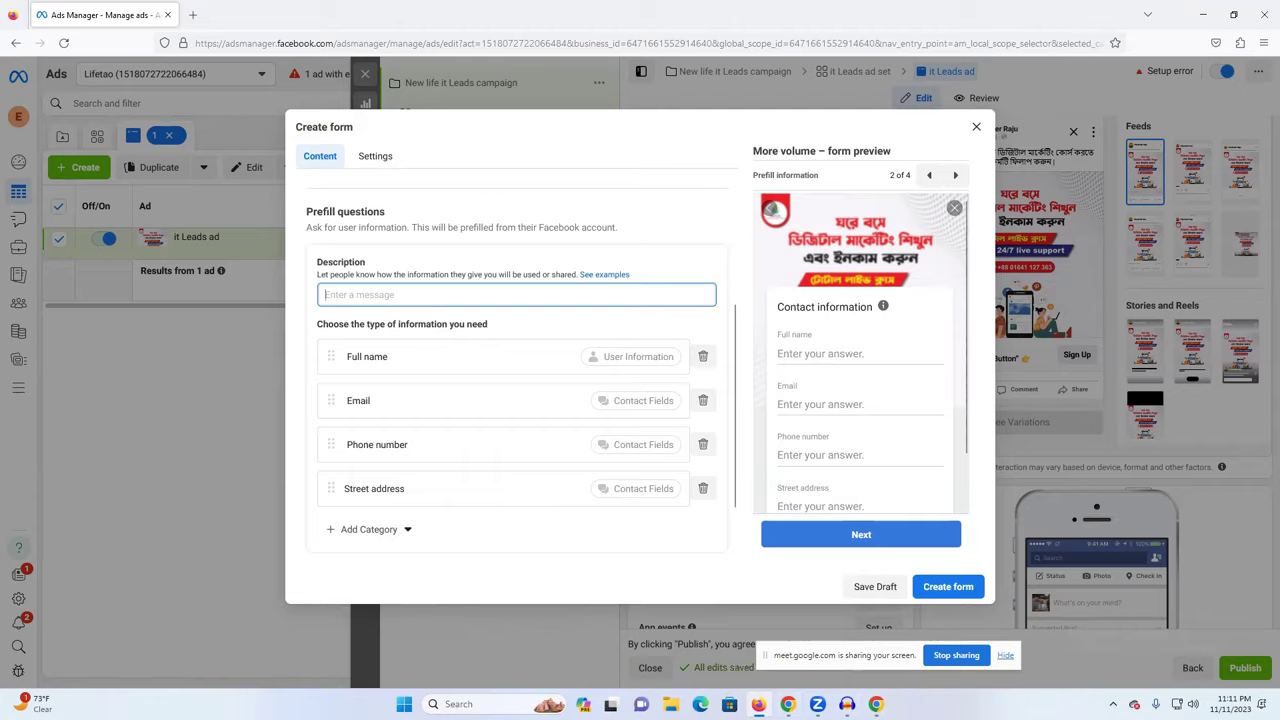
key(alt+Tab)
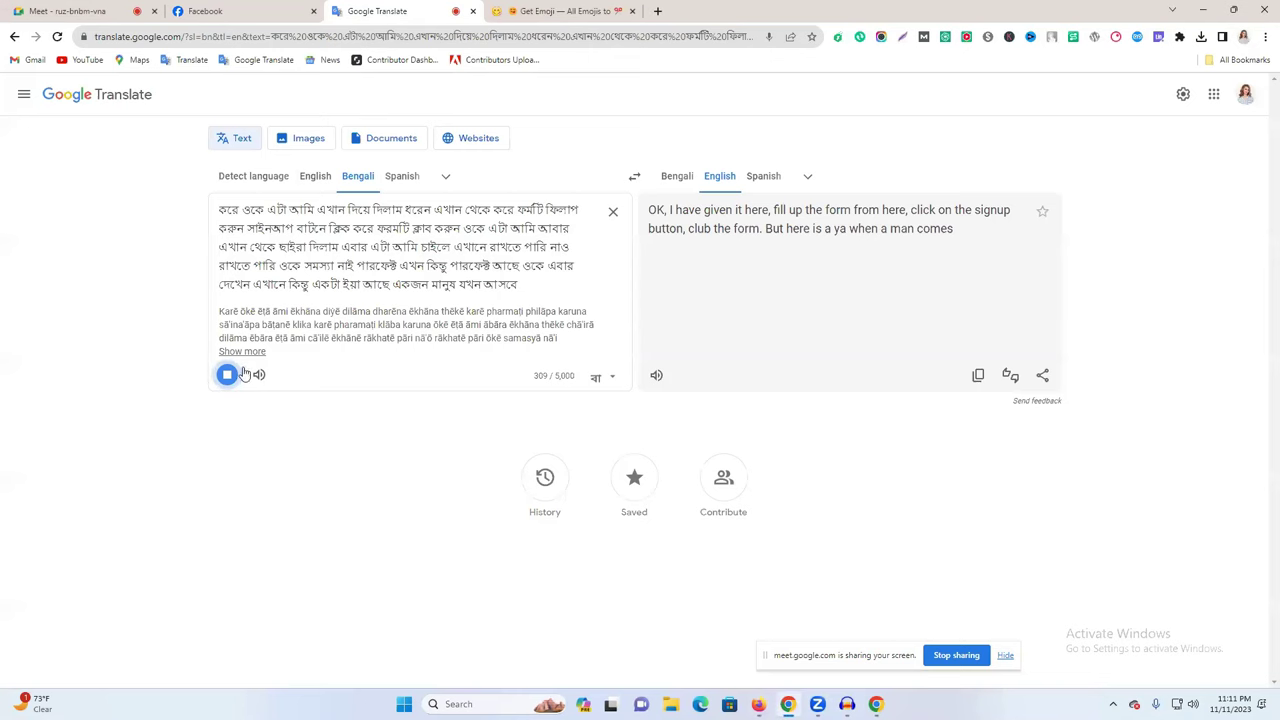
click(227, 374)
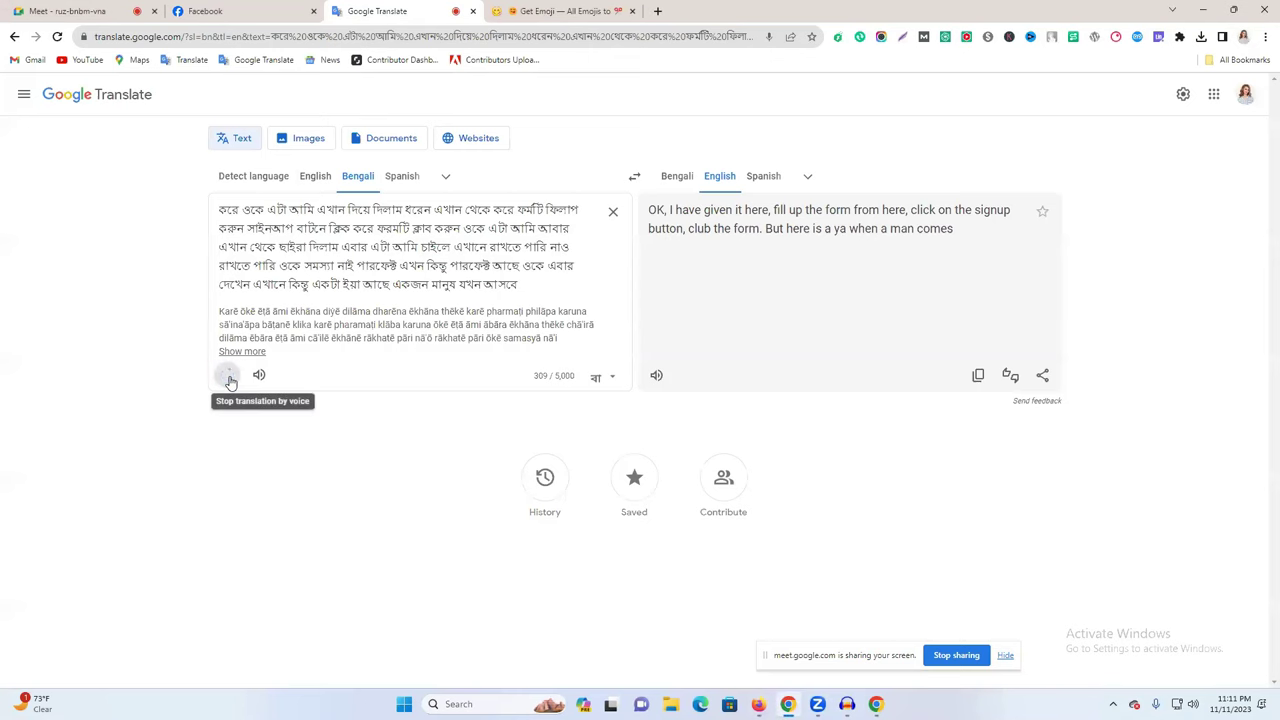
click(613, 216)
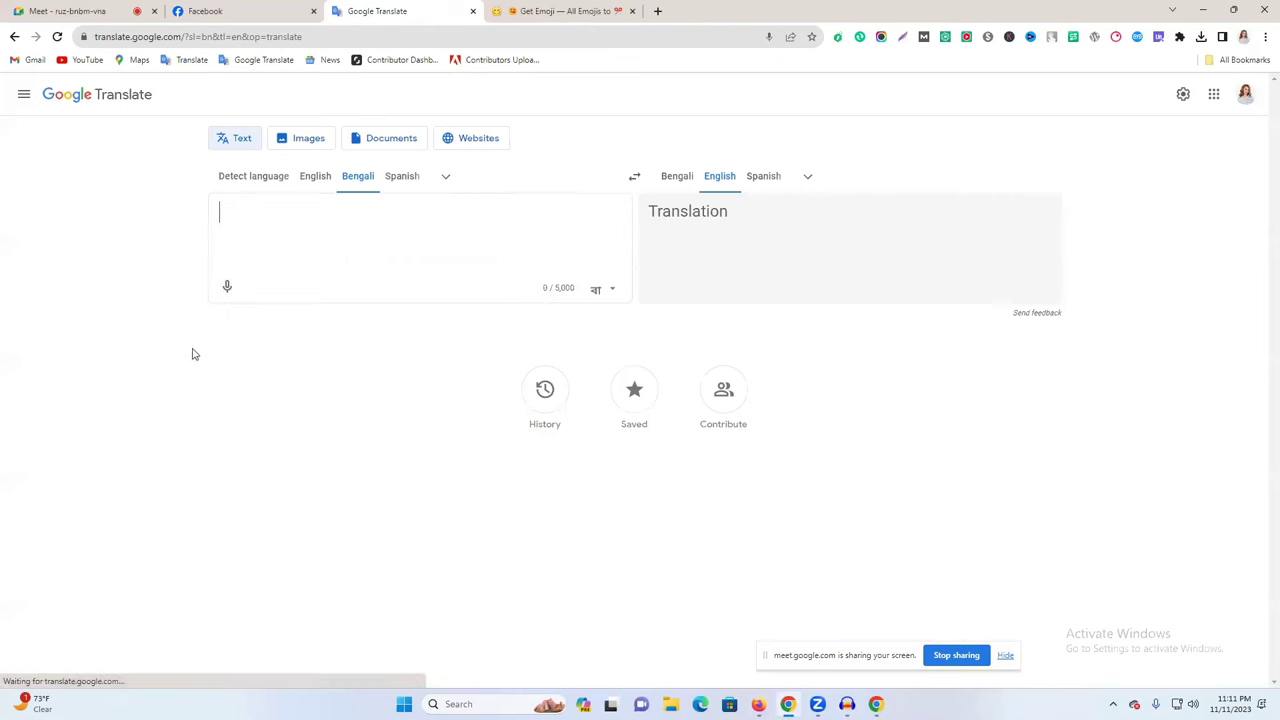
click(229, 289)
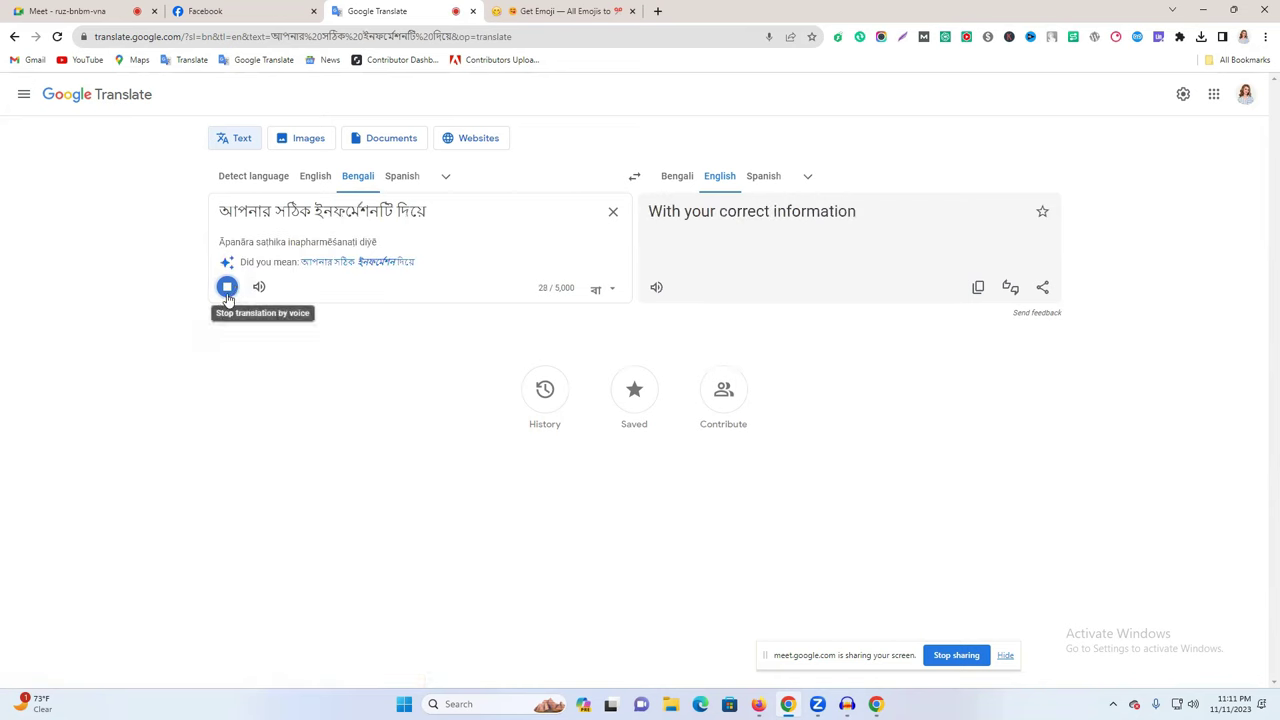
click(227, 288)
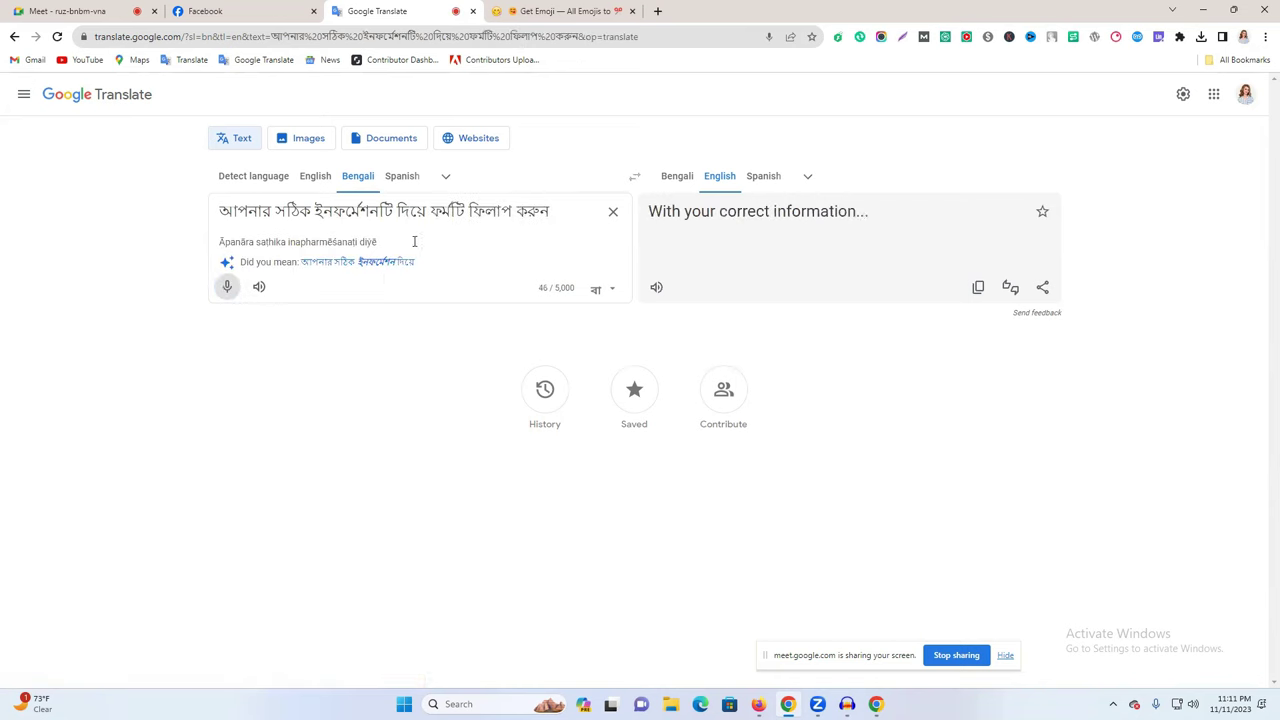
click(380, 263)
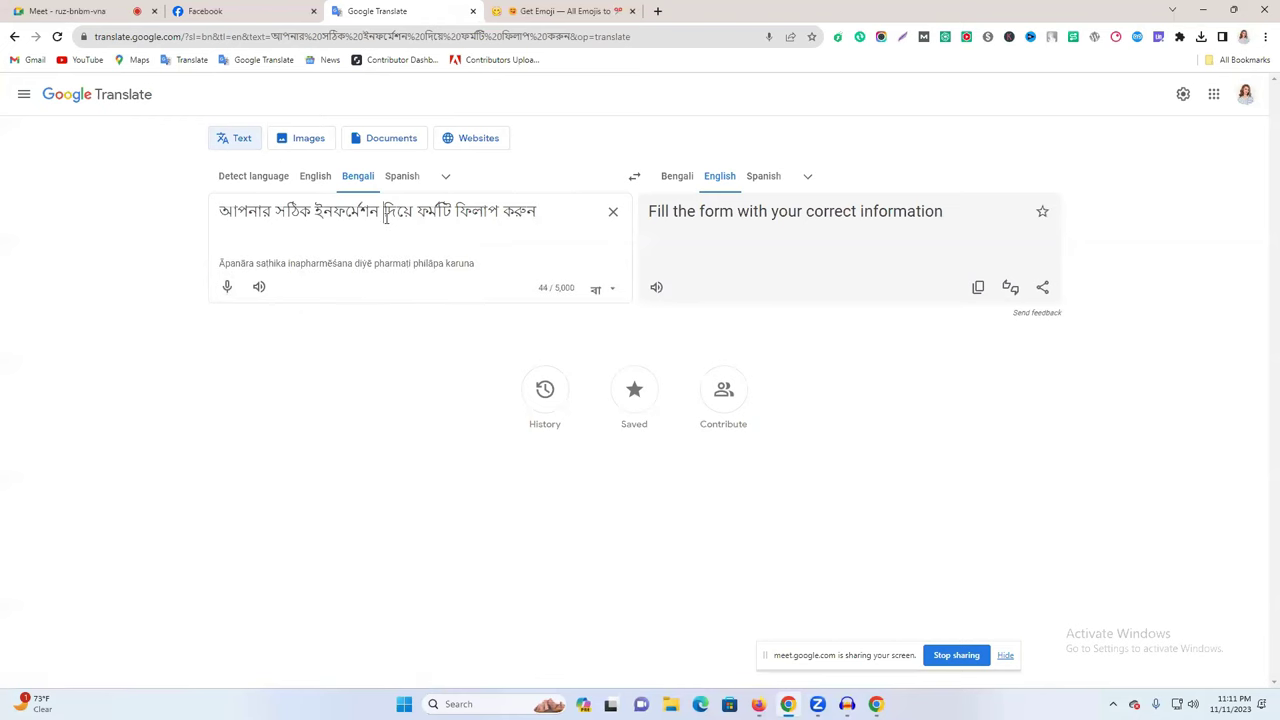
Step: Copy the dictated Bengali sentence into the prefill questions' Description in Ads Manager and check it in the form preview
triple_click(386, 218)
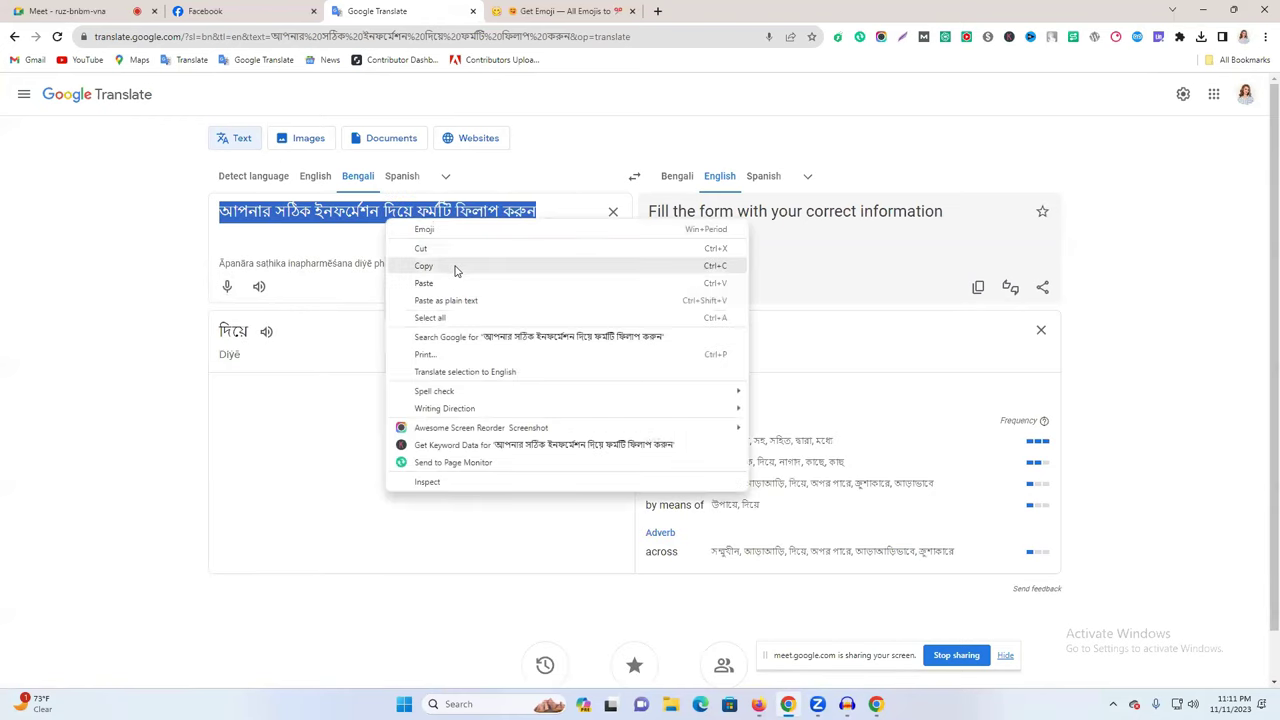
click(456, 265)
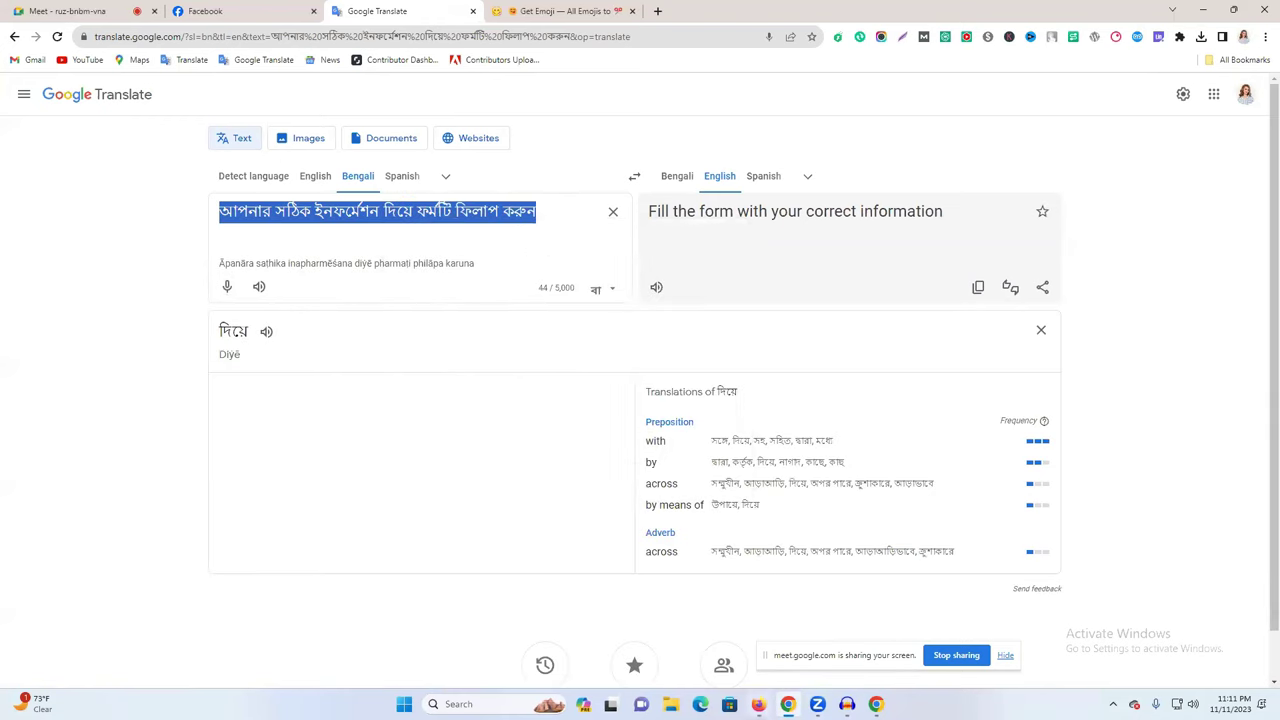
click(758, 704)
click(390, 298)
key(ctrl+v)
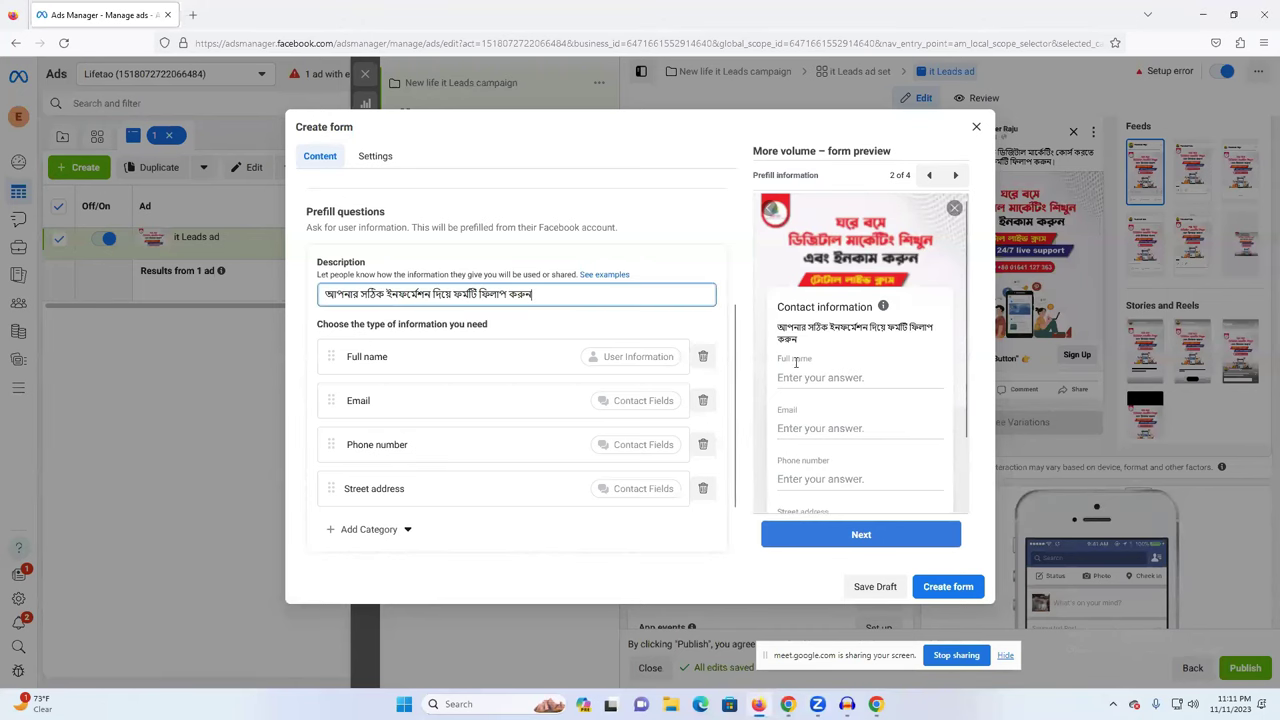
click(800, 328)
drag(805, 327, 934, 334)
click(807, 346)
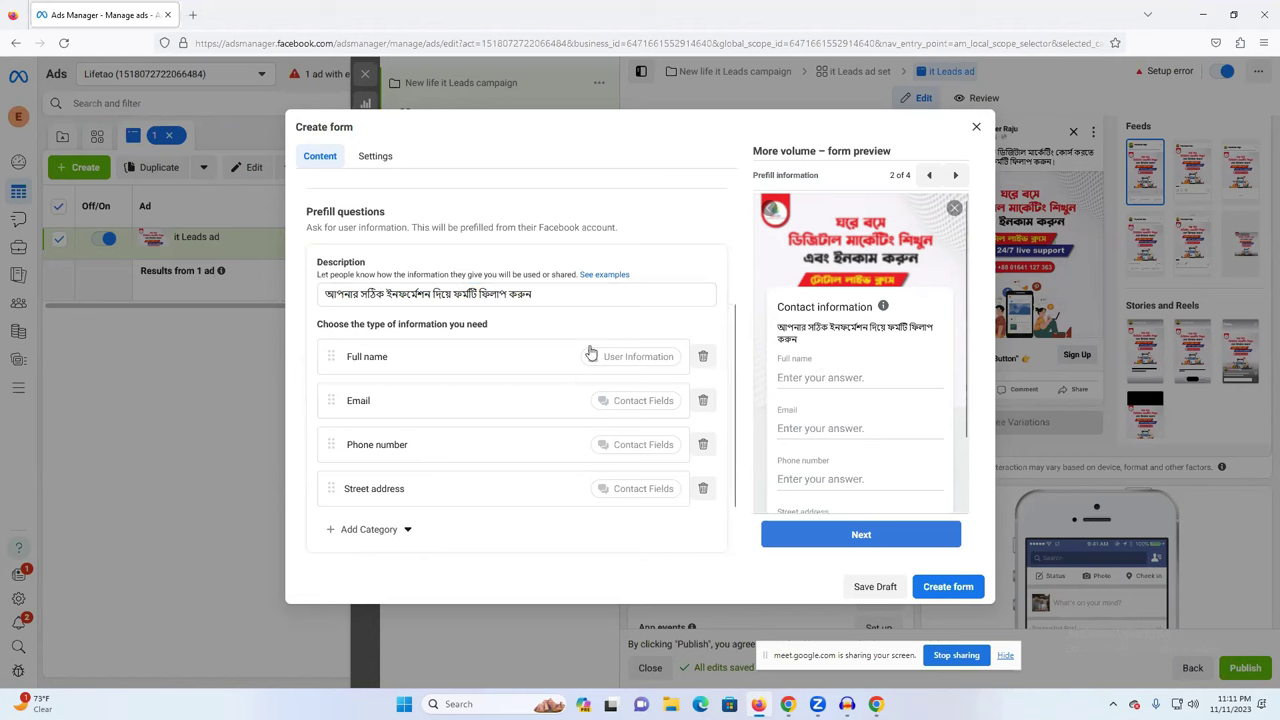
Step: Review the form's question settings and examine the intro, prefill information and privacy pages in the form preview
scroll(560, 360, down, 2)
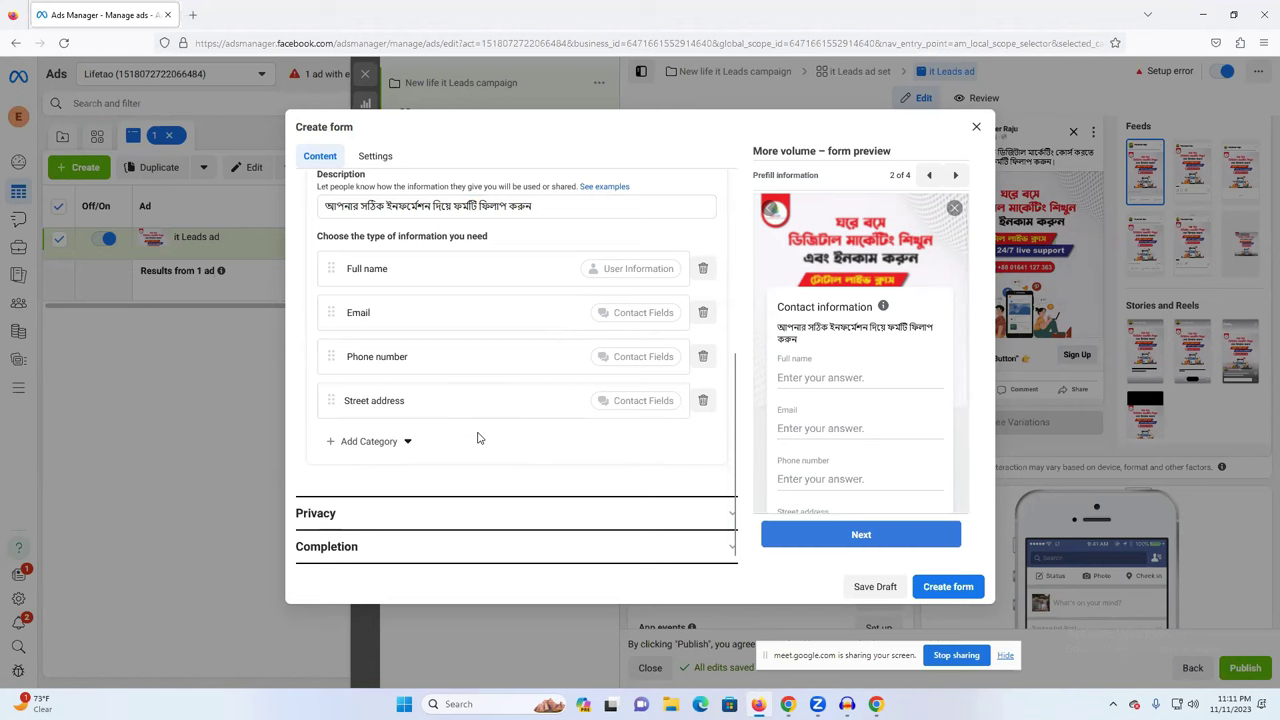
scroll(523, 420, up, 3)
scroll(450, 320, up, 3)
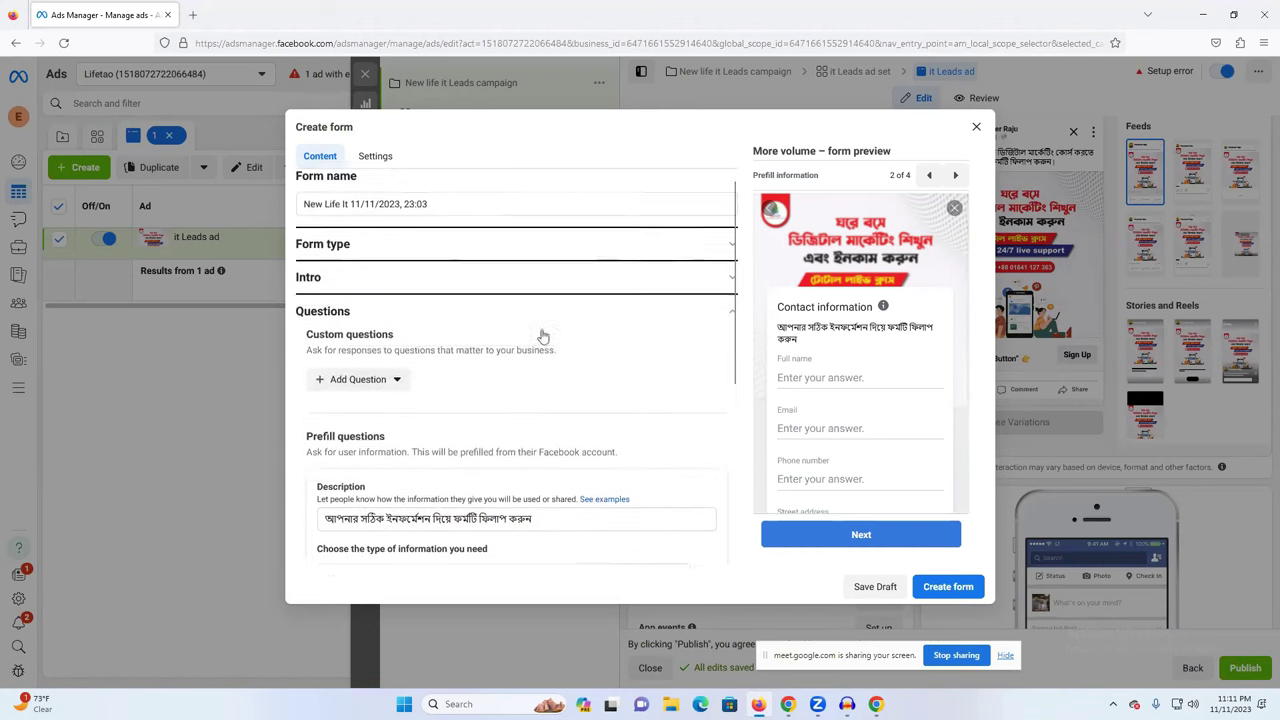
scroll(540, 370, down, 4)
scroll(600, 378, down, 1)
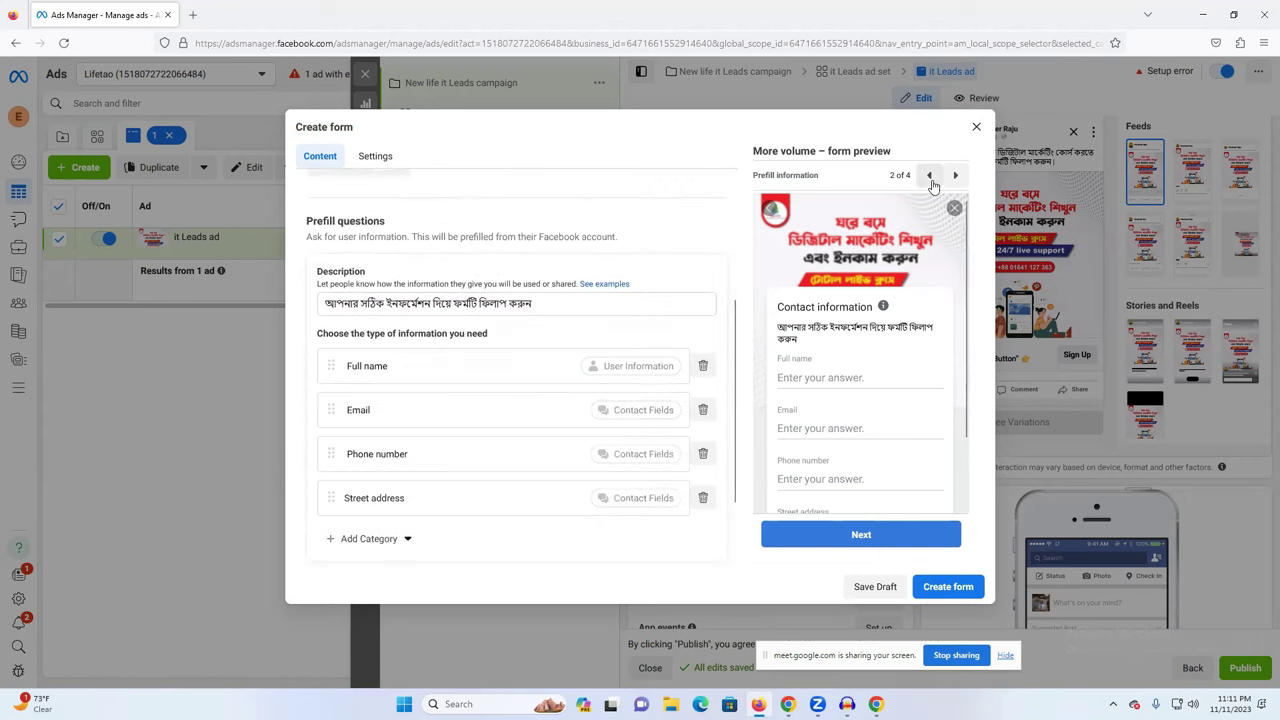
click(929, 176)
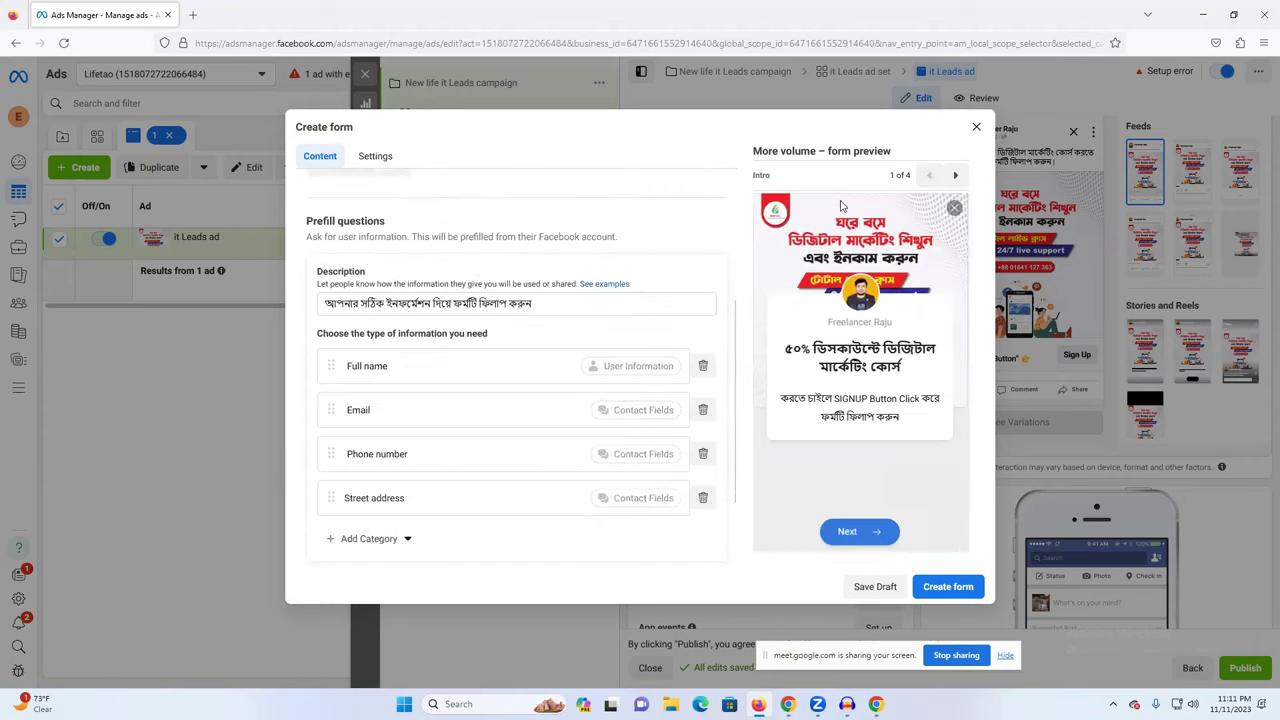
click(955, 175)
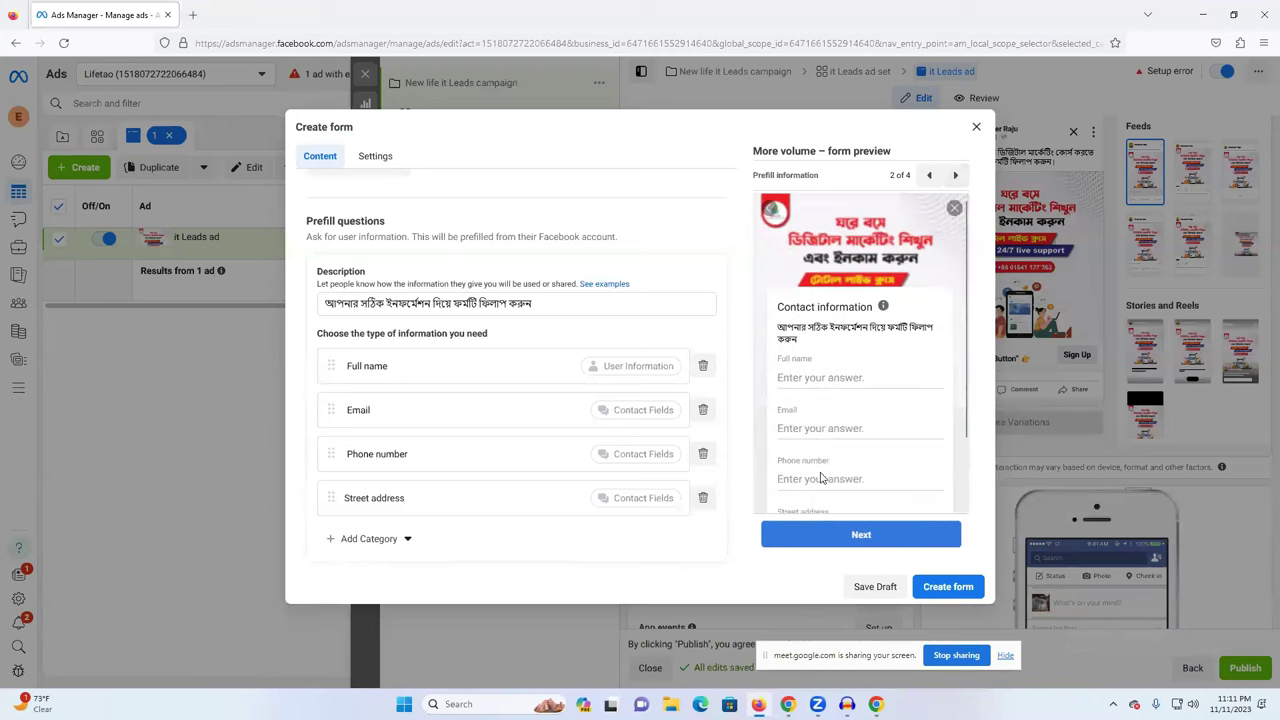
click(955, 177)
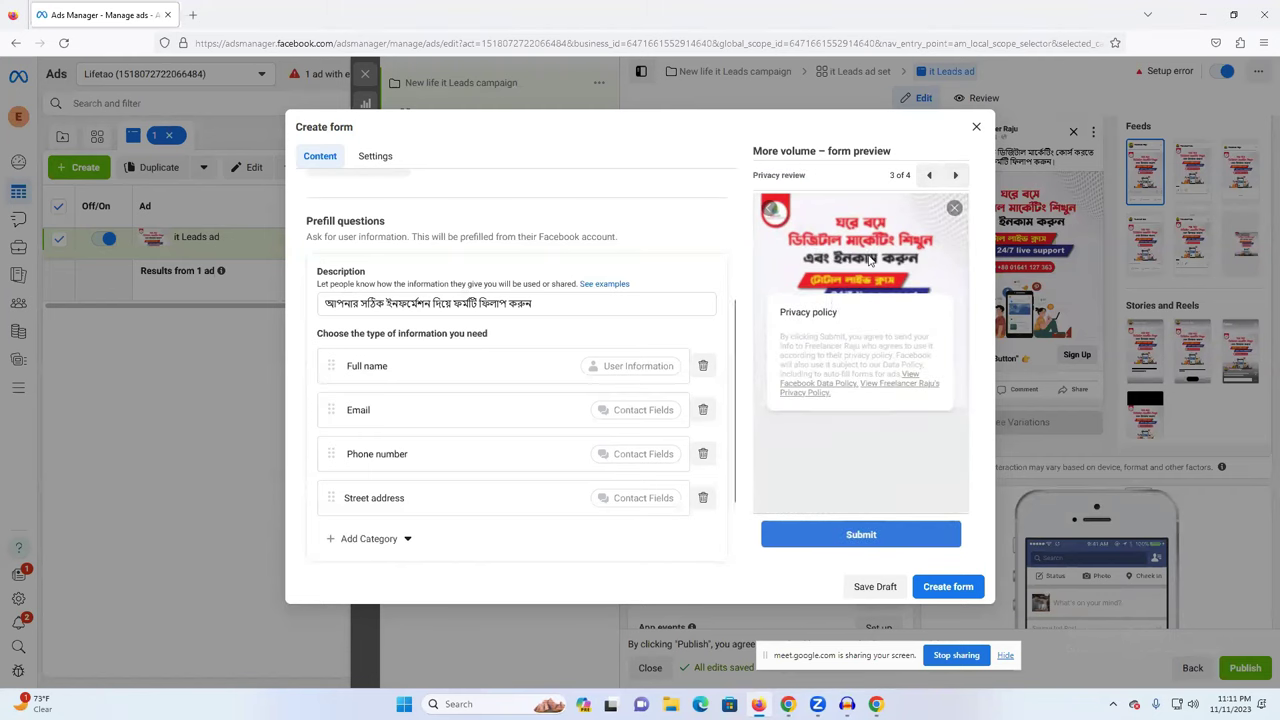
click(929, 176)
Step: Collapse the form's Questions section and expand the Privacy section
scroll(440, 396, down, 1)
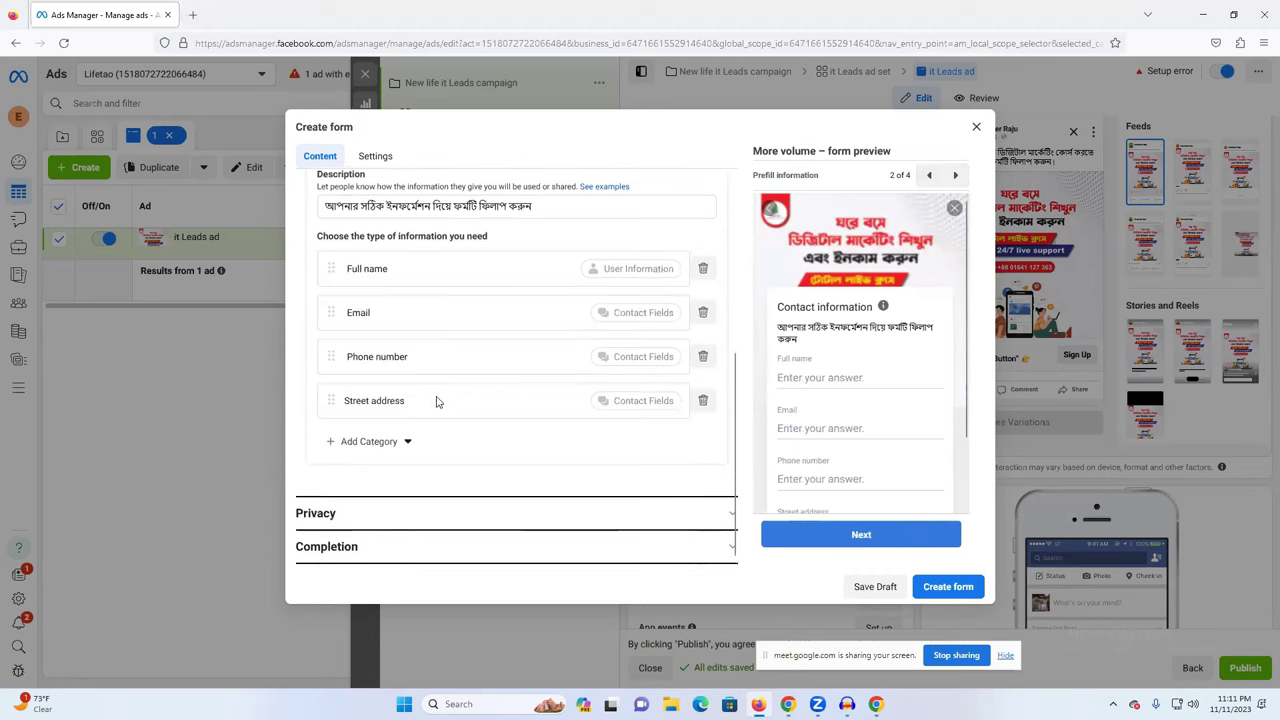
scroll(690, 305, up, 2)
scroll(715, 300, up, 2)
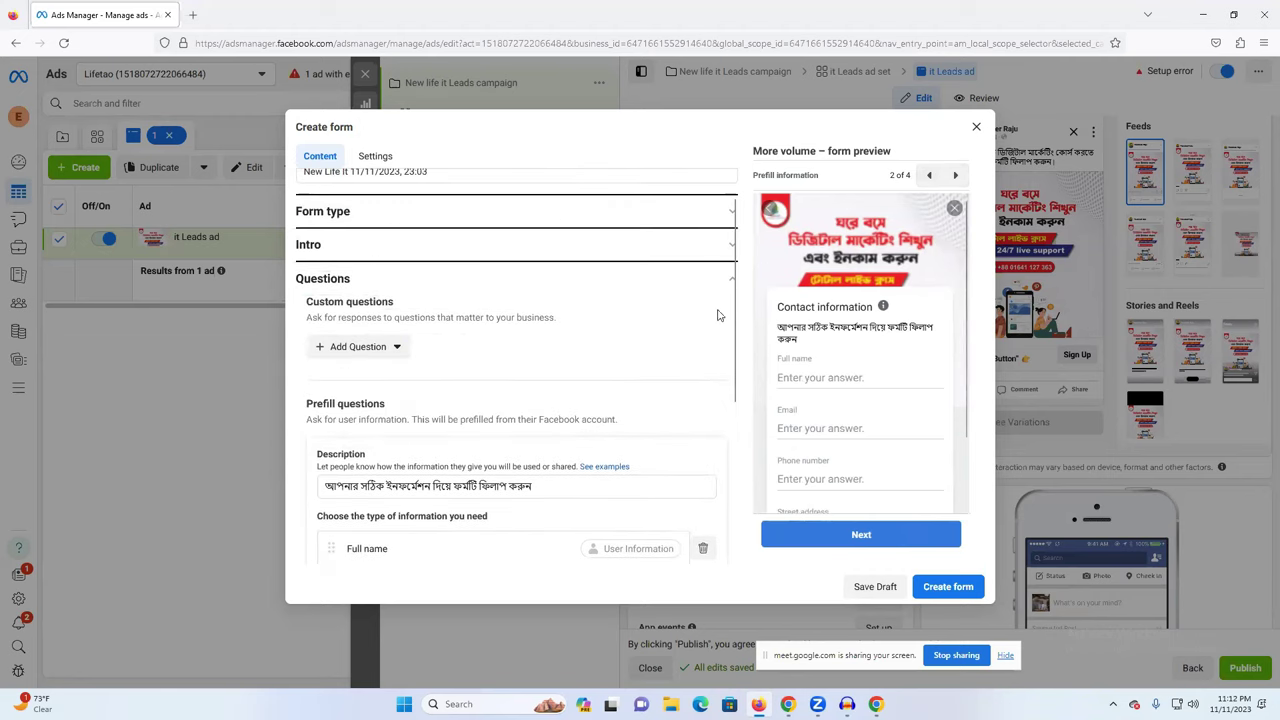
click(726, 279)
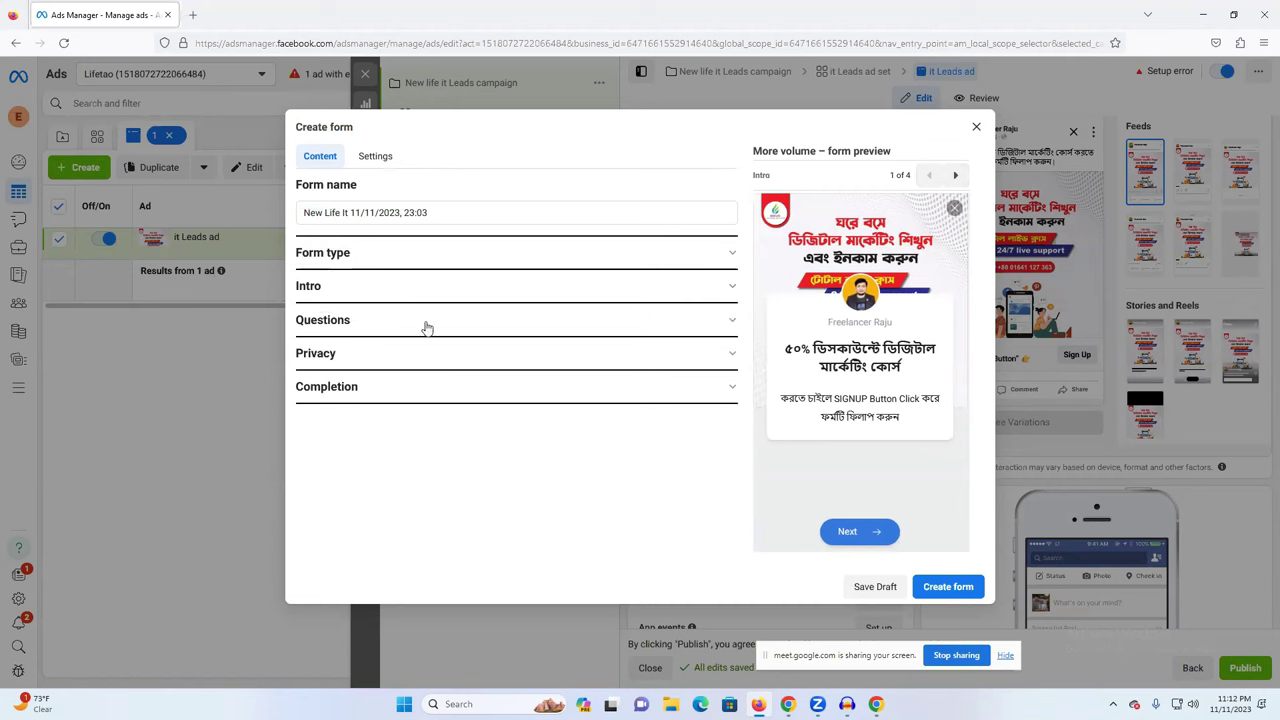
click(409, 365)
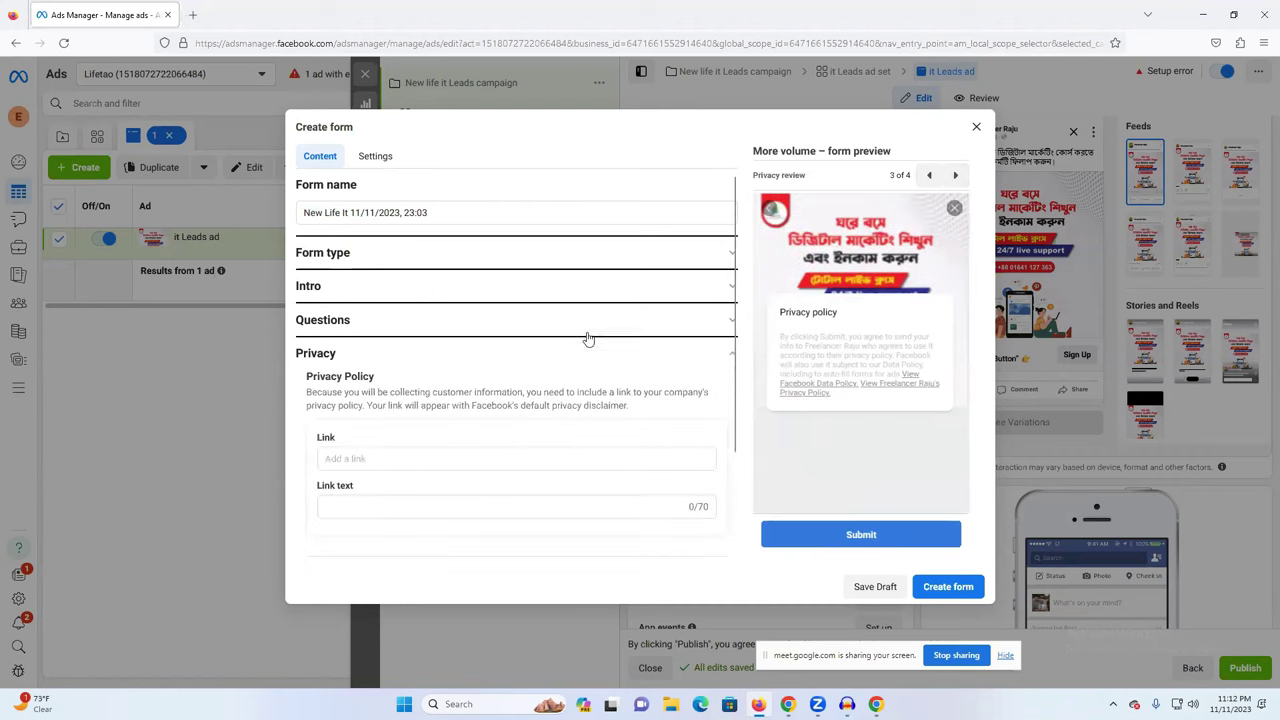
Step: Switch to Chrome's new tab and compose the privacy policy address newlifelearningitinstitute.com/pages/privcy-policy without opening it
scroll(586, 337, down, 2)
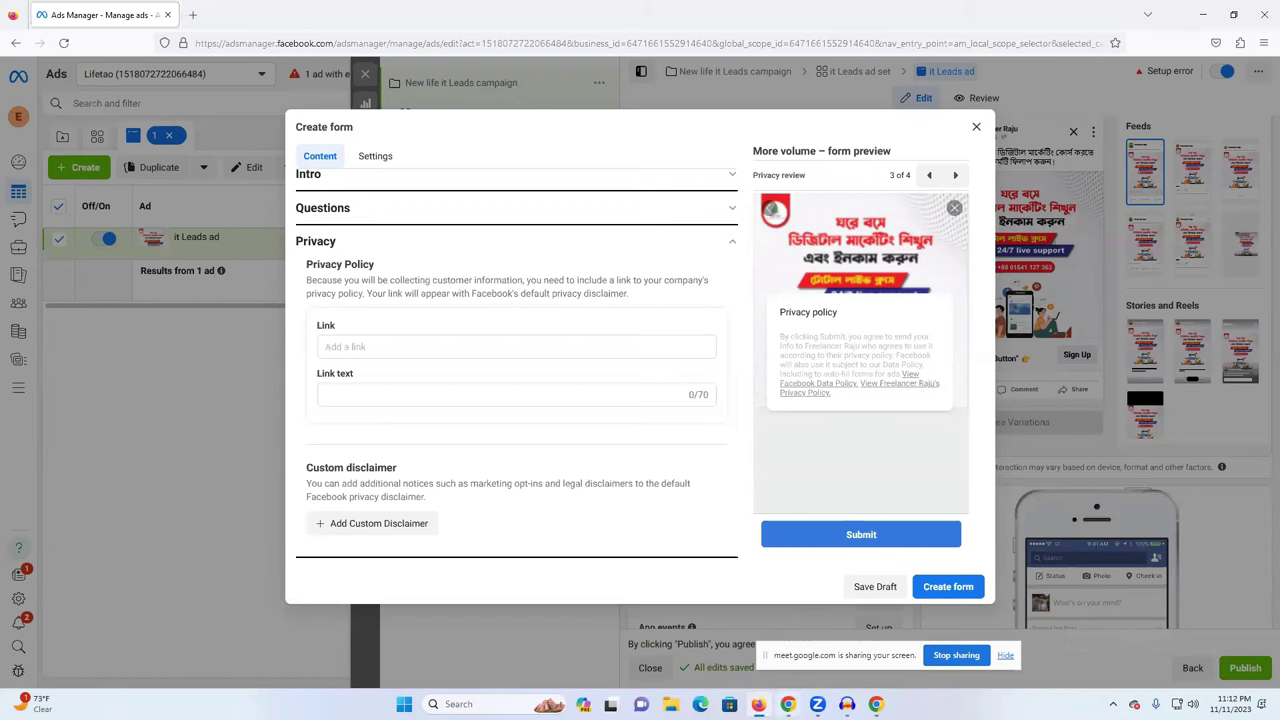
click(788, 704)
click(658, 11)
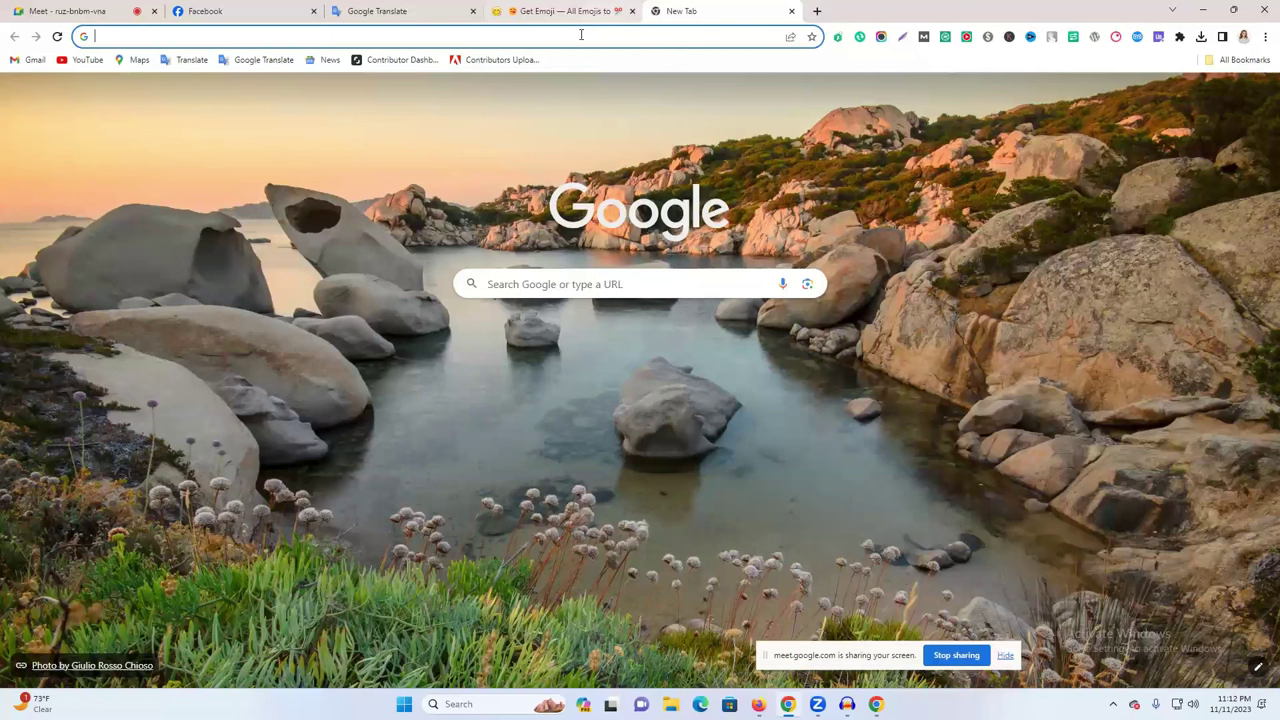
click(585, 34)
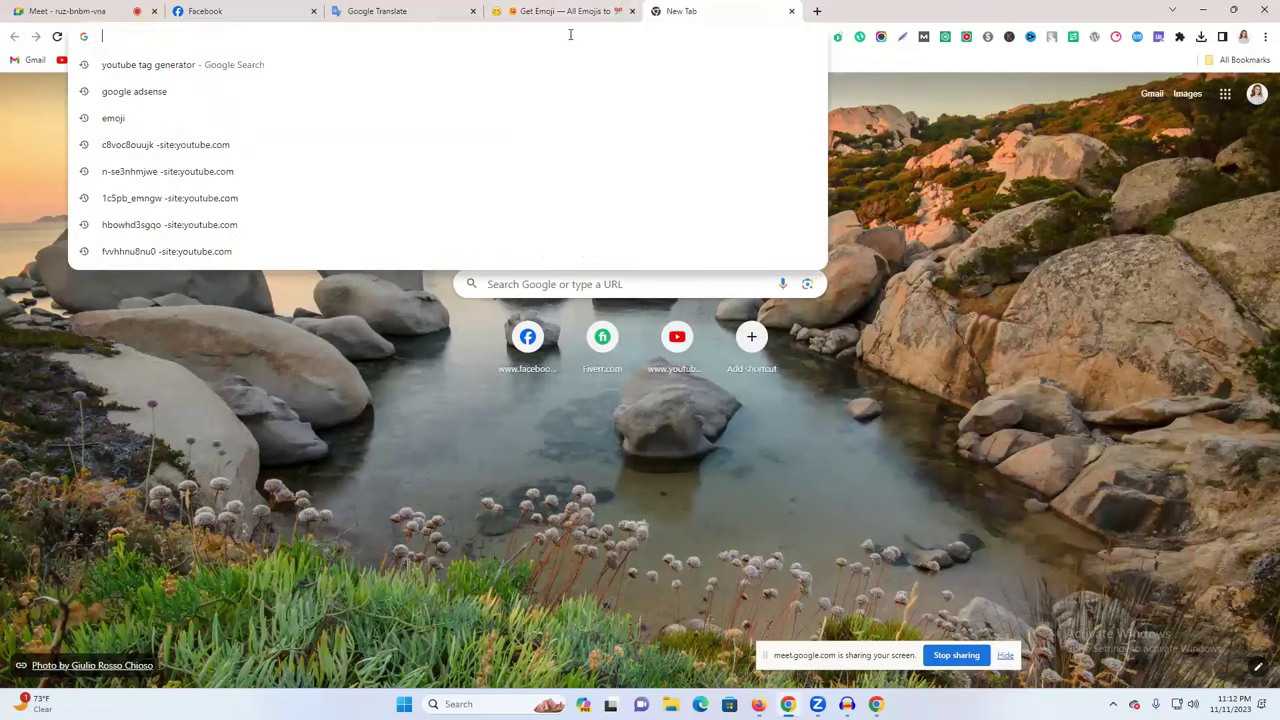
text(n)
key(Right)
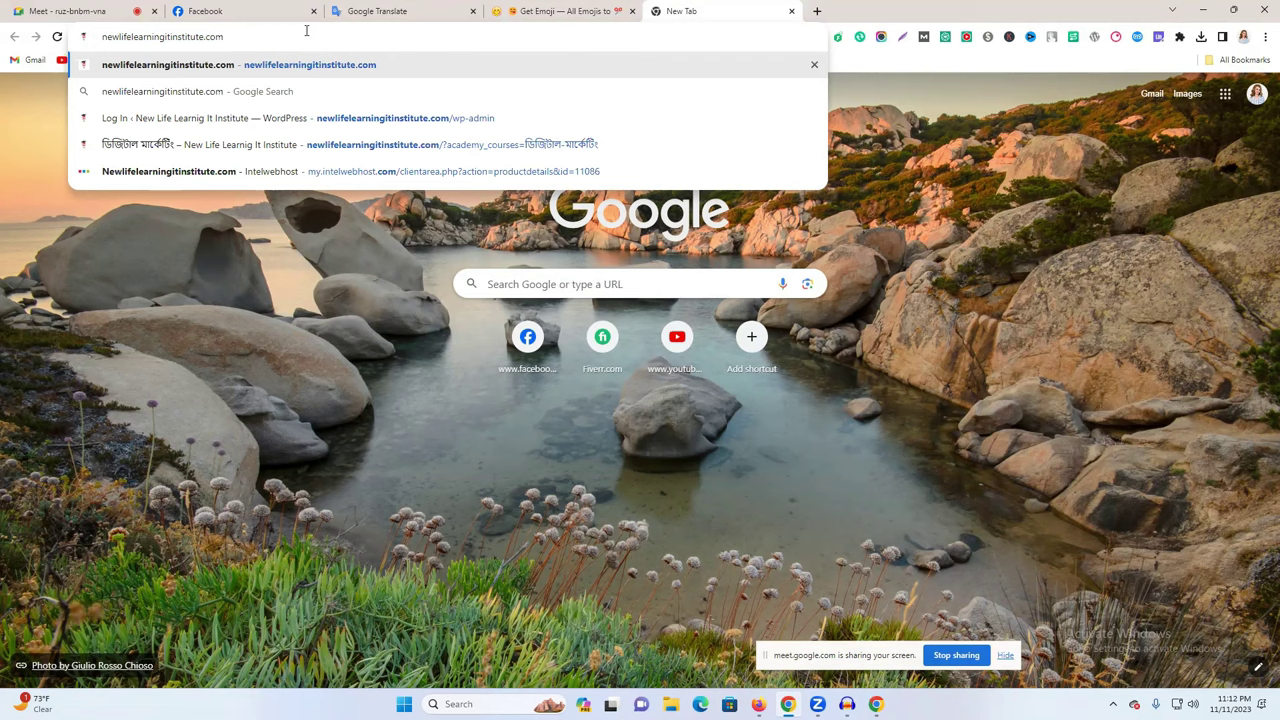
text(/)
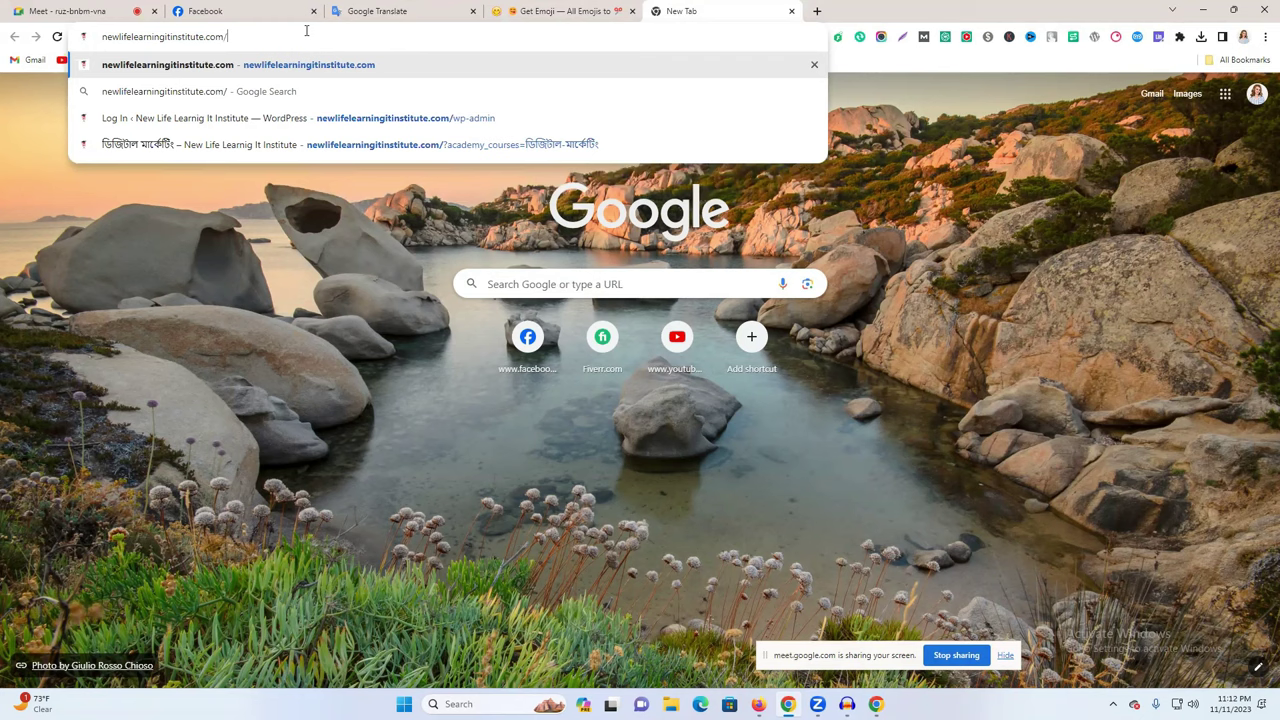
text(page)
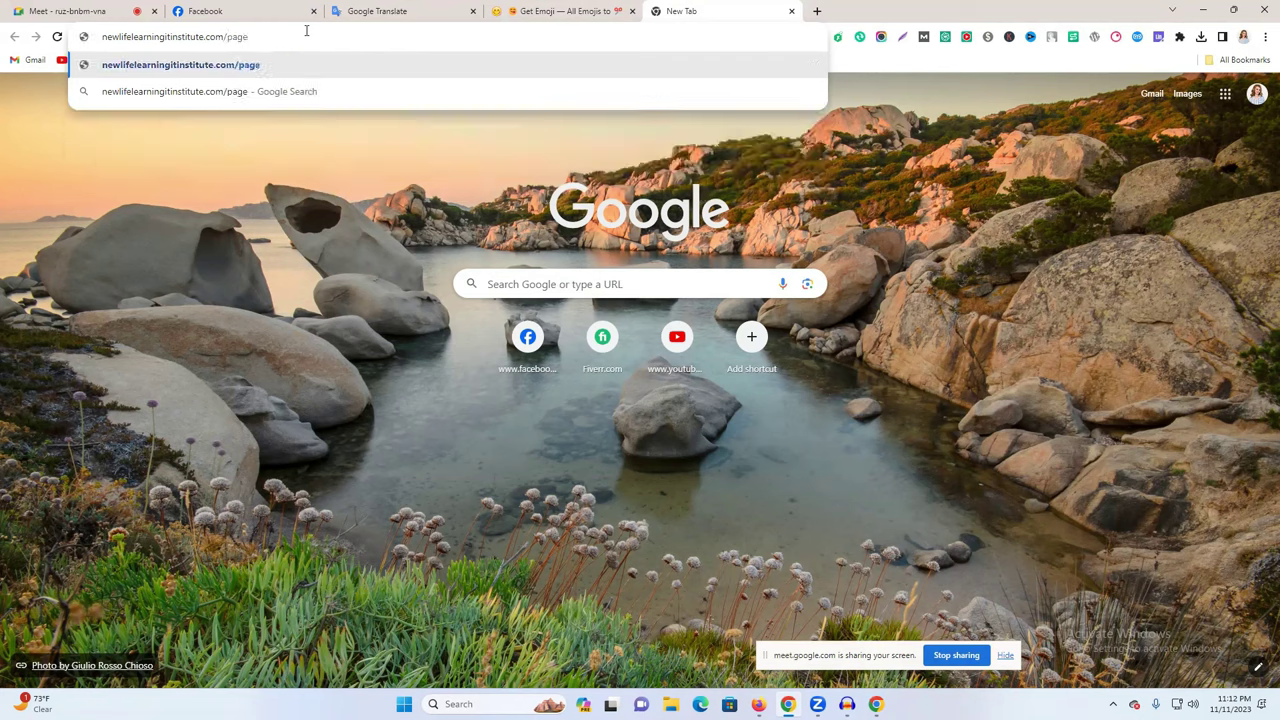
text(s/privcy)
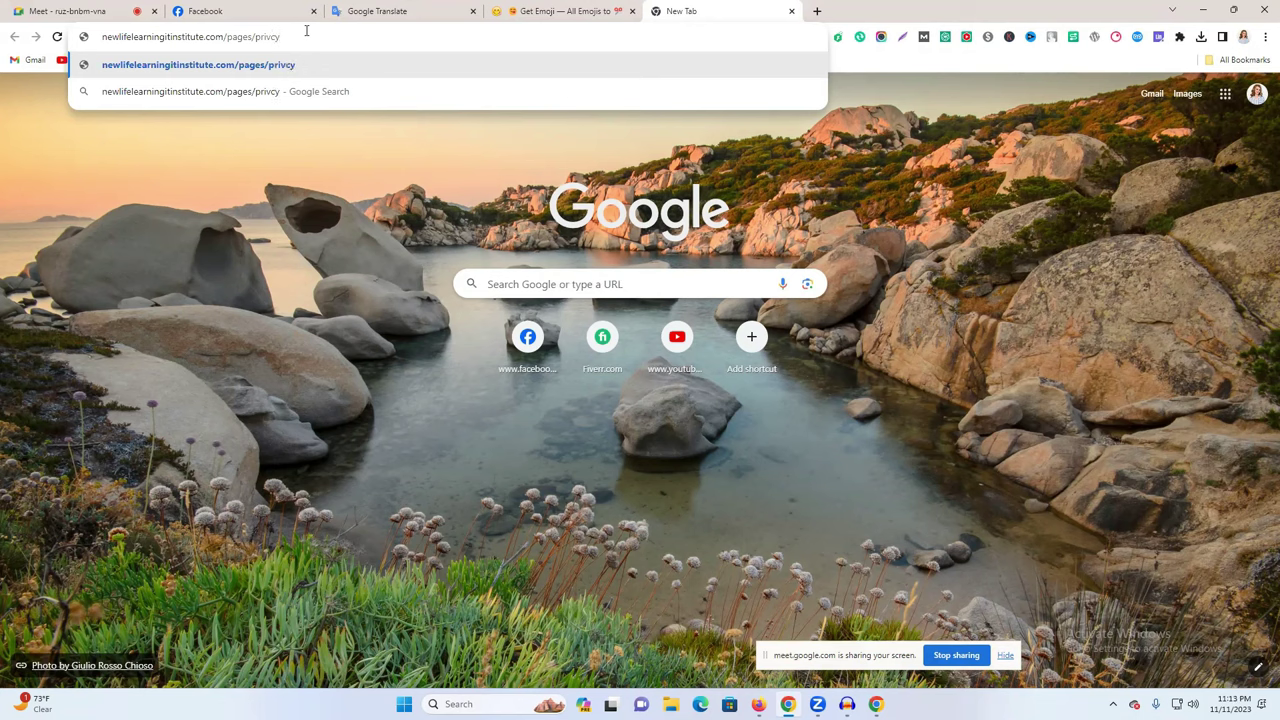
text(-policy)
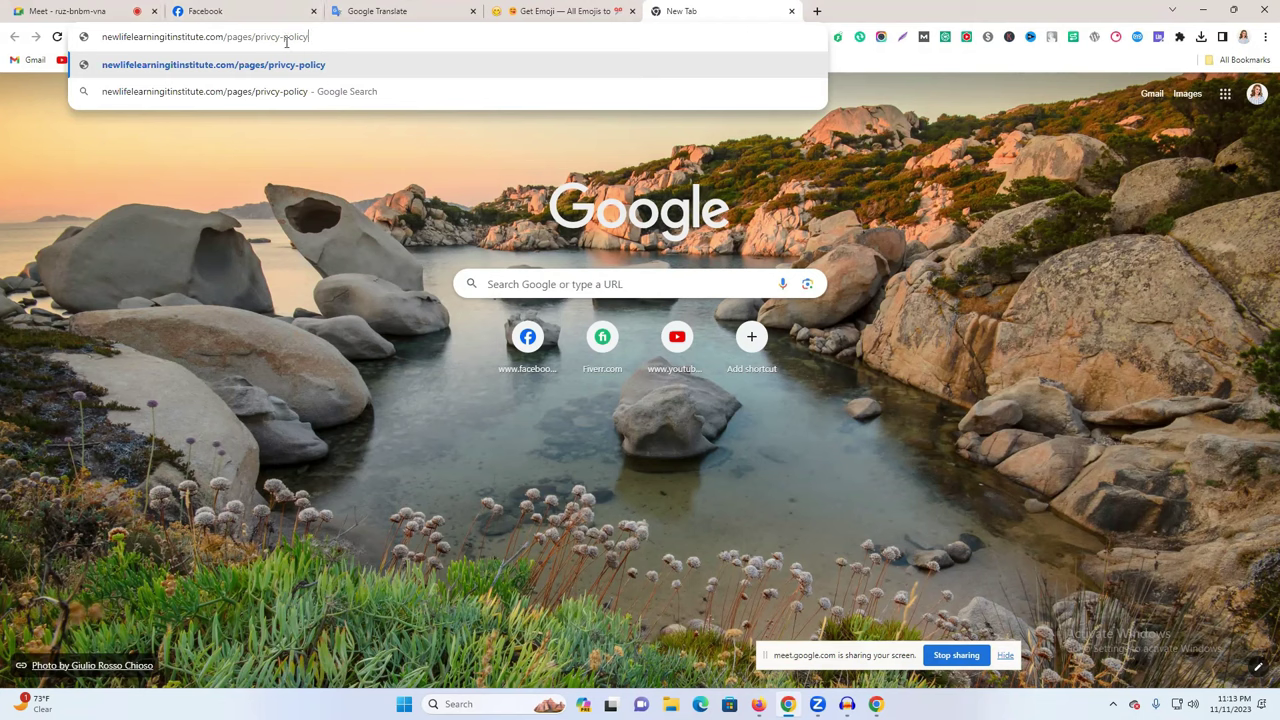
Step: Copy the composed address into the form's Privacy Policy Link in Ads Manager
right_click(358, 40)
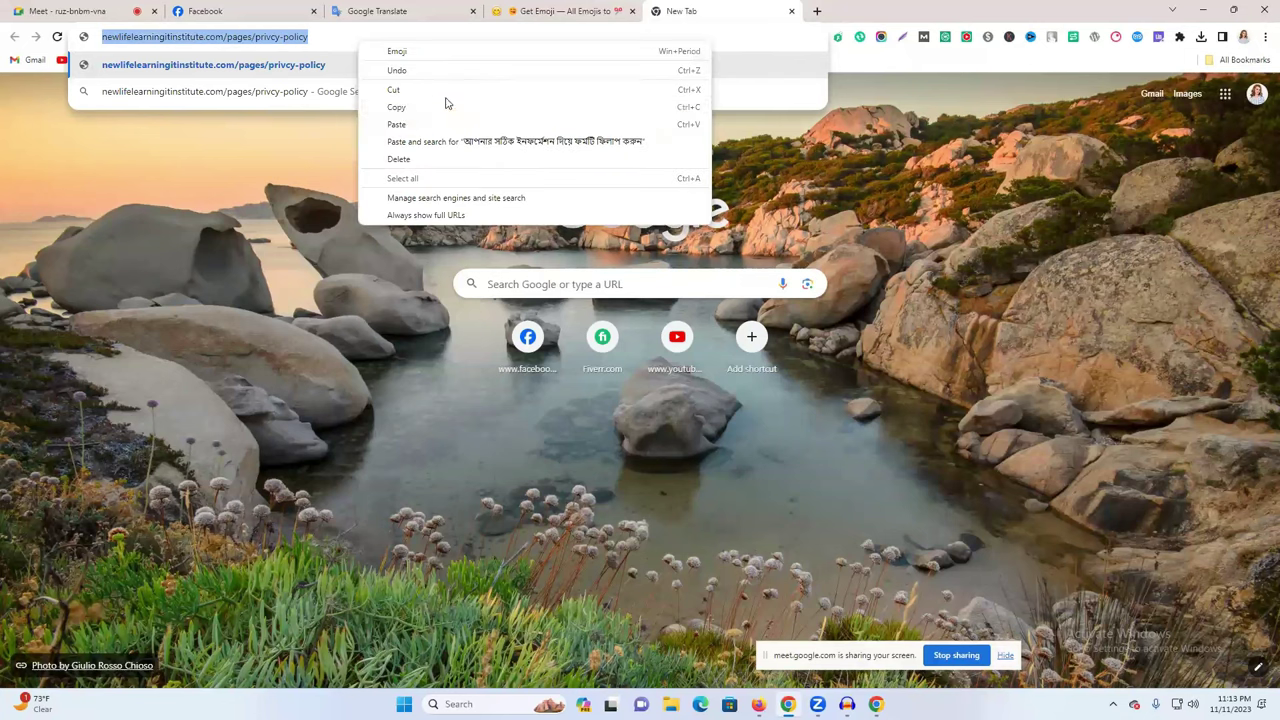
click(758, 704)
click(758, 704)
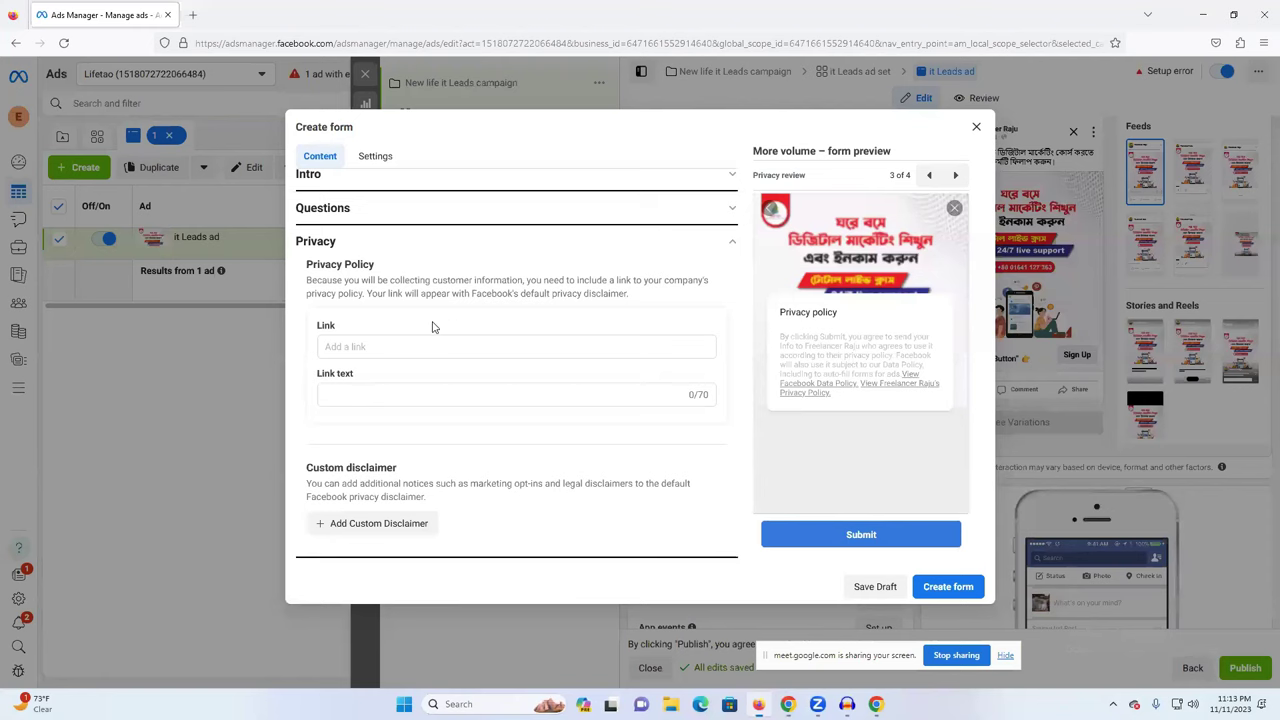
click(349, 348)
key(ctrl+v)
click(383, 442)
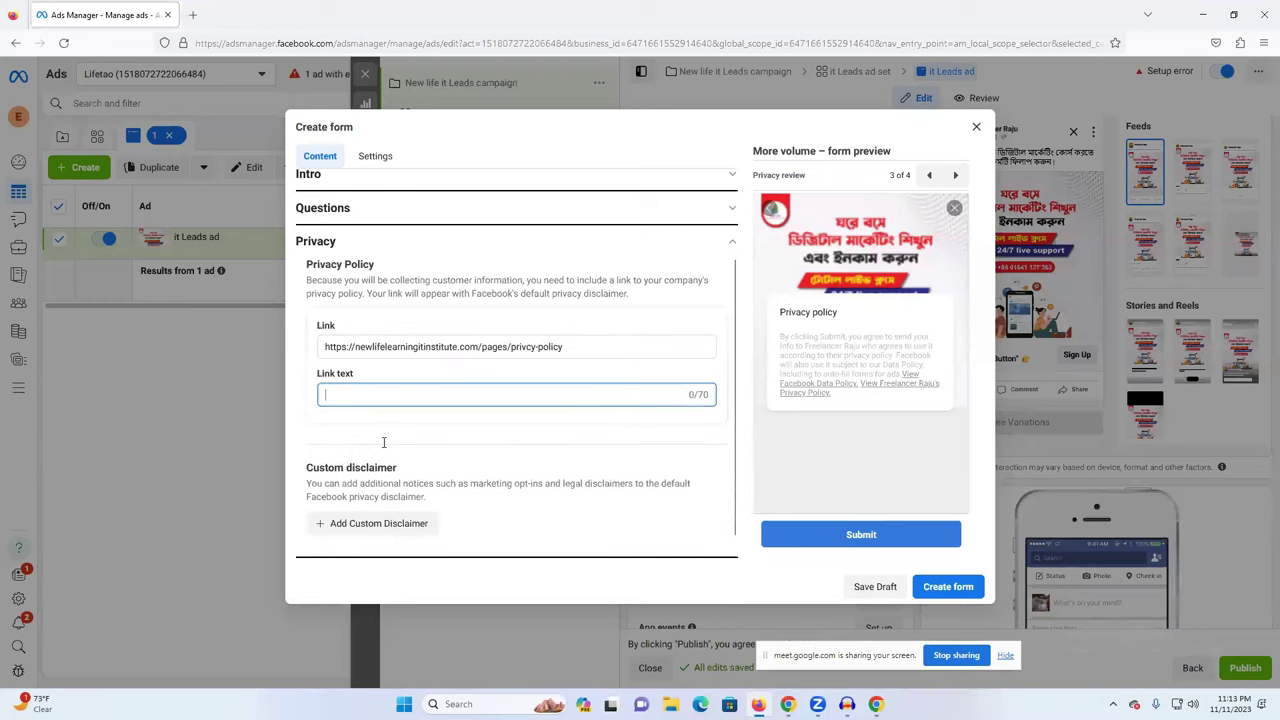
click(311, 407)
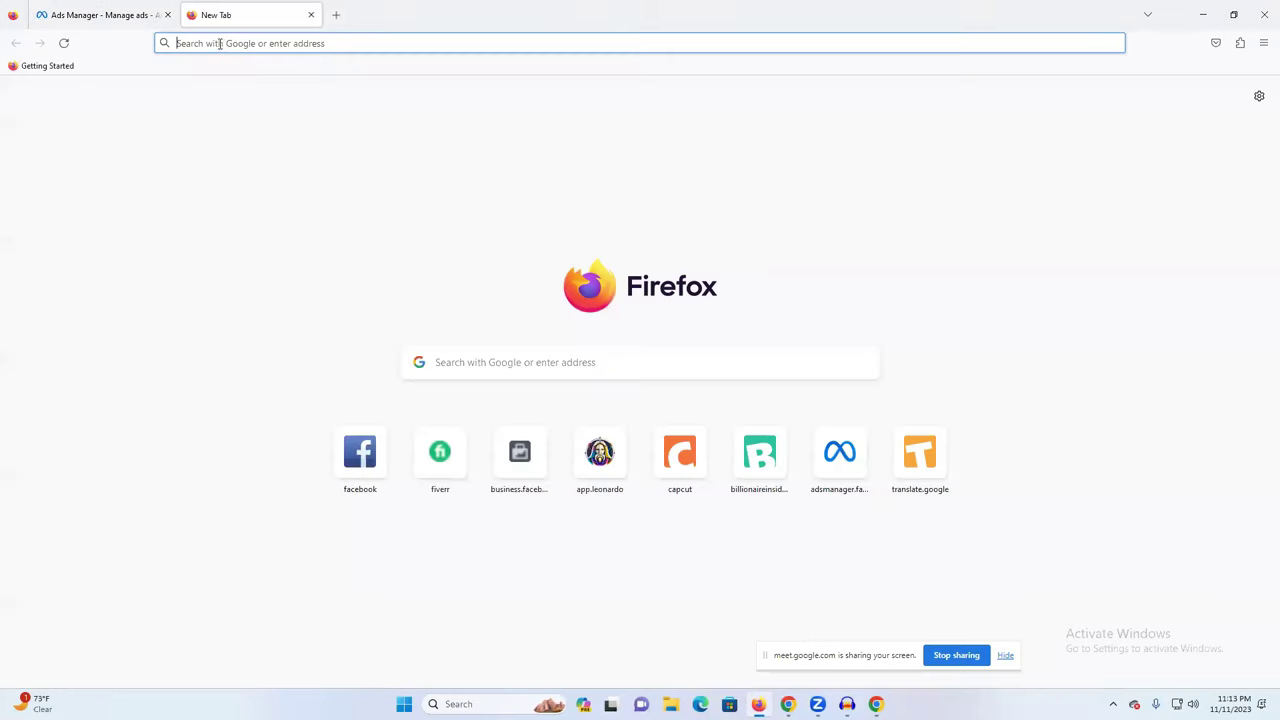
Step: Search the web for "bdshop" in a new browser tab and open the BD SHOP website
click(193, 14)
click(222, 44)
text(bd)
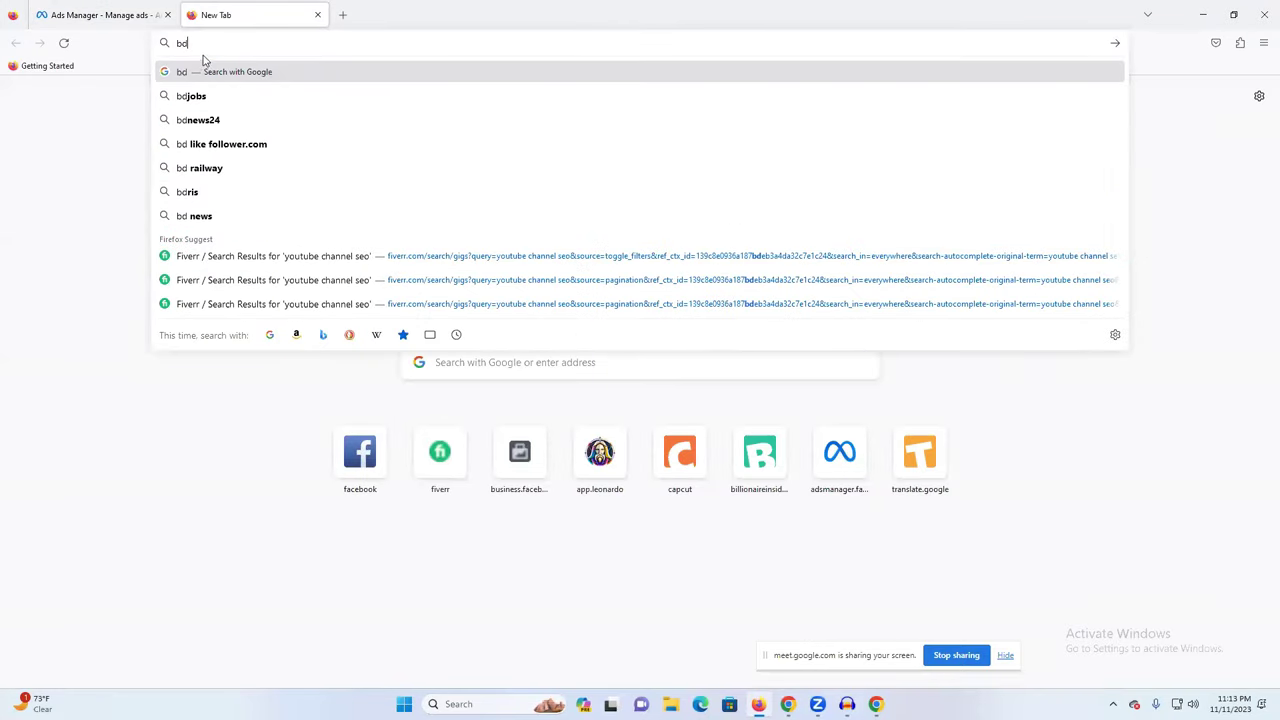
text(shop)
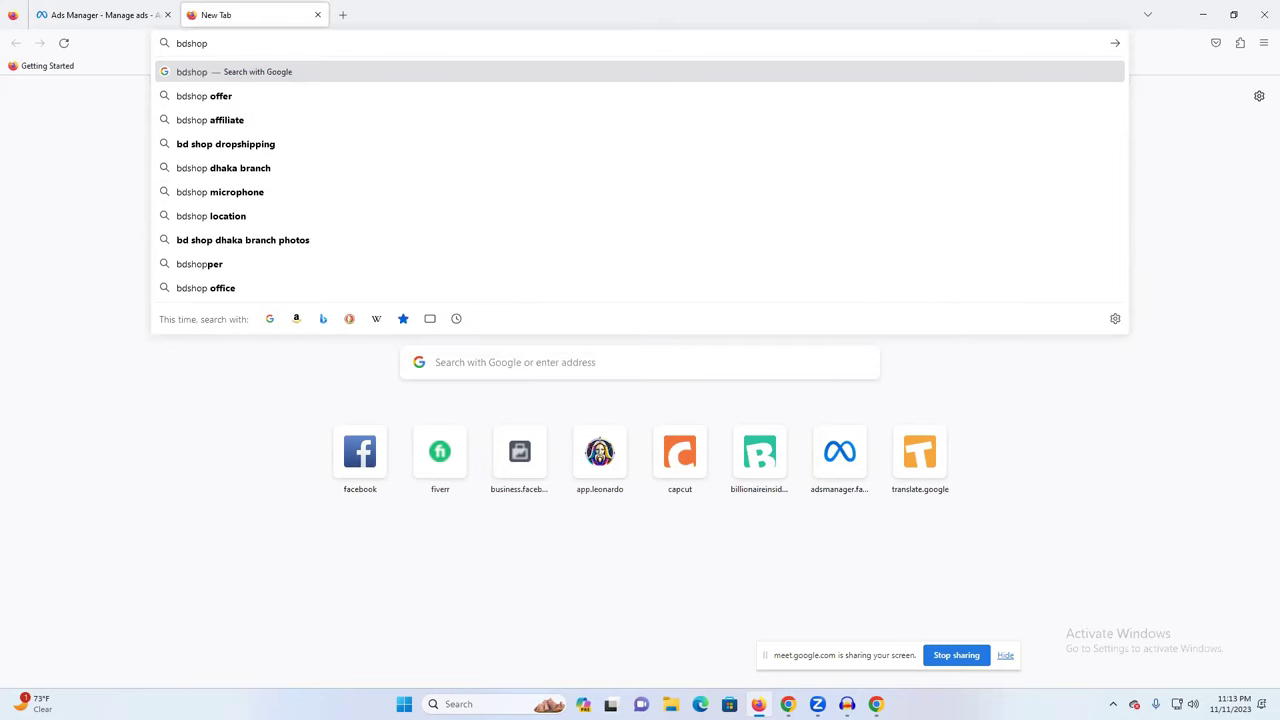
key(Return)
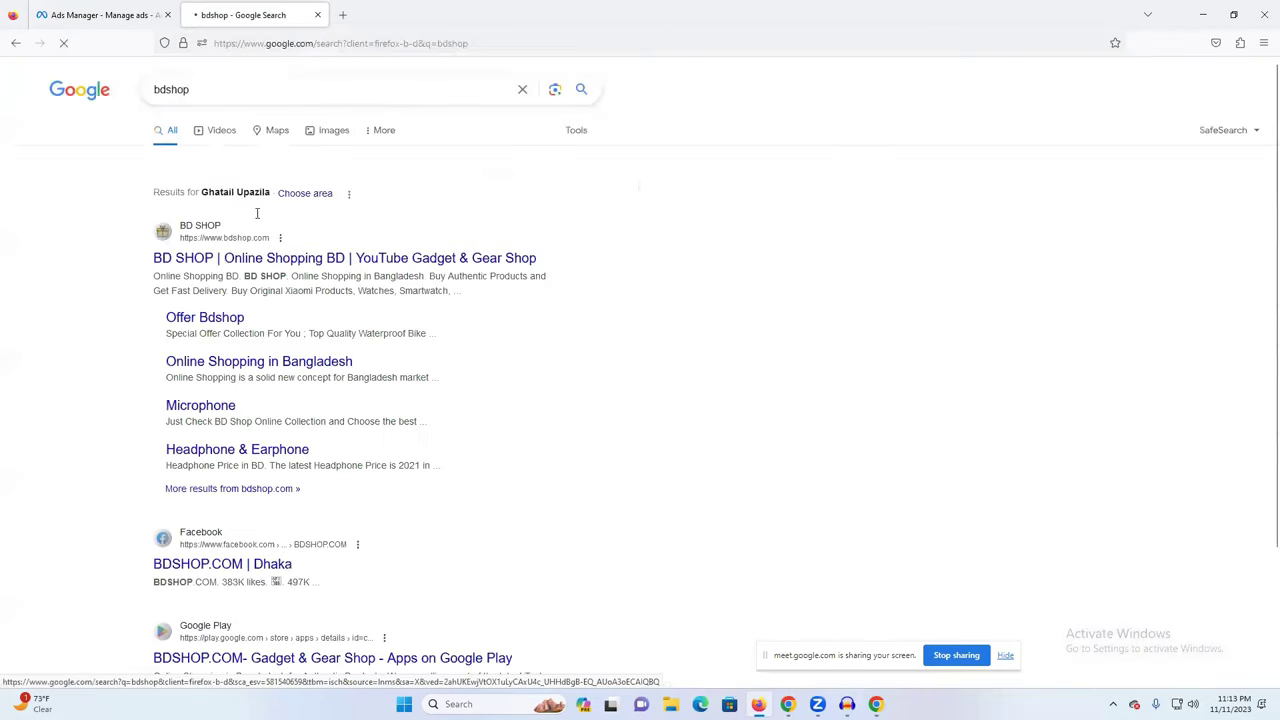
click(190, 255)
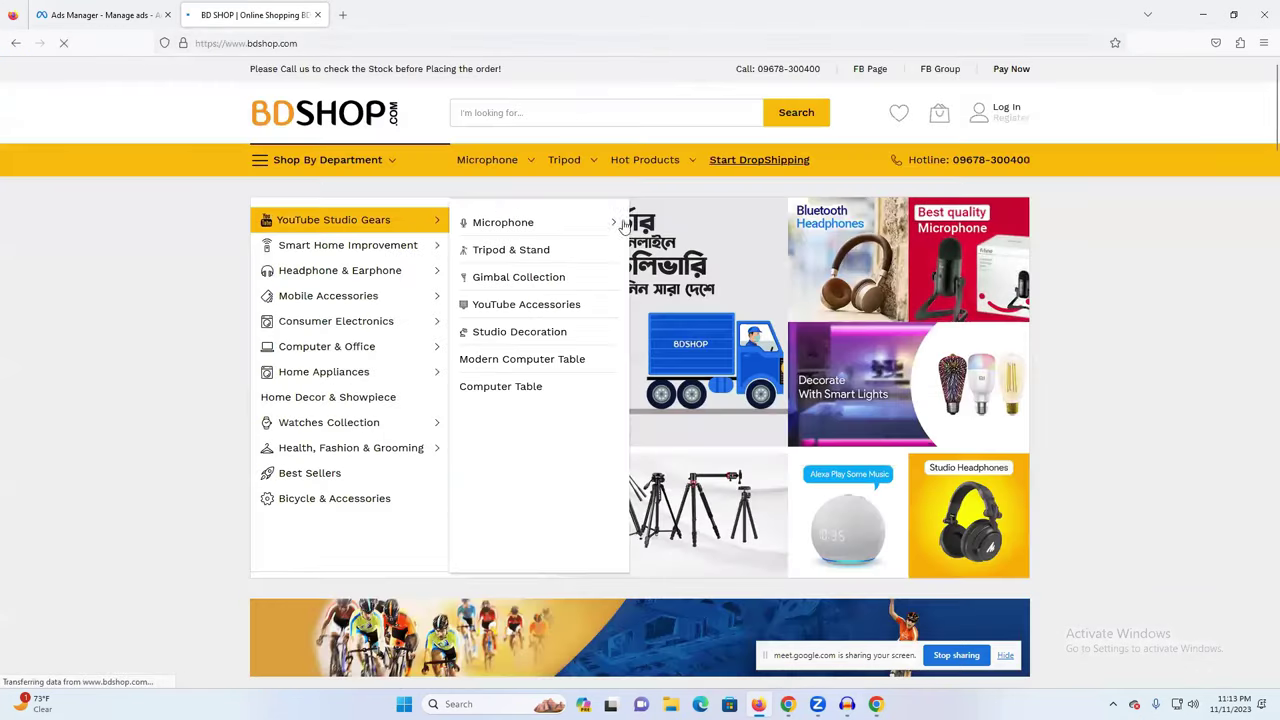
Step: Look through the BD SHOP homepage down to its footer links and open the Privacy Policy page
scroll(1174, 340, down, 3)
scroll(1230, 348, down, 10)
scroll(1248, 372, down, 10)
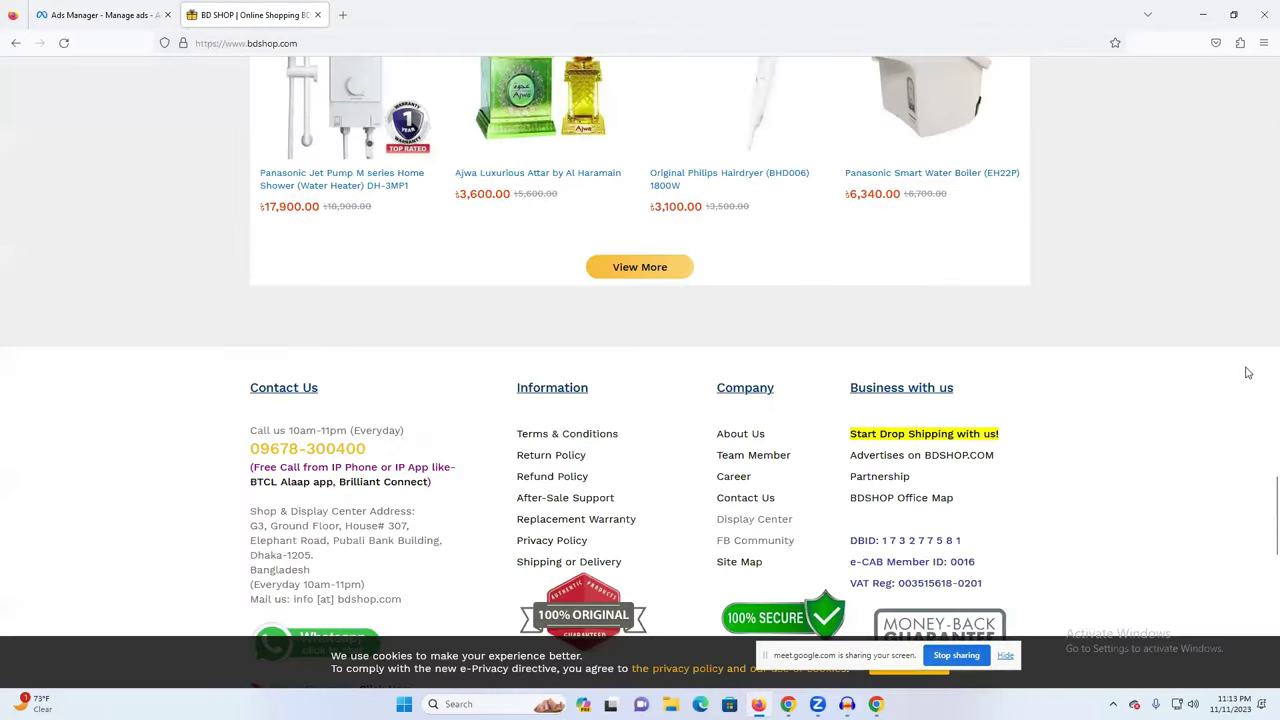
scroll(1240, 370, down, 8)
scroll(700, 345, up, 2)
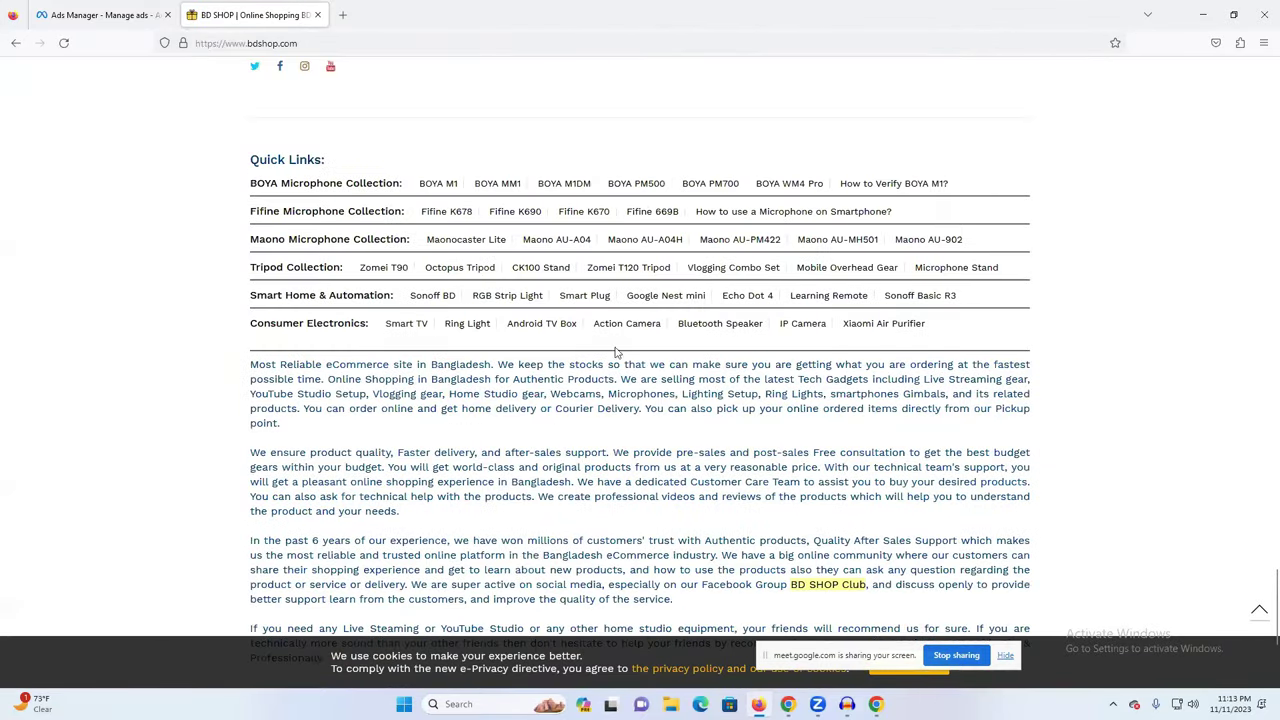
scroll(567, 345, down, 3)
scroll(586, 335, up, 3)
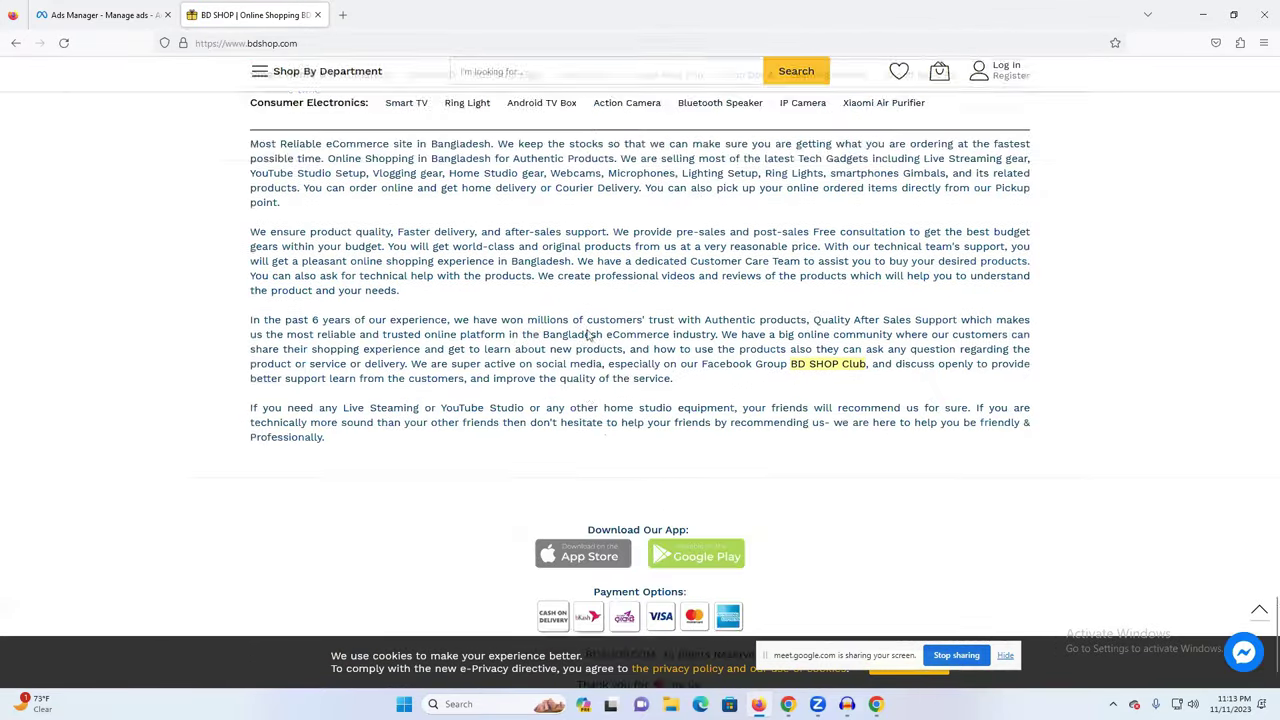
scroll(585, 333, up, 8)
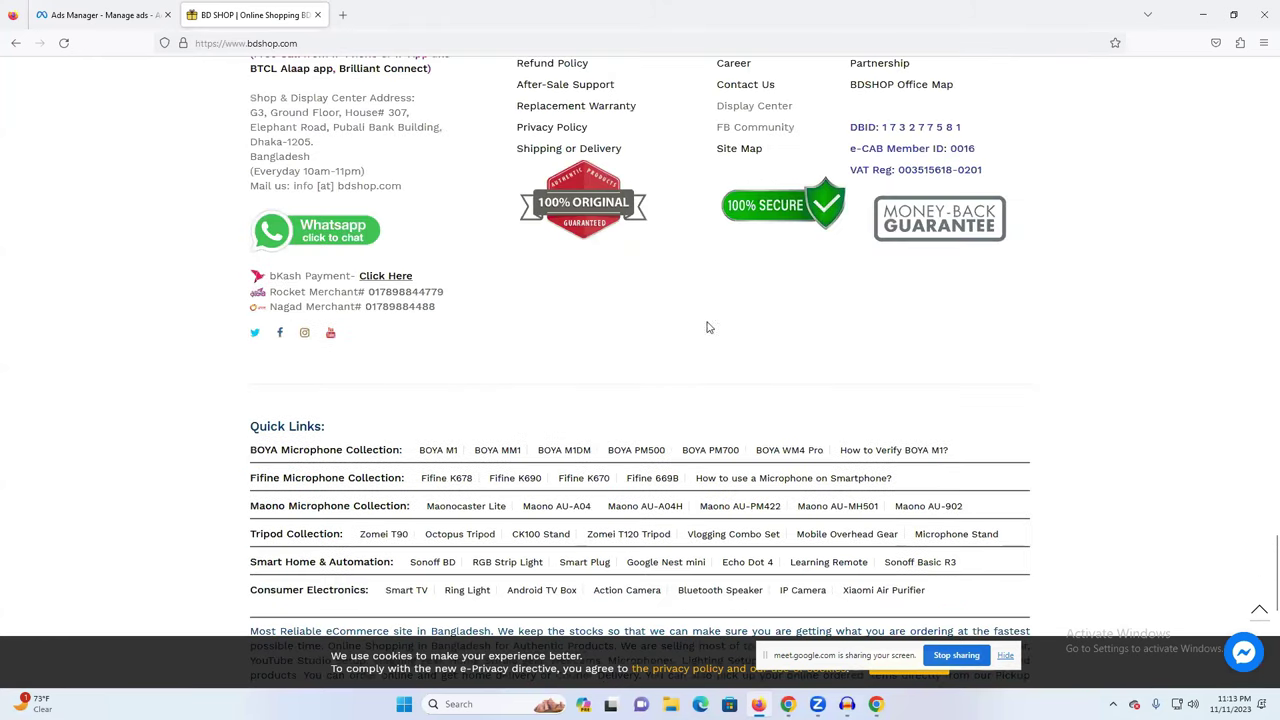
scroll(707, 327, down, 3)
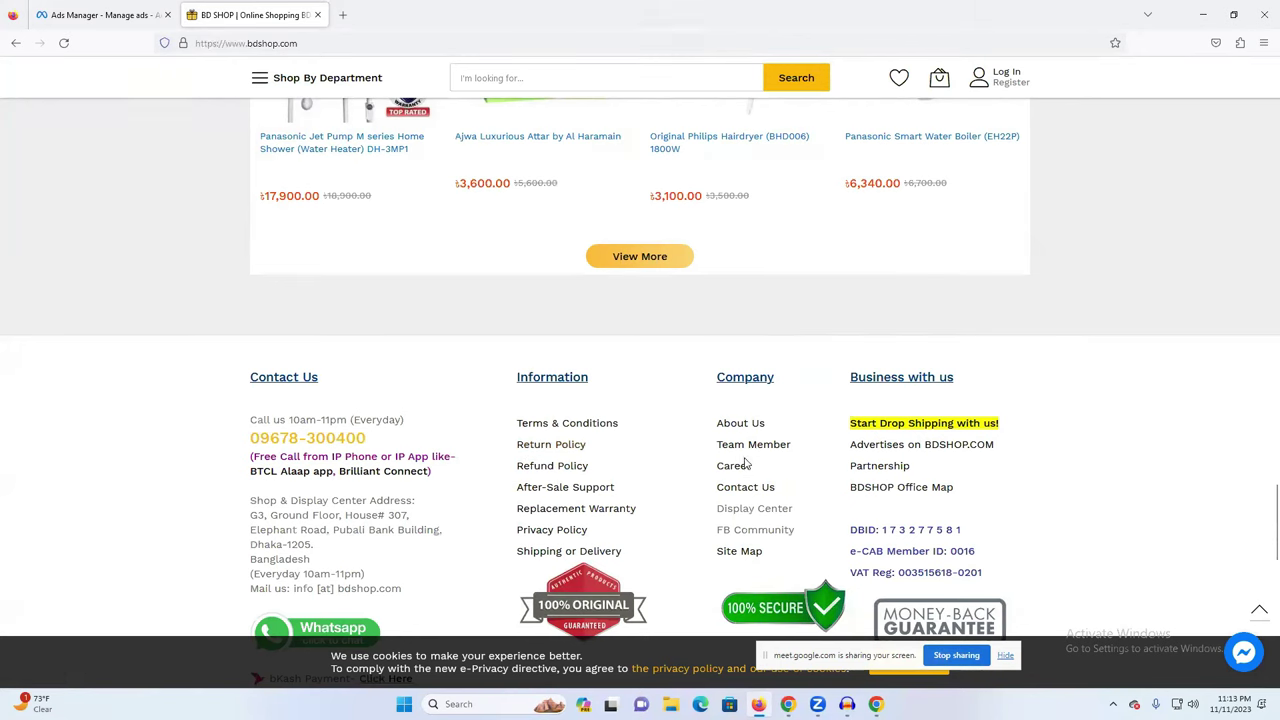
click(549, 530)
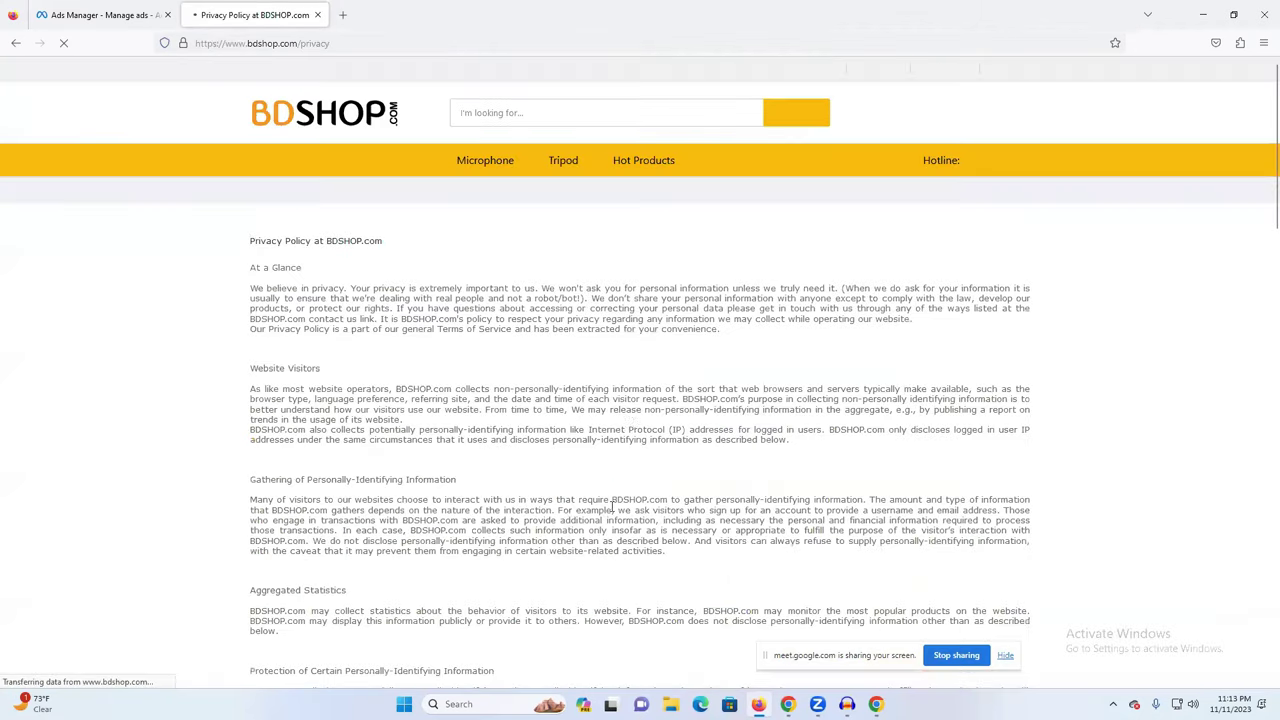
Step: Examine the web address of BD SHOP's privacy policy page and return to the form in Ads Manager
click(364, 43)
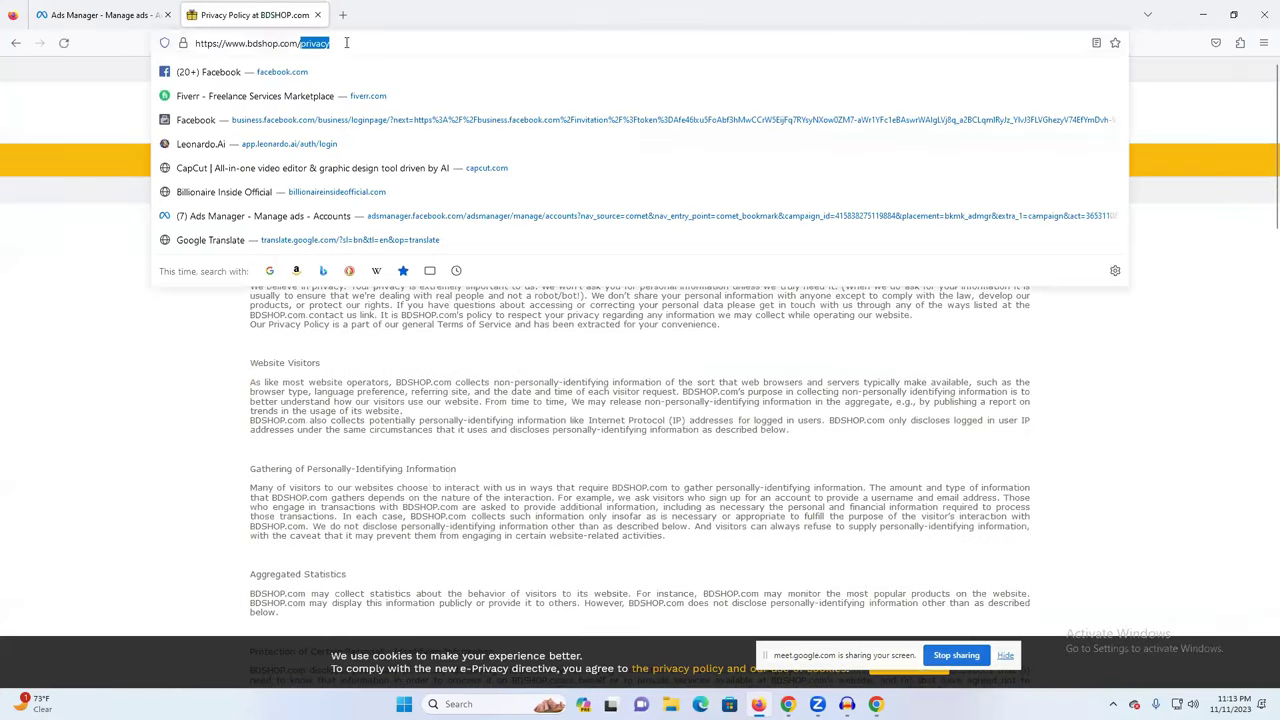
key(Escape)
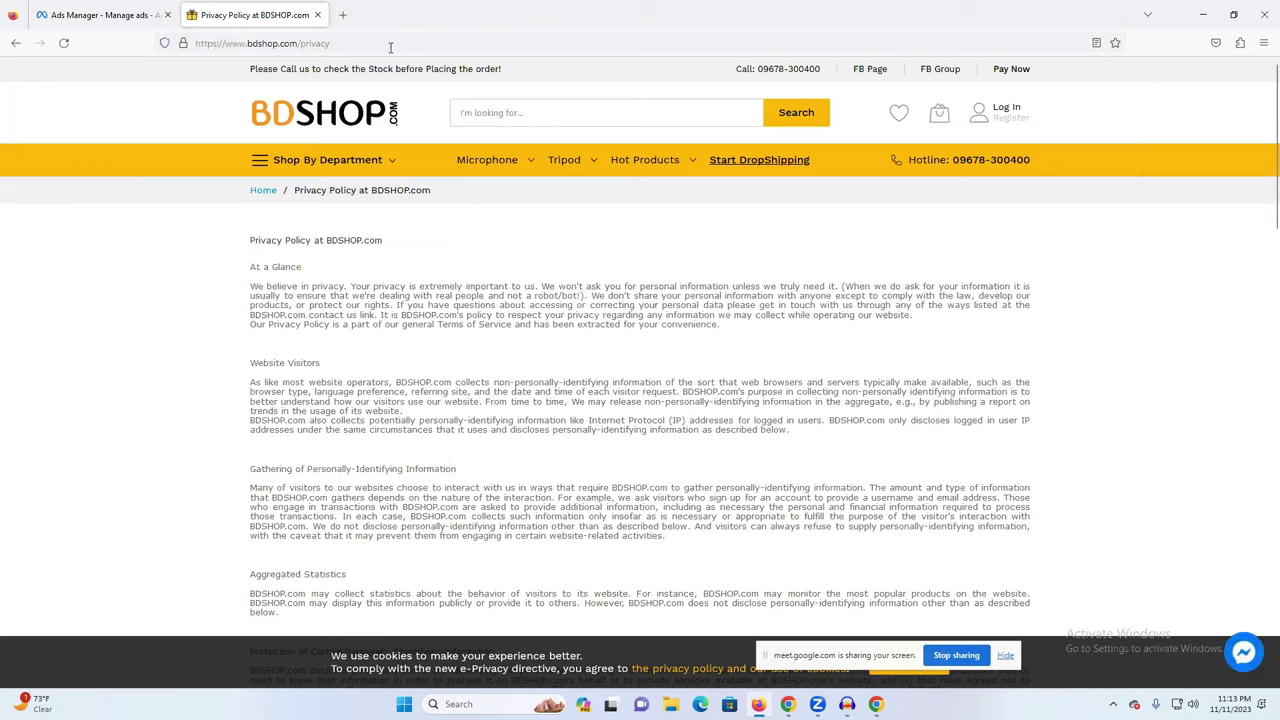
click(355, 43)
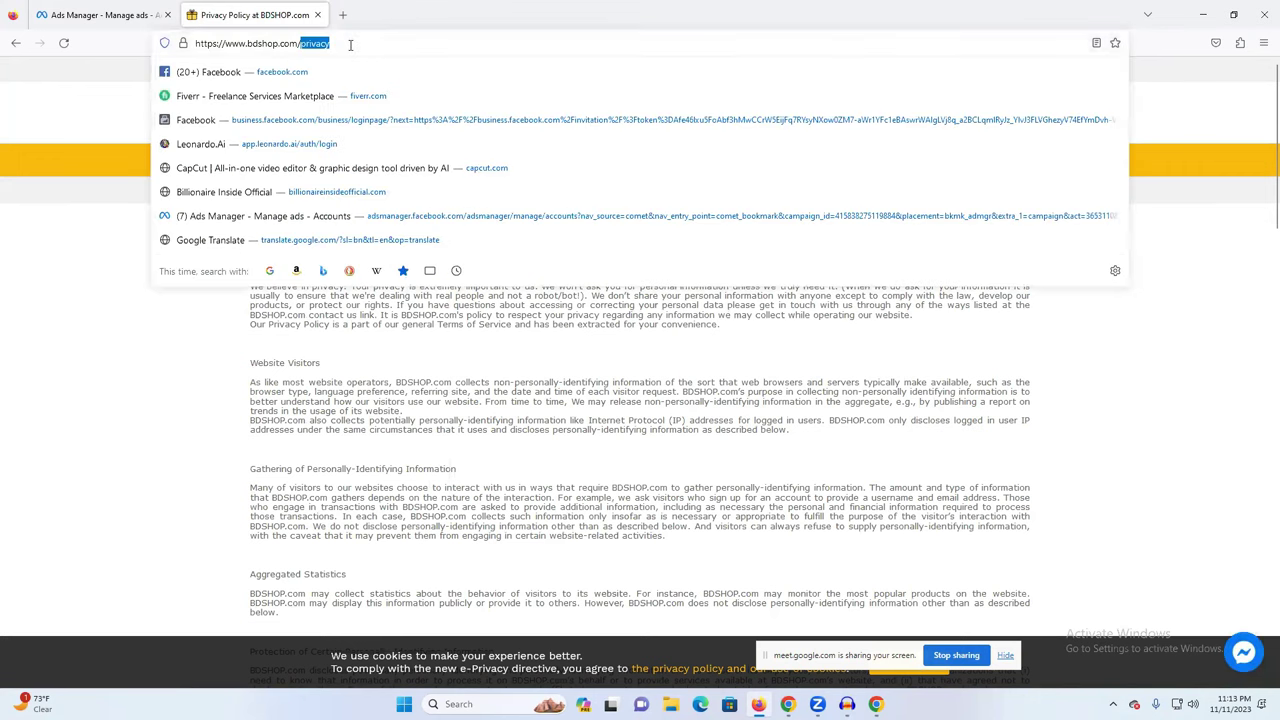
key(Escape)
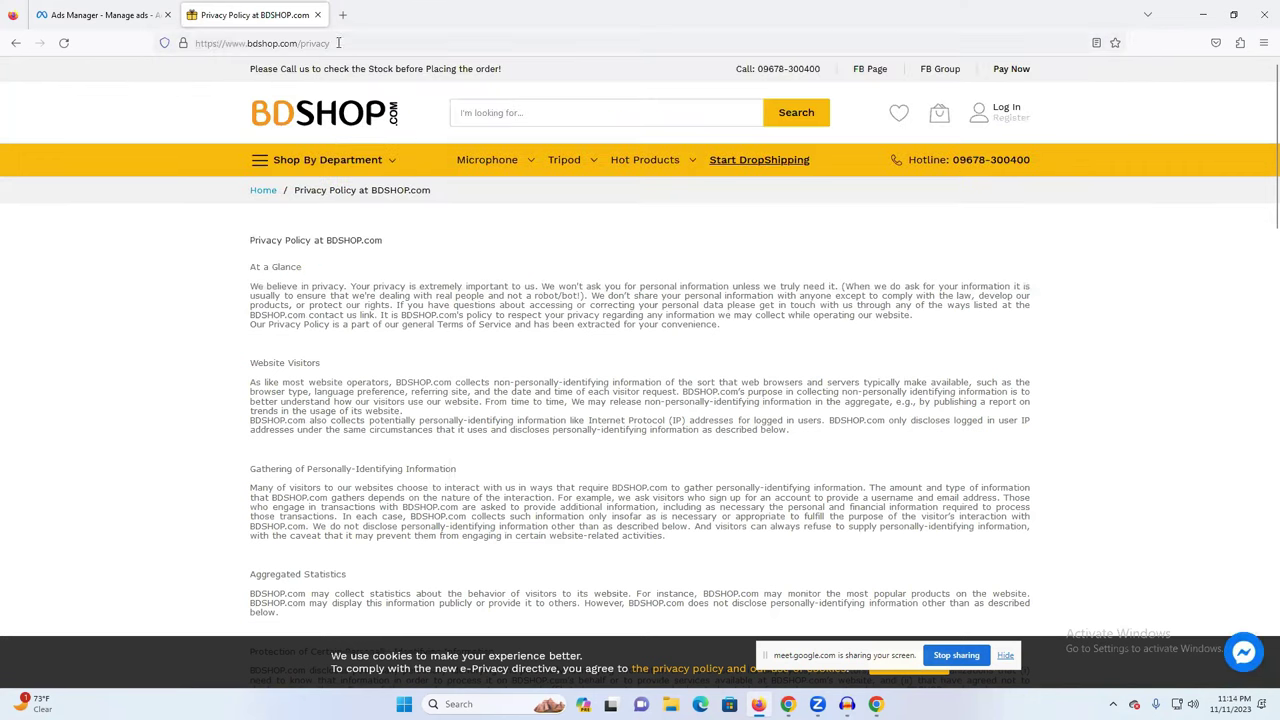
click(88, 14)
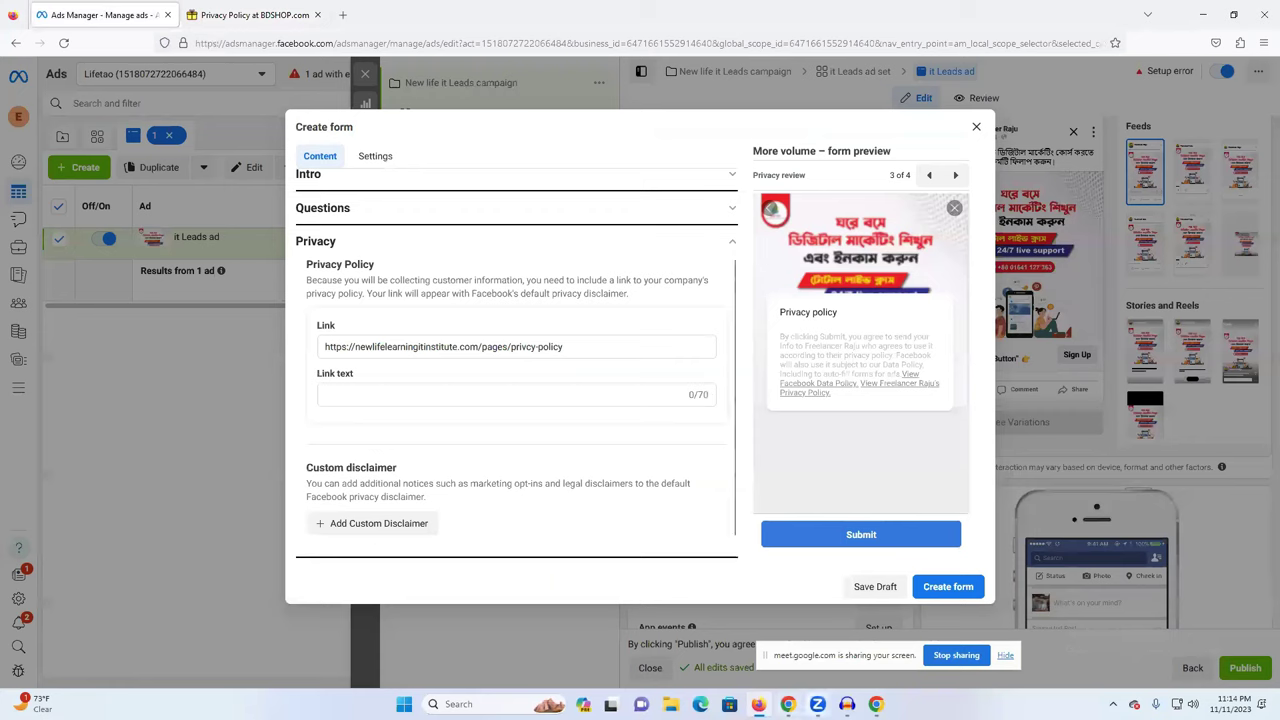
Step: Switch to Chrome to recheck the composed privacy policy address, and return to the form in Ads Manager
click(788, 704)
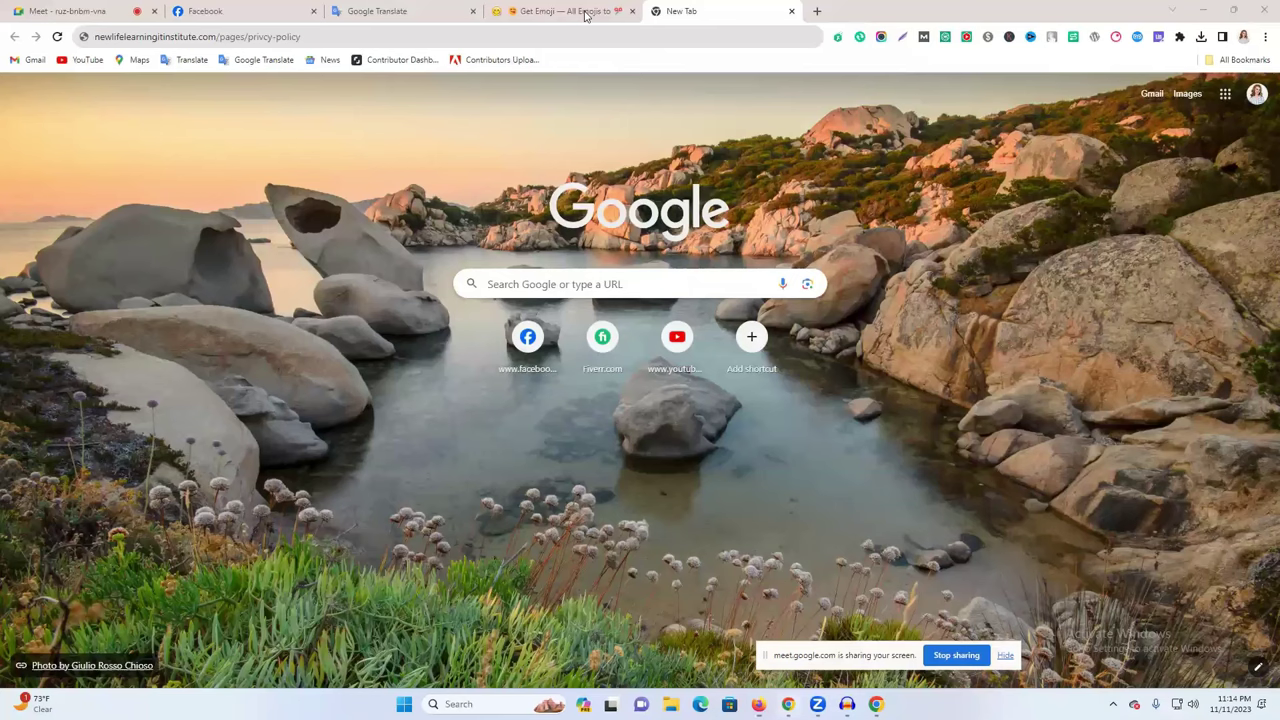
key(ctrl+l)
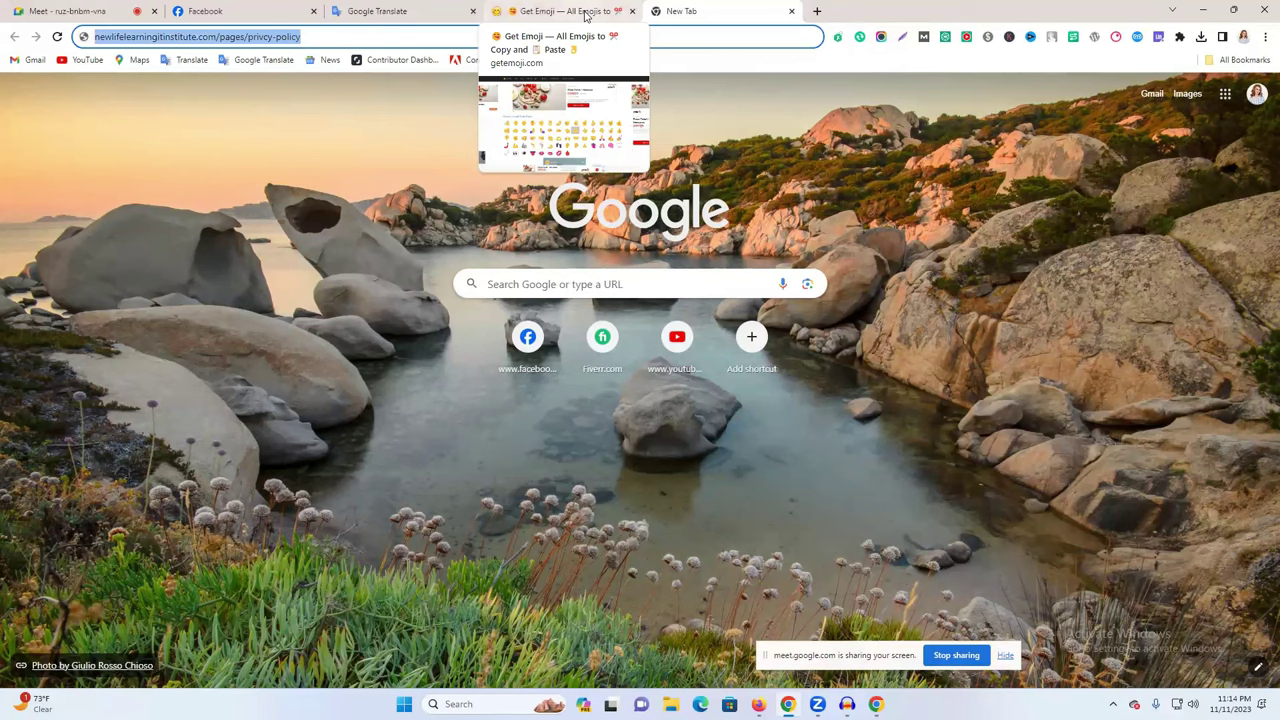
click(334, 38)
double_click(334, 38)
right_click(334, 37)
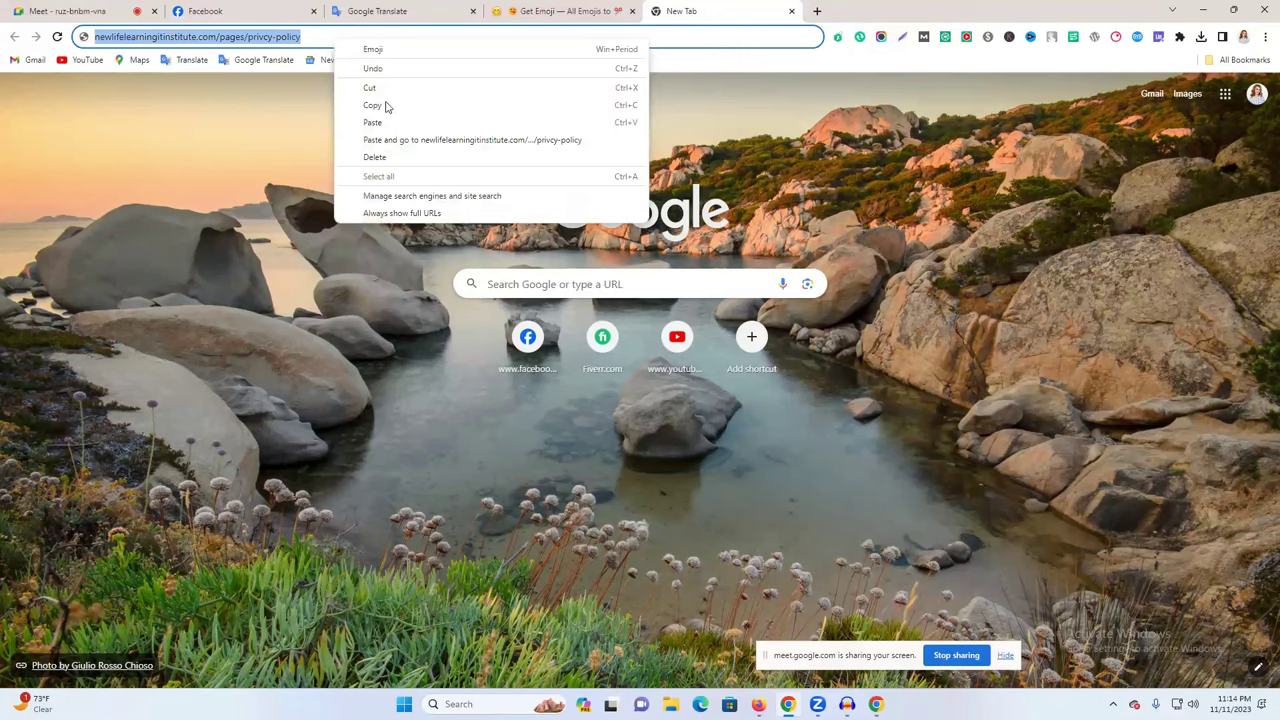
click(472, 79)
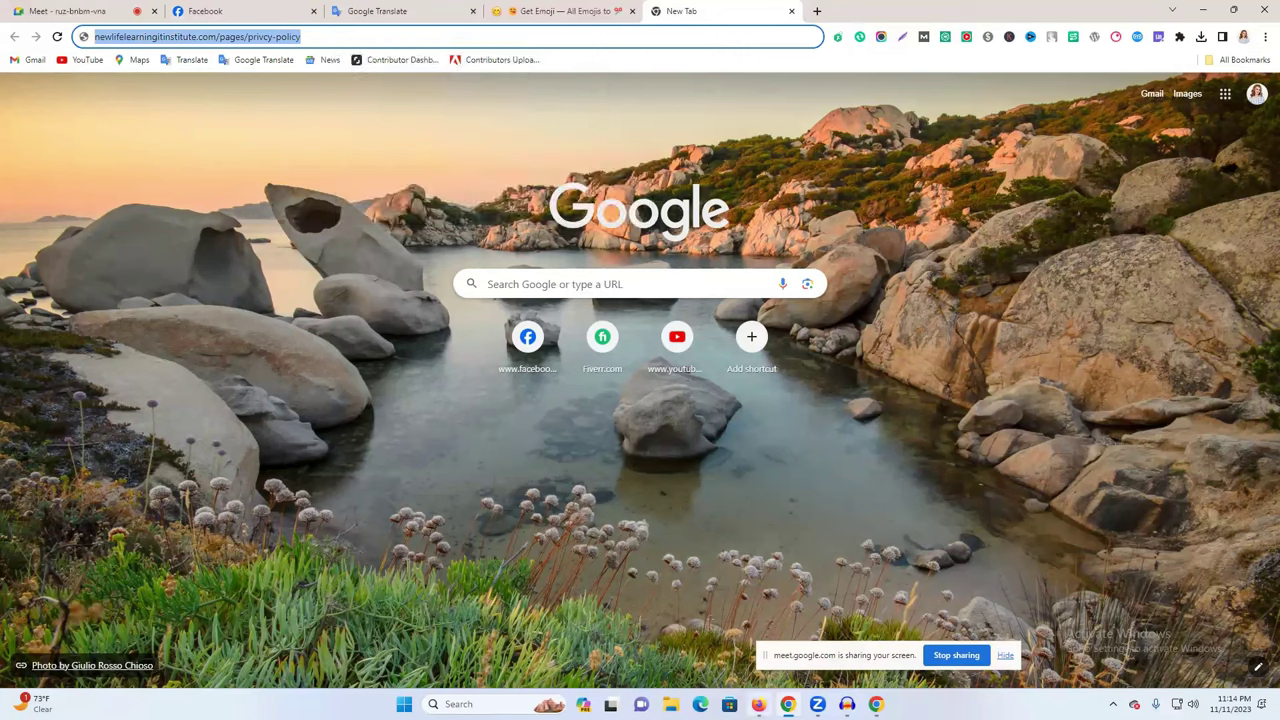
click(759, 704)
Step: Collapse the form's Privacy section and review its Completion message and prefill contact questions
scroll(436, 436, down, 1)
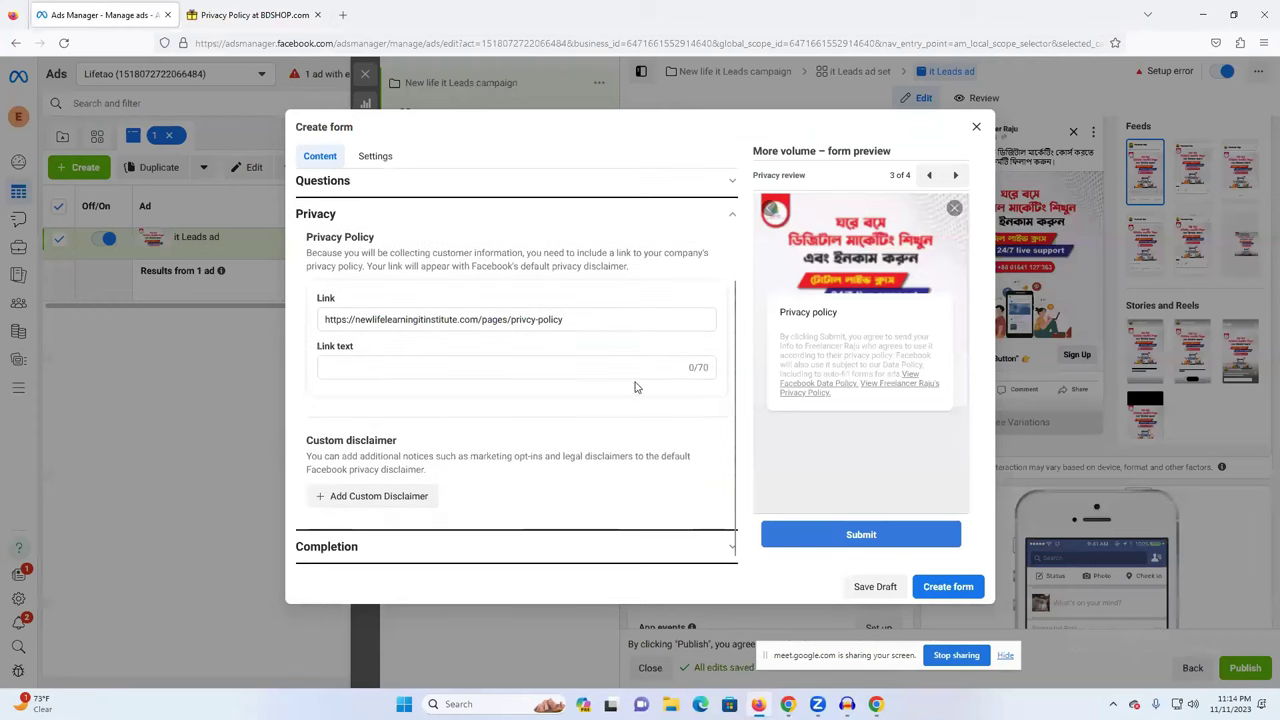
click(722, 214)
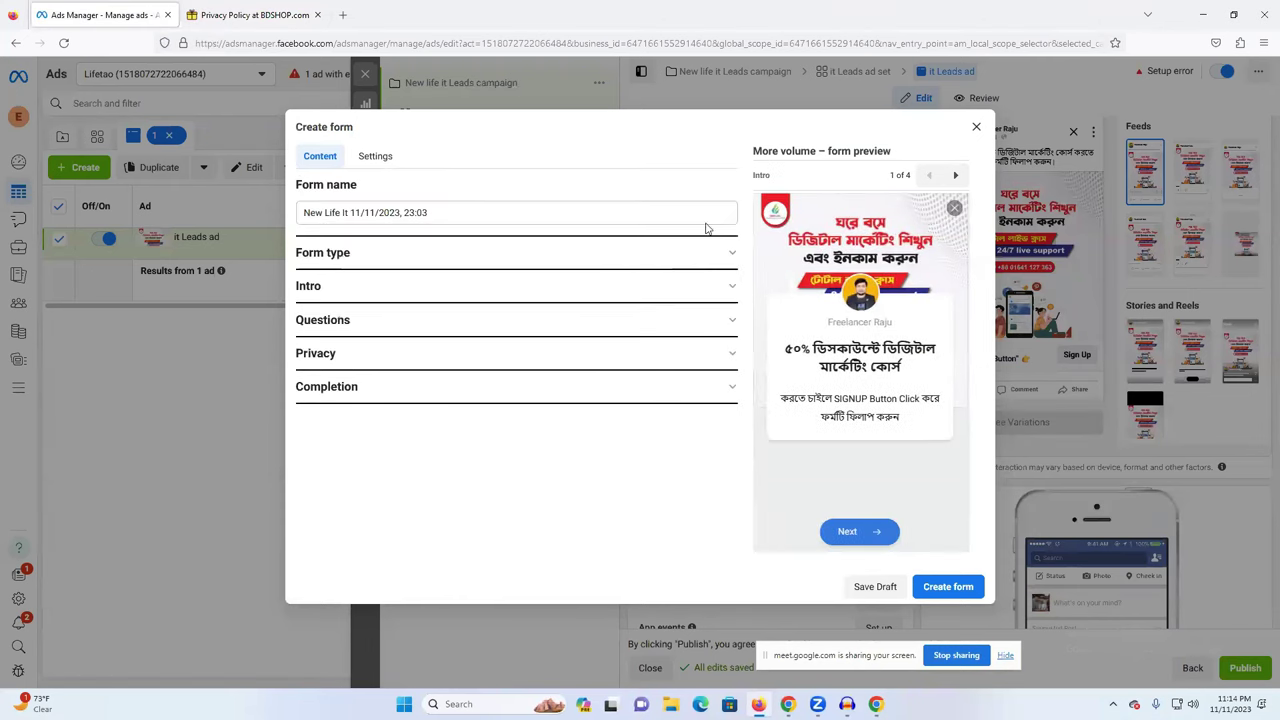
click(426, 394)
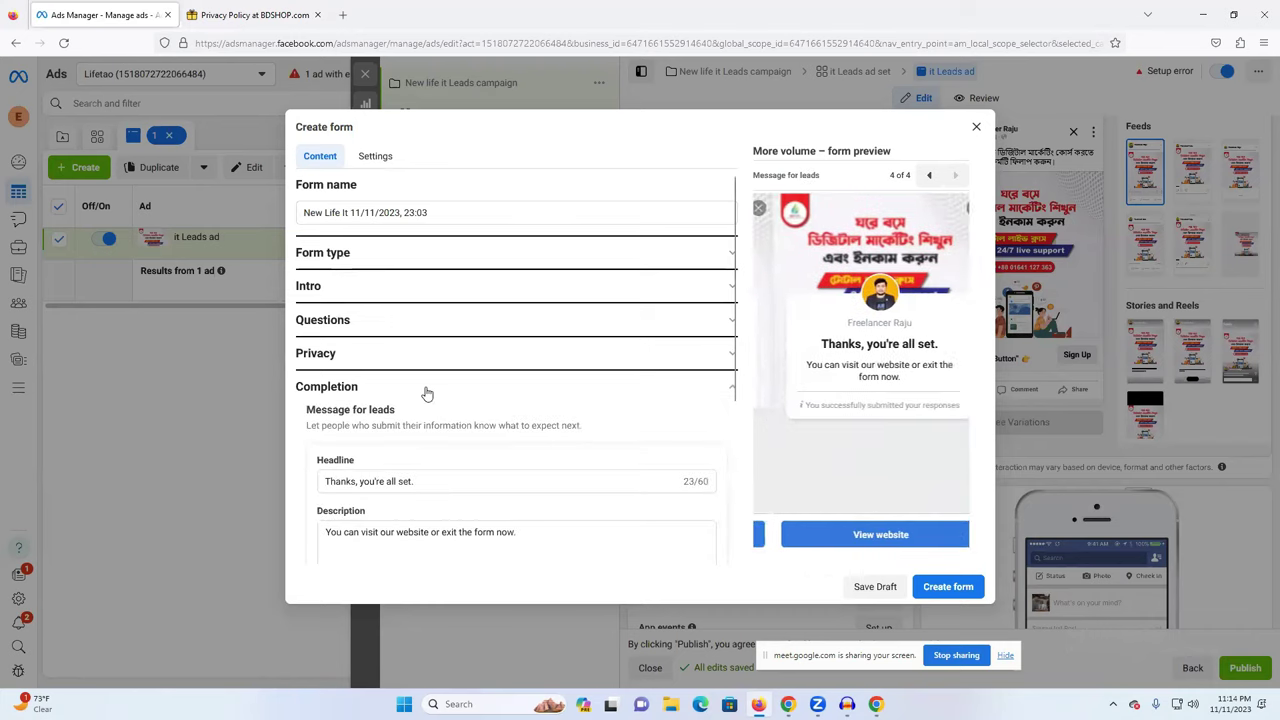
click(433, 327)
scroll(530, 449, down, 2)
scroll(437, 408, down, 3)
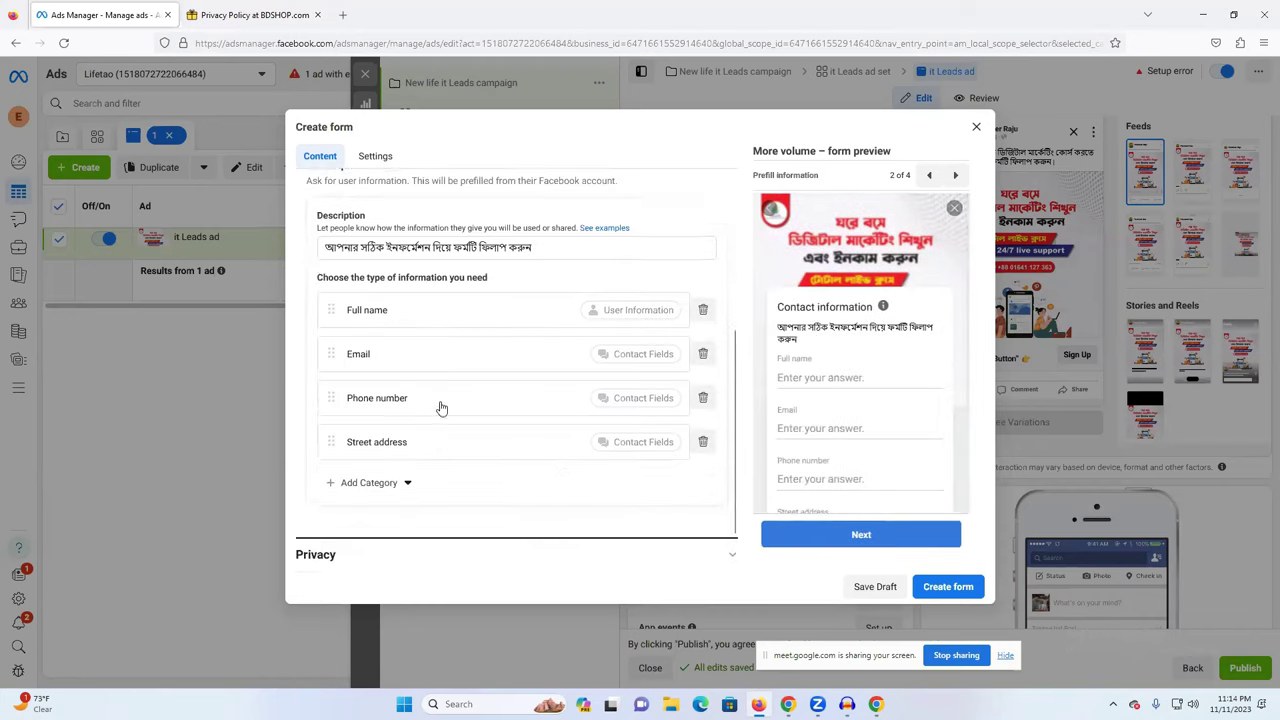
click(395, 515)
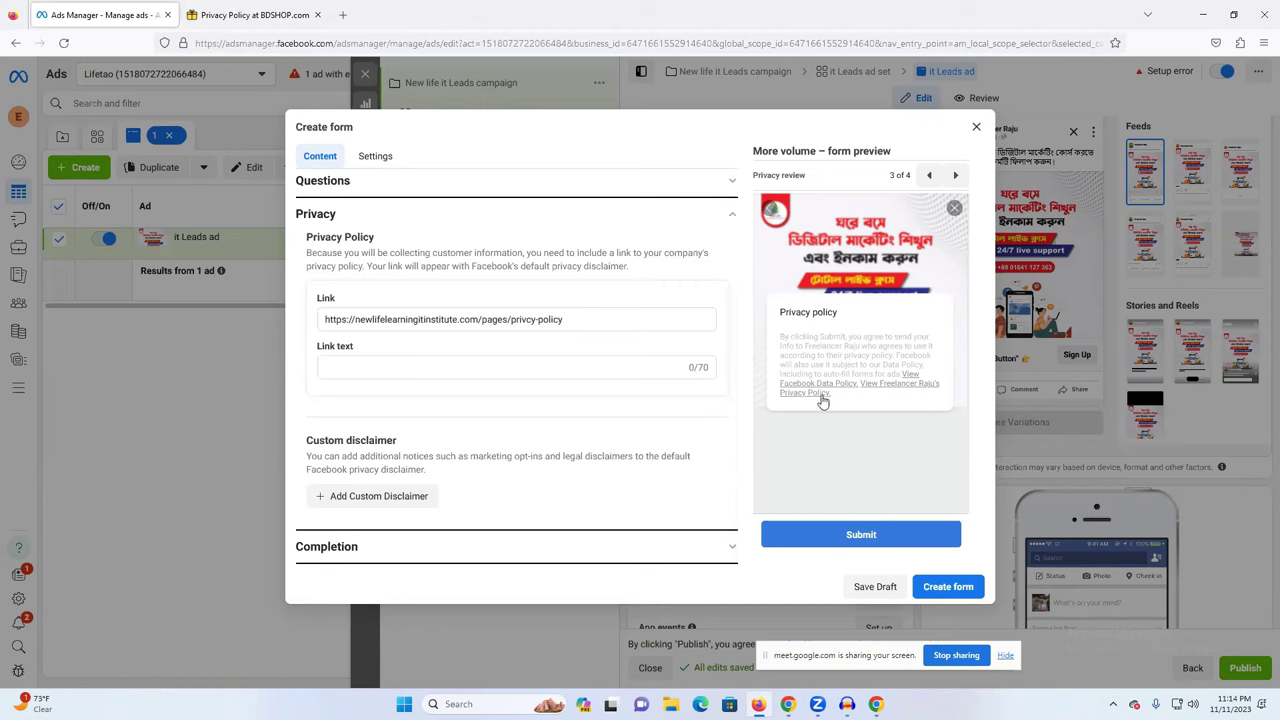
click(377, 369)
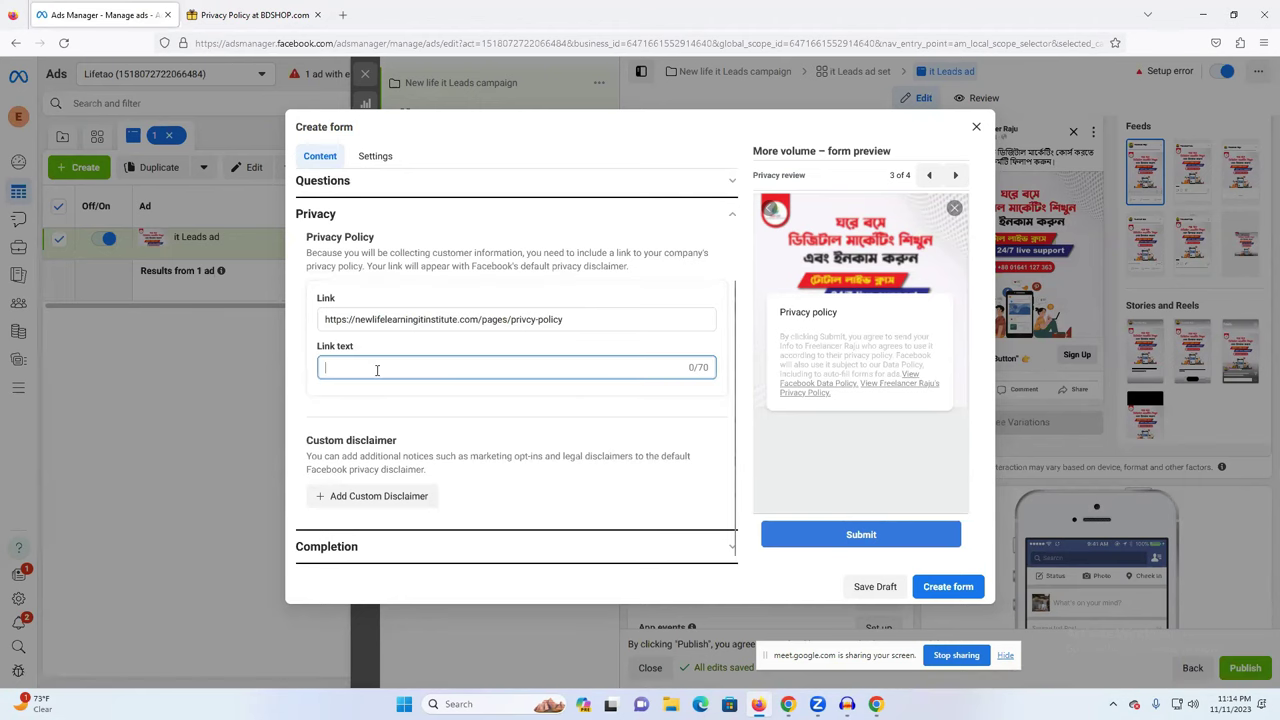
click(403, 333)
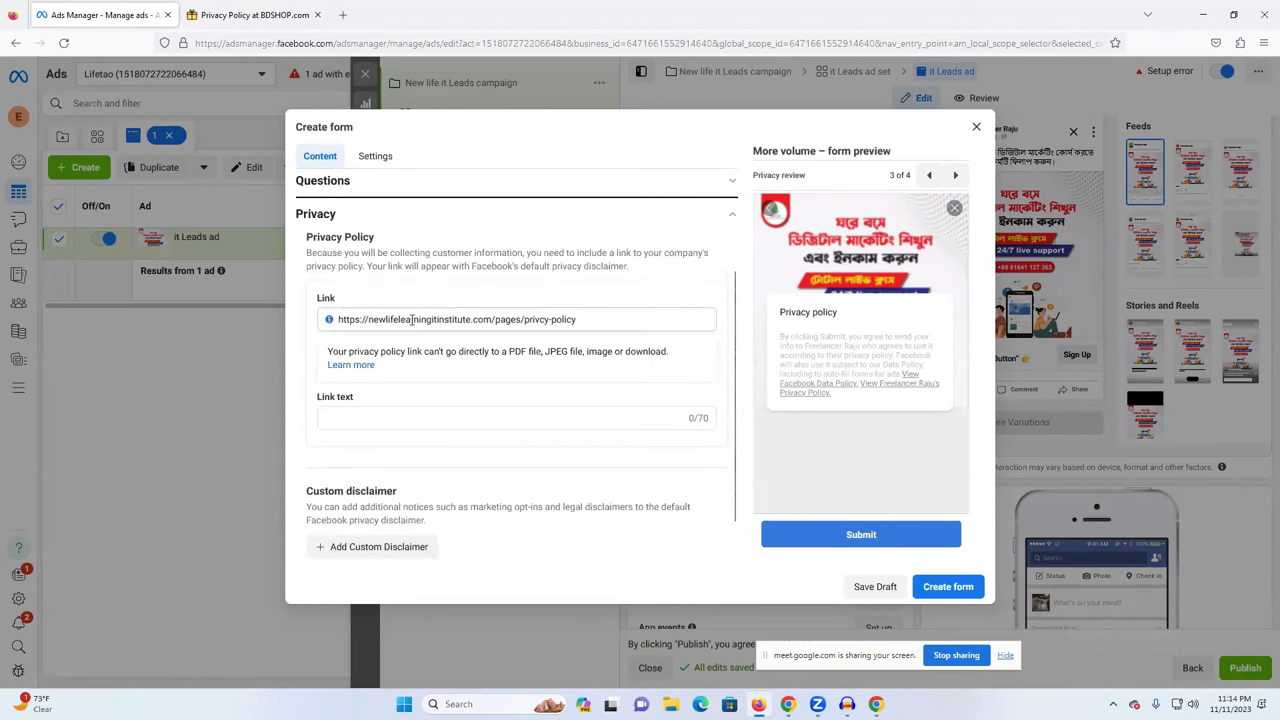
double_click(412, 319)
triple_click(412, 319)
click(369, 415)
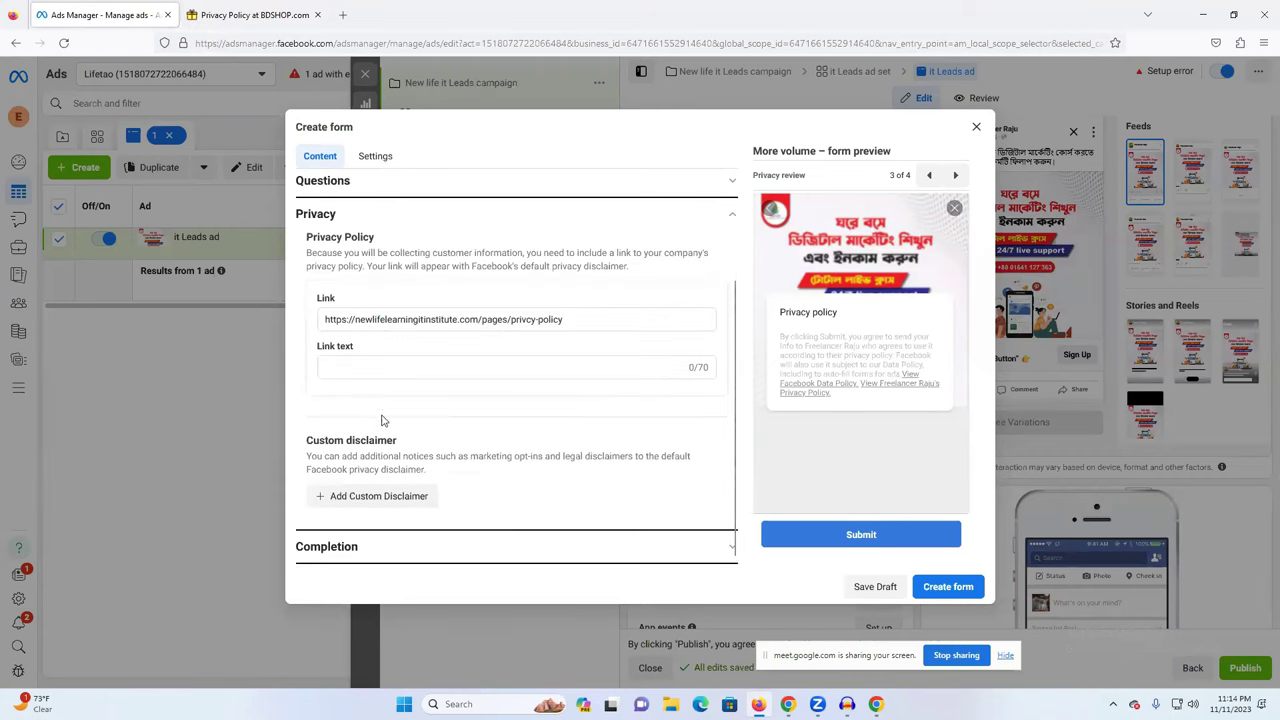
key(ctrl+v)
click(364, 367)
click(307, 387)
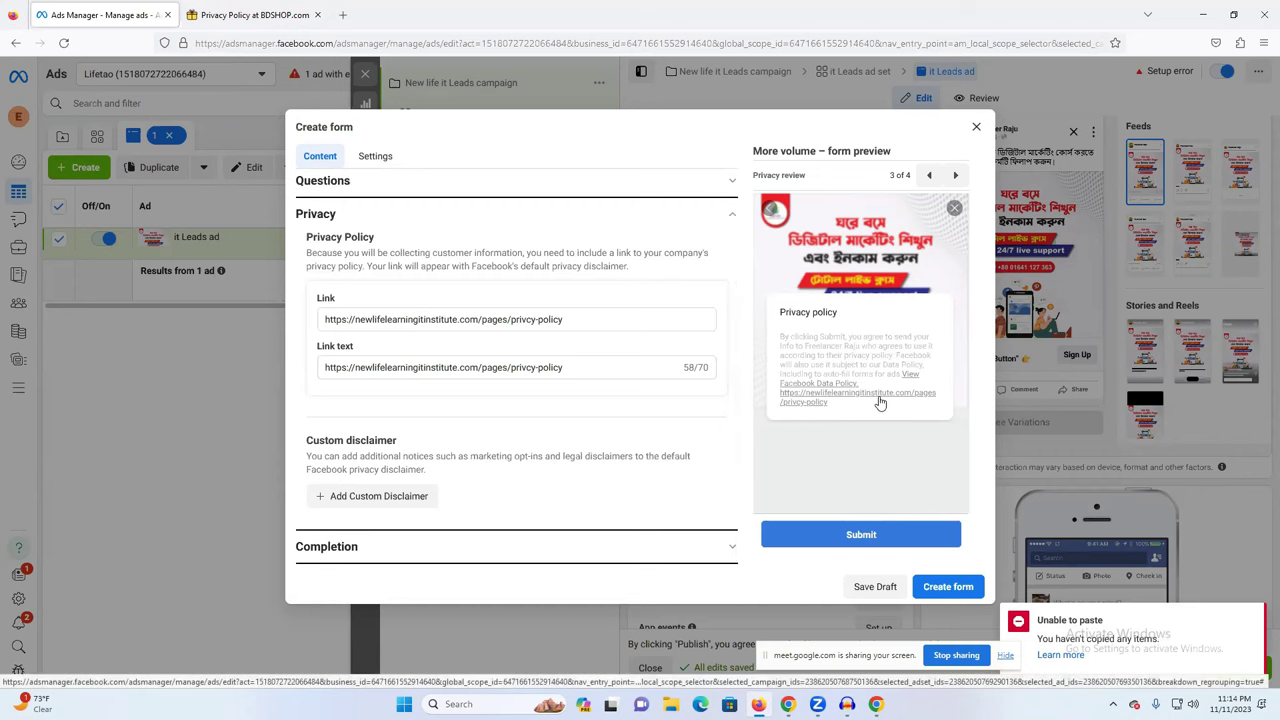
Step: Clear the privacy policy's link text and collapse the Privacy section
click(574, 368)
key(ctrl+a)
key(BackSpace)
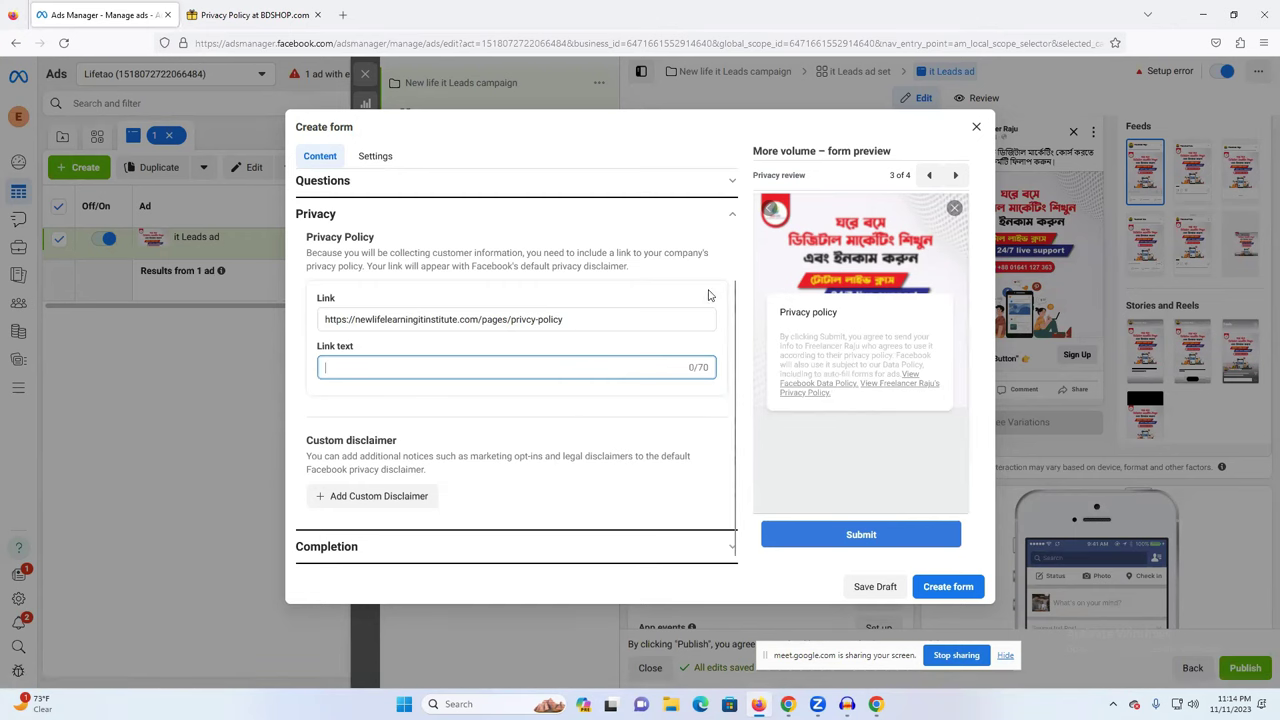
scroll(711, 296, up, 2)
click(728, 334)
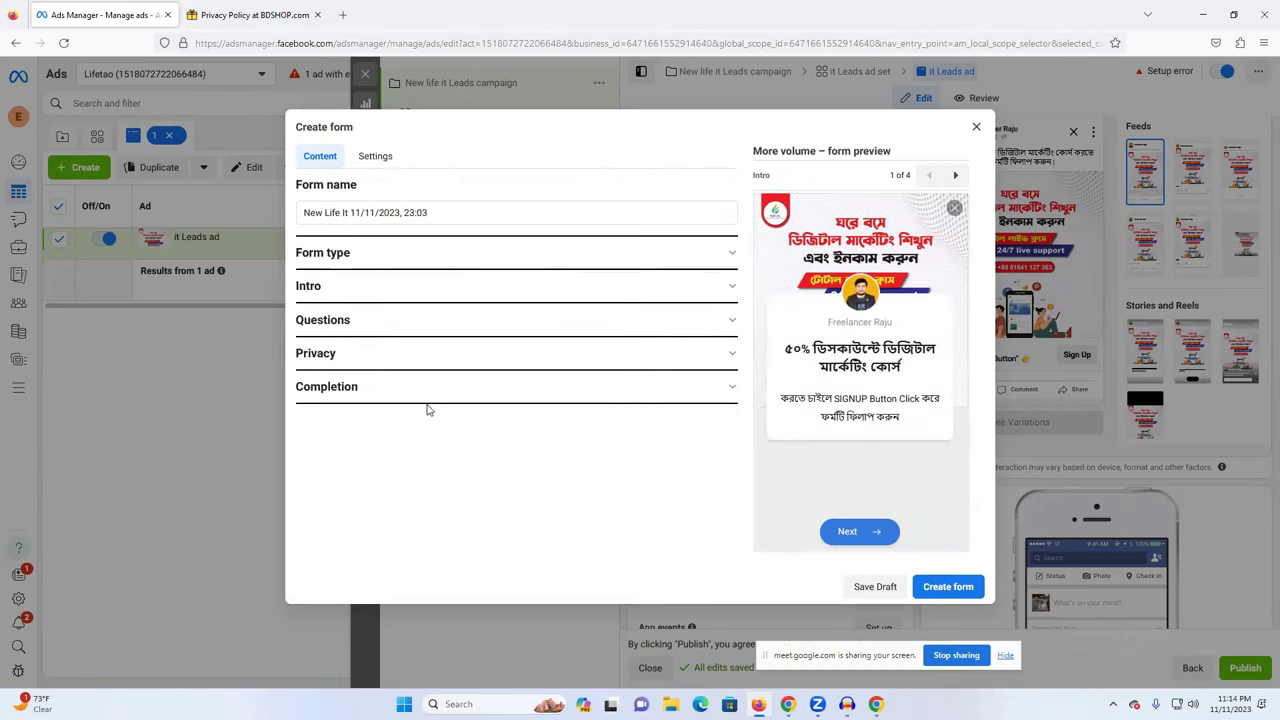
Step: Expand the form's Completion section and select the whole description of the message for leads
click(383, 394)
scroll(629, 423, down, 1)
scroll(629, 423, down, 1)
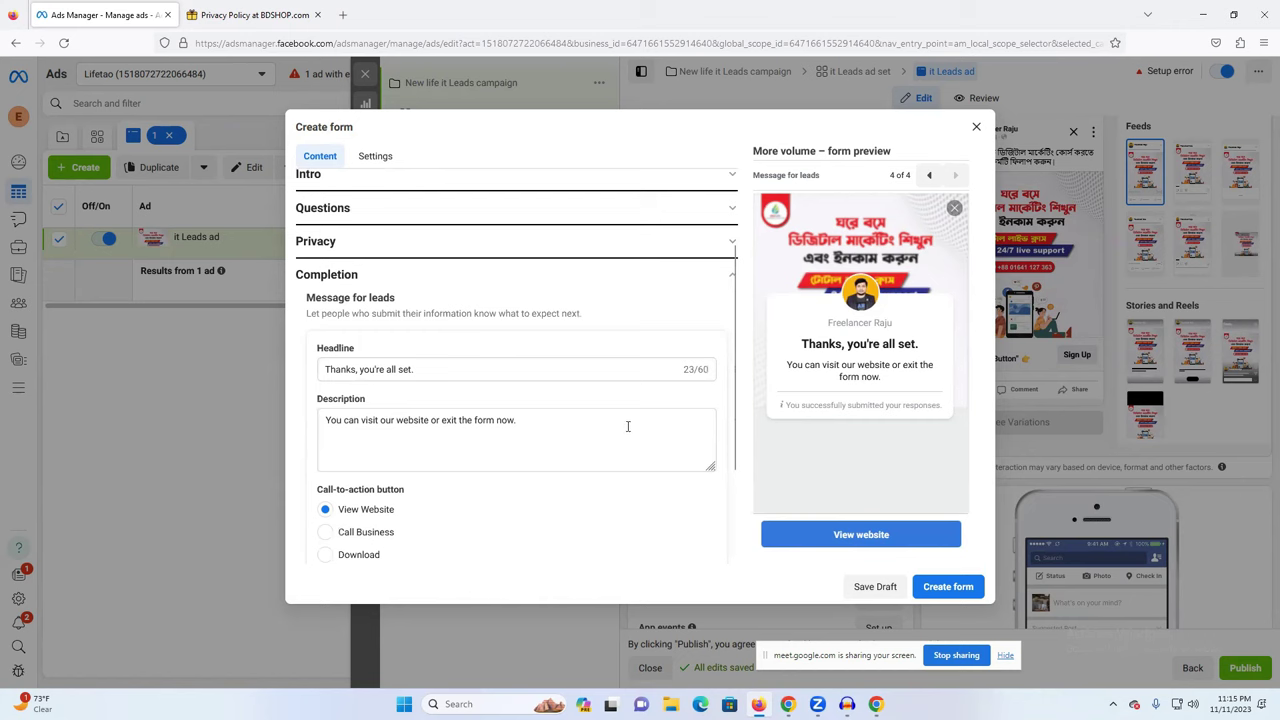
click(447, 430)
double_click(447, 430)
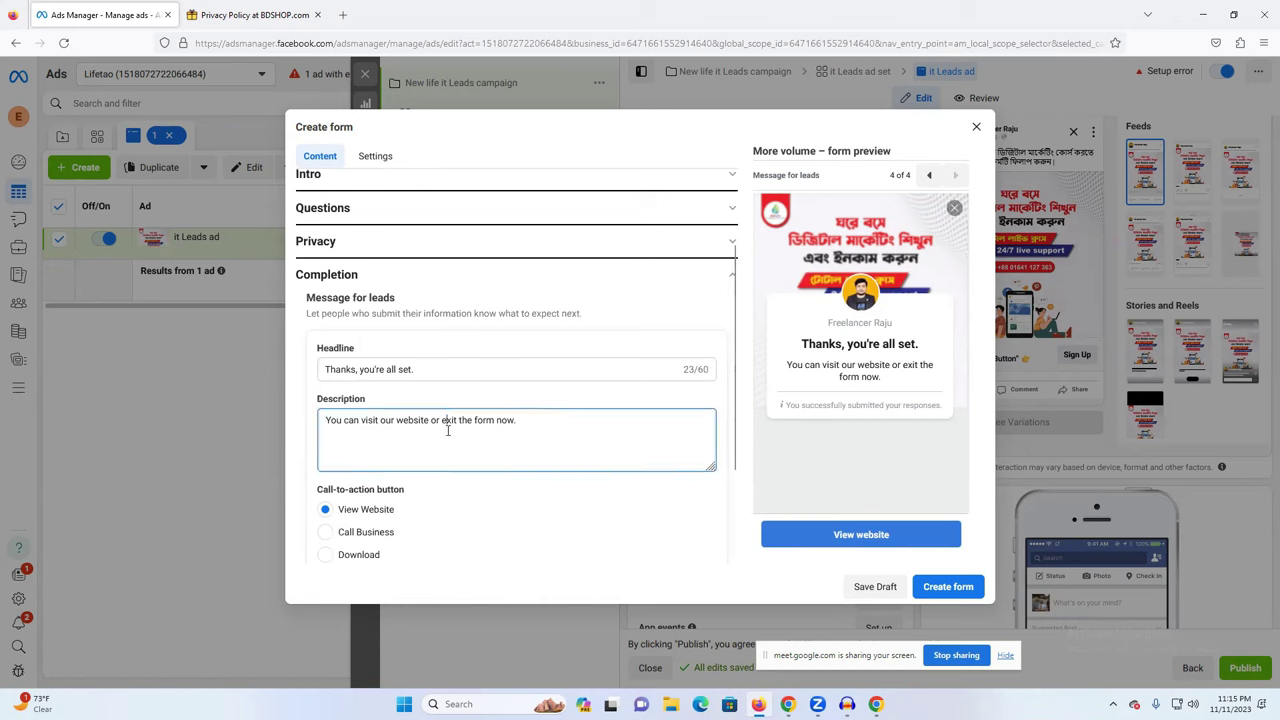
triple_click(447, 430)
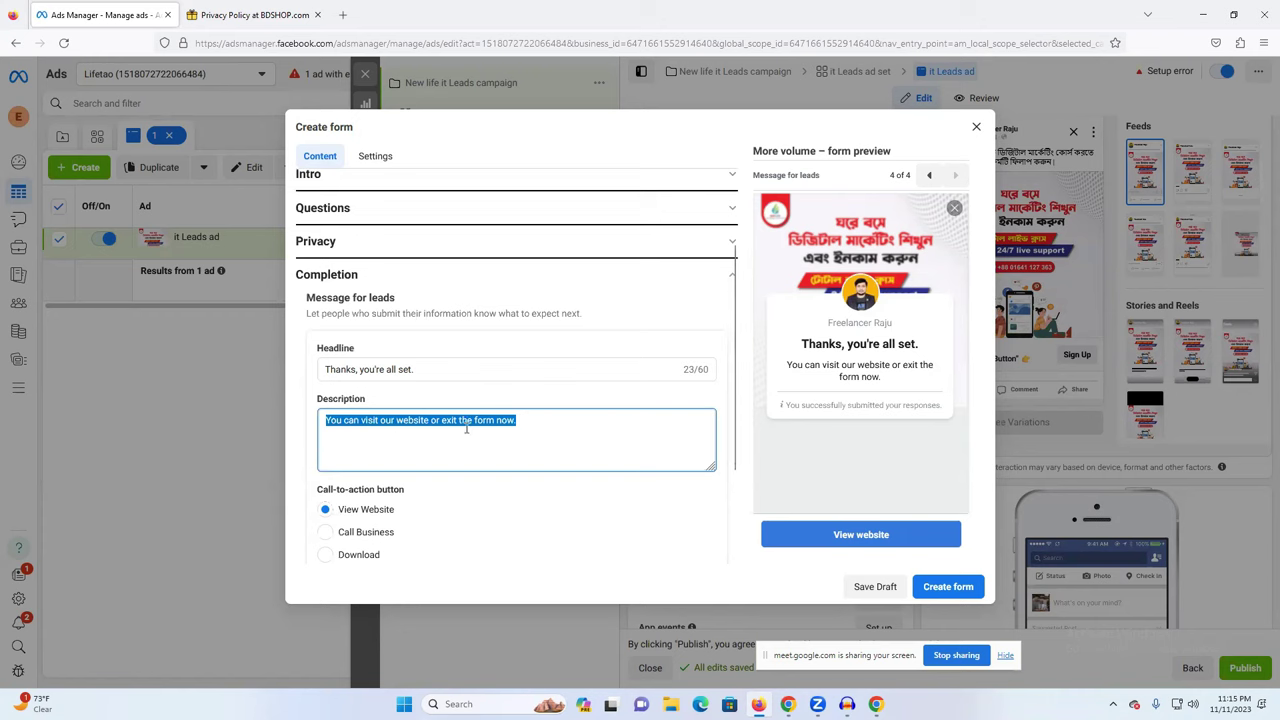
Step: Switch to Google Translate in Chrome and dictate the Bengali sentence আরো বিস্তারিত জানতে আমাদের ওয়েবসাইটে বা আমাদের এফবি পেজে ঘুরে আসুন
click(788, 704)
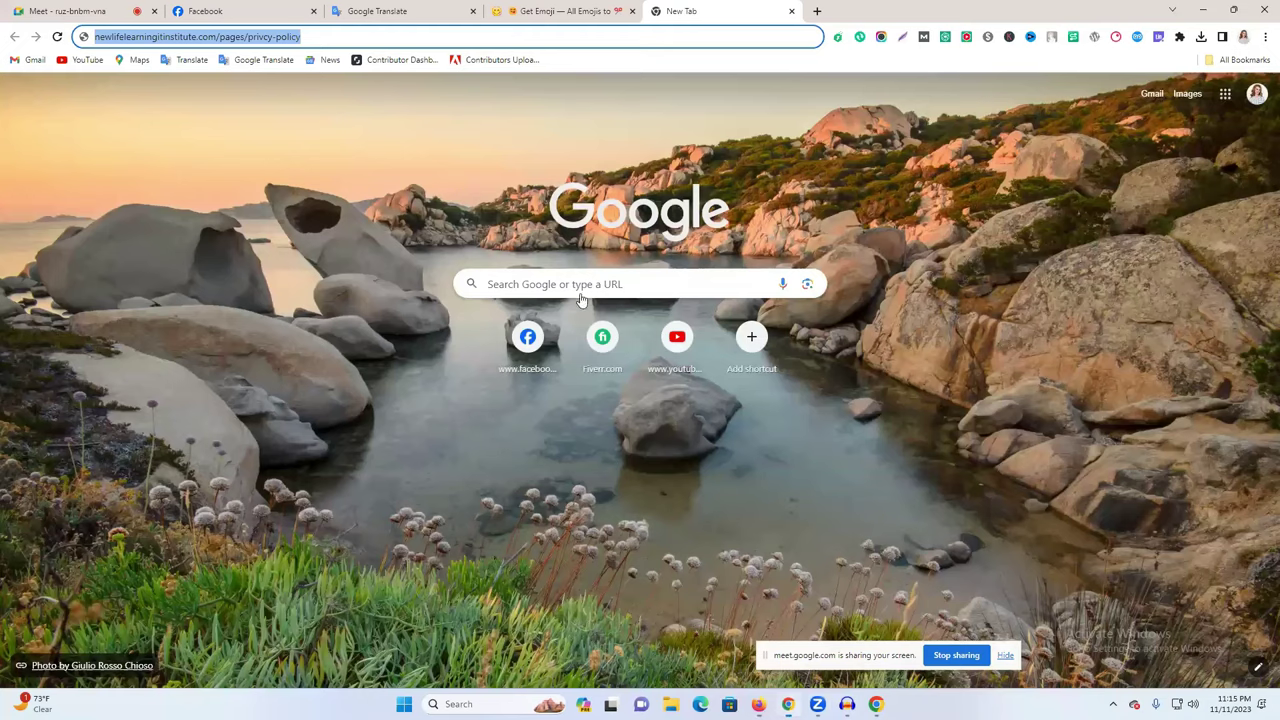
click(380, 10)
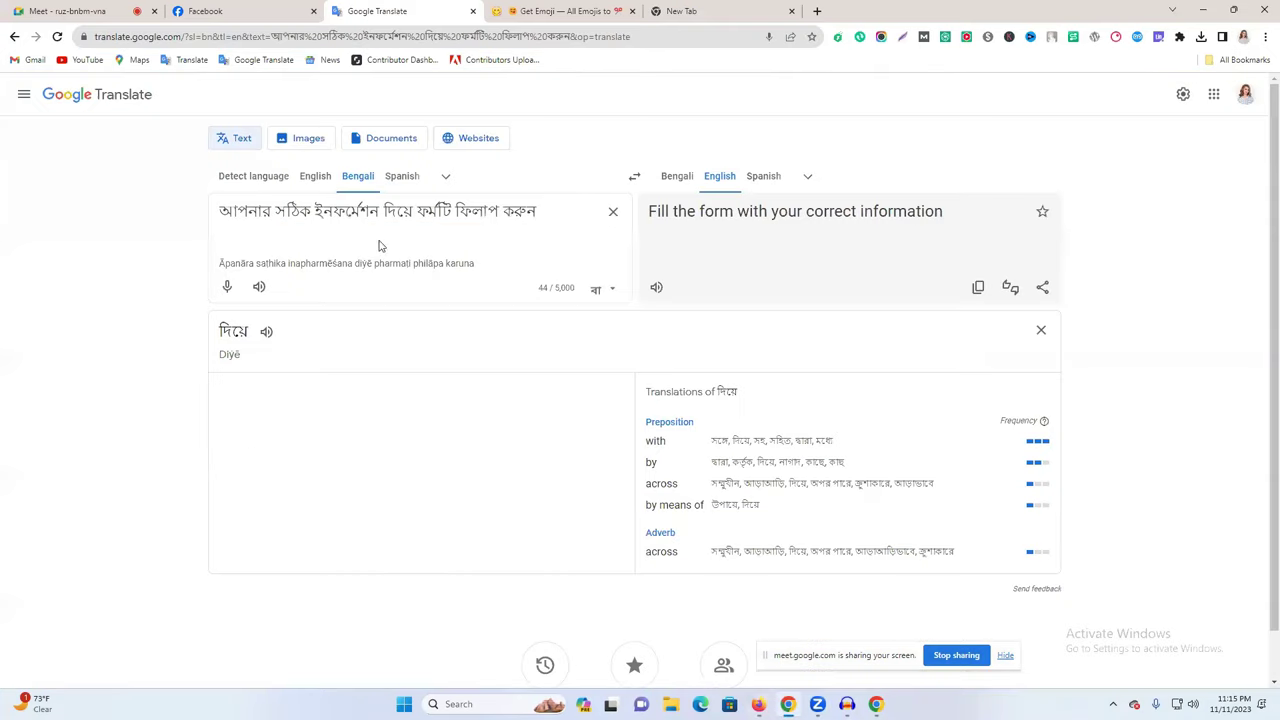
click(227, 288)
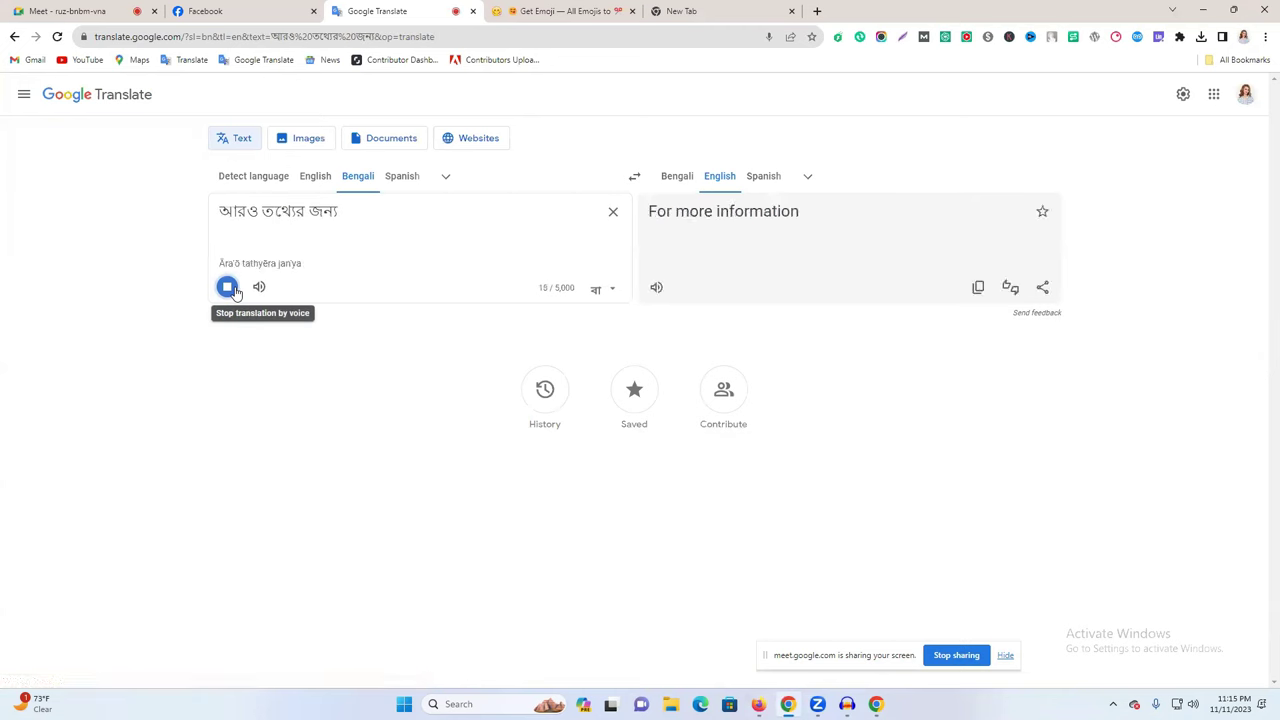
click(228, 288)
click(228, 288)
click(228, 288)
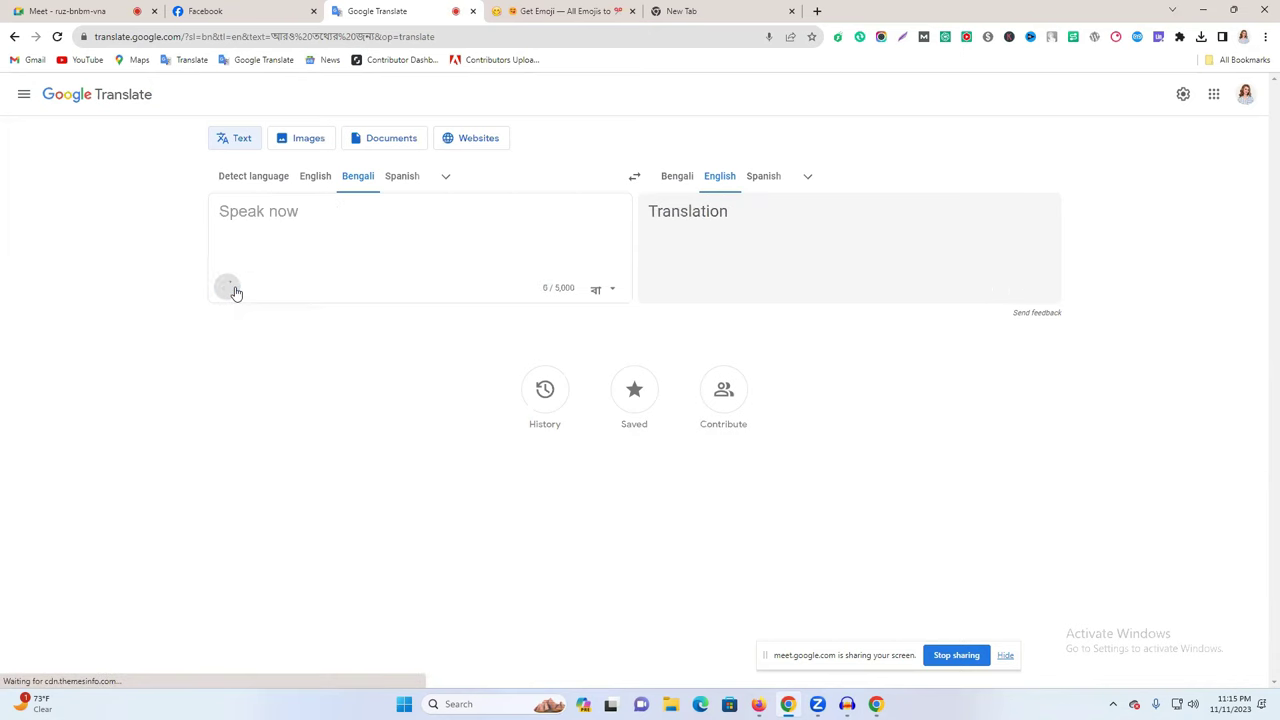
click(228, 288)
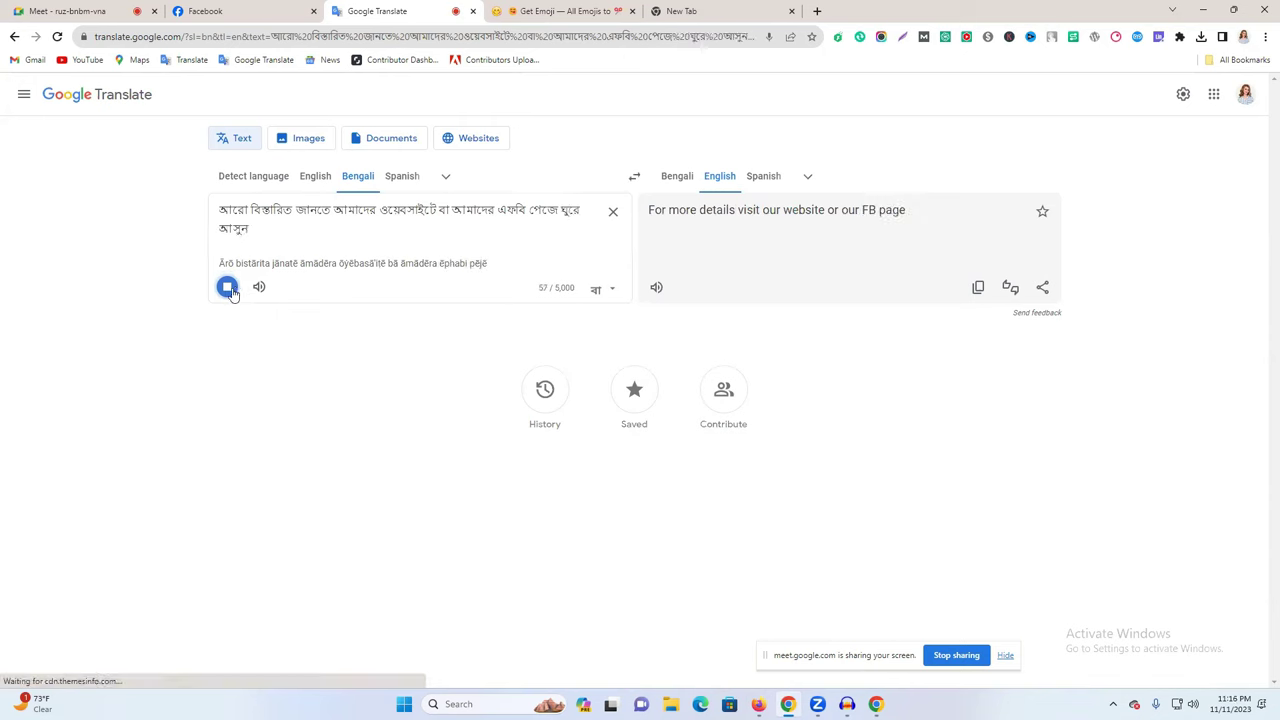
click(229, 288)
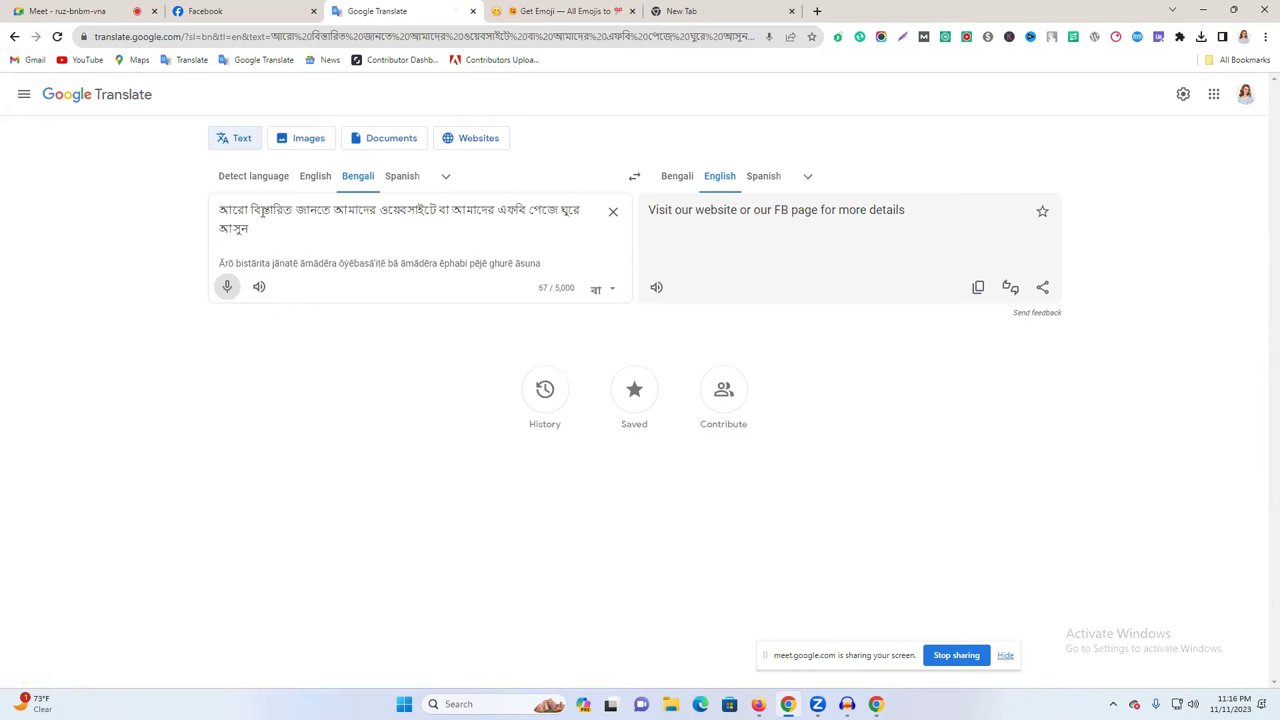
Step: Correct the dictated sentence to আরও বিস্তারিত জানতে আমাদের ওয়েবসাইট বা আমাদের এফবি পেজে ঘুরে আসুন using the suggested spelling, and copy it
click(248, 210)
text(o)
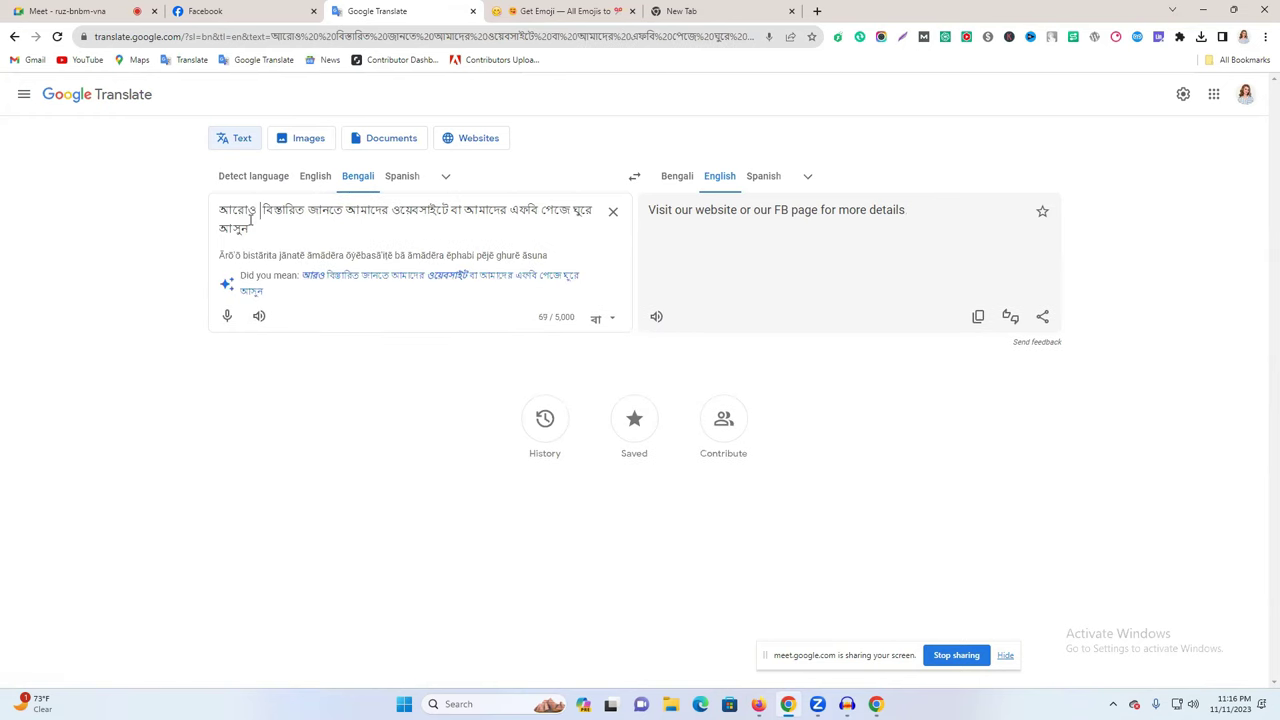
click(329, 275)
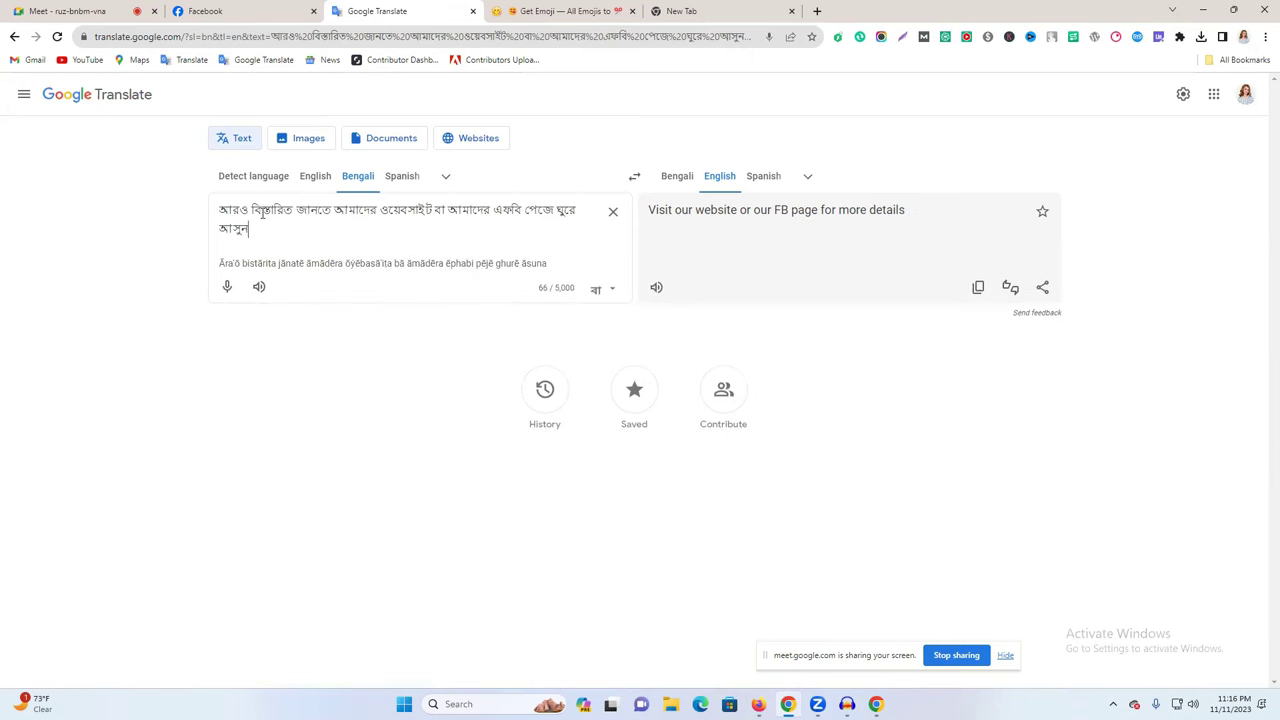
triple_click(262, 213)
right_click(282, 213)
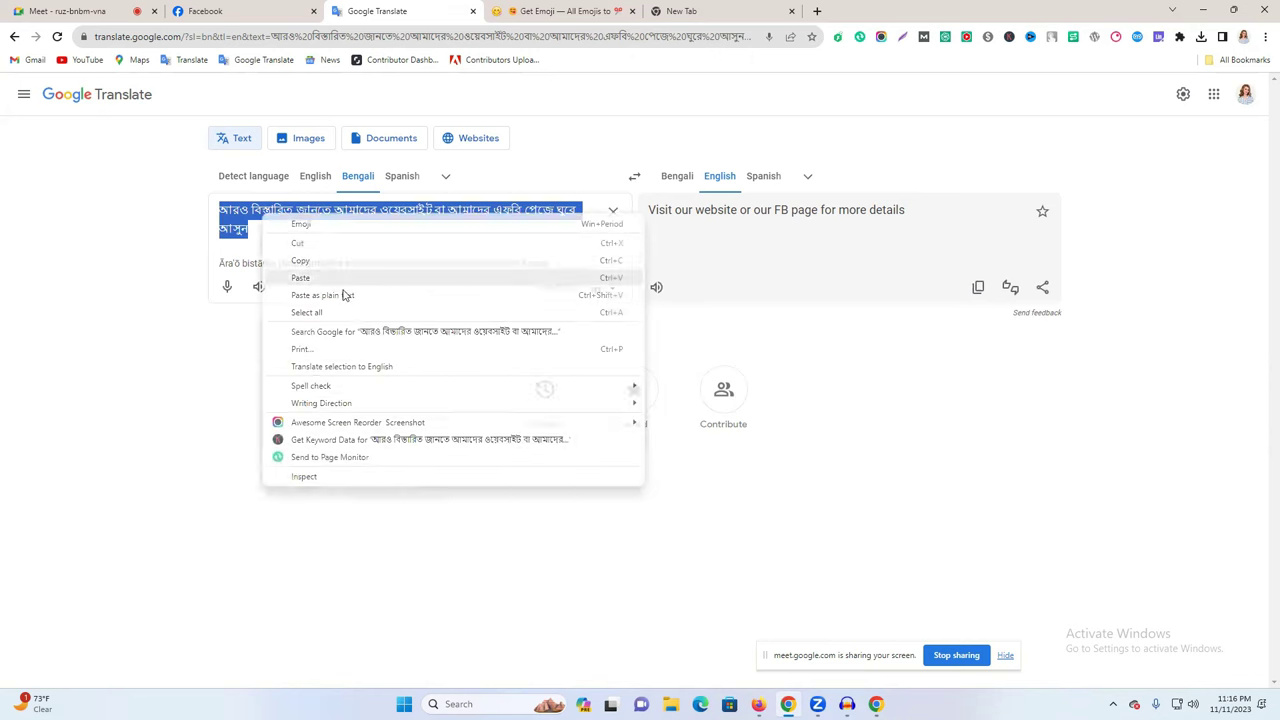
click(403, 266)
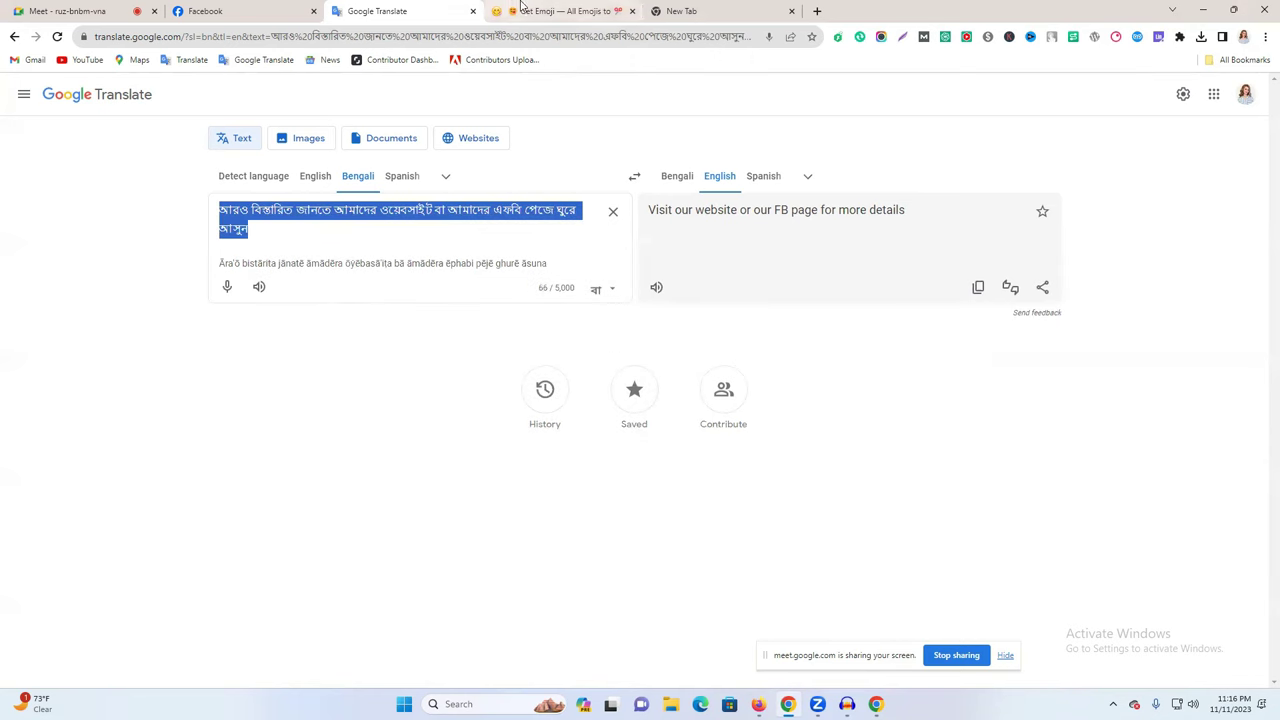
Step: Return to the form in Ads Manager and replace the Completion description with the copied Bengali sentence
click(758, 704)
key(ctrl+a)
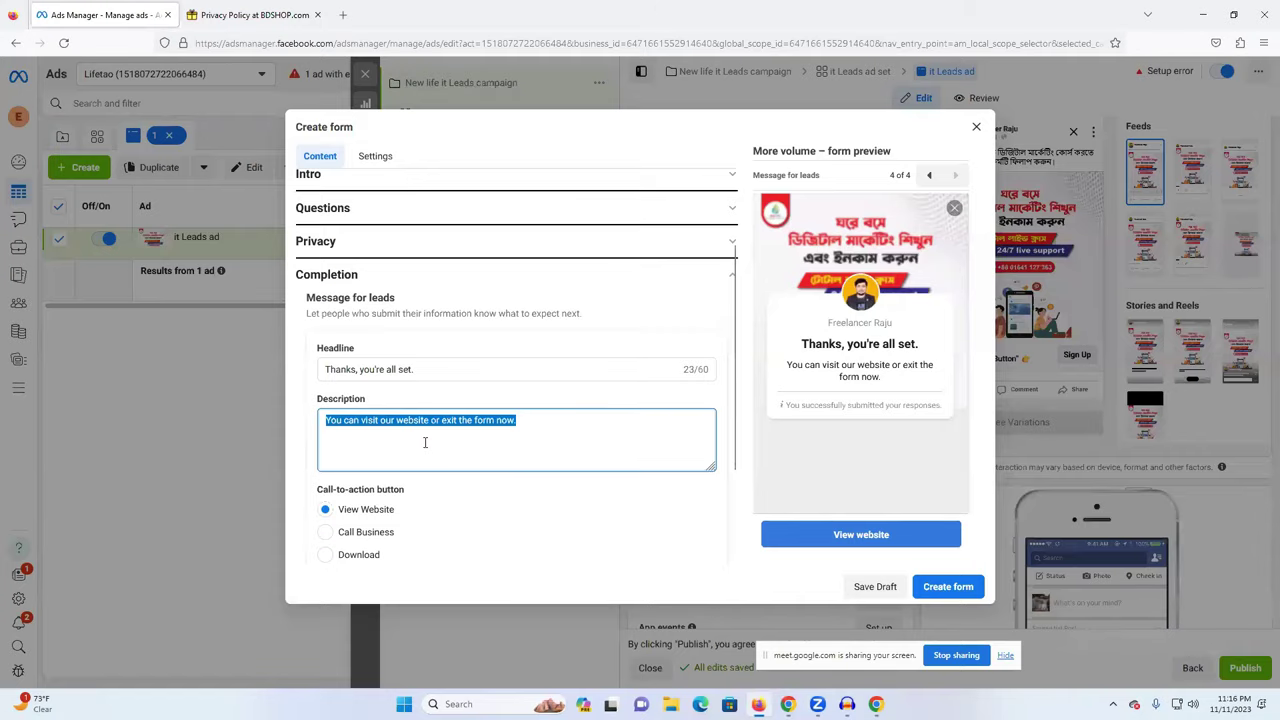
key(ctrl+v)
scroll(495, 490, down, 1)
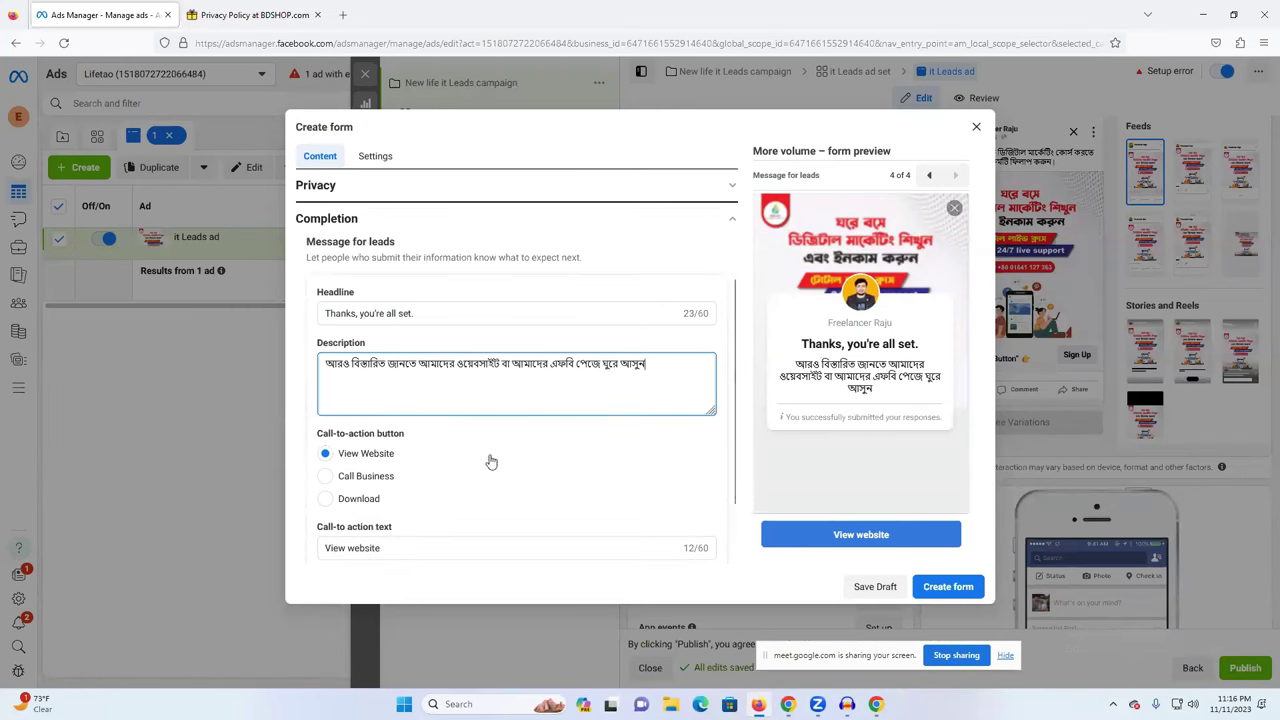
scroll(478, 475, down, 2)
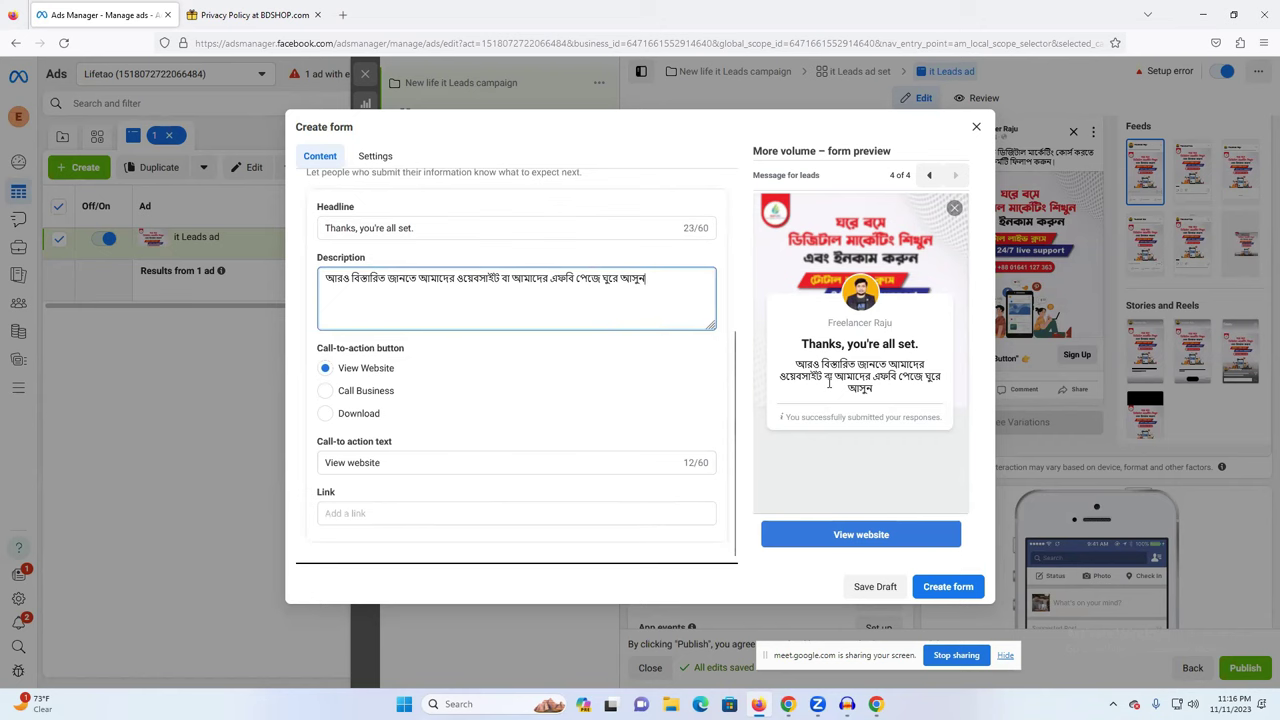
Step: For the Completion link, switch to Chrome and copy only newlifelearningitinstitute.com from the composed privacy policy address
click(366, 514)
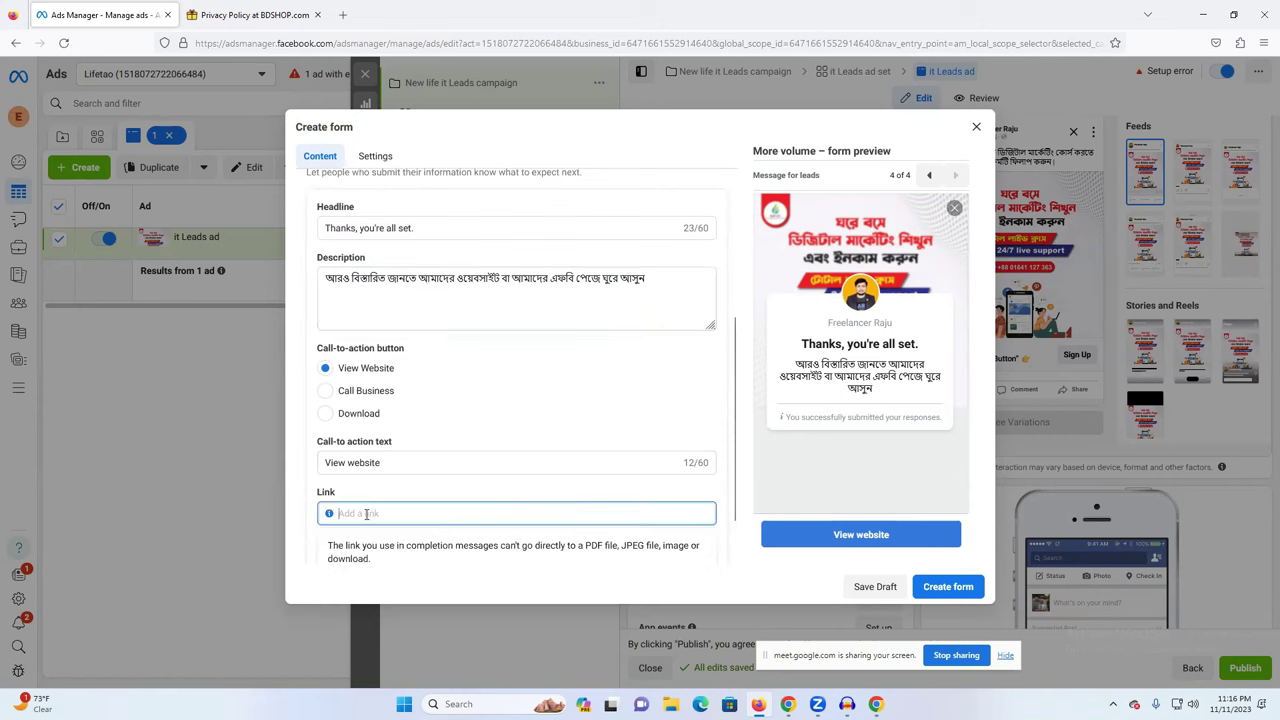
click(343, 14)
click(357, 40)
click(788, 704)
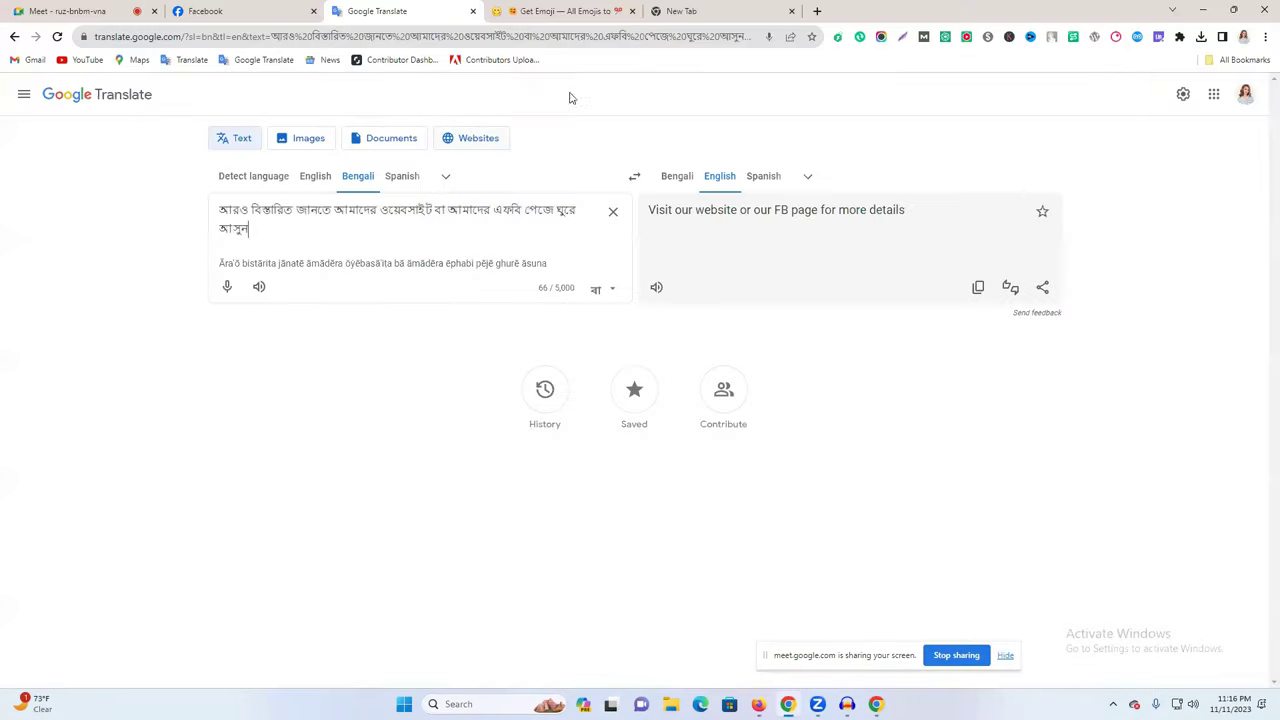
drag(218, 38, 70, 38)
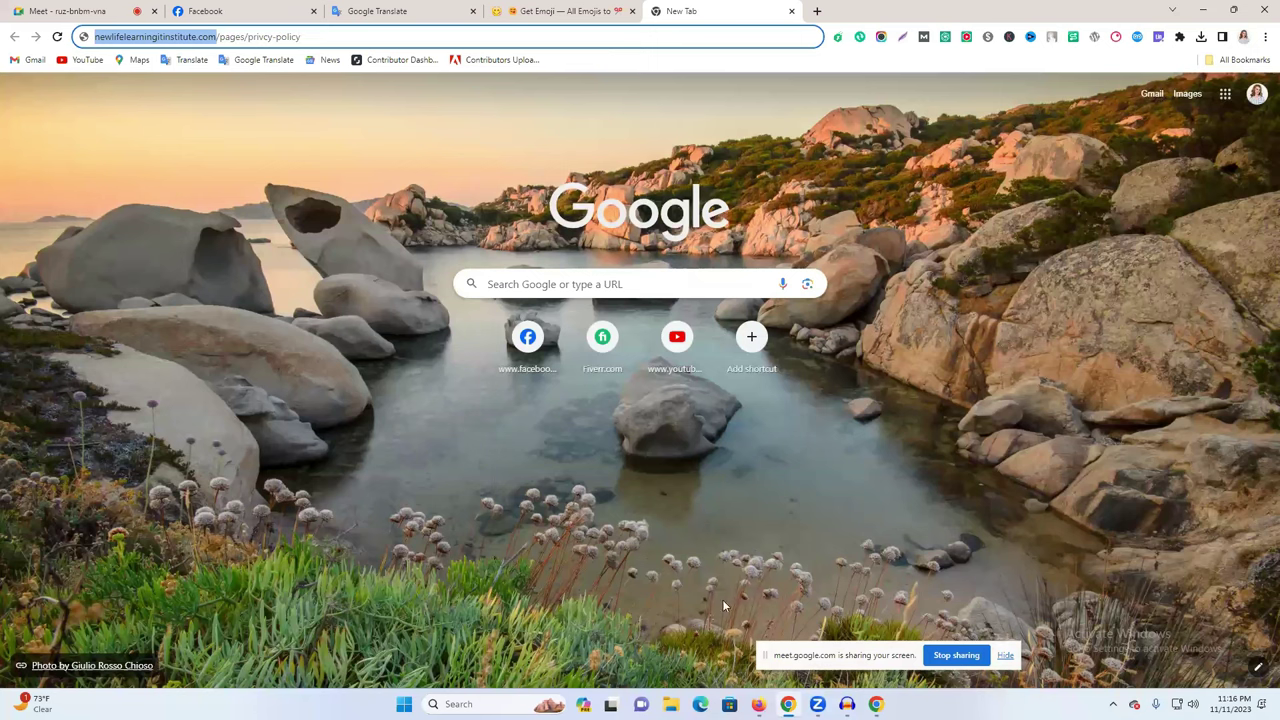
Step: Return to Ads Manager, set the Completion link to newlifelearningitinstitute.com and create the form
click(758, 704)
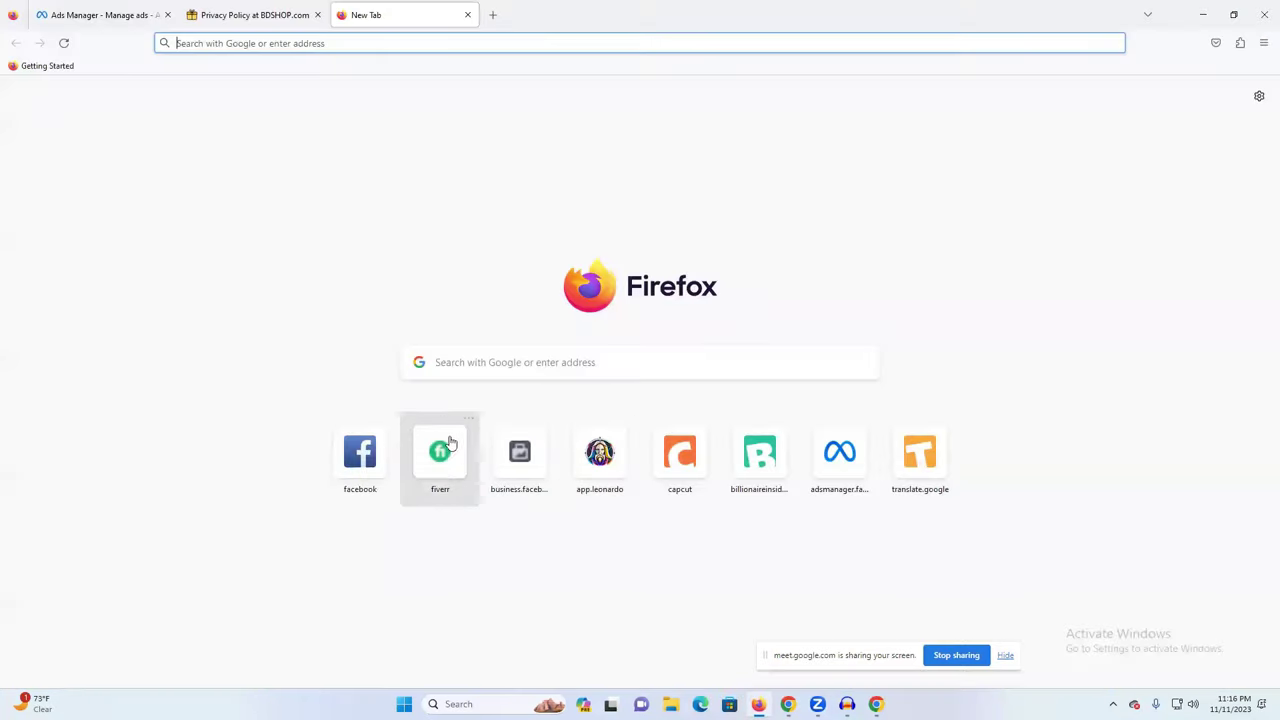
click(248, 14)
click(100, 14)
key(ctrl+v)
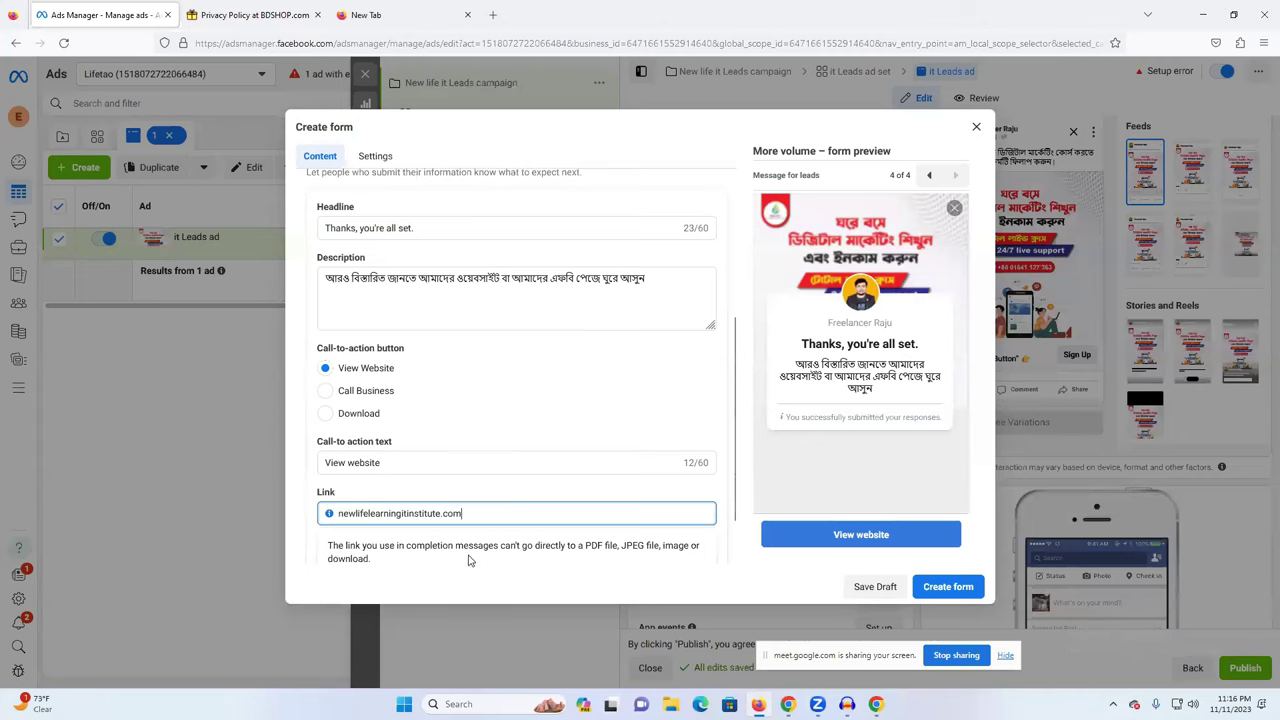
scroll(555, 510, down, 2)
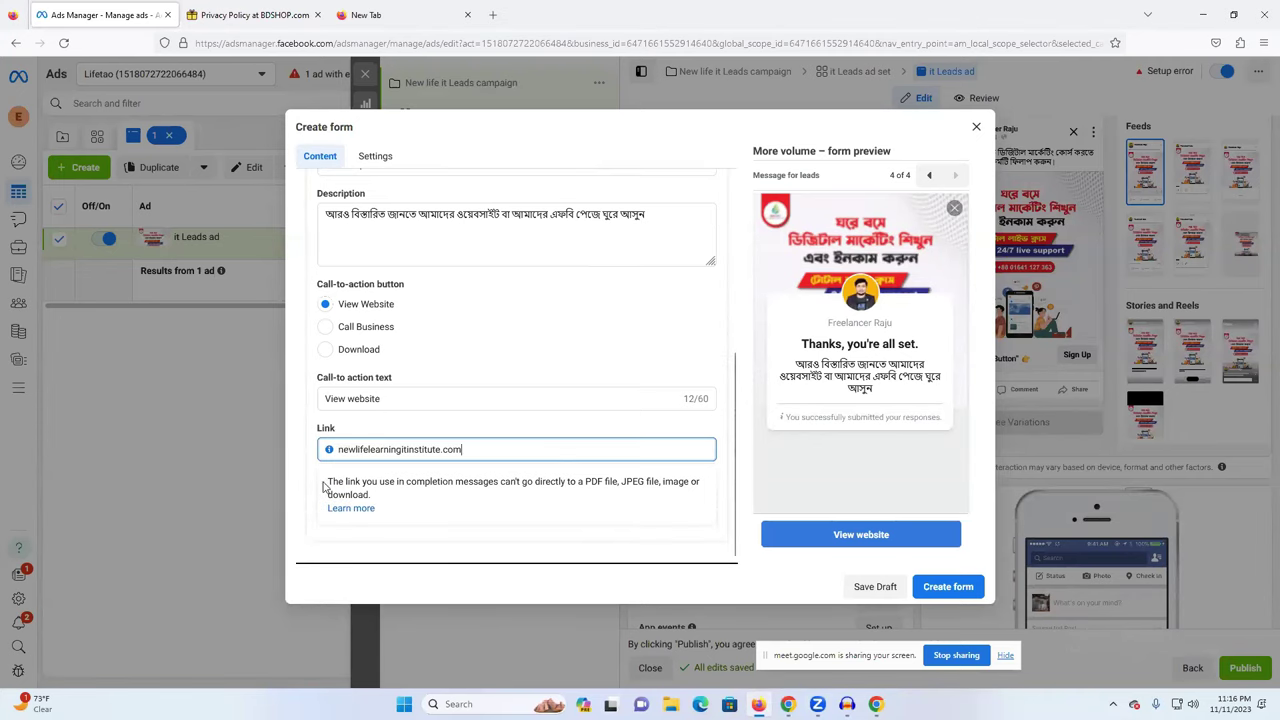
click(306, 438)
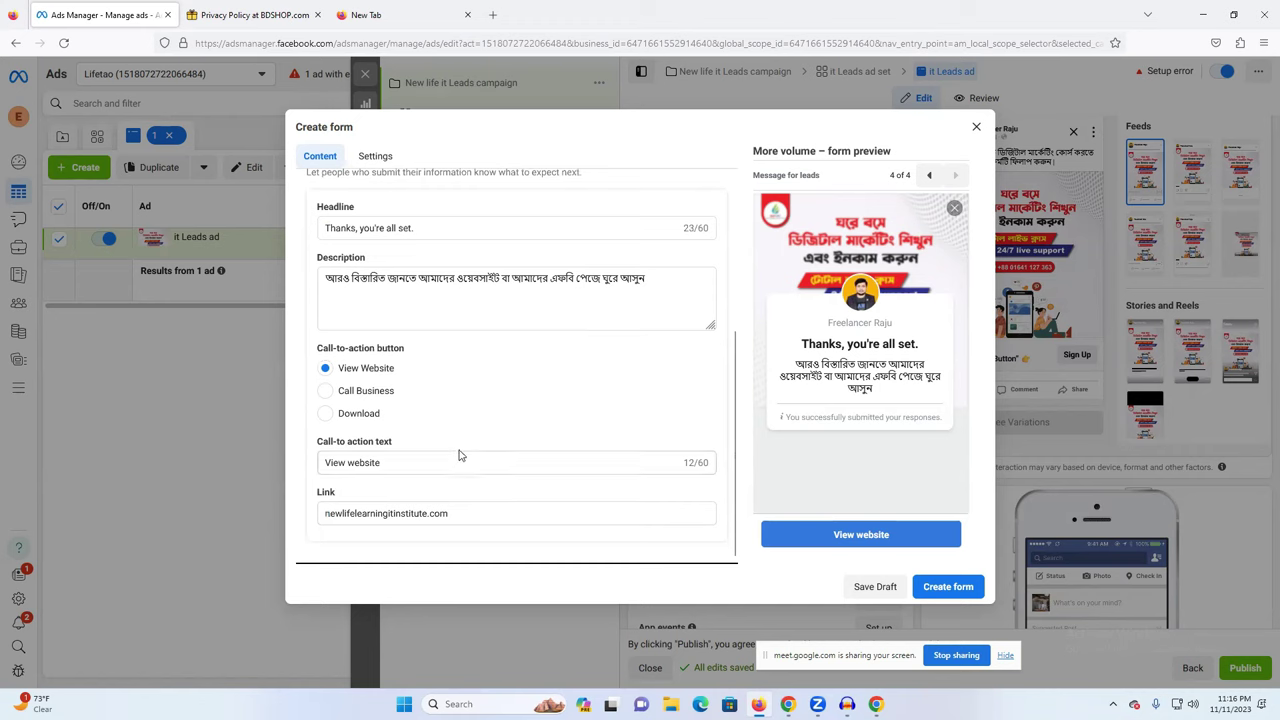
click(941, 590)
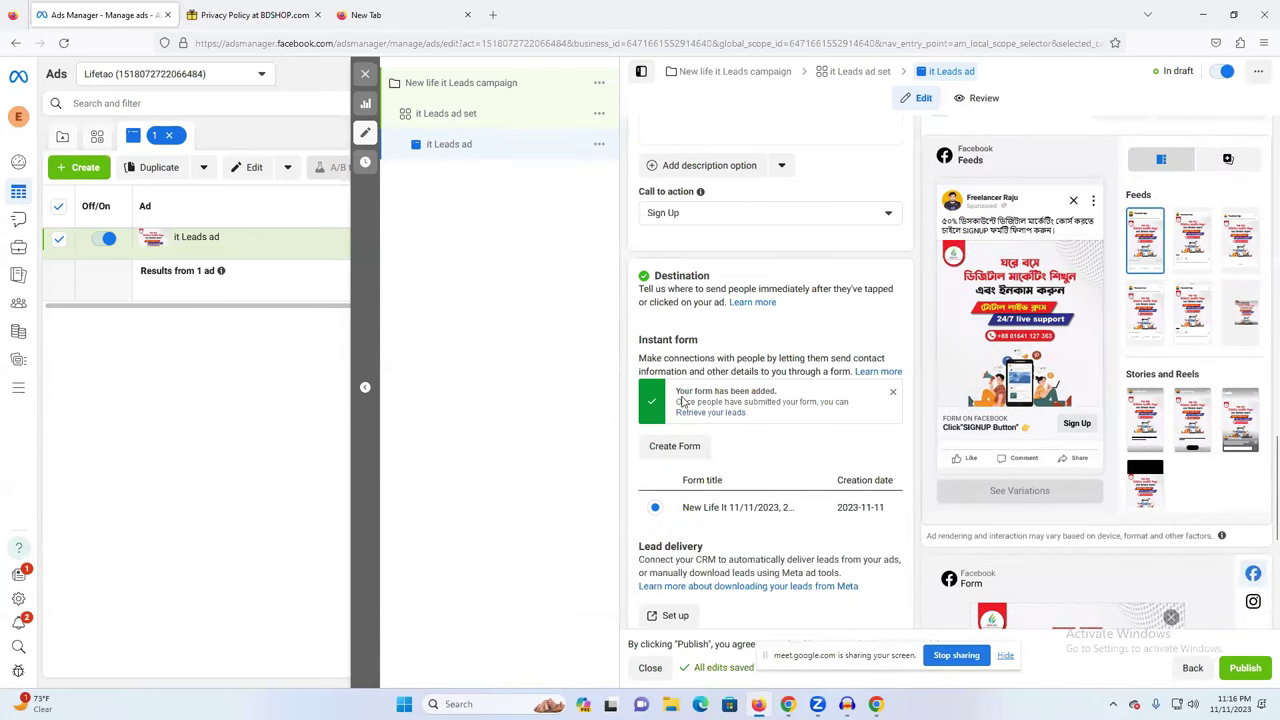
Step: Publish the leads ad with its campaign and ad set, and open the publishing details
scroll(752, 416, down, 1)
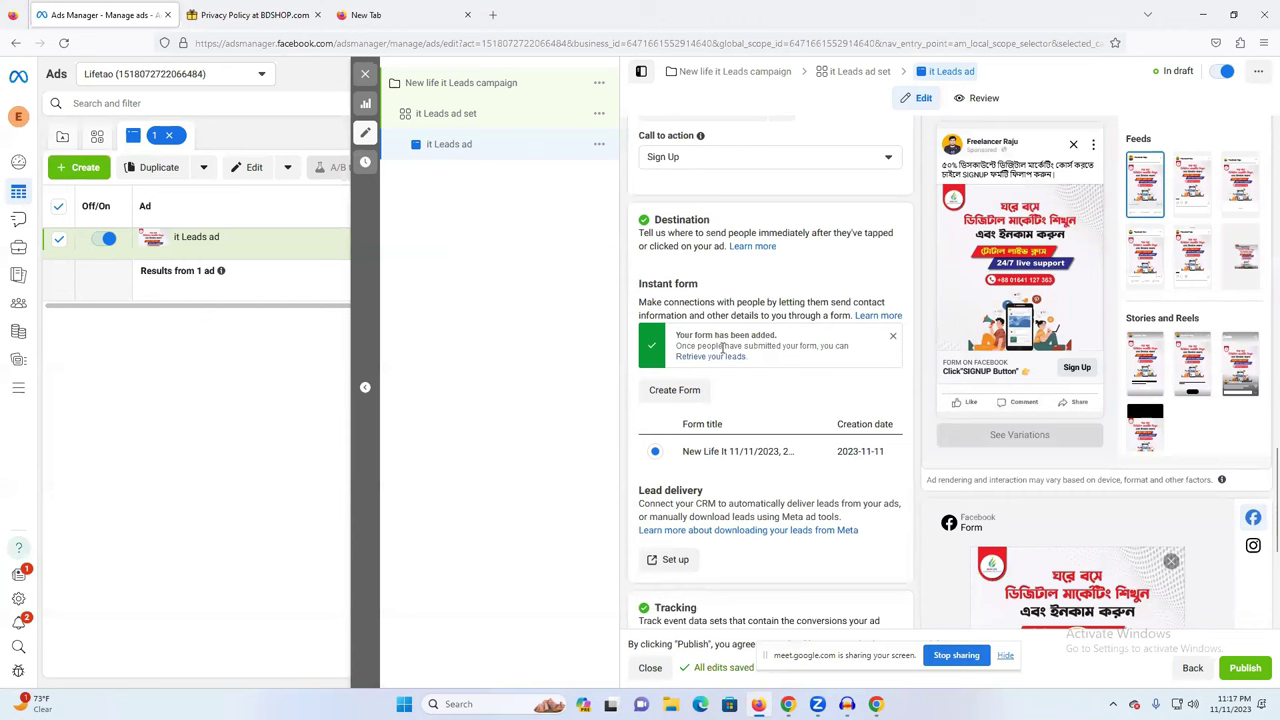
scroll(760, 355, down, 2)
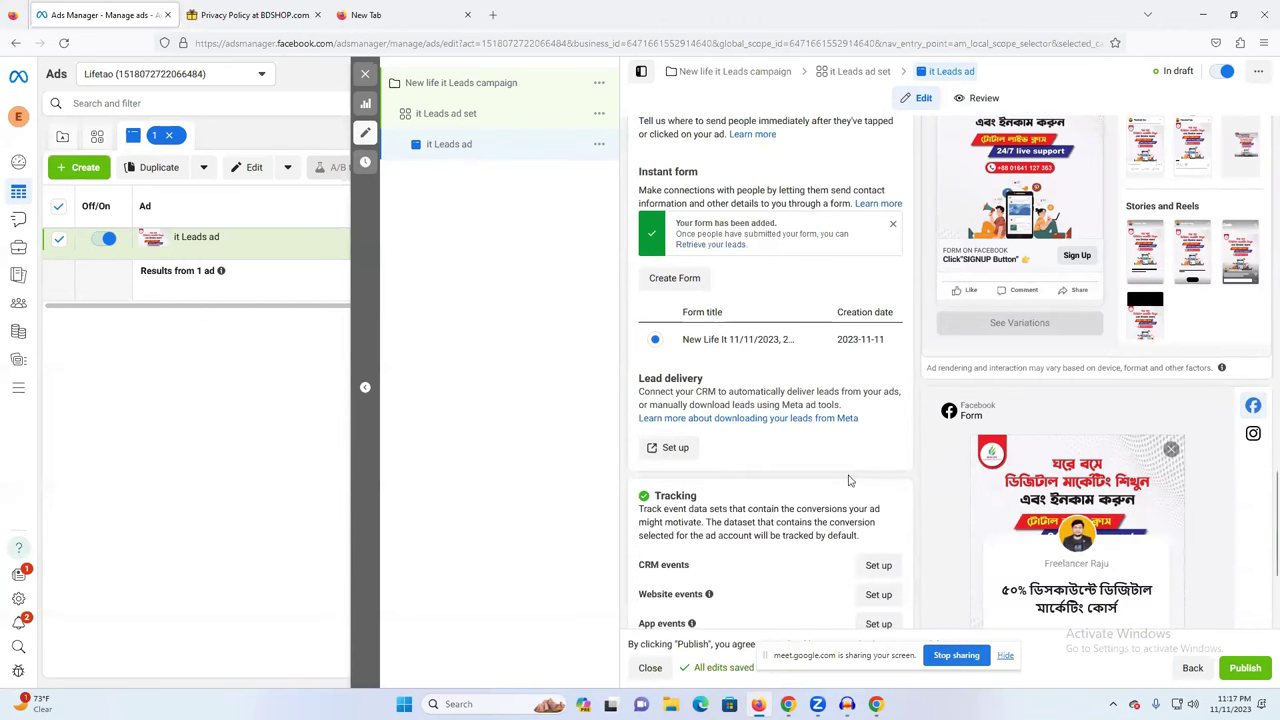
click(1245, 669)
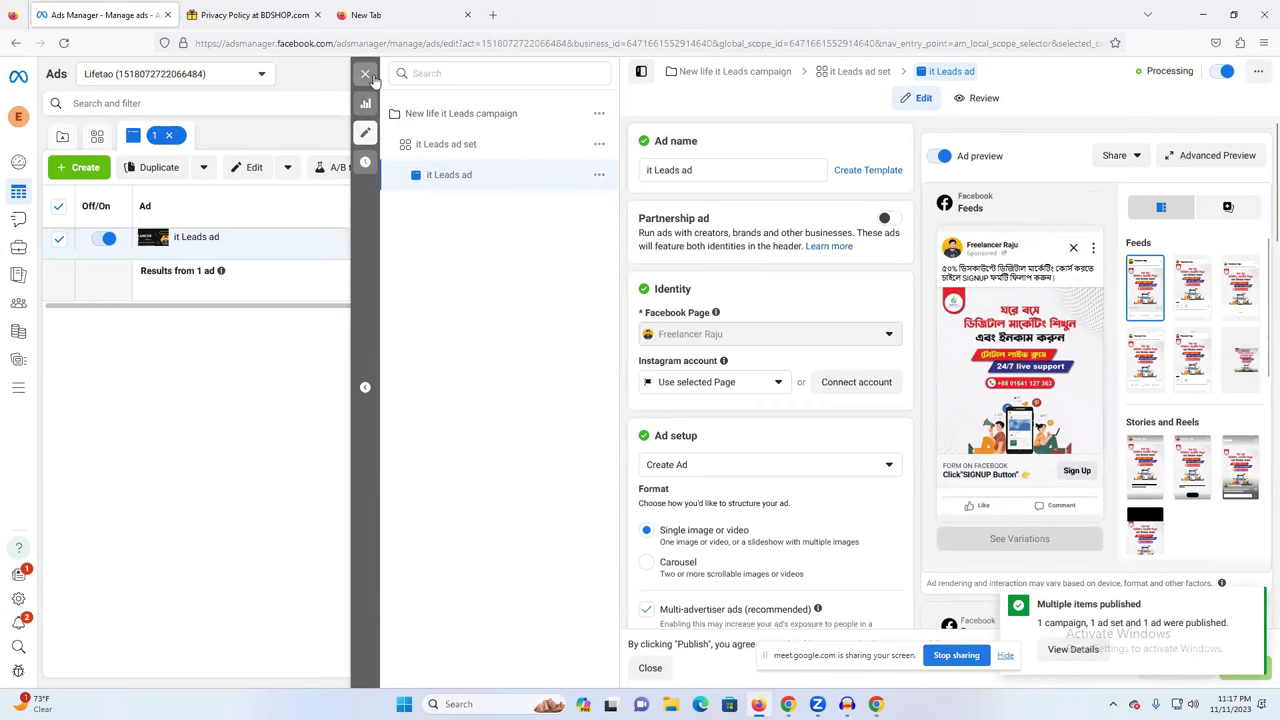
click(1076, 650)
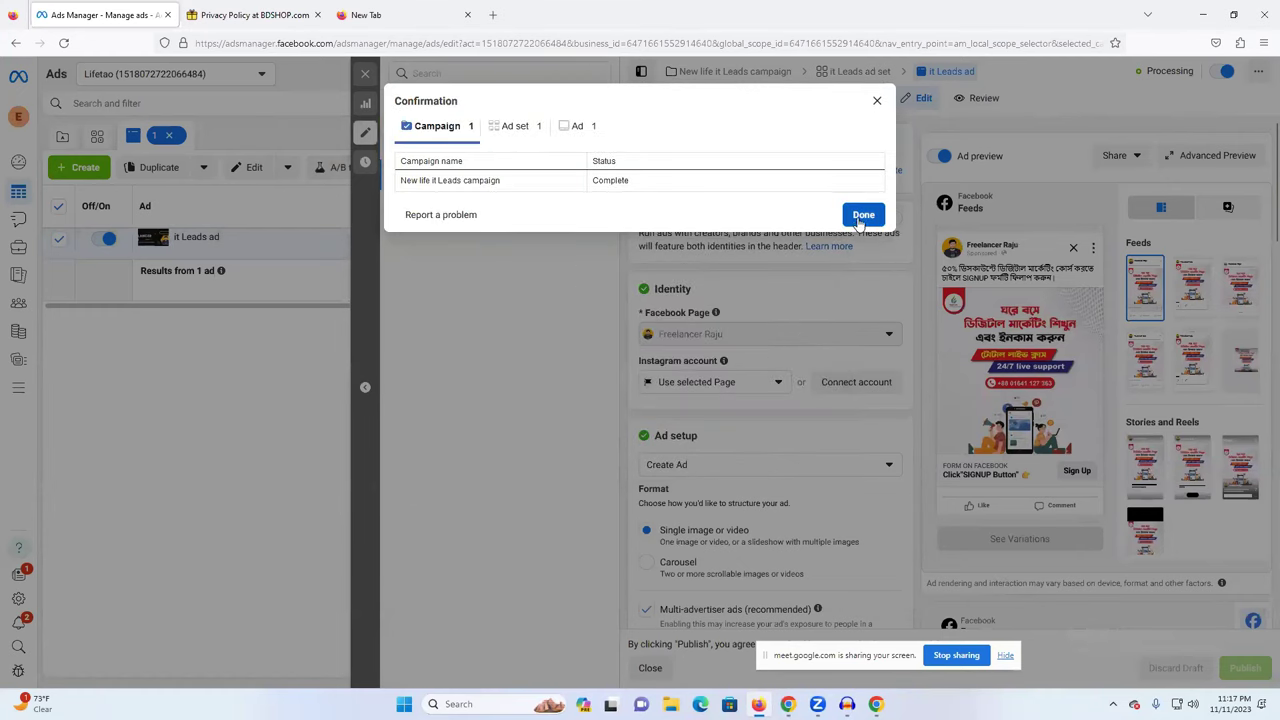
Step: Dismiss the publishing confirmation, close the ad editor and clear the ad, ad set and campaign selections to list all campaigns
click(863, 214)
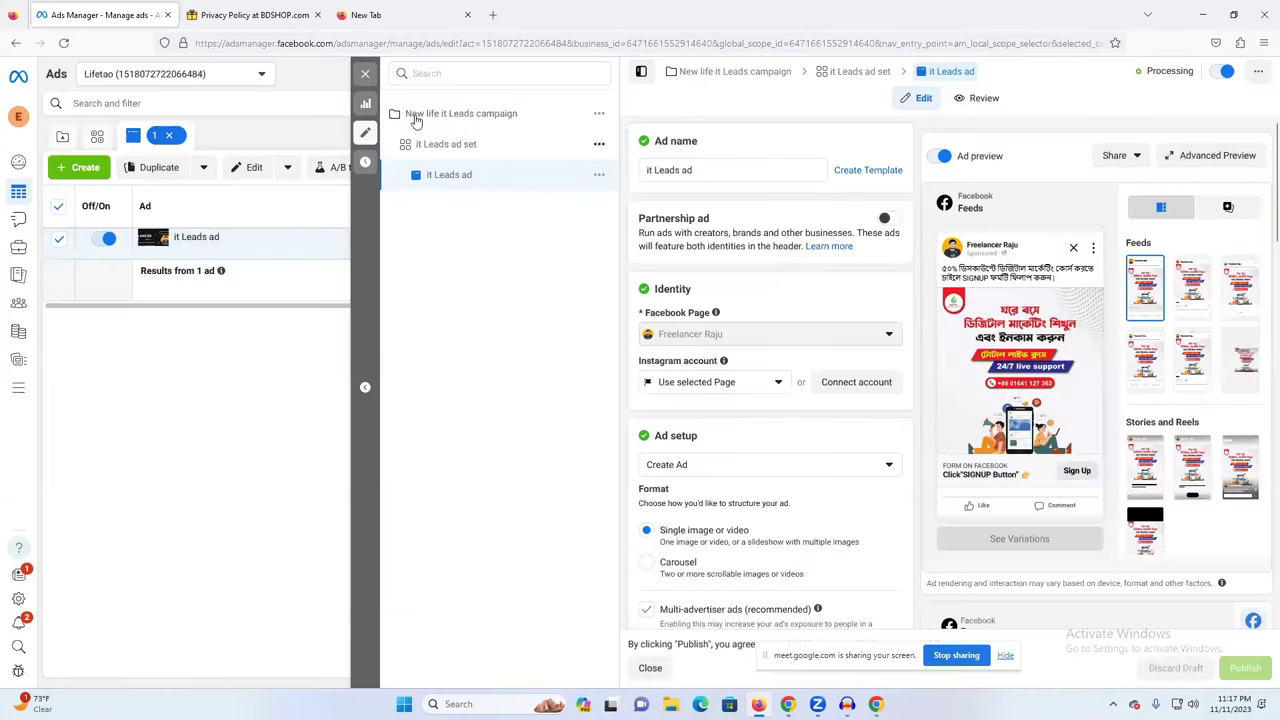
click(365, 73)
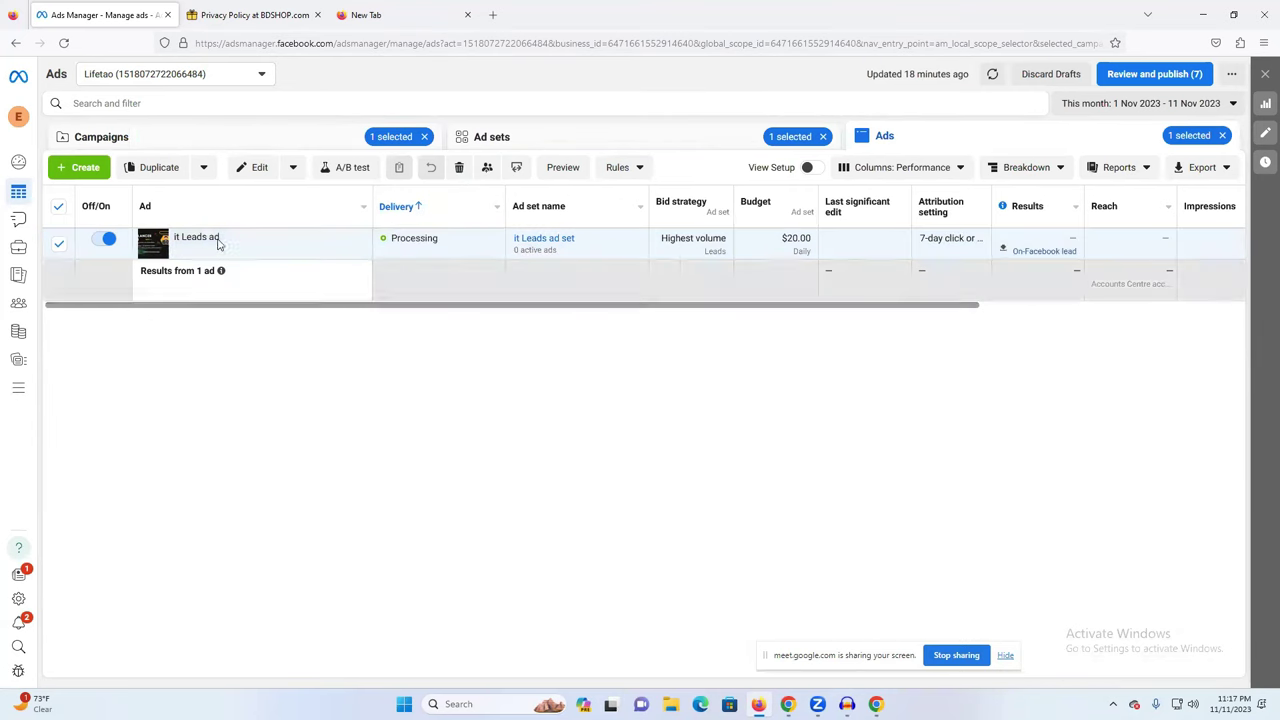
click(1222, 135)
click(823, 136)
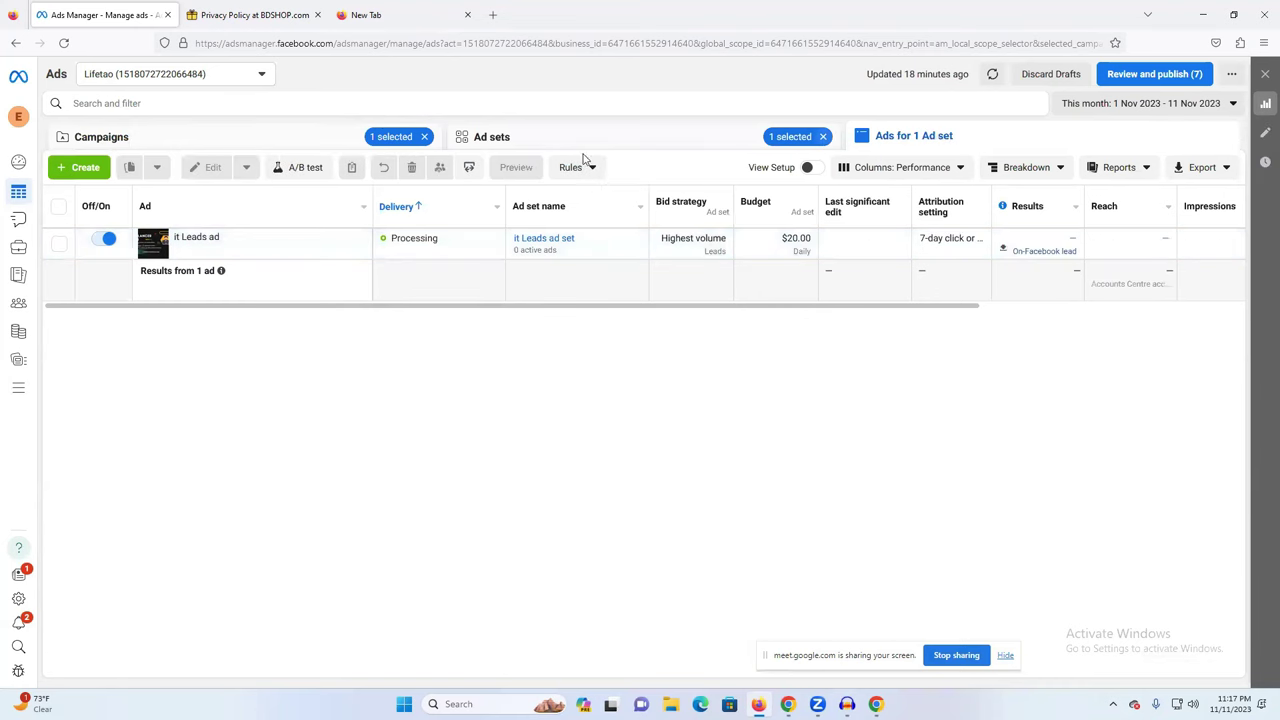
click(424, 138)
click(177, 135)
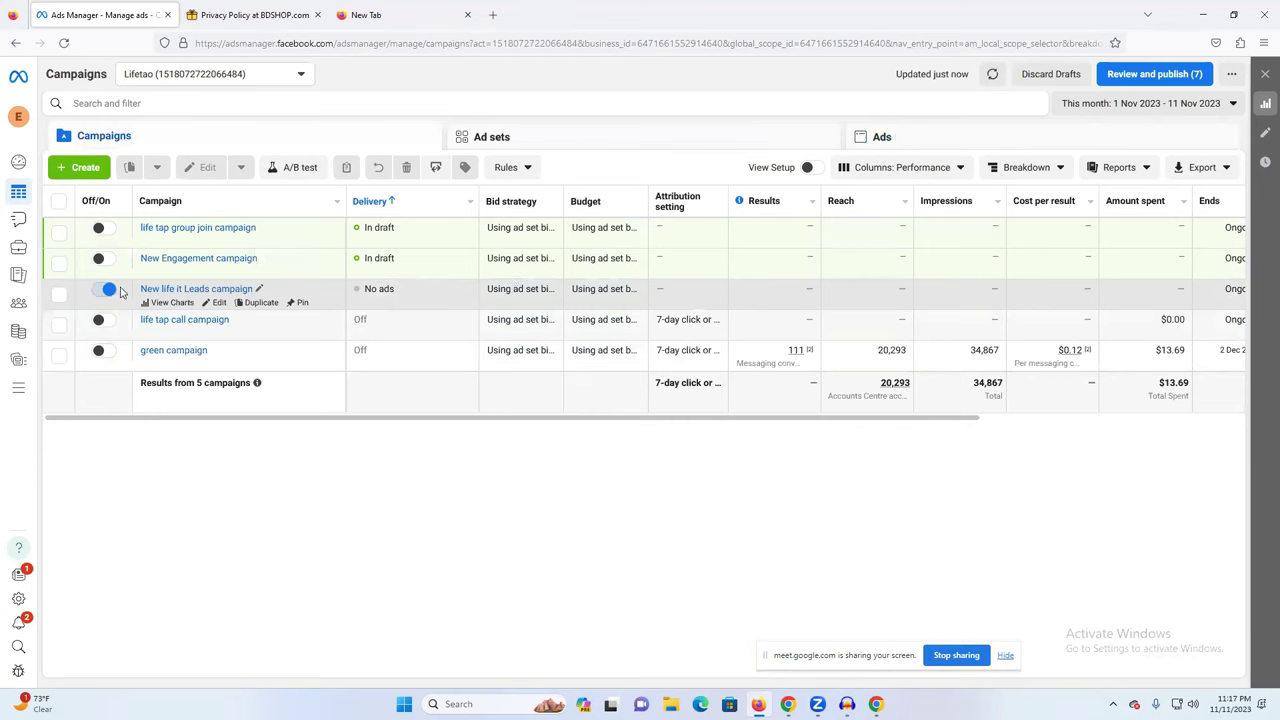
mouse_move(110, 291)
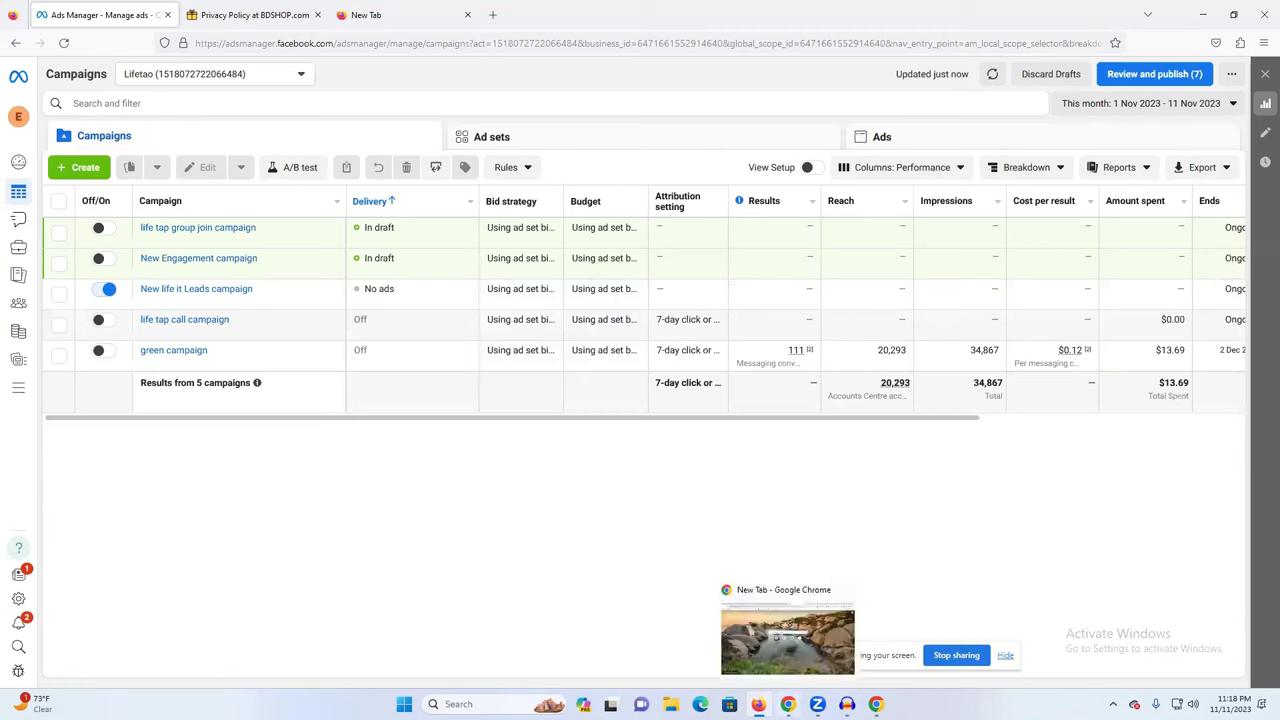
Step: Close the unused blank browser tab and open Facebook in a new one
click(467, 15)
mouse_move(876, 704)
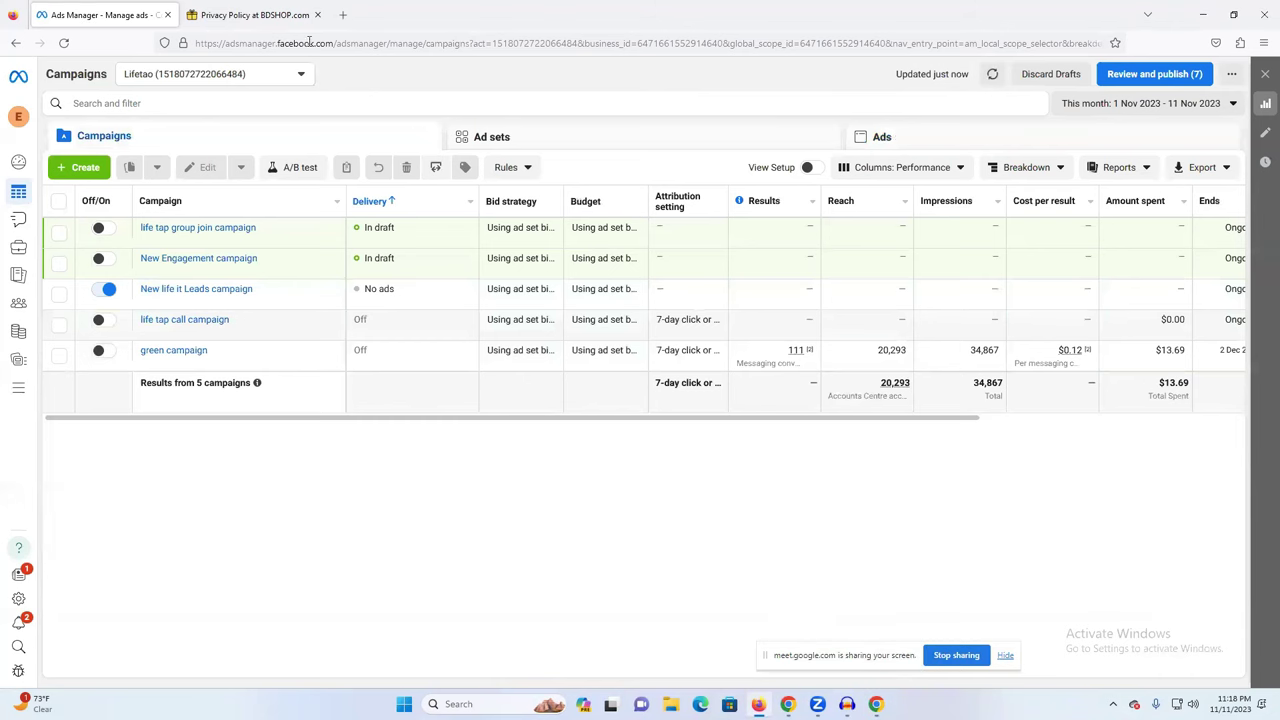
click(342, 14)
click(354, 465)
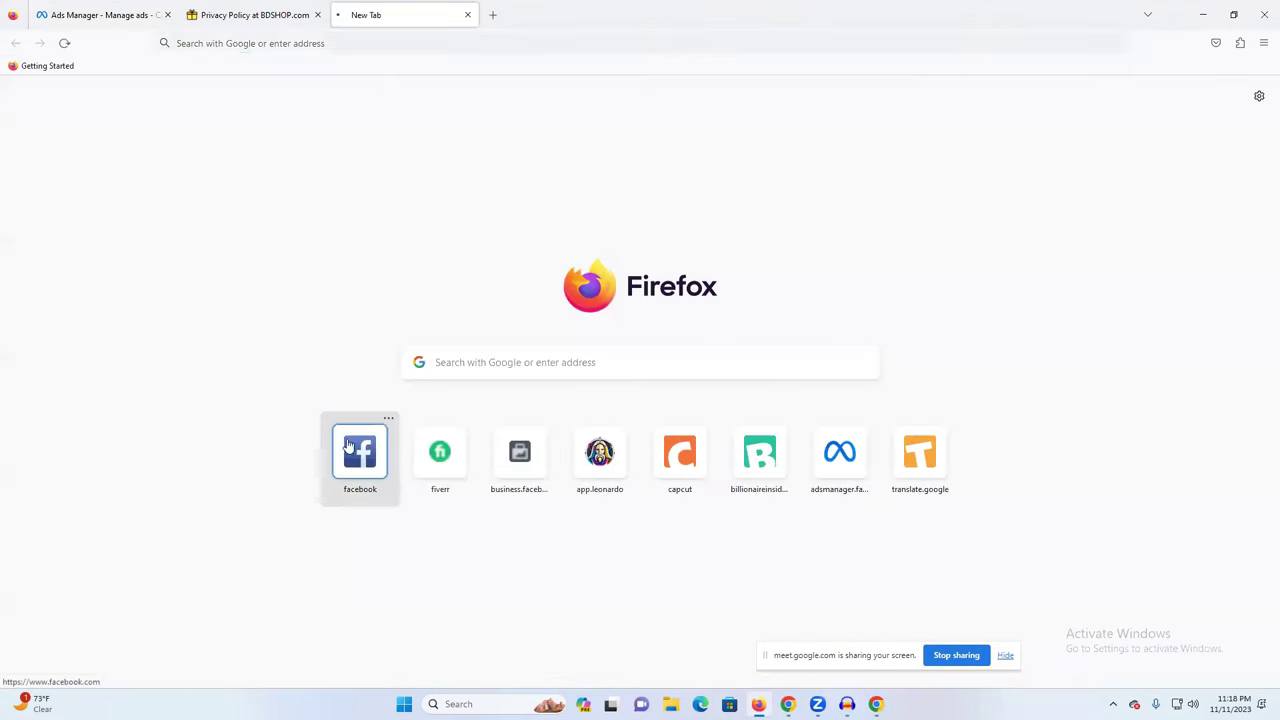
click(230, 8)
click(372, 8)
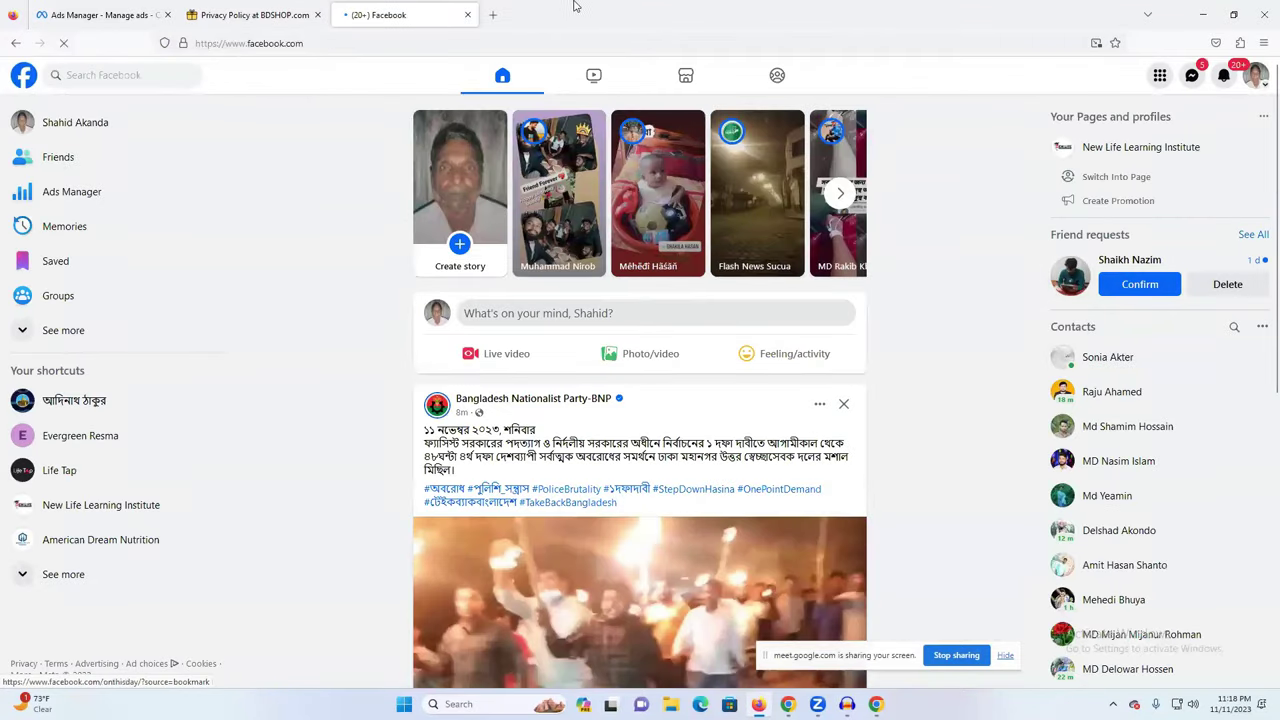
Step: In another new tab, run the suggested search "facebook buinesss" and open Meta Business Suite from the sponsored result
click(492, 14)
click(420, 12)
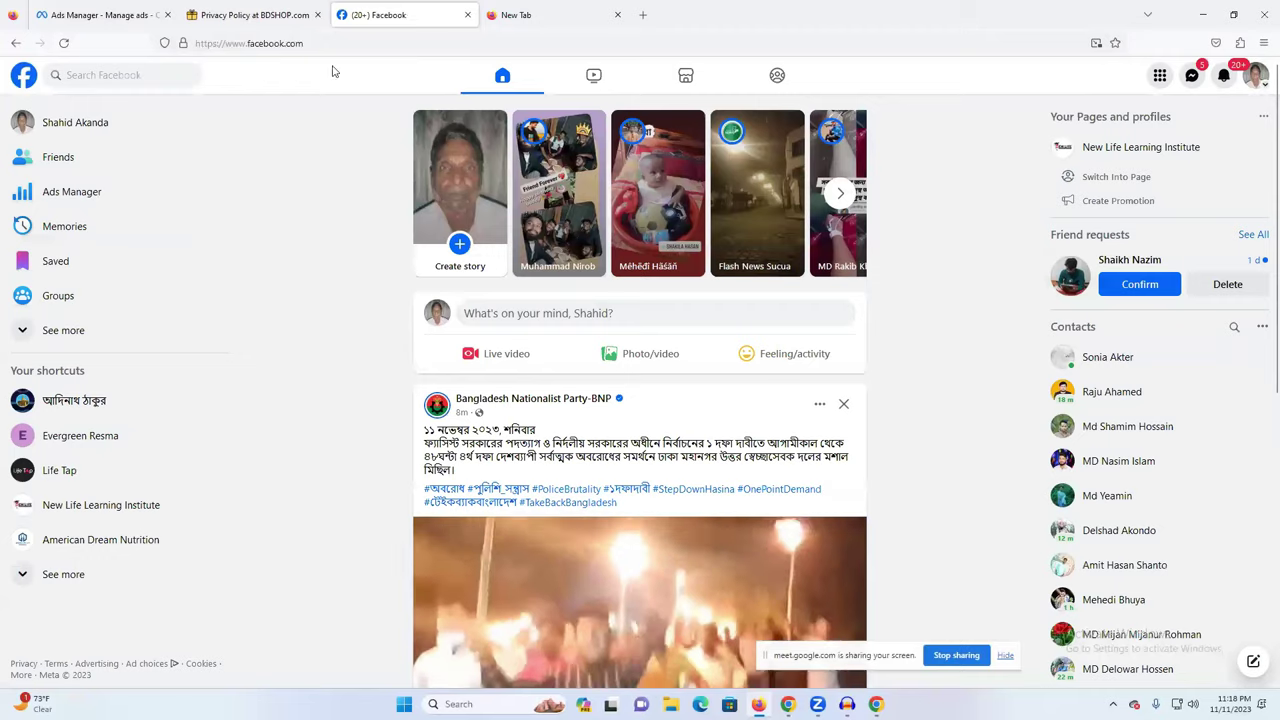
click(529, 16)
click(383, 45)
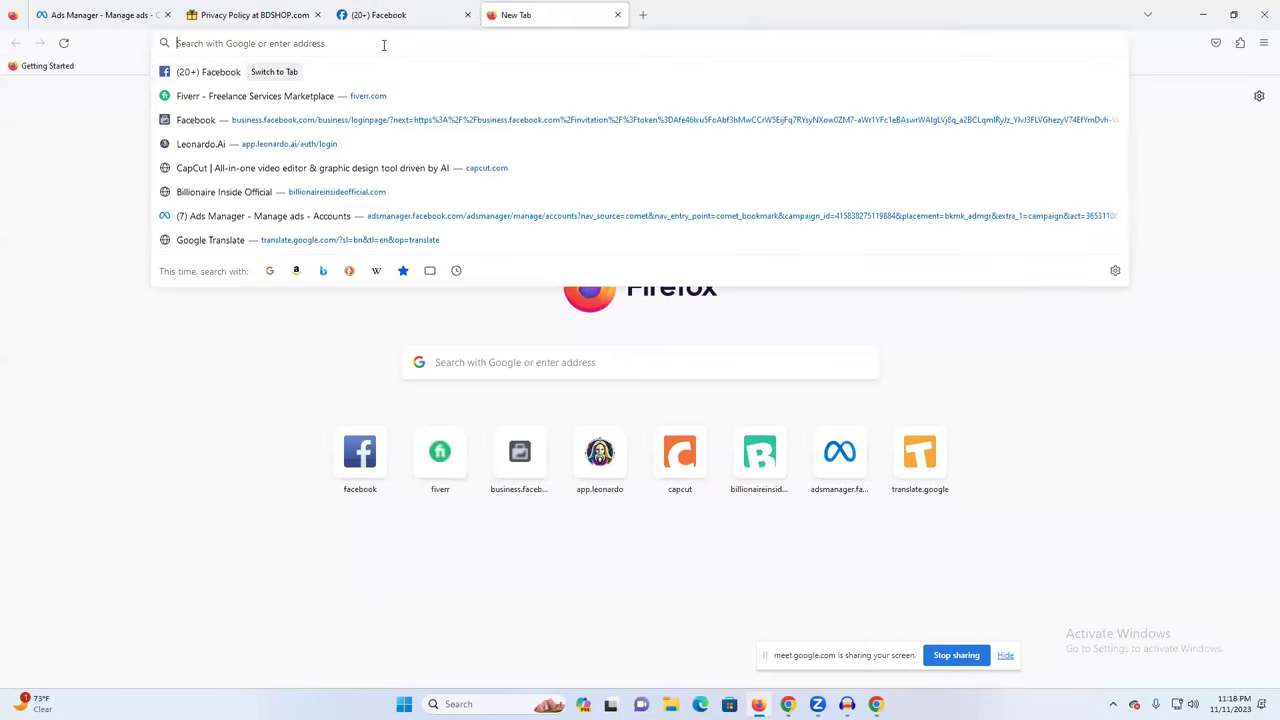
text(bui)
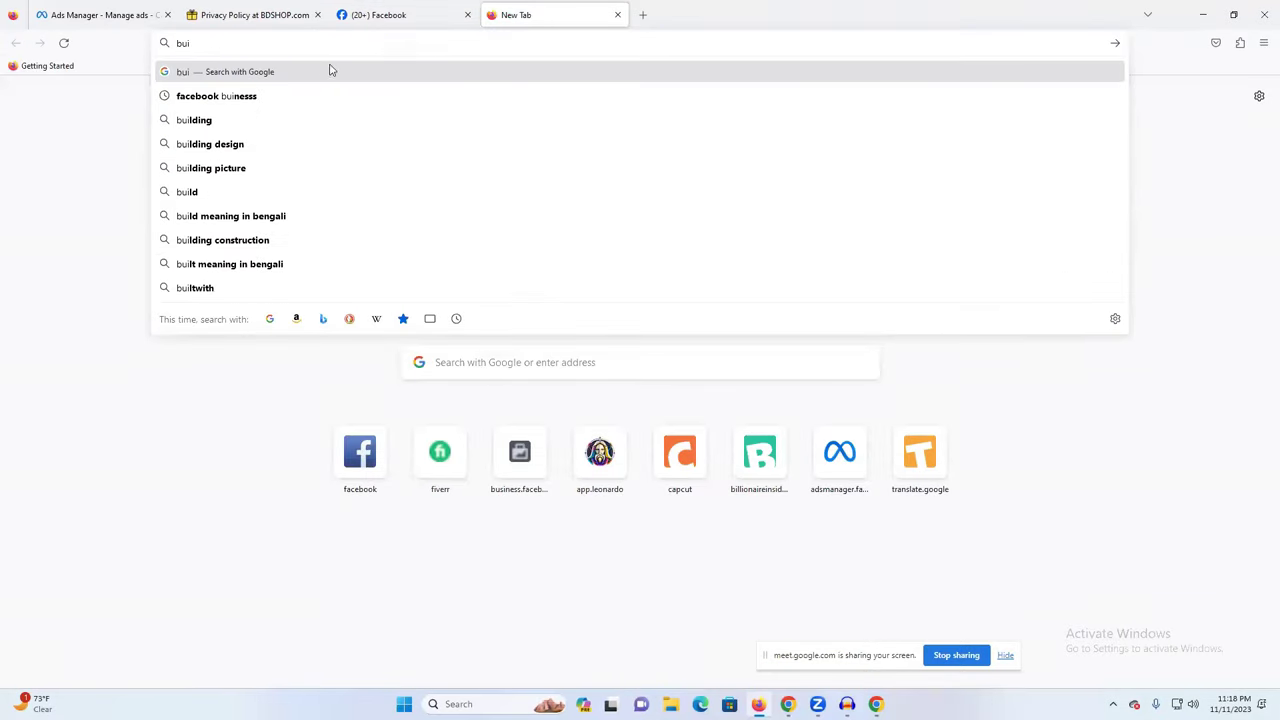
click(266, 94)
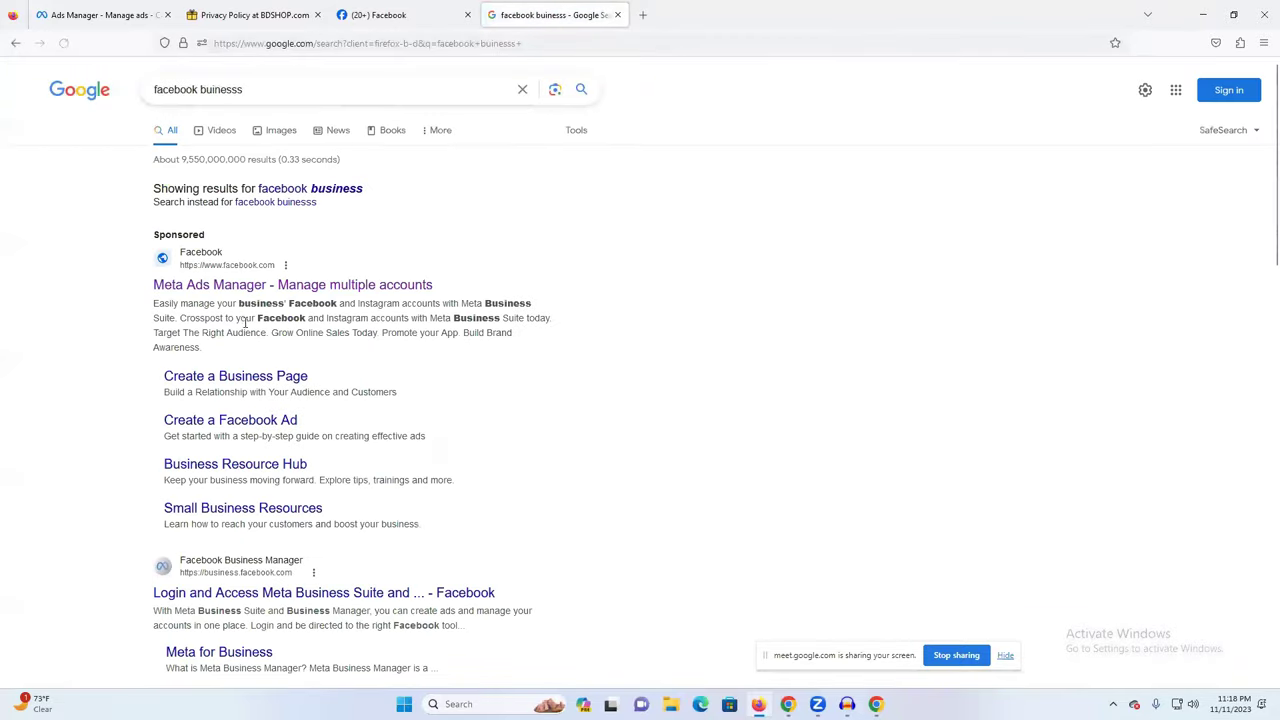
click(312, 282)
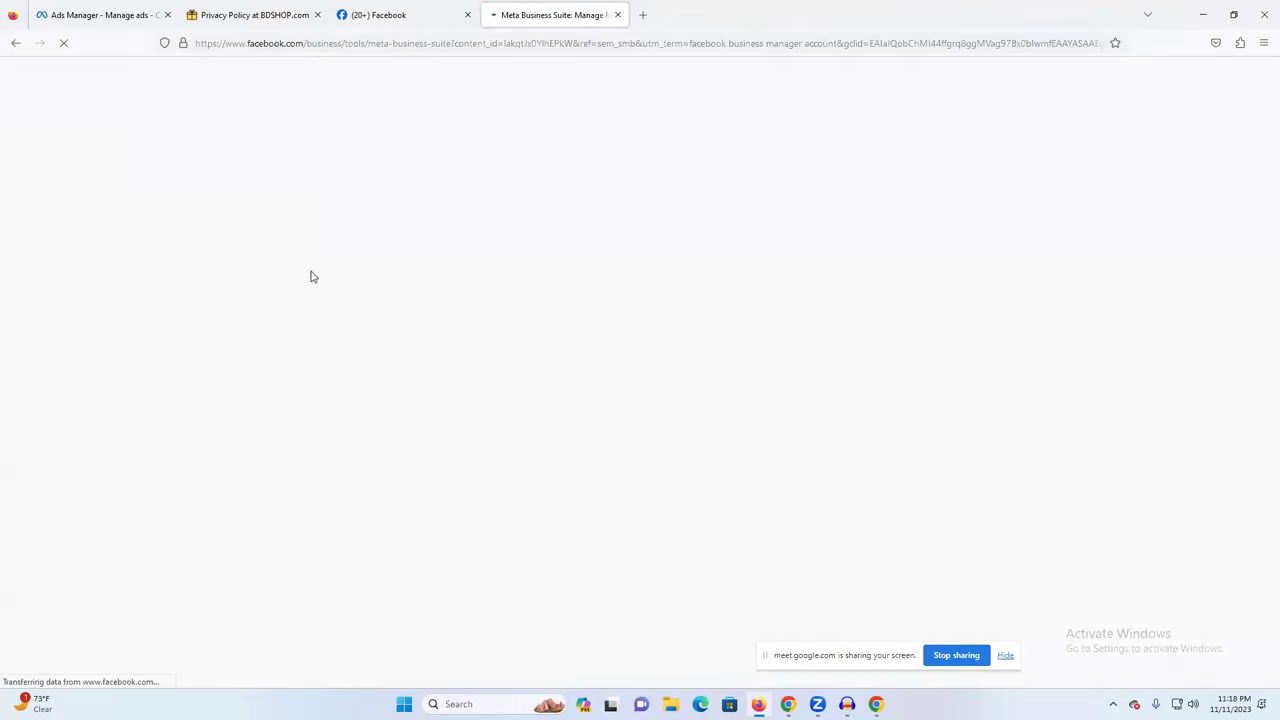
click(260, 375)
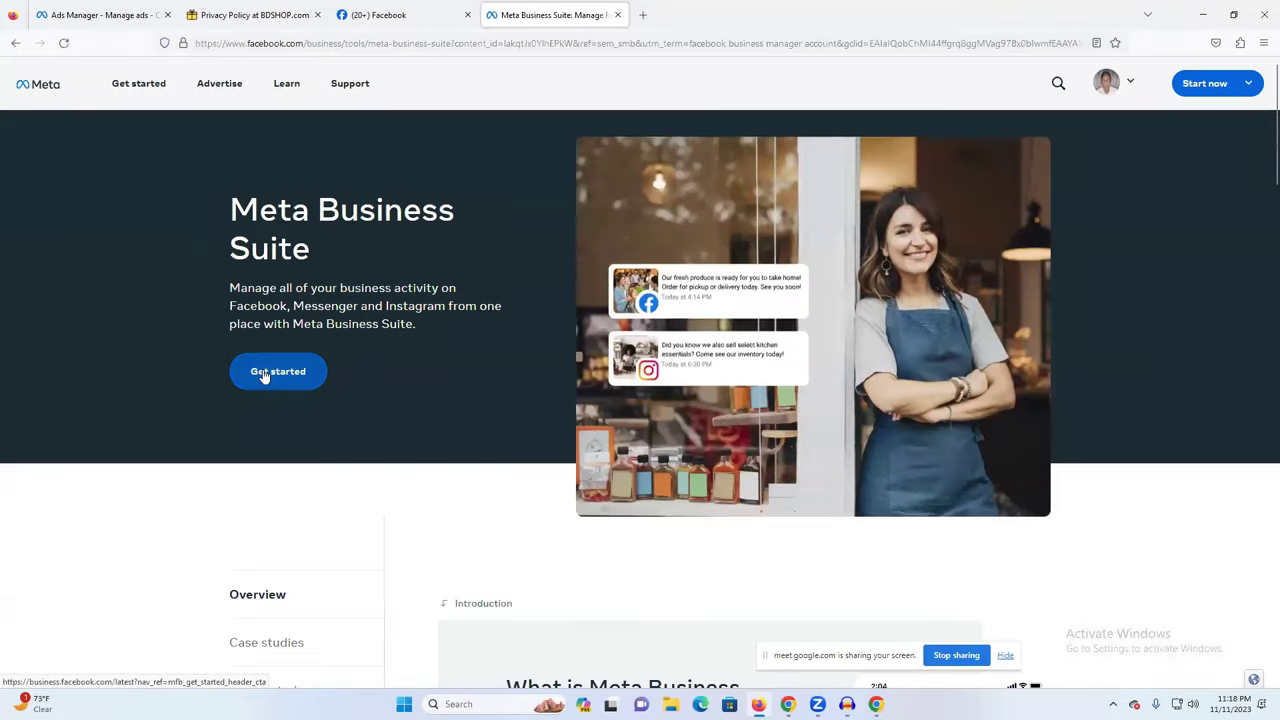
click(617, 15)
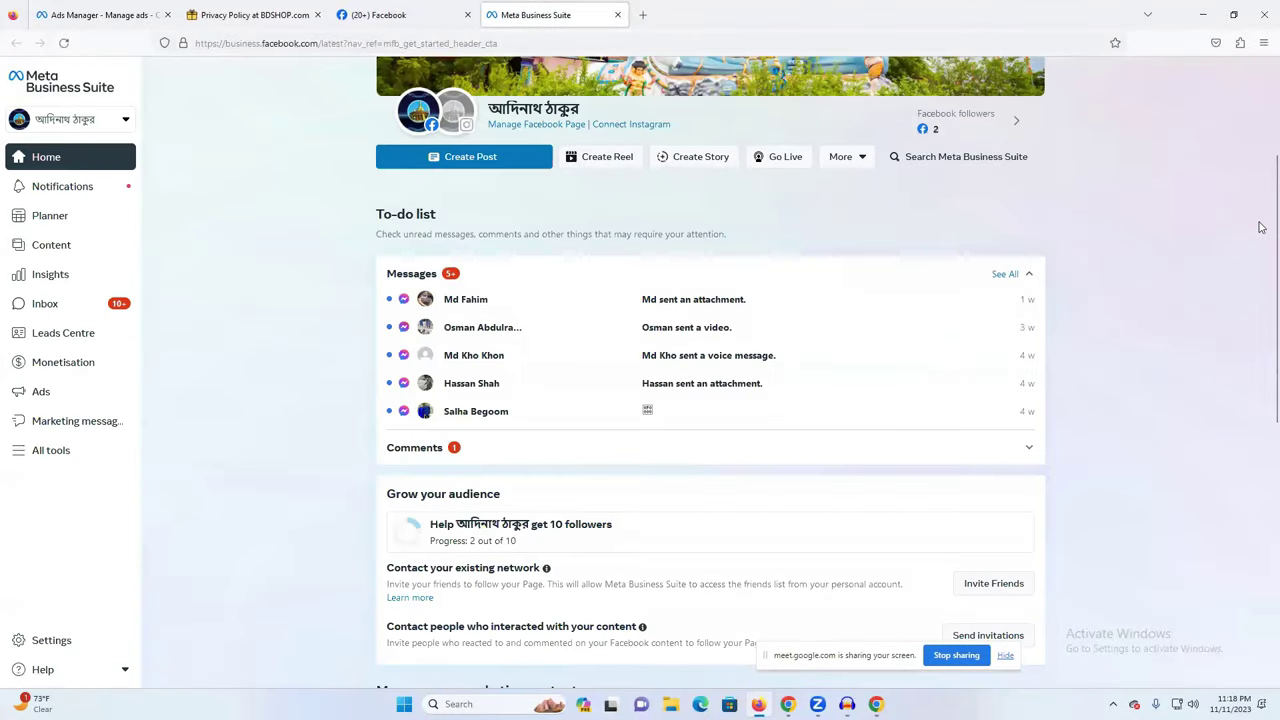
Step: Open Instant Forms from the full list of Meta Business Suite tools
scroll(850, 395, down, 4)
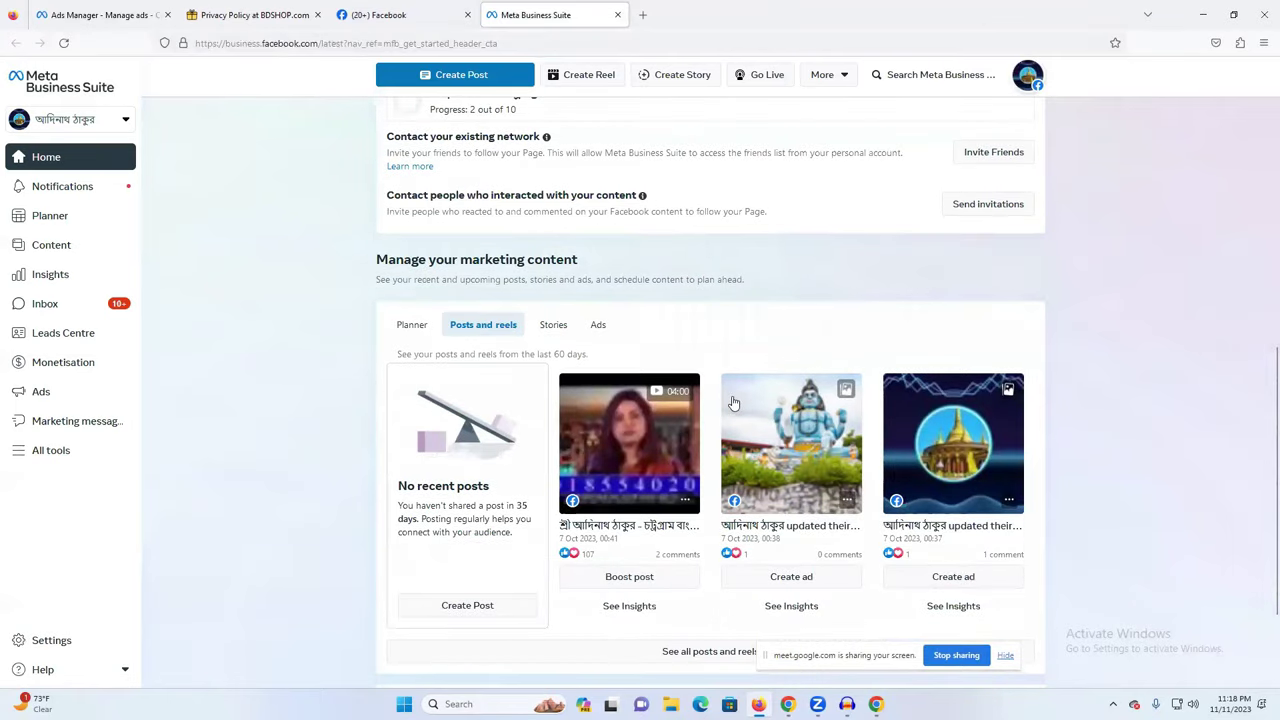
scroll(733, 402, down, 2)
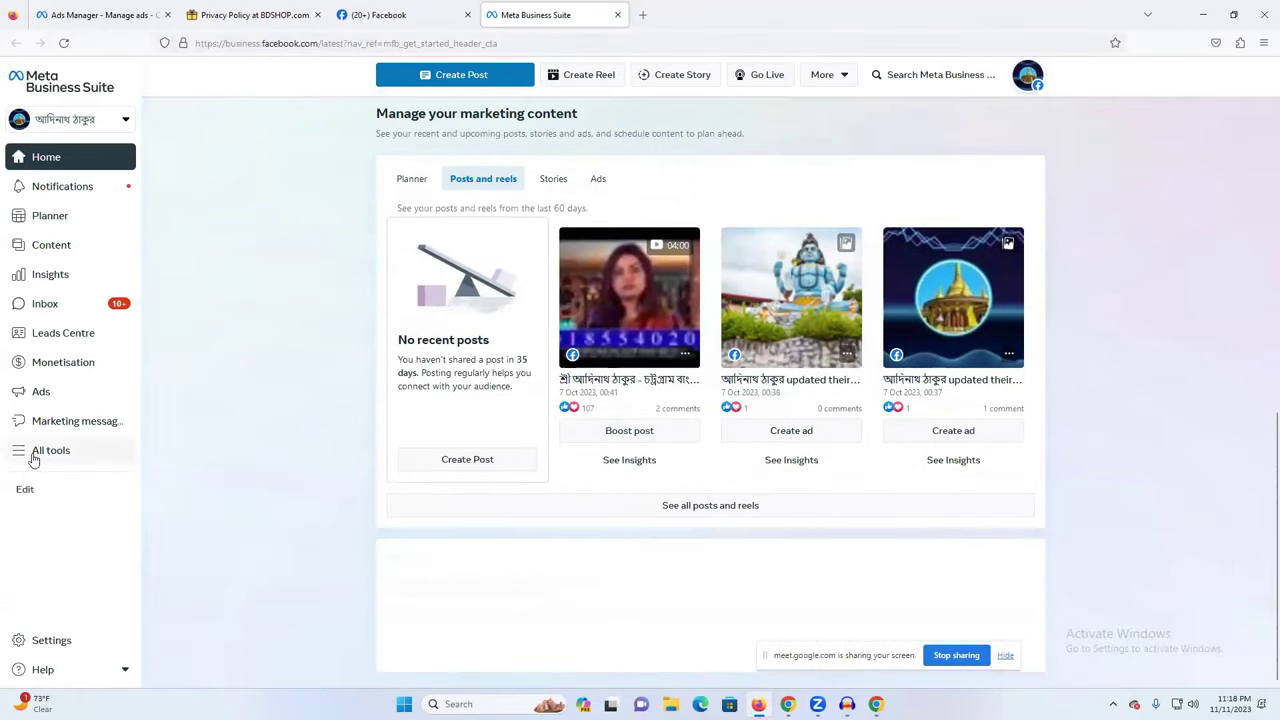
click(34, 454)
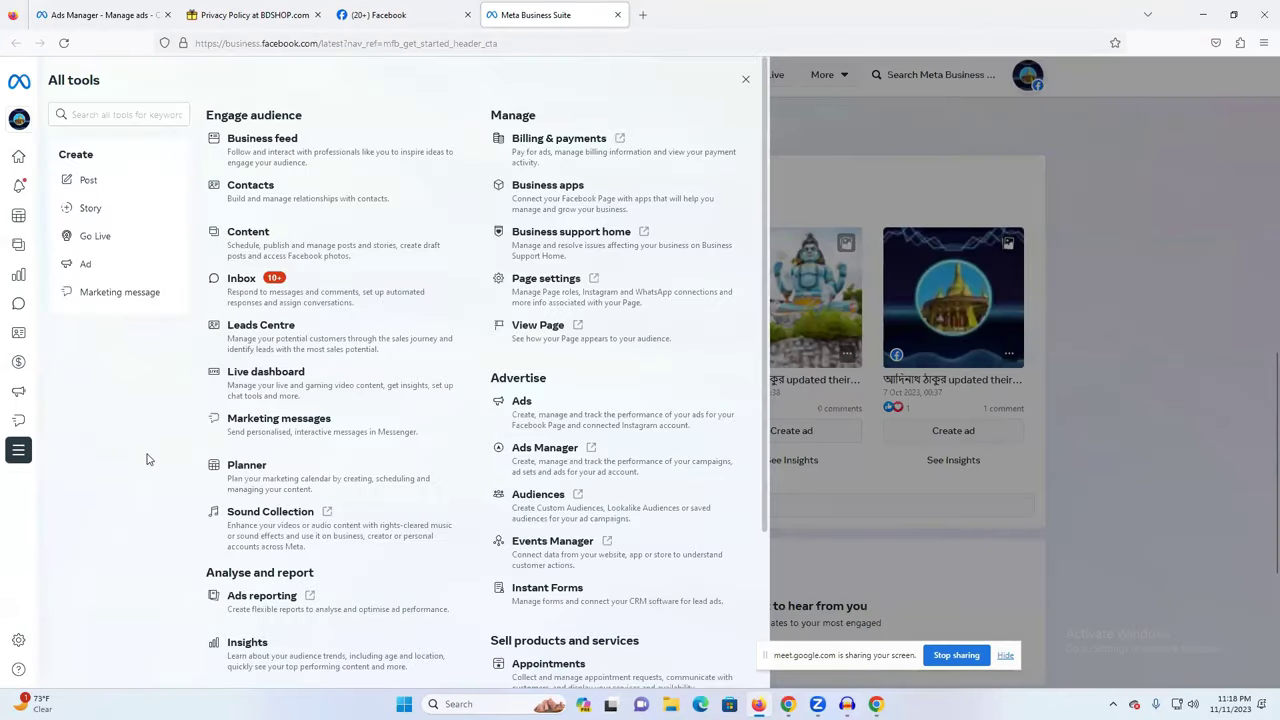
scroll(606, 404, down, 2)
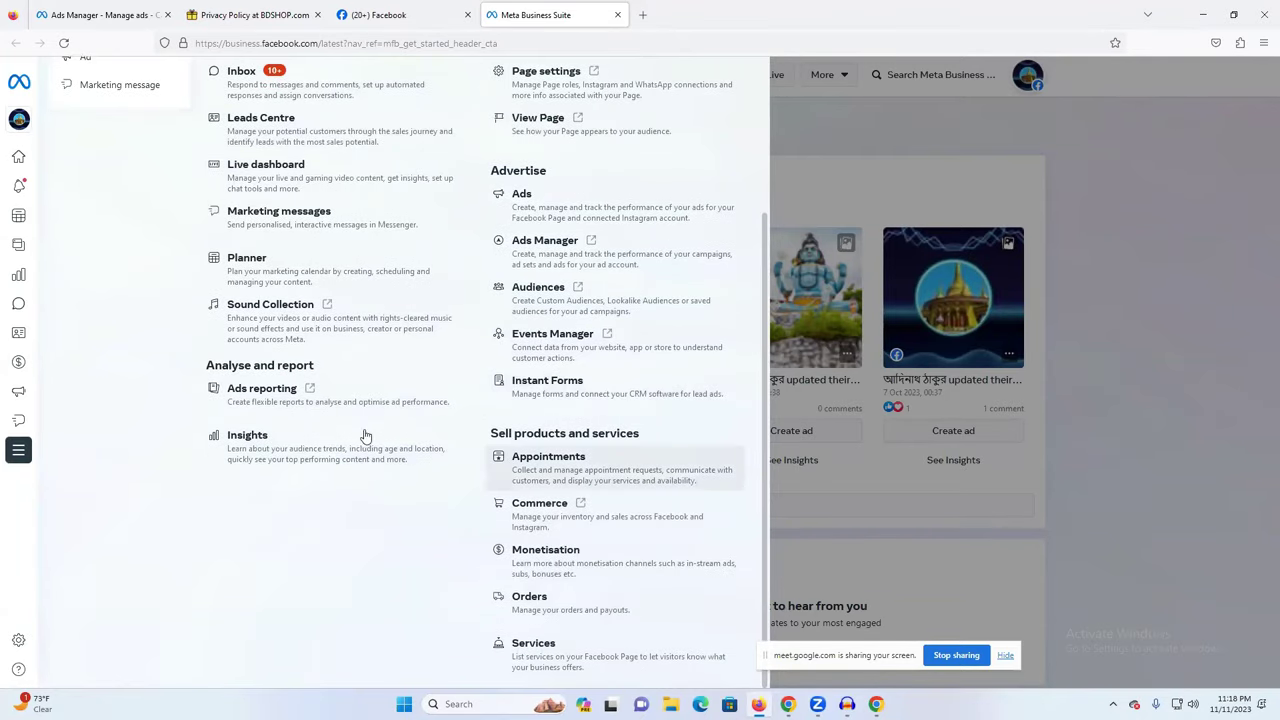
click(553, 396)
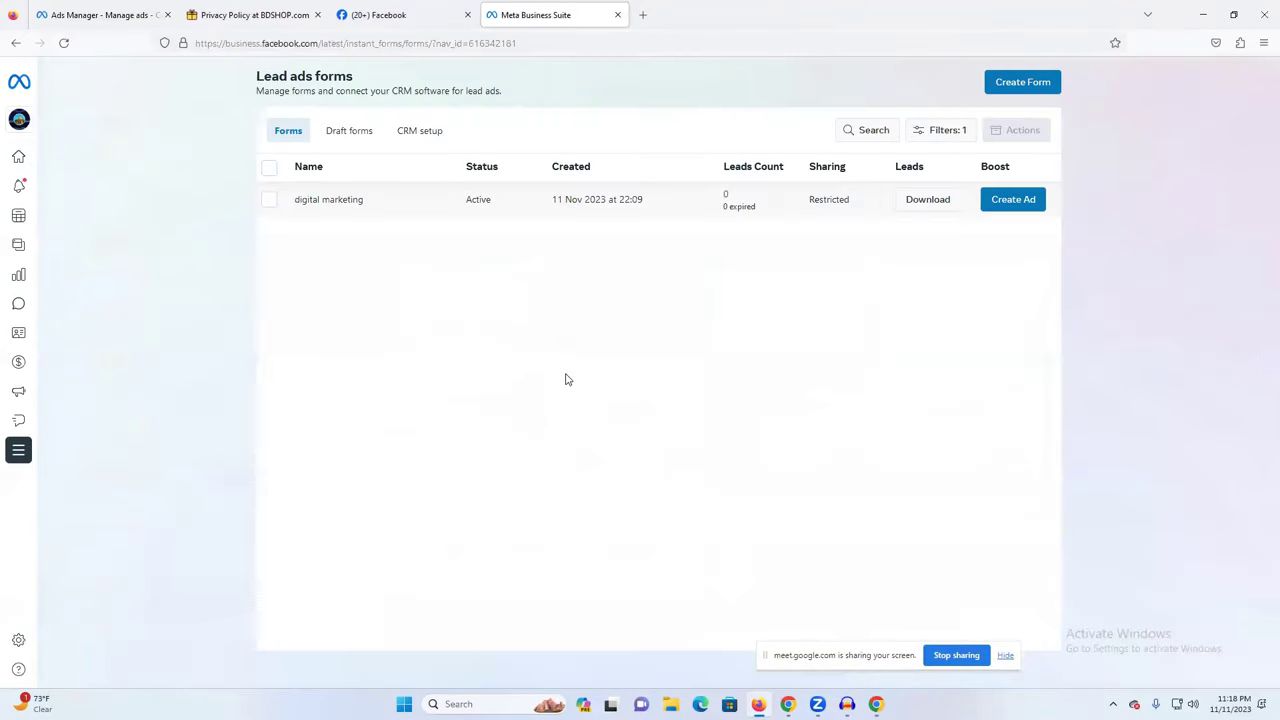
Step: Switch the lead ads forms list to the Facebook Page used for the published ad and check the Leads Count column
click(22, 124)
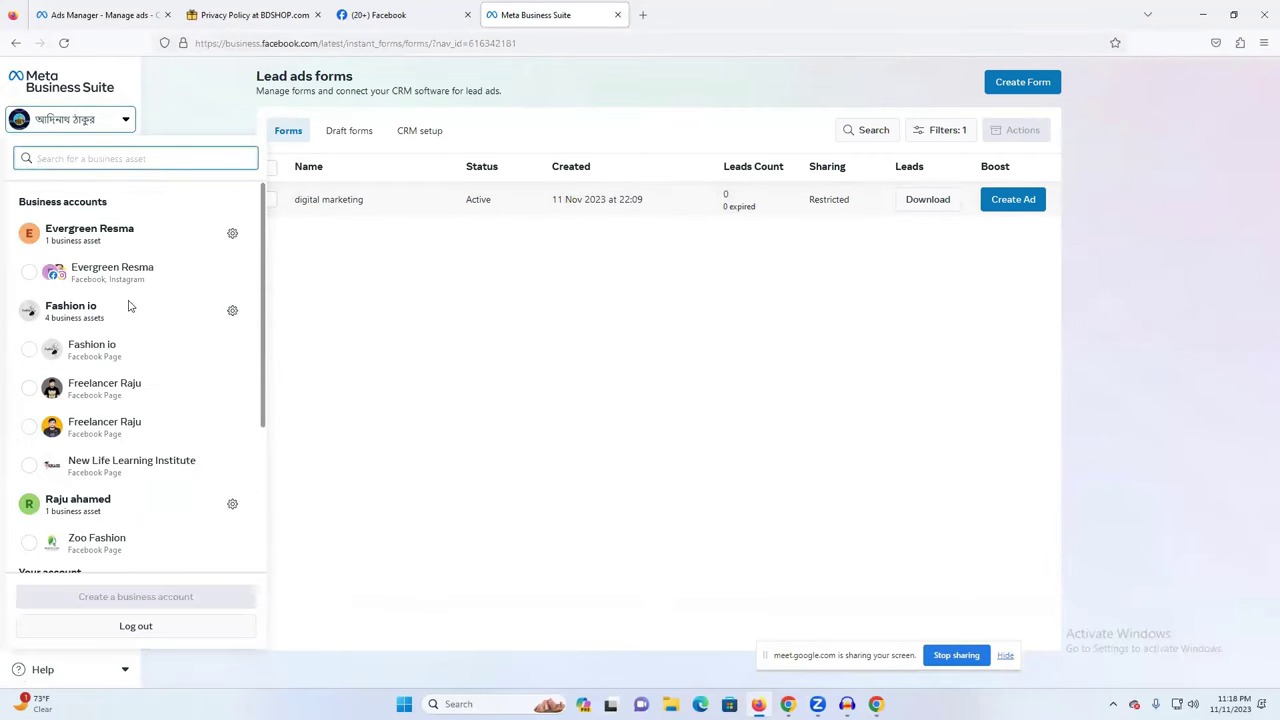
click(152, 430)
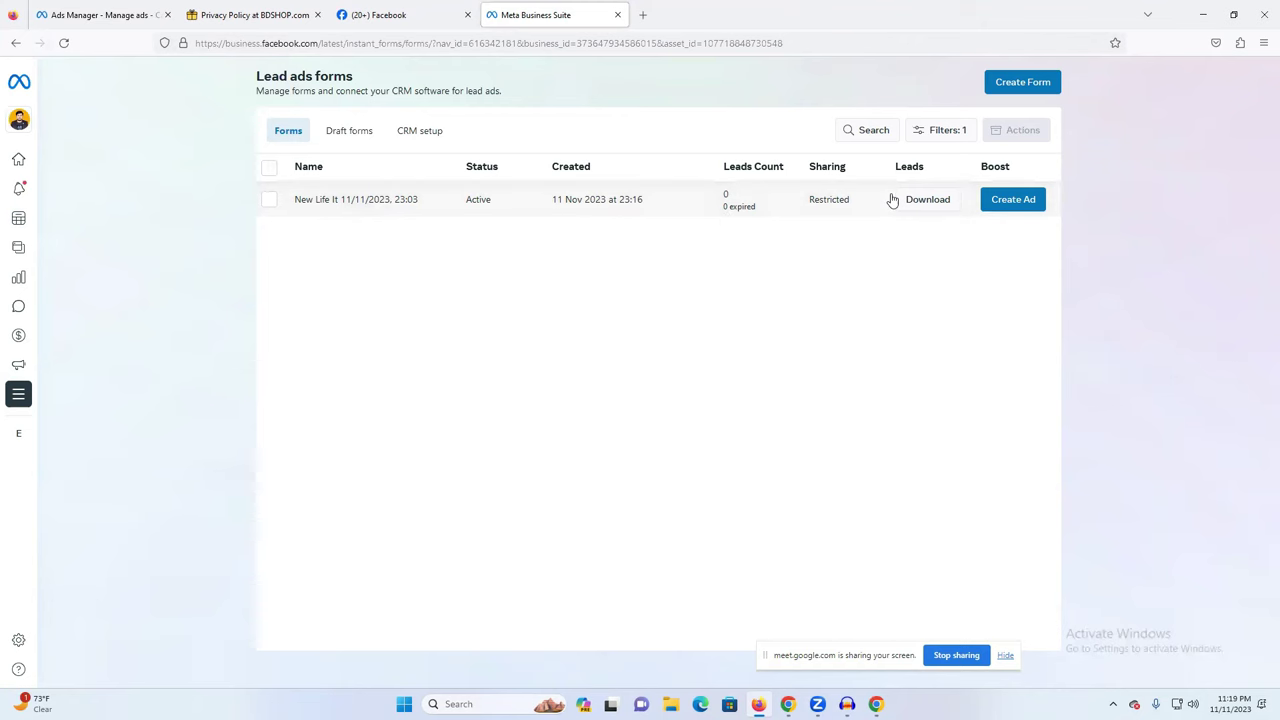
drag(729, 167, 788, 167)
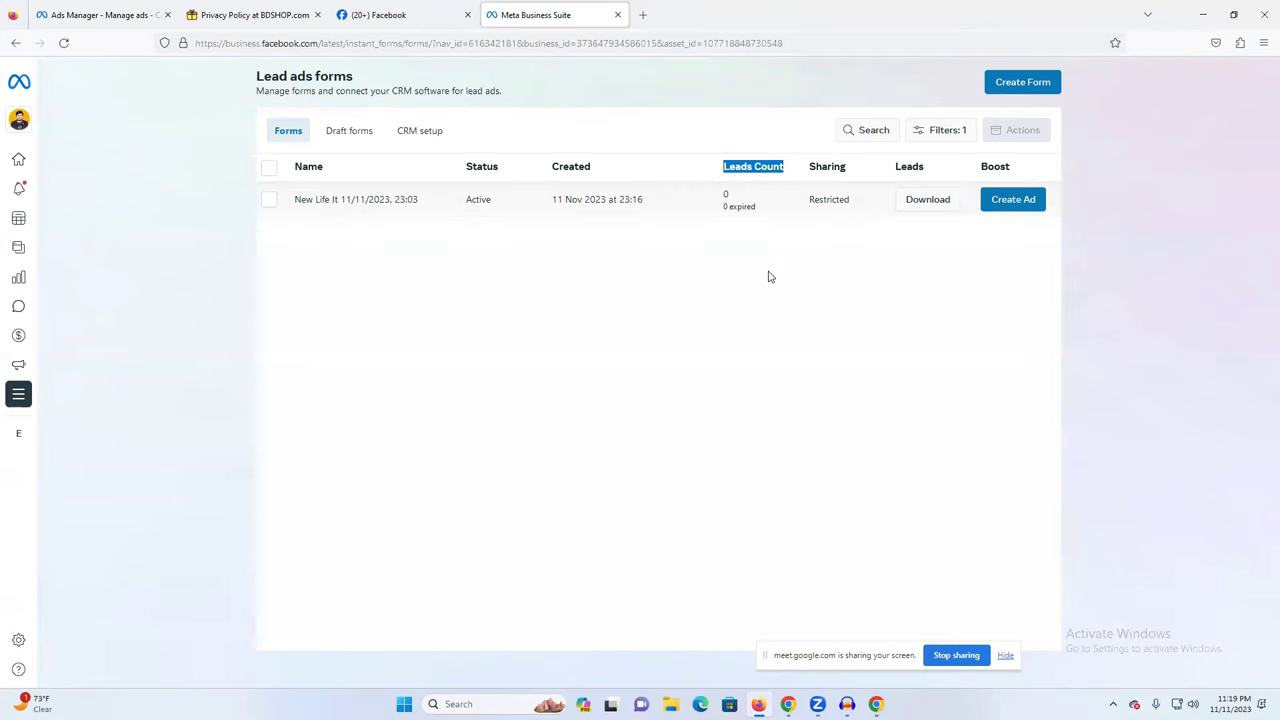
Step: Download the new leads of the form "New Life It 11/11/2023, 23:03" as both CSV and XLS files
click(928, 200)
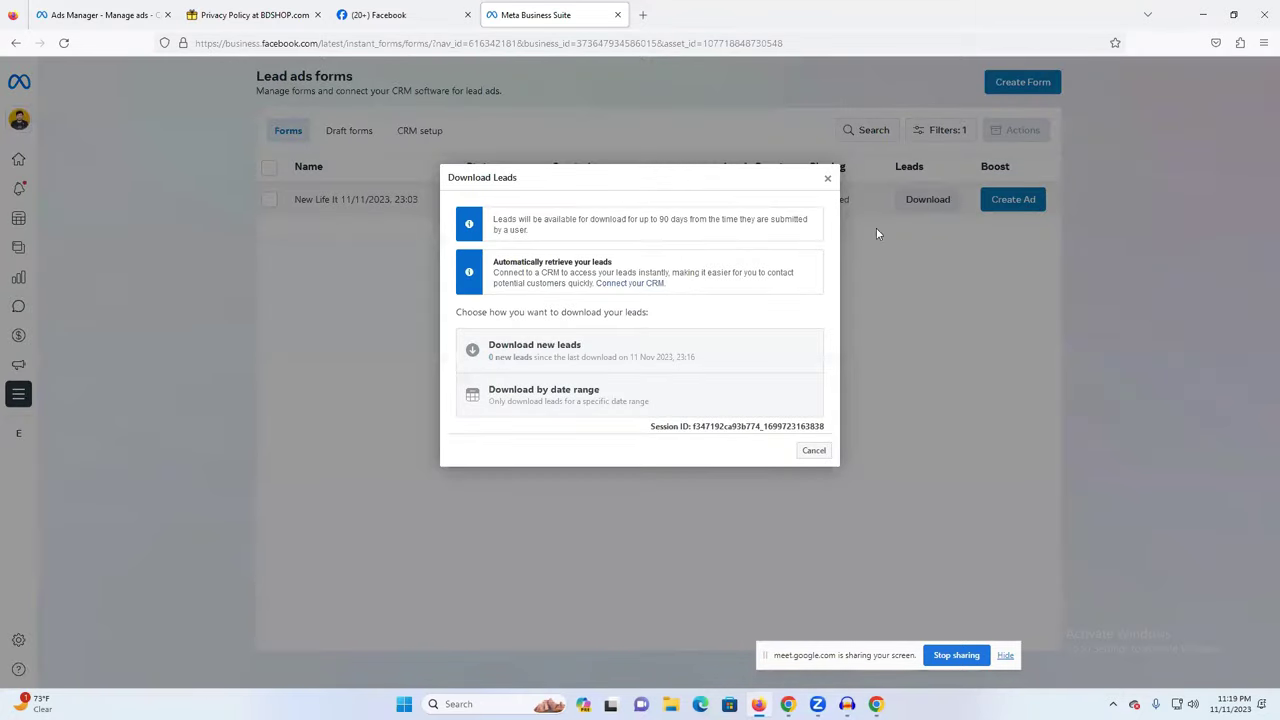
click(552, 352)
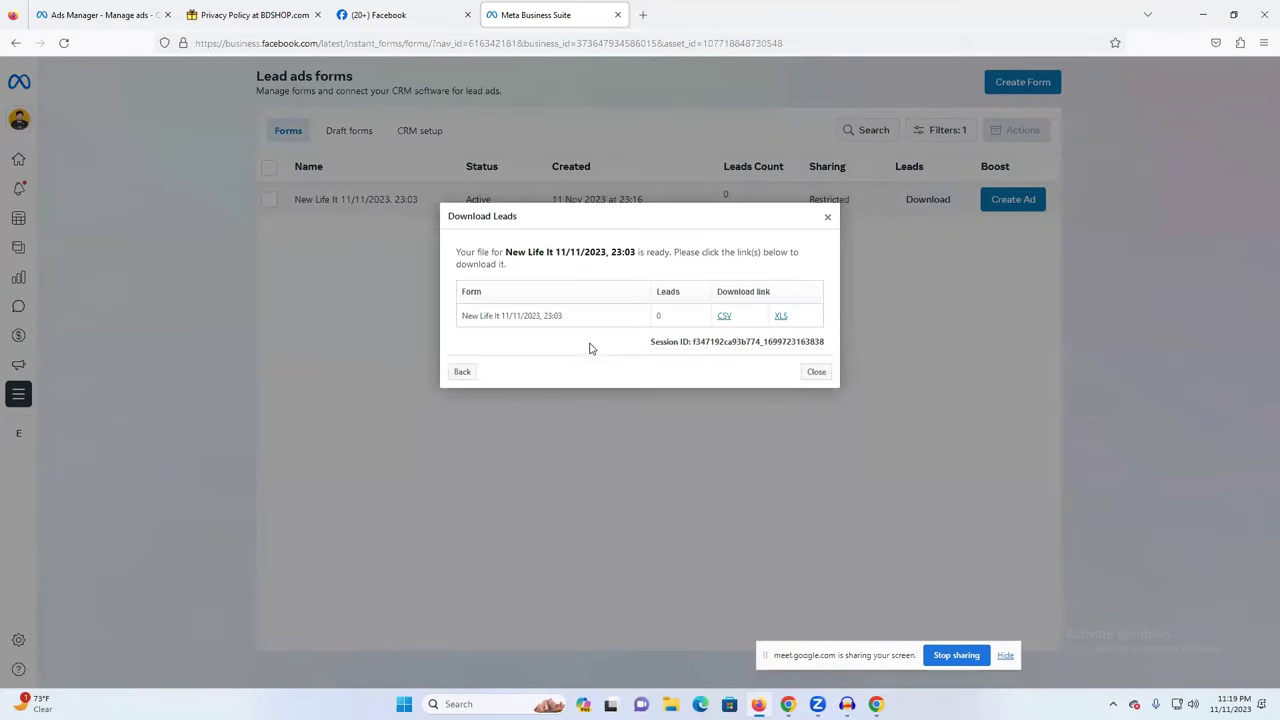
click(724, 316)
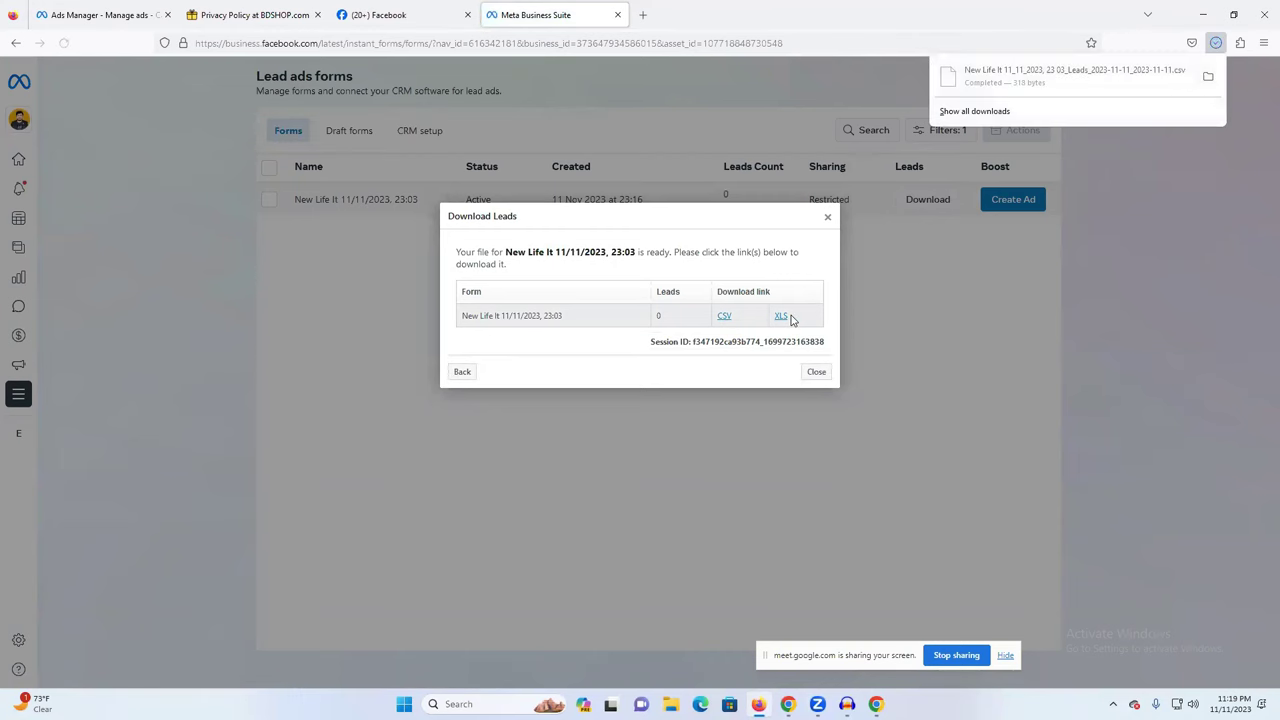
click(780, 316)
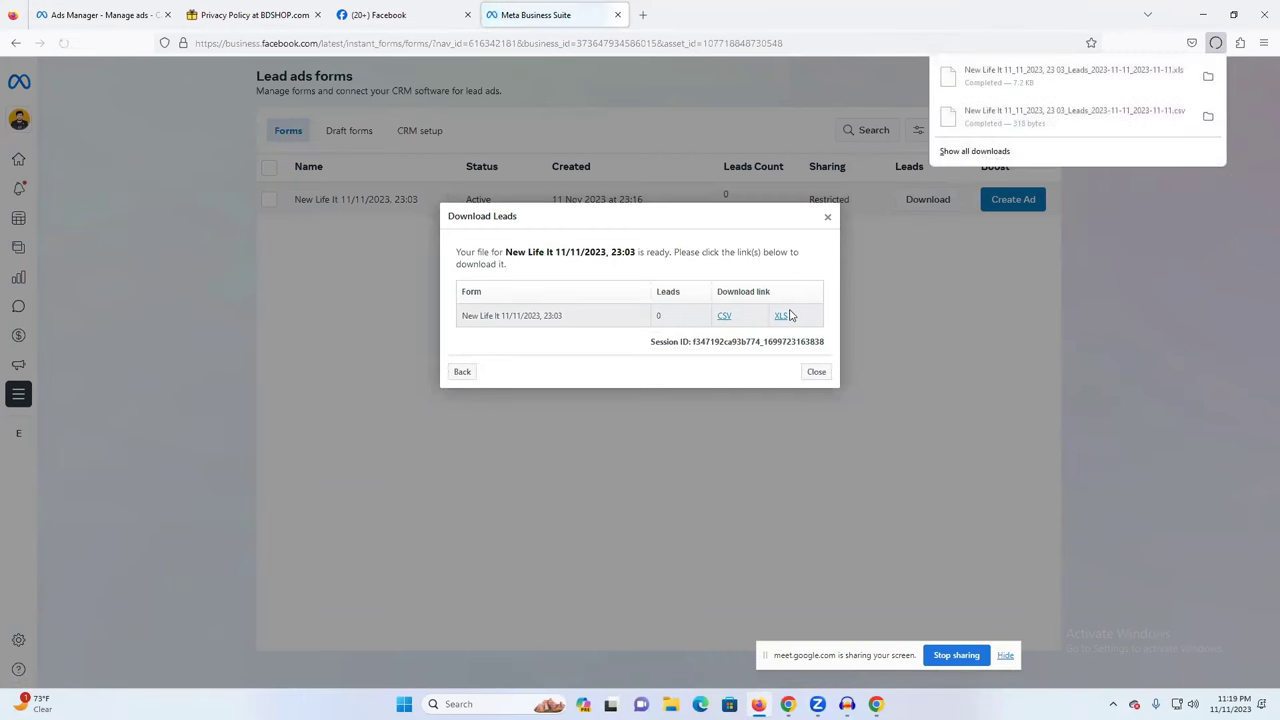
Step: Try to open the downloaded XLS leads file and dismiss the app selection
click(1043, 80)
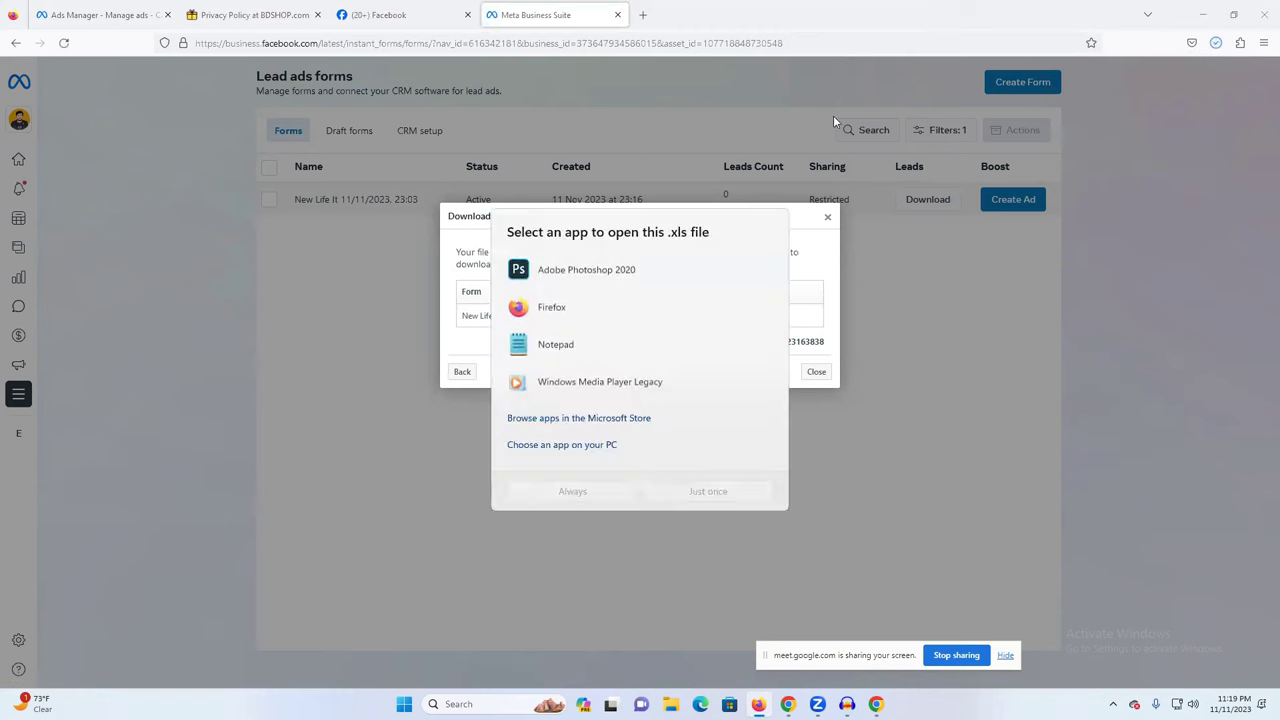
click(980, 416)
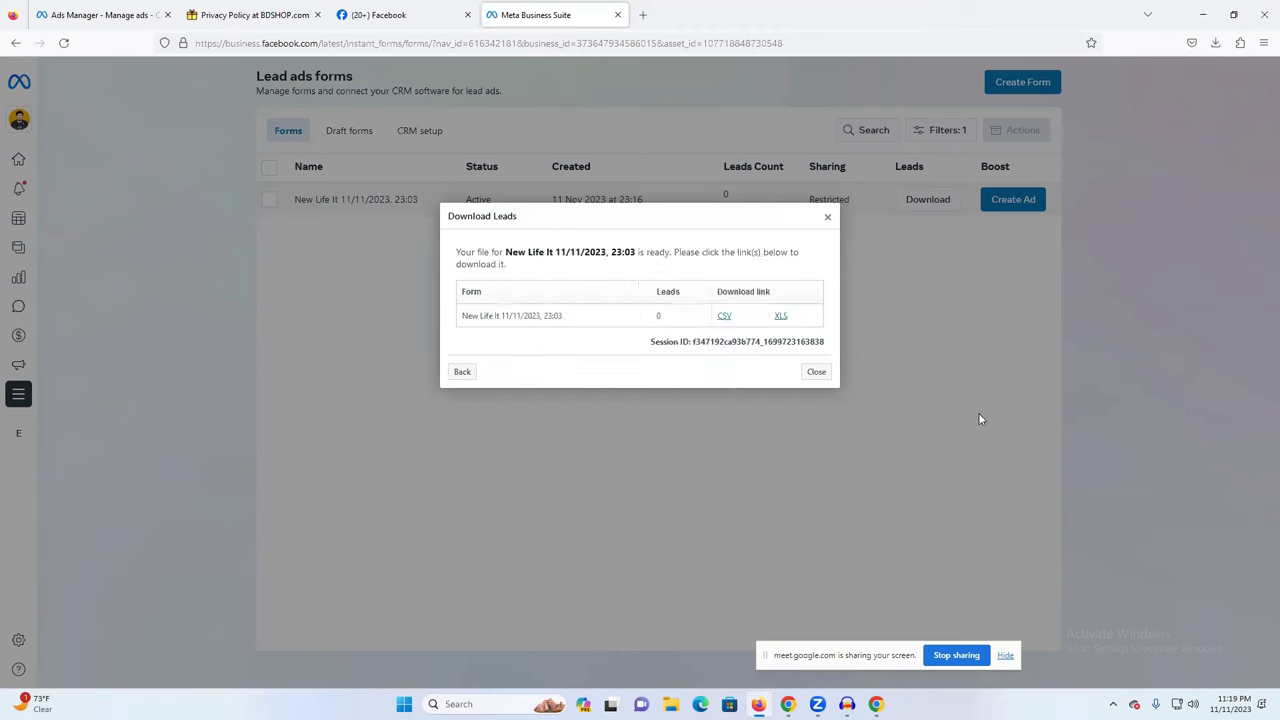
click(980, 416)
Step: Switch to Chrome and open Google Drive in a new tab under the second signed-in Google account
key(alt+Tab)
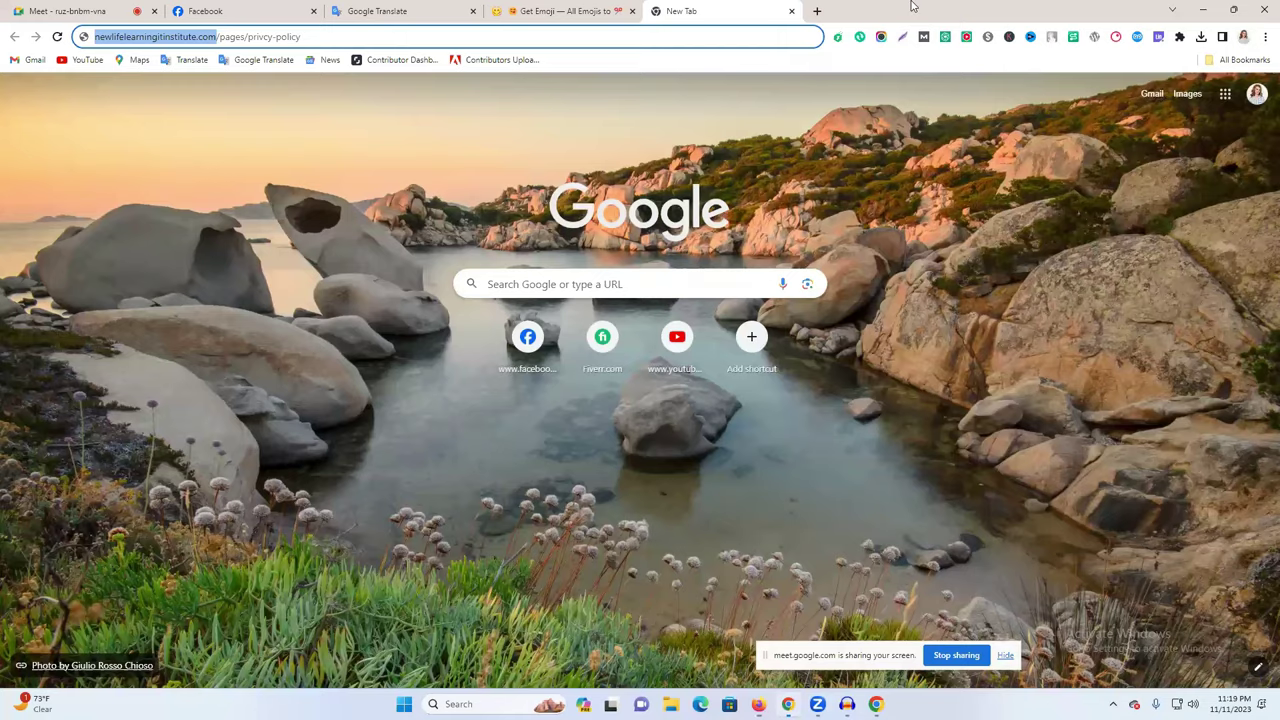
click(818, 13)
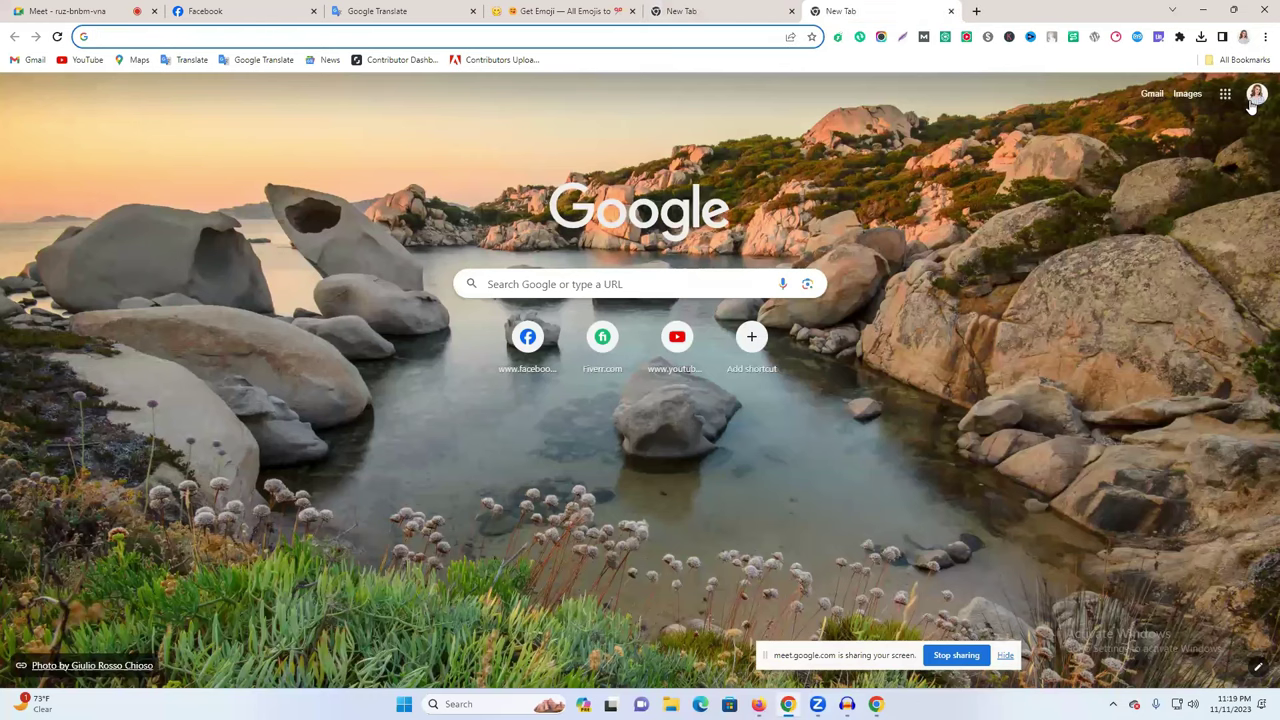
click(1256, 95)
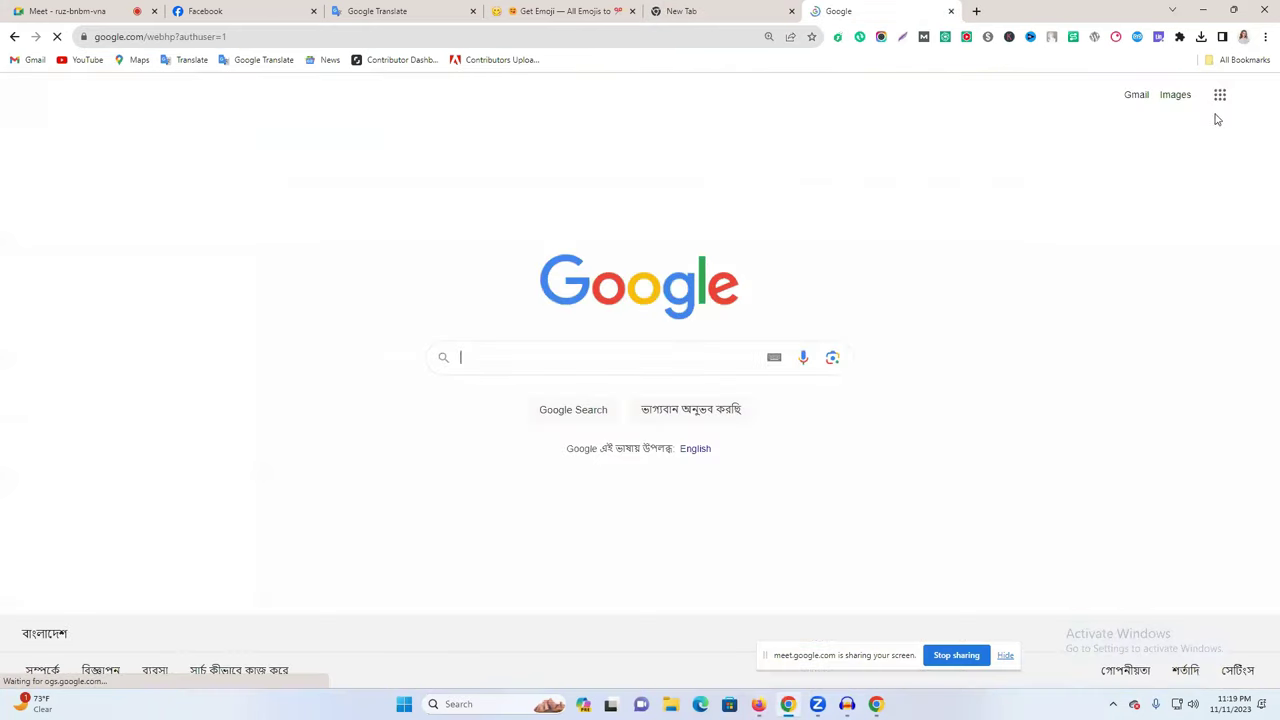
click(1220, 94)
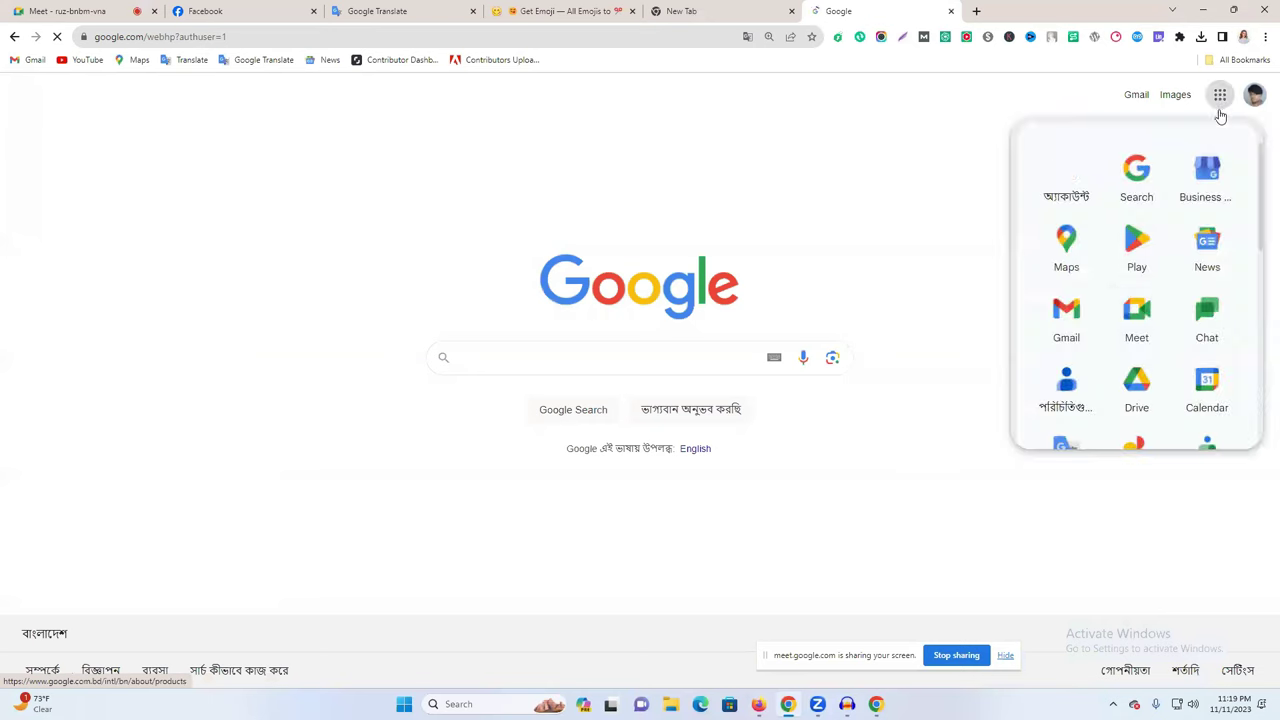
click(1155, 383)
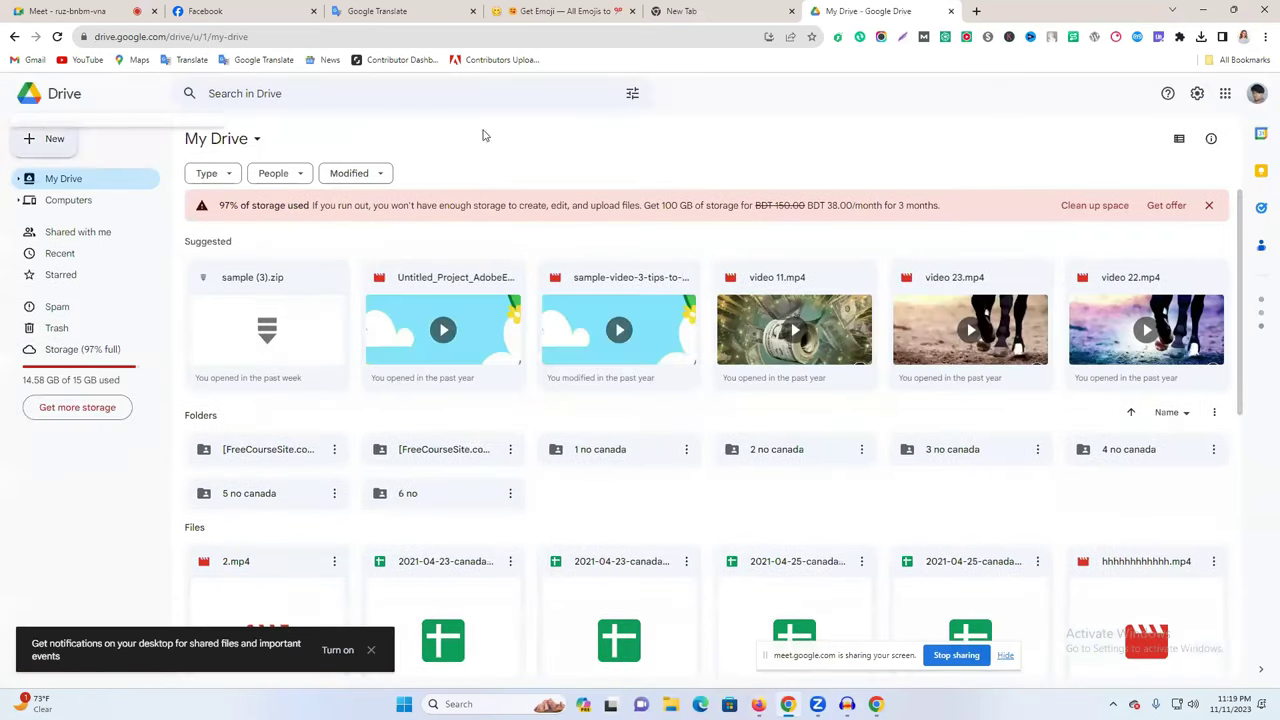
click(50, 138)
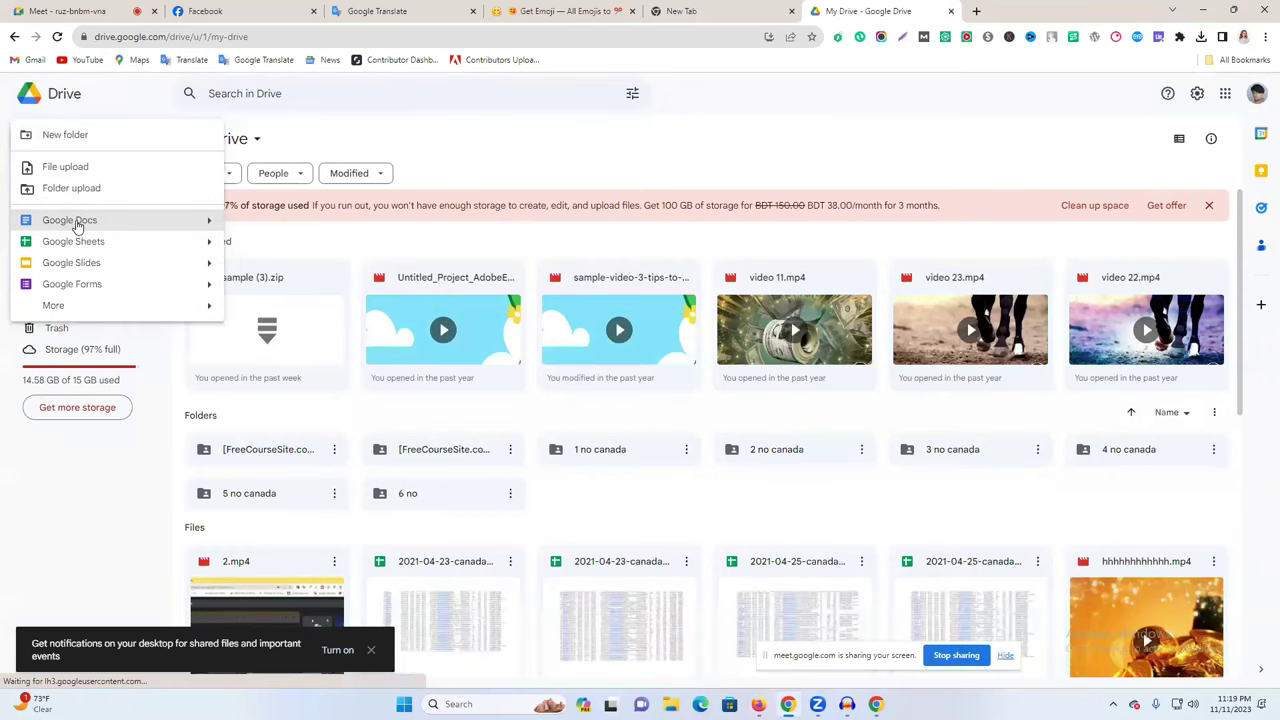
click(81, 248)
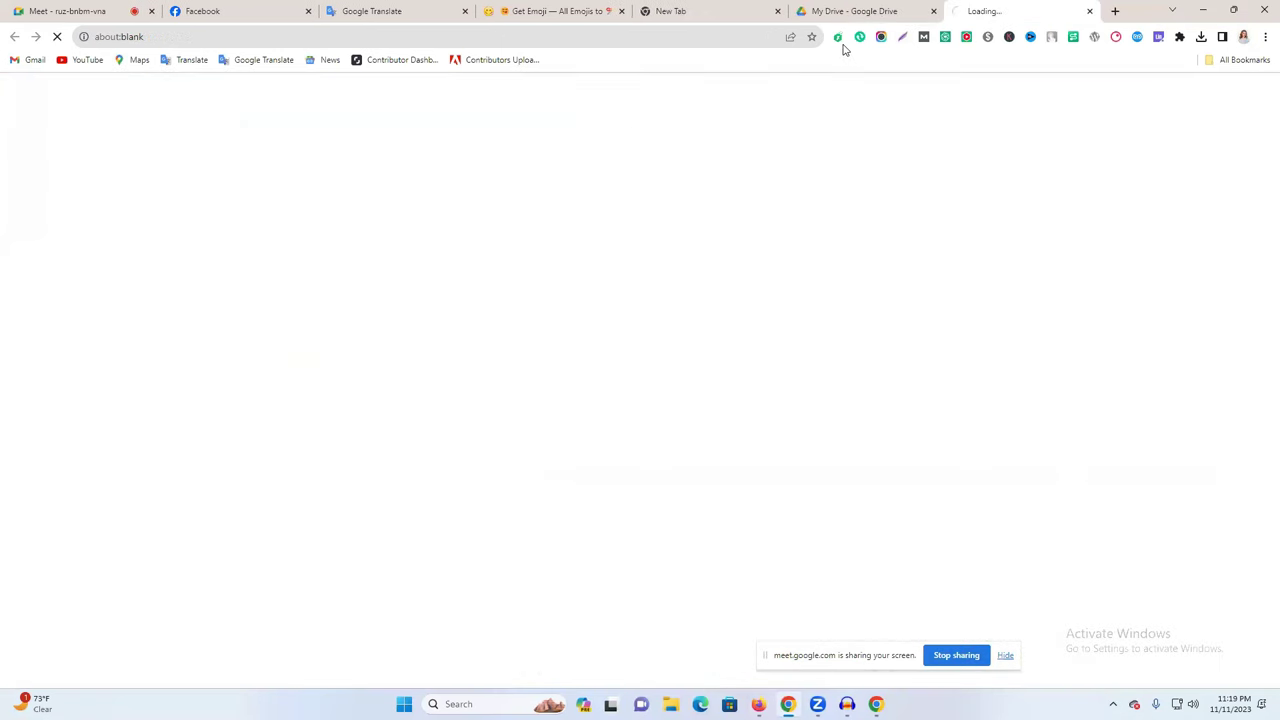
click(1089, 11)
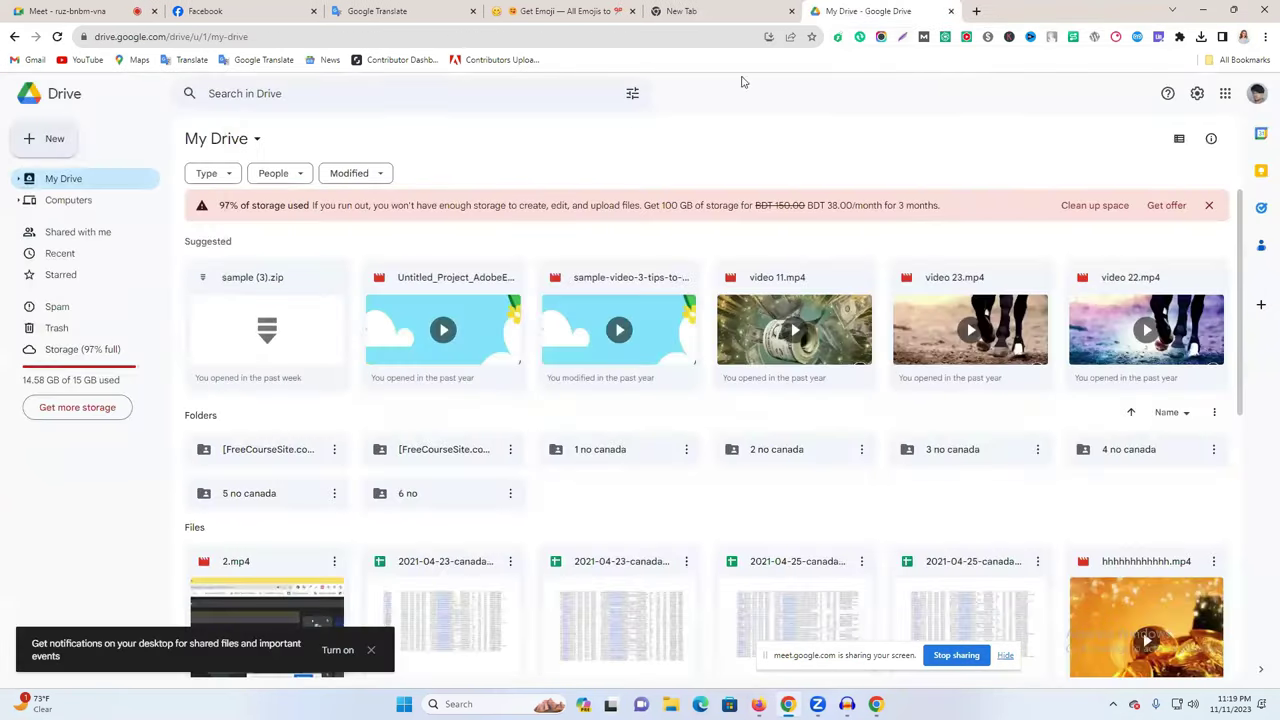
Step: Upload the two downloaded "New Life It 11_11_2023, 23 03_Leads" files from the Downloads folder to My Drive
click(50, 146)
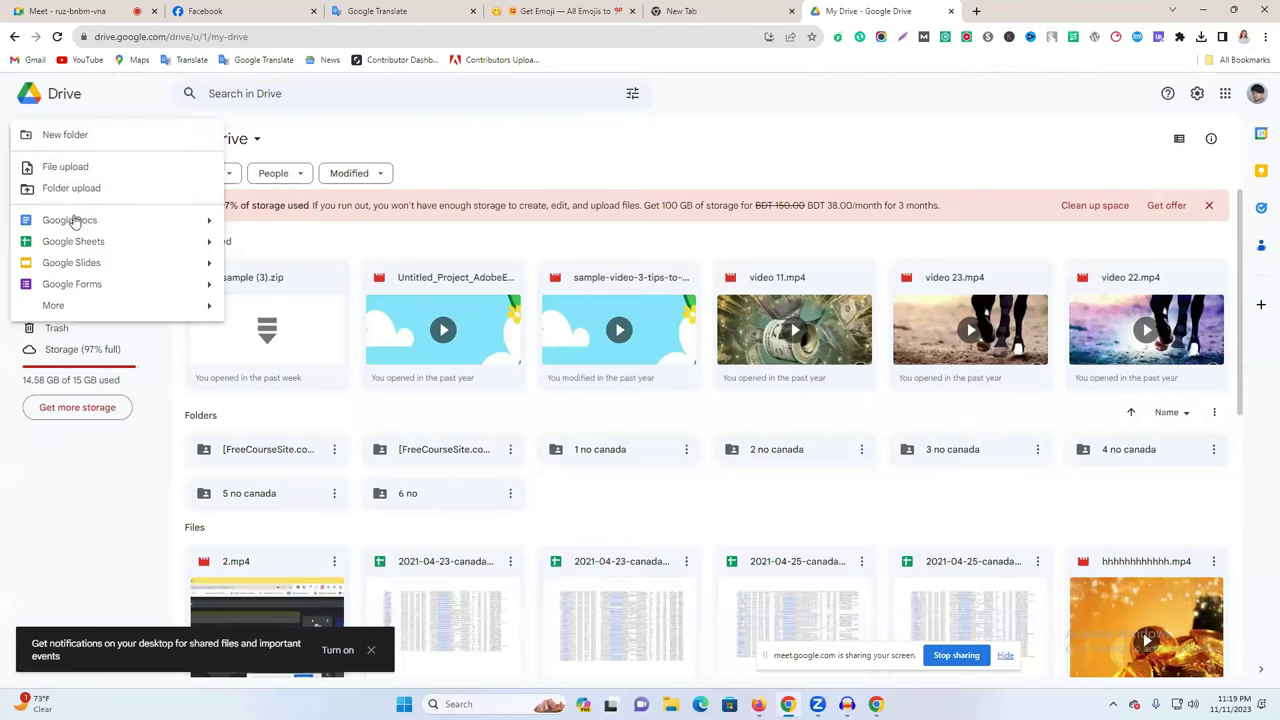
click(81, 166)
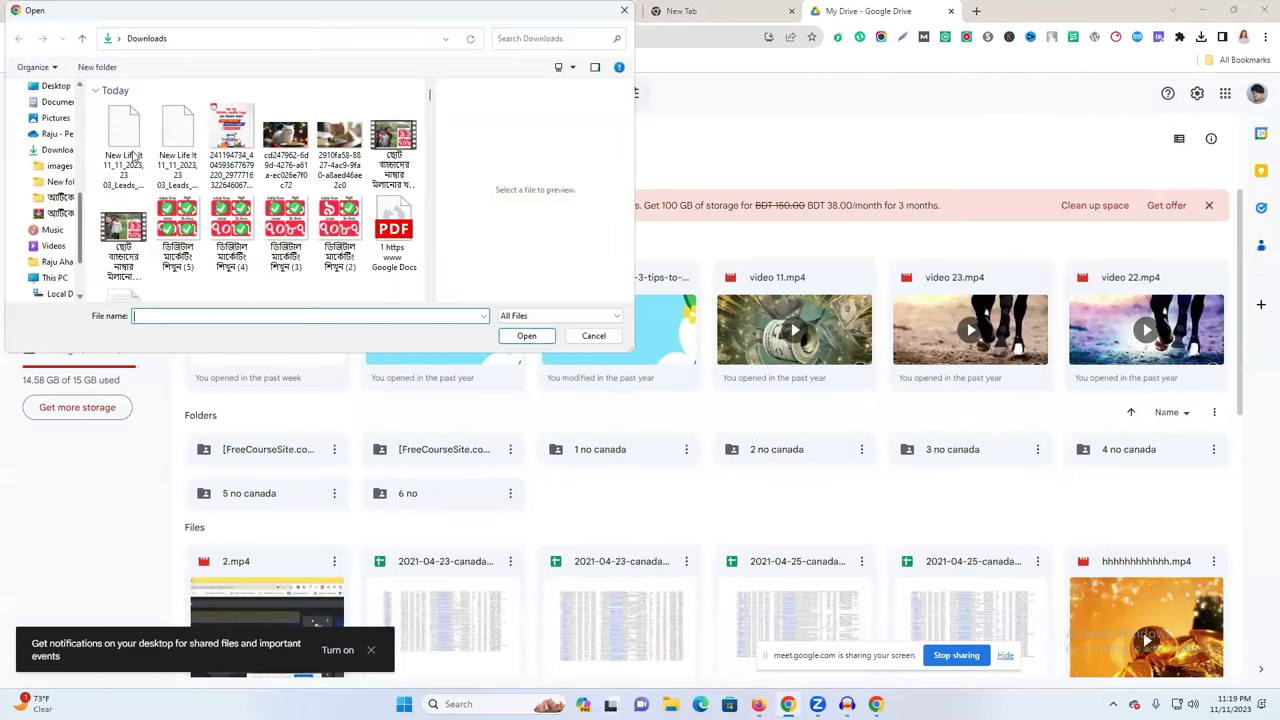
click(123, 145)
drag(91, 133, 157, 138)
click(526, 335)
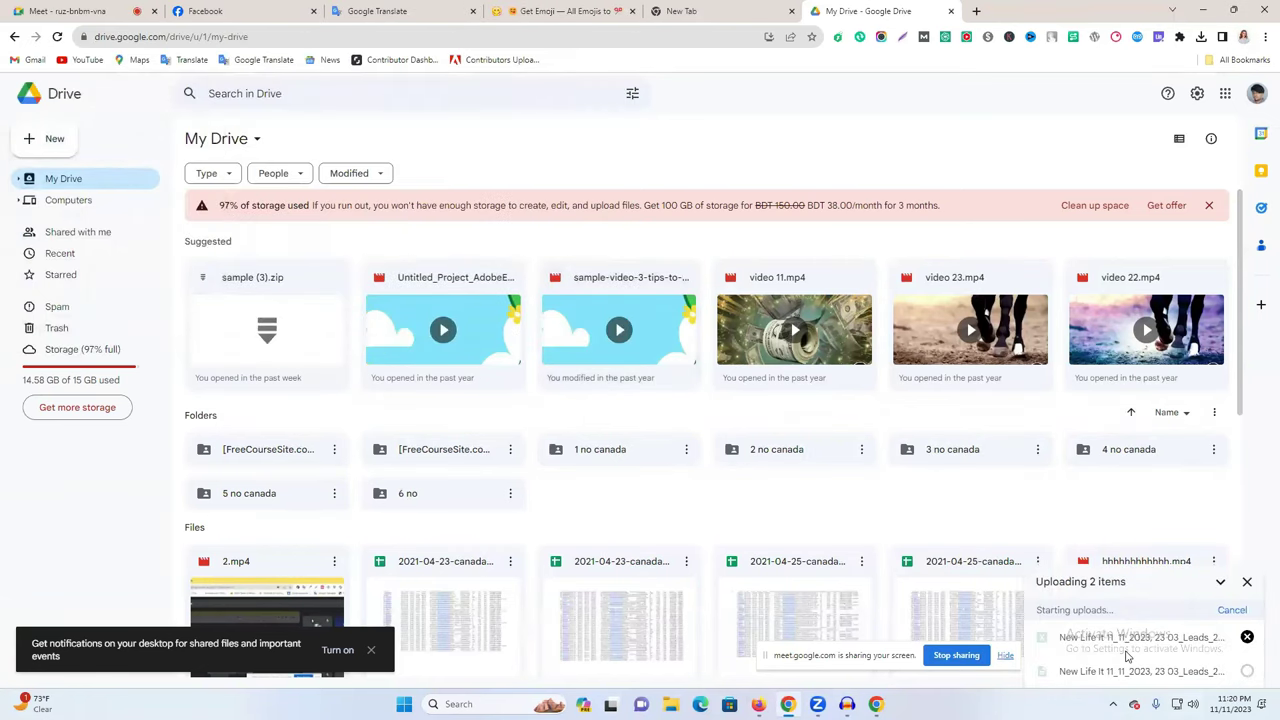
Step: Try to open the uploaded XLS leads file in Google Sheets, and return to My Drive
click(1093, 645)
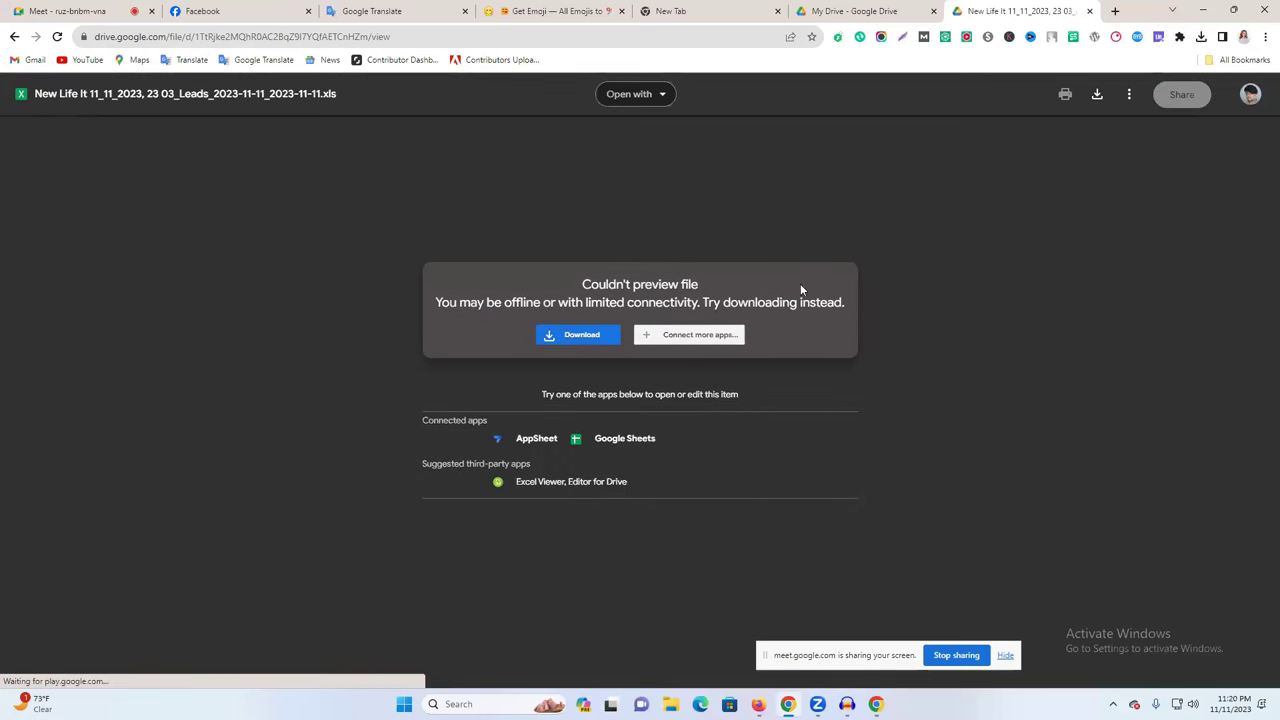
click(14, 36)
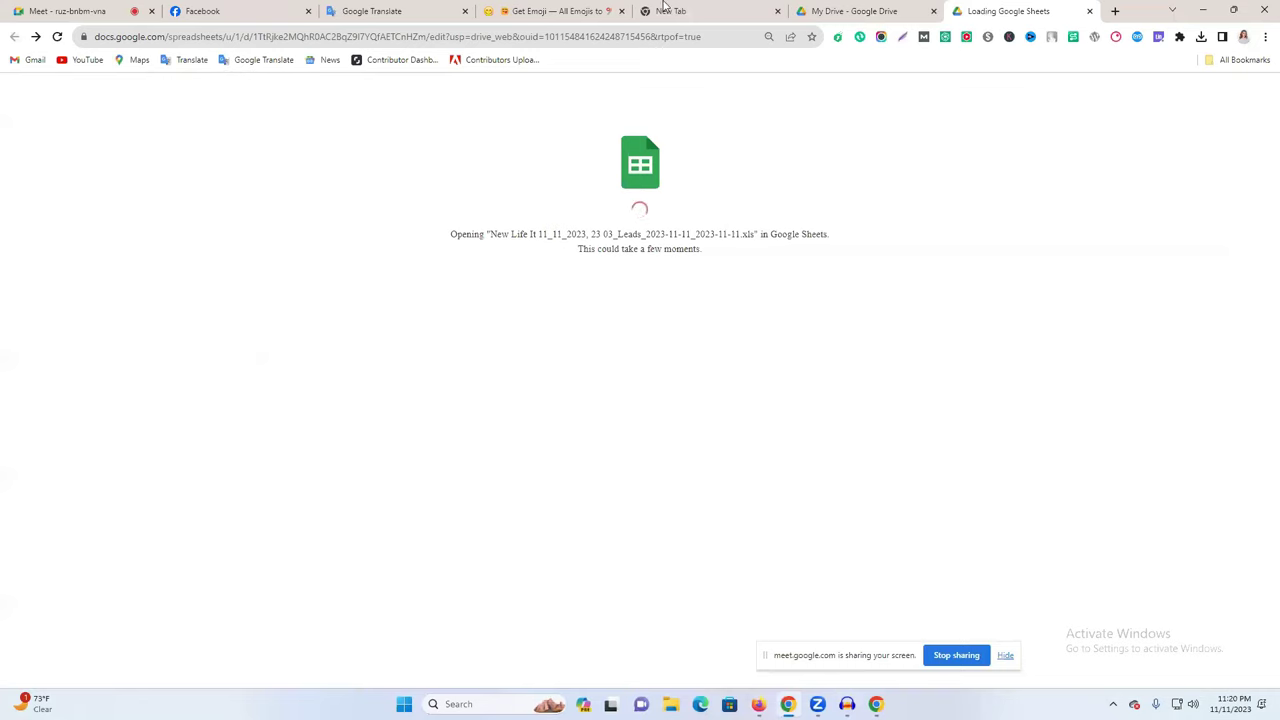
click(911, 8)
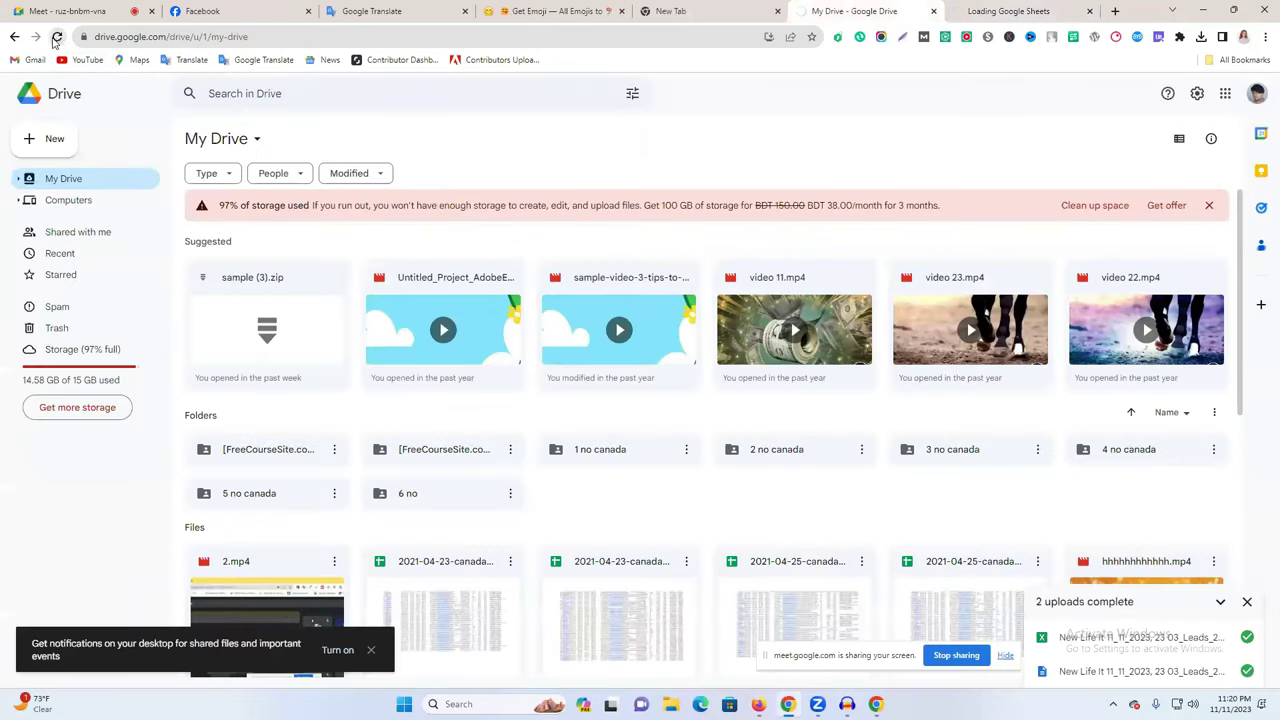